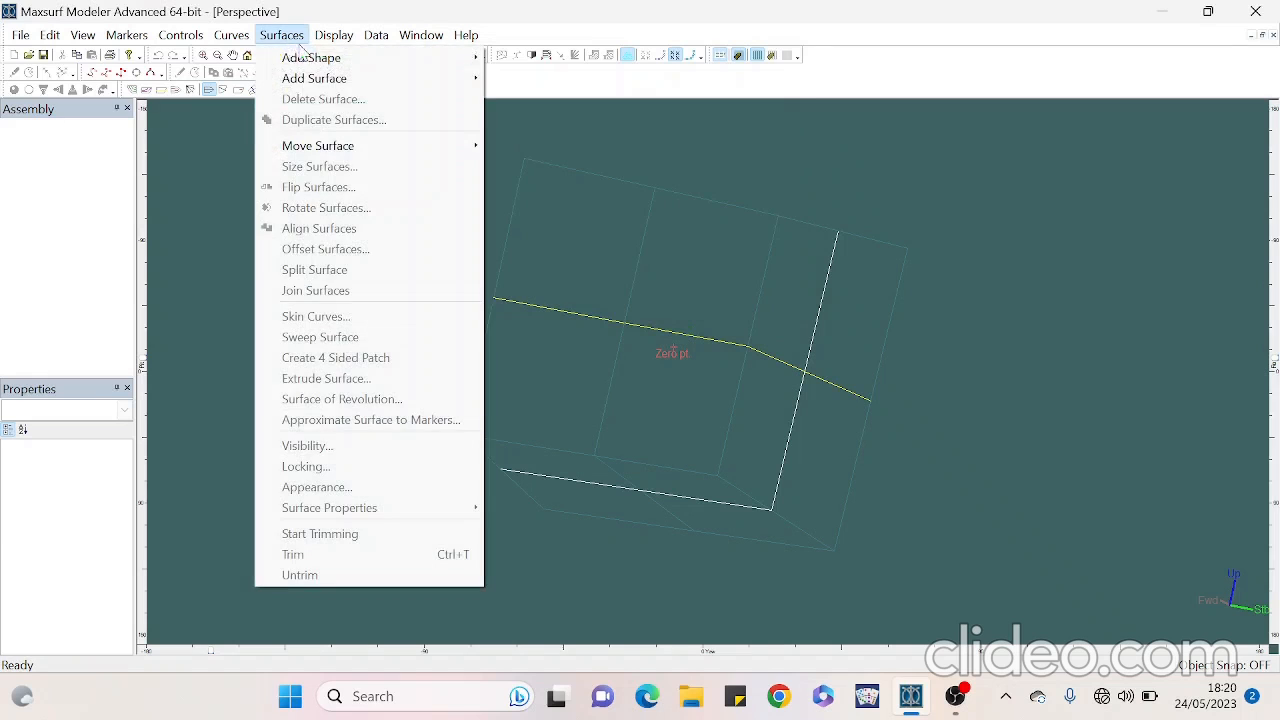
Add two Waterplane surfaces to the design
{"action": "mouse_move", "coordinate": [408, 85]}
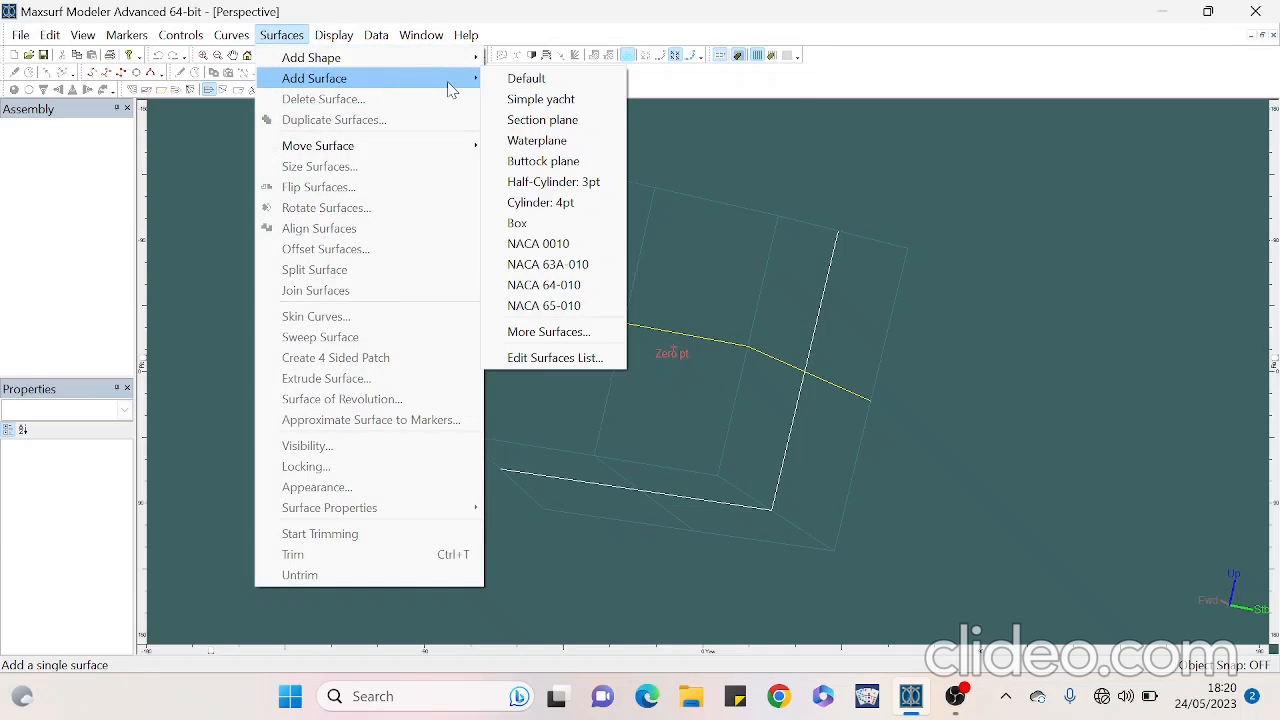
{"action": "left_click", "coordinate": [539, 141]}
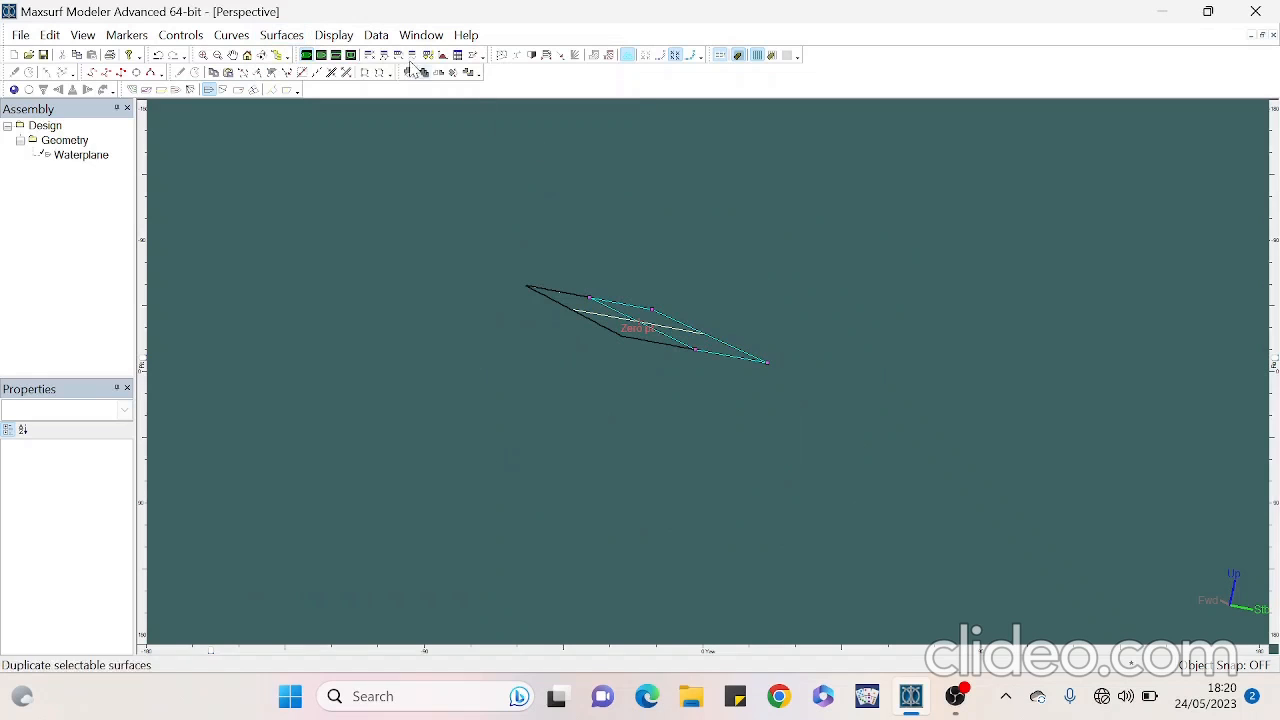
{"action": "left_click", "coordinate": [334, 35]}
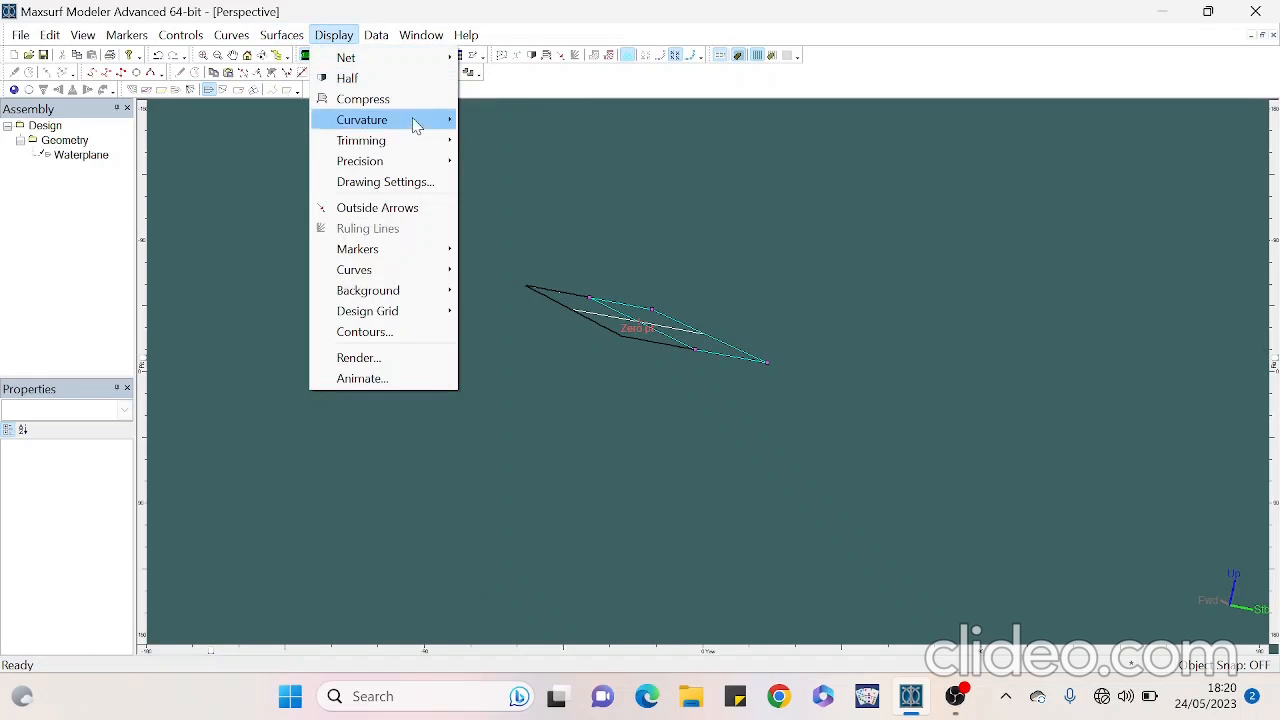
{"action": "left_click", "coordinate": [376, 35]}
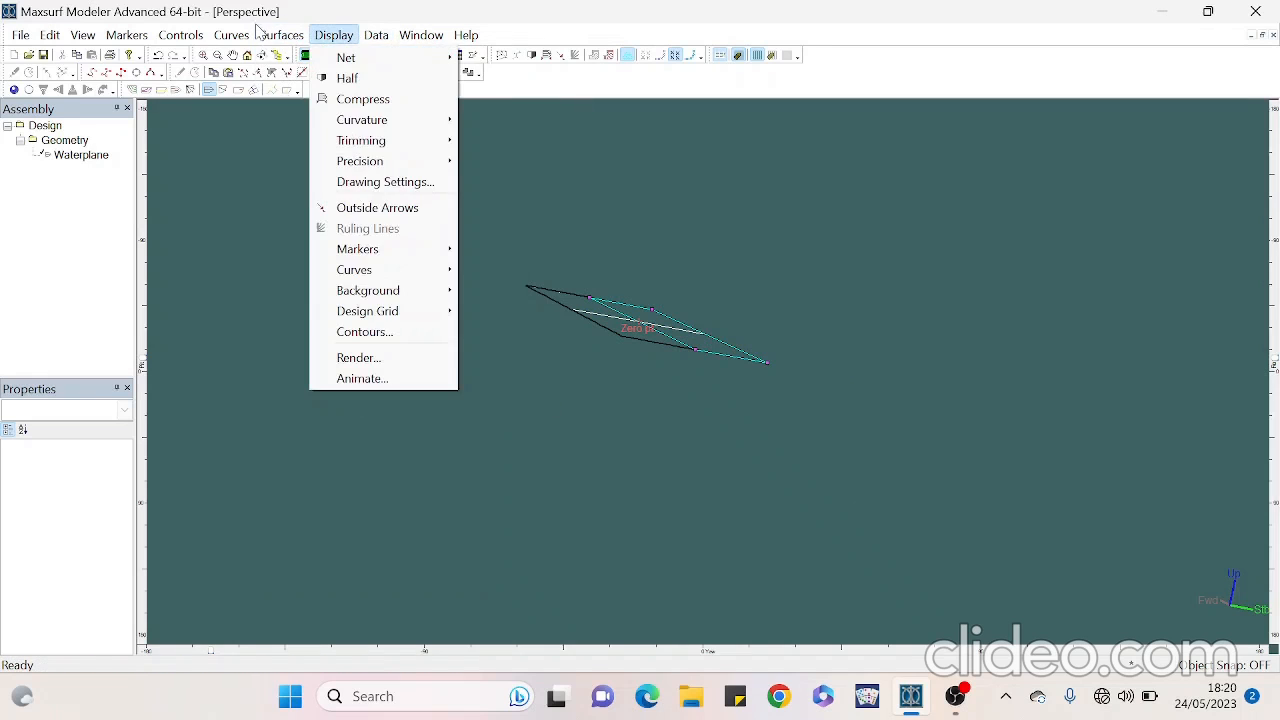
{"action": "mouse_move", "coordinate": [281, 35]}
{"action": "mouse_move", "coordinate": [414, 80]}
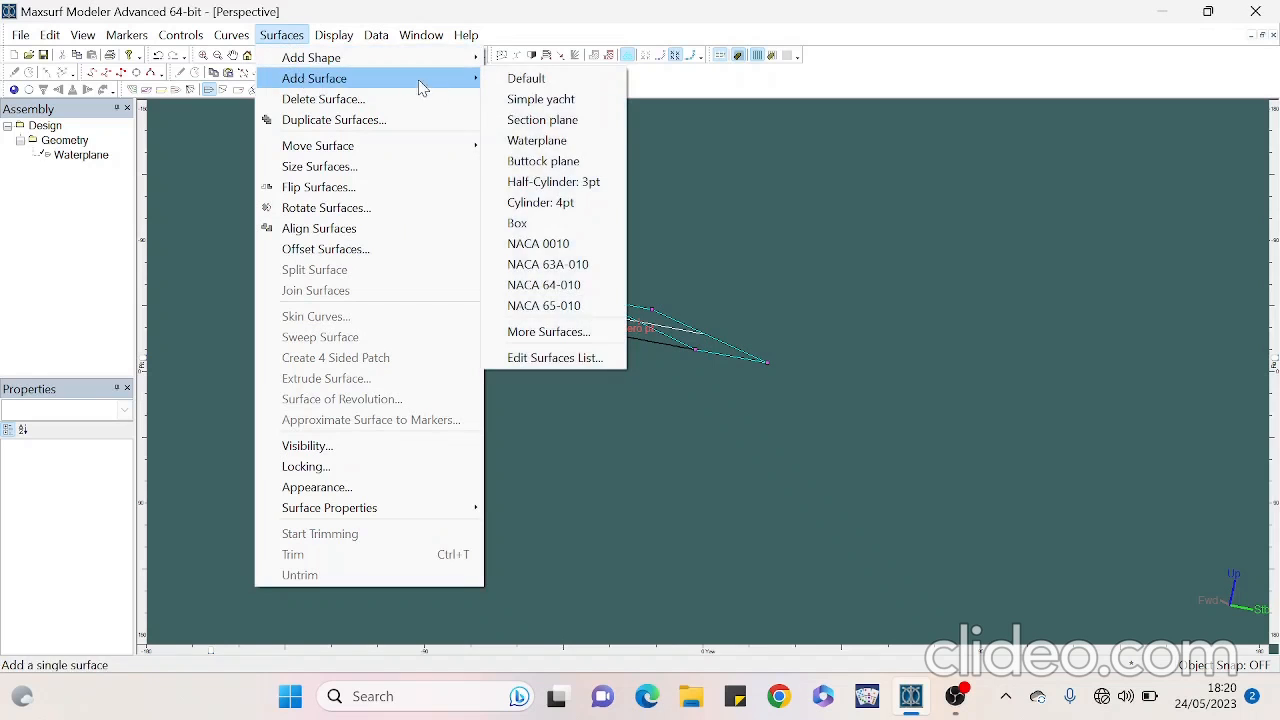
{"action": "left_click", "coordinate": [539, 141]}
Add two Section plane surfaces to the design
{"action": "left_click", "coordinate": [283, 35]}
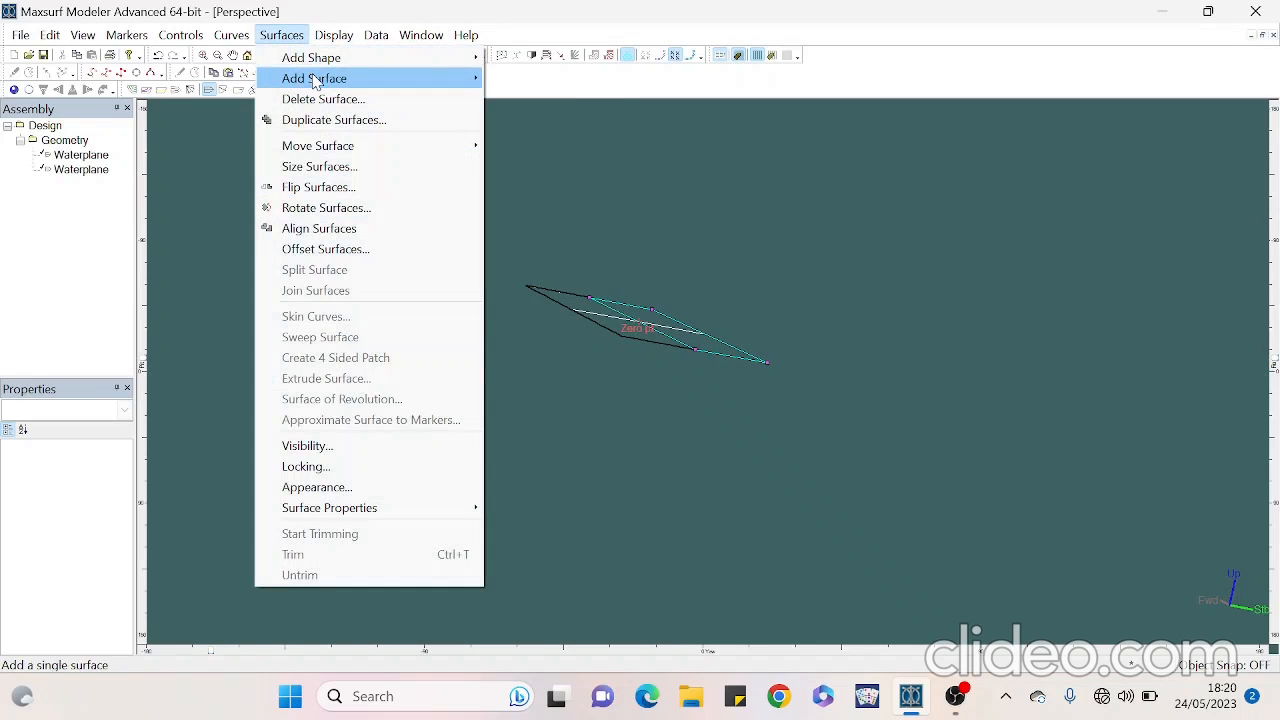
{"action": "mouse_move", "coordinate": [371, 78]}
{"action": "left_click", "coordinate": [530, 117]}
{"action": "left_click", "coordinate": [281, 35]}
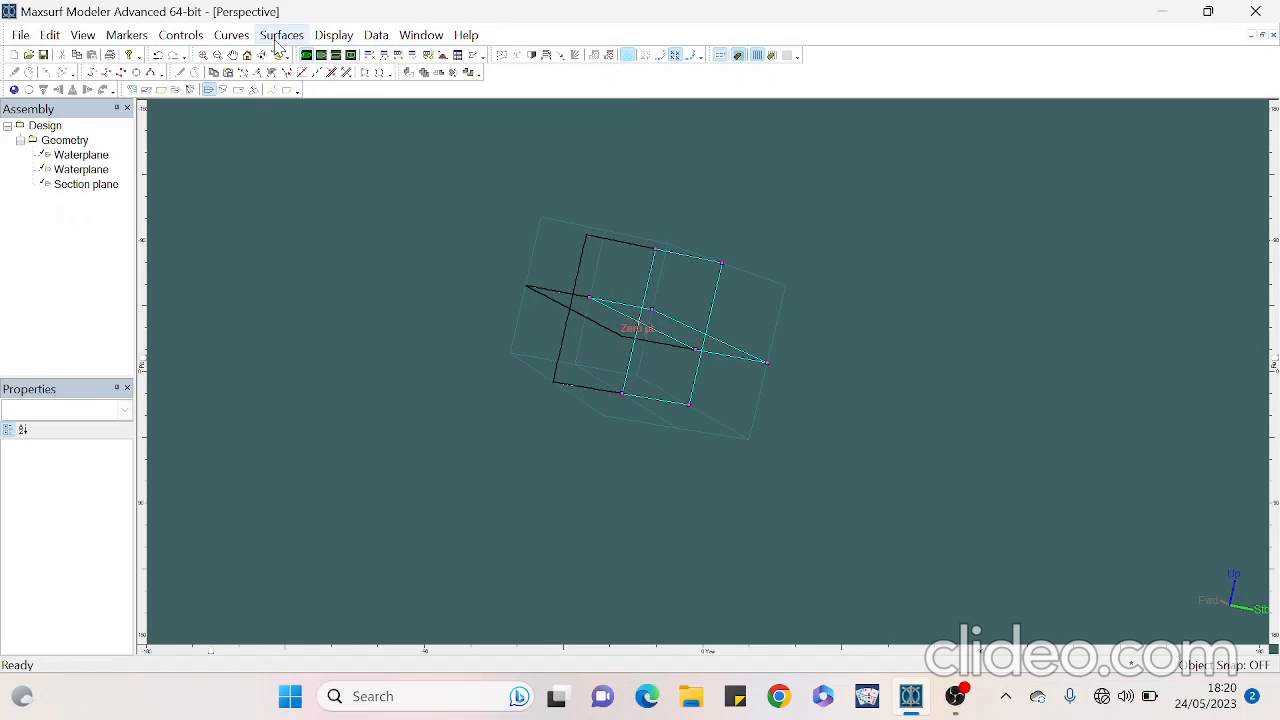
{"action": "left_click", "coordinate": [535, 120]}
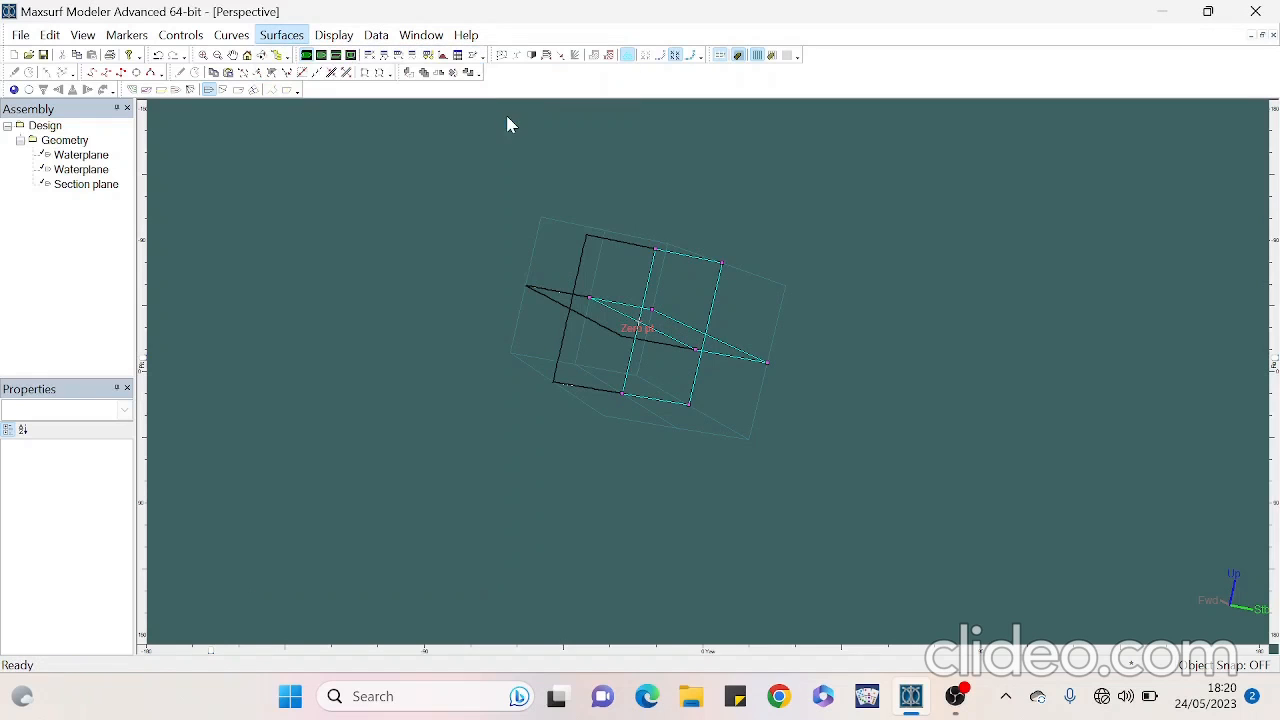
Add one Buttock plane surface to the design
{"action": "left_click", "coordinate": [283, 35]}
{"action": "mouse_move", "coordinate": [334, 35]}
{"action": "mouse_move", "coordinate": [281, 35]}
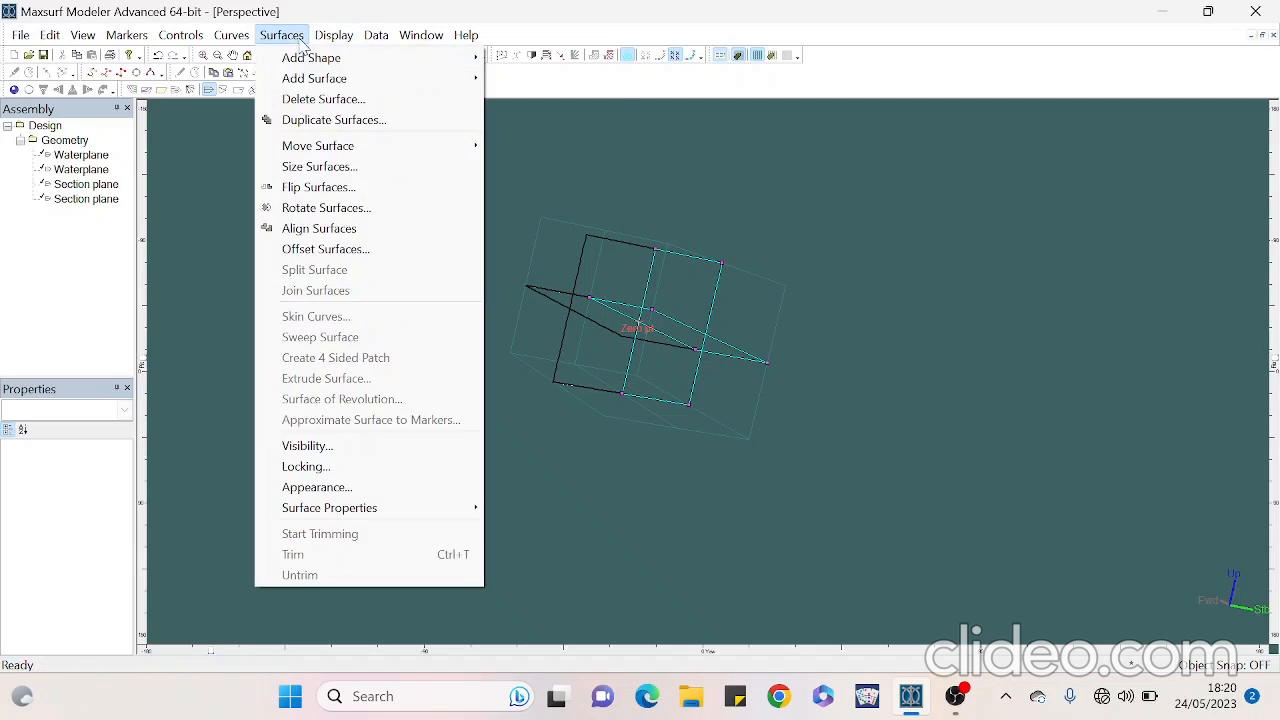
{"action": "mouse_move", "coordinate": [394, 80]}
{"action": "left_click", "coordinate": [540, 161]}
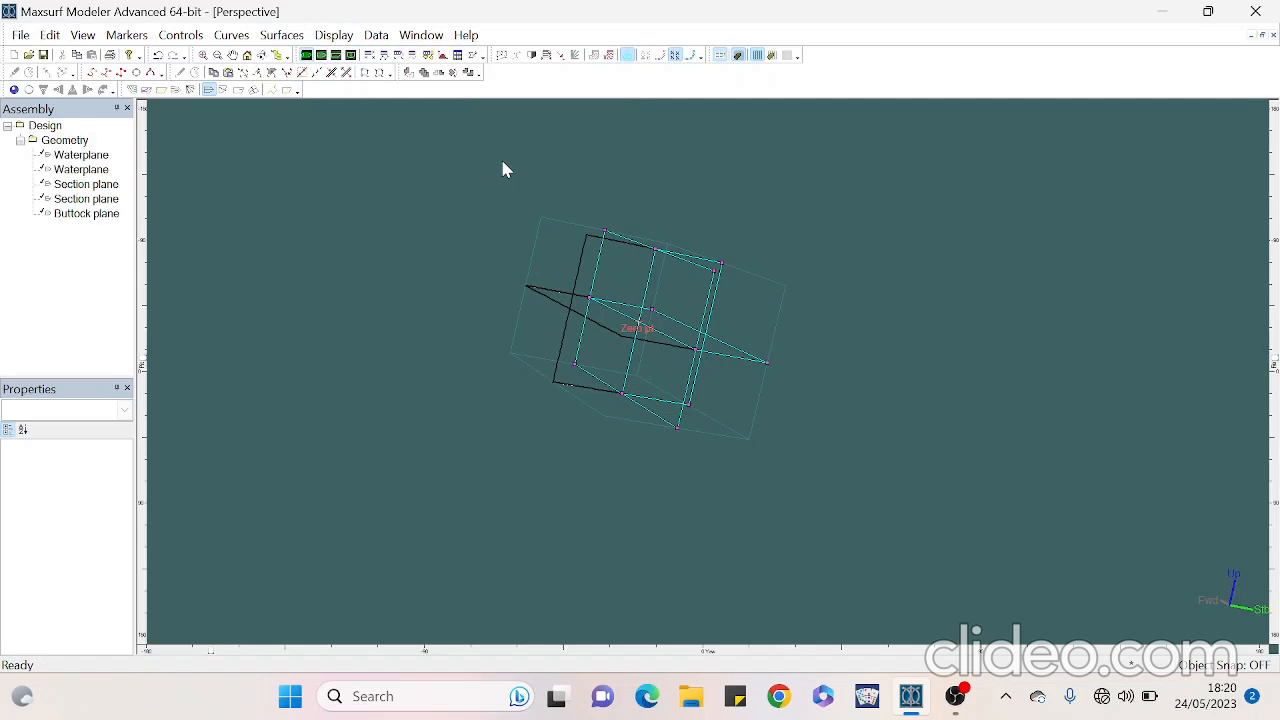
Switch to the plan view and display only half of the symmetrical model
{"action": "left_click", "coordinate": [326, 57]}
{"action": "scroll", "coordinate": [814, 276], "scroll_direction": "down", "scroll_amount": 3}
{"action": "scroll", "coordinate": [1097, 318], "scroll_direction": "down", "scroll_amount": 1}
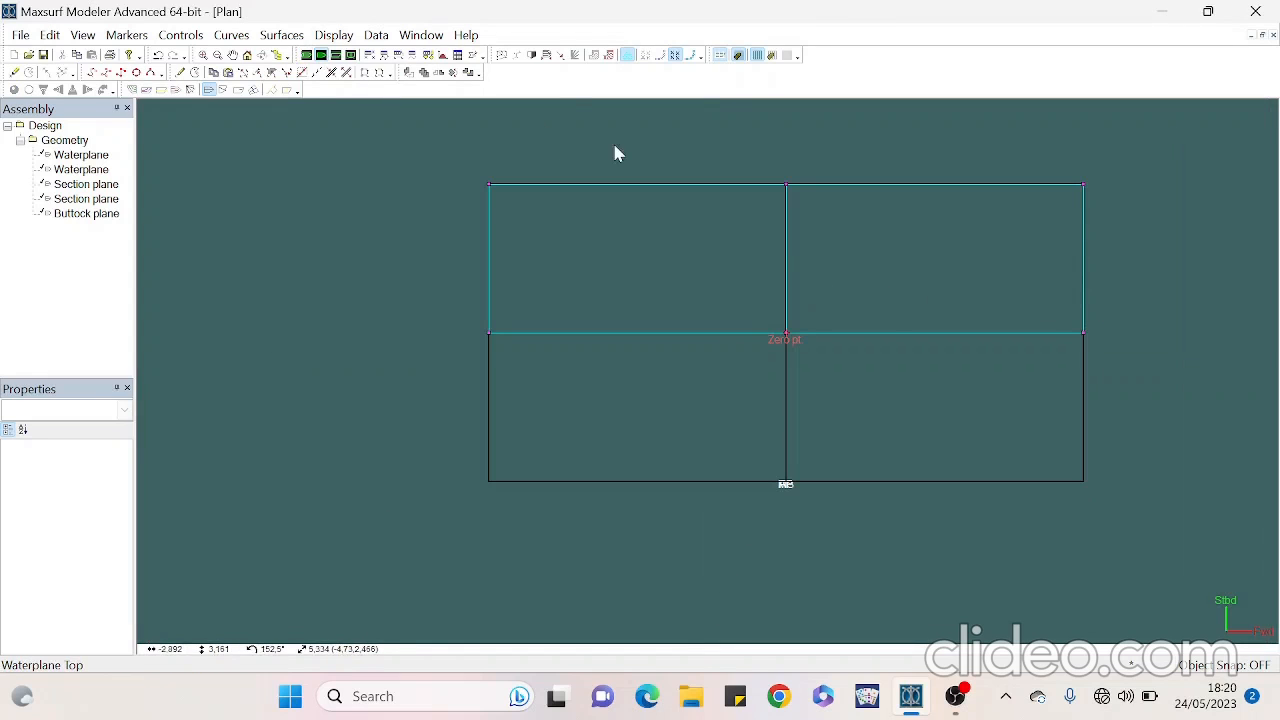
{"action": "left_click", "coordinate": [532, 55]}
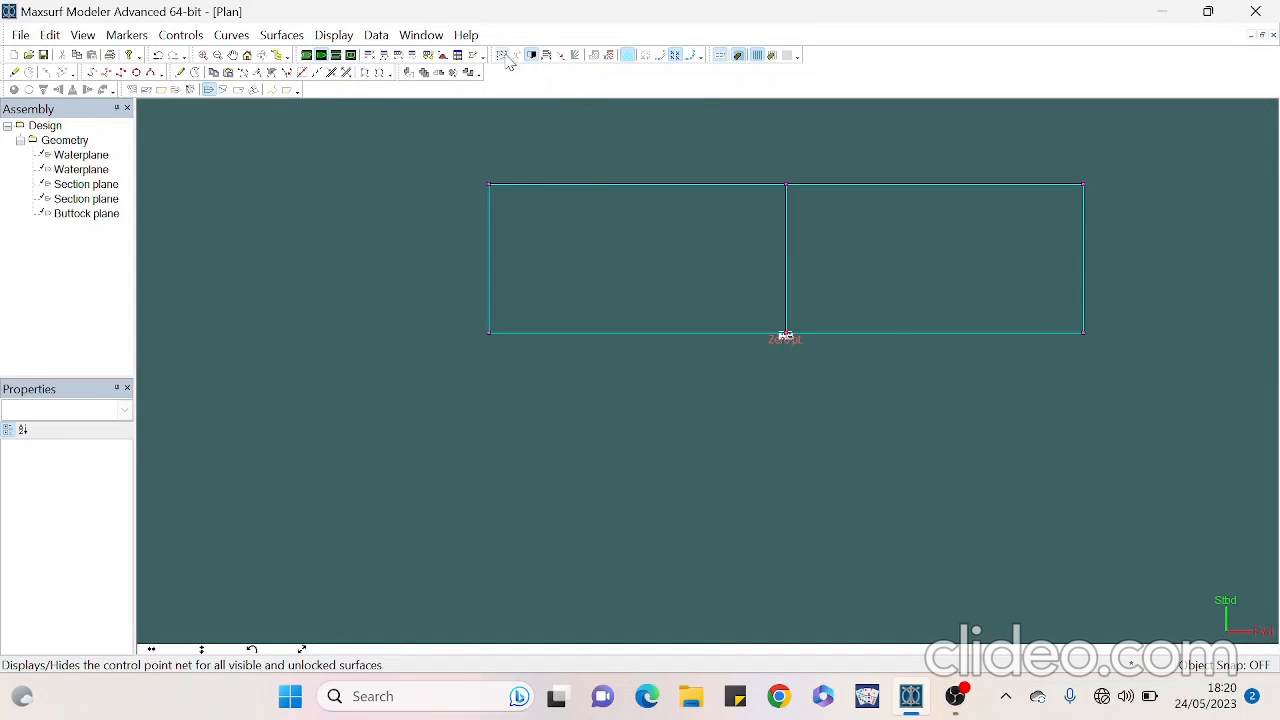
Show the control point net and set the longitudinal position of all aft control points to 0
{"action": "left_click_drag", "start_coordinate": [451, 143], "coordinate": [525, 386]}
{"action": "left_click", "coordinate": [102, 526]}
{"action": "double_click", "coordinate": [104, 526]}
{"action": "type", "text": "-"}
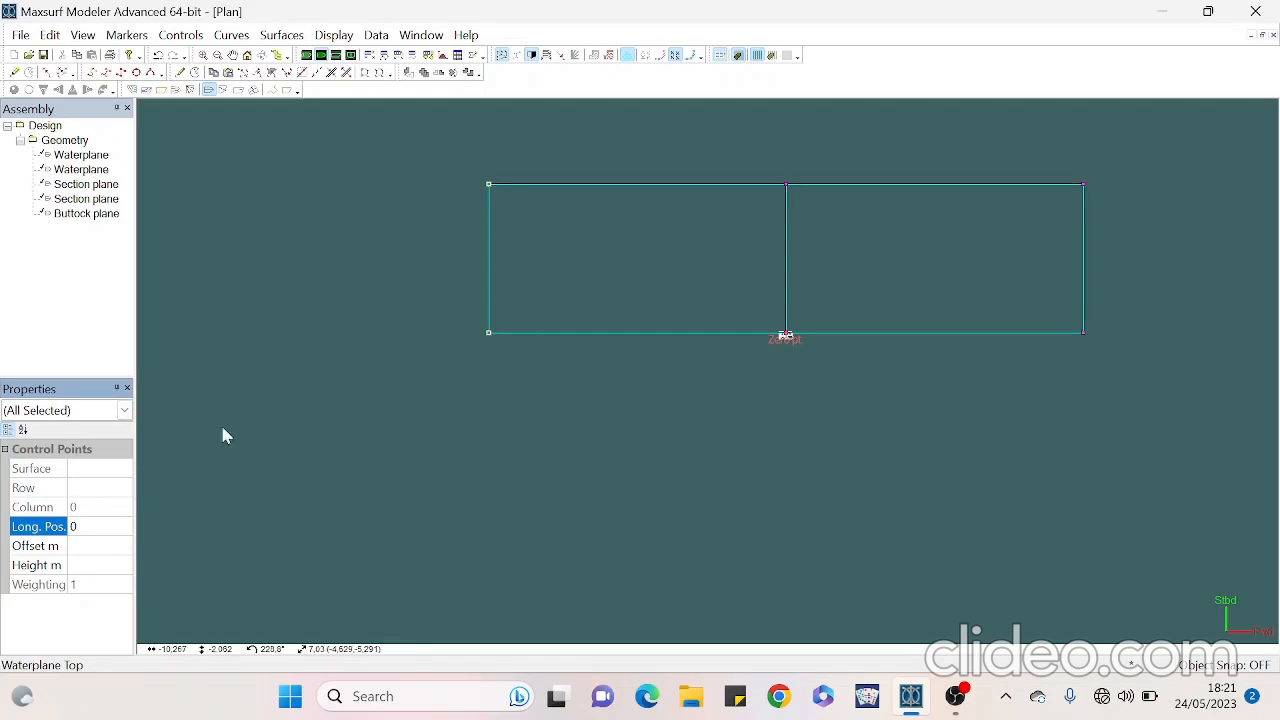
{"action": "left_click", "coordinate": [403, 333]}
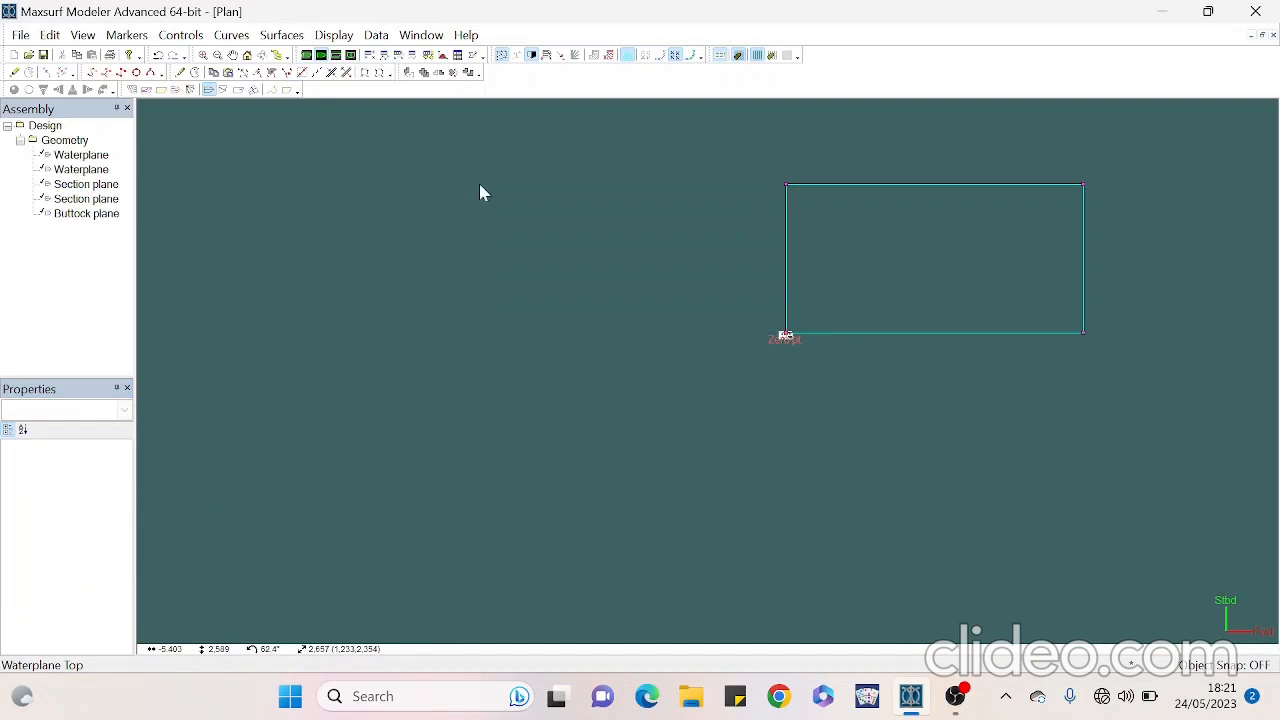
In the profile view, raise all control points below the baseline to the zero point's height
{"action": "left_click", "coordinate": [336, 55]}
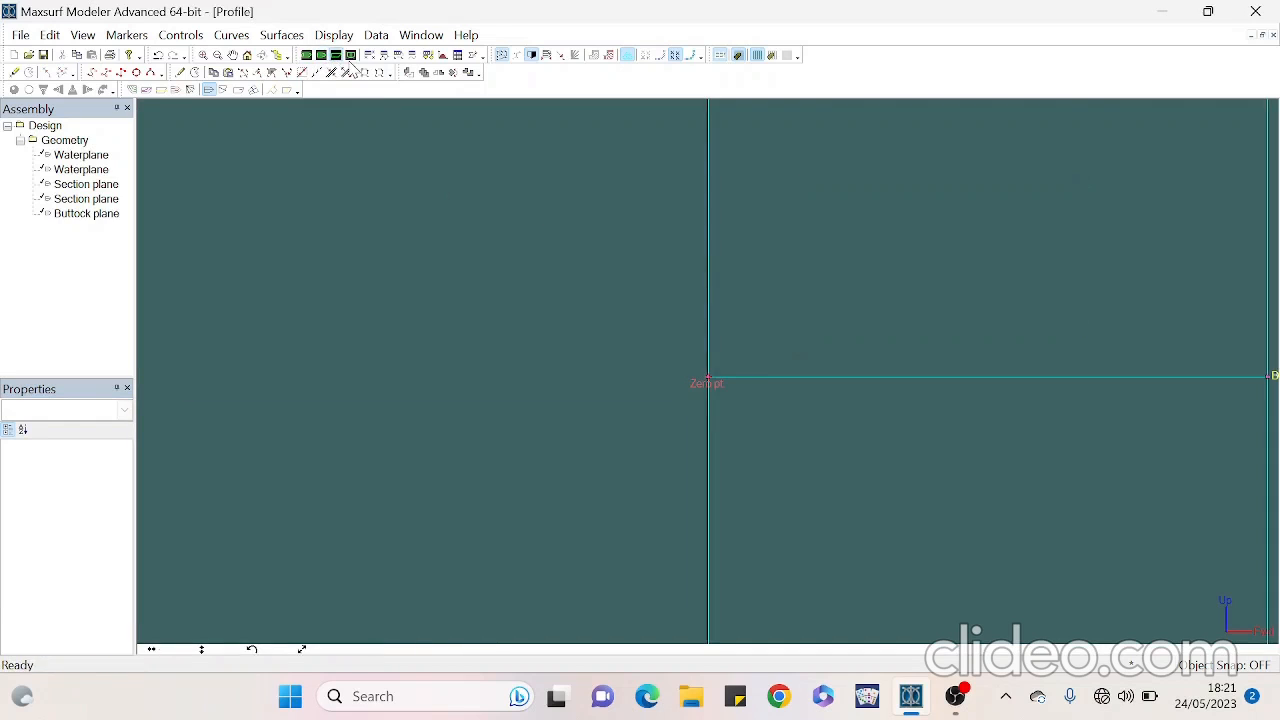
{"action": "left_click_drag", "start_coordinate": [437, 406], "coordinate": [780, 514]}
{"action": "left_click", "coordinate": [112, 566]}
{"action": "type", "text": "-"}
{"action": "key", "text": "Return"}
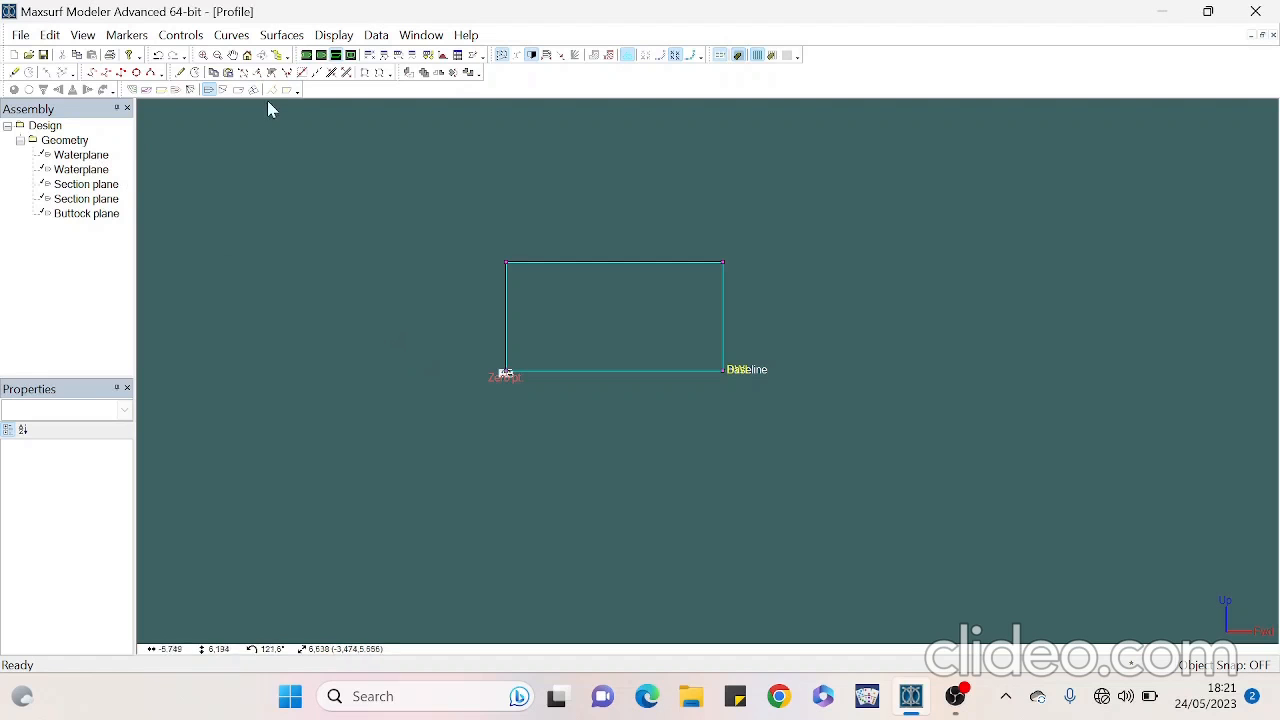
Rename the first Waterplane surface DECK and assign it the Wood group material Mahogany
{"action": "double_click", "coordinate": [78, 157]}
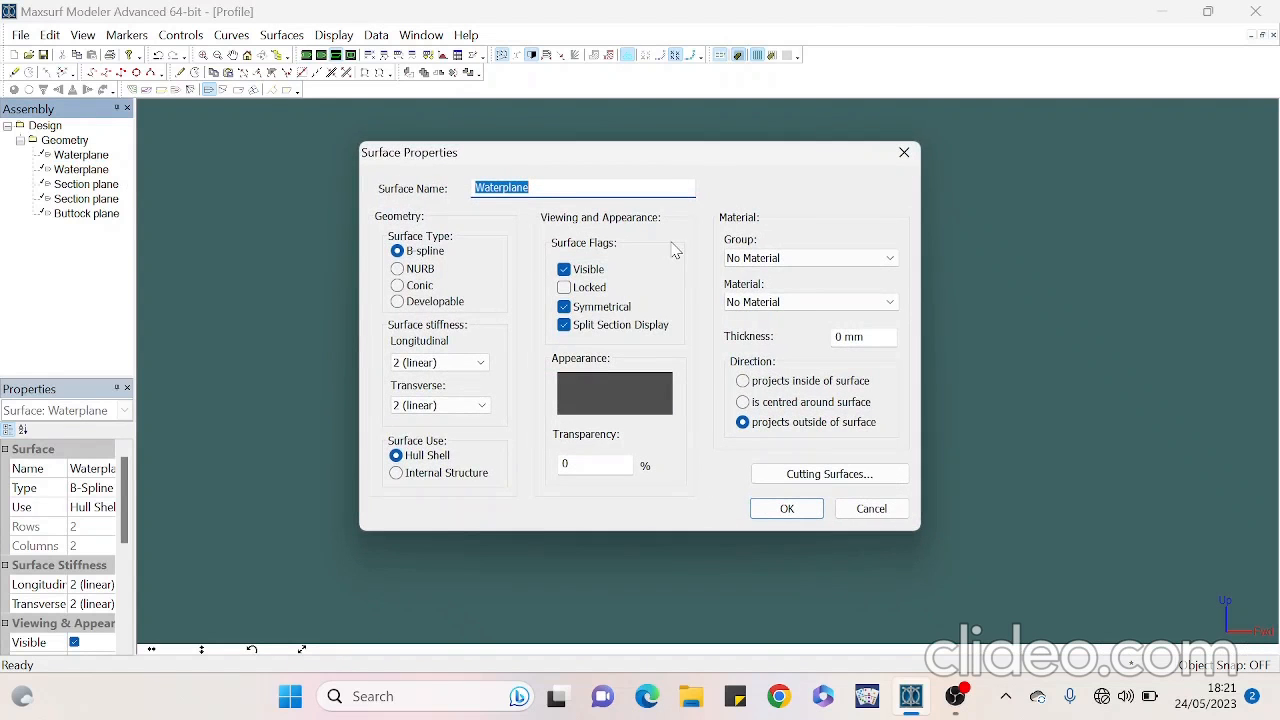
{"action": "key", "text": "Caps_Lock"}
{"action": "type", "text": "DECK"}
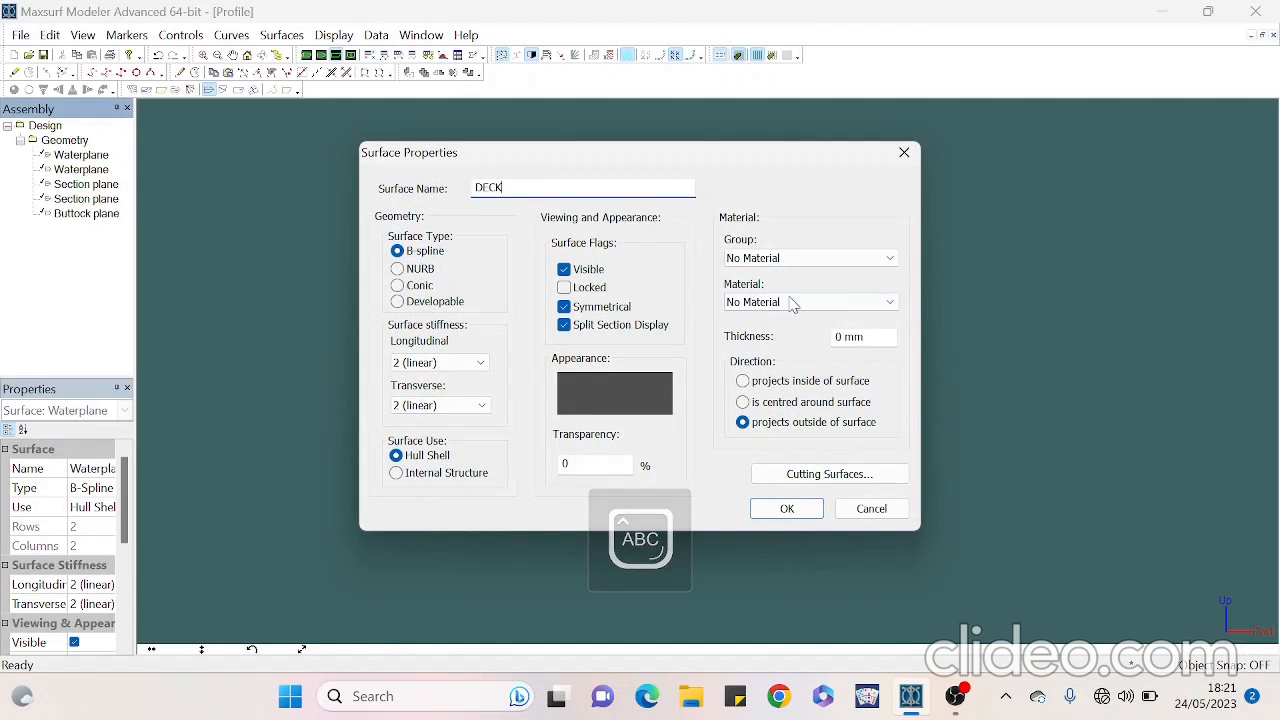
{"action": "left_click", "coordinate": [798, 260]}
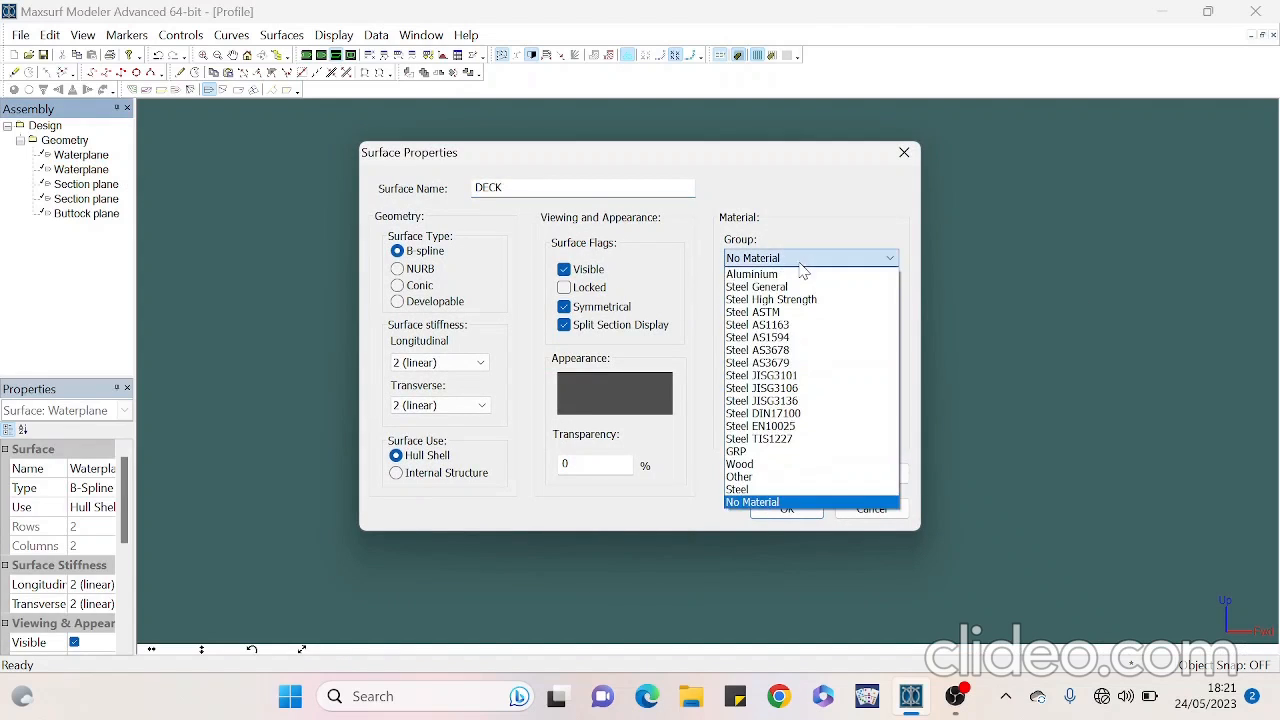
{"action": "left_click", "coordinate": [815, 464]}
{"action": "left_click", "coordinate": [812, 302]}
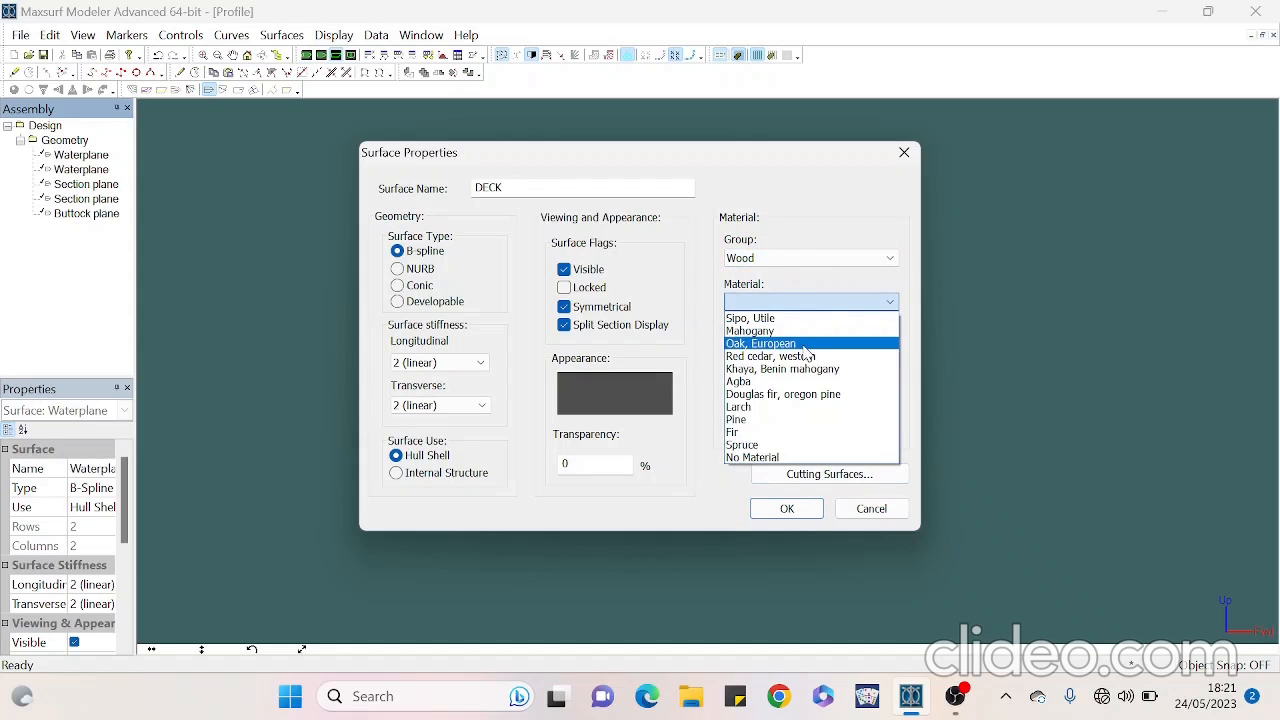
{"action": "left_click", "coordinate": [800, 331]}
{"action": "left_click", "coordinate": [787, 509]}
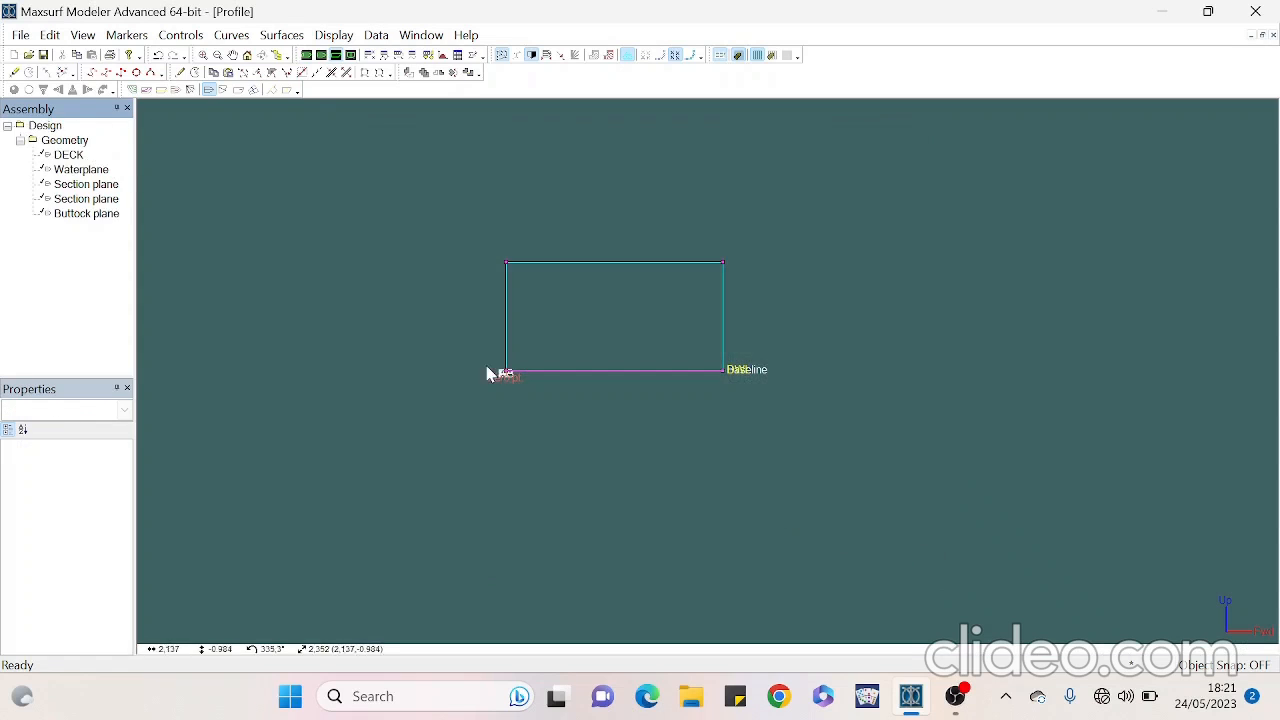
Rename the remaining Waterplane surface LUNAS and assign it the Wood group material Mahogany
{"action": "double_click", "coordinate": [84, 170]}
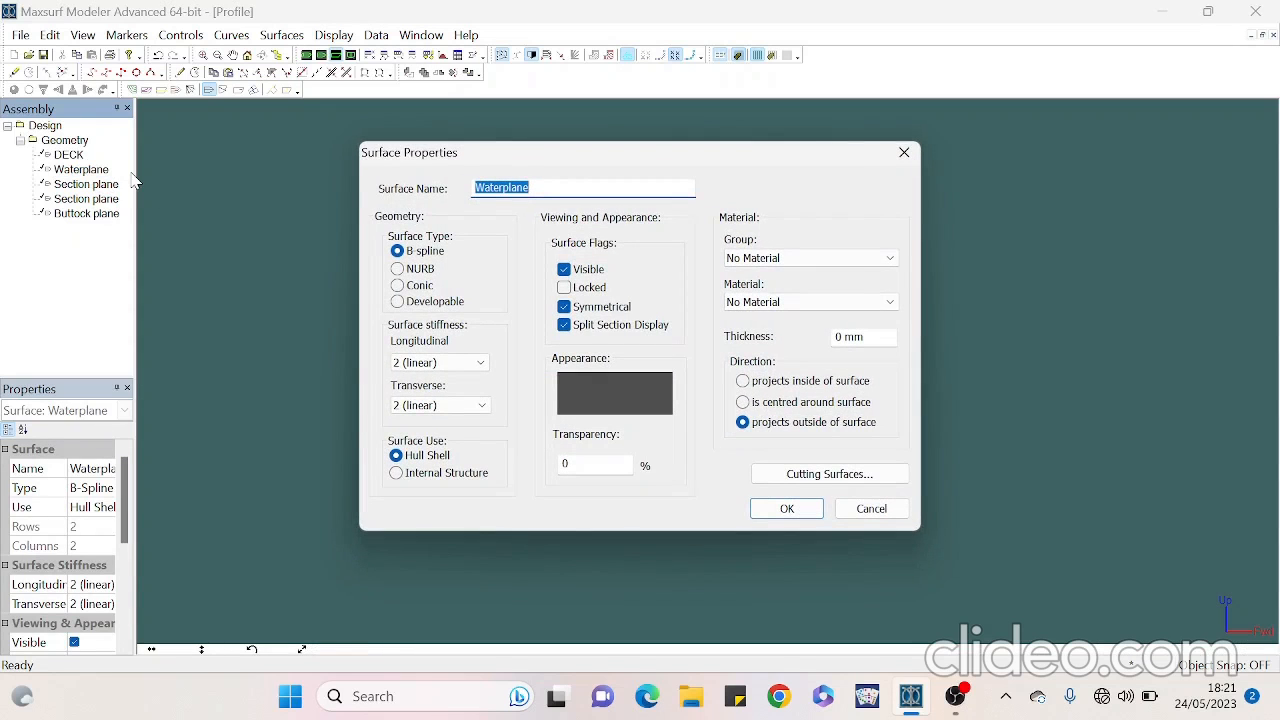
{"action": "type", "text": "LUNAS"}
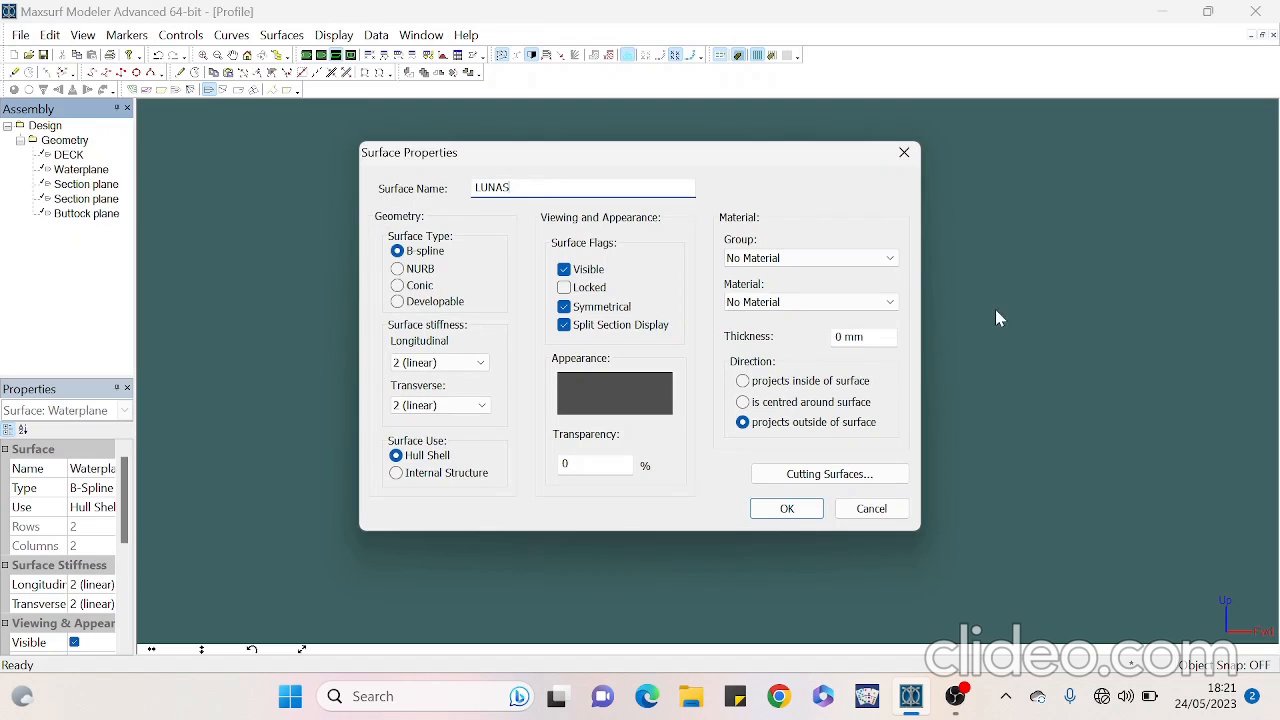
{"action": "left_click", "coordinate": [886, 258]}
{"action": "left_click", "coordinate": [800, 460]}
{"action": "left_click", "coordinate": [776, 303]}
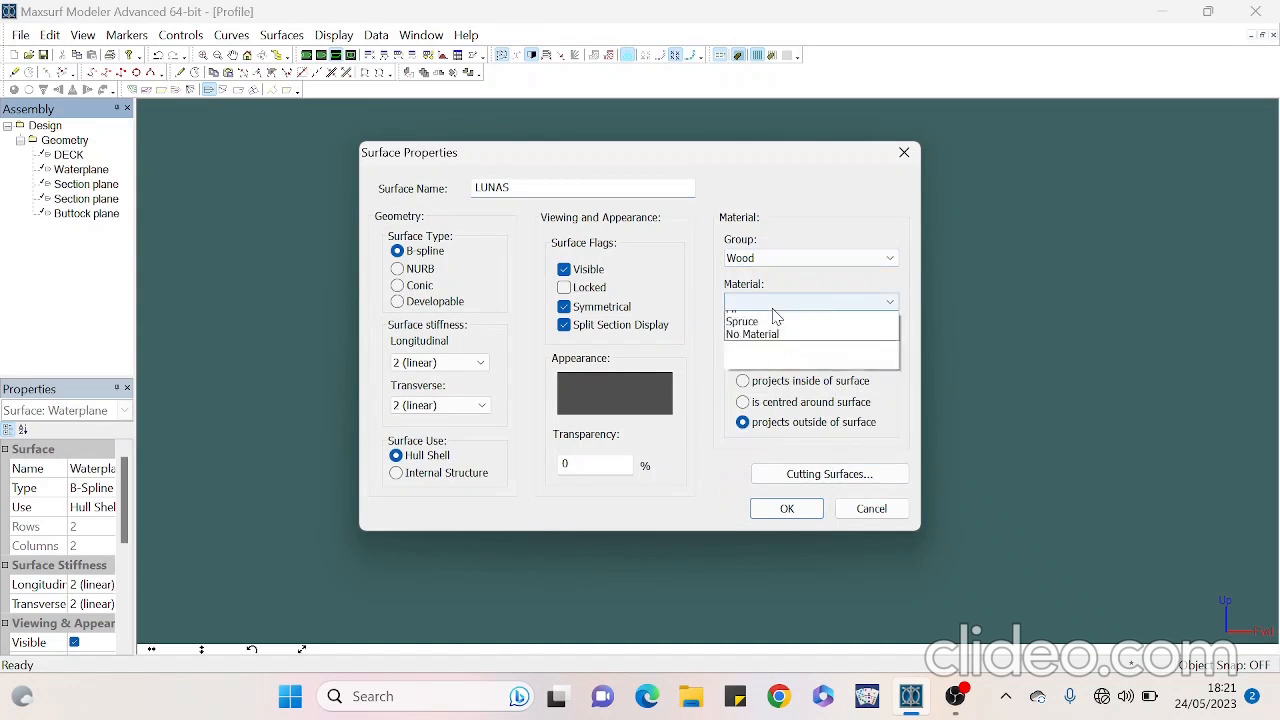
{"action": "left_click", "coordinate": [775, 330]}
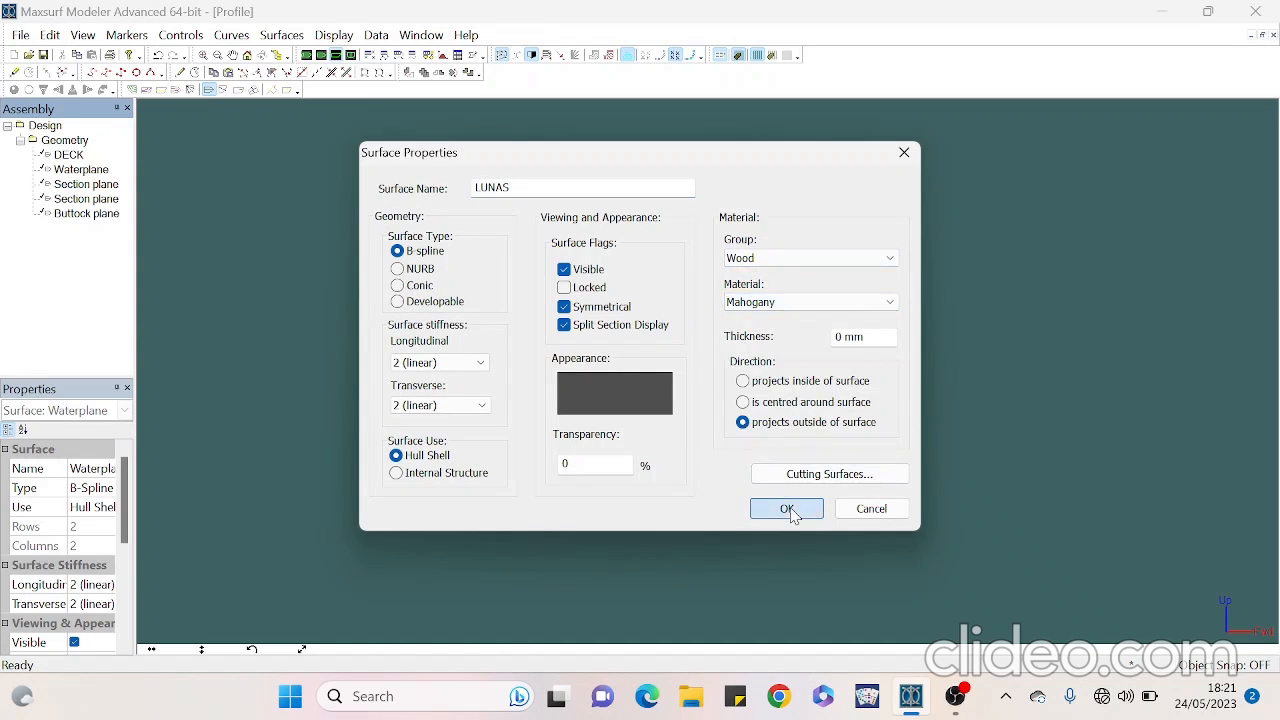
{"action": "left_click", "coordinate": [787, 509]}
Rename the first Section plane surface HALUAN and assign it the Wood group material Mahogany
{"action": "double_click", "coordinate": [62, 190]}
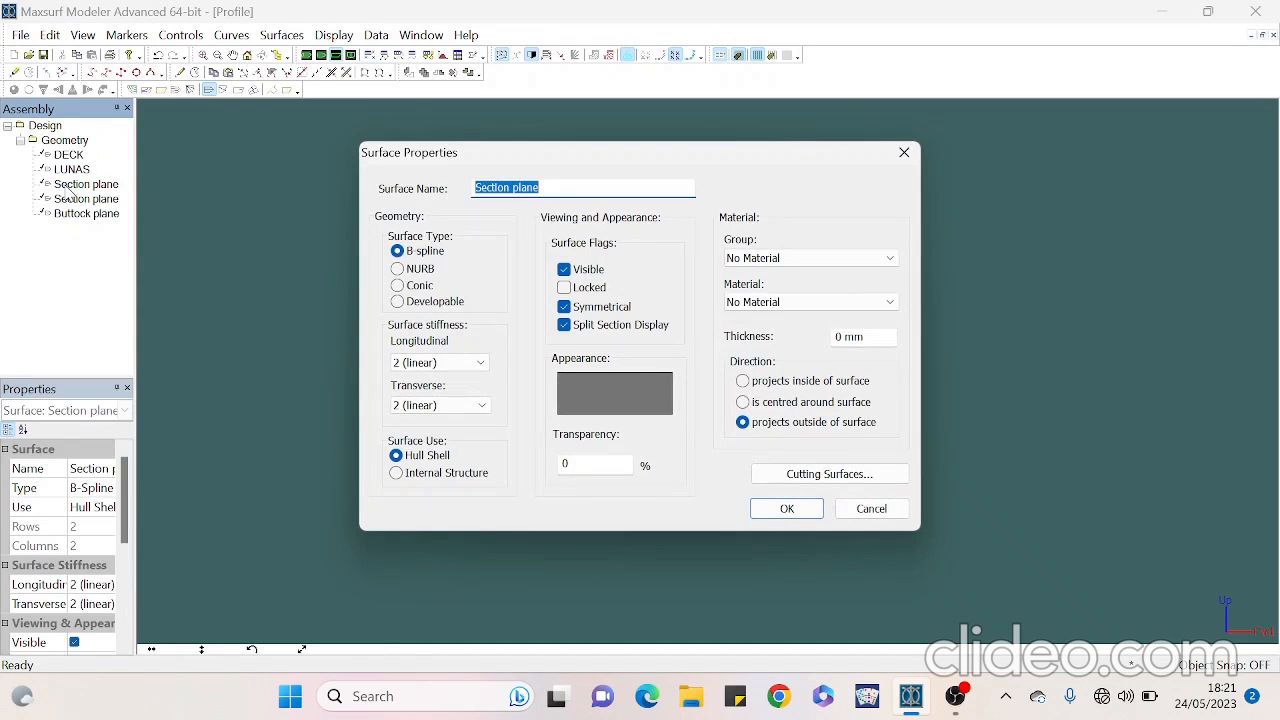
{"action": "type", "text": "HAI"}
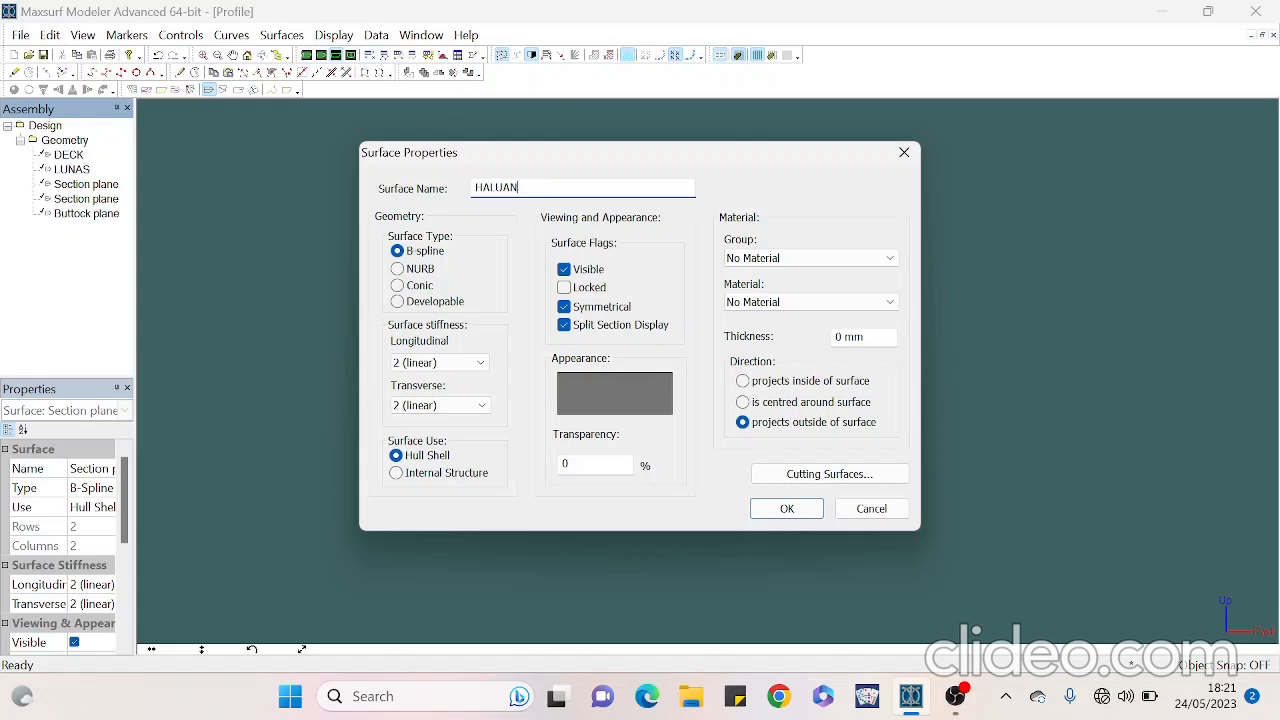
{"action": "left_click", "coordinate": [858, 258]}
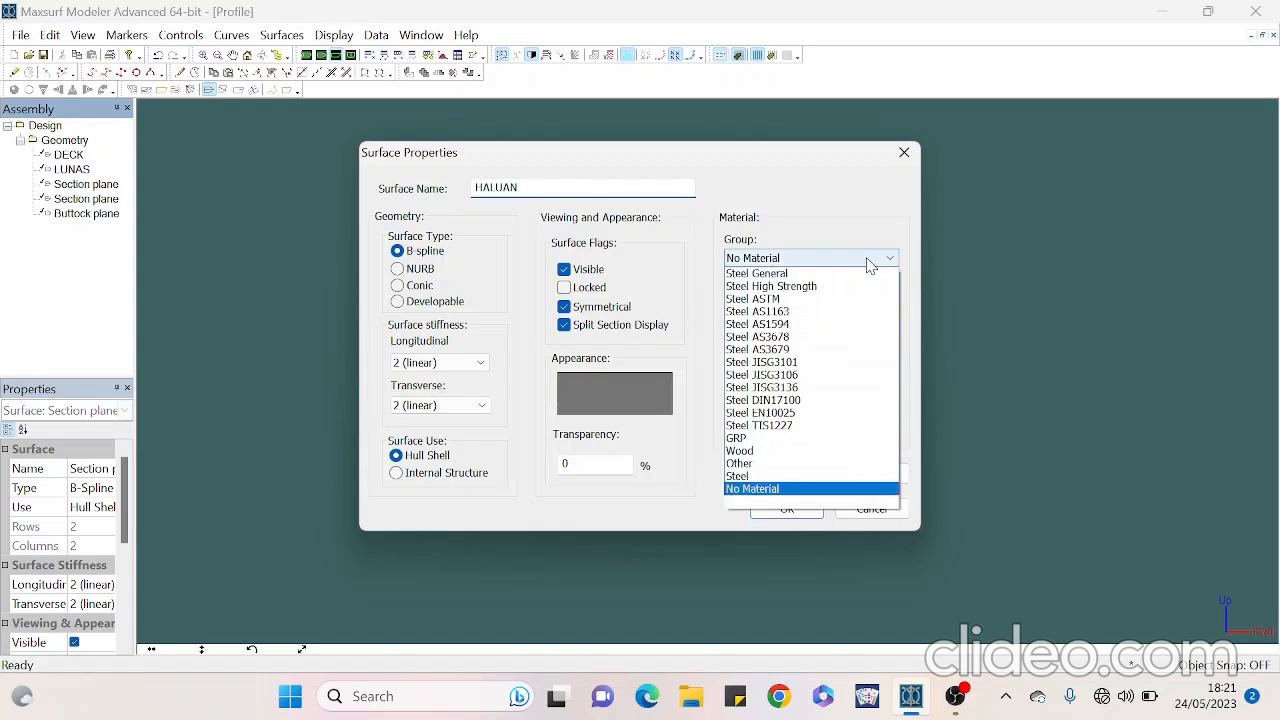
{"action": "left_click", "coordinate": [840, 464]}
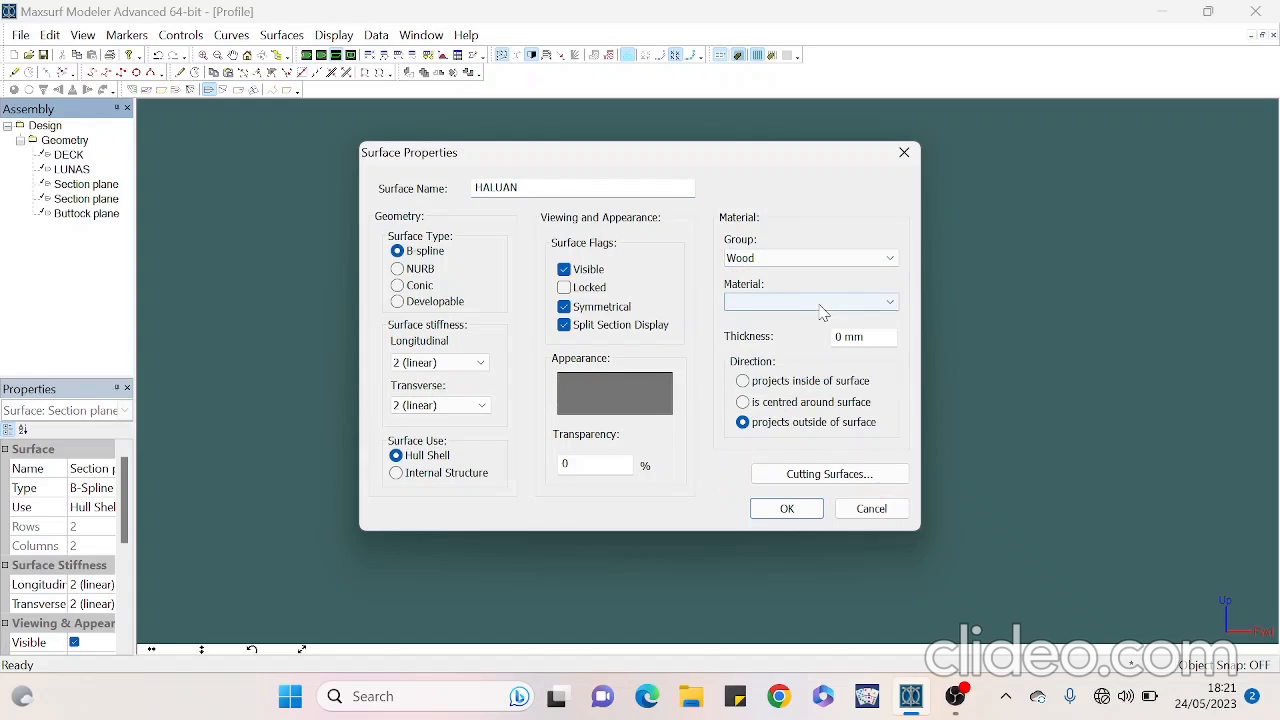
{"action": "left_click", "coordinate": [820, 302]}
{"action": "left_click", "coordinate": [798, 331]}
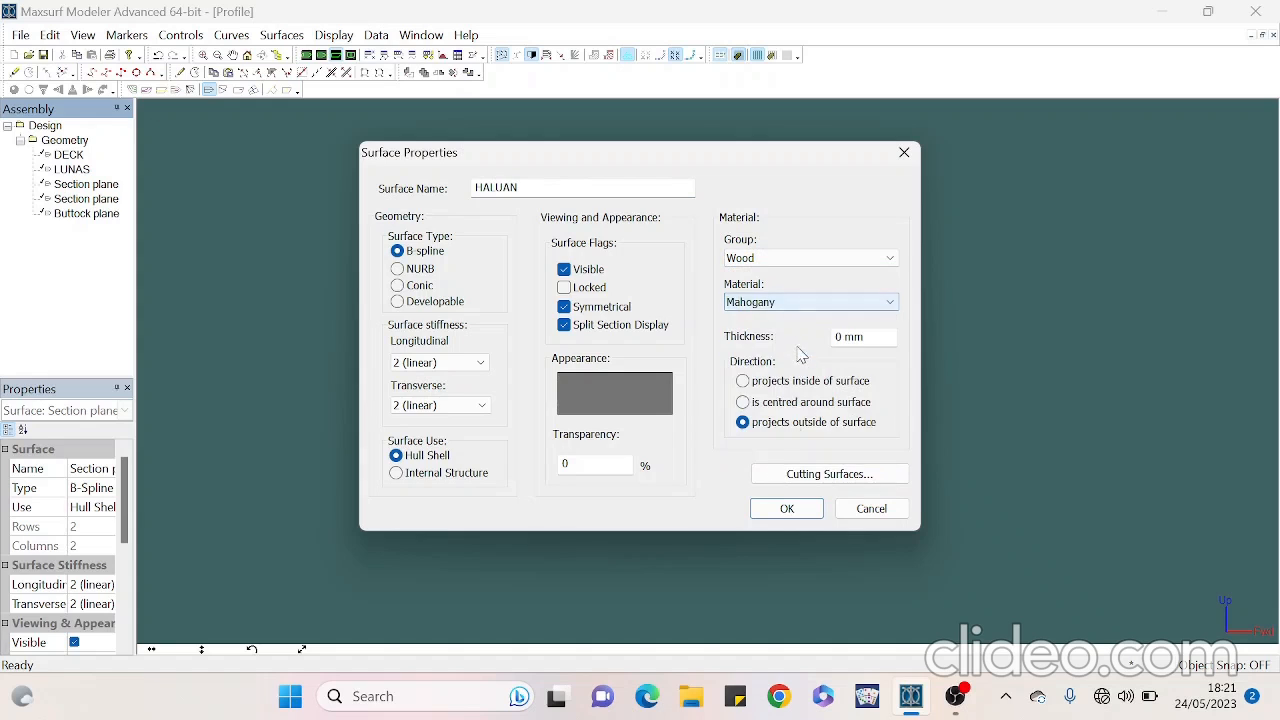
{"action": "left_click", "coordinate": [786, 509]}
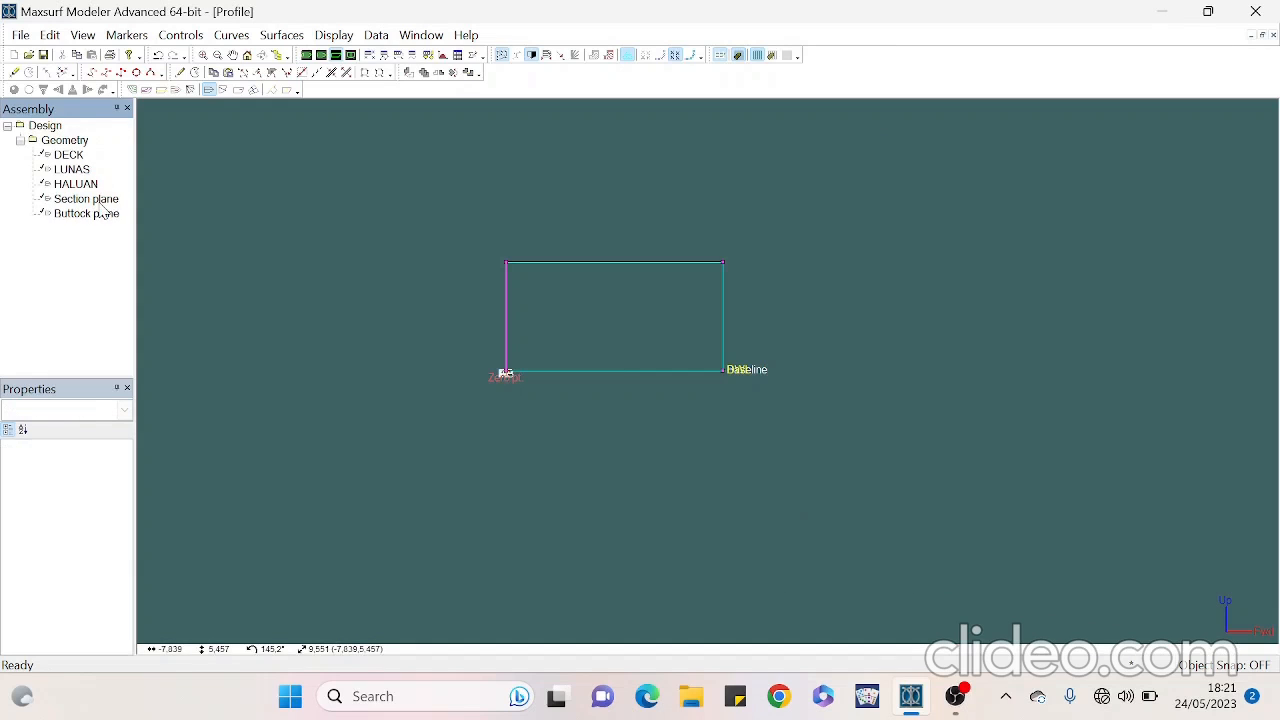
Rename the remaining Section plane surface BURITAN and assign it the Wood group material Mahogany
{"action": "double_click", "coordinate": [98, 200]}
{"action": "type", "text": "BURTAN"}
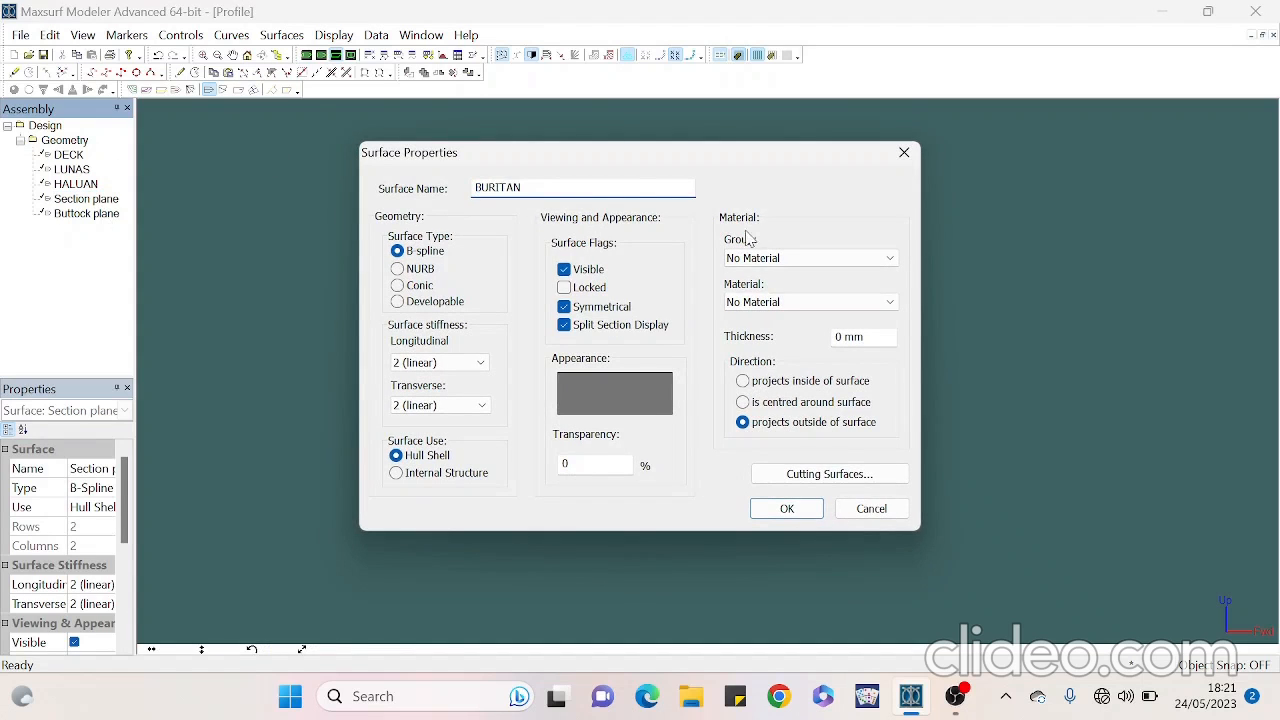
{"action": "left_click", "coordinate": [760, 258]}
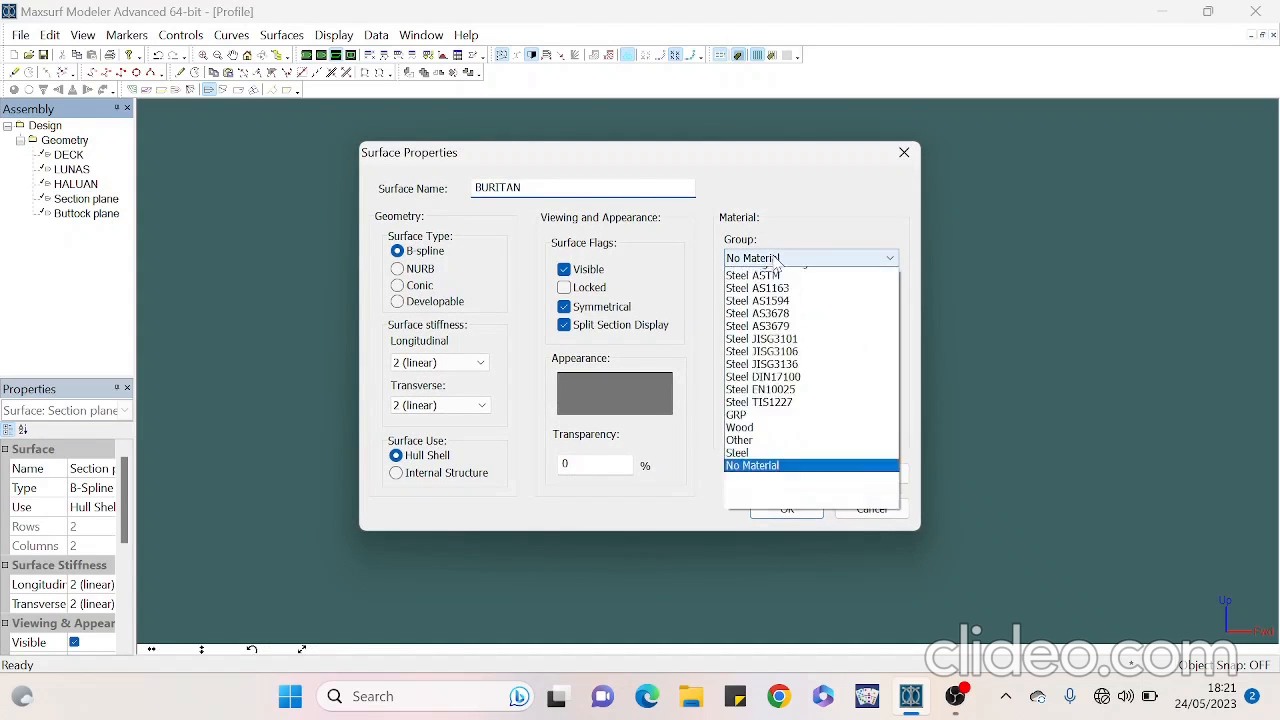
{"action": "left_click", "coordinate": [771, 468]}
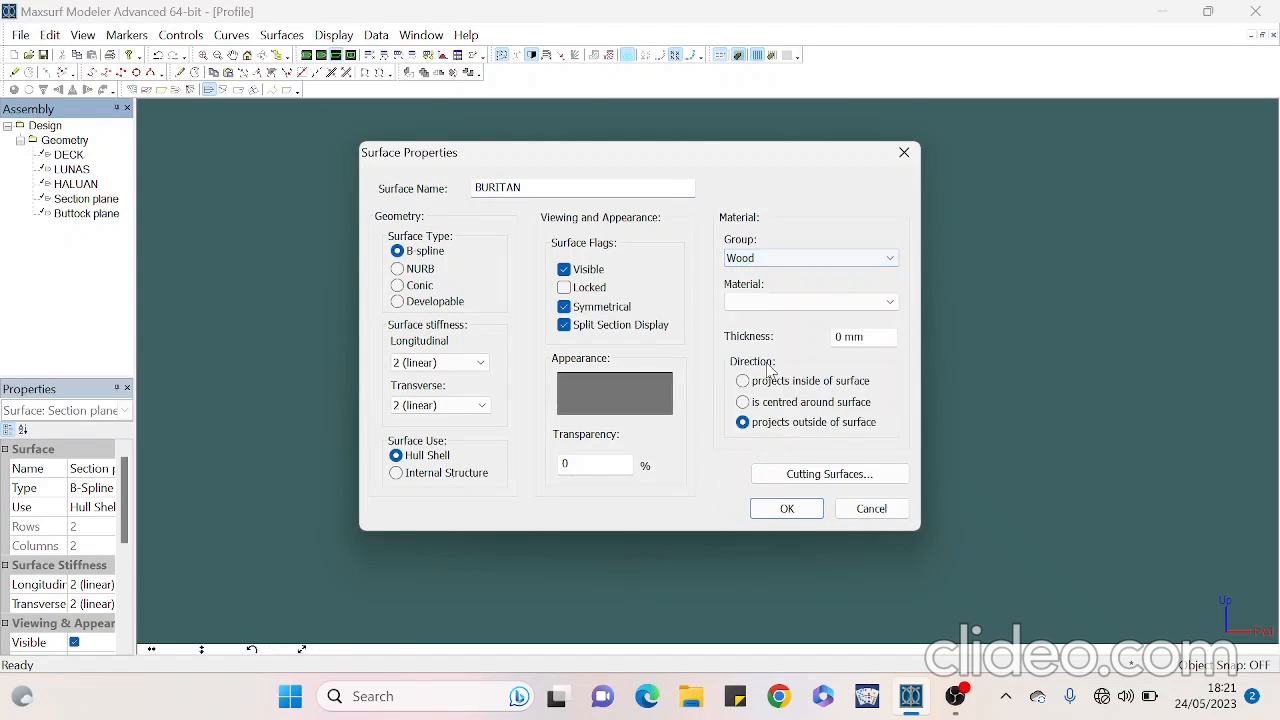
{"action": "left_click", "coordinate": [768, 304]}
{"action": "left_click", "coordinate": [766, 329]}
{"action": "left_click", "coordinate": [787, 509]}
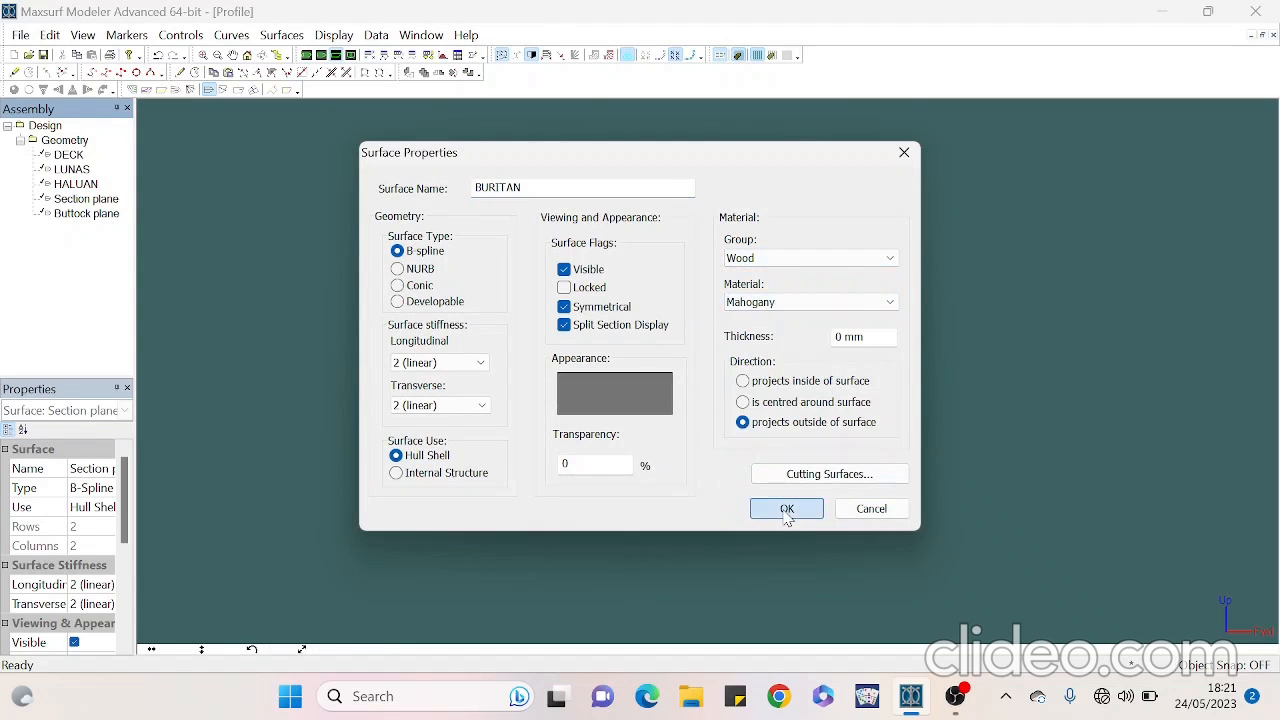
Rename the Buttock plane surface HULL and assign it the Wood group material Mahogany
{"action": "left_click", "coordinate": [88, 216]}
{"action": "double_click", "coordinate": [90, 216]}
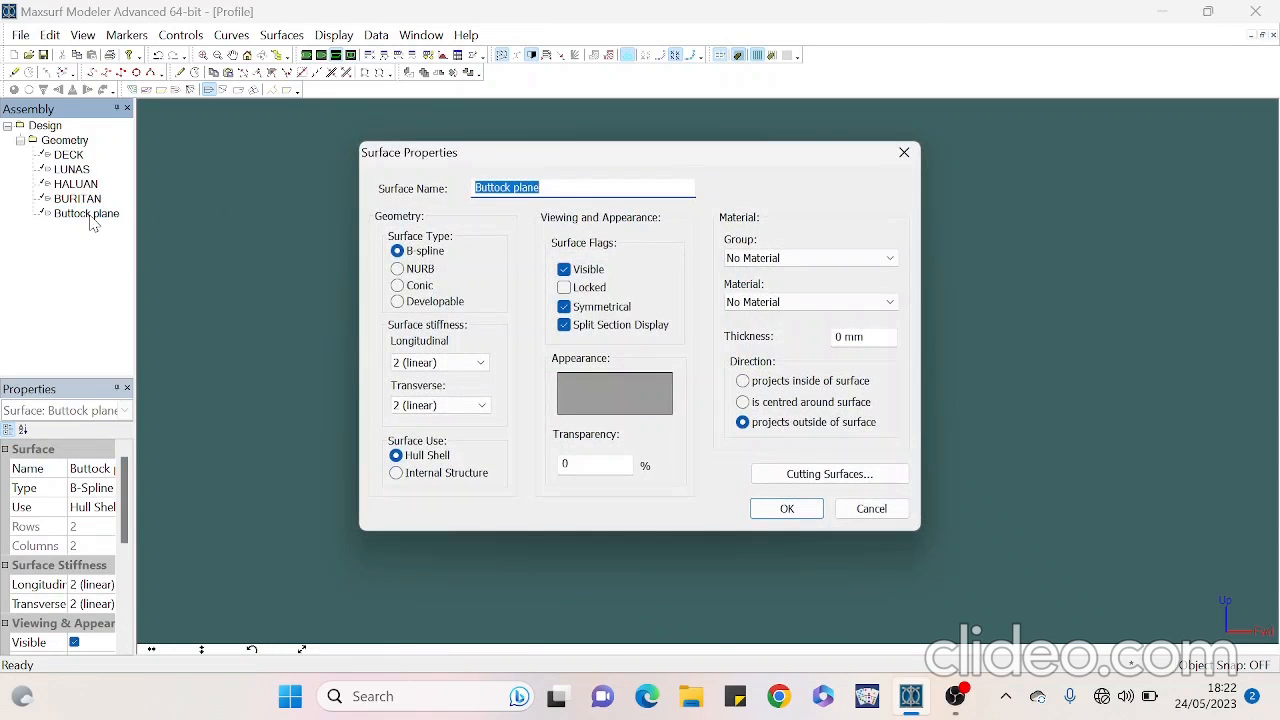
{"action": "type", "text": "HULL"}
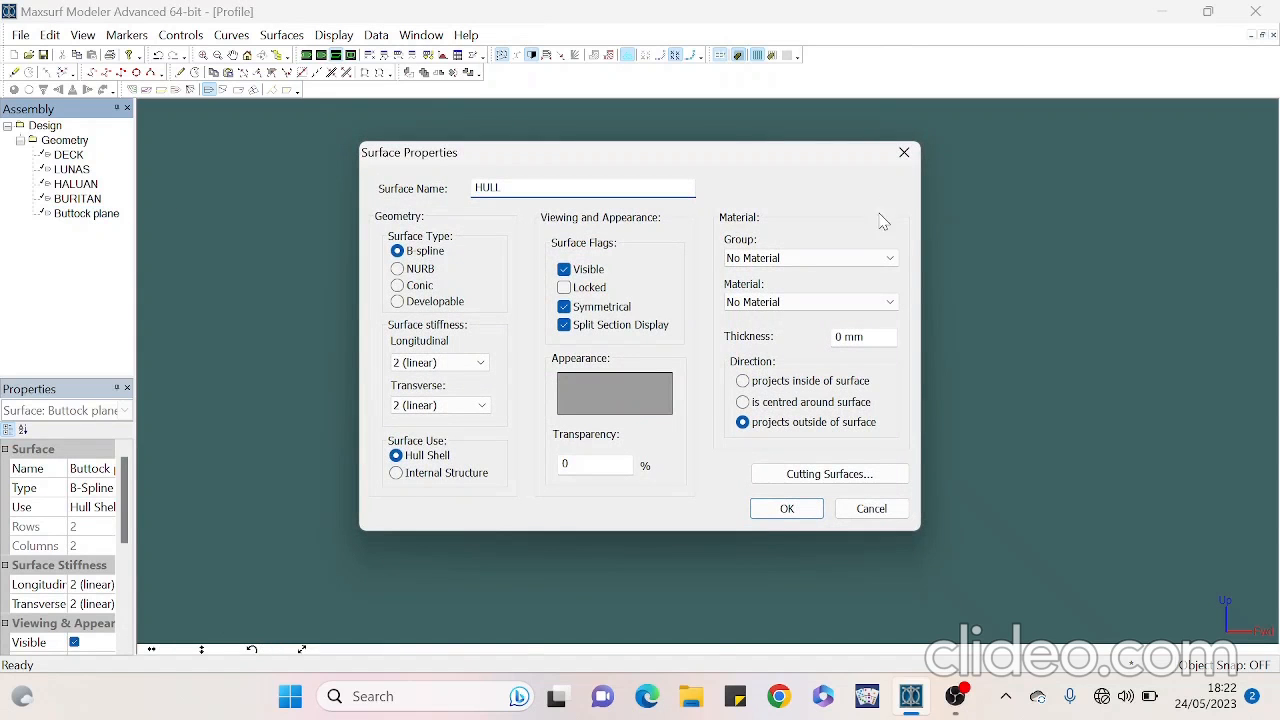
{"action": "left_click", "coordinate": [863, 260]}
{"action": "left_click", "coordinate": [852, 472]}
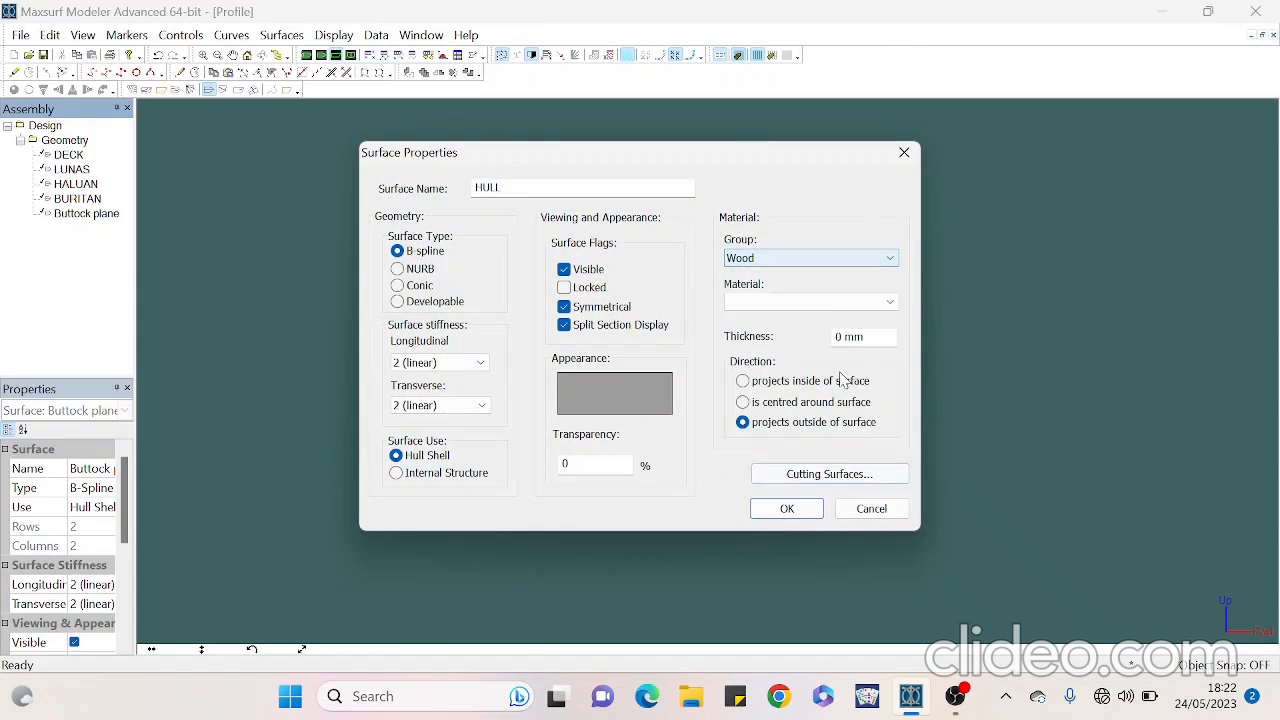
{"action": "left_click", "coordinate": [825, 303]}
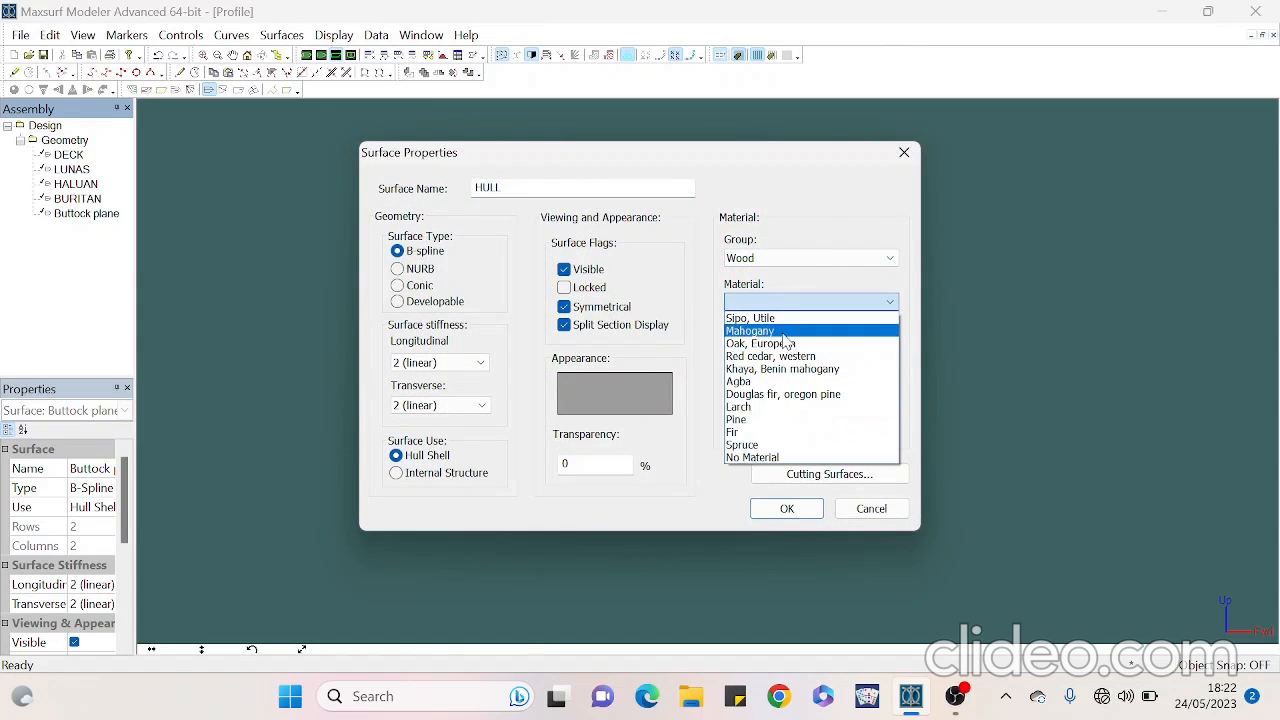
{"action": "left_click", "coordinate": [815, 329]}
{"action": "left_click", "coordinate": [790, 510]}
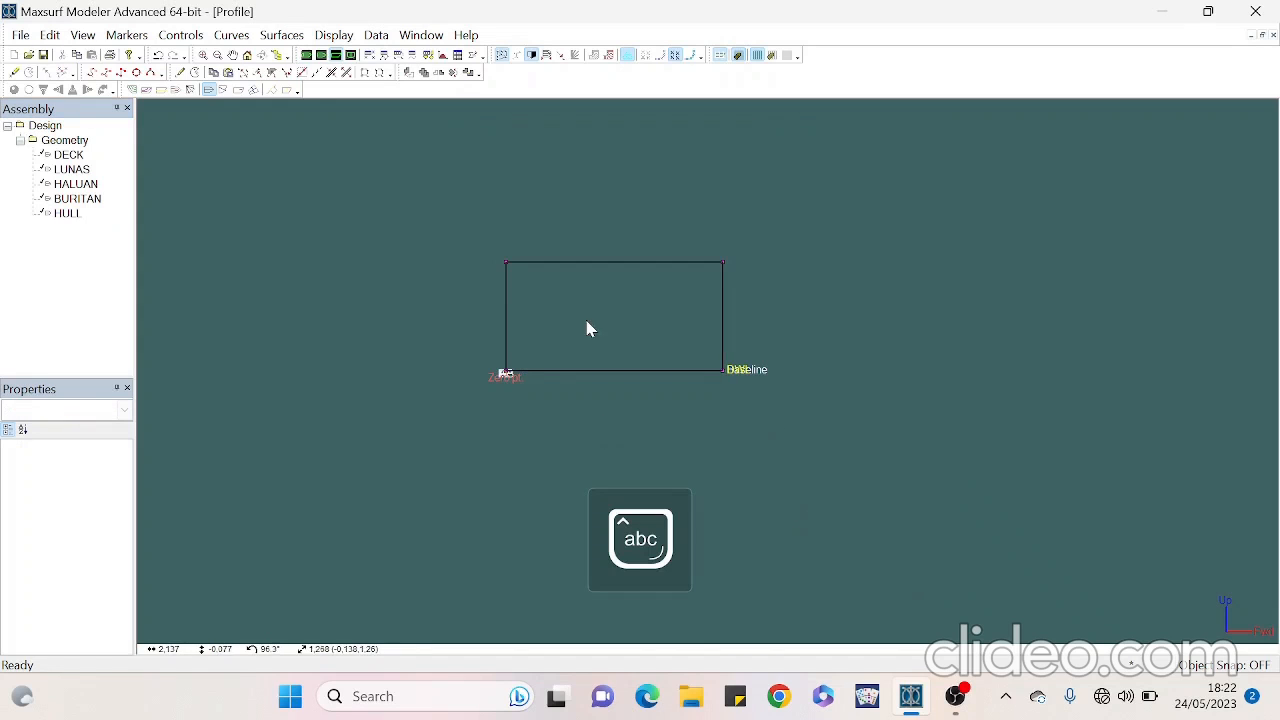
In the profile view, set the height of the surfaces' upper row of control points to 1,64 m
{"action": "left_click", "coordinate": [547, 265]}
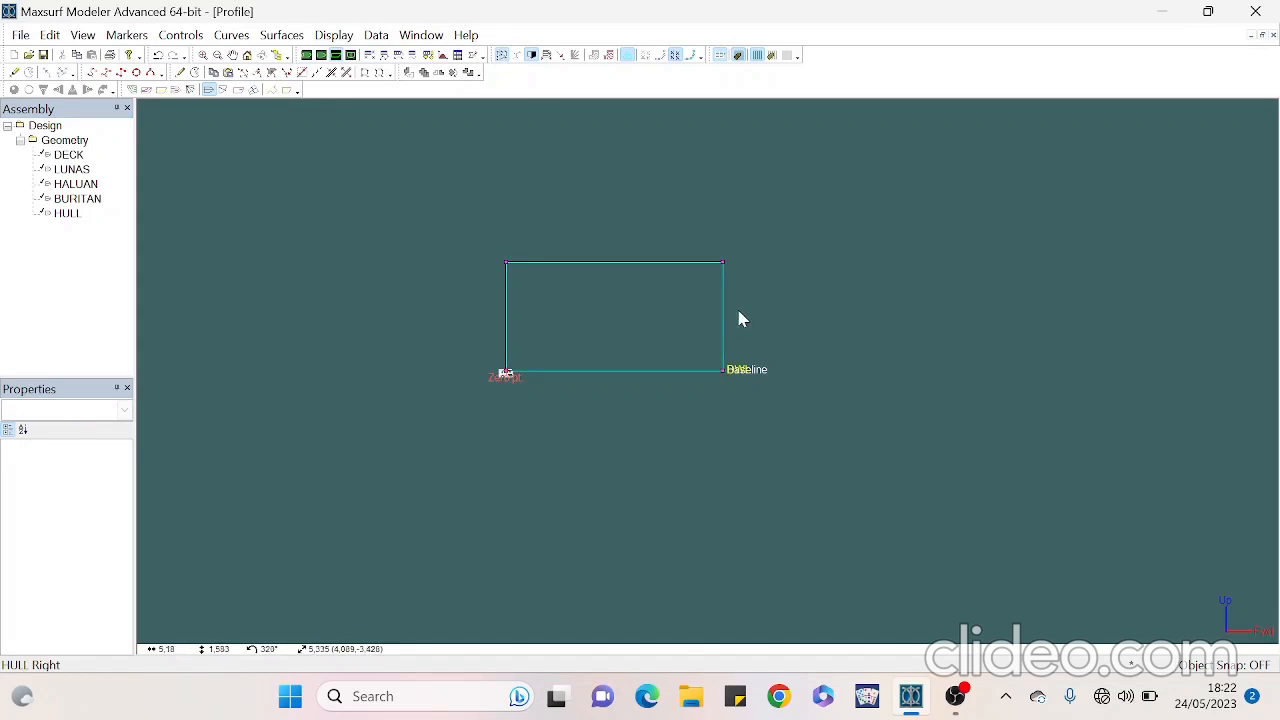
{"action": "left_click", "coordinate": [321, 55]}
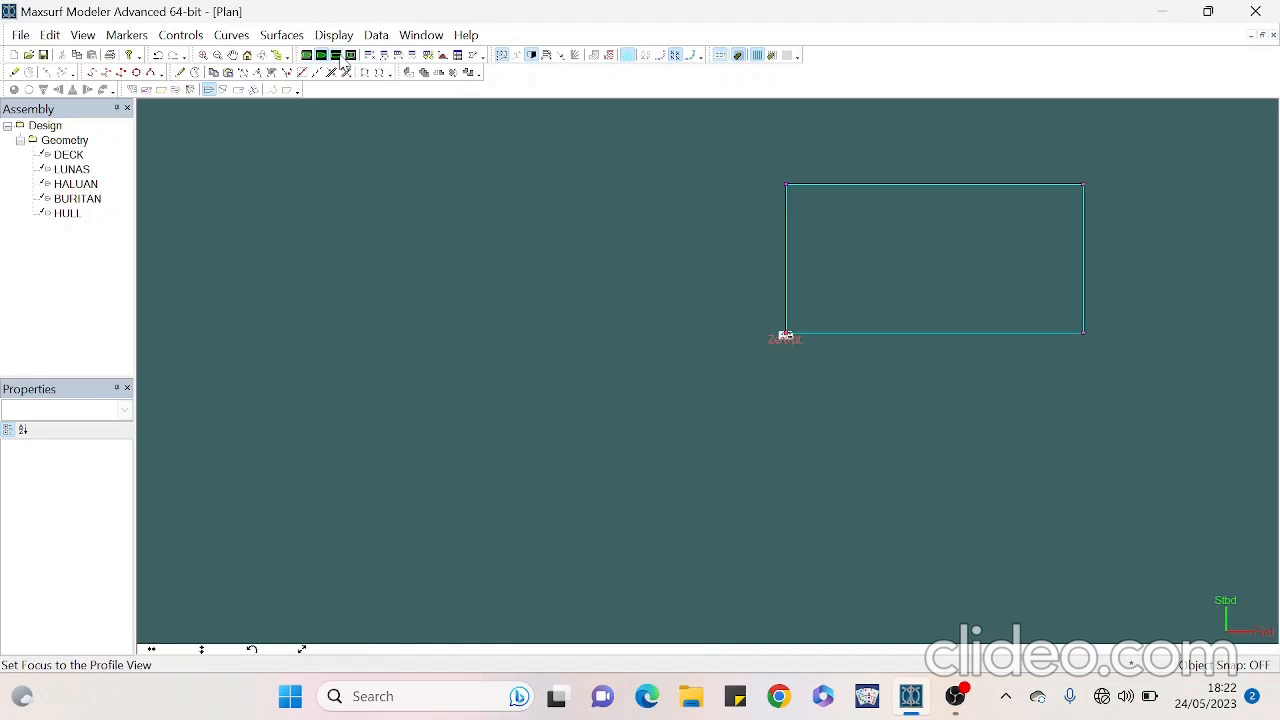
{"action": "left_click", "coordinate": [336, 55]}
{"action": "left_click_drag", "start_coordinate": [489, 226], "coordinate": [762, 304]}
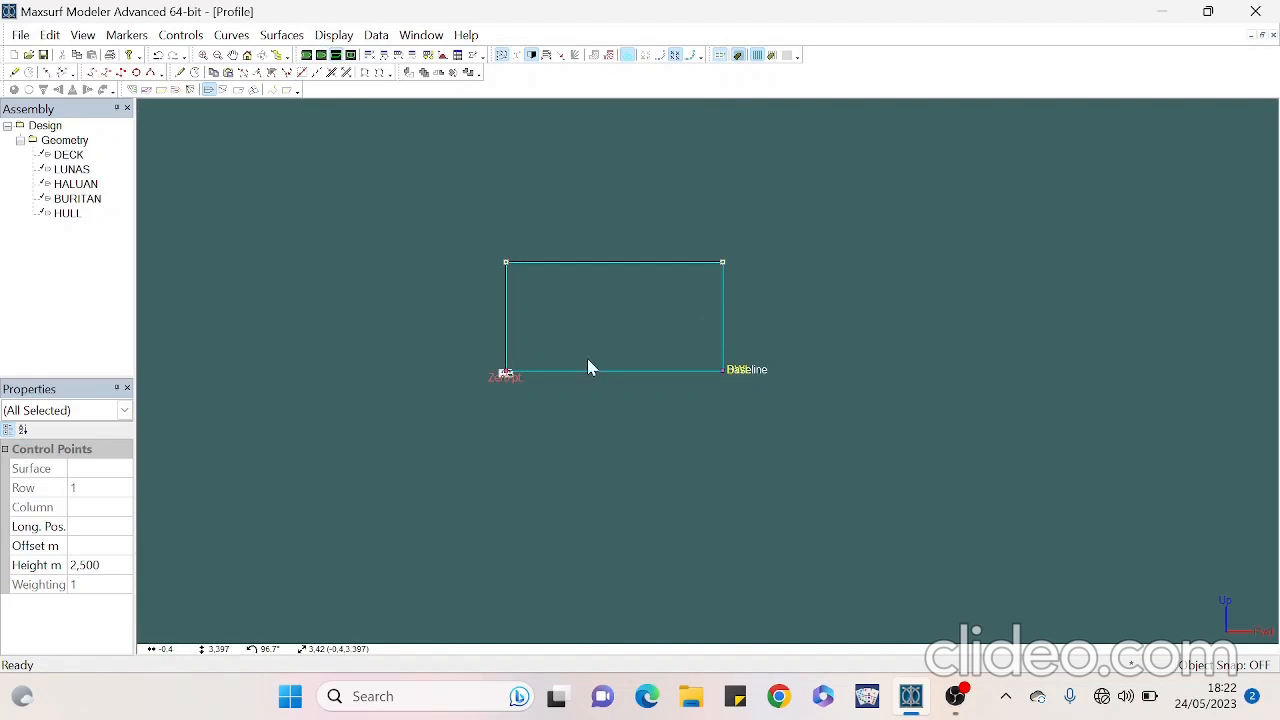
{"action": "left_click", "coordinate": [93, 565]}
{"action": "type", "text": "1,64"}
{"action": "key", "text": "Return"}
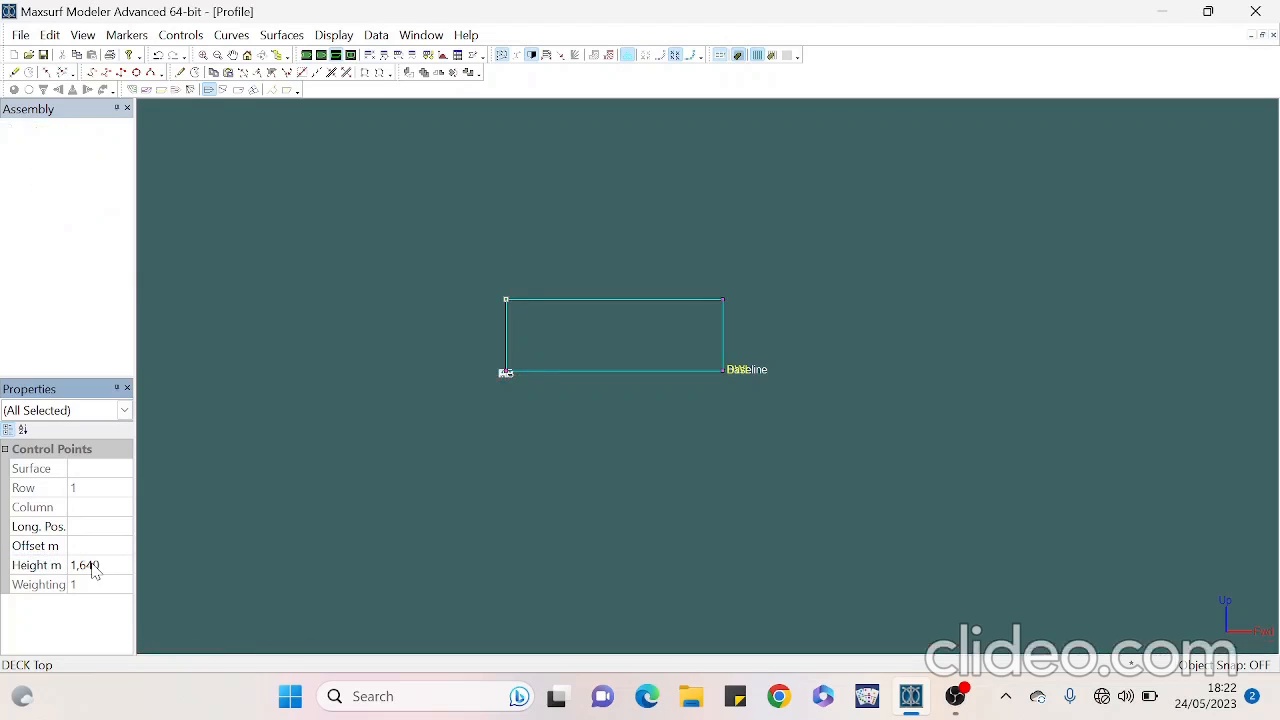
Set the longitudinal position of the control points at the end opposite the zero point to 18,74 m
{"action": "left_click", "coordinate": [706, 276]}
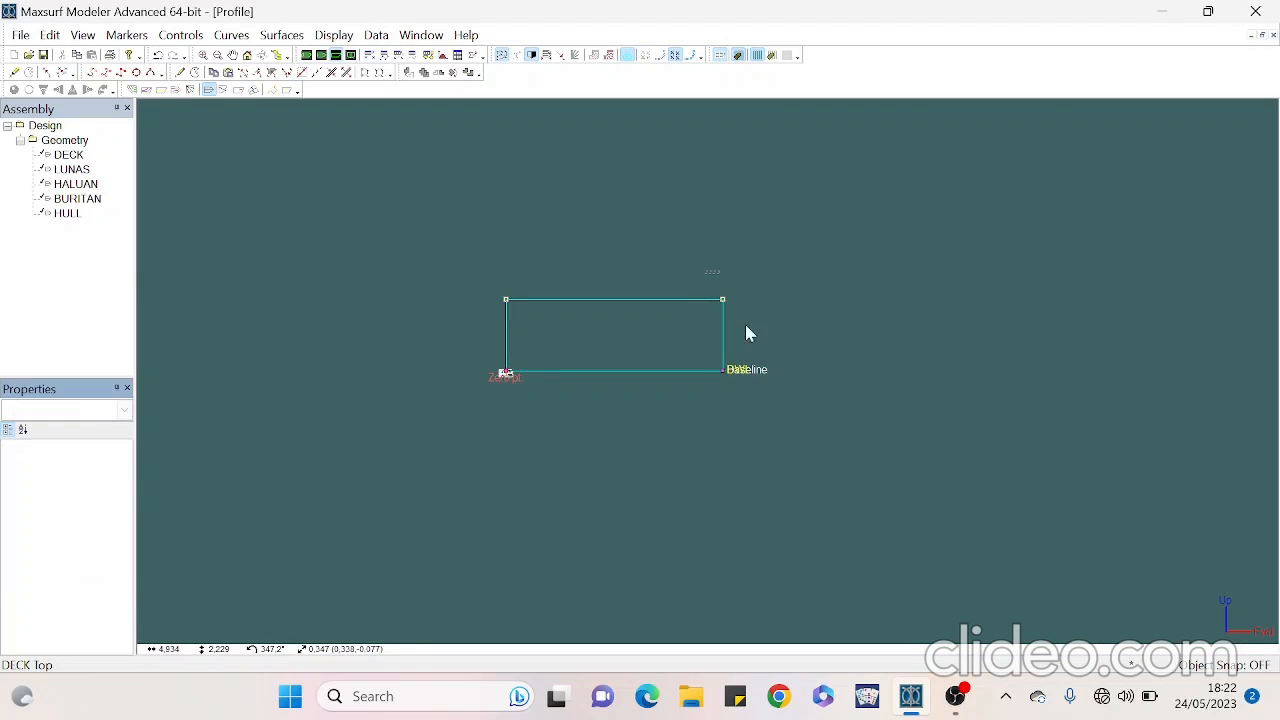
{"action": "left_click_drag", "start_coordinate": [757, 382], "coordinate": [757, 382]}
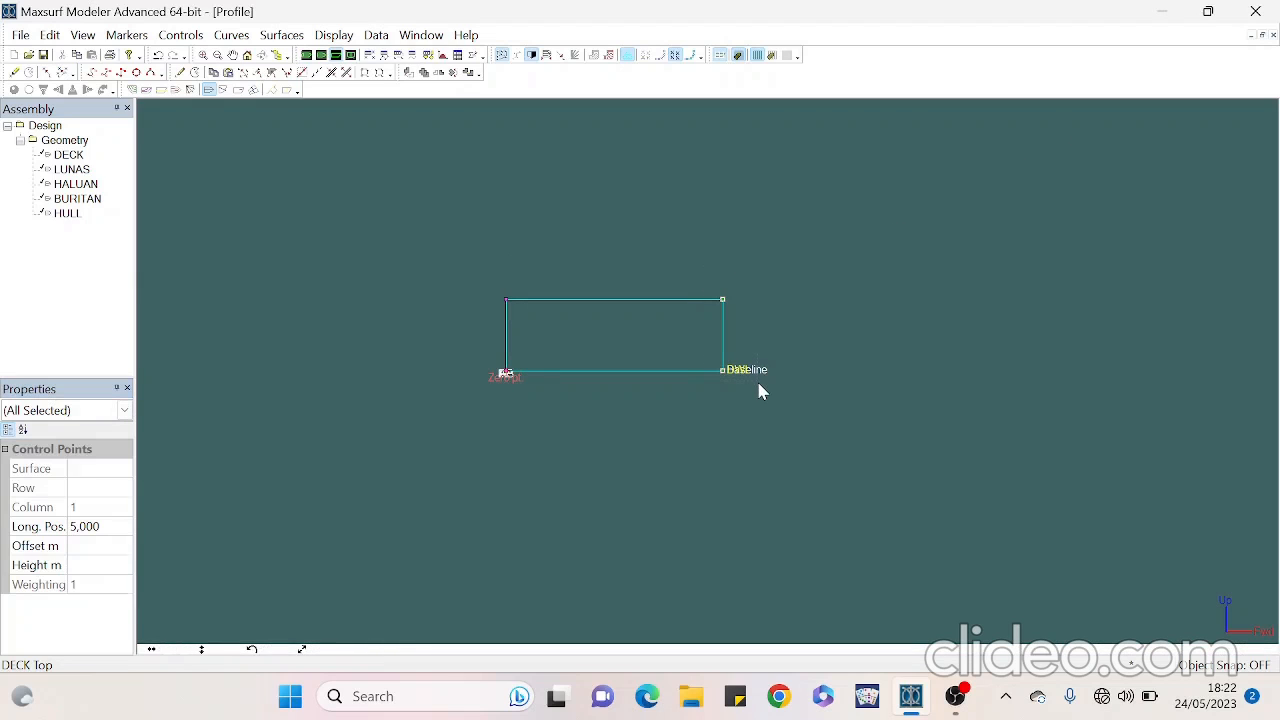
{"action": "left_click", "coordinate": [103, 527]}
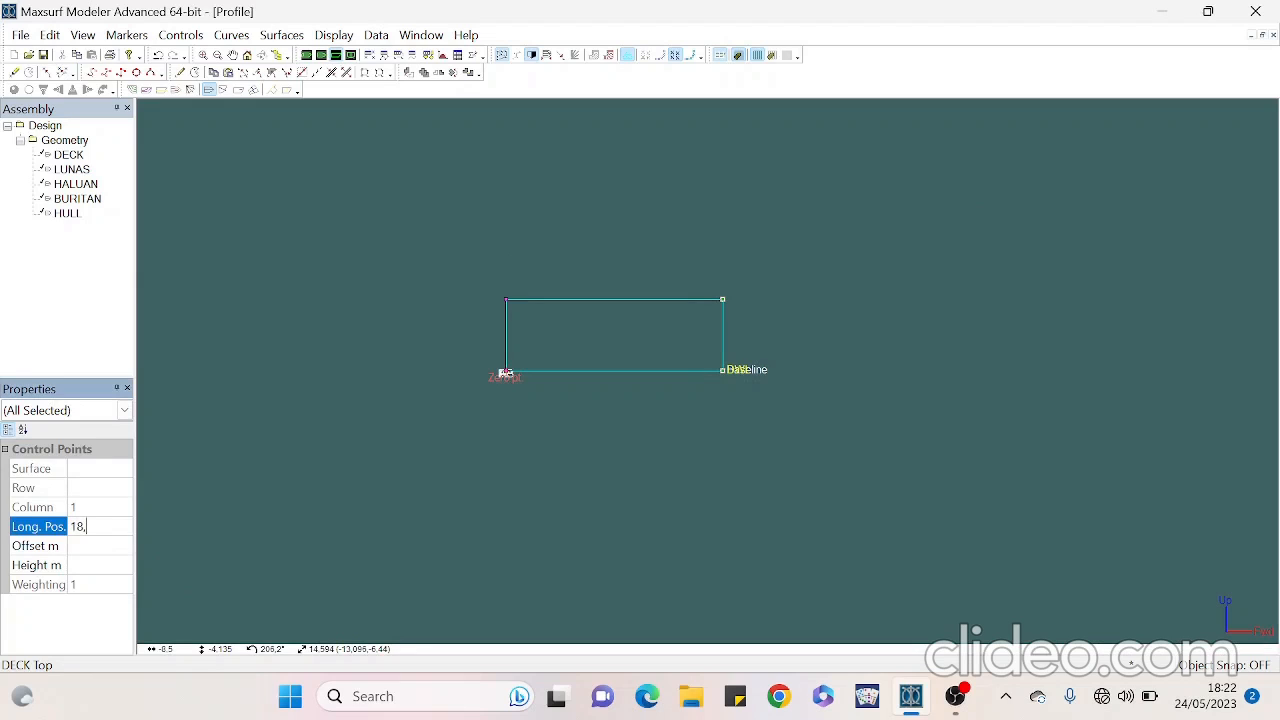
{"action": "type", "text": "18,74"}
{"action": "key", "text": "Return"}
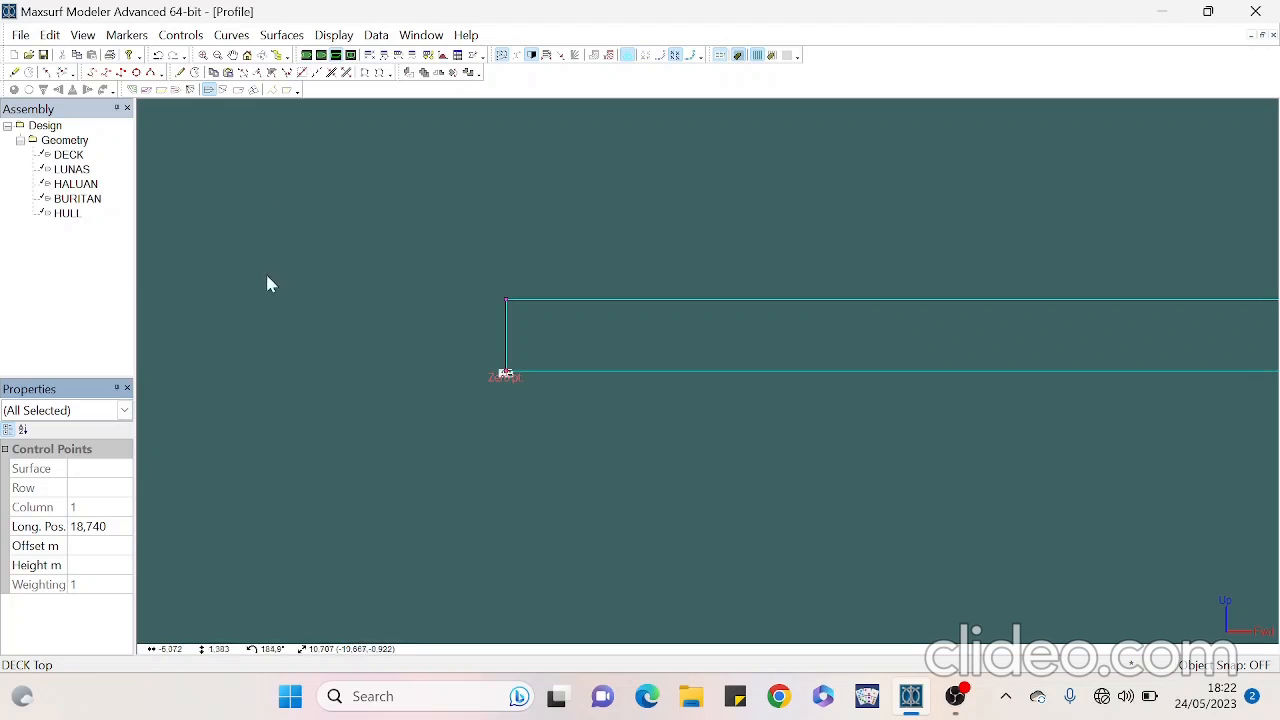
In the plan view, set the offset of the outer control points away from the centreline to 1,81 m
{"action": "left_click", "coordinate": [321, 54]}
{"action": "scroll", "coordinate": [390, 200], "scroll_direction": "down", "scroll_amount": 4}
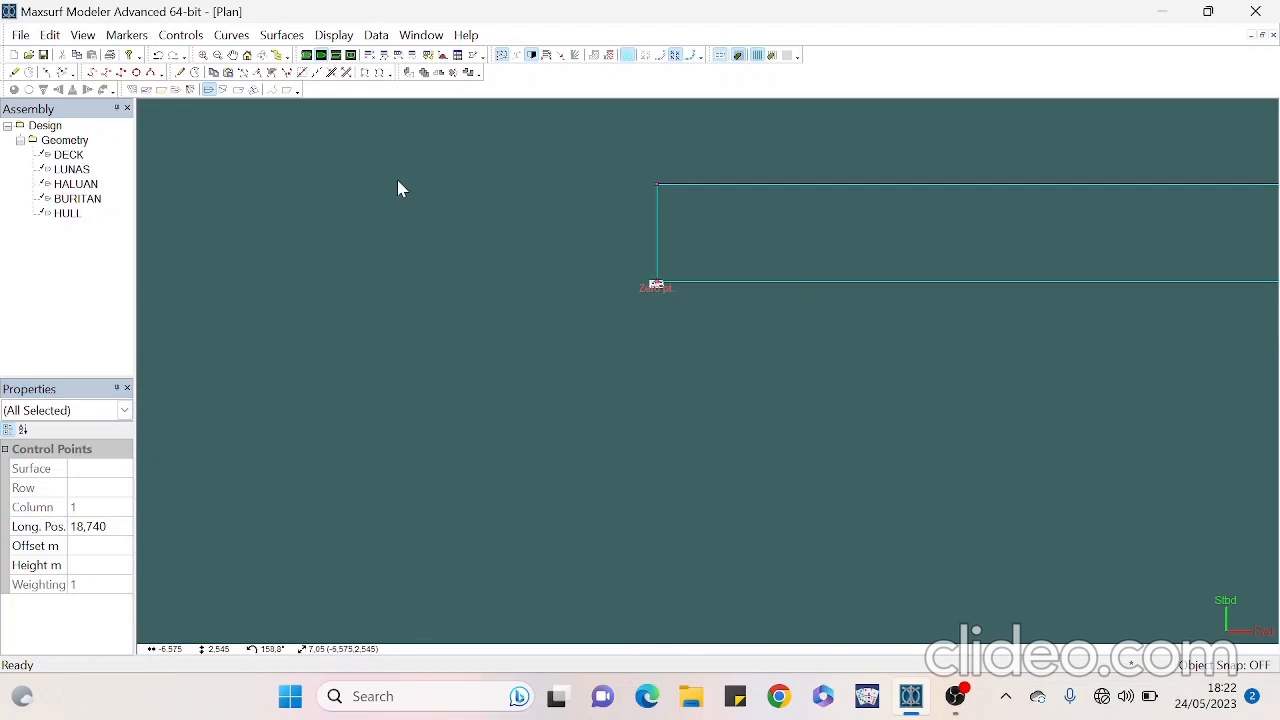
{"action": "left_click_drag", "start_coordinate": [1005, 225], "coordinate": [1030, 269]}
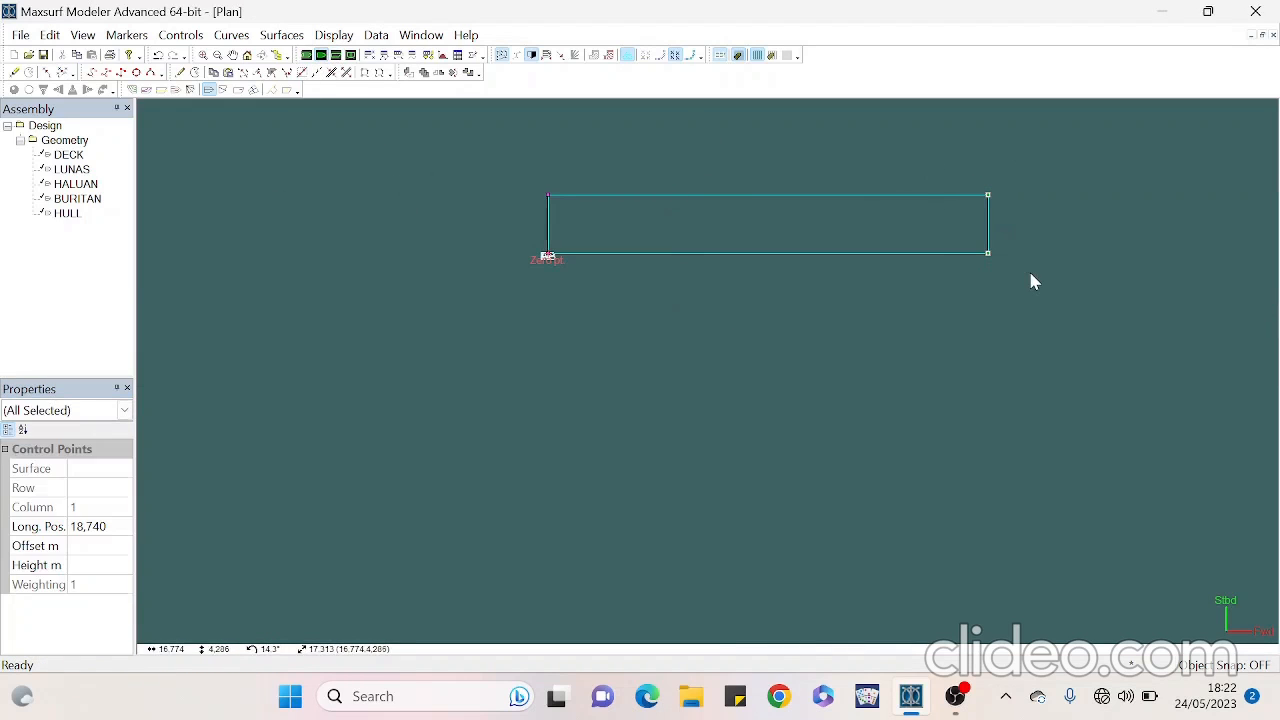
{"action": "left_click", "coordinate": [848, 362]}
{"action": "left_click_drag", "start_coordinate": [593, 190], "coordinate": [1030, 231]}
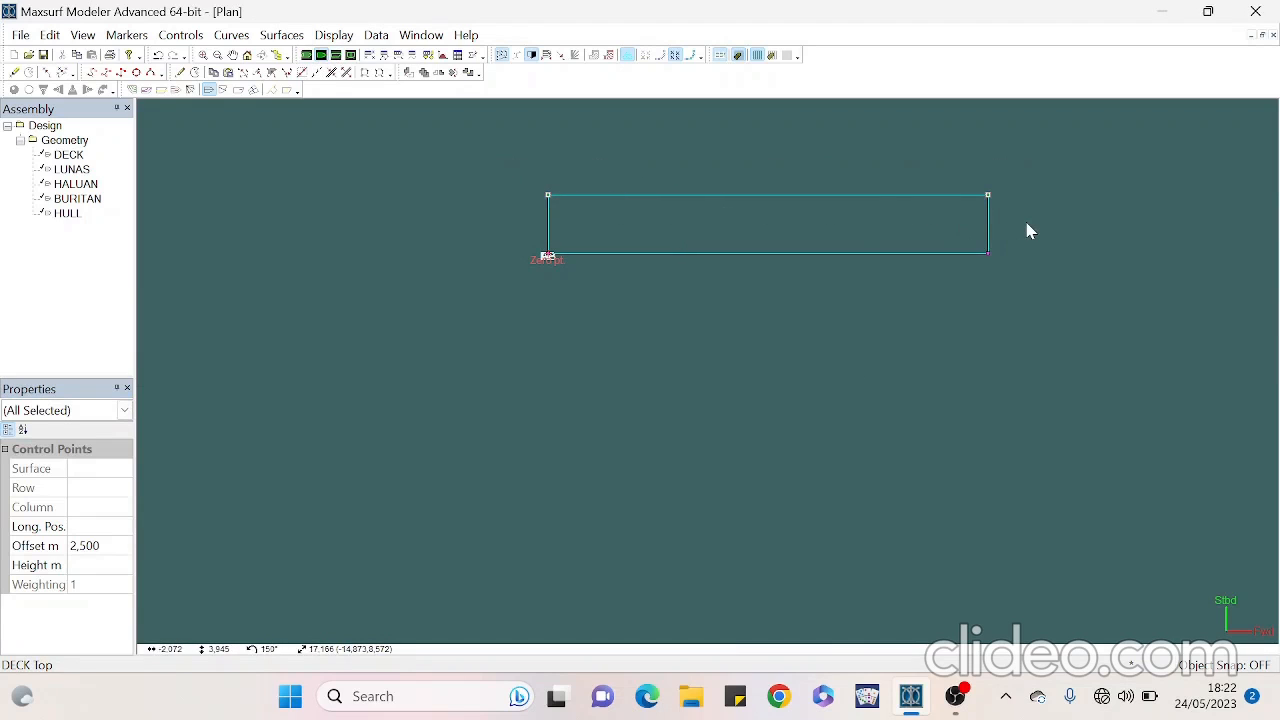
{"action": "left_click", "coordinate": [121, 545]}
{"action": "type", "text": "1,"}
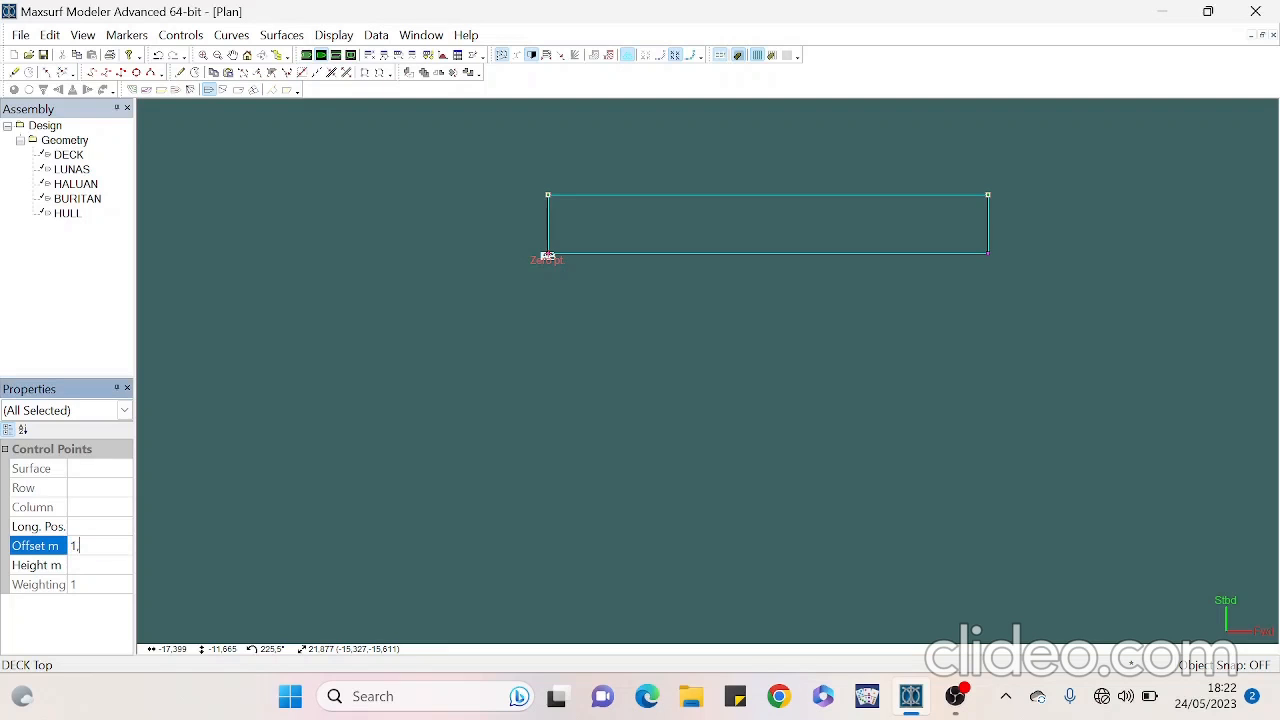
{"action": "type", "text": "81"}
{"action": "key", "text": "Return"}
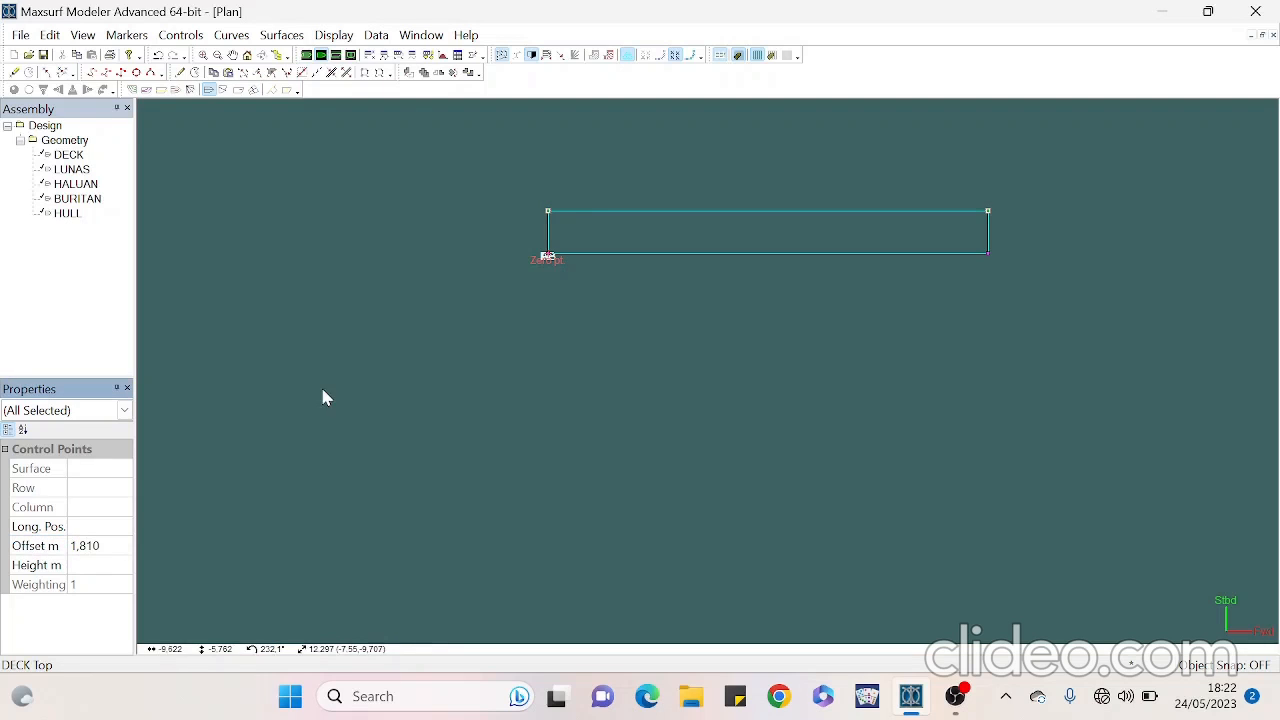
Examine the control points along the outer and upper edges in the body plan view
{"action": "left_click", "coordinate": [350, 55]}
{"action": "left_click", "coordinate": [958, 206]}
{"action": "left_click_drag", "start_coordinate": [841, 161], "coordinate": [1001, 440]}
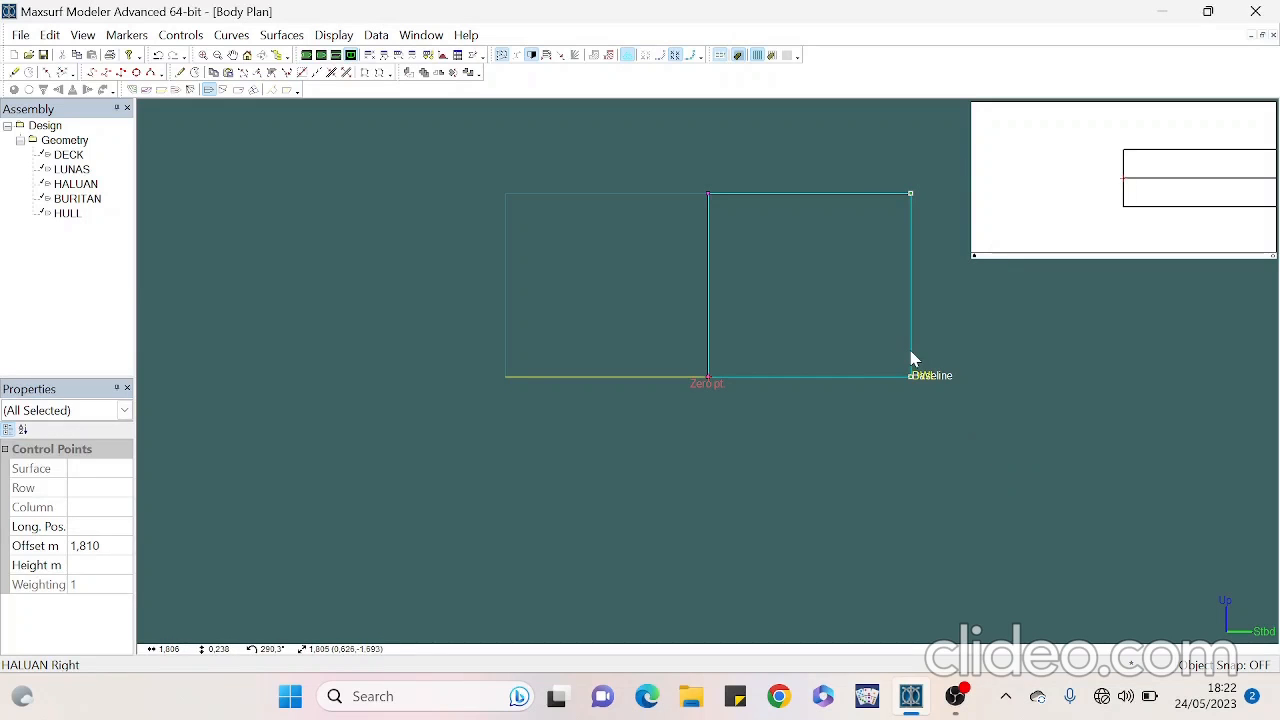
{"action": "left_click_drag", "start_coordinate": [644, 141], "coordinate": [941, 243]}
{"action": "left_click", "coordinate": [528, 488]}
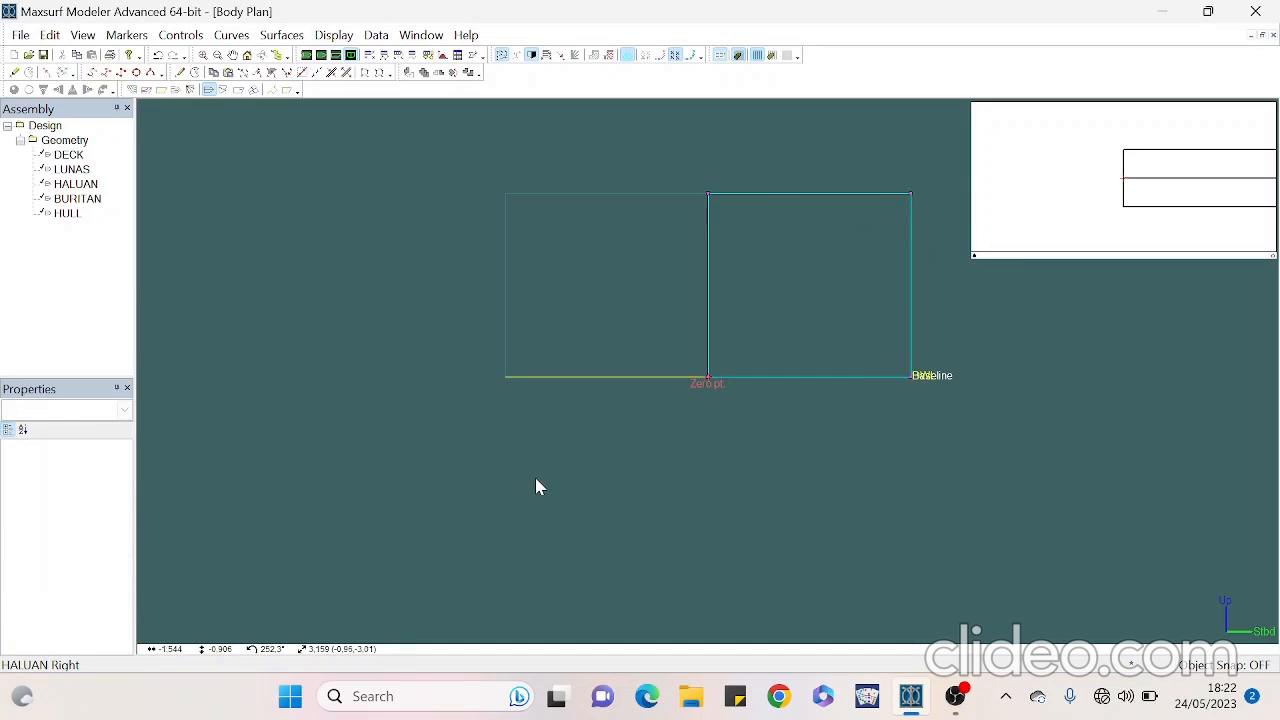
Hide all surfaces in the Geometry assembly except DECK, working in the profile view
{"action": "left_click", "coordinate": [336, 55]}
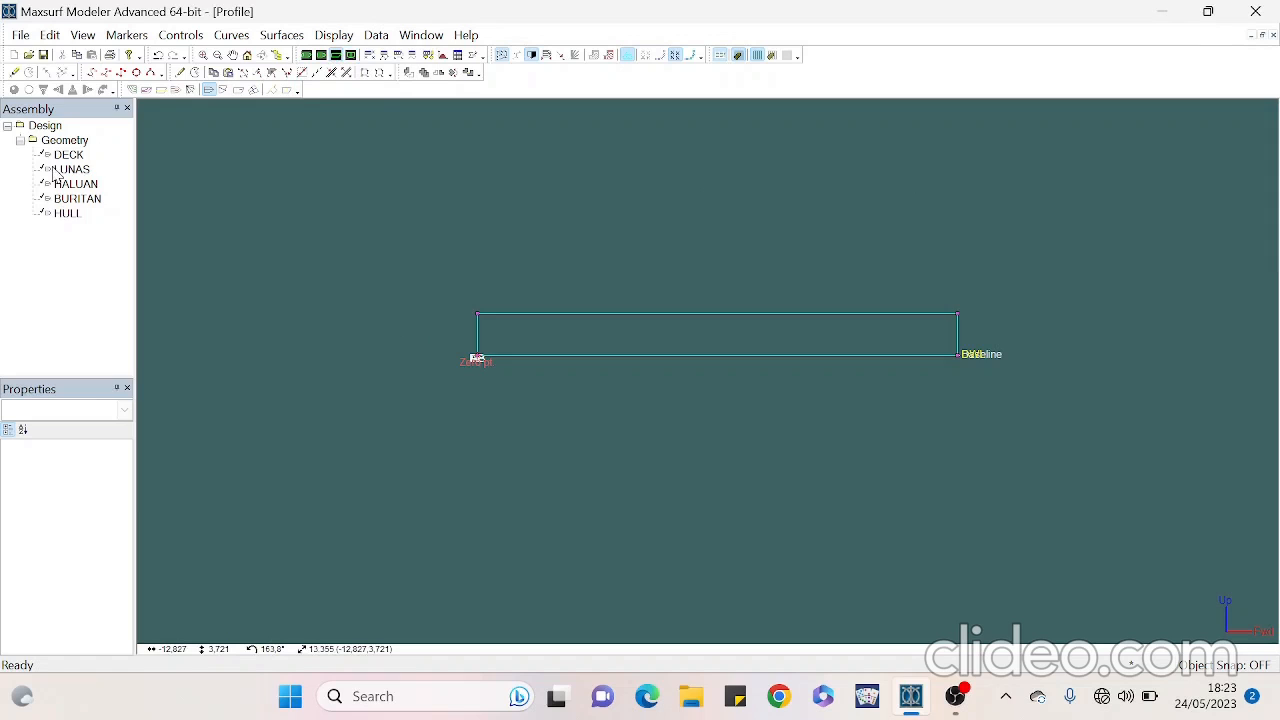
{"action": "right_click", "coordinate": [82, 142]}
{"action": "left_click", "coordinate": [115, 287]}
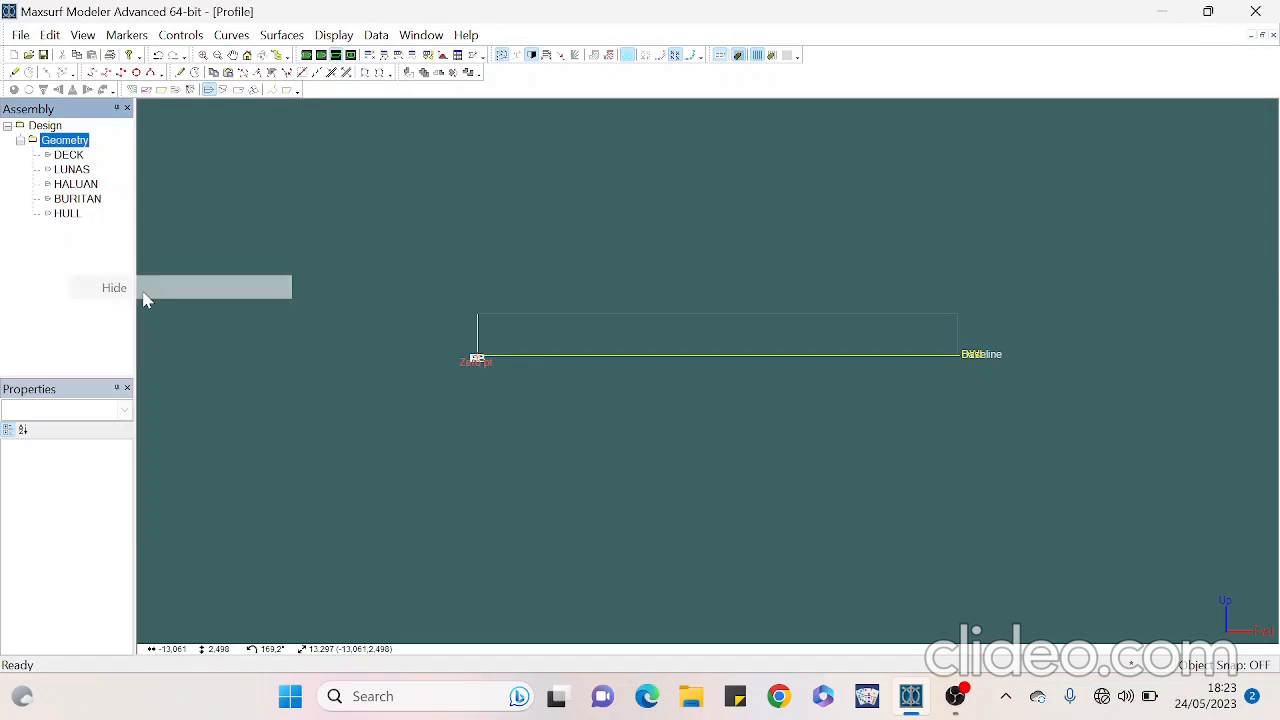
{"action": "right_click", "coordinate": [70, 157]}
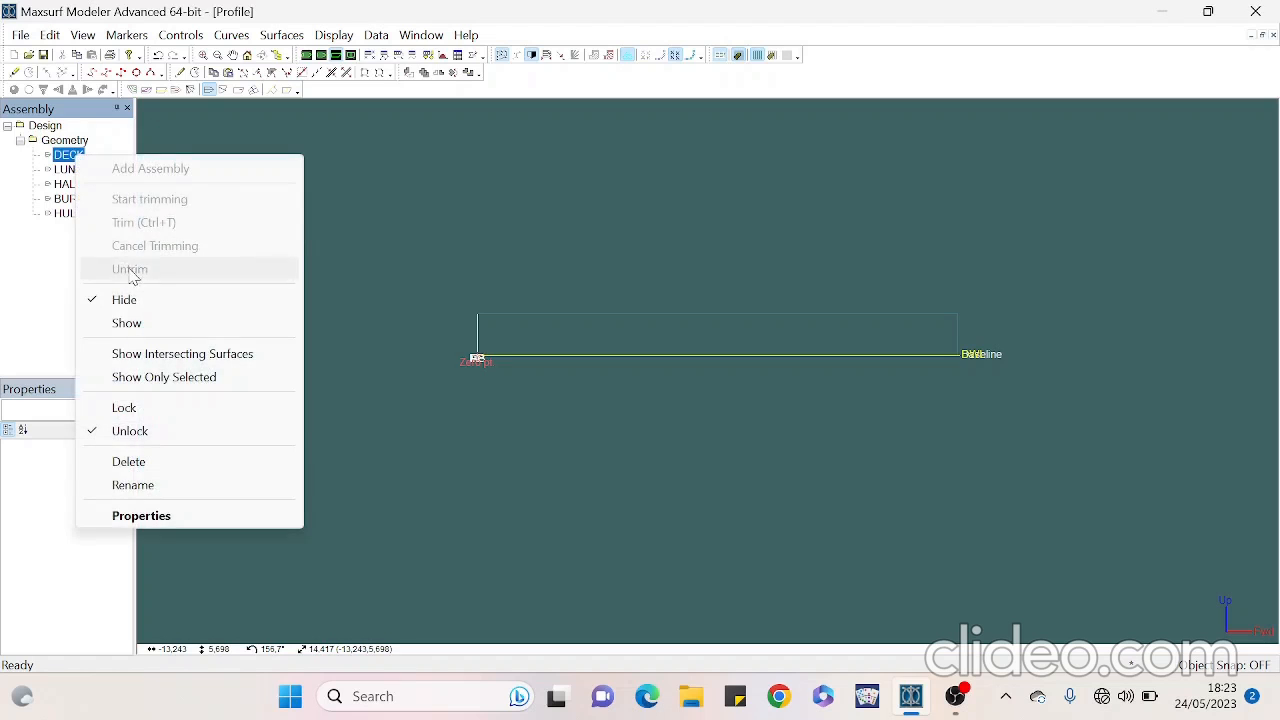
{"action": "left_click", "coordinate": [145, 322]}
Set the height of all DECK control points to 1,64 m
{"action": "left_click_drag", "start_coordinate": [464, 305], "coordinate": [963, 400]}
{"action": "left_click", "coordinate": [84, 565]}
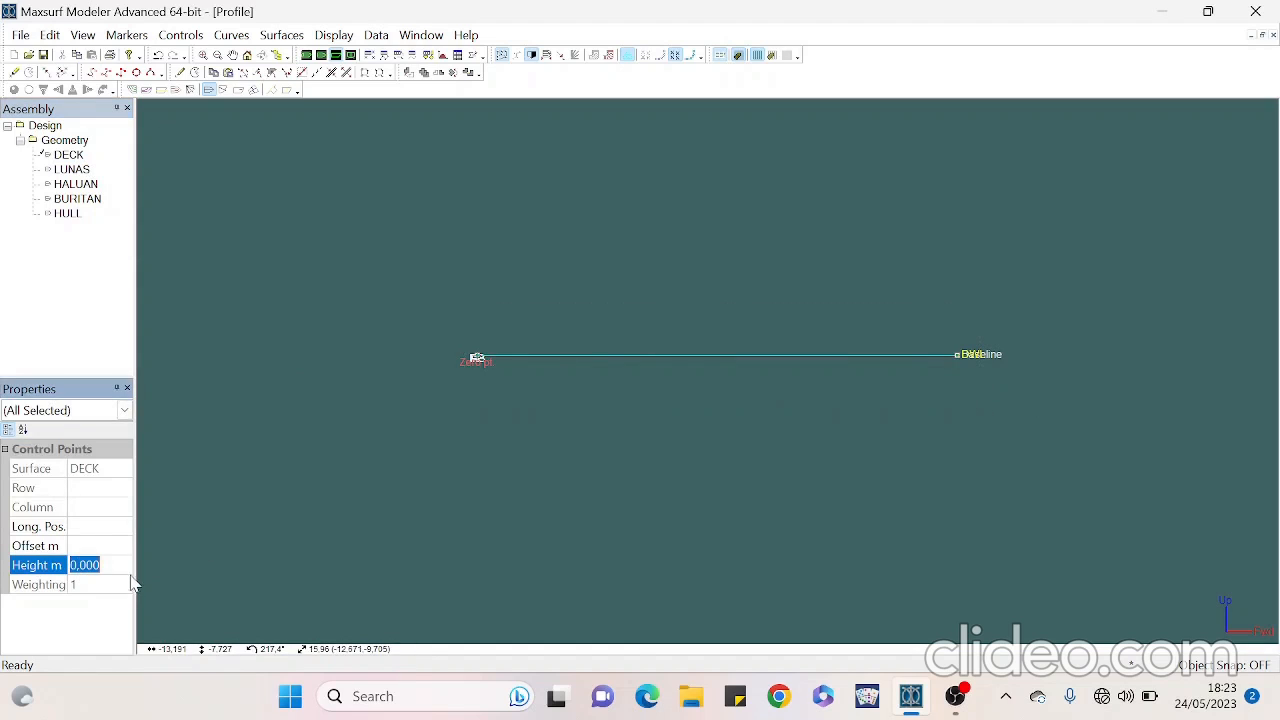
{"action": "type", "text": "1,64"}
{"action": "key", "text": "Return"}
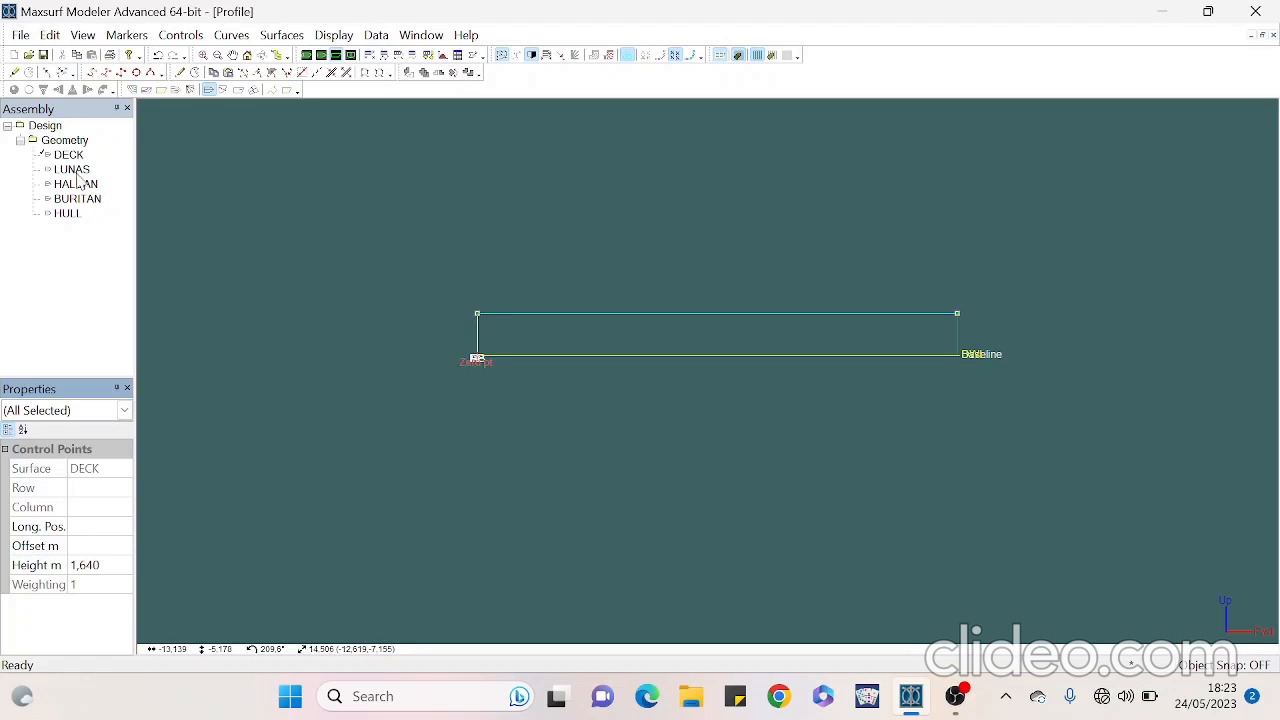
Hide the DECK surface and show HALUAN
{"action": "right_click", "coordinate": [74, 158]}
{"action": "left_click", "coordinate": [124, 303]}
{"action": "right_click", "coordinate": [75, 186]}
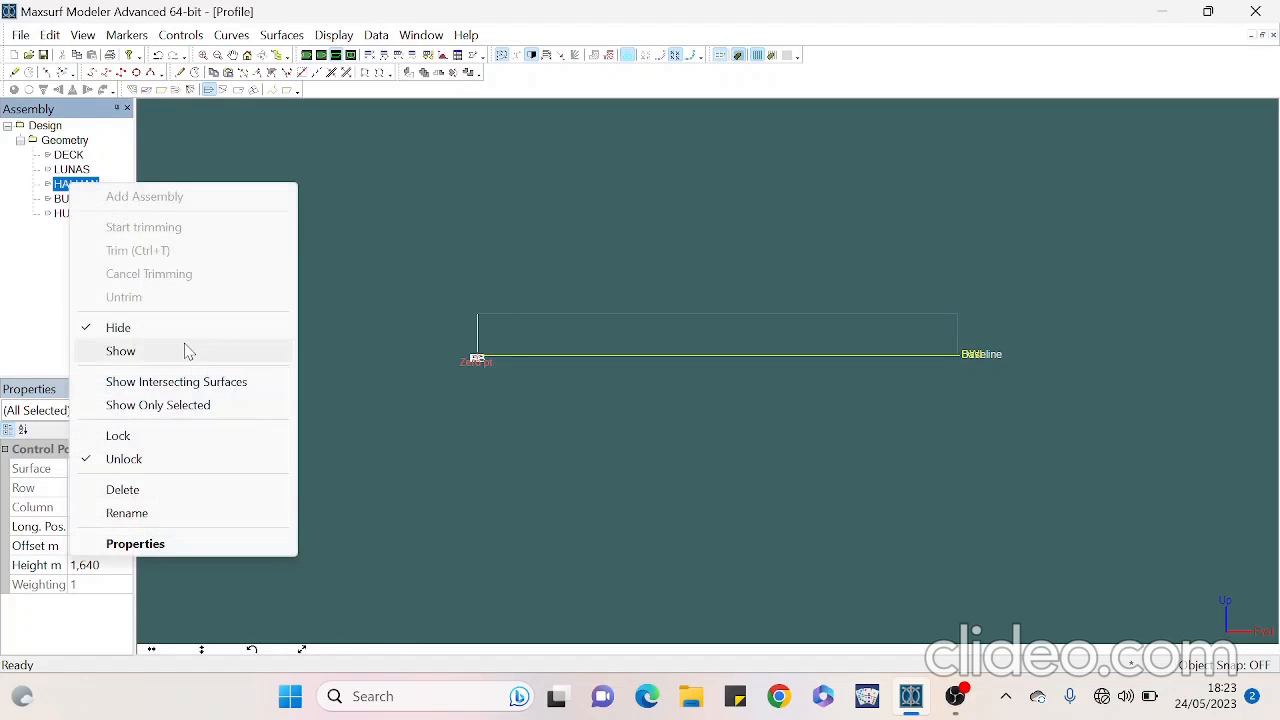
{"action": "left_click", "coordinate": [183, 346]}
Set the longitudinal position of all HALUAN control points to 18,74 m
{"action": "left_click", "coordinate": [360, 294]}
{"action": "left_click_drag", "start_coordinate": [495, 350], "coordinate": [525, 392]}
{"action": "left_click", "coordinate": [92, 528]}
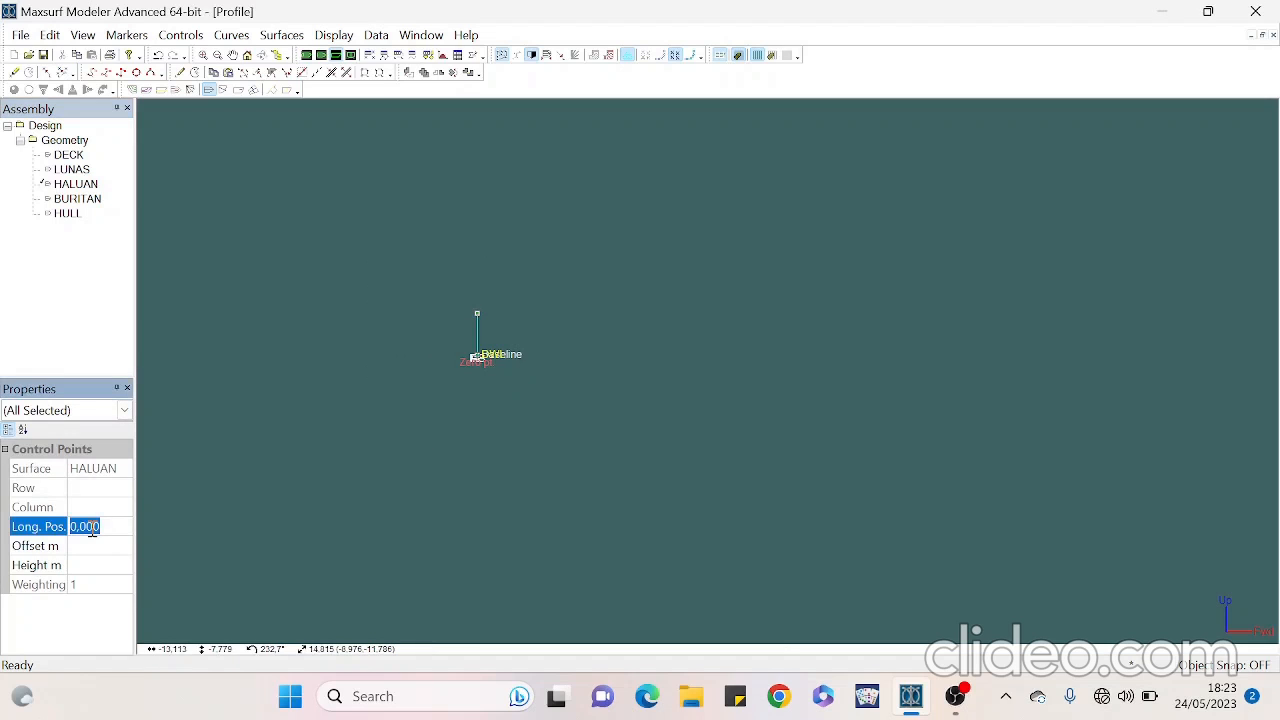
{"action": "type", "text": "18,74"}
{"action": "key", "text": "Return"}
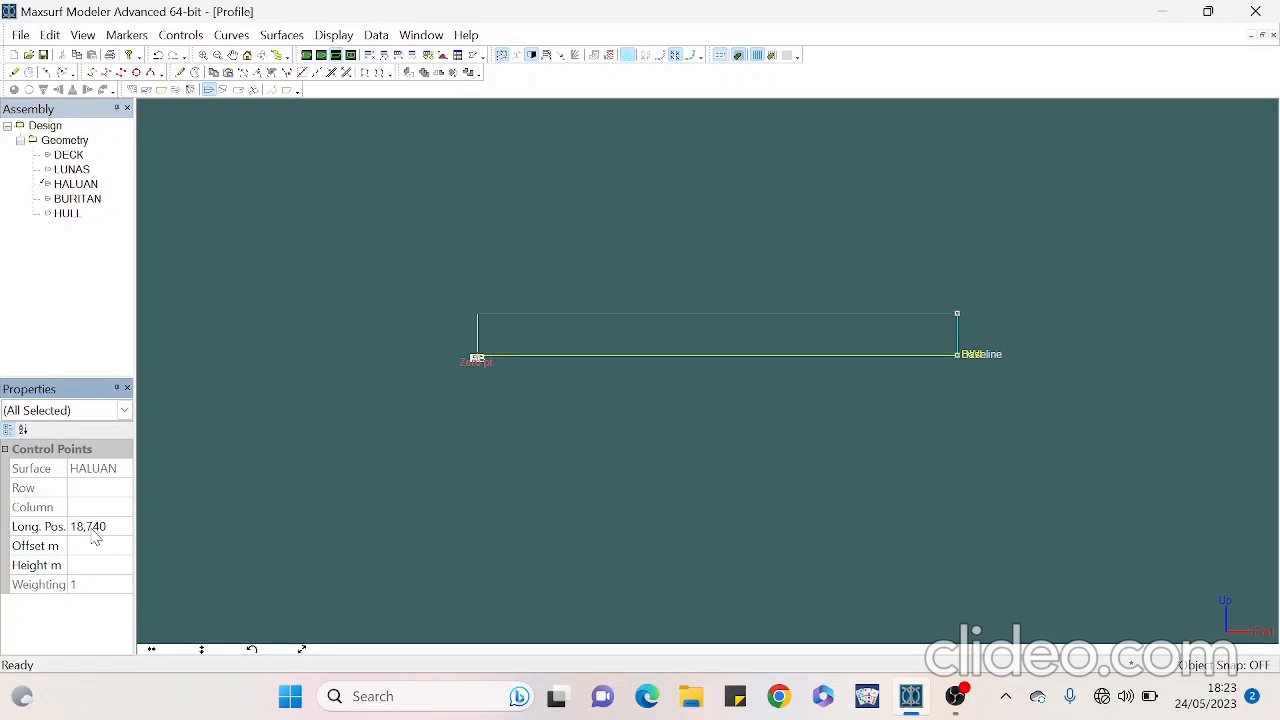
Hide the HALUAN surface and show HULL
{"action": "right_click", "coordinate": [82, 186]}
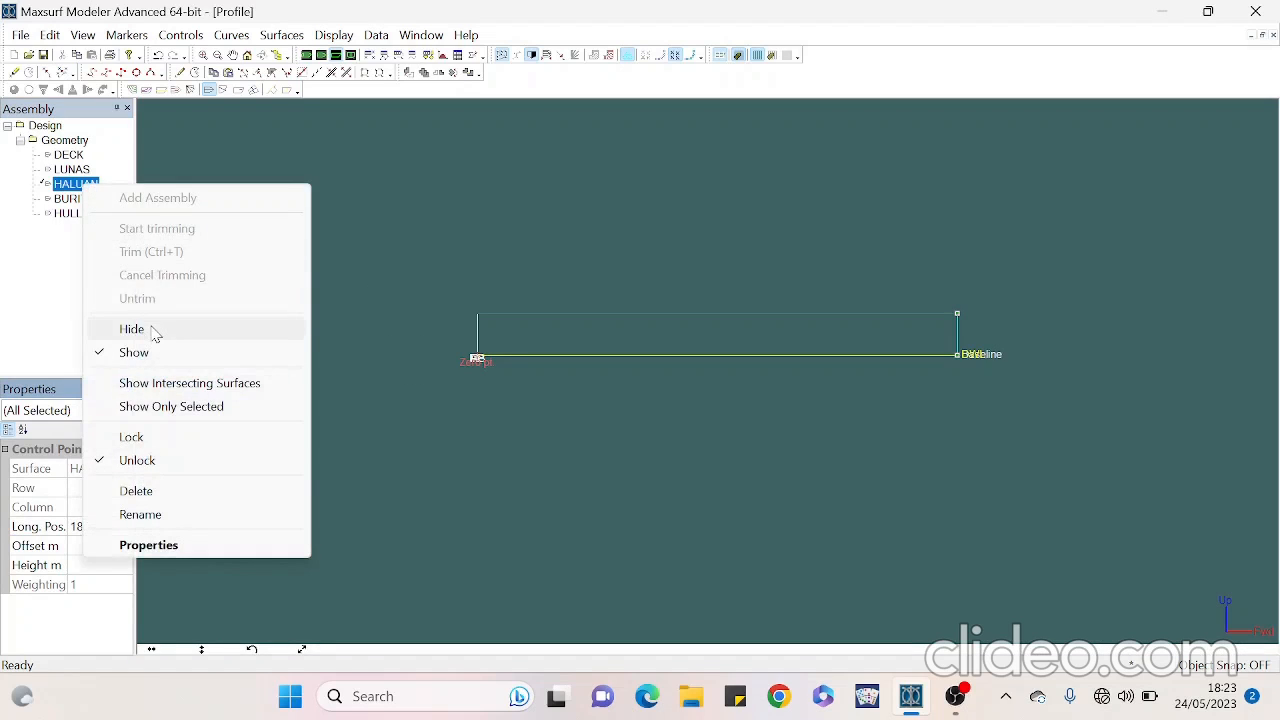
{"action": "left_click", "coordinate": [152, 330]}
{"action": "right_click", "coordinate": [70, 215]}
{"action": "left_click", "coordinate": [152, 395]}
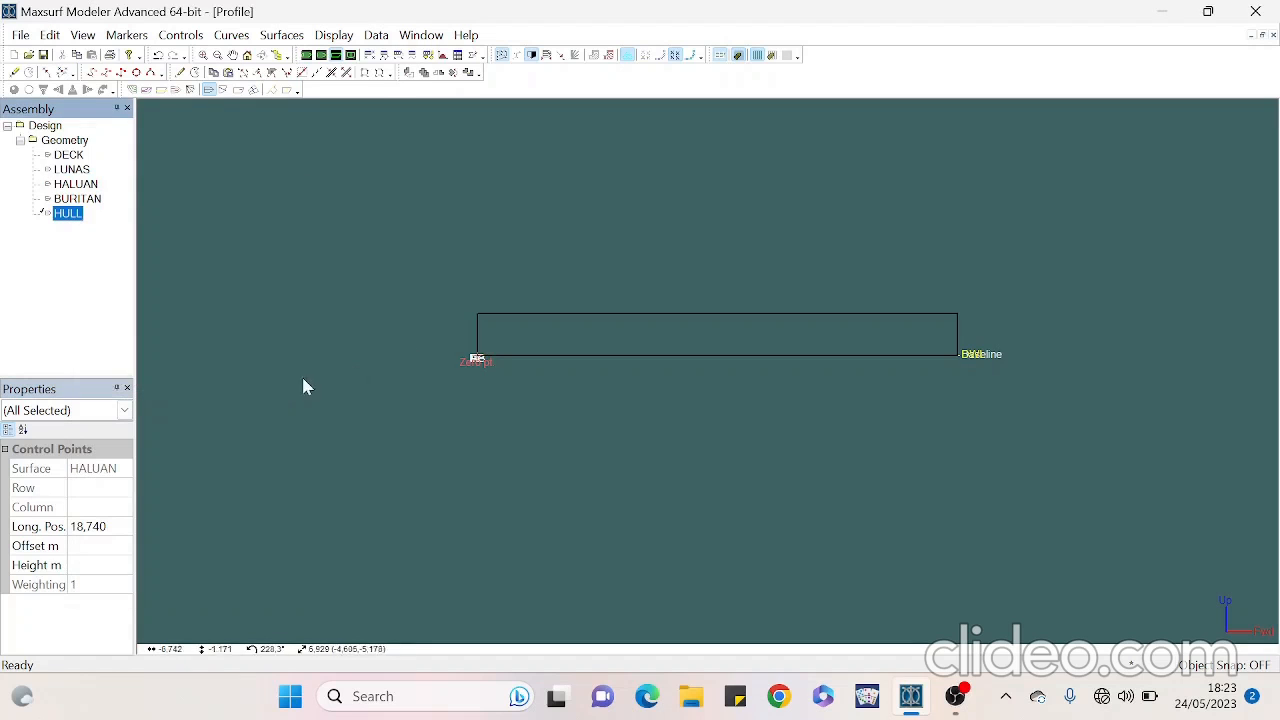
Set the offset of all HULL control points to 1,81 m
{"action": "left_click_drag", "start_coordinate": [358, 228], "coordinate": [1009, 436]}
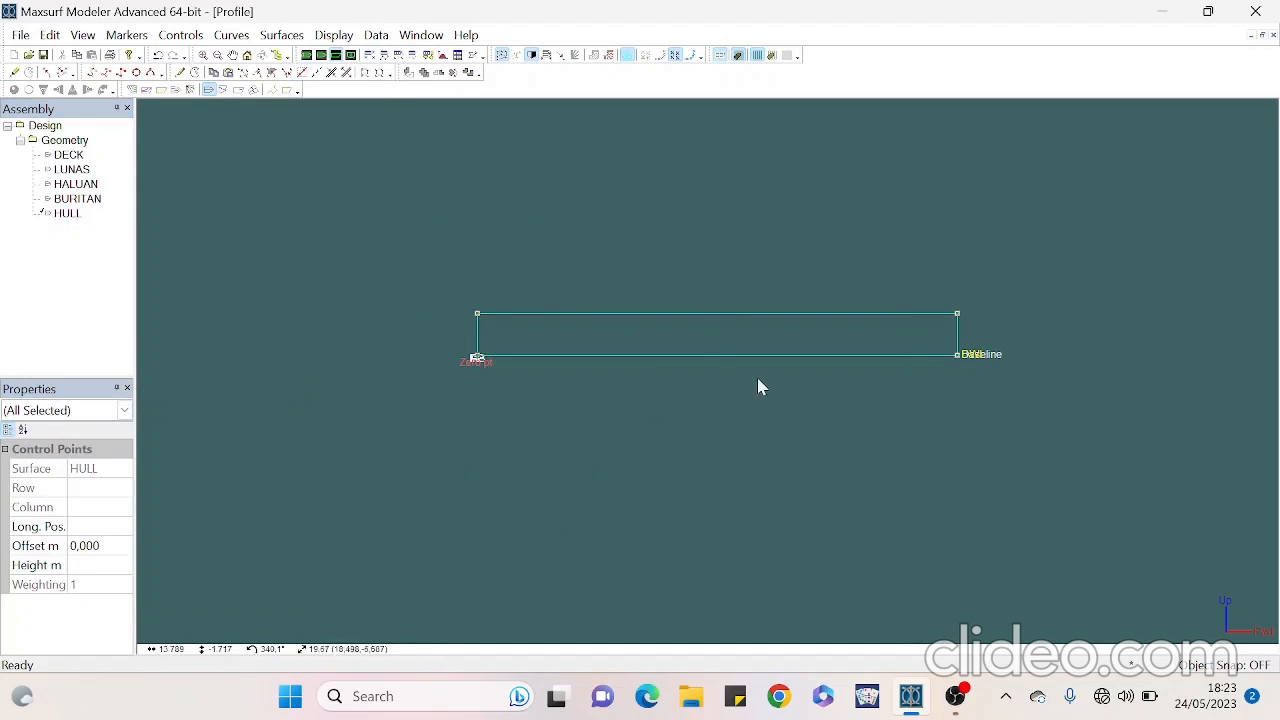
{"action": "left_click_drag", "start_coordinate": [429, 249], "coordinate": [1047, 454]}
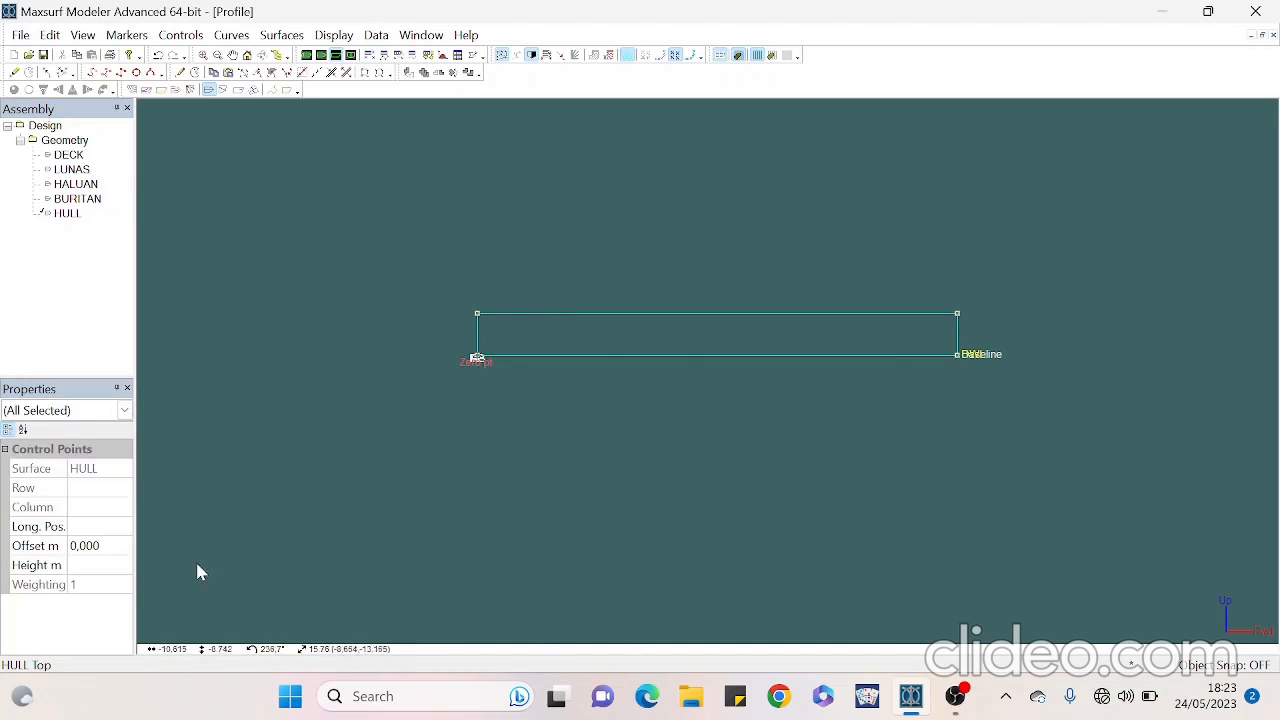
{"action": "left_click", "coordinate": [100, 545]}
{"action": "left_click", "coordinate": [112, 545]}
{"action": "type", "text": "1,"}
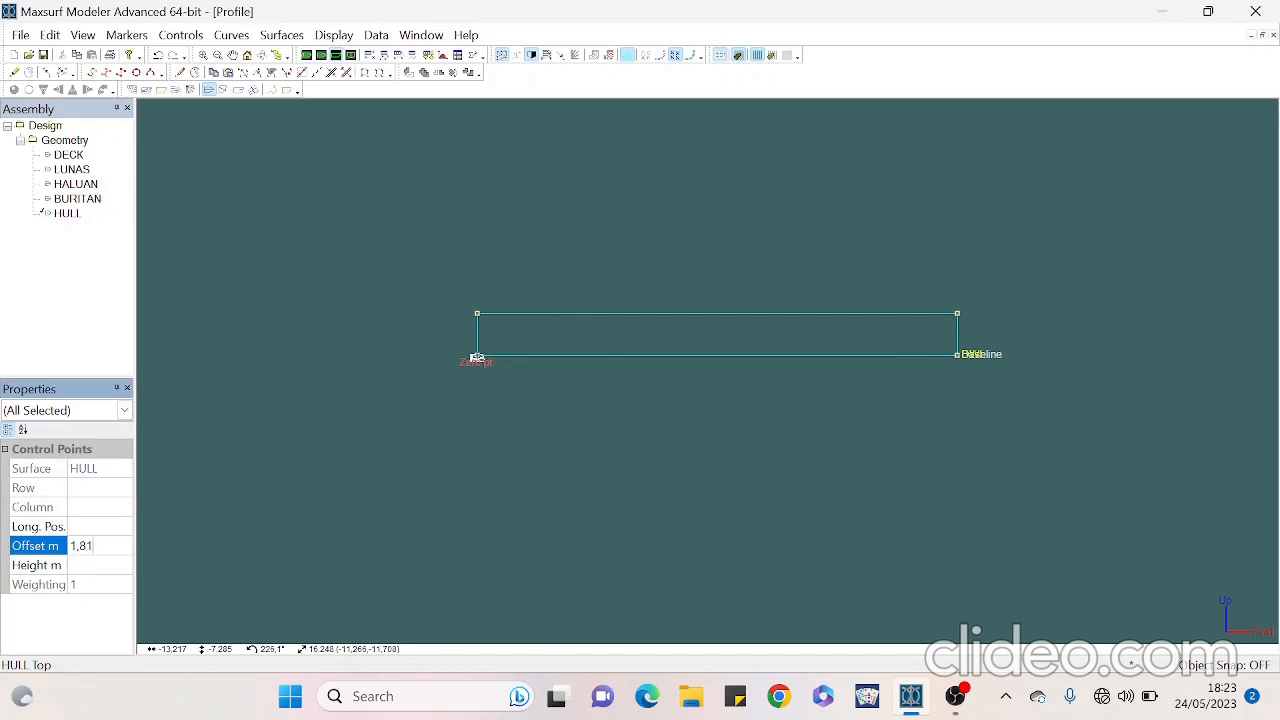
{"action": "type", "text": "81"}
{"action": "key", "text": "Return"}
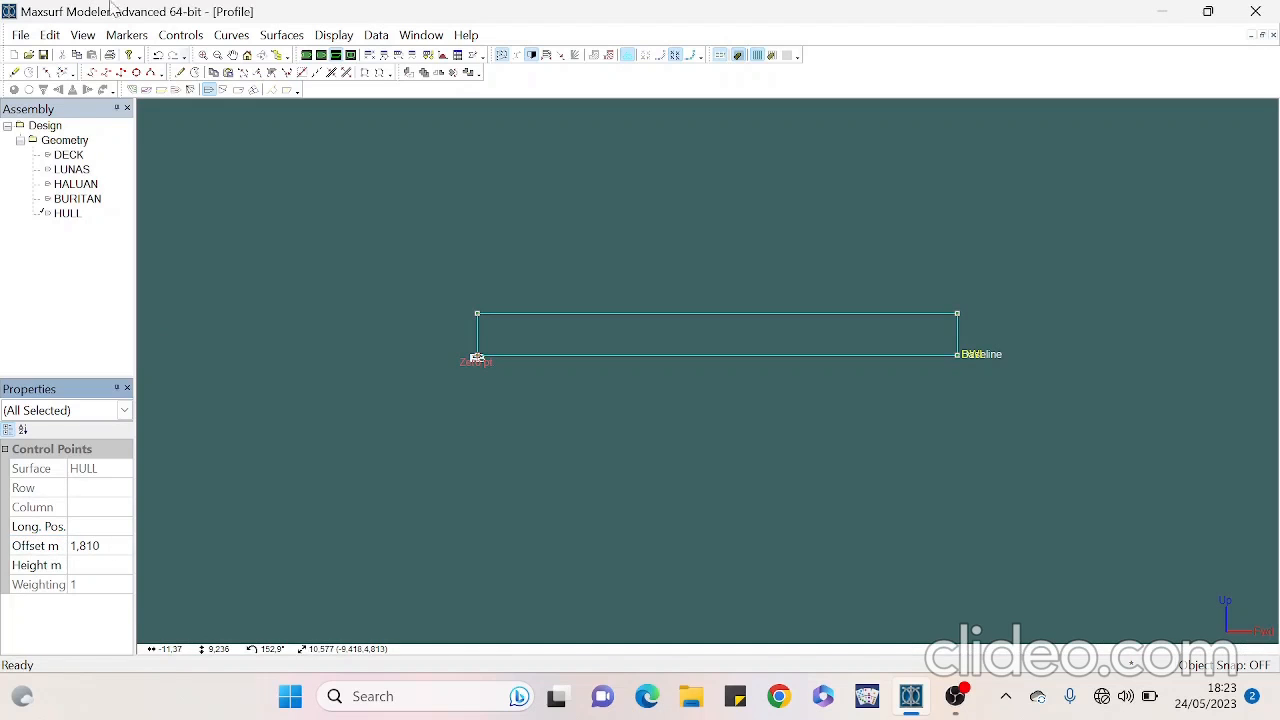
Show all surfaces of the Geometry assembly and examine the rendered hull in the perspective view from several angles
{"action": "right_click", "coordinate": [80, 140]}
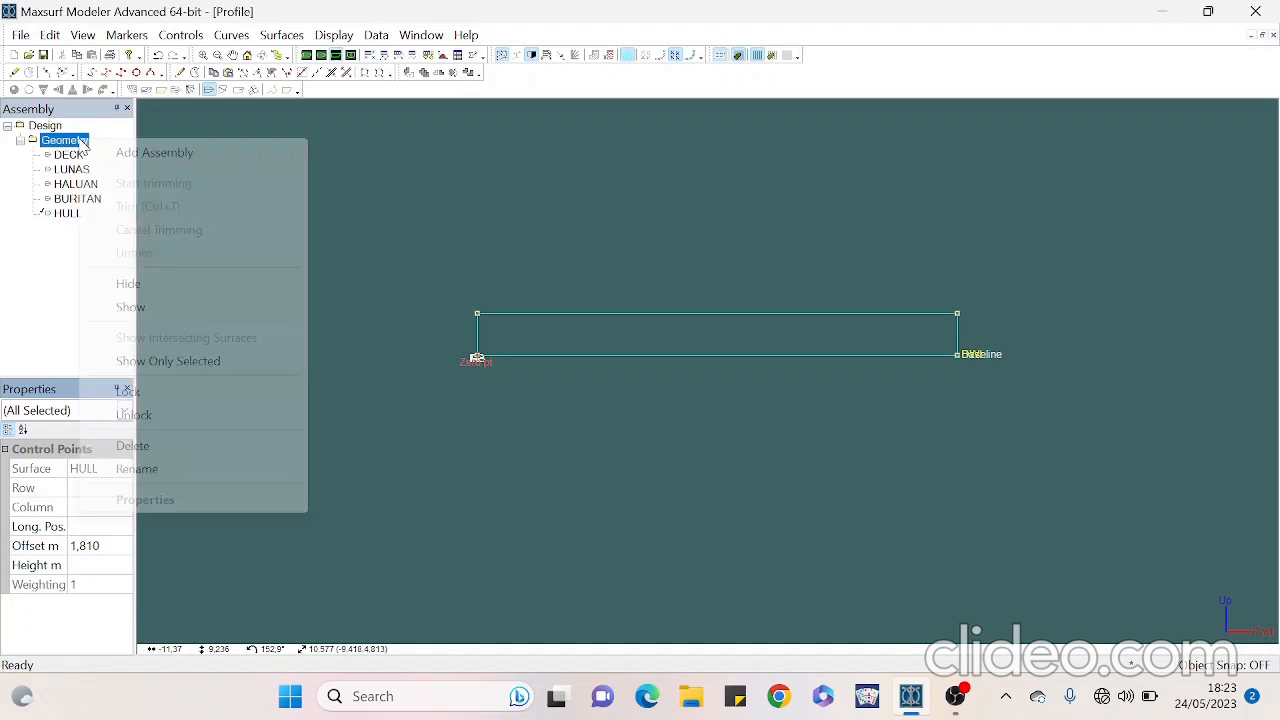
{"action": "left_click", "coordinate": [148, 316]}
{"action": "left_click", "coordinate": [308, 57]}
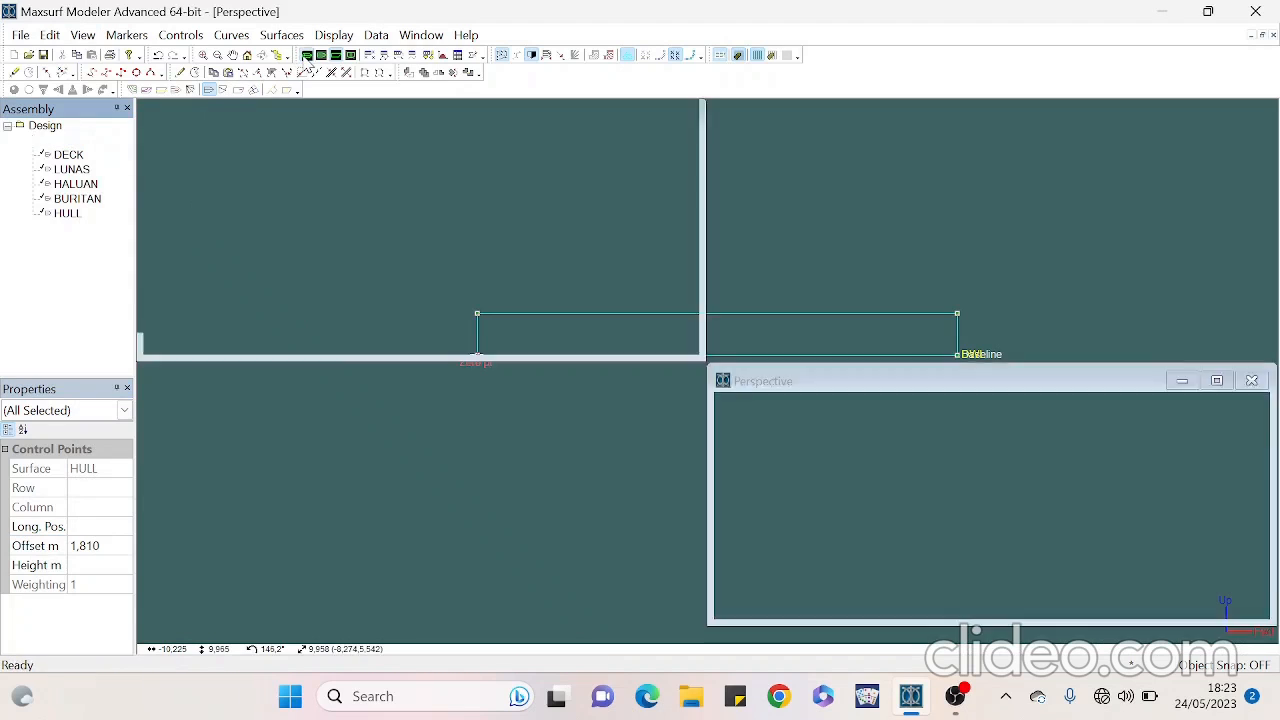
{"action": "left_click", "coordinate": [14, 90]}
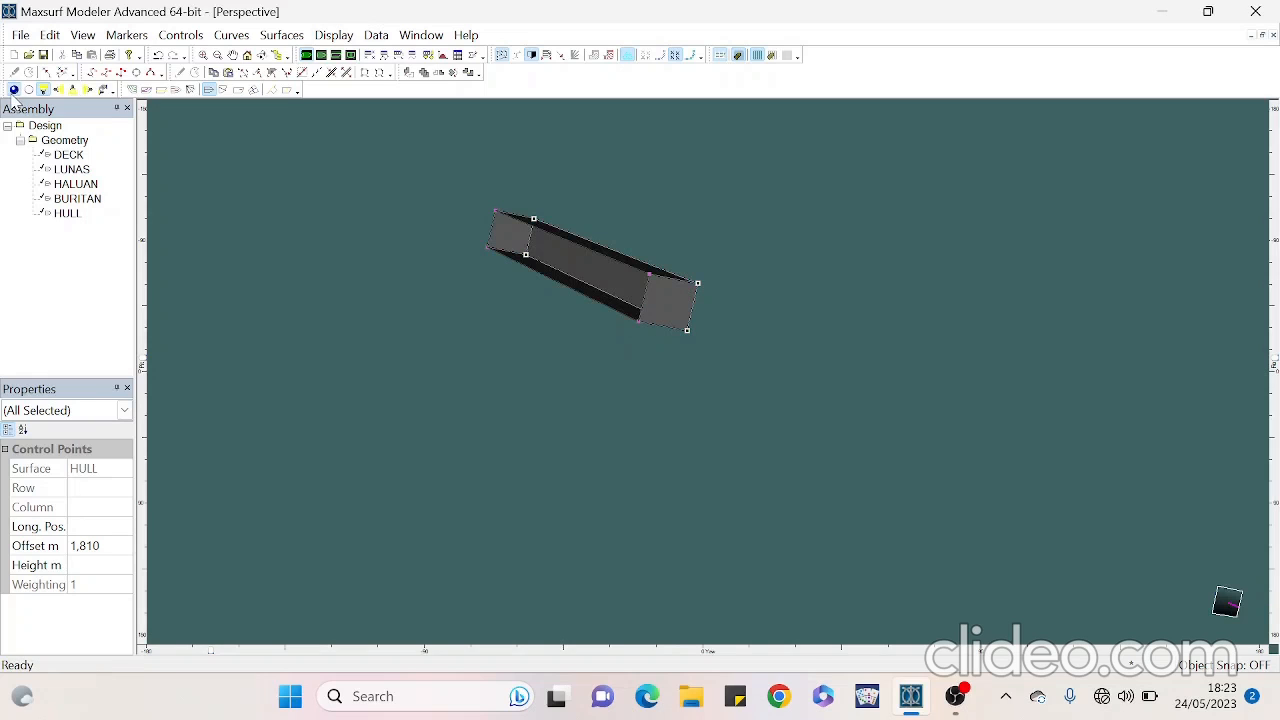
{"action": "scroll", "coordinate": [473, 243], "scroll_direction": "up", "scroll_amount": 2}
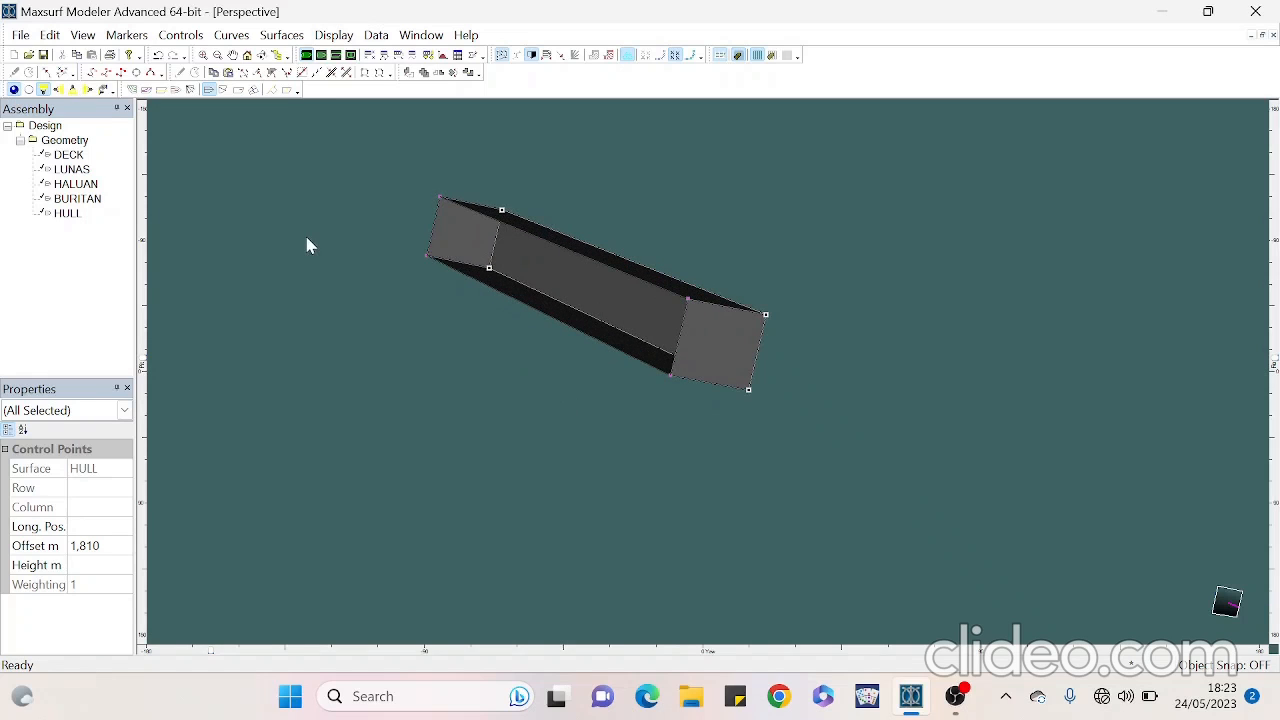
{"action": "scroll", "coordinate": [307, 245], "scroll_direction": "up", "scroll_amount": 1}
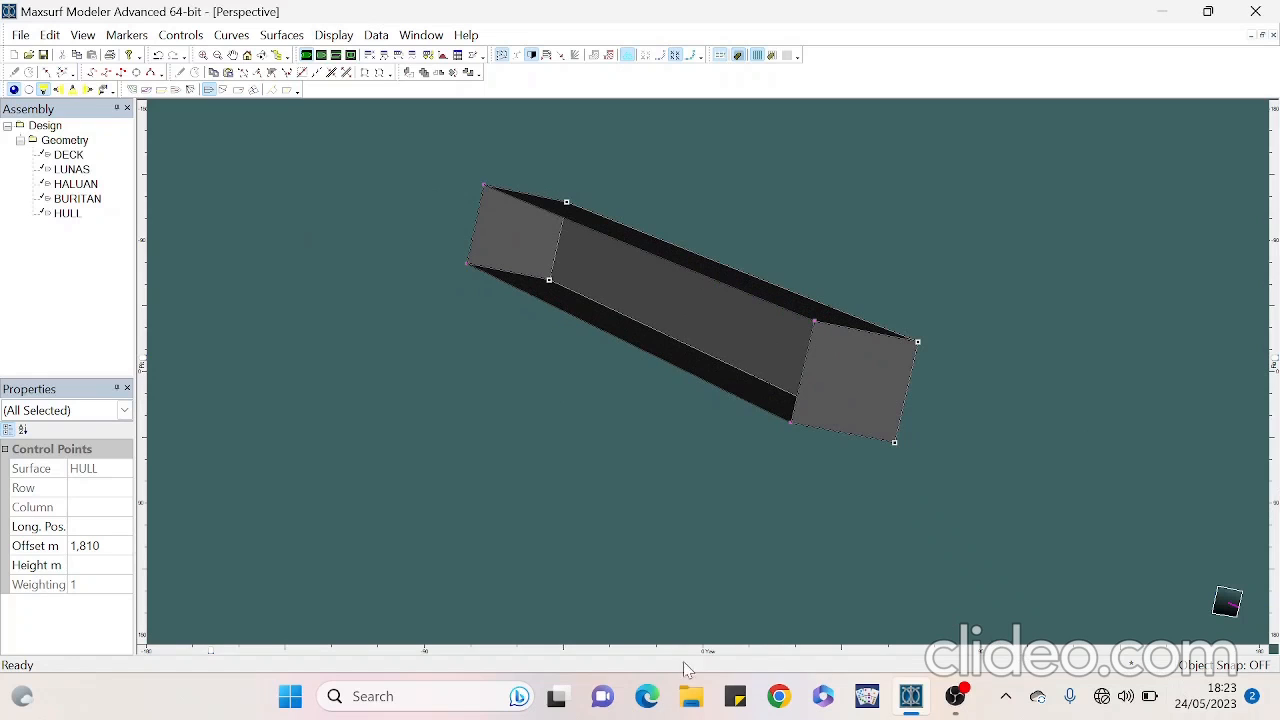
{"action": "left_click_drag", "start_coordinate": [214, 660], "coordinate": [253, 664]}
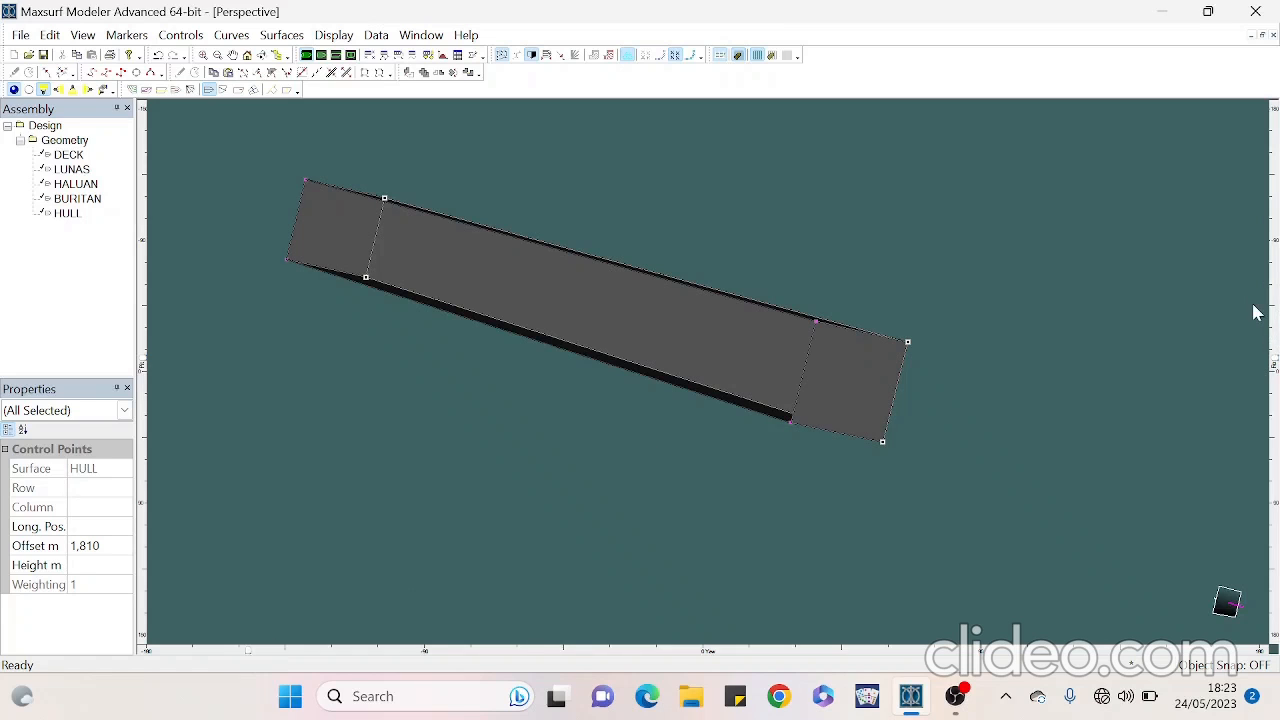
{"action": "mouse_move", "coordinate": [1274, 365]}
{"action": "left_mouse_down"}
{"action": "mouse_move", "coordinate": [1263, 307]}
{"action": "mouse_move", "coordinate": [1276, 553]}
{"action": "mouse_move", "coordinate": [1273, 195]}
{"action": "left_mouse_up"}
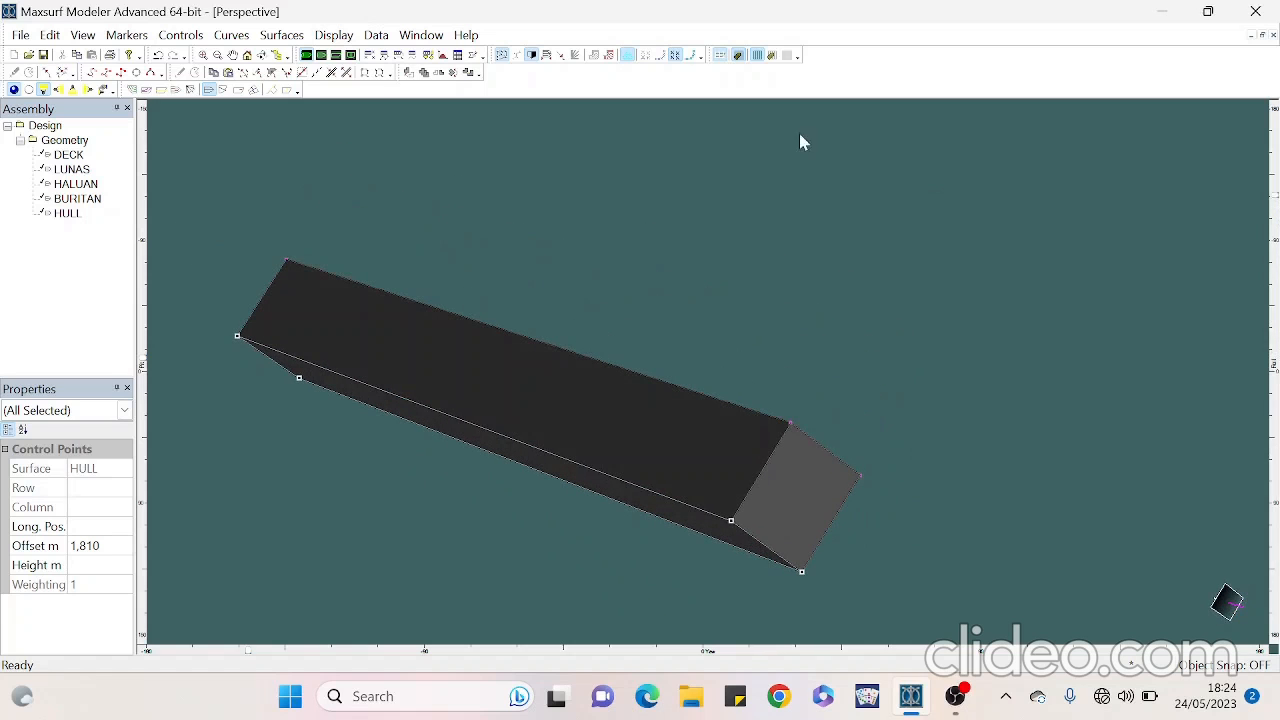
{"action": "left_click", "coordinate": [532, 59]}
{"action": "left_click", "coordinate": [532, 59]}
{"action": "left_click", "coordinate": [532, 56]}
{"action": "left_click", "coordinate": [532, 56]}
Hide all surfaces of the Geometry assembly except DECK and LUNAS, and switch from the plan to the profile view
{"action": "left_click", "coordinate": [321, 55]}
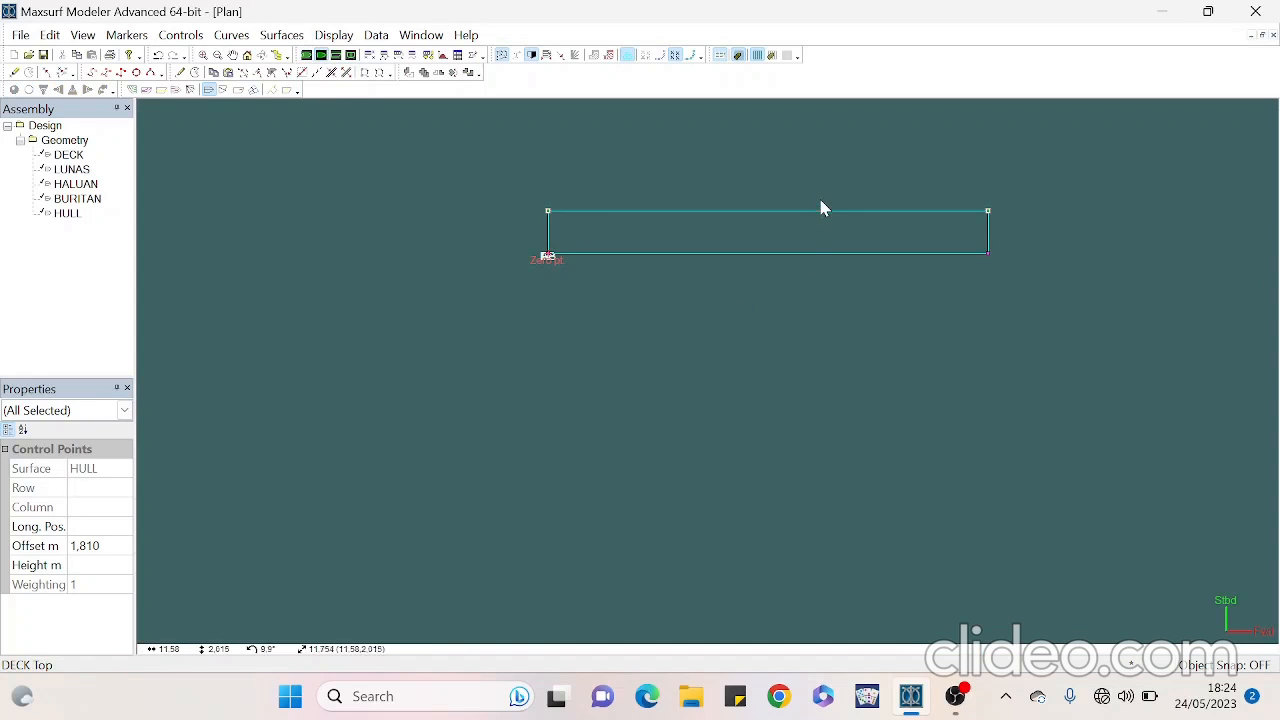
{"action": "scroll", "coordinate": [811, 185], "scroll_direction": "up", "scroll_amount": 3}
{"action": "scroll", "coordinate": [811, 186], "scroll_direction": "down", "scroll_amount": 2}
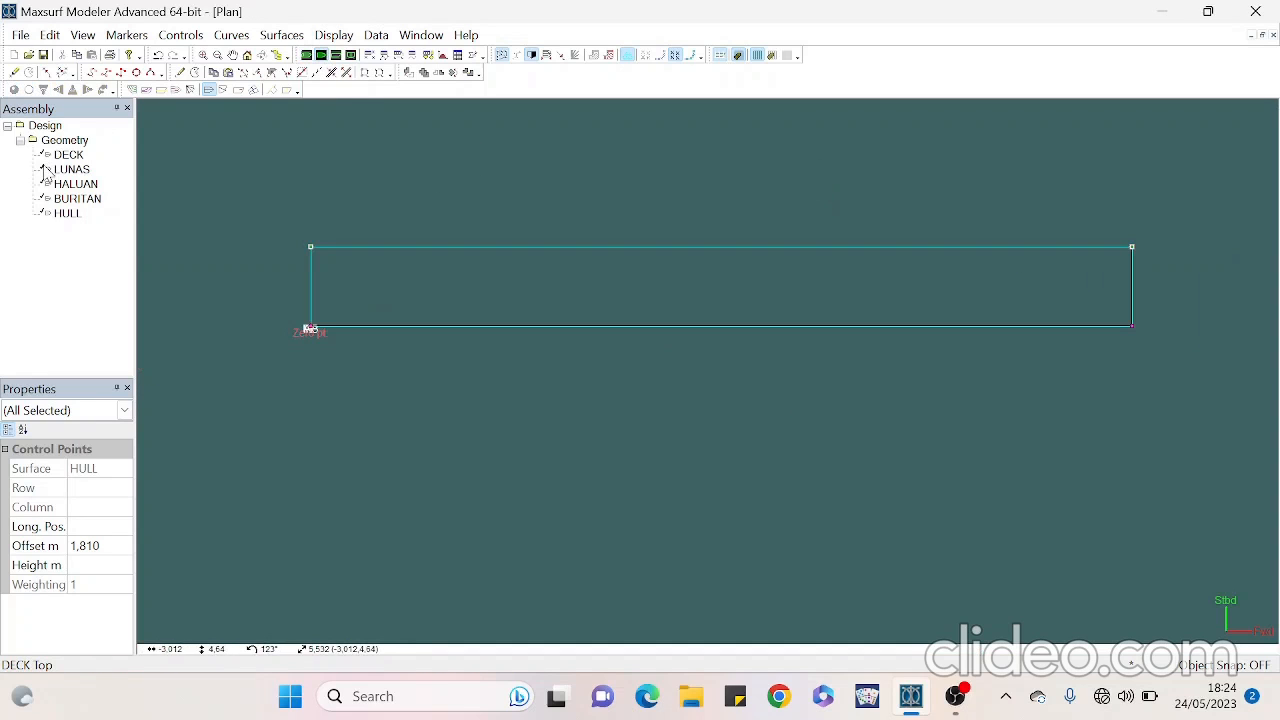
{"action": "right_click", "coordinate": [61, 141]}
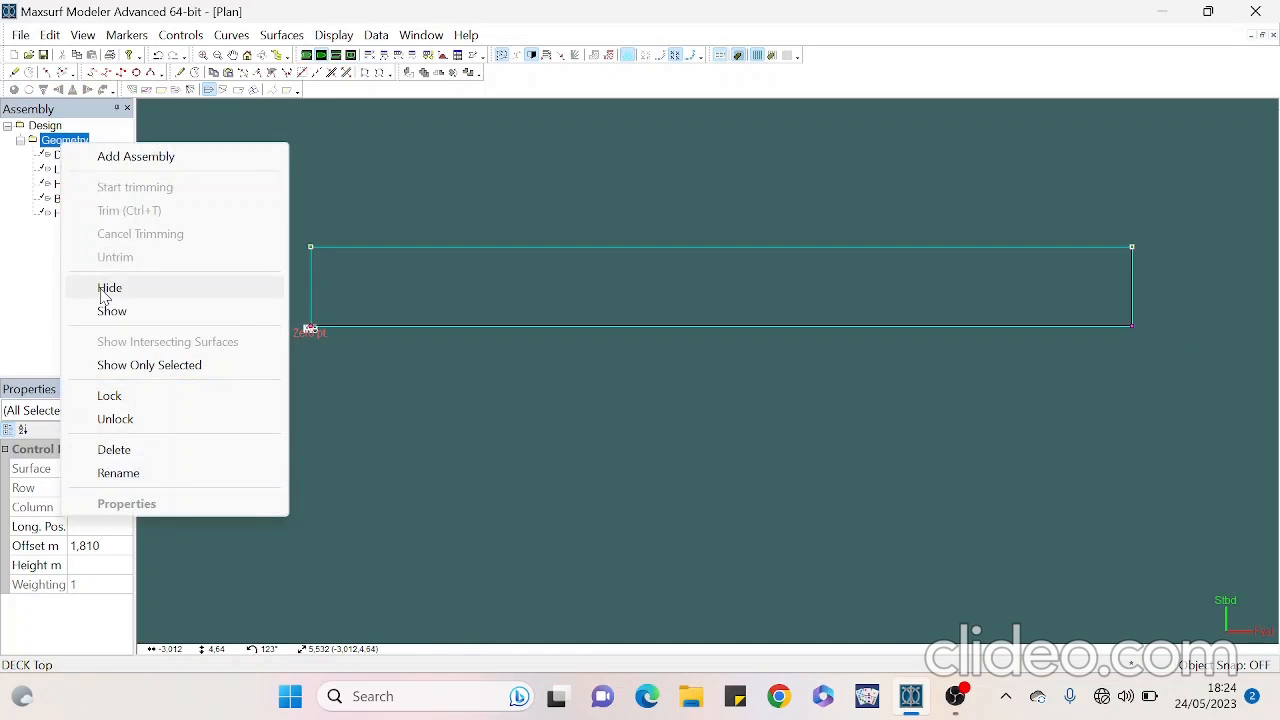
{"action": "left_click", "coordinate": [110, 288]}
{"action": "right_click", "coordinate": [68, 155]}
{"action": "left_click", "coordinate": [110, 326]}
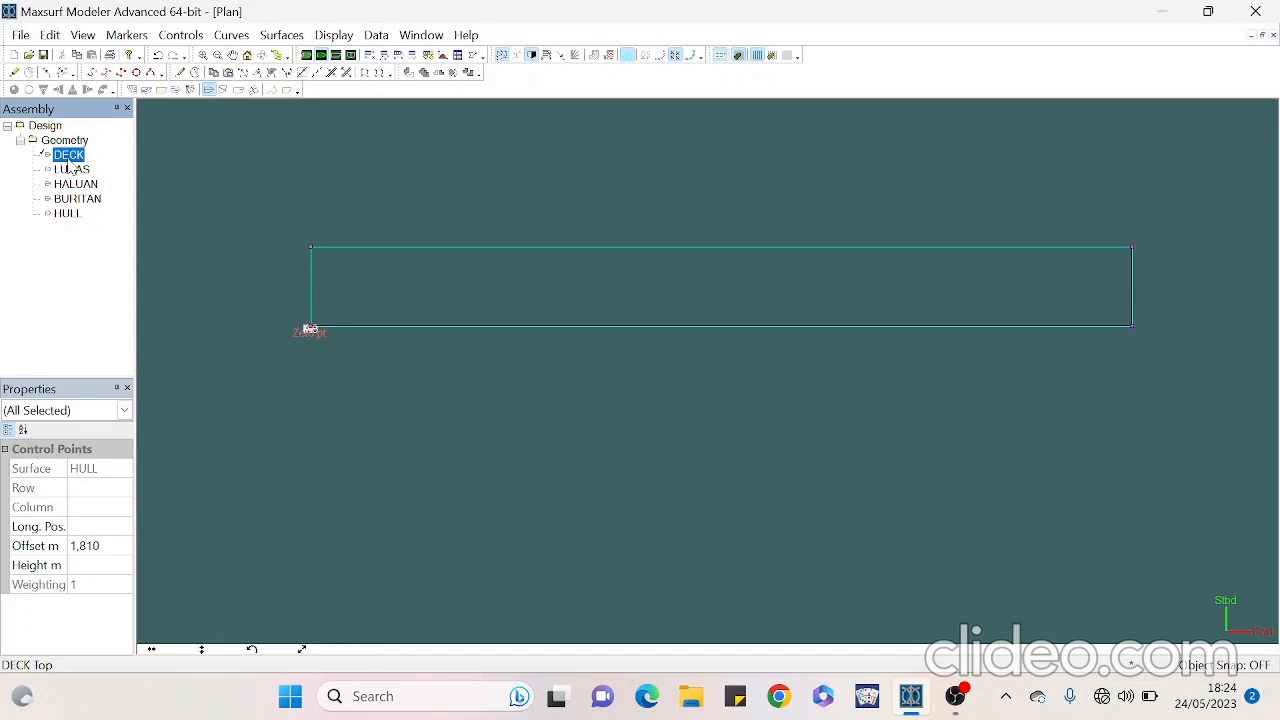
{"action": "left_click", "coordinate": [336, 55]}
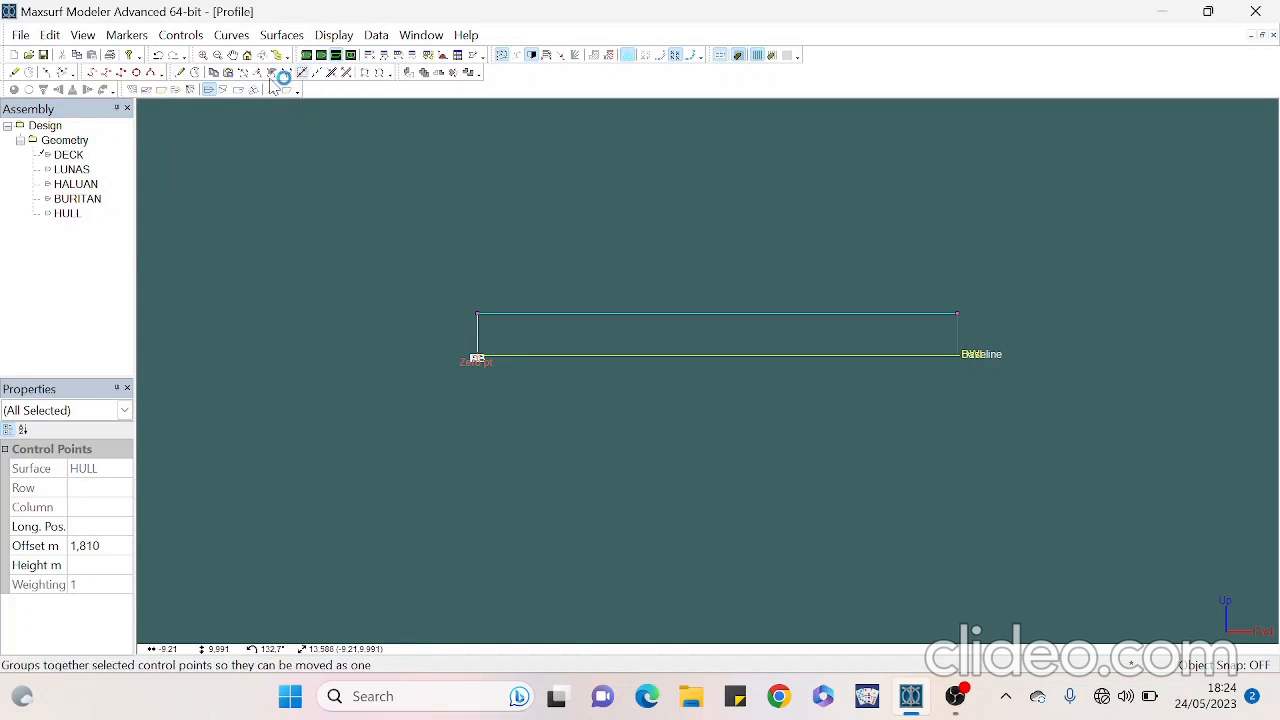
{"action": "right_click", "coordinate": [71, 169]}
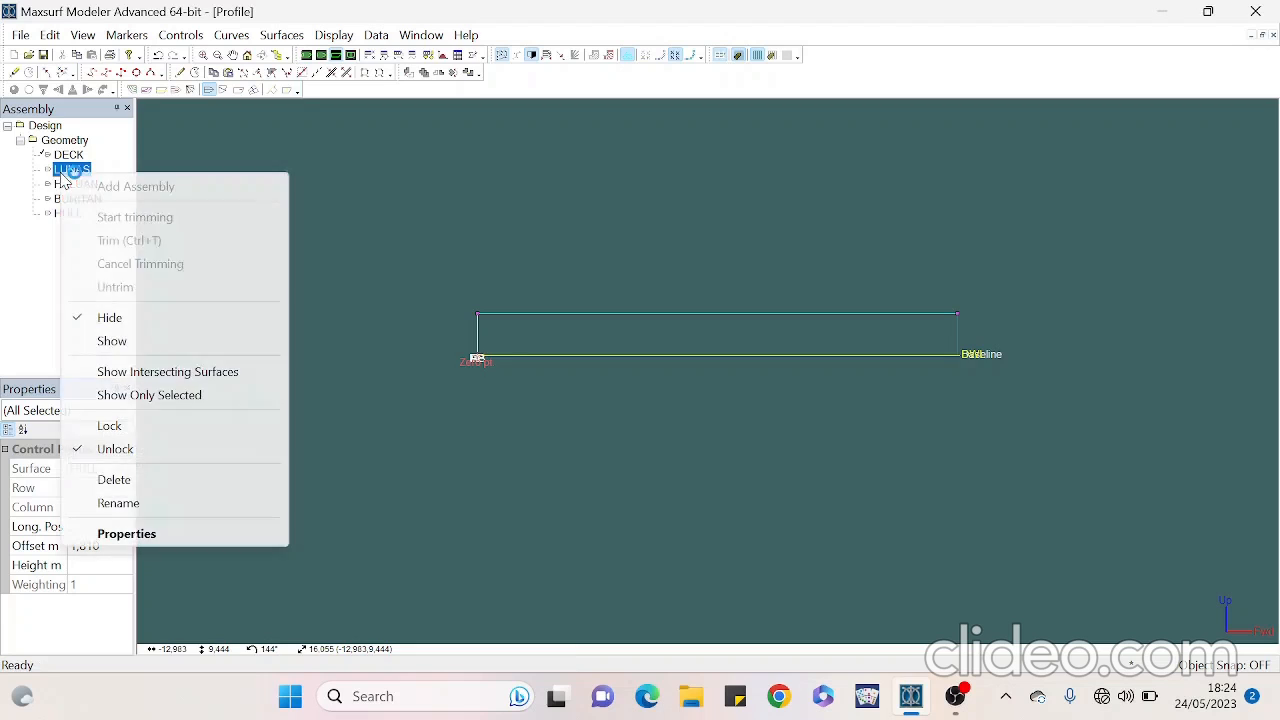
{"action": "left_click", "coordinate": [141, 348]}
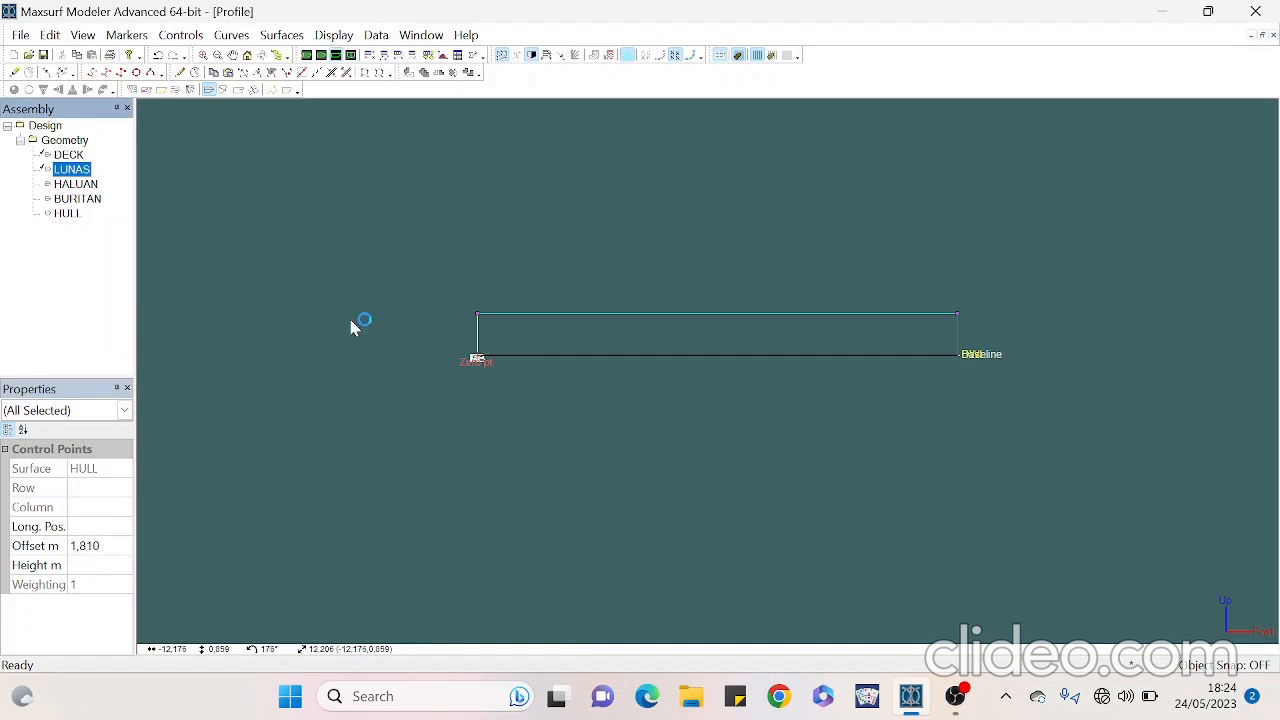
Add a midlength control point column to DECK at about 9,21 m and to LUNAS at about 9,24 m in the profile view
{"action": "left_click", "coordinate": [678, 390]}
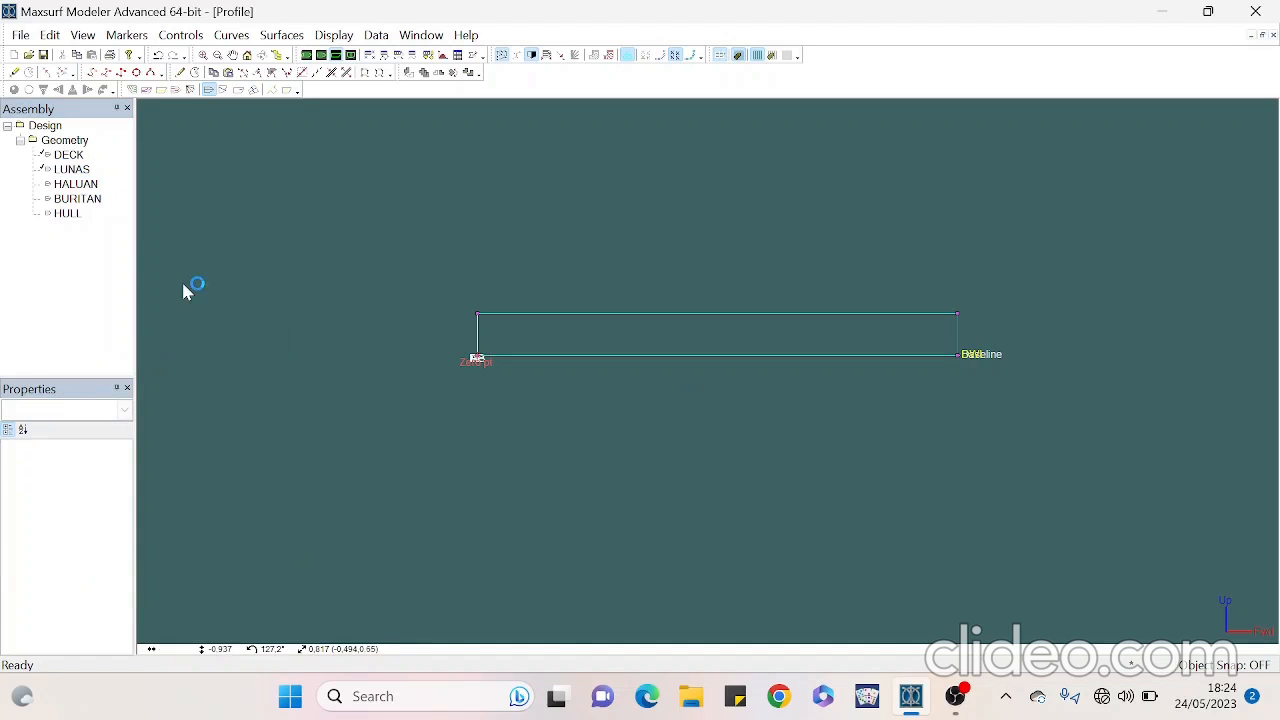
{"action": "left_click", "coordinate": [182, 73]}
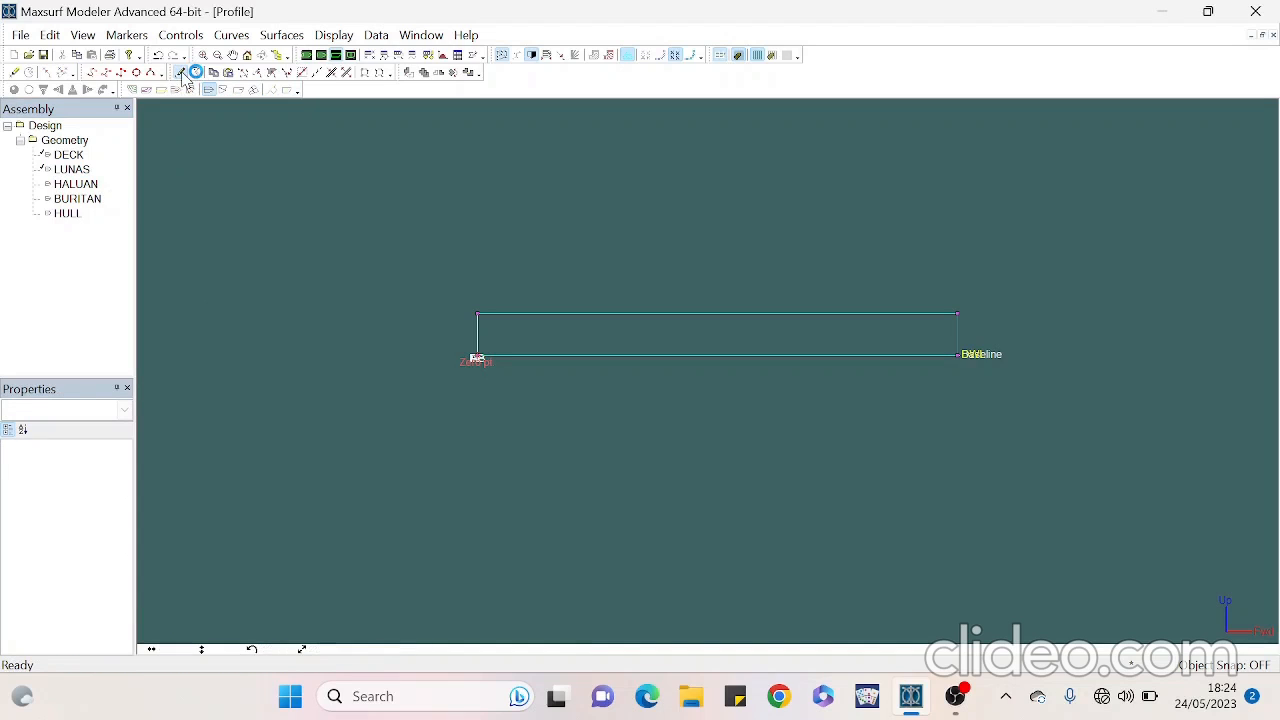
{"action": "left_click", "coordinate": [713, 313]}
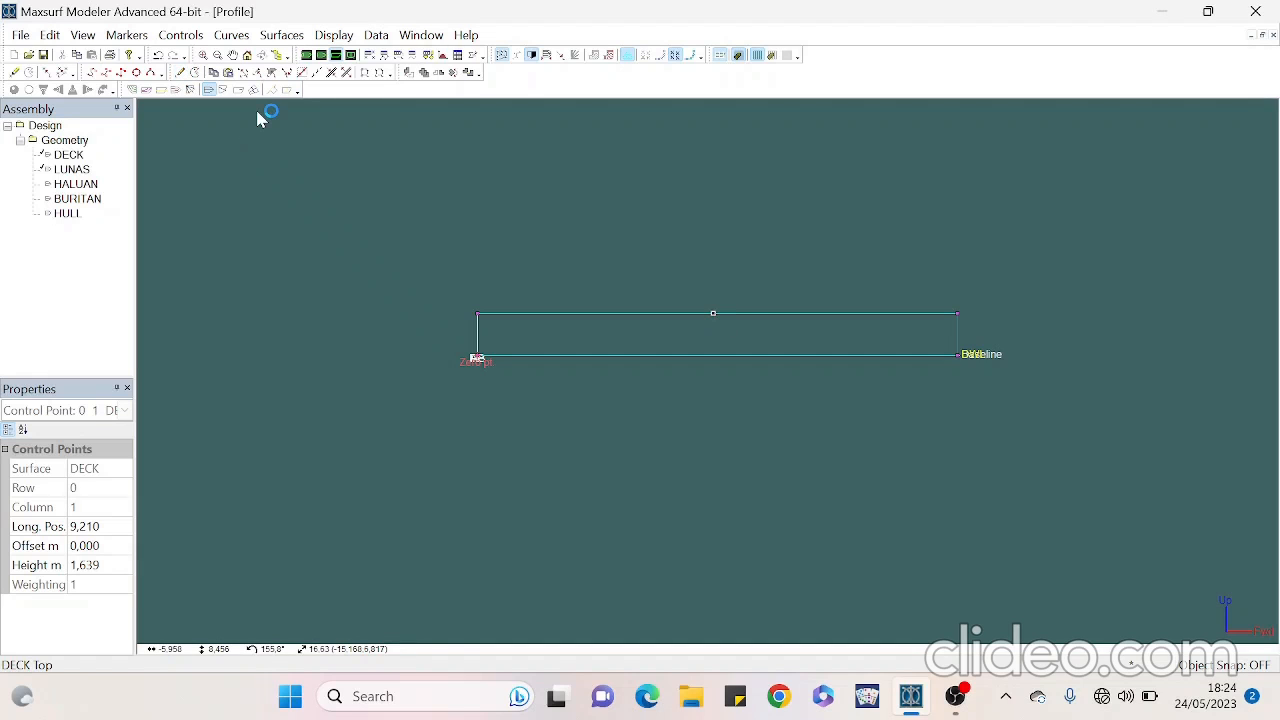
{"action": "left_click", "coordinate": [713, 354]}
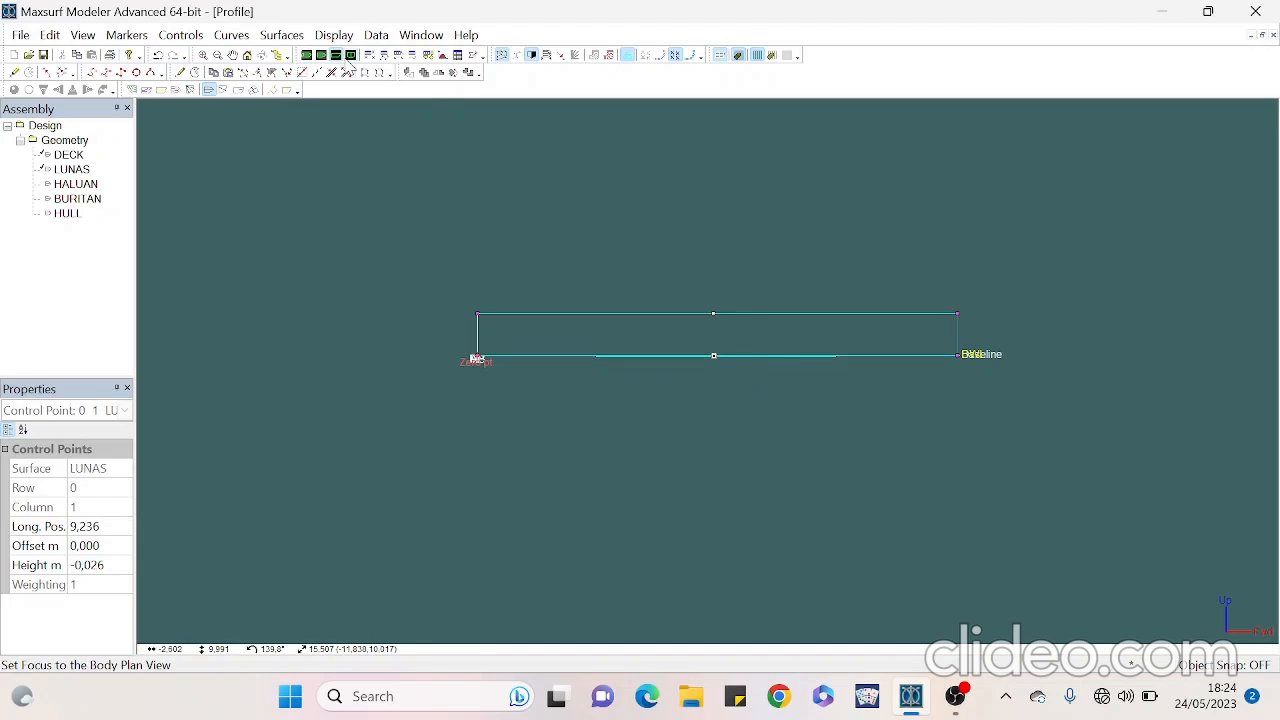
Add a middle control point row to DECK at about 0,81 m offset and LUNAS at about 0,86 m in the body plan view
{"action": "left_click", "coordinate": [351, 56]}
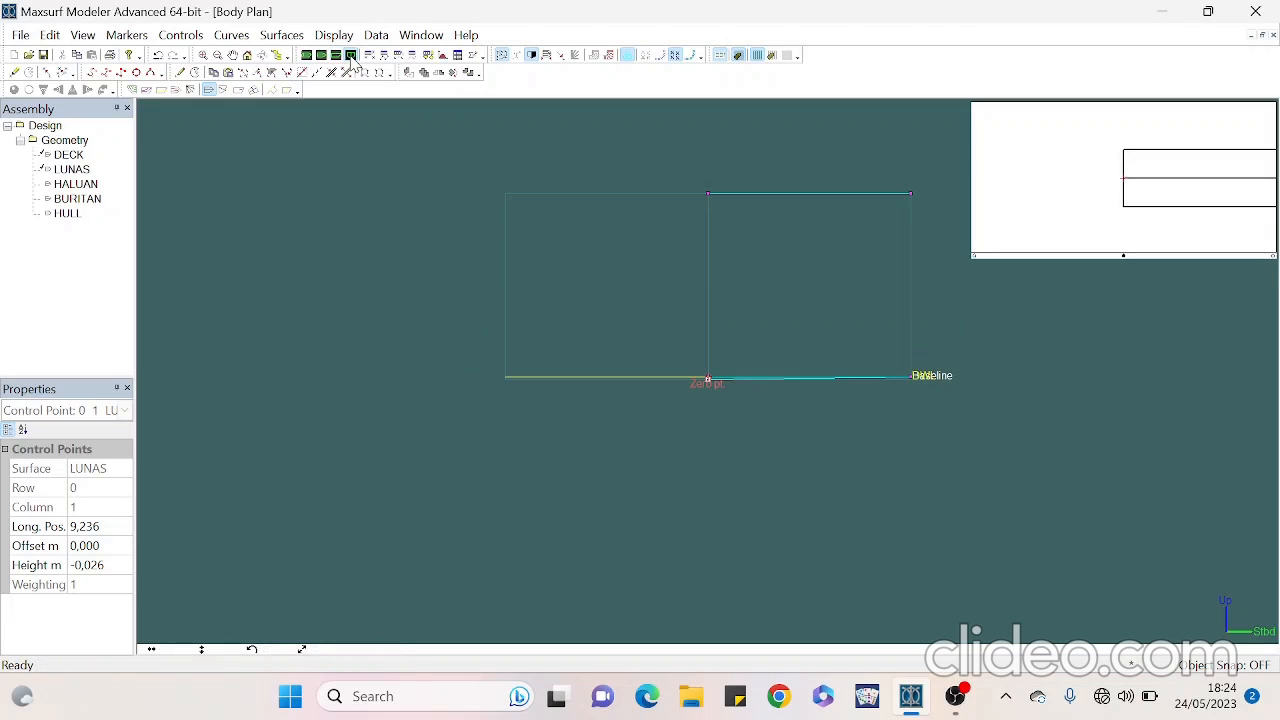
{"action": "left_click", "coordinate": [180, 72]}
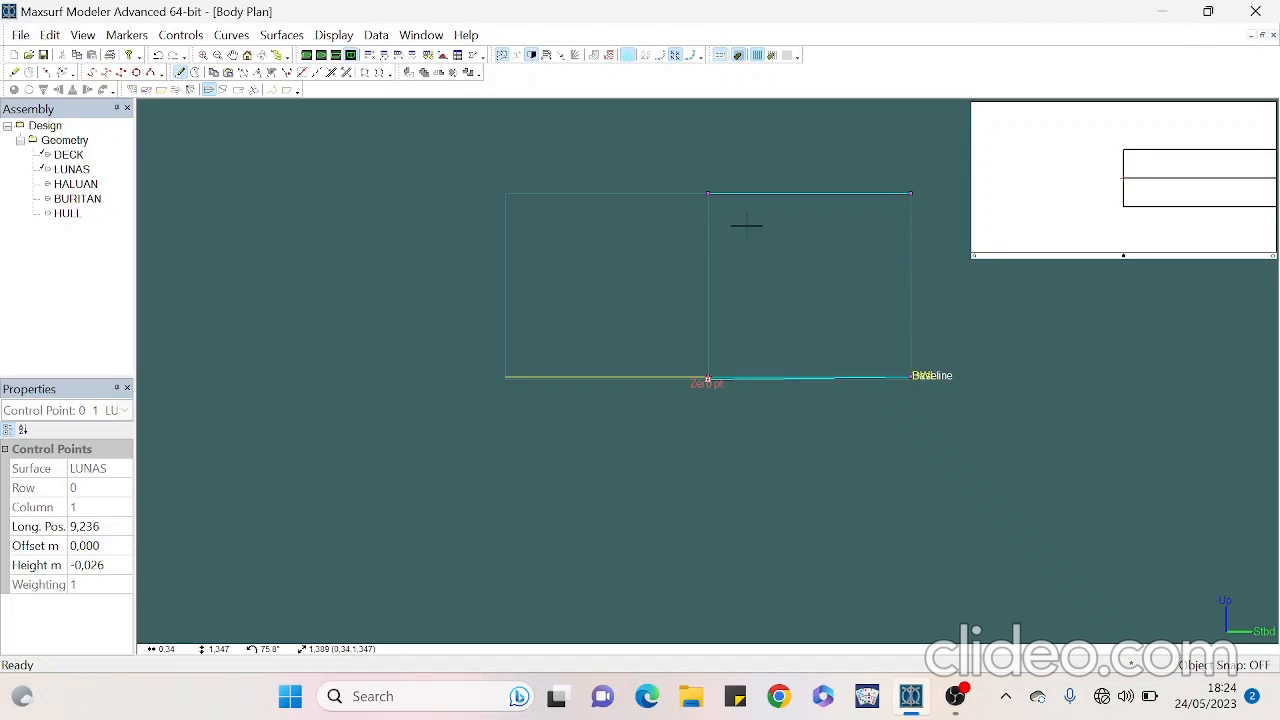
{"action": "left_click", "coordinate": [798, 193]}
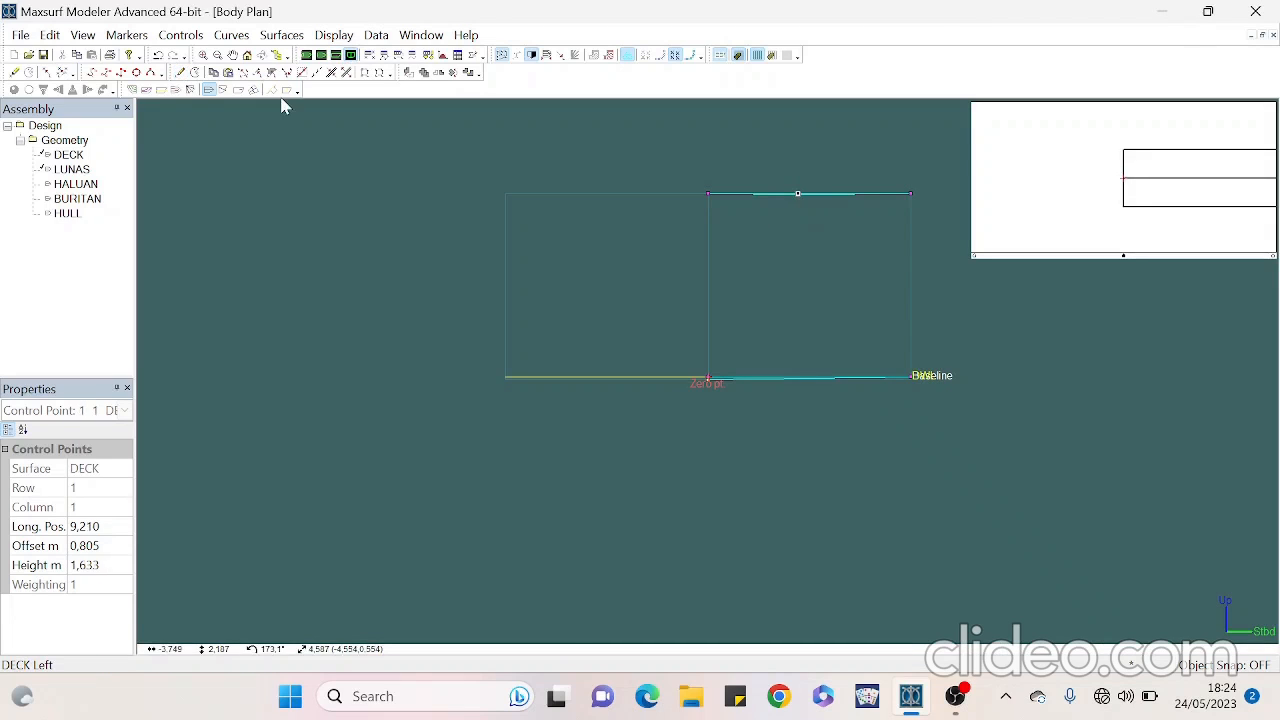
{"action": "left_click", "coordinate": [805, 377]}
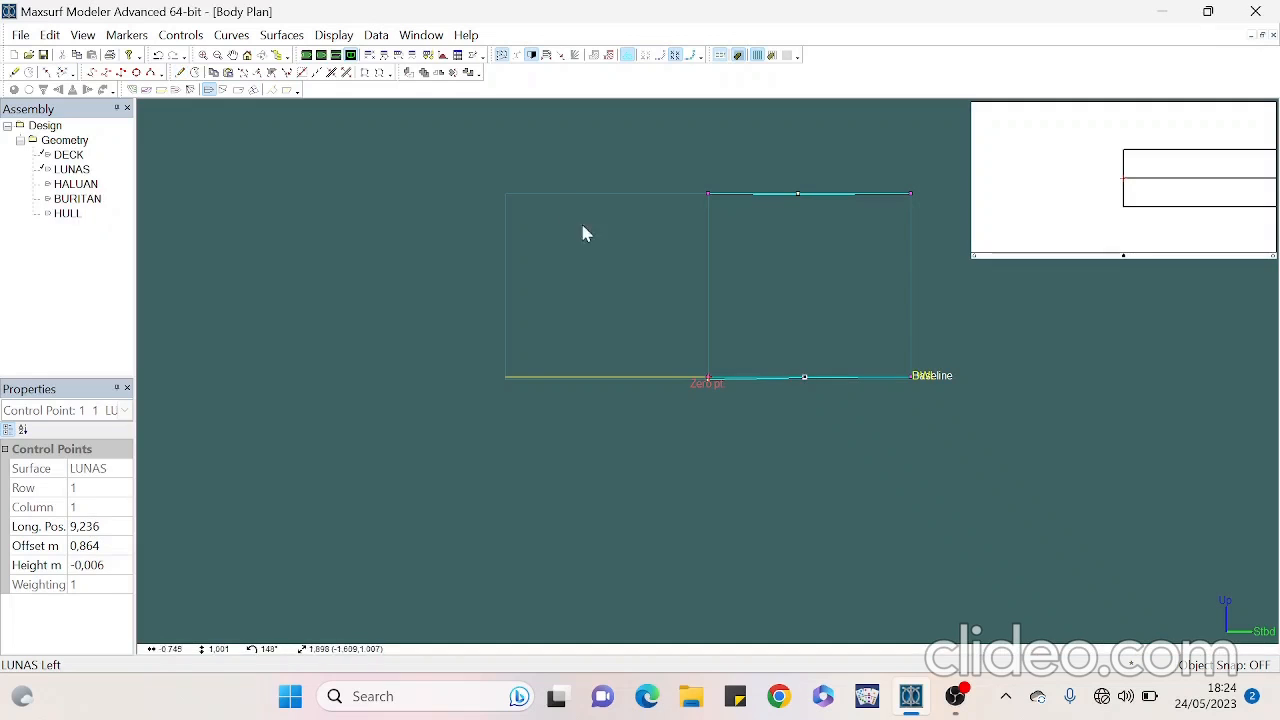
Set the longitudinal position of the midlength control point columns of DECK and LUNAS to 9 m in the plan view
{"action": "left_click", "coordinate": [321, 55]}
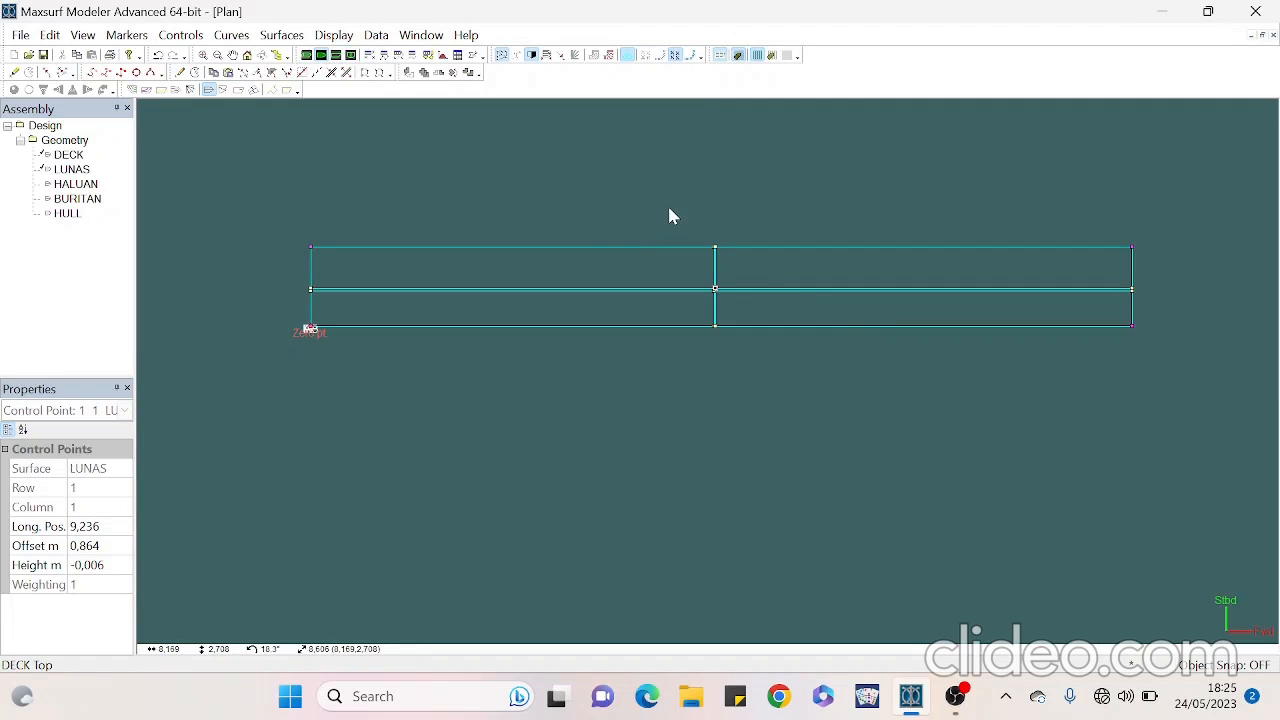
{"action": "left_click_drag", "start_coordinate": [675, 205], "coordinate": [751, 355]}
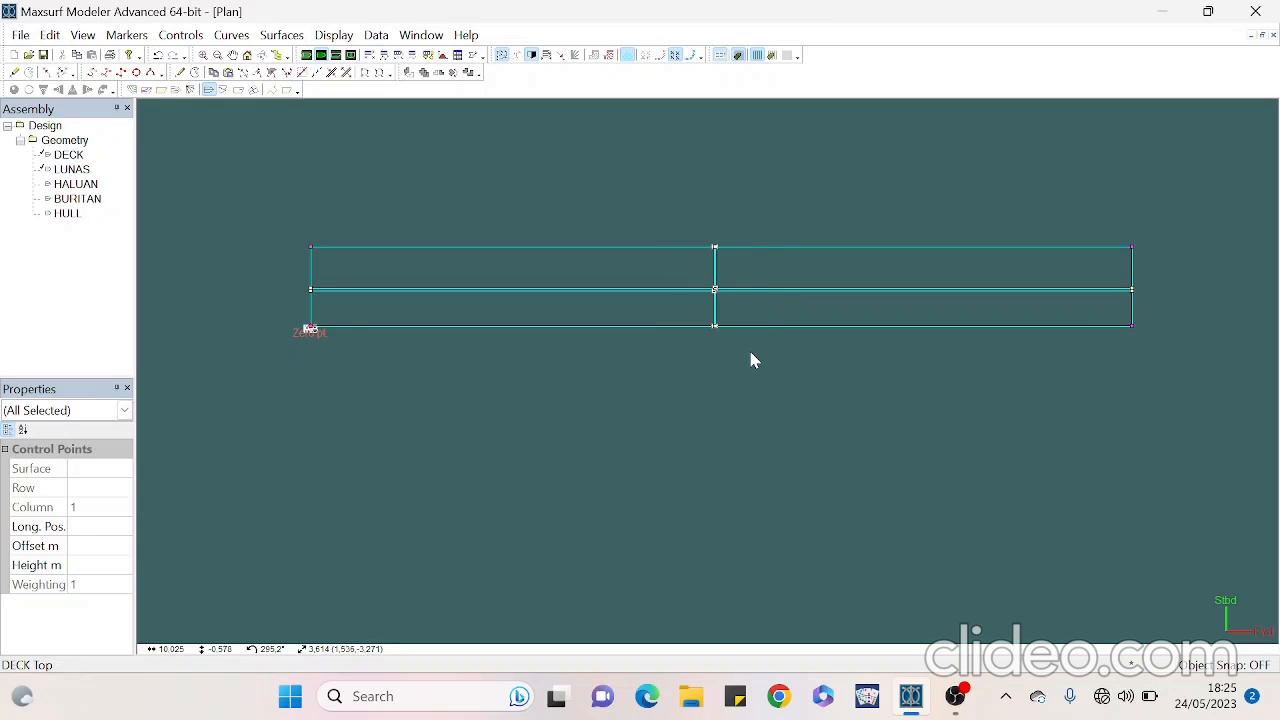
{"action": "left_click", "coordinate": [77, 526]}
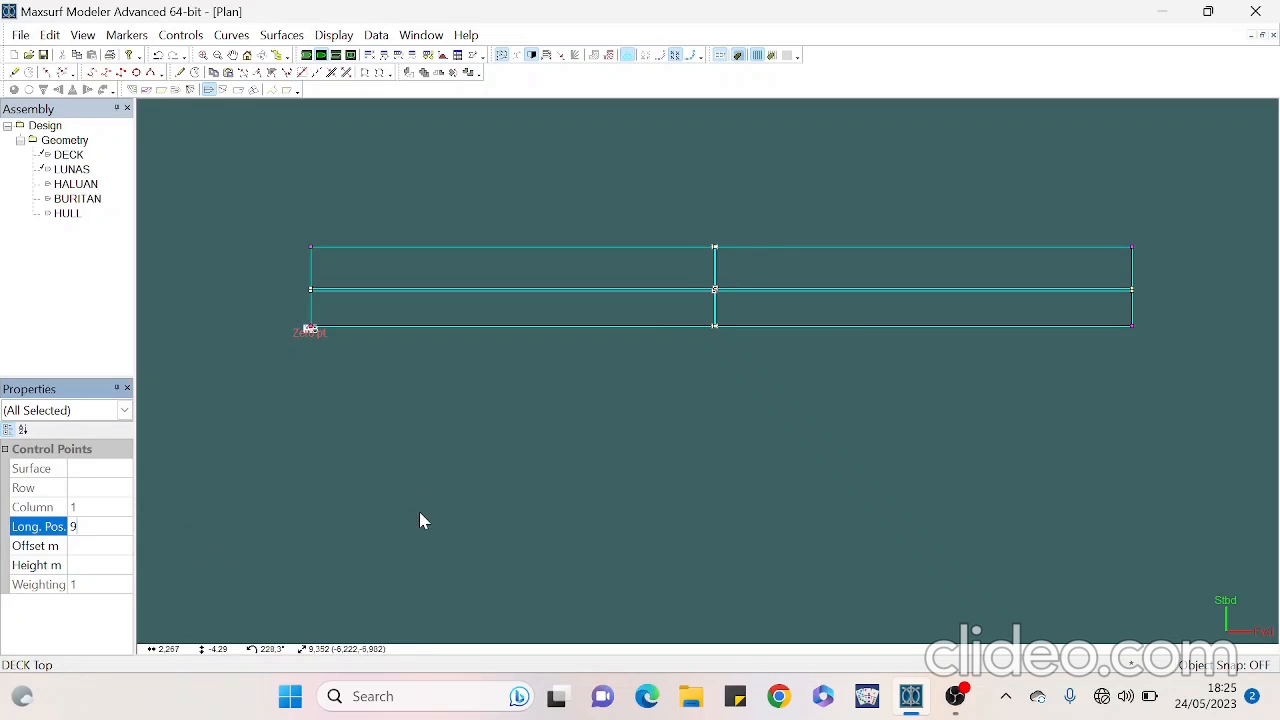
{"action": "type", "text": "9"}
{"action": "key", "text": "Return"}
Set the offset of the middle-row control points of DECK and LUNAS to 0,82 m
{"action": "left_click_drag", "start_coordinate": [269, 263], "coordinate": [1155, 312]}
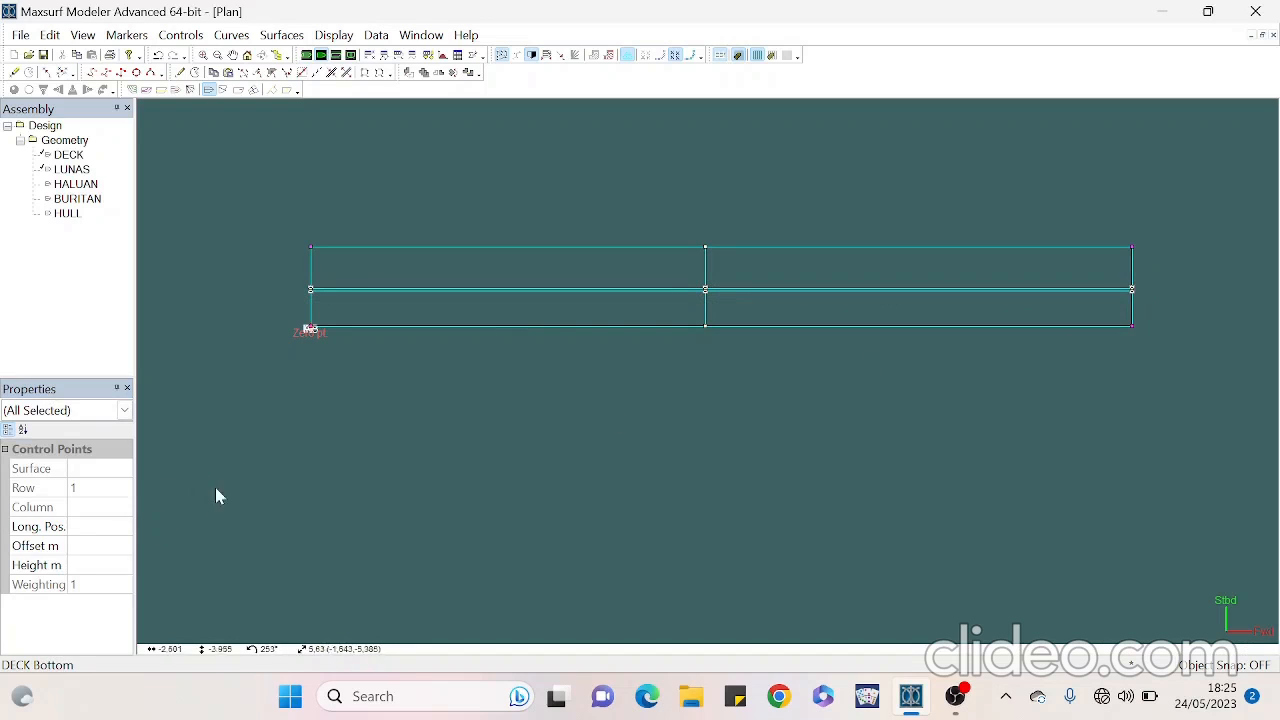
{"action": "left_click_drag", "start_coordinate": [290, 277], "coordinate": [1175, 313]}
{"action": "left_click", "coordinate": [108, 545]}
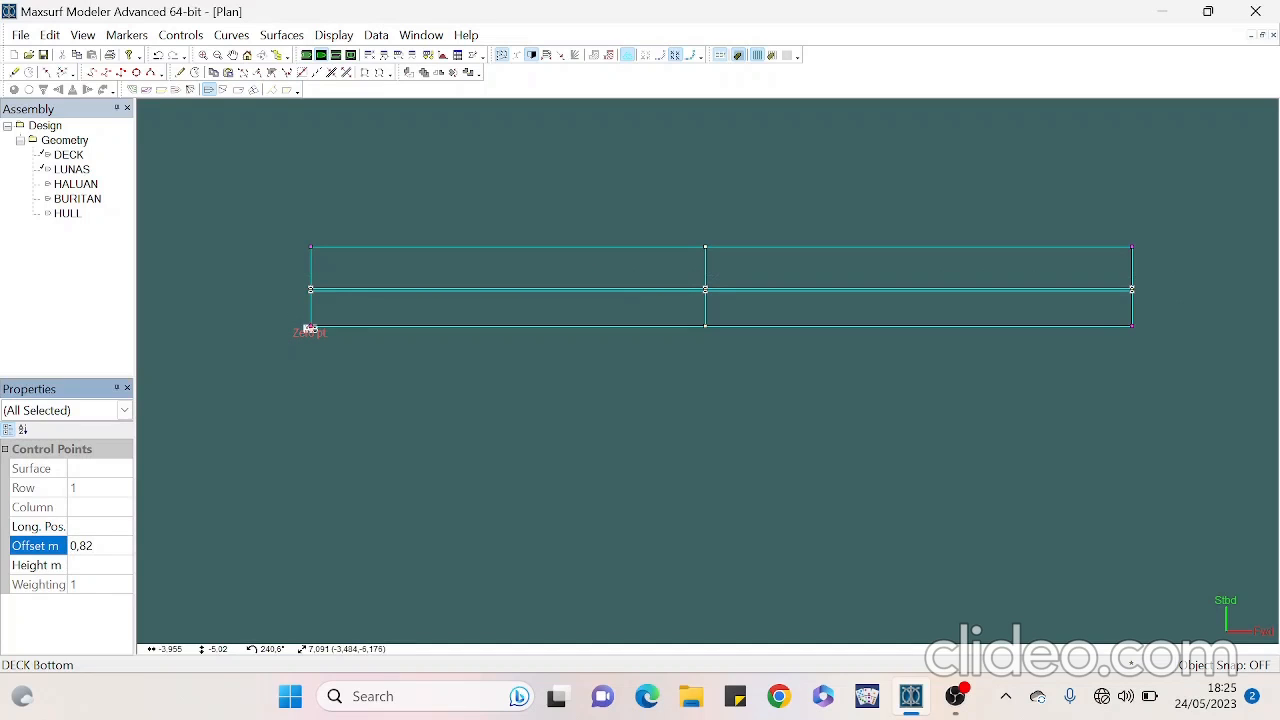
{"action": "key", "text": "Return"}
{"action": "left_click", "coordinate": [464, 466]}
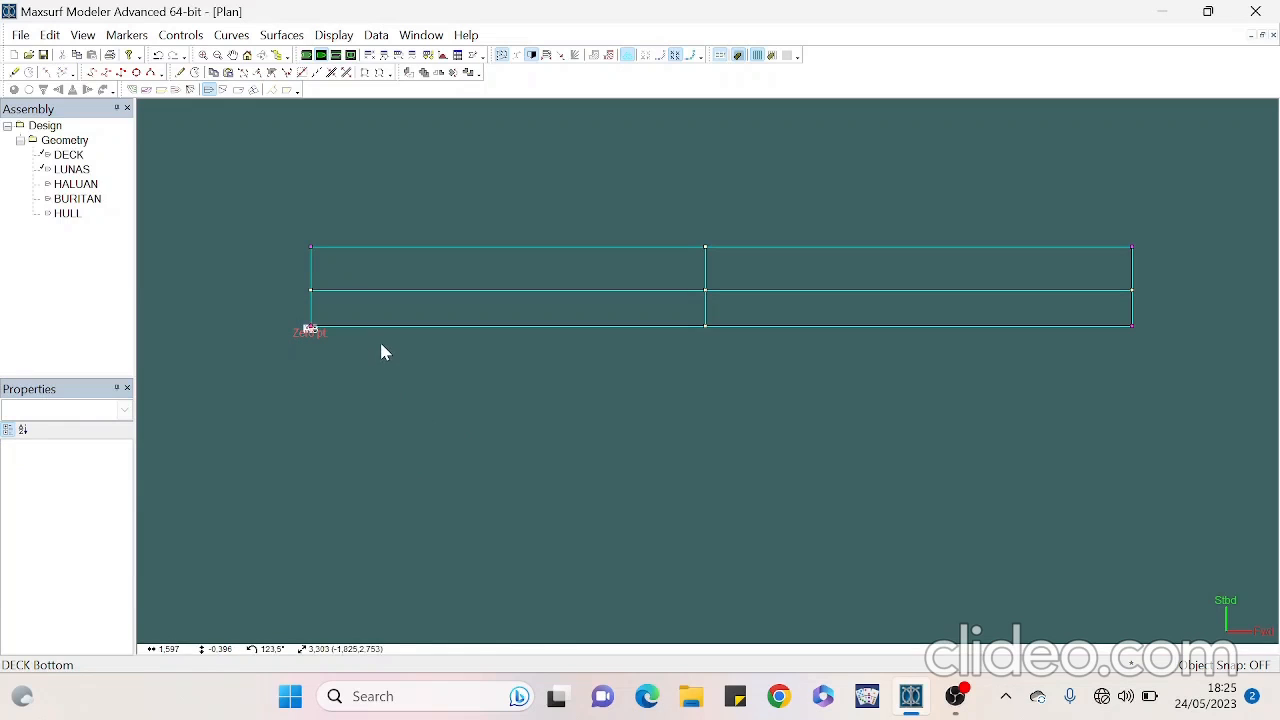
Set the offset of the middle-row control points of DECK and LUNAS to 0,937 m
{"action": "left_click_drag", "start_coordinate": [287, 278], "coordinate": [333, 307]}
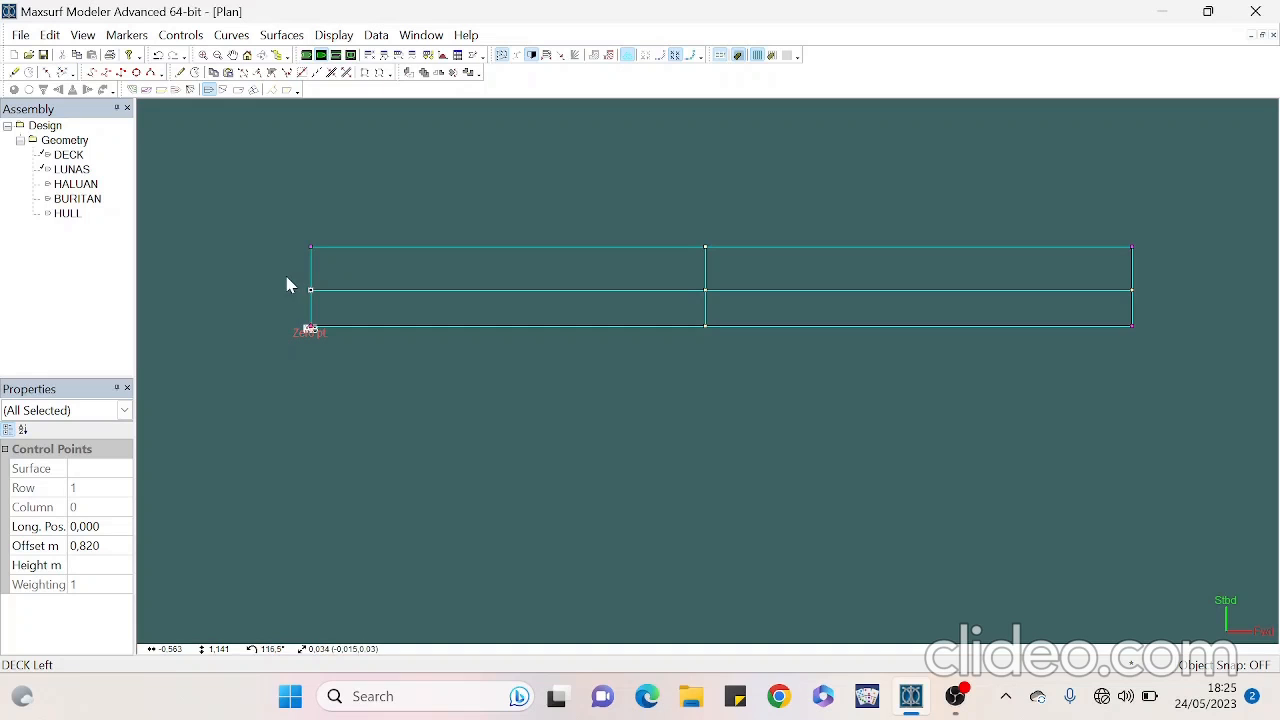
{"action": "left_click_drag", "start_coordinate": [290, 272], "coordinate": [1157, 310]}
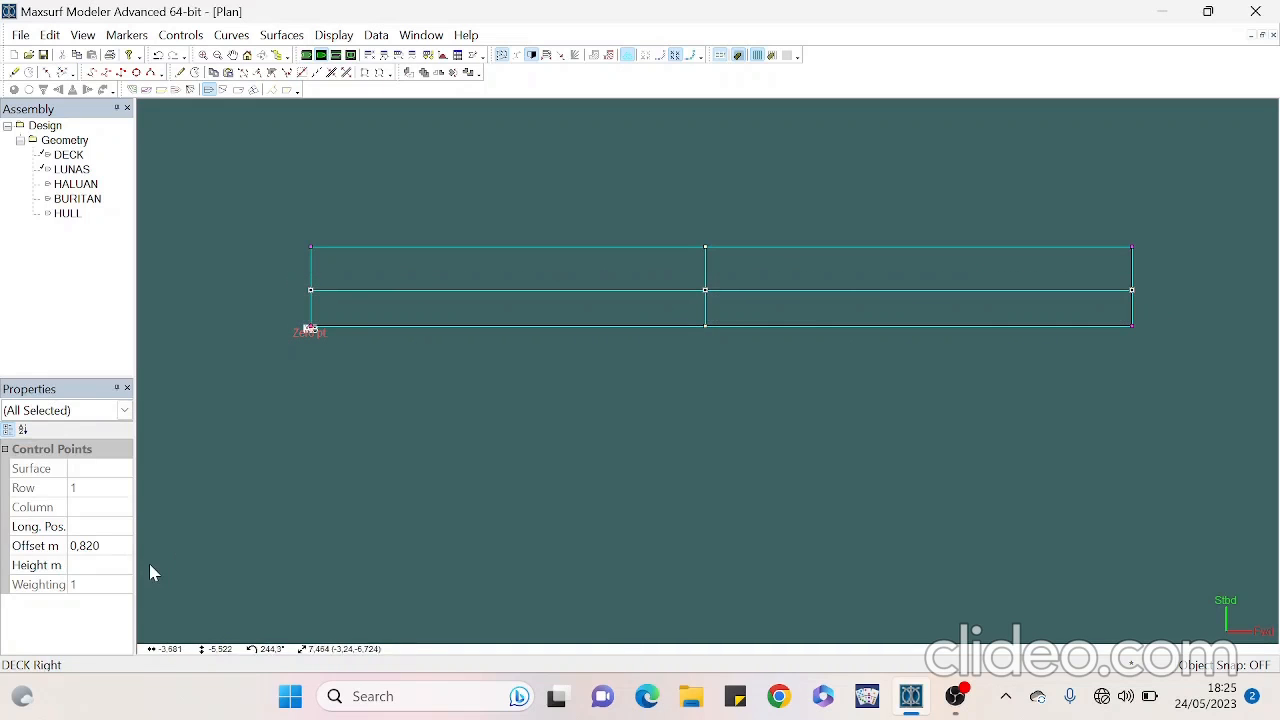
{"action": "left_click", "coordinate": [120, 543]}
{"action": "left_click", "coordinate": [120, 541]}
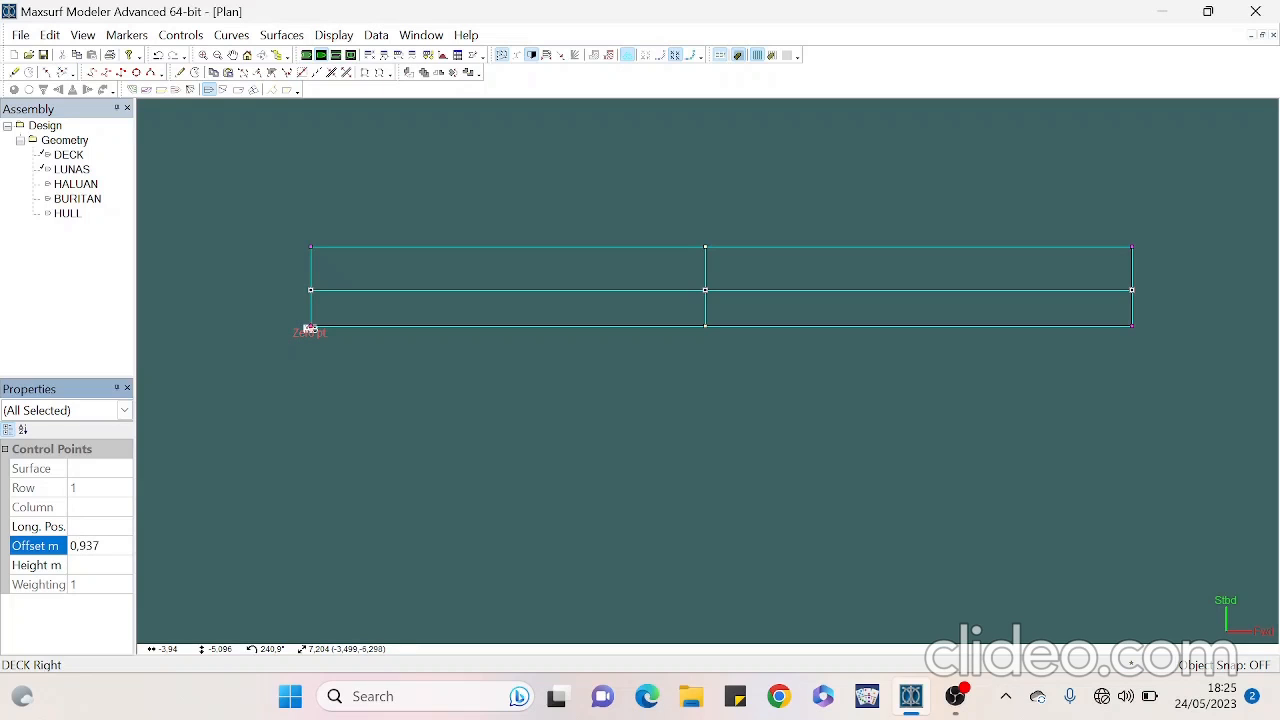
{"action": "key", "text": "Return"}
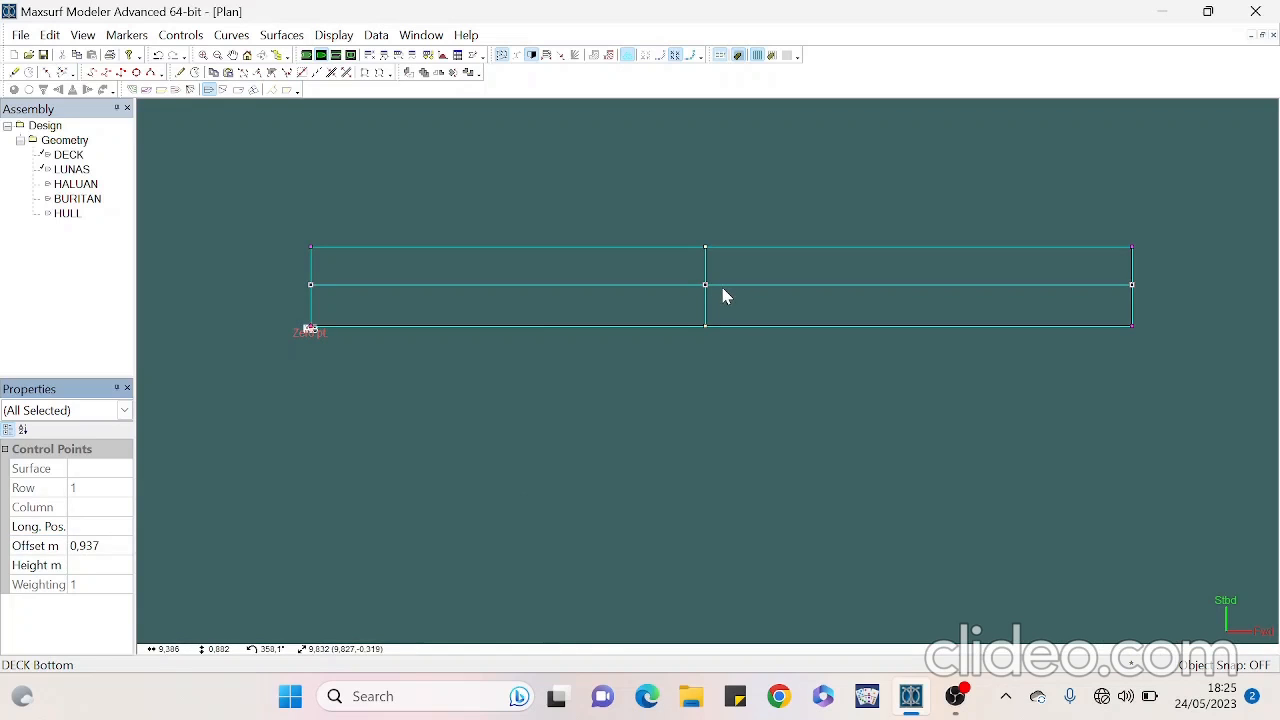
{"action": "left_click", "coordinate": [610, 375]}
Hide all surfaces in the Geometry group and show only HALUAN and BURITAN with their control points
{"action": "right_click", "coordinate": [65, 140]}
{"action": "left_click", "coordinate": [116, 287]}
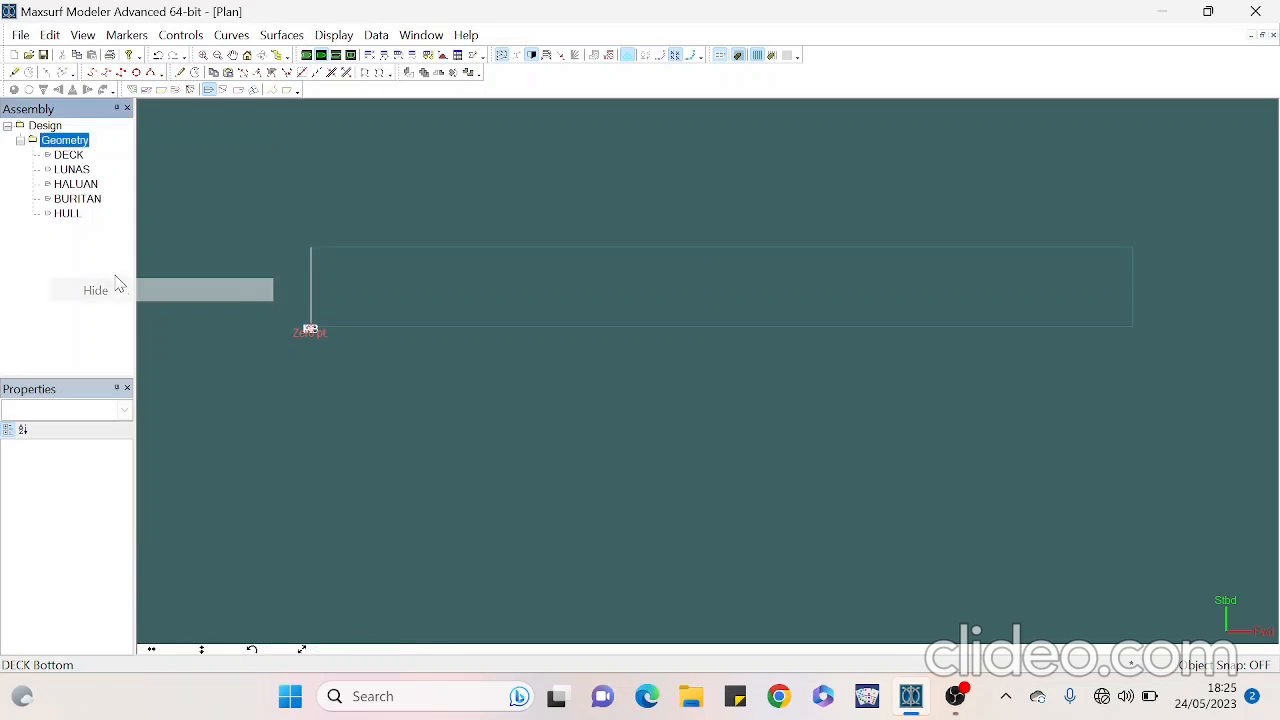
{"action": "right_click", "coordinate": [72, 185]}
{"action": "left_click", "coordinate": [144, 362]}
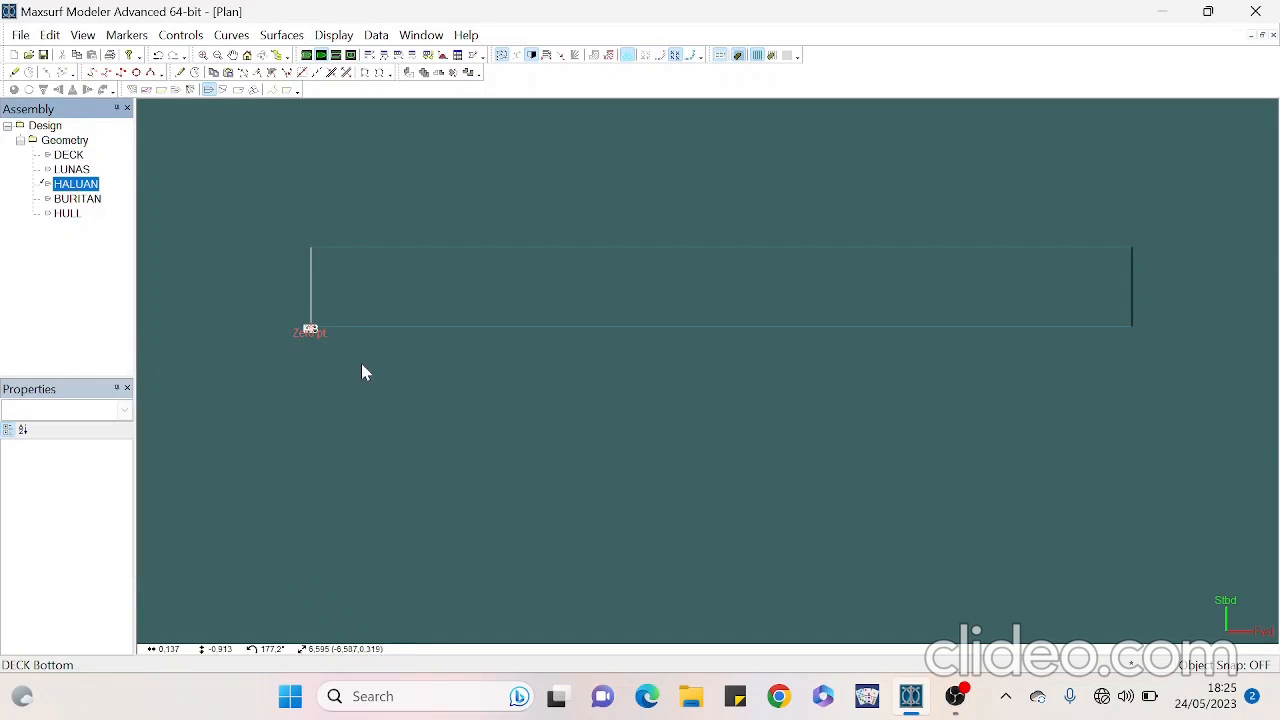
{"action": "right_click", "coordinate": [84, 200]}
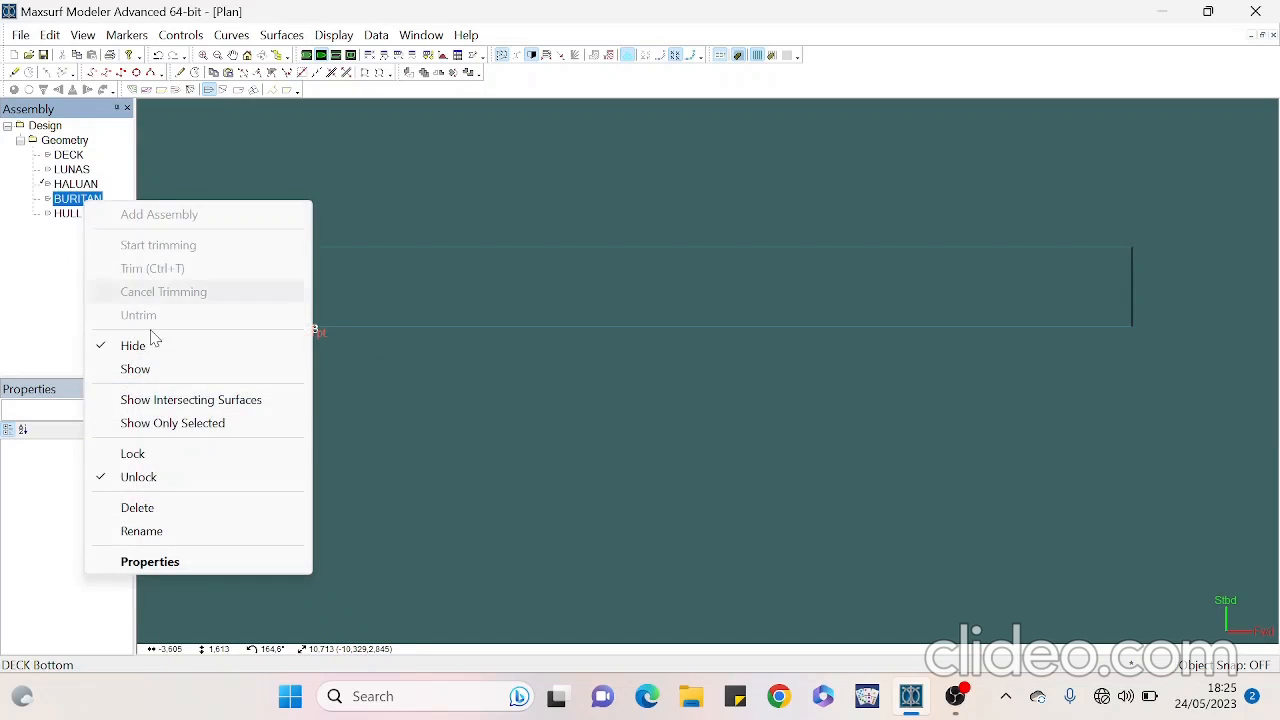
{"action": "left_click", "coordinate": [171, 369]}
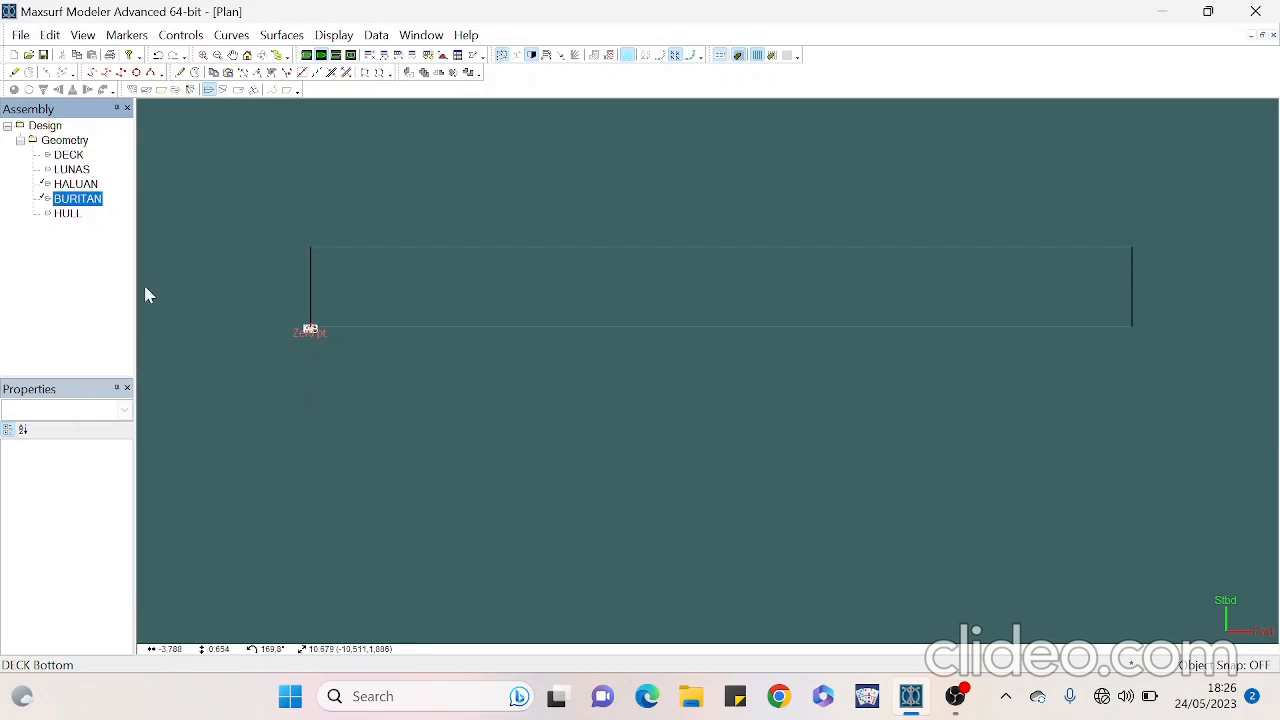
{"action": "left_click", "coordinate": [367, 283]}
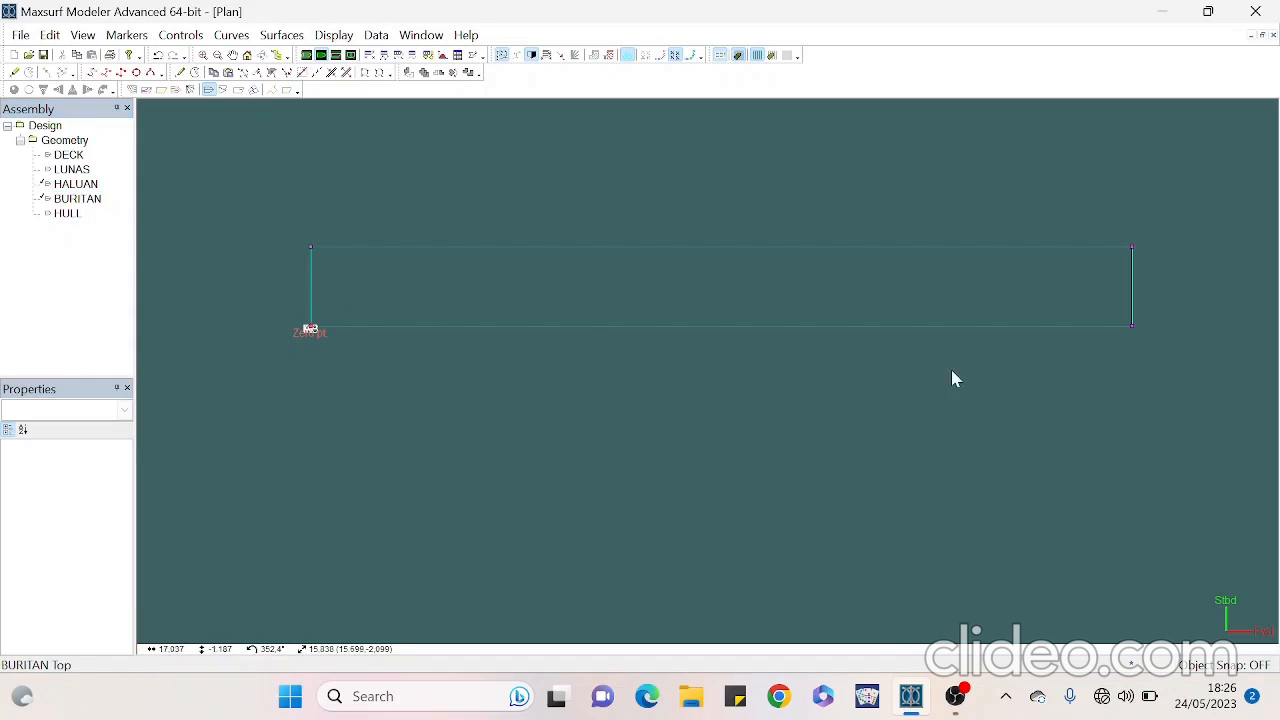
Add a middle control point column to BURITAN at about 1,14 m offset and HALUAN at about 0,82 m in the plan view
{"action": "left_click", "coordinate": [181, 73]}
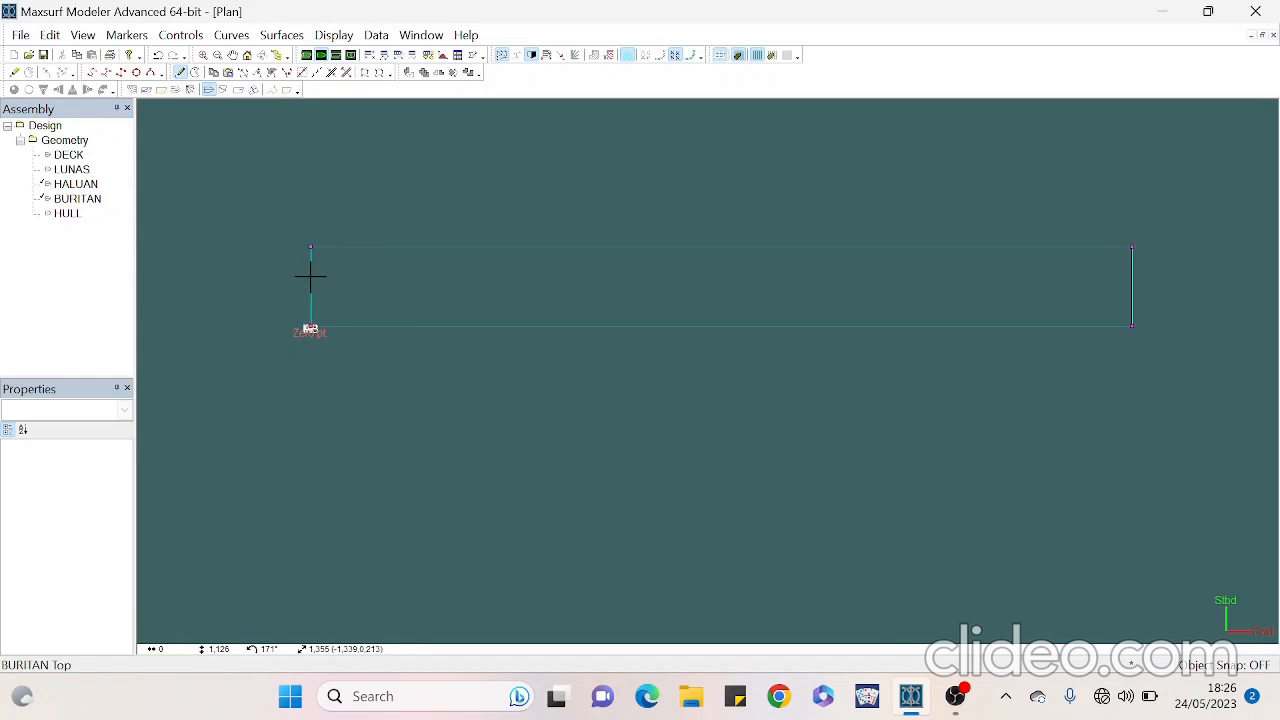
{"action": "left_click", "coordinate": [310, 276]}
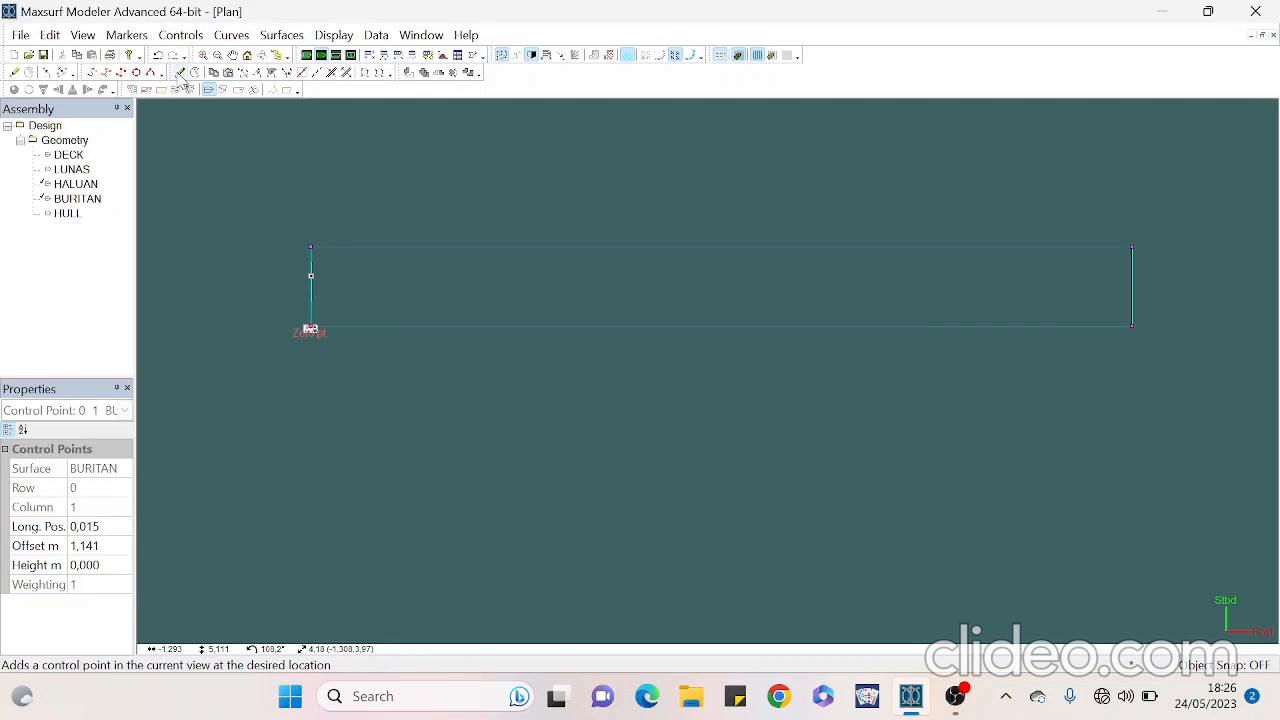
{"action": "left_click", "coordinate": [1131, 290]}
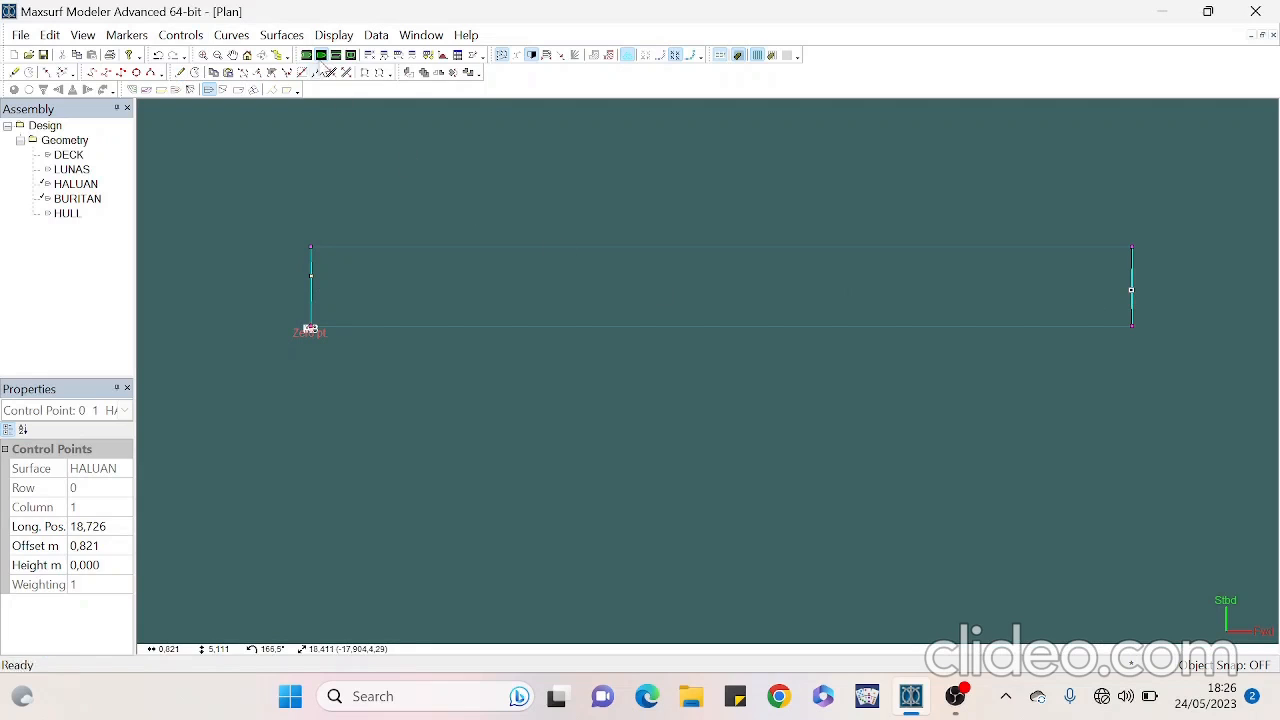
Add a middle control point row to HALUAN at about 0,85 m height and BURITAN at about 0,68 m in the body plan view
{"action": "left_click", "coordinate": [351, 55]}
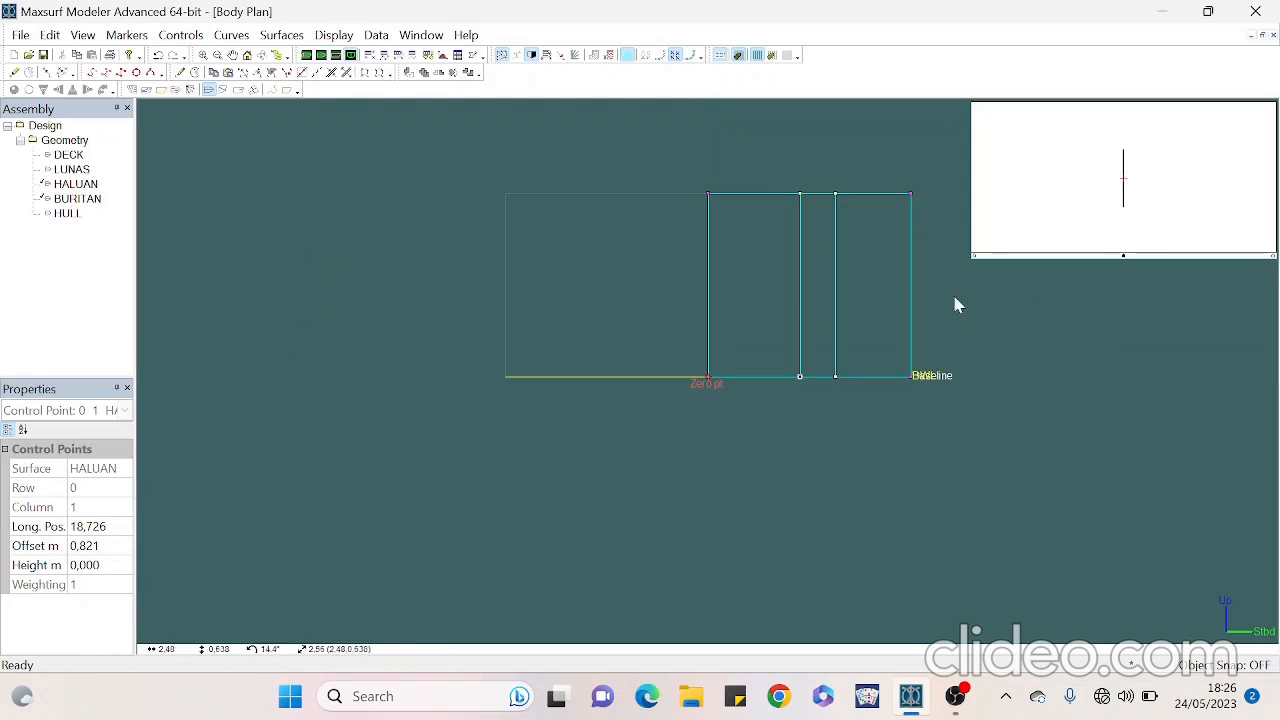
{"action": "left_click", "coordinate": [183, 75]}
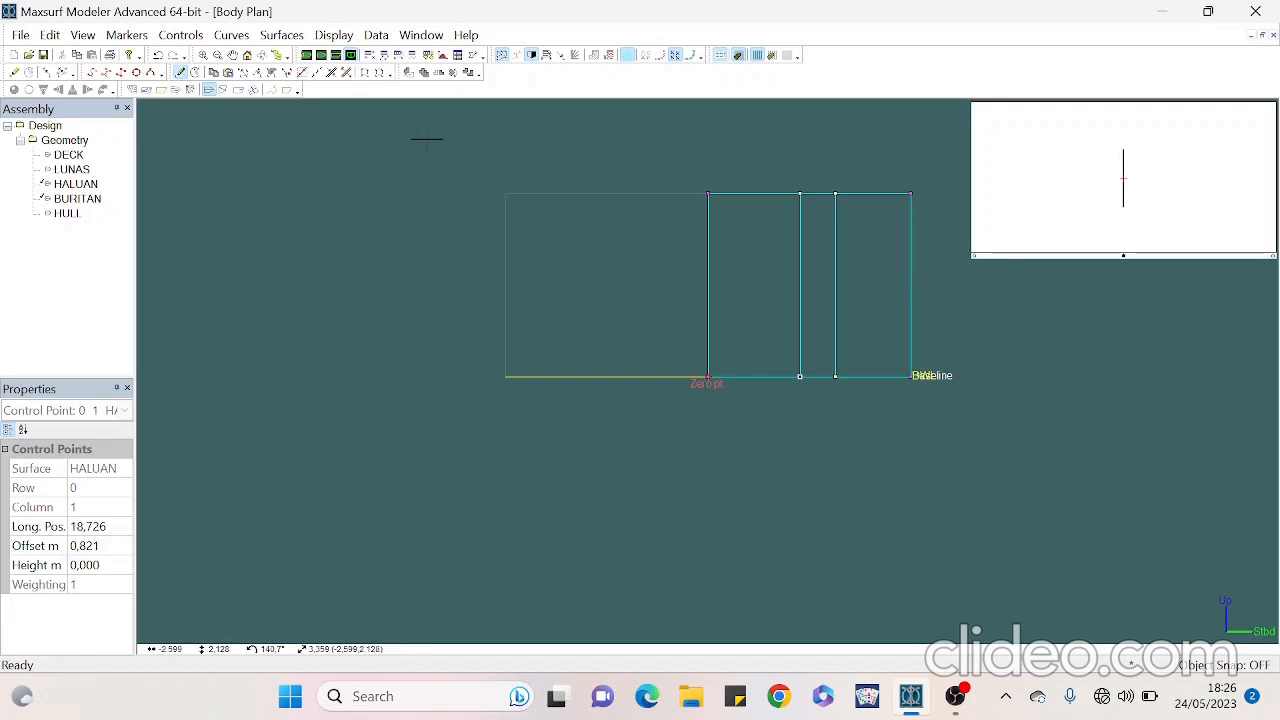
{"action": "left_click", "coordinate": [800, 281]}
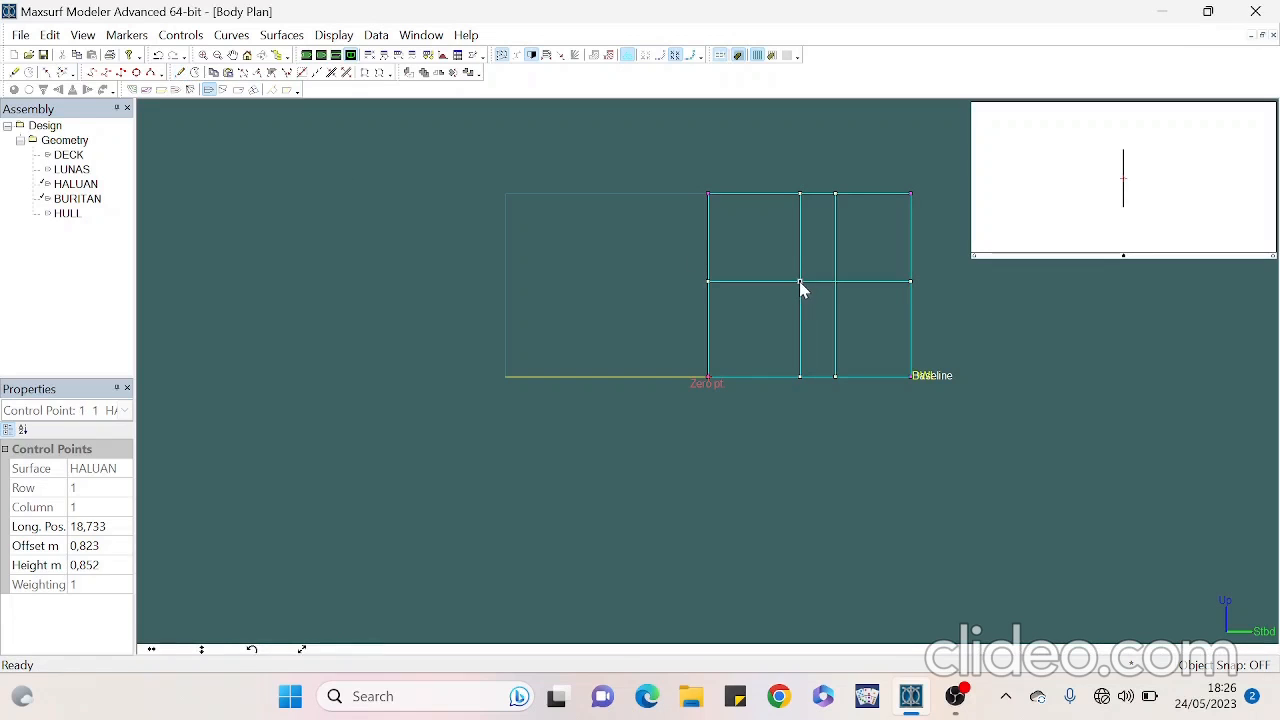
{"action": "left_click", "coordinate": [183, 73]}
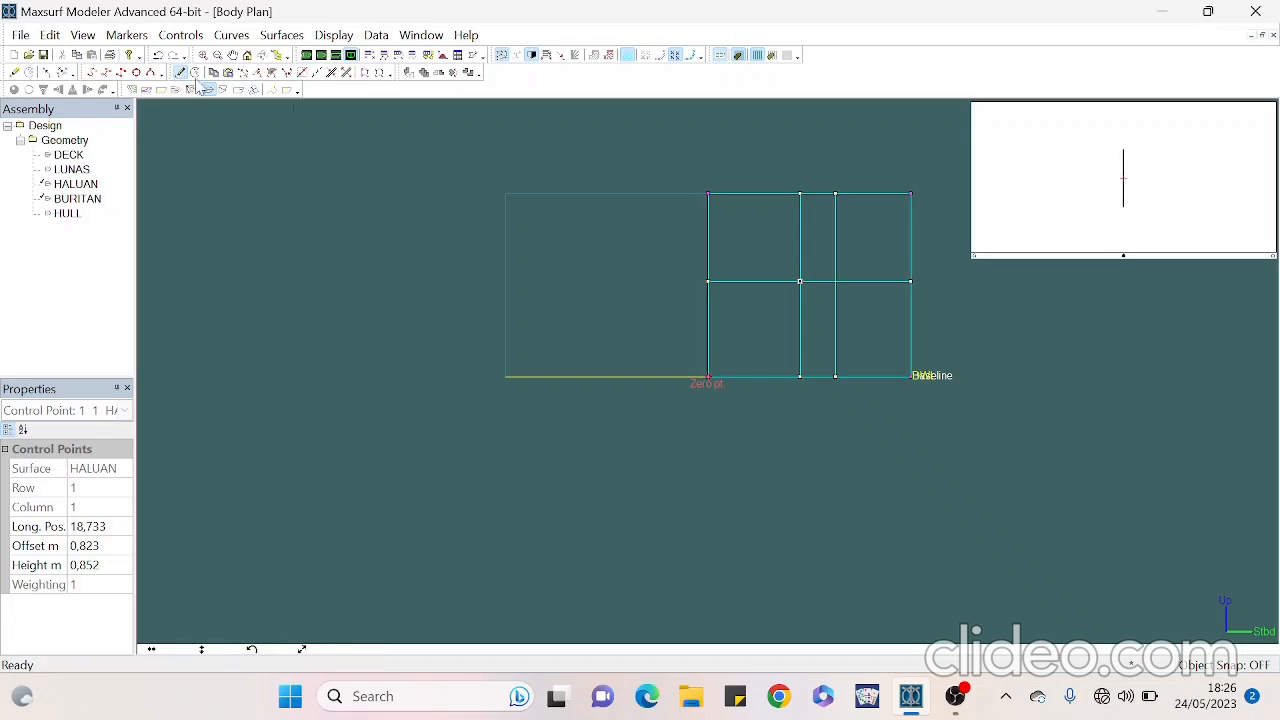
{"action": "left_click", "coordinate": [835, 299]}
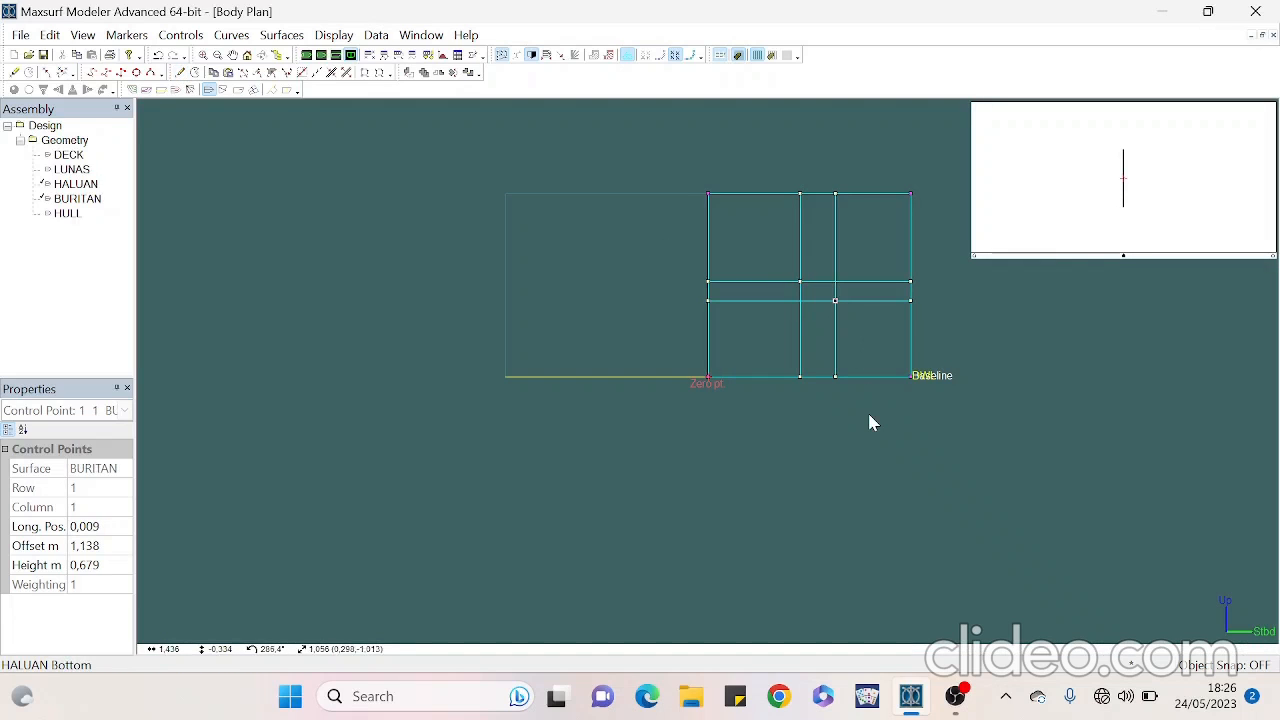
Set the offset of the middle-column control points of HALUAN and BURITAN to 0,937 m
{"action": "left_click", "coordinate": [759, 168]}
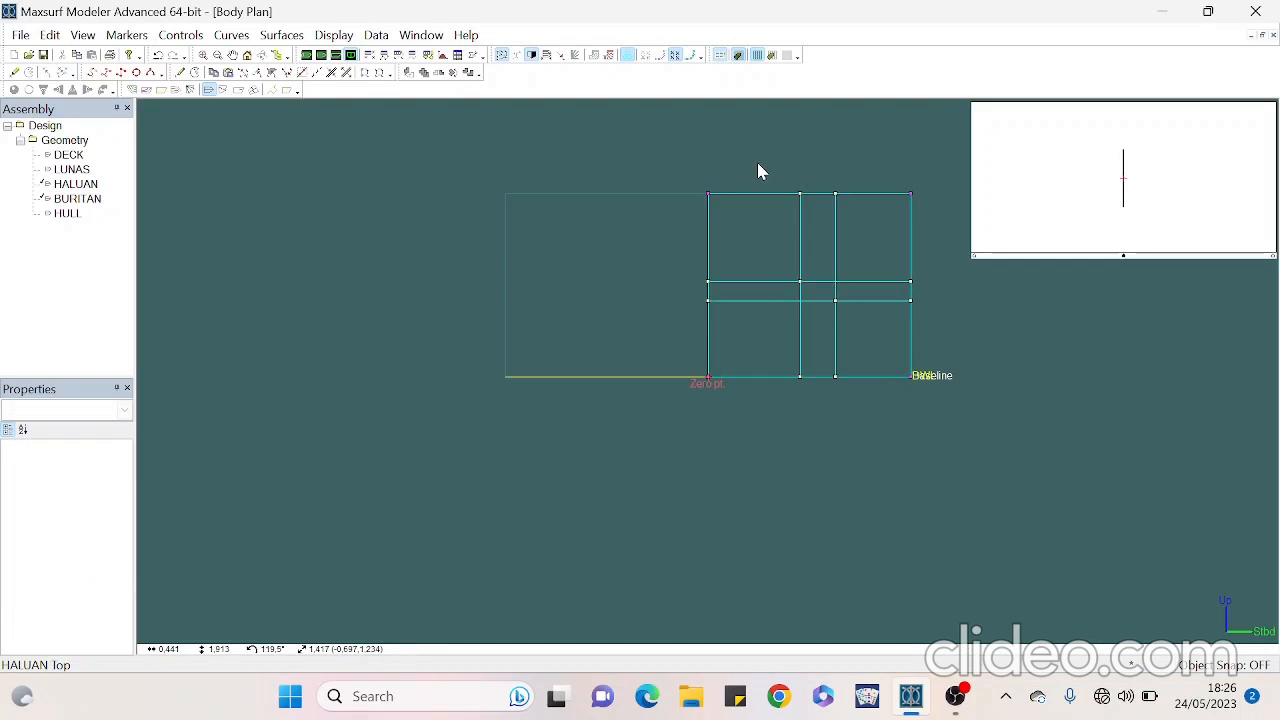
{"action": "left_click_drag", "start_coordinate": [770, 170], "coordinate": [870, 422]}
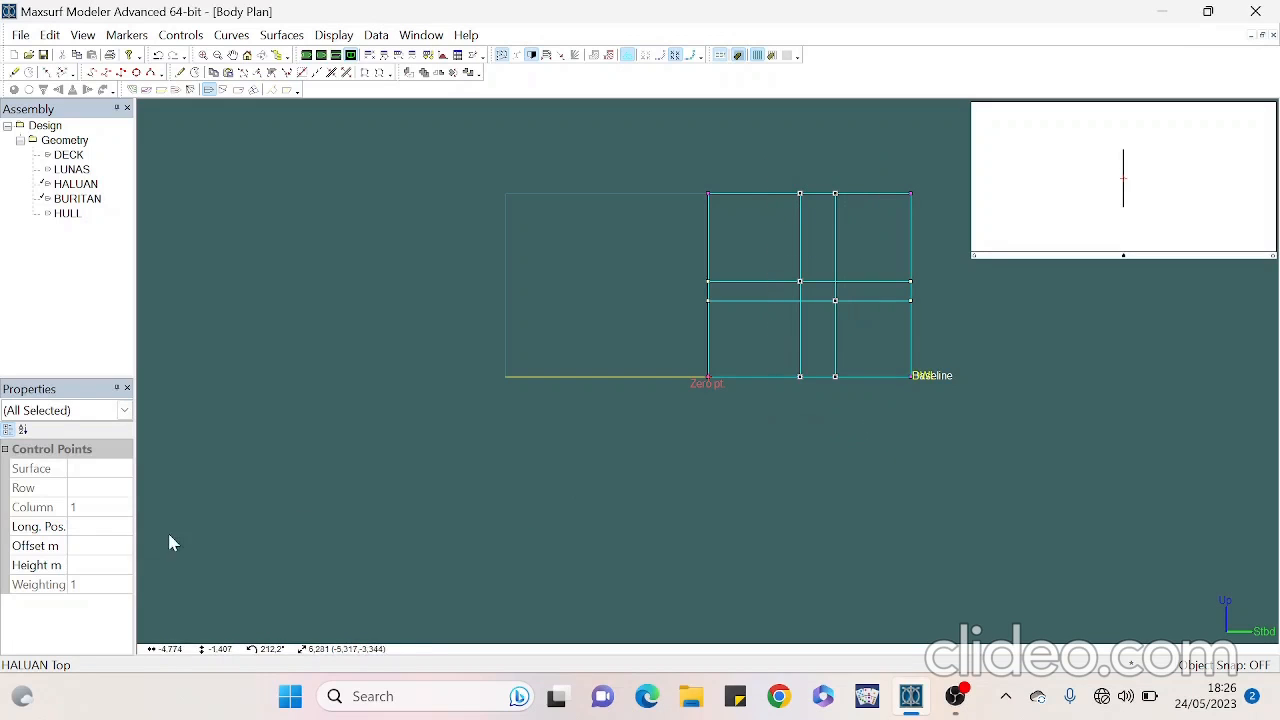
{"action": "left_click", "coordinate": [91, 547]}
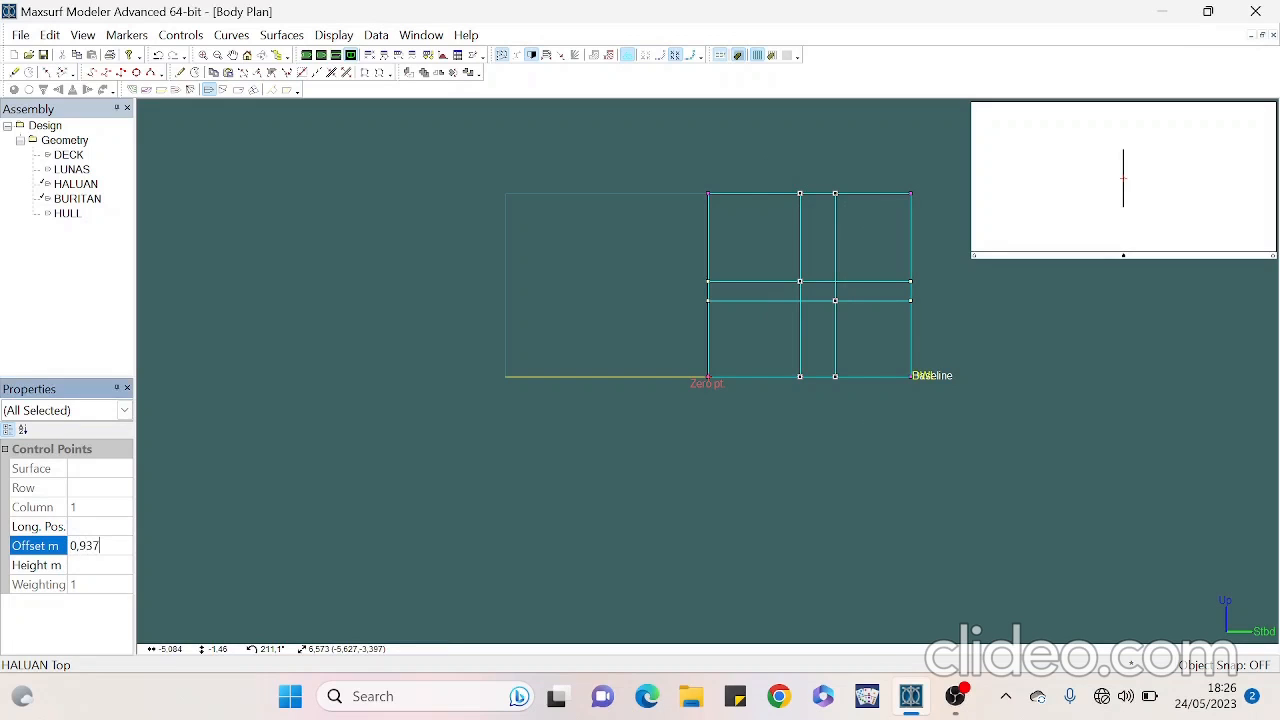
{"action": "key", "text": "Return"}
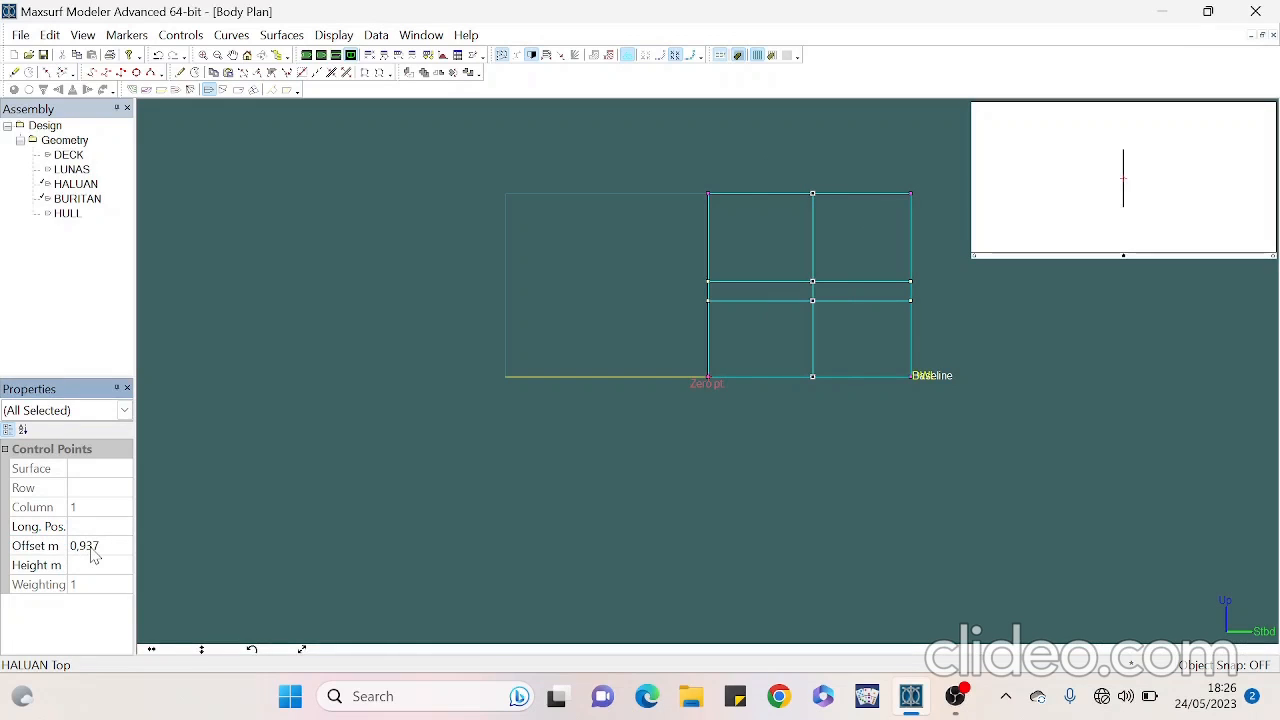
Set the height of the middle-row control points of HALUAN and BURITAN to 0,82 m
{"action": "left_click", "coordinate": [665, 236]}
{"action": "left_click_drag", "start_coordinate": [684, 252], "coordinate": [925, 313]}
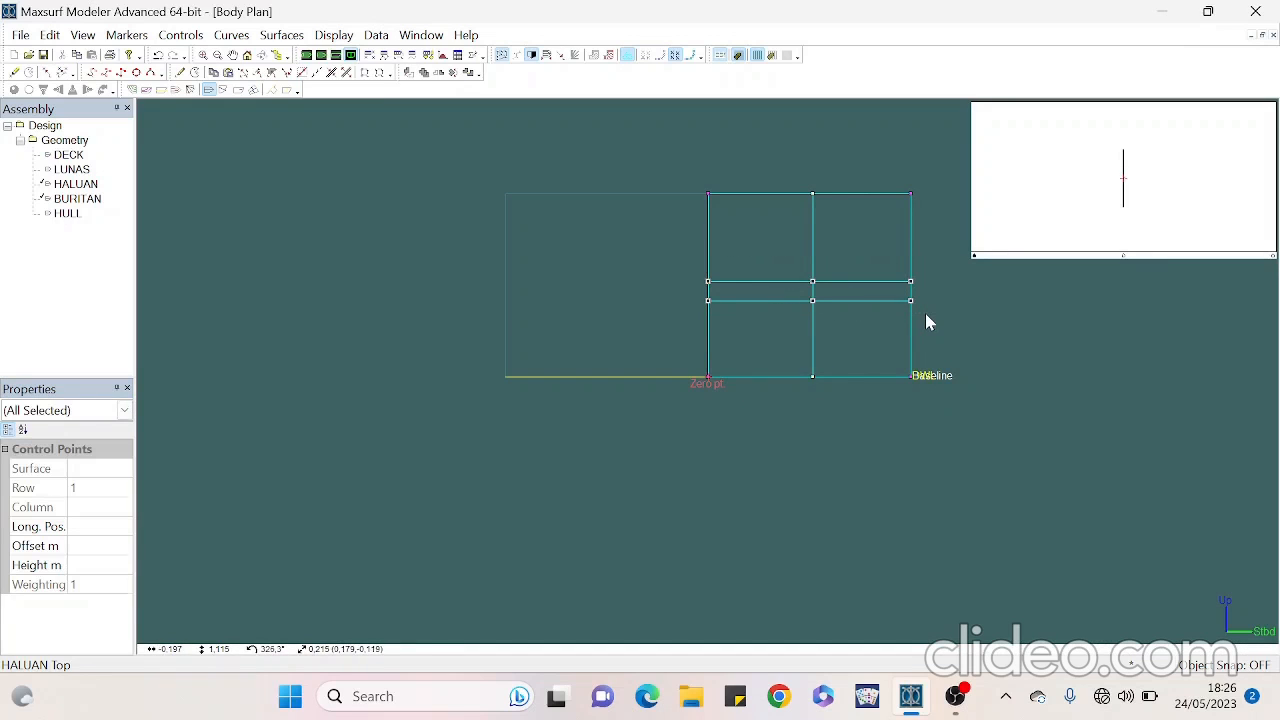
{"action": "left_click", "coordinate": [104, 566]}
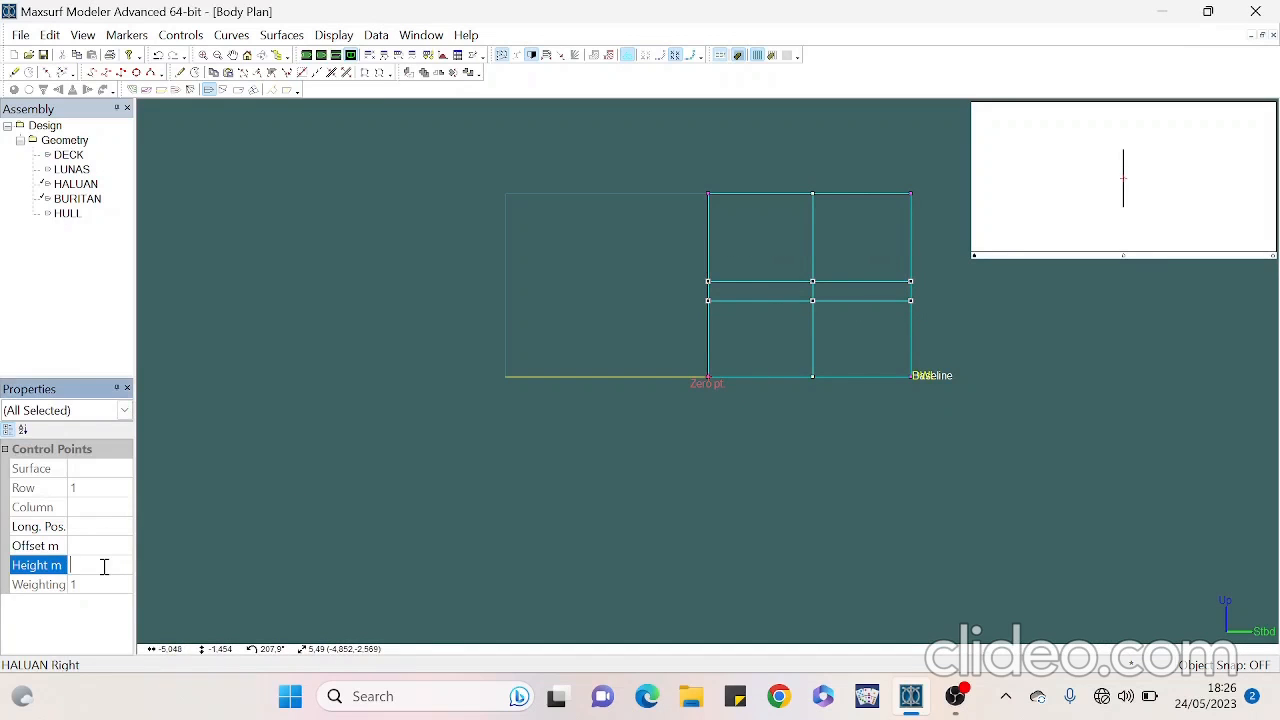
{"action": "type", "text": "0,82"}
{"action": "key", "text": "Return"}
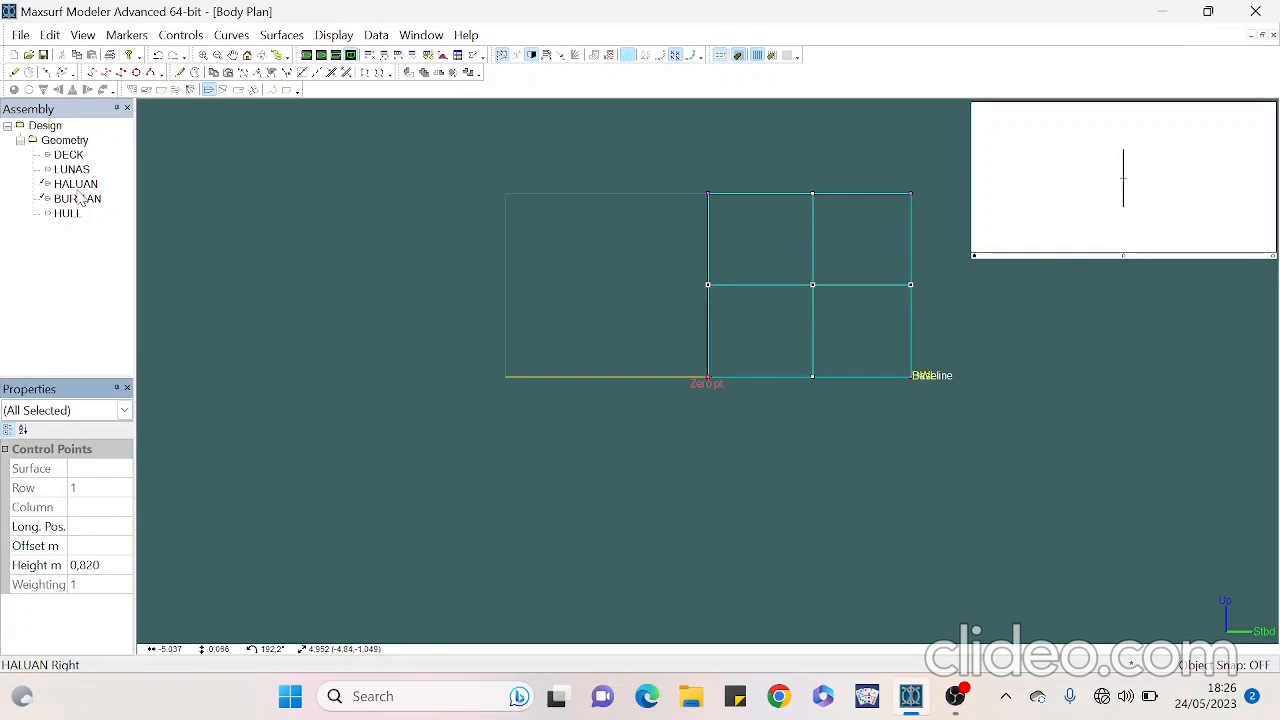
Hide all surfaces in the Geometry group and show only HULL
{"action": "right_click", "coordinate": [80, 143]}
{"action": "left_click", "coordinate": [127, 289]}
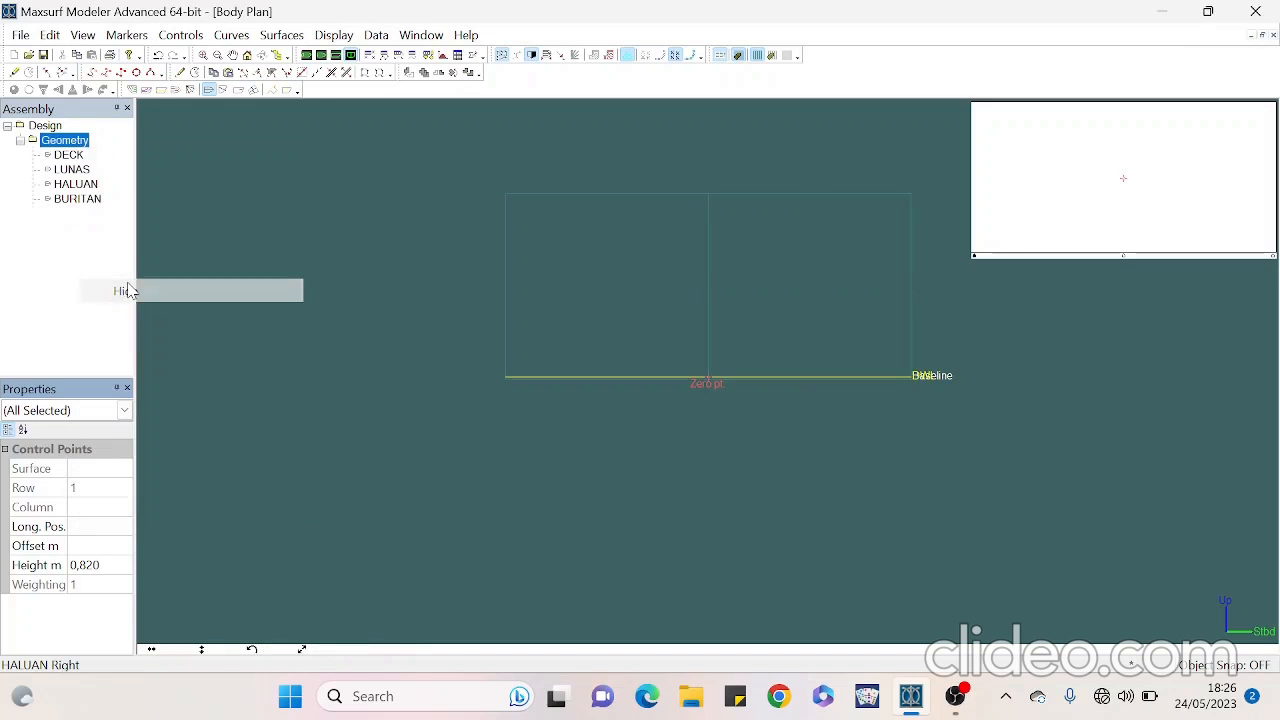
{"action": "right_click", "coordinate": [68, 213]}
{"action": "left_click", "coordinate": [170, 386]}
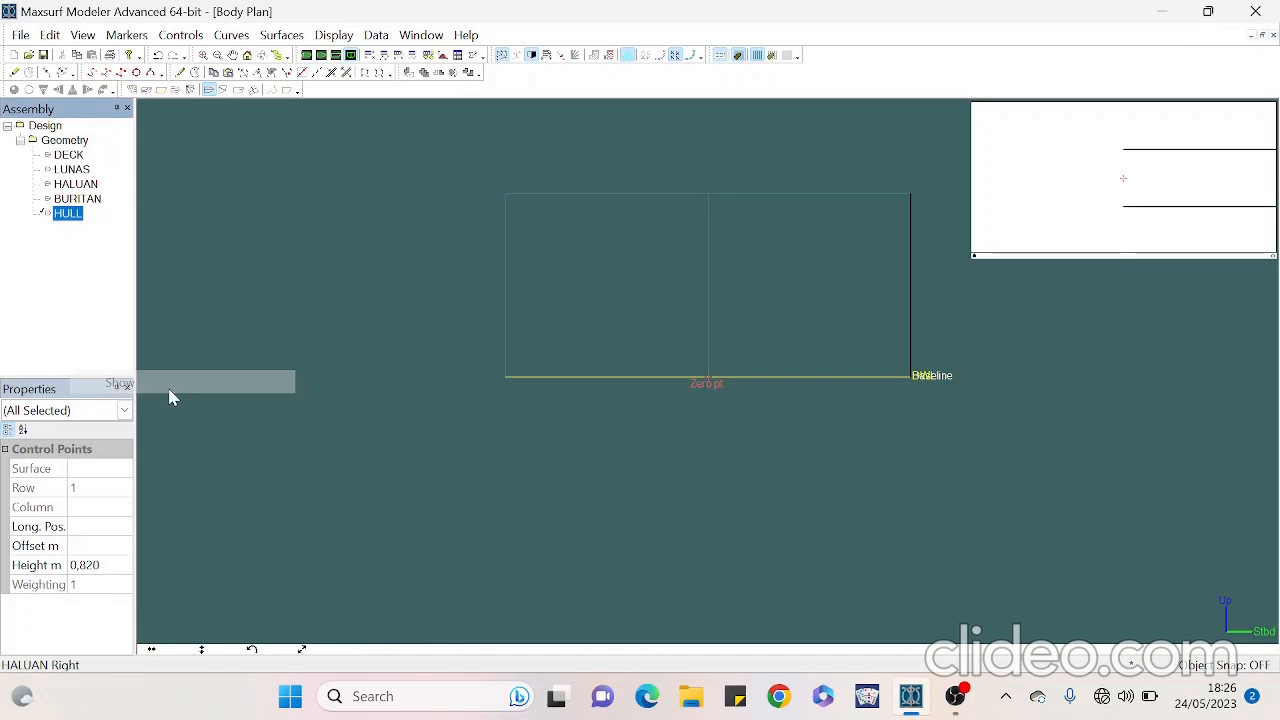
{"action": "left_click", "coordinate": [785, 270]}
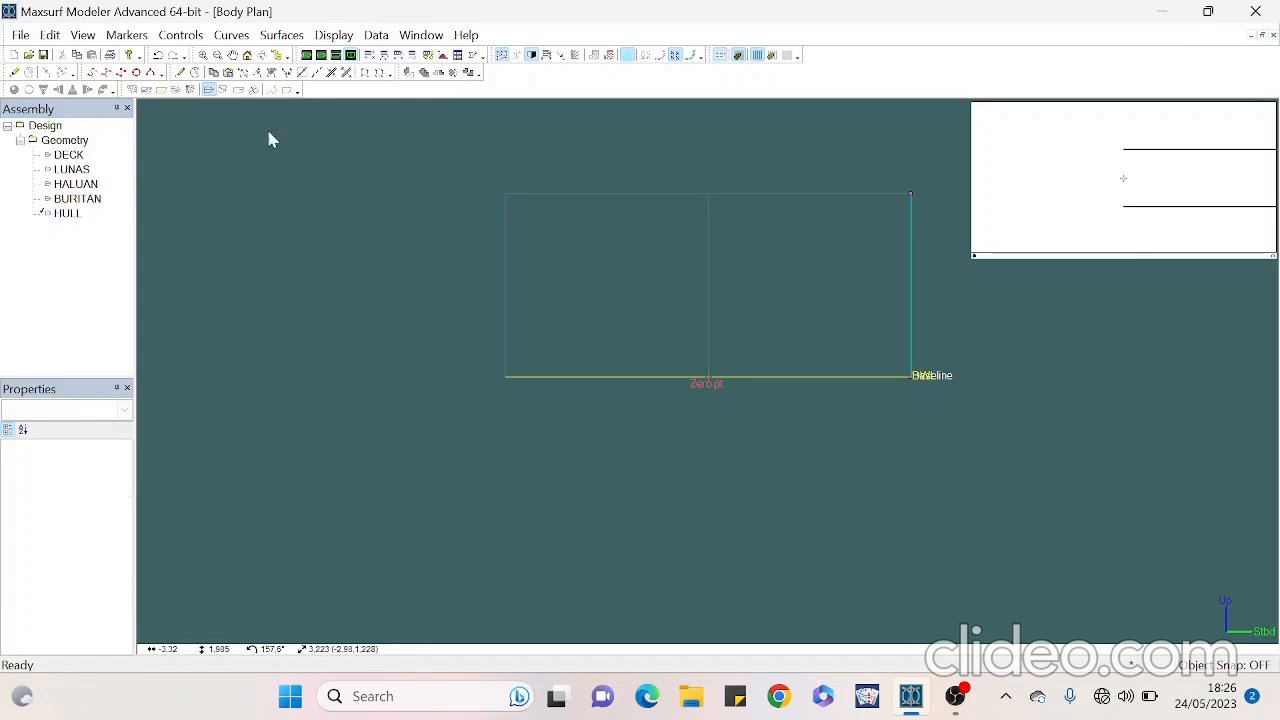
Add a HULL control point row at about 0,82 m height in the body plan and a column at about 8,38 m in the plan view
{"action": "left_click", "coordinate": [180, 72]}
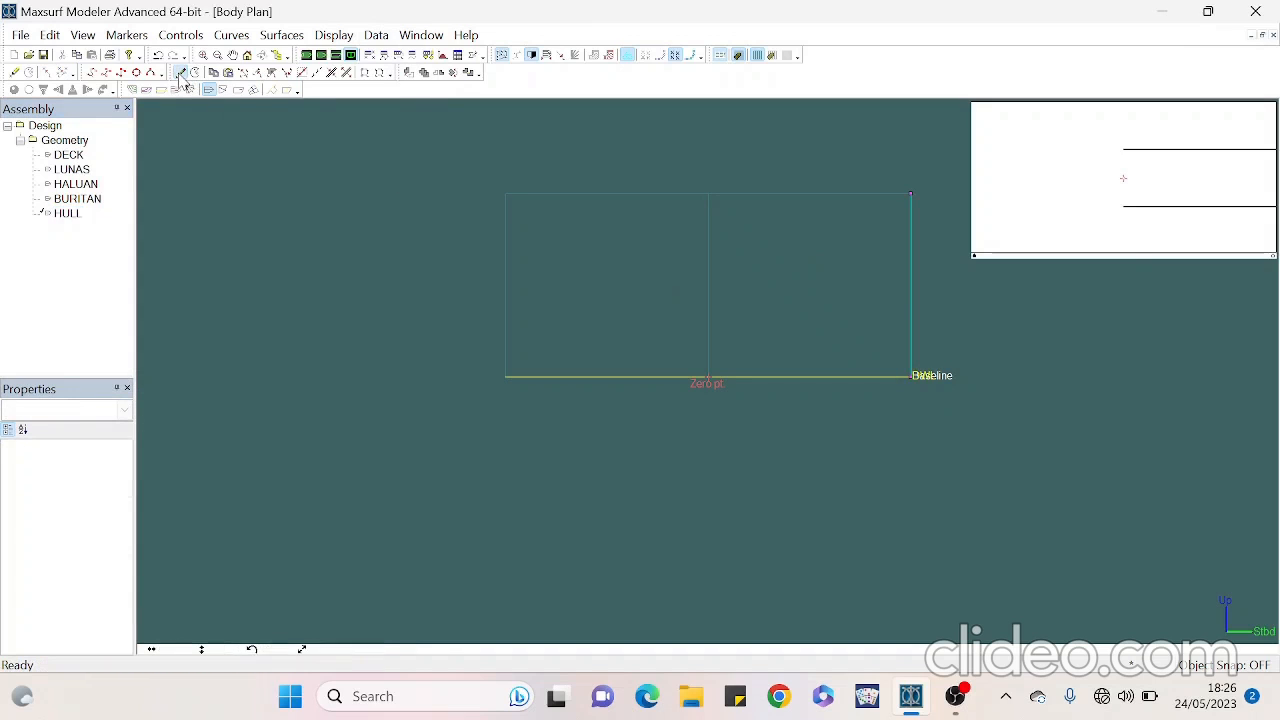
{"action": "left_click", "coordinate": [908, 285]}
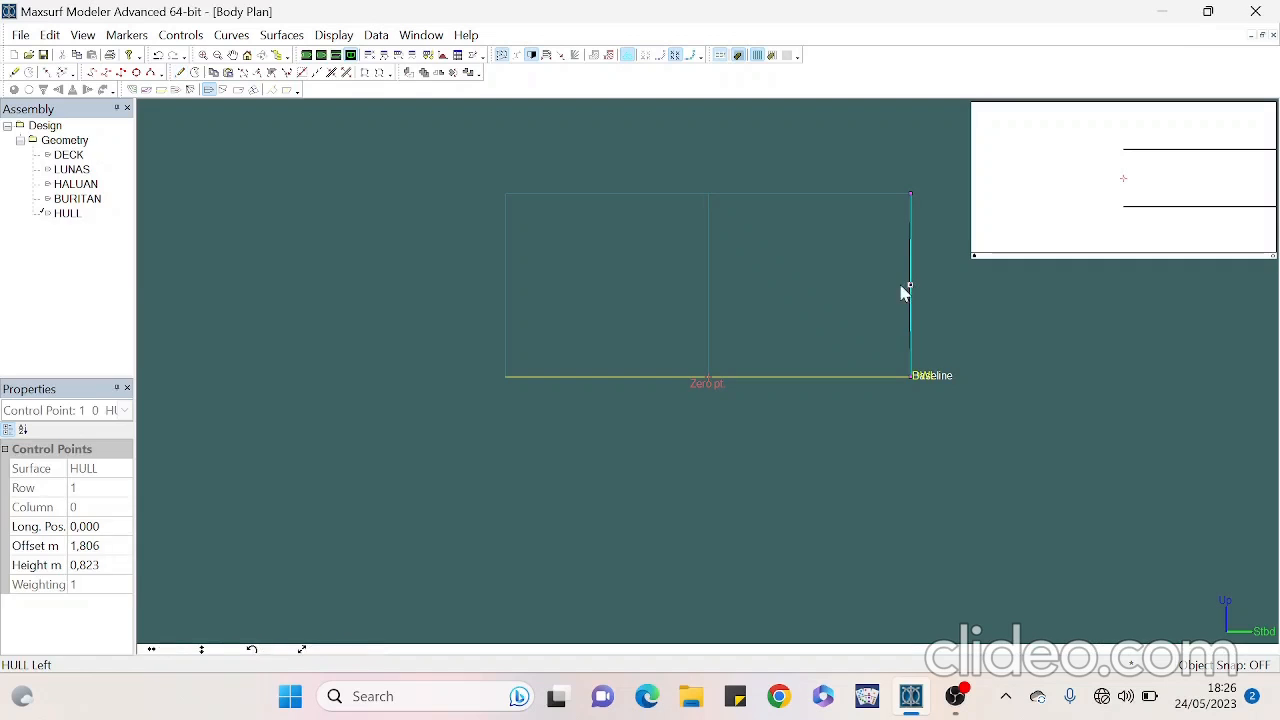
{"action": "left_click", "coordinate": [321, 55]}
{"action": "left_click", "coordinate": [180, 72]}
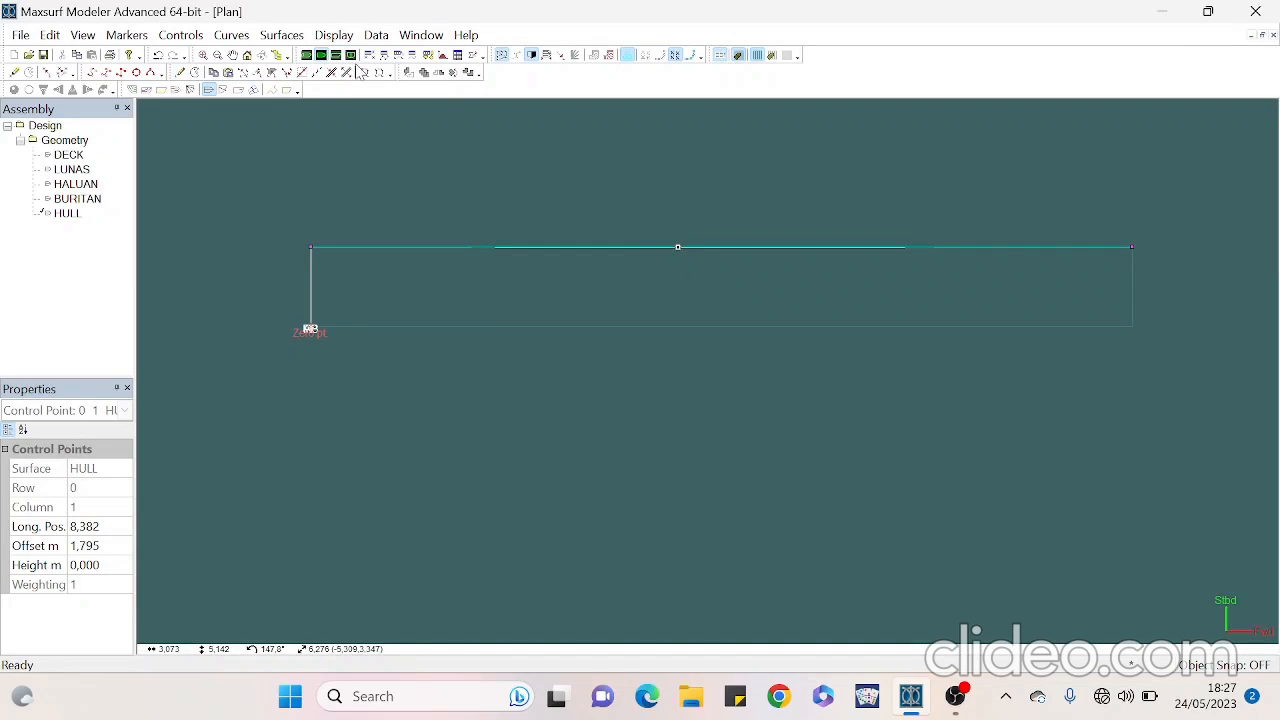
Set the longitudinal position of HULL's midlength control point column to 9 m in the profile view
{"action": "left_click", "coordinate": [347, 58]}
{"action": "left_click_drag", "start_coordinate": [672, 296], "coordinate": [746, 403]}
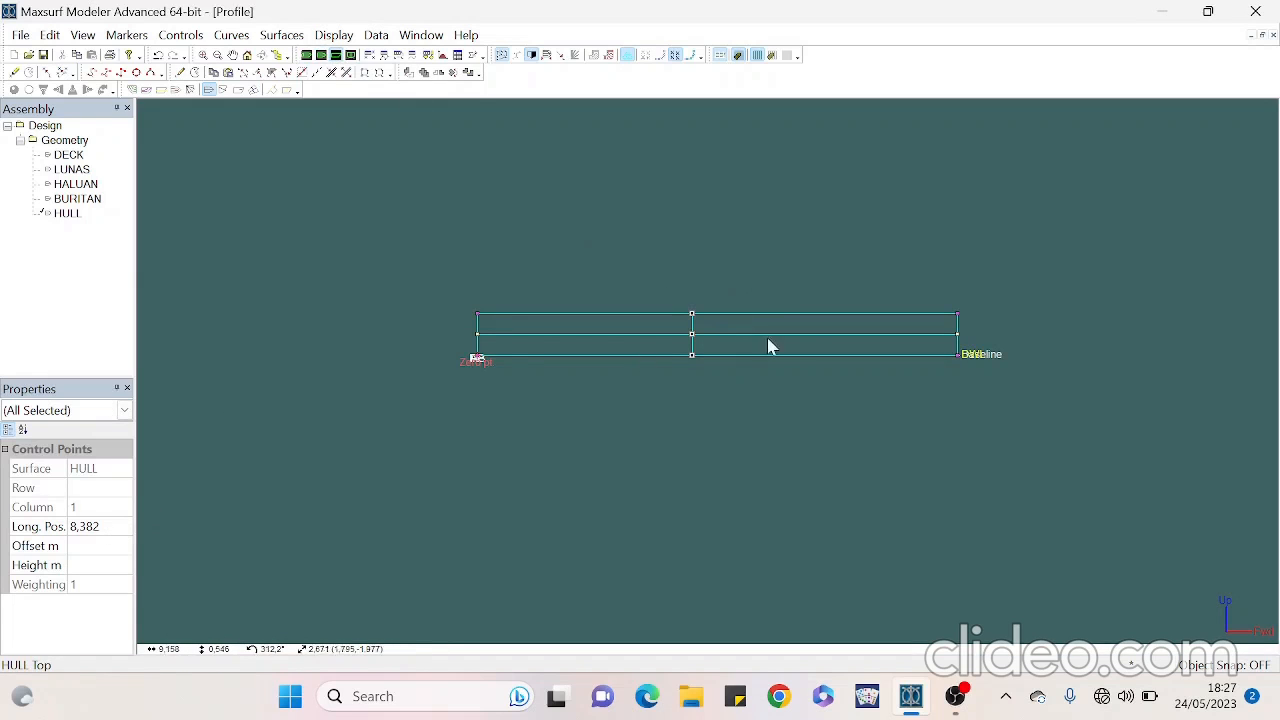
{"action": "left_click", "coordinate": [800, 346]}
{"action": "left_click_drag", "start_coordinate": [646, 266], "coordinate": [723, 412]}
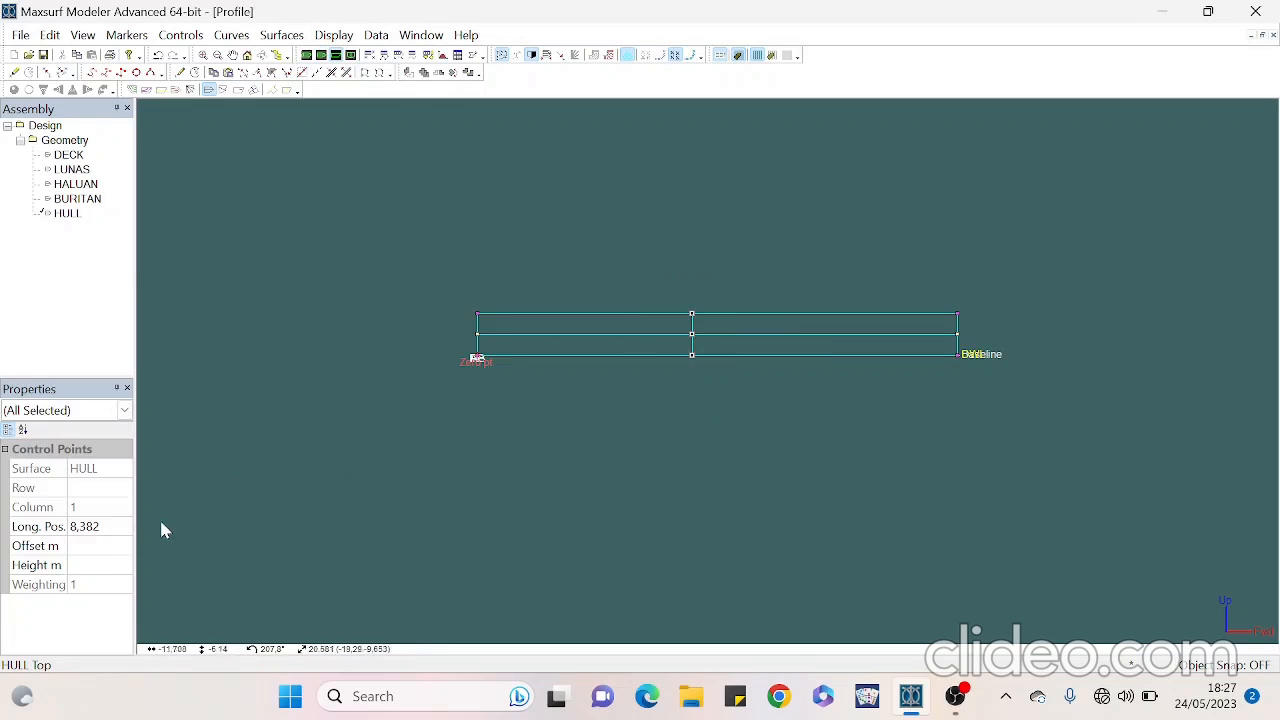
{"action": "left_click", "coordinate": [126, 526]}
{"action": "type", "text": "9"}
{"action": "key", "text": "Return"}
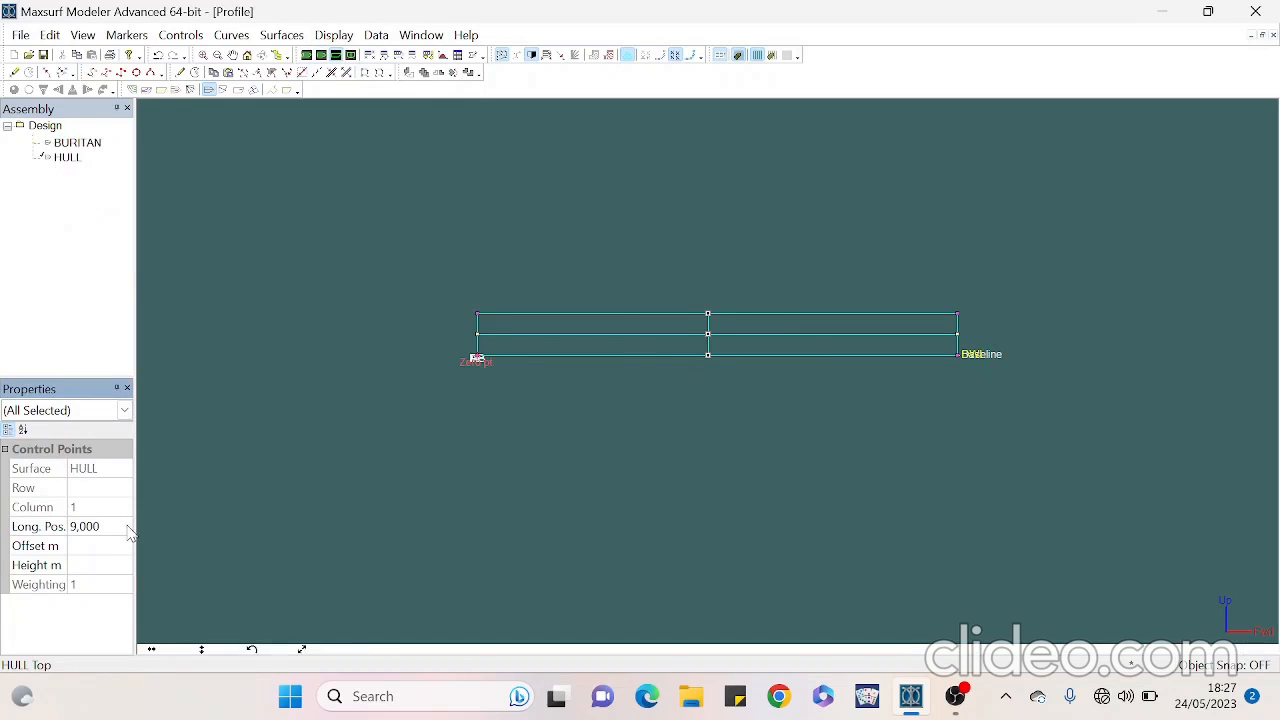
Set the height of HULL's middle-row control points to 0,82 m
{"action": "left_click", "coordinate": [813, 369]}
{"action": "left_click_drag", "start_coordinate": [813, 362], "coordinate": [979, 346]}
{"action": "left_click", "coordinate": [112, 564]}
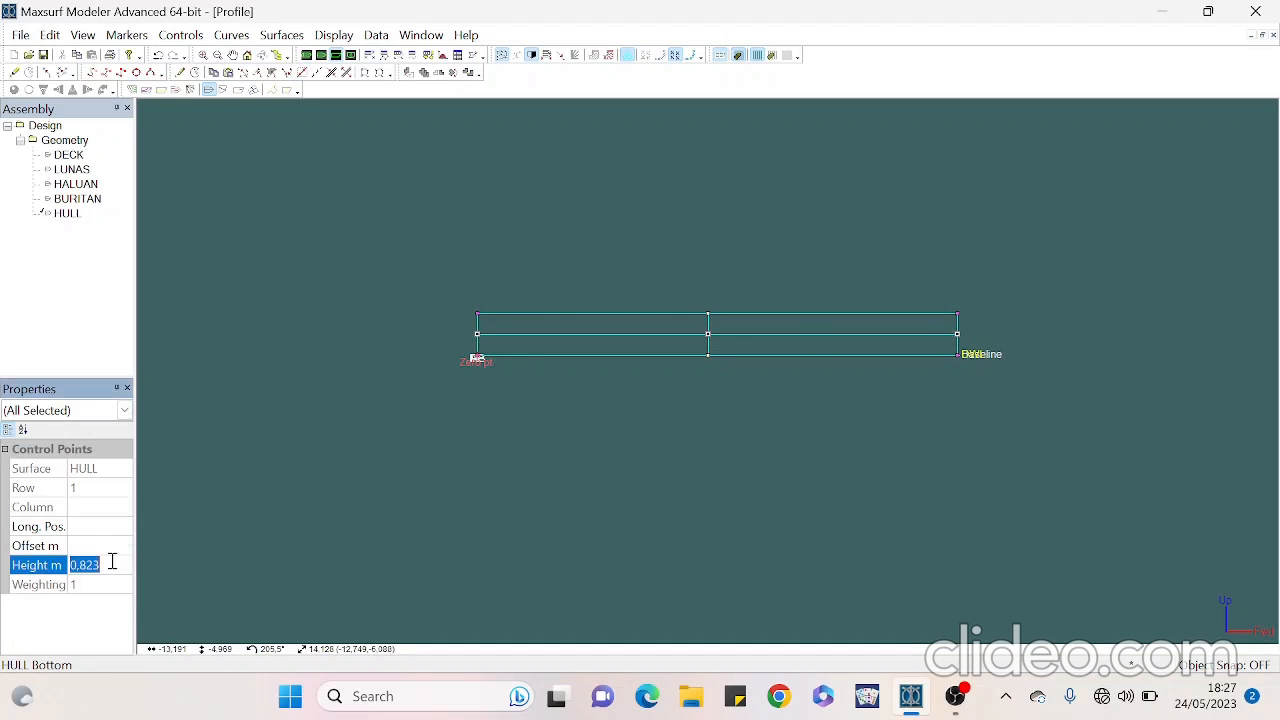
{"action": "type", "text": "0,82"}
{"action": "key", "text": "Return"}
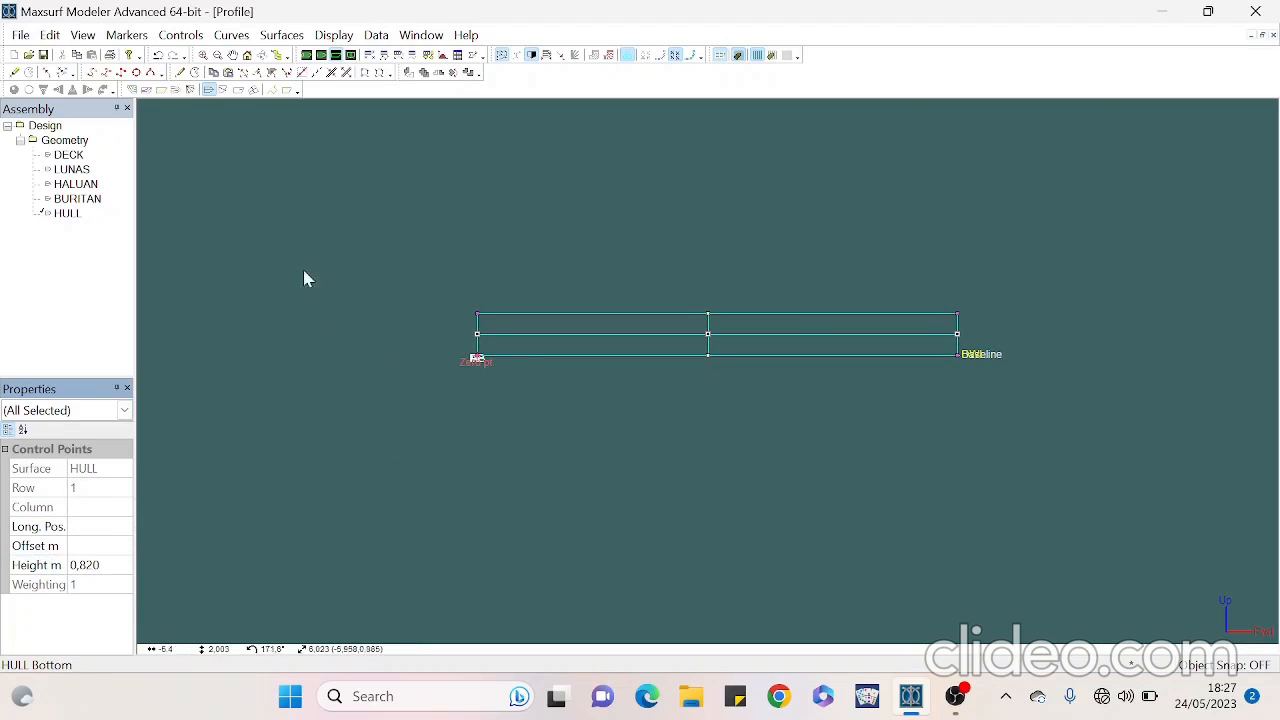
Show all surfaces in the Geometry group again
{"action": "right_click", "coordinate": [64, 140]}
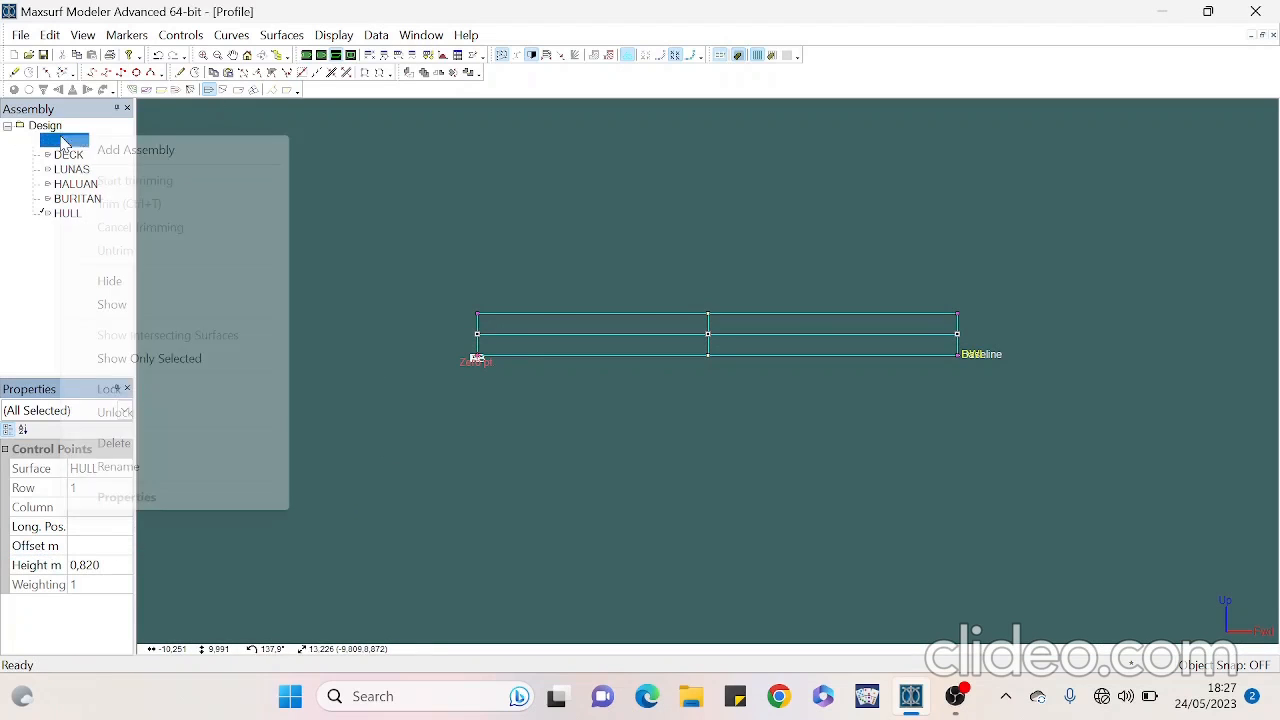
{"action": "left_click", "coordinate": [386, 231]}
{"action": "right_click", "coordinate": [45, 145]}
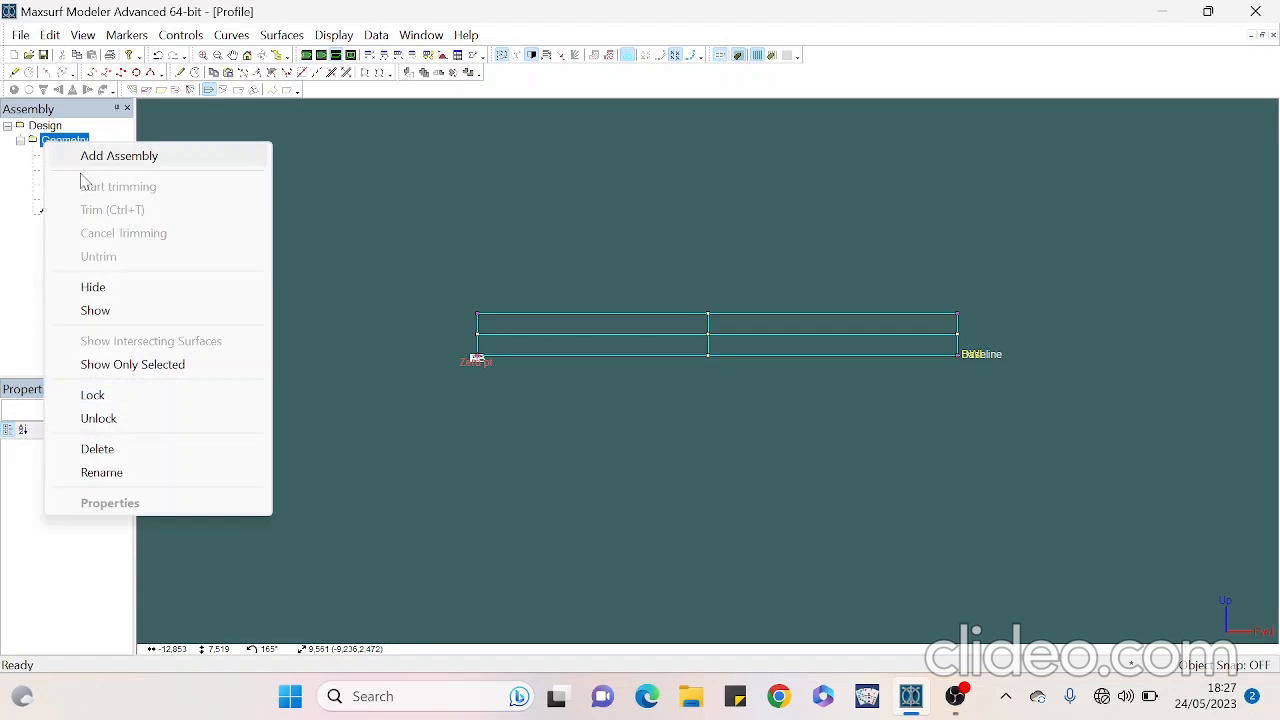
{"action": "left_click", "coordinate": [148, 313]}
Examine the midlength control points of the combined surfaces up close in the profile view
{"action": "scroll", "coordinate": [561, 413], "scroll_direction": "up", "scroll_amount": 1}
{"action": "scroll", "coordinate": [391, 371], "scroll_direction": "up", "scroll_amount": 1}
{"action": "scroll", "coordinate": [1031, 254], "scroll_direction": "up", "scroll_amount": 1}
{"action": "scroll", "coordinate": [1080, 215], "scroll_direction": "up", "scroll_amount": 1}
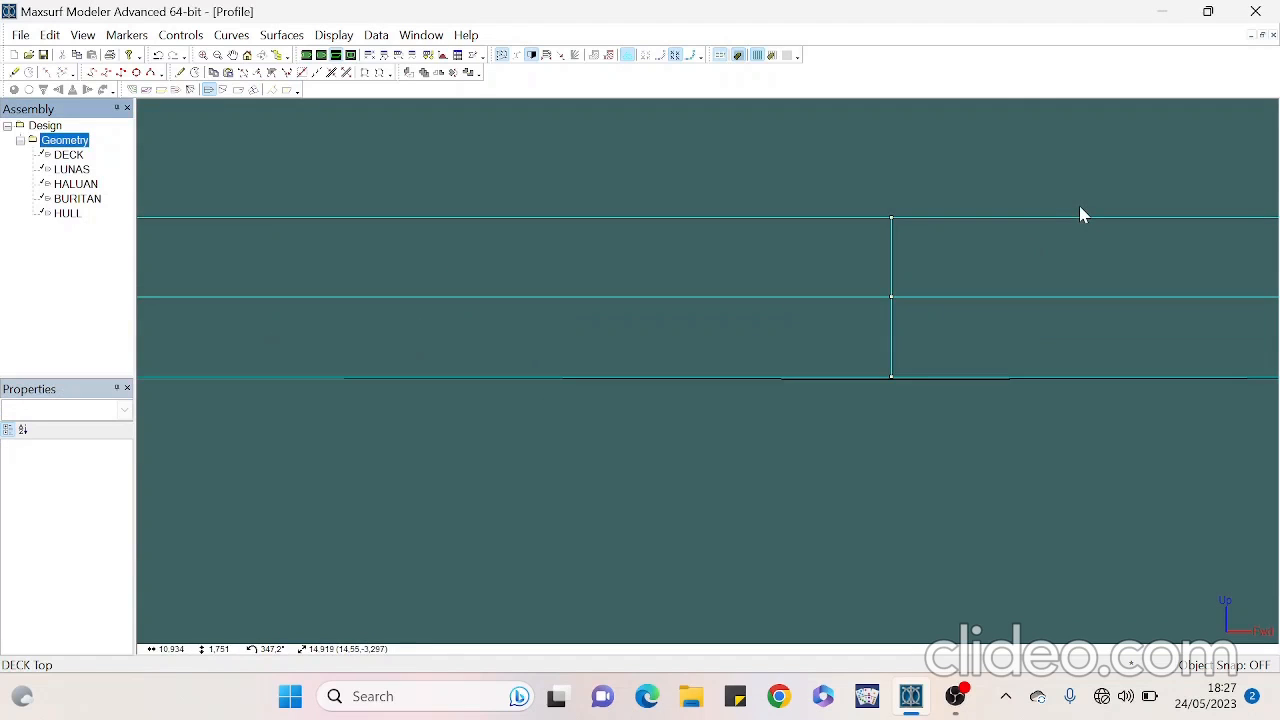
{"action": "scroll", "coordinate": [1071, 285], "scroll_direction": "up", "scroll_amount": 1}
{"action": "scroll", "coordinate": [1212, 340], "scroll_direction": "down", "scroll_amount": 2}
{"action": "scroll", "coordinate": [317, 205], "scroll_direction": "down", "scroll_amount": 2}
{"action": "scroll", "coordinate": [1074, 249], "scroll_direction": "up", "scroll_amount": 1}
{"action": "left_click", "coordinate": [651, 343]}
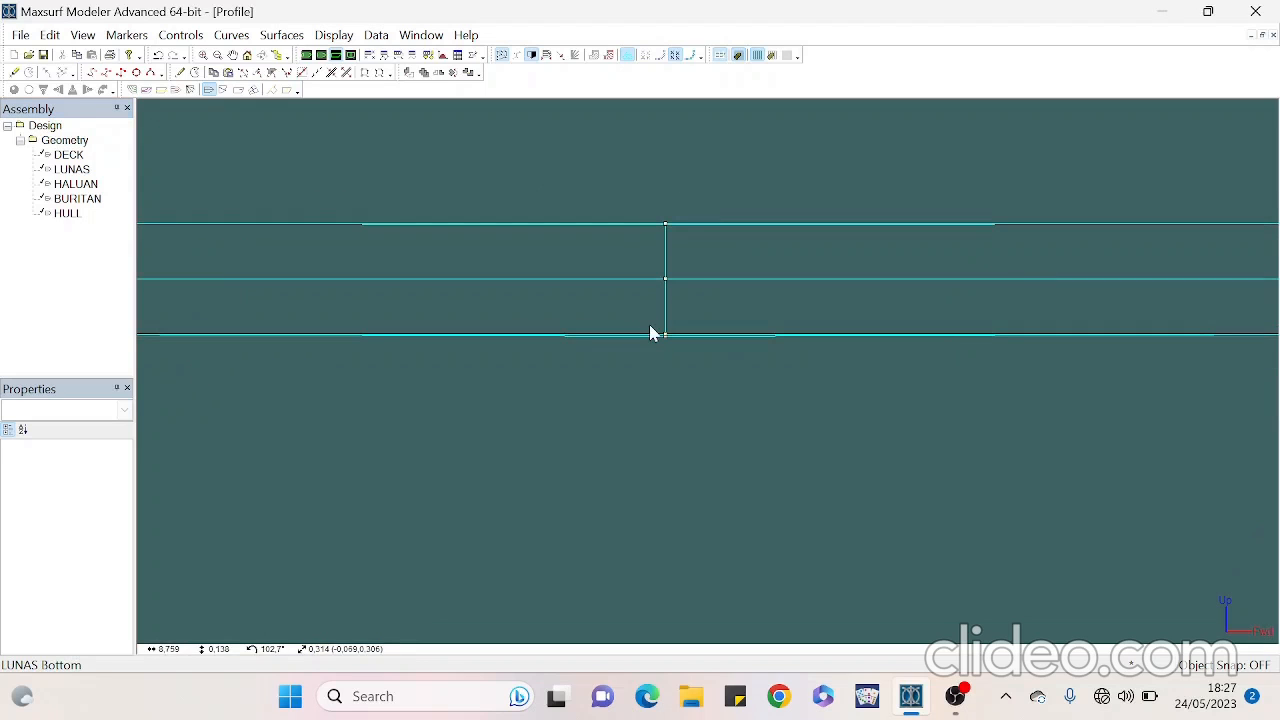
Set the combined surfaces' midlength control point heights to 0 m along the bottom edge and 1,64 m along the top edge
{"action": "left_click_drag", "start_coordinate": [684, 358], "coordinate": [684, 358]}
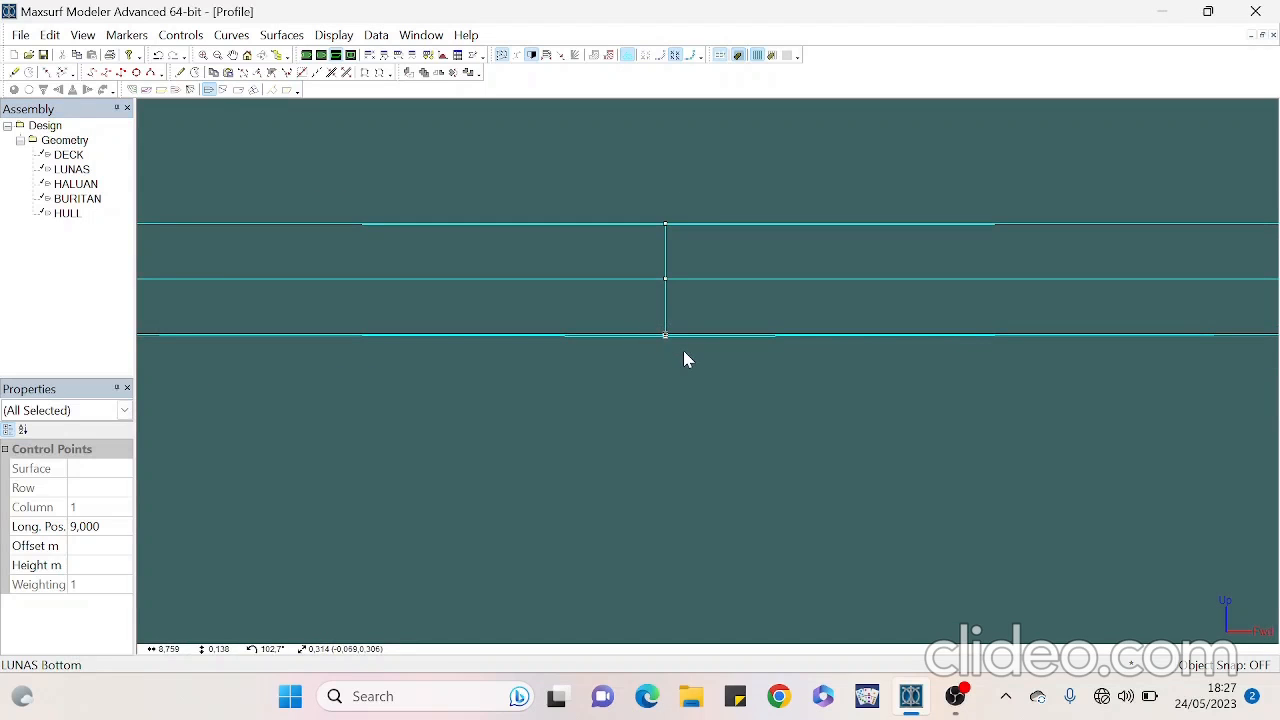
{"action": "left_click", "coordinate": [81, 567]}
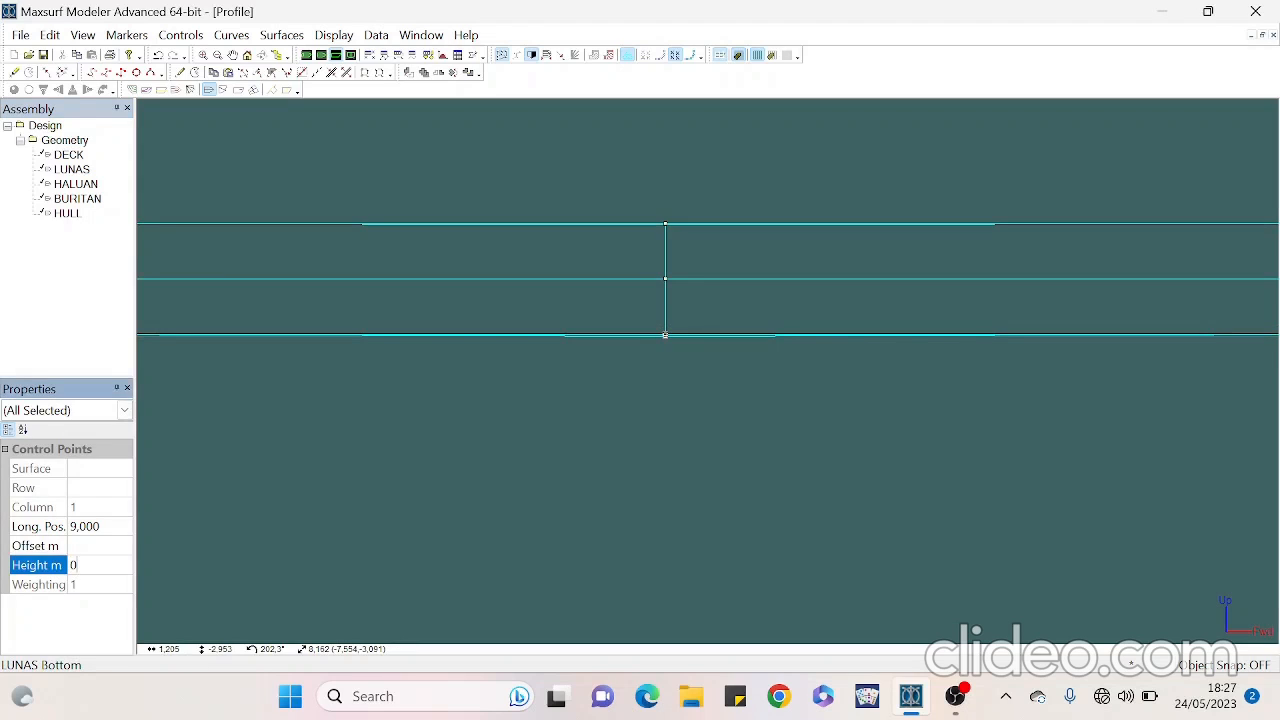
{"action": "key", "text": "Return"}
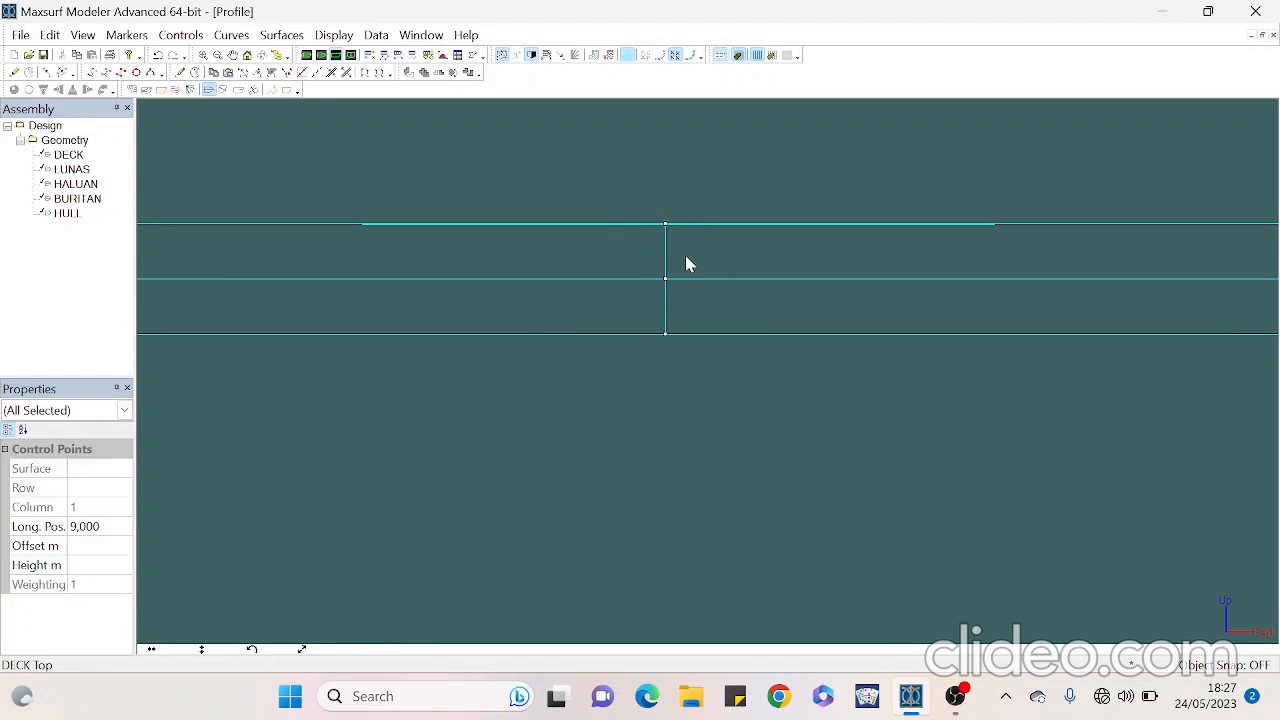
{"action": "left_click", "coordinate": [101, 566]}
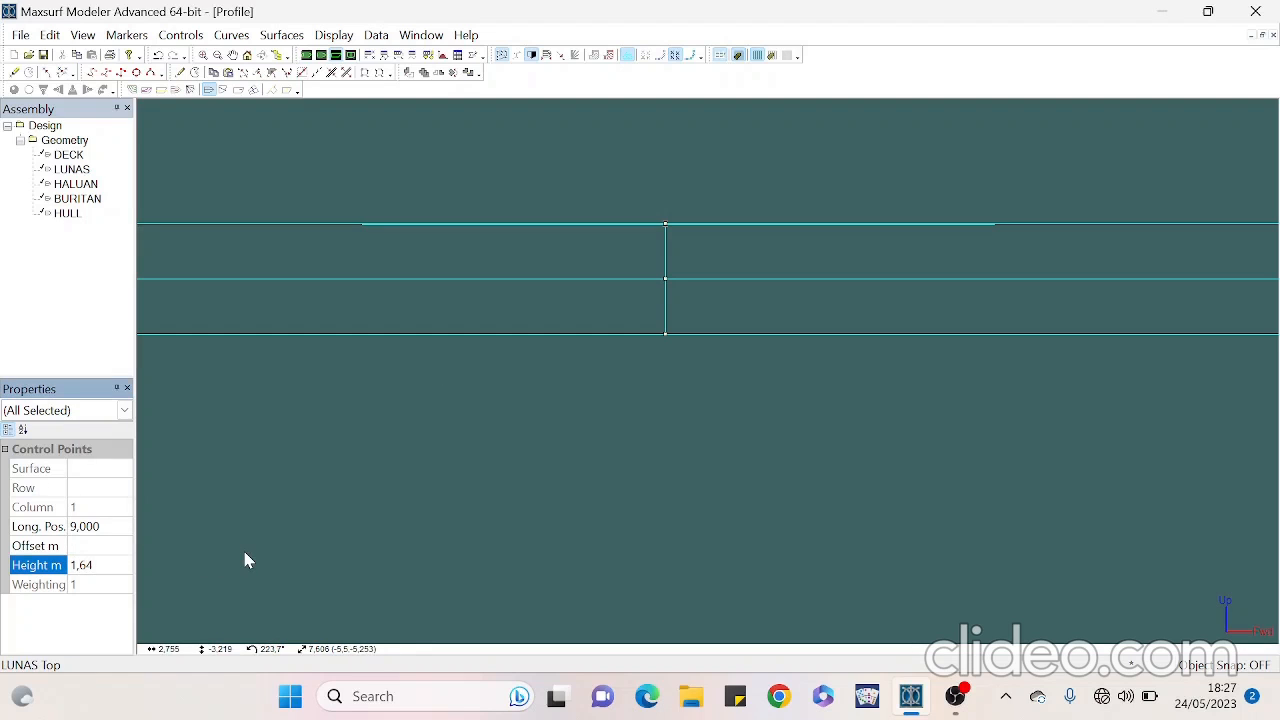
{"action": "key", "text": "Return"}
Set the longitudinal positions of the surfaces' end control point columns to 18,74 m at the forward end and 0 m at the aft end
{"action": "scroll", "coordinate": [430, 377], "scroll_direction": "down", "scroll_amount": 2}
{"action": "left_click_drag", "start_coordinate": [959, 273], "coordinate": [975, 376]}
{"action": "left_click", "coordinate": [88, 525]}
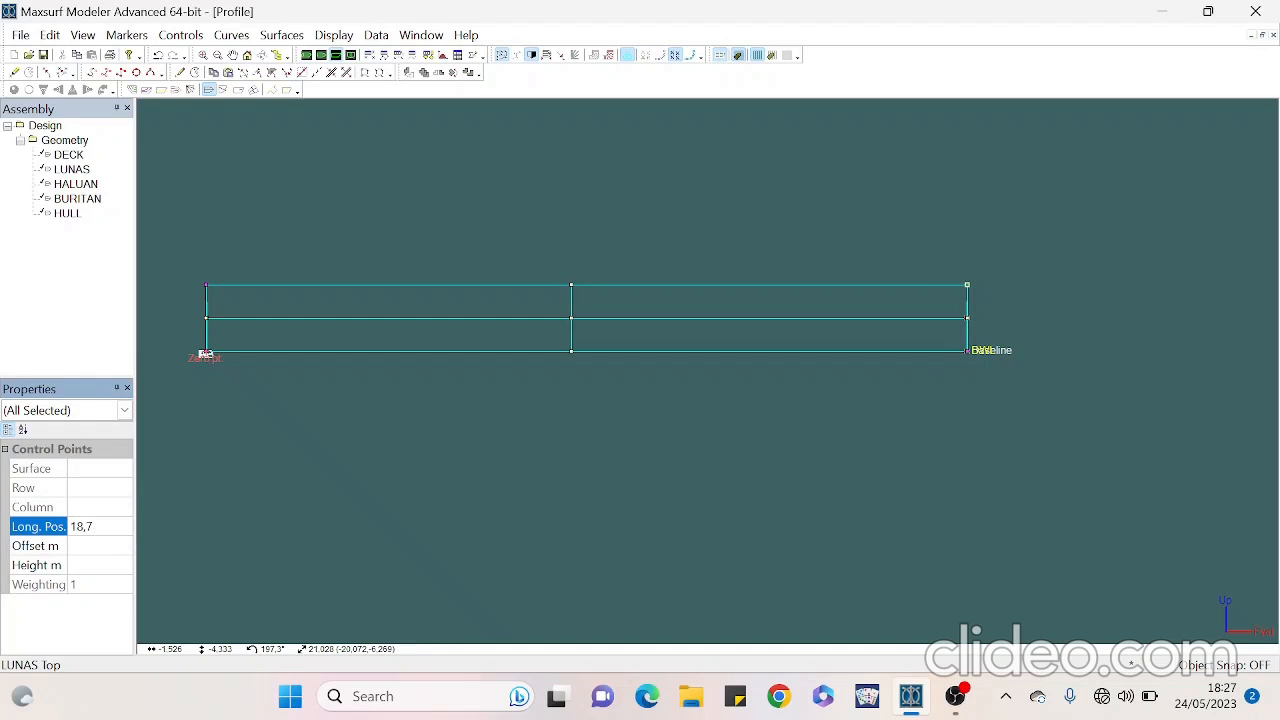
{"action": "key", "text": "Return"}
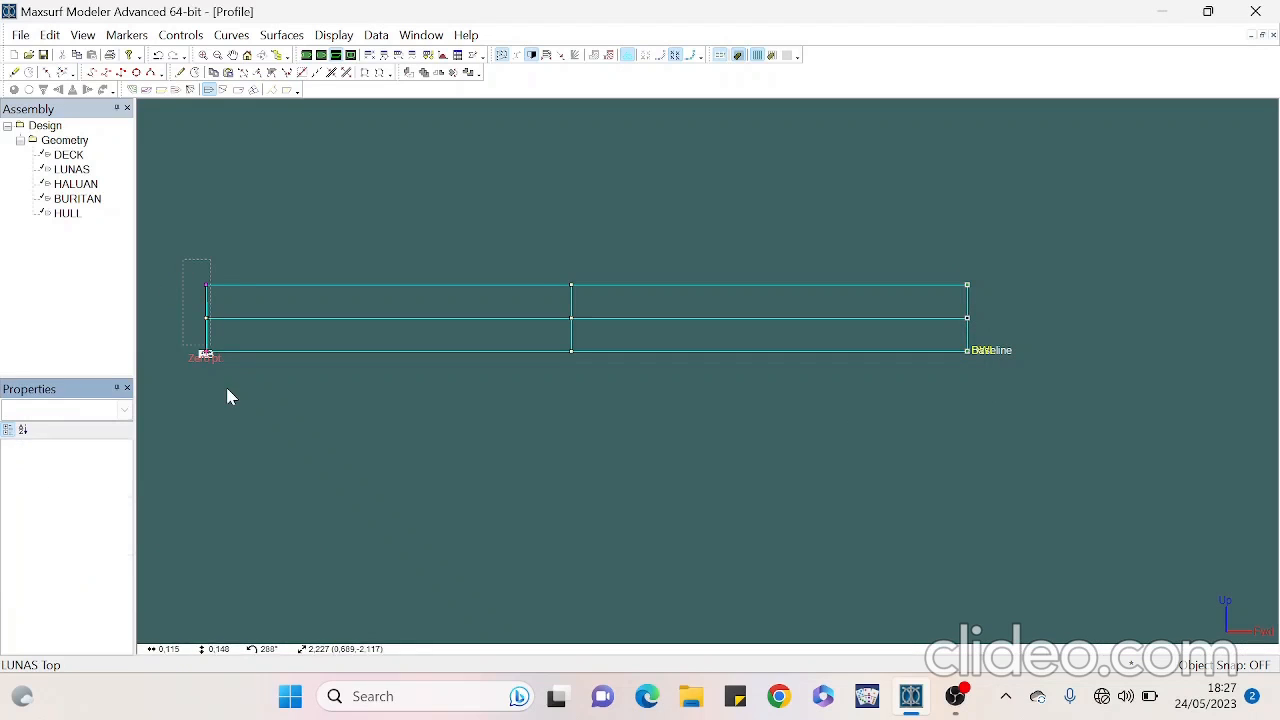
{"action": "left_click", "coordinate": [82, 528]}
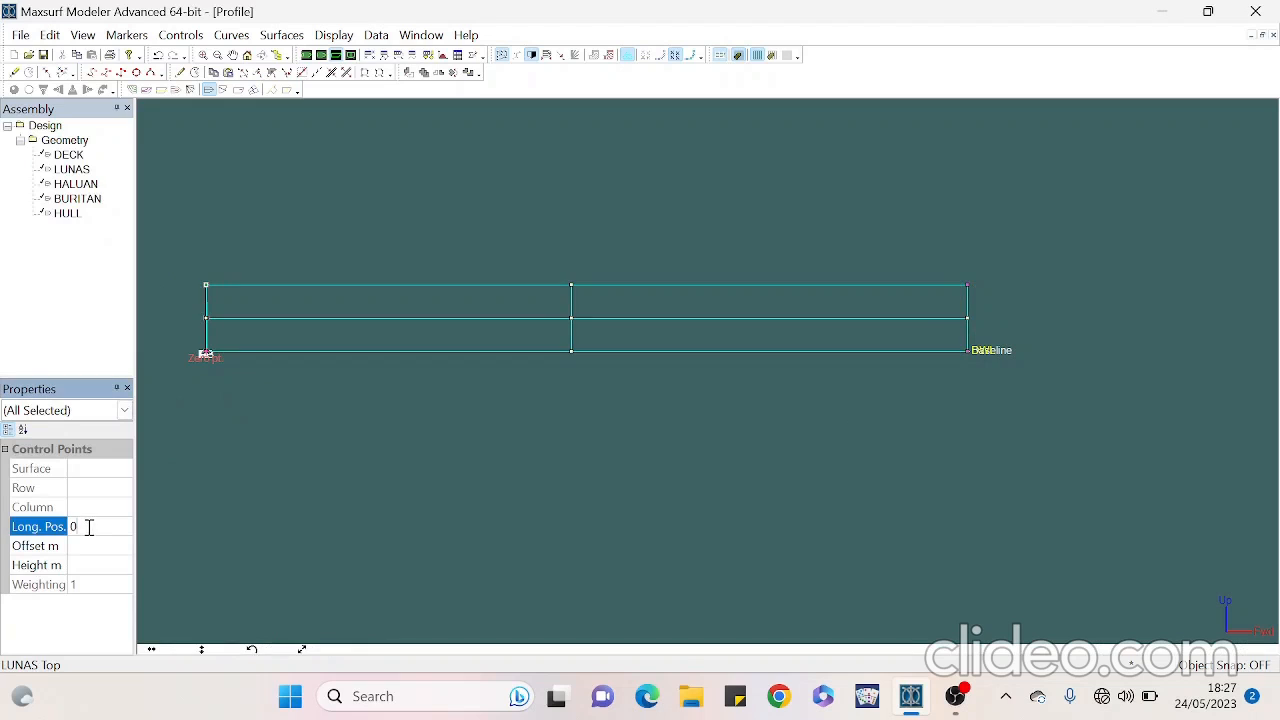
{"action": "key", "text": "Return"}
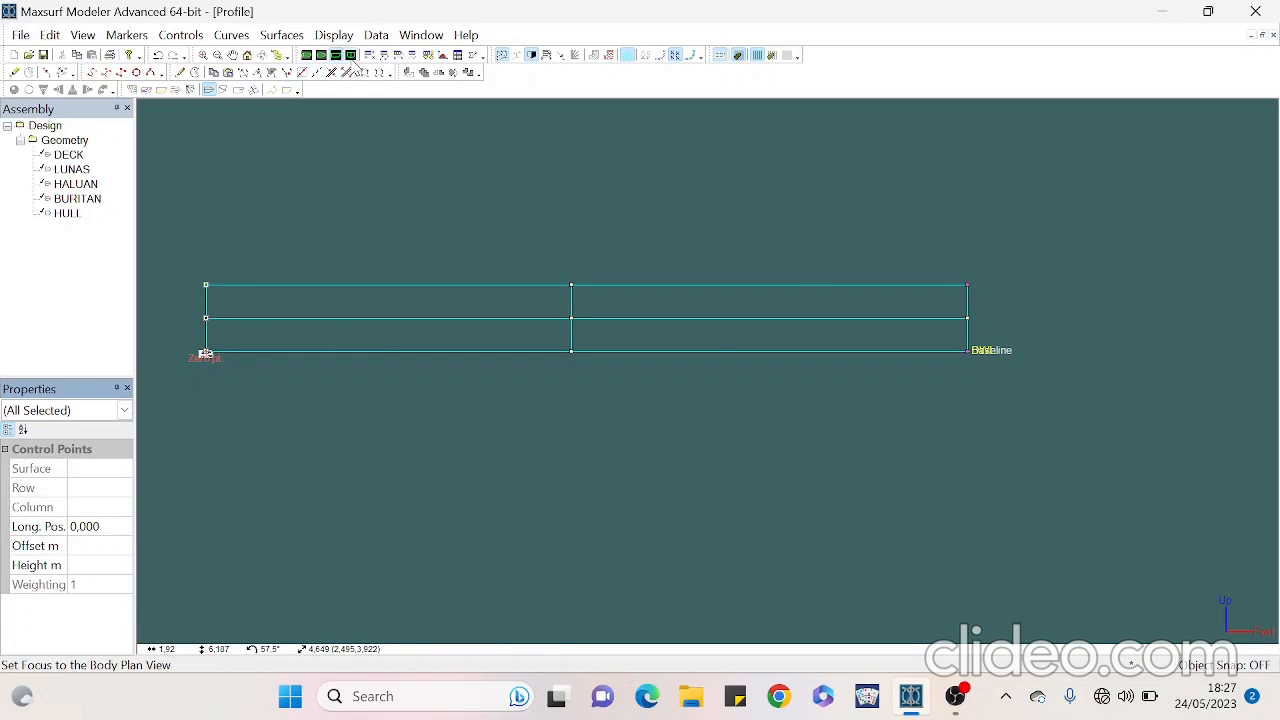
Set the offset of the outermost control points to 1,81 m in the body plan view
{"action": "left_click", "coordinate": [353, 57]}
{"action": "left_click_drag", "start_coordinate": [860, 190], "coordinate": [957, 449]}
{"action": "left_click", "coordinate": [113, 545]}
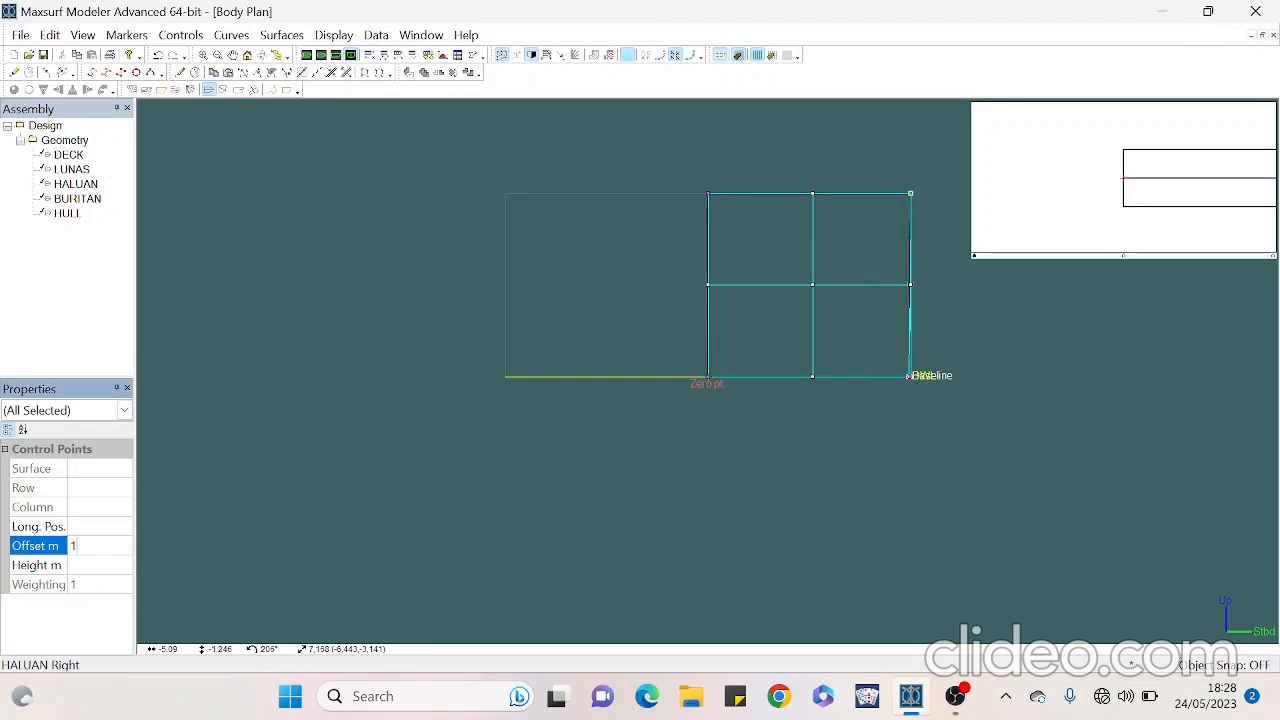
{"action": "type", "text": "1,81"}
{"action": "key", "text": "Return"}
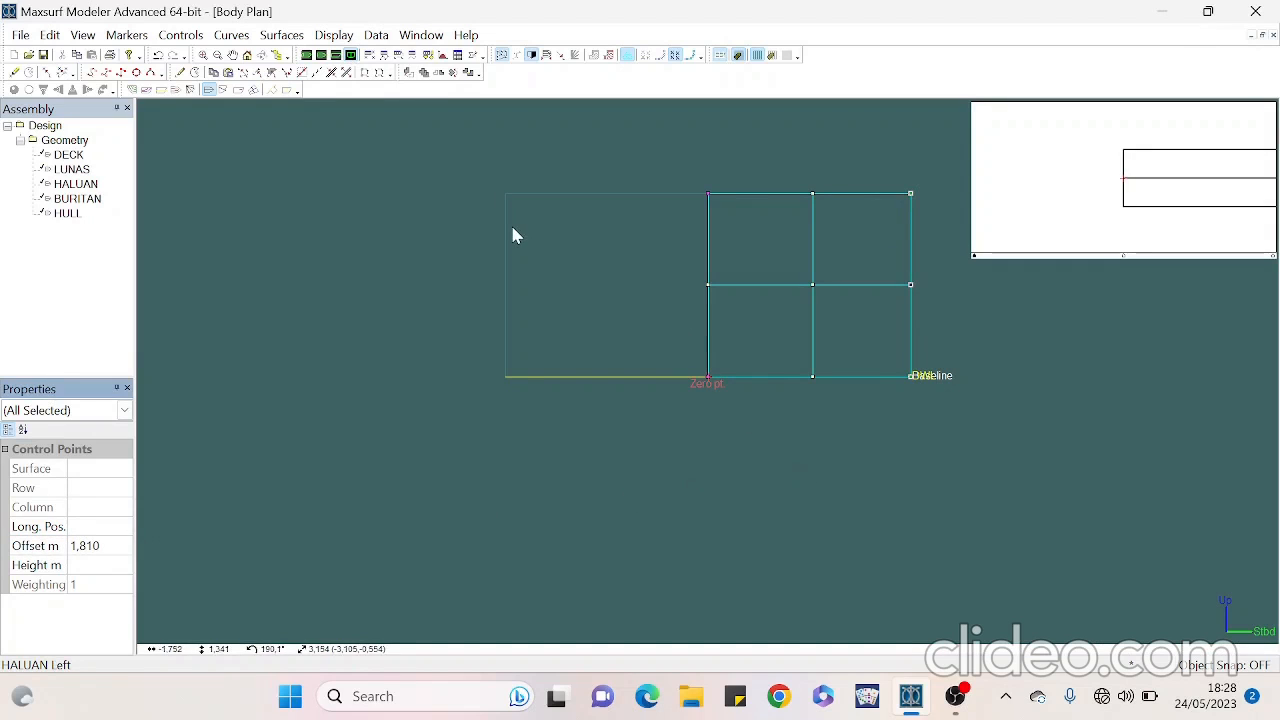
Examine the alignment of the surfaces' control points in the plan, profile, body plan and perspective views
{"action": "left_click", "coordinate": [321, 55]}
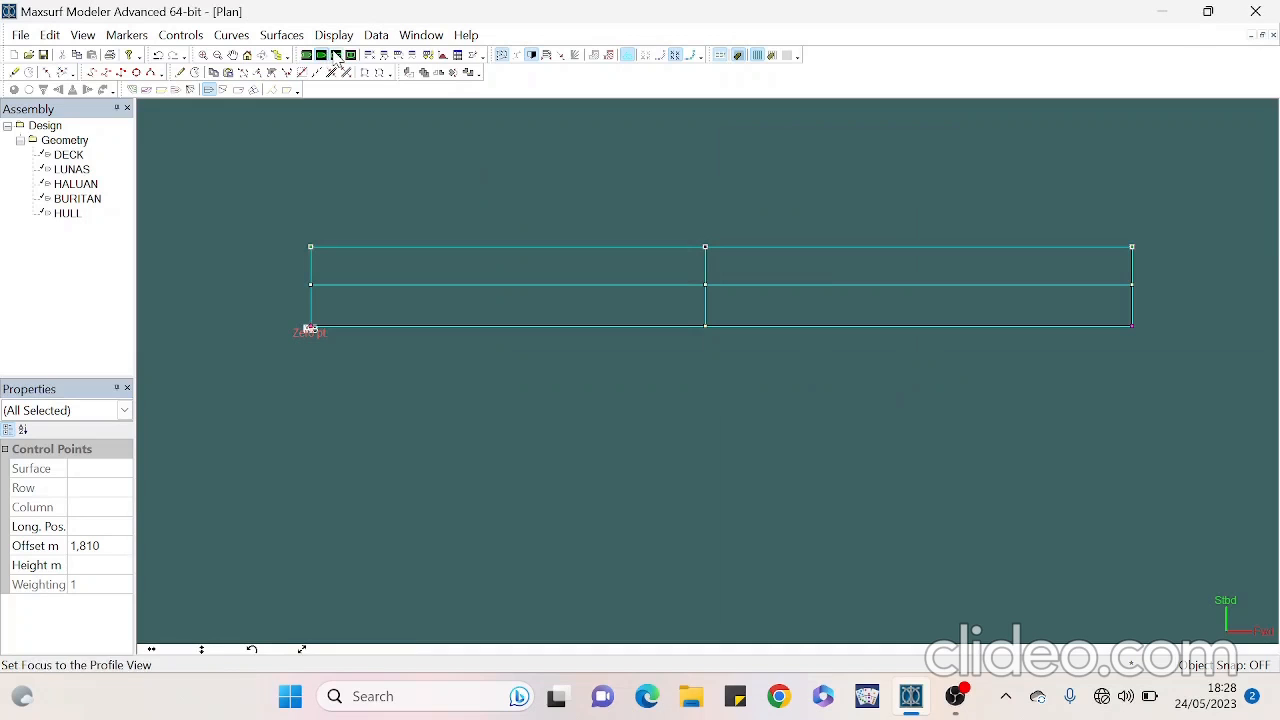
{"action": "left_click", "coordinate": [337, 56]}
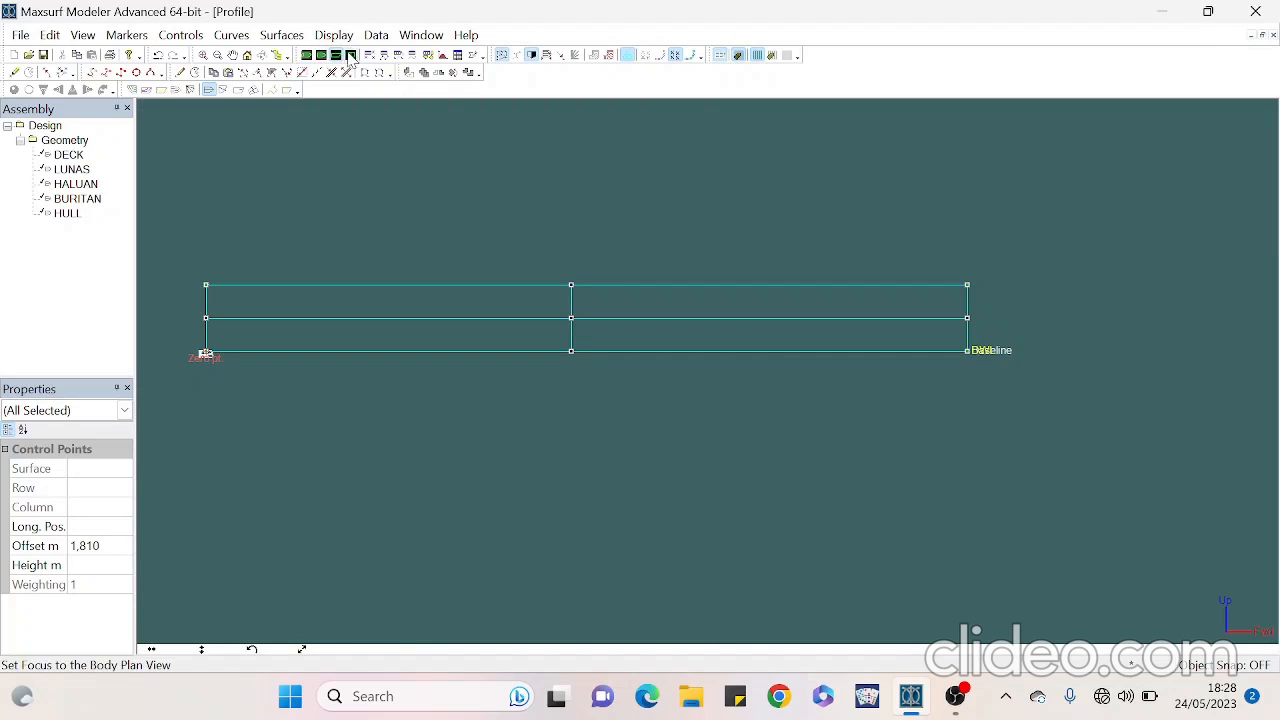
{"action": "left_click", "coordinate": [352, 56]}
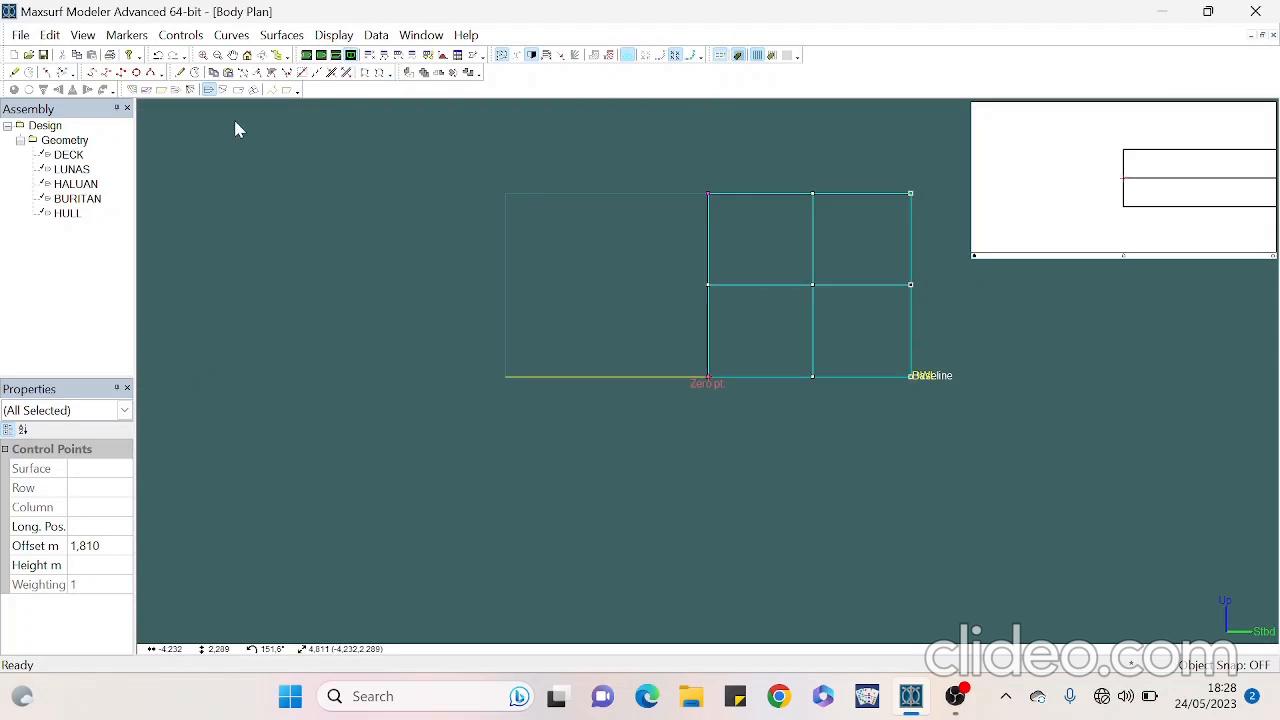
{"action": "left_click", "coordinate": [307, 57]}
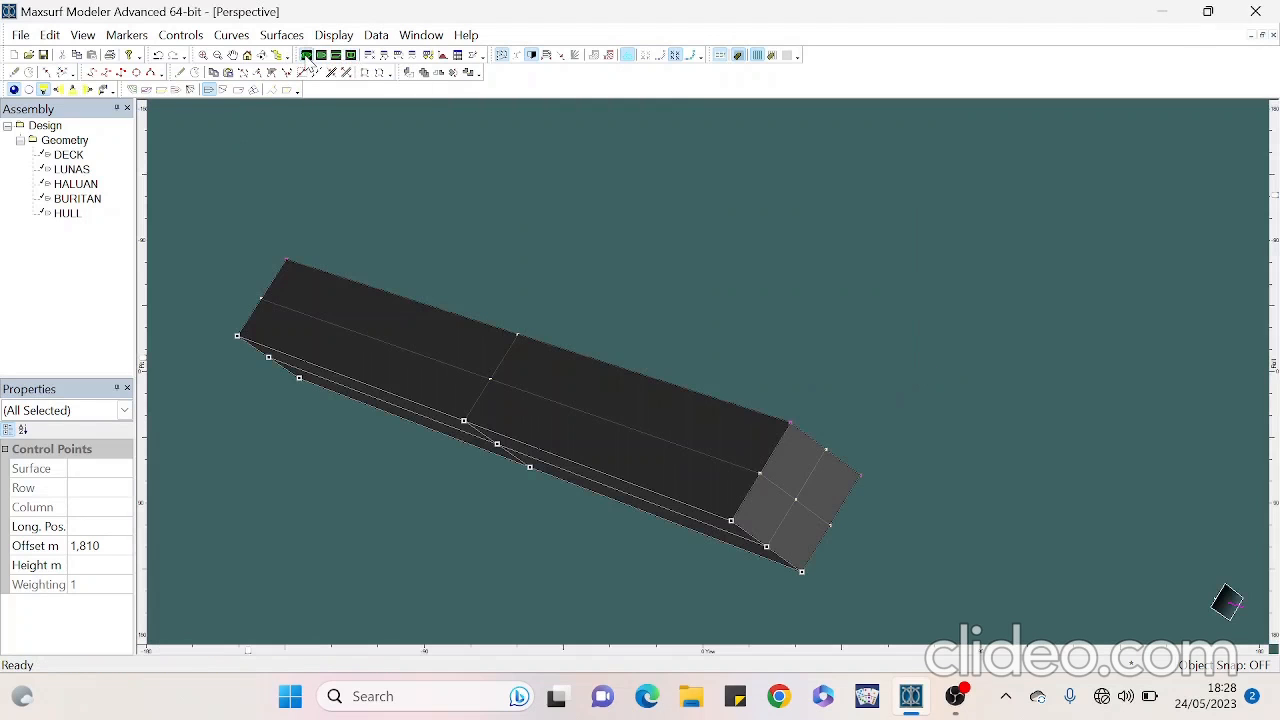
{"action": "scroll", "coordinate": [640, 355], "scroll_direction": "down", "scroll_amount": 3}
{"action": "scroll", "coordinate": [401, 496], "scroll_direction": "up", "scroll_amount": 3}
{"action": "scroll", "coordinate": [455, 438], "scroll_direction": "up", "scroll_amount": 1}
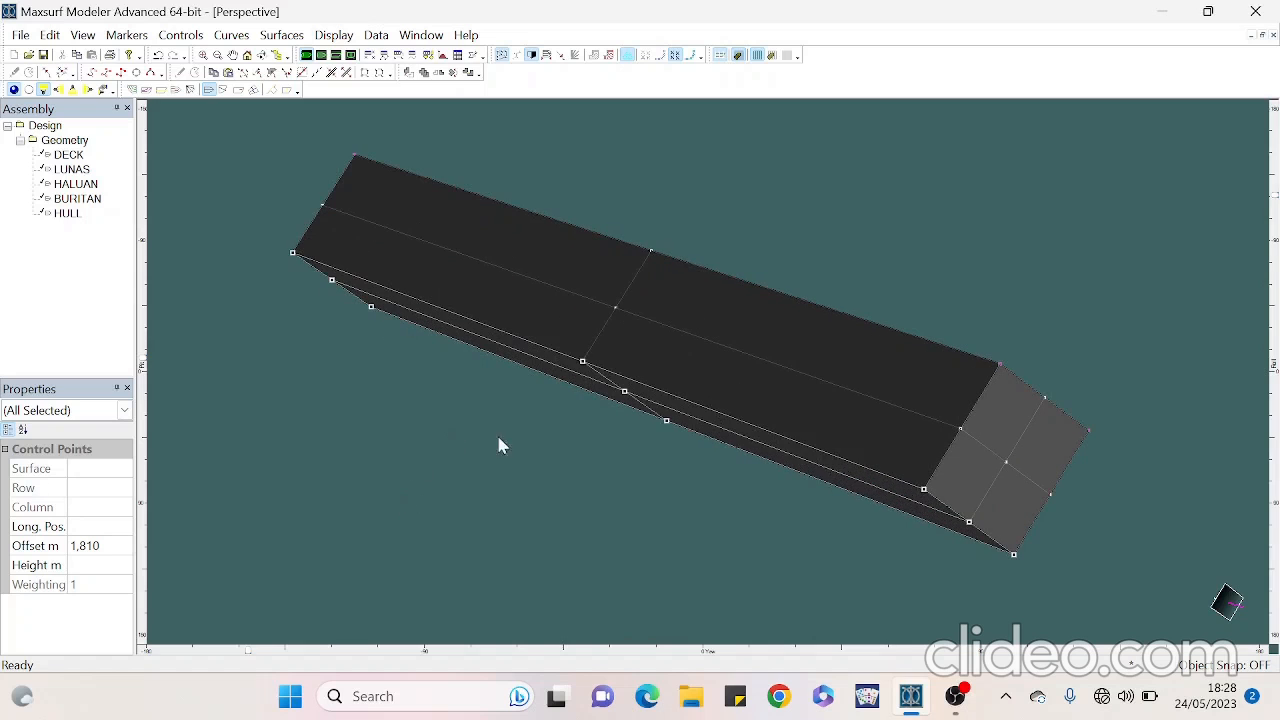
{"action": "left_click", "coordinate": [870, 535]}
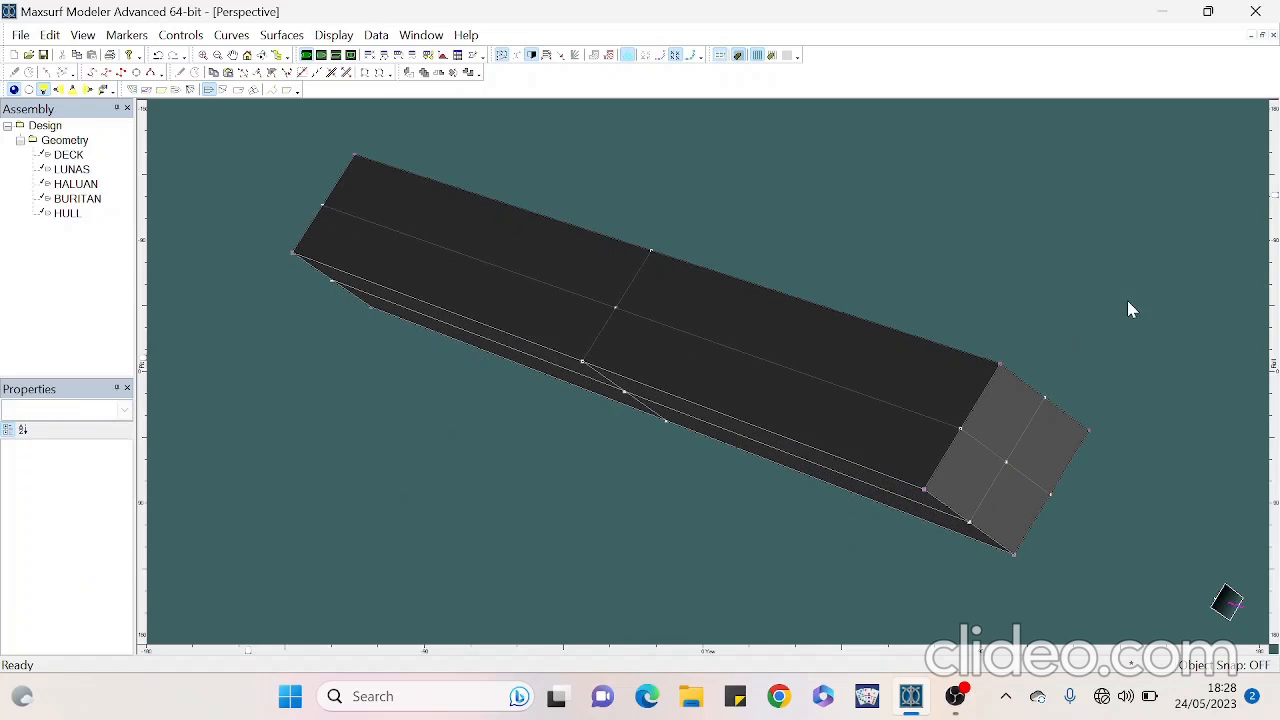
Bond the bottom, side and top edges of the end surface at longitudinal position 0 m to the adjoining surfaces
{"action": "left_click_drag", "start_coordinate": [1278, 236], "coordinate": [1277, 138]}
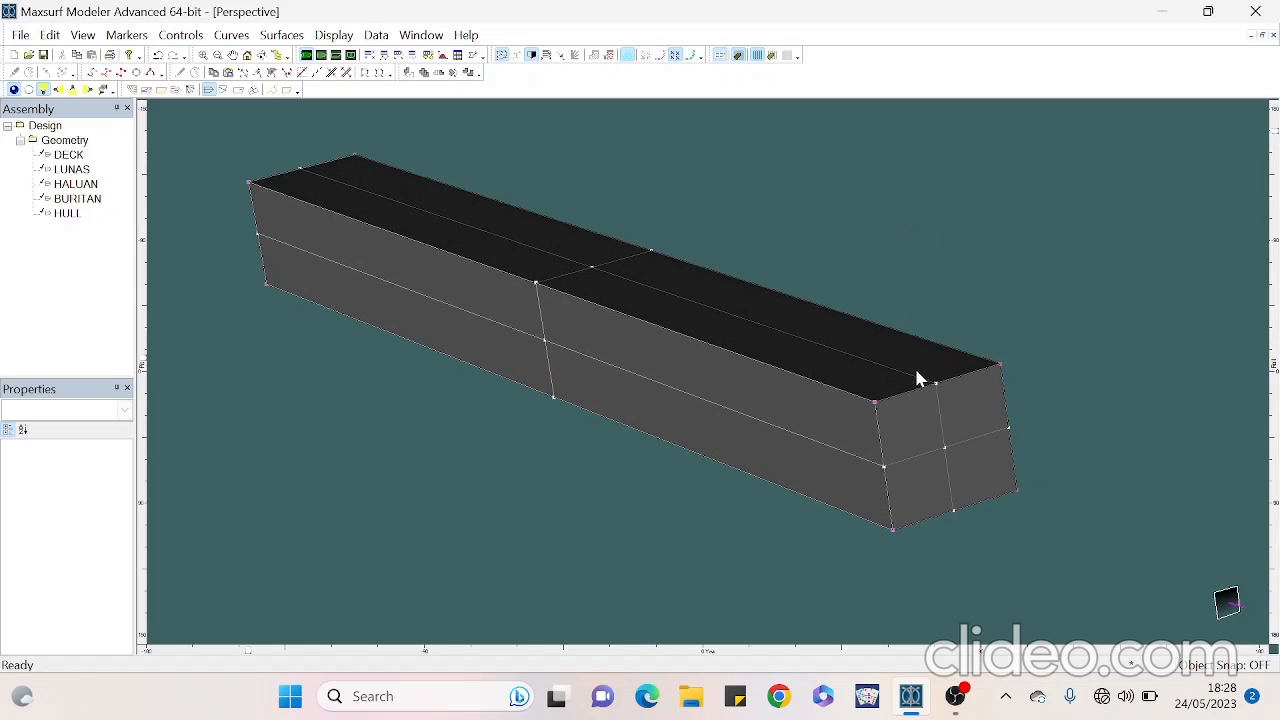
{"action": "left_click", "coordinate": [947, 397]}
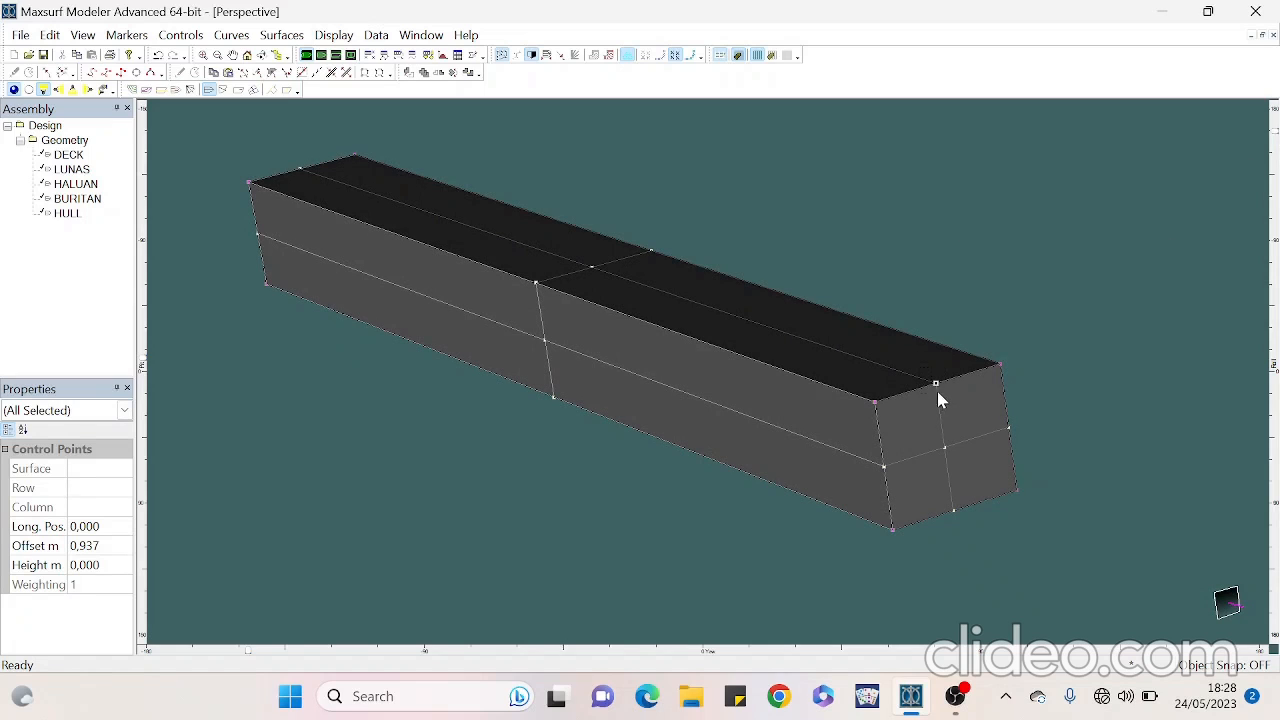
{"action": "left_click", "coordinate": [334, 77]}
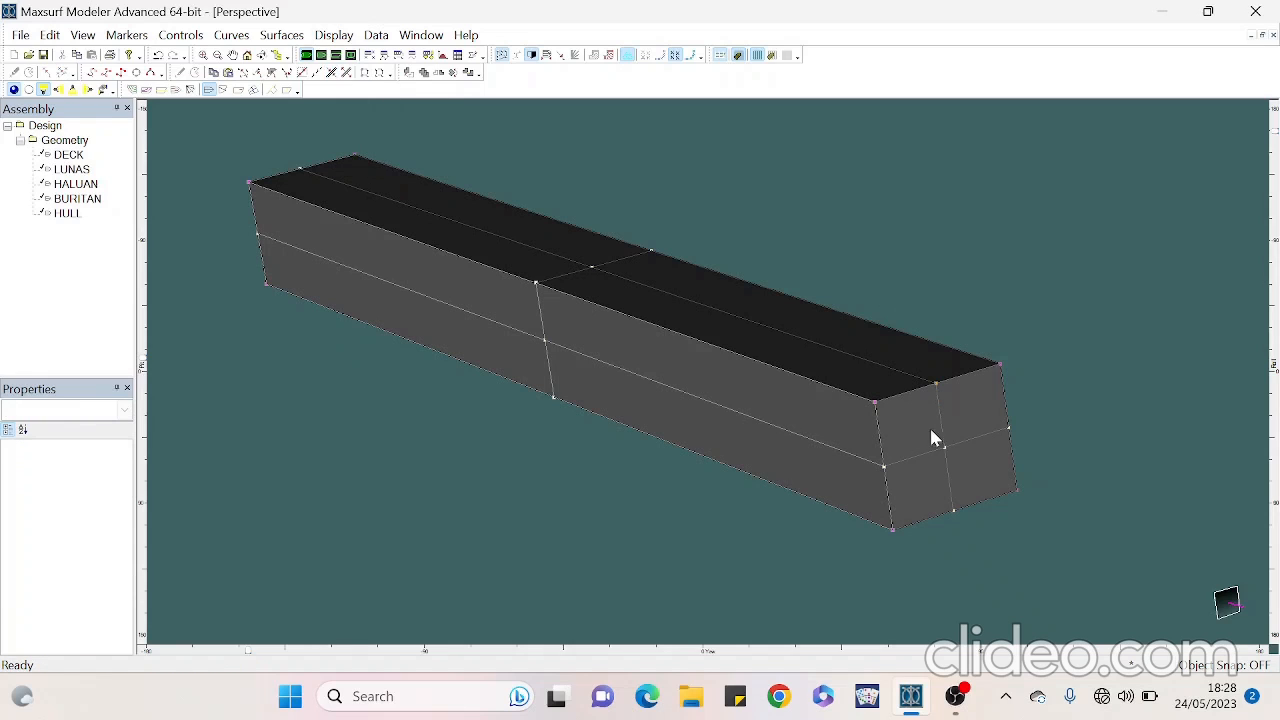
{"action": "left_click", "coordinate": [884, 467]}
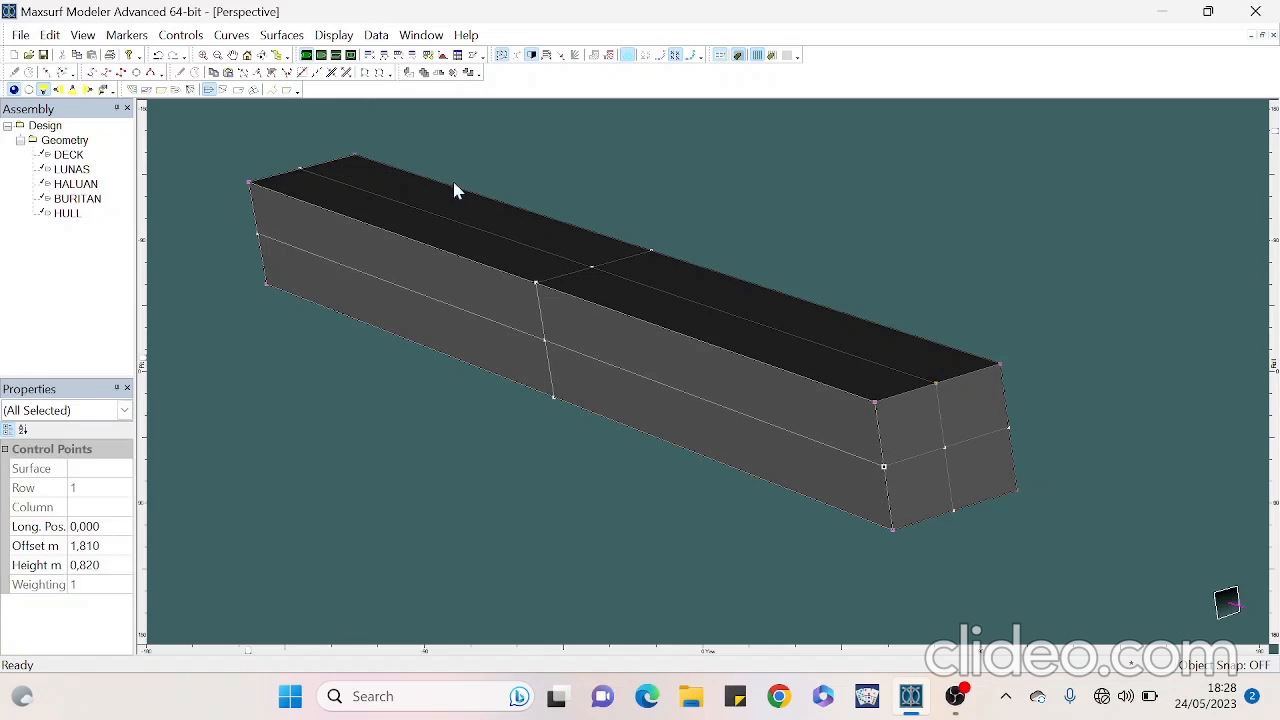
{"action": "left_click", "coordinate": [331, 72]}
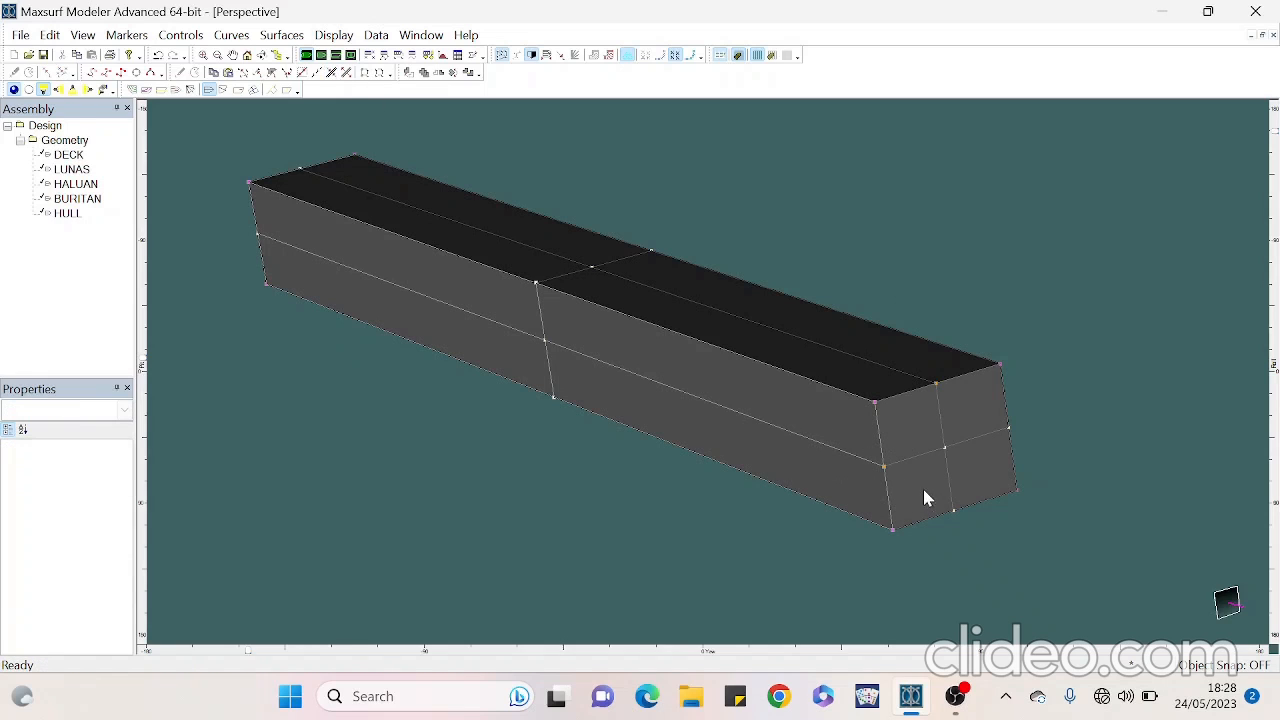
{"action": "left_click_drag", "start_coordinate": [969, 523], "coordinate": [969, 524]}
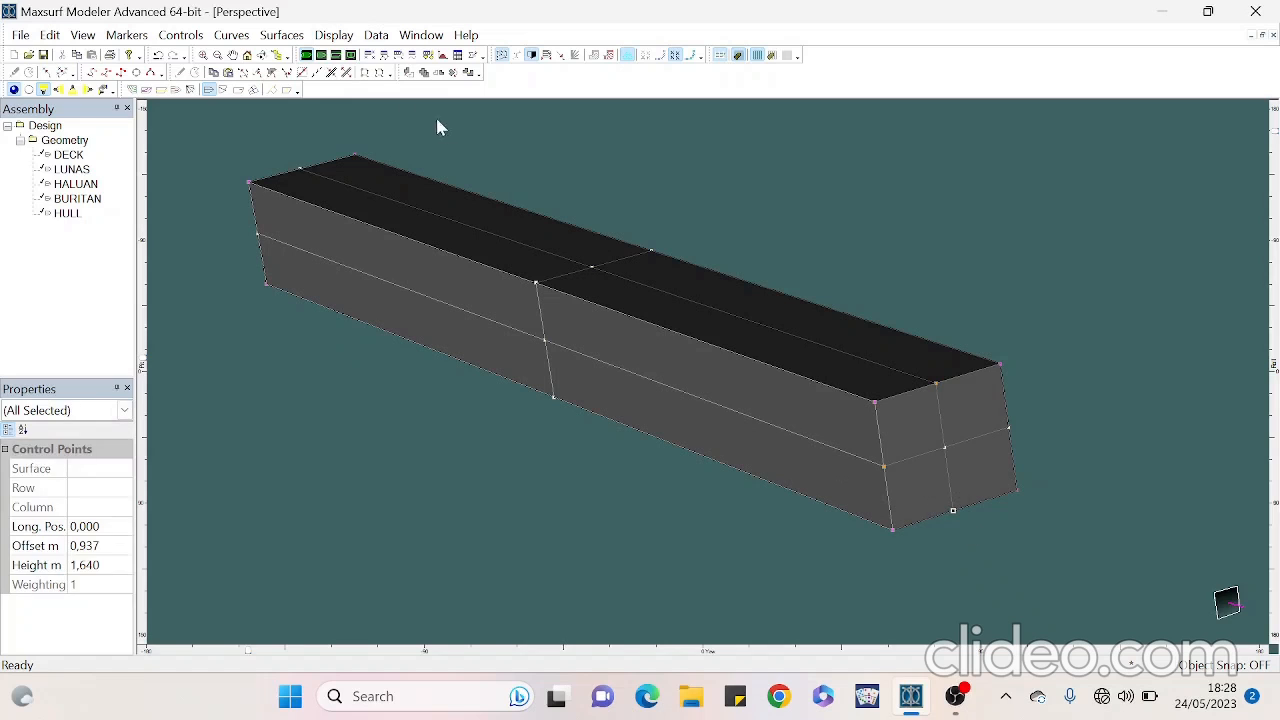
{"action": "left_click", "coordinate": [331, 72]}
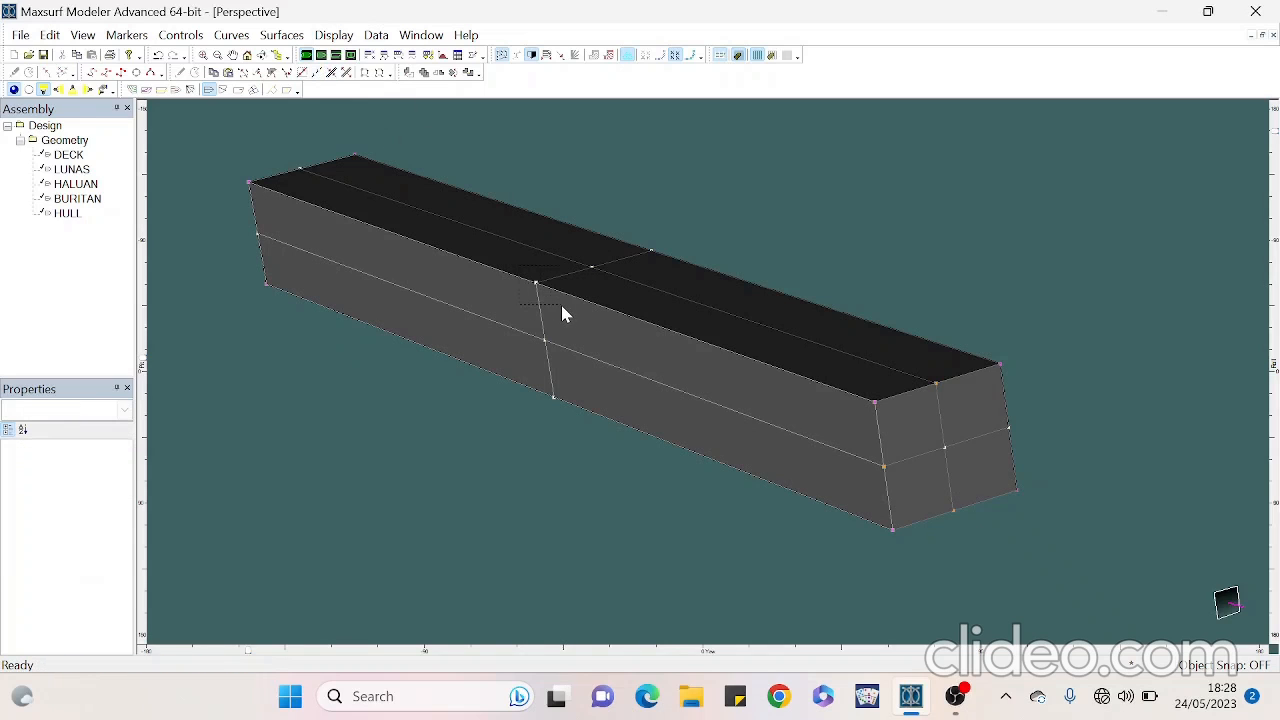
Bond HULL's long edges at heights 0 m and 1,64 m to the adjoining surfaces using their midlength control points
{"action": "left_click_drag", "start_coordinate": [561, 309], "coordinate": [558, 306]}
{"action": "left_click", "coordinate": [331, 72]}
{"action": "left_click_drag", "start_coordinate": [535, 390], "coordinate": [568, 420]}
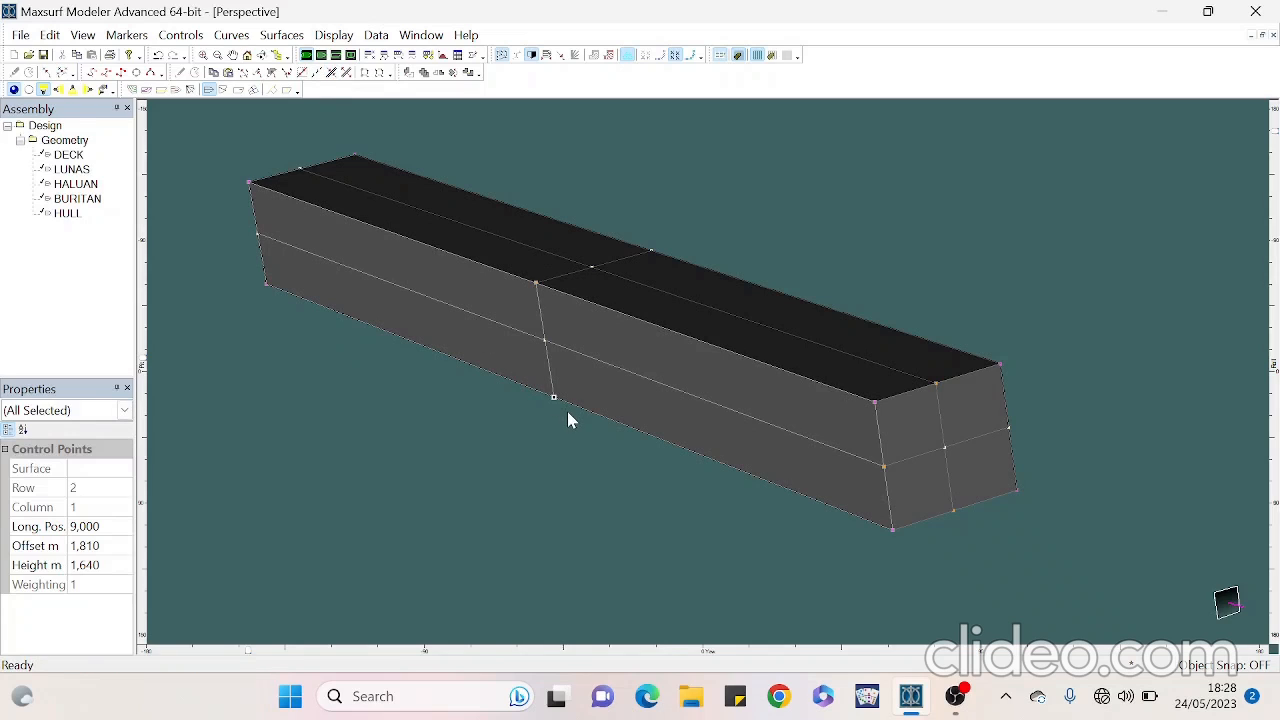
{"action": "left_click", "coordinate": [331, 72]}
Bond the bottom, side and top edges of the end surface at longitudinal position 18,74 m to the adjoining surfaces
{"action": "left_click_drag", "start_coordinate": [298, 163], "coordinate": [316, 175]}
{"action": "left_click", "coordinate": [331, 73]}
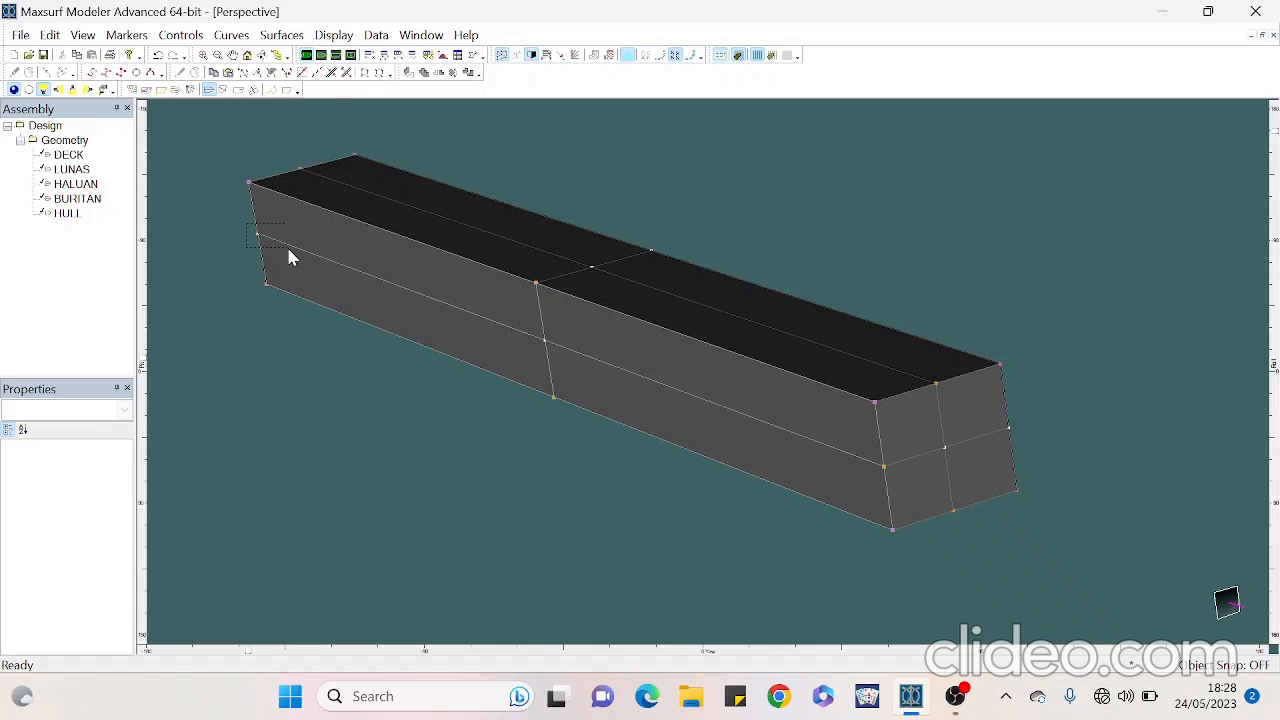
{"action": "left_click_drag", "start_coordinate": [288, 258], "coordinate": [289, 259]}
{"action": "left_click", "coordinate": [331, 72]}
{"action": "left_click_drag", "start_coordinate": [1276, 138], "coordinate": [1270, 294]}
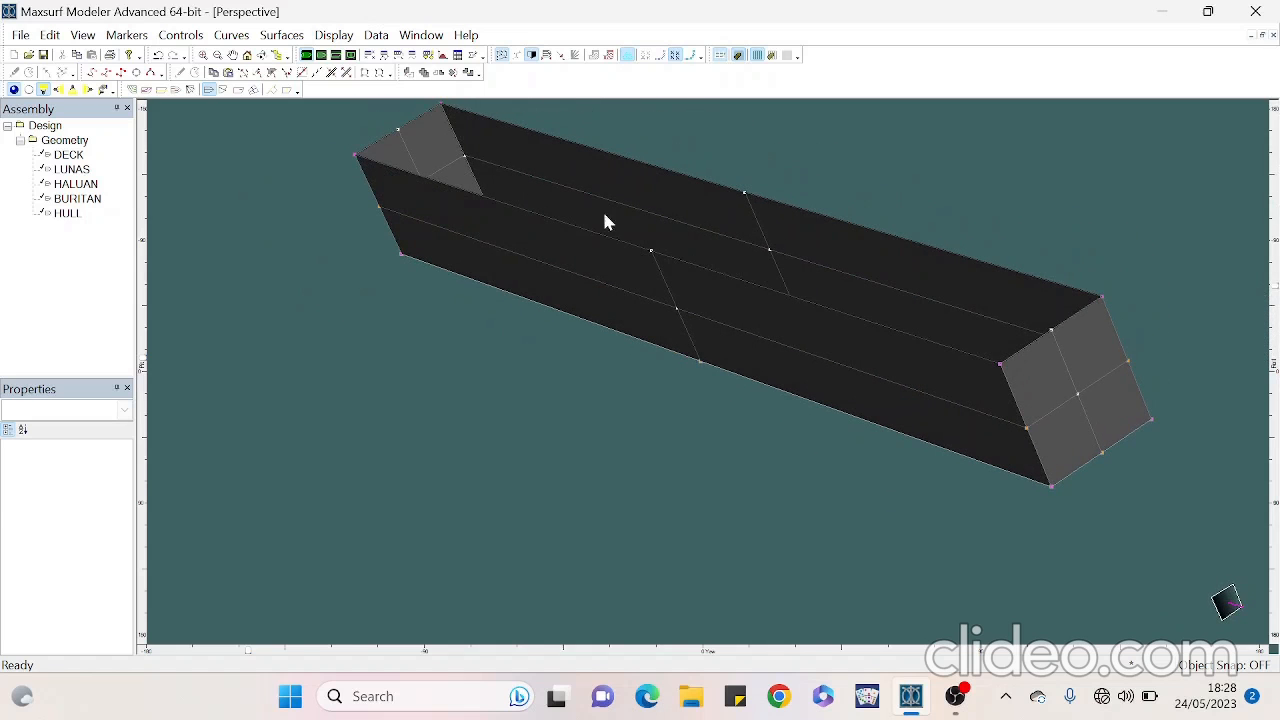
{"action": "left_click_drag", "start_coordinate": [496, 170], "coordinate": [496, 170]}
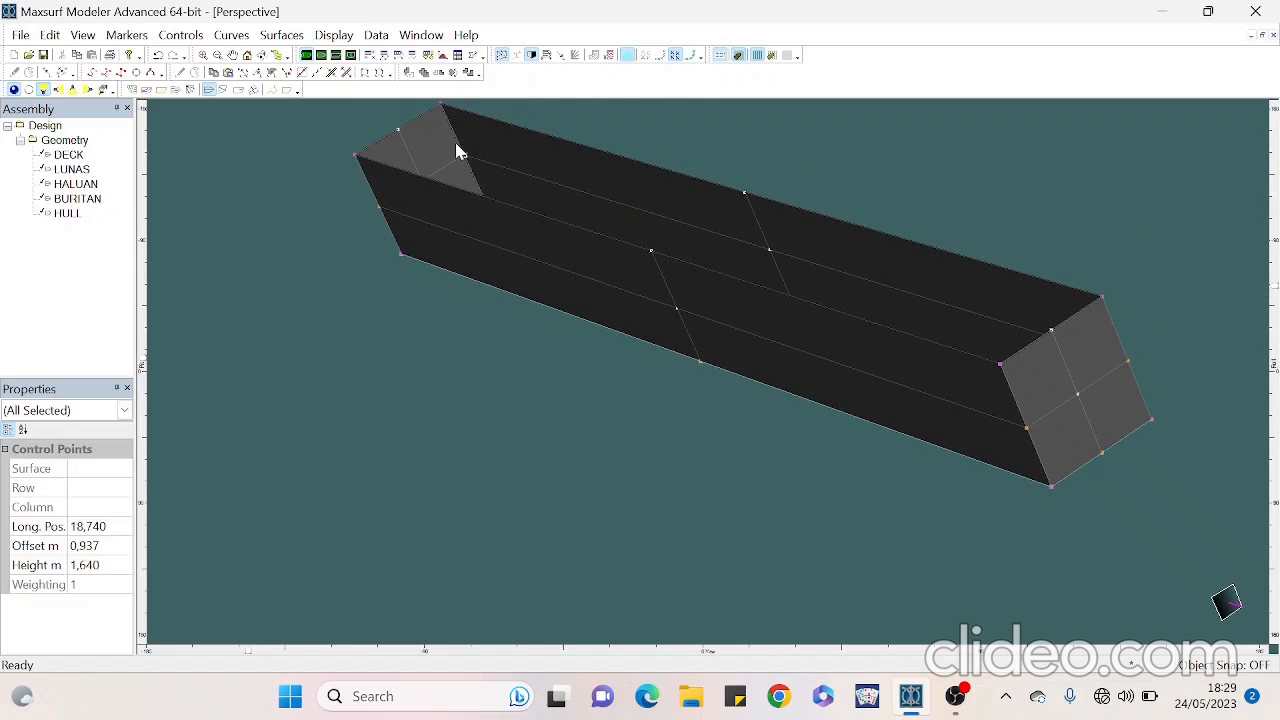
{"action": "left_click", "coordinate": [331, 74]}
Examine the bonded hull box from different distances and angles in the perspective view
{"action": "scroll", "coordinate": [789, 200], "scroll_direction": "up", "scroll_amount": 2}
{"action": "scroll", "coordinate": [803, 180], "scroll_direction": "down", "scroll_amount": 4}
{"action": "scroll", "coordinate": [797, 176], "scroll_direction": "up", "scroll_amount": 3}
{"action": "scroll", "coordinate": [880, 590], "scroll_direction": "down", "scroll_amount": 2}
{"action": "scroll", "coordinate": [881, 590], "scroll_direction": "down", "scroll_amount": 1}
{"action": "scroll", "coordinate": [870, 286], "scroll_direction": "up", "scroll_amount": 1}
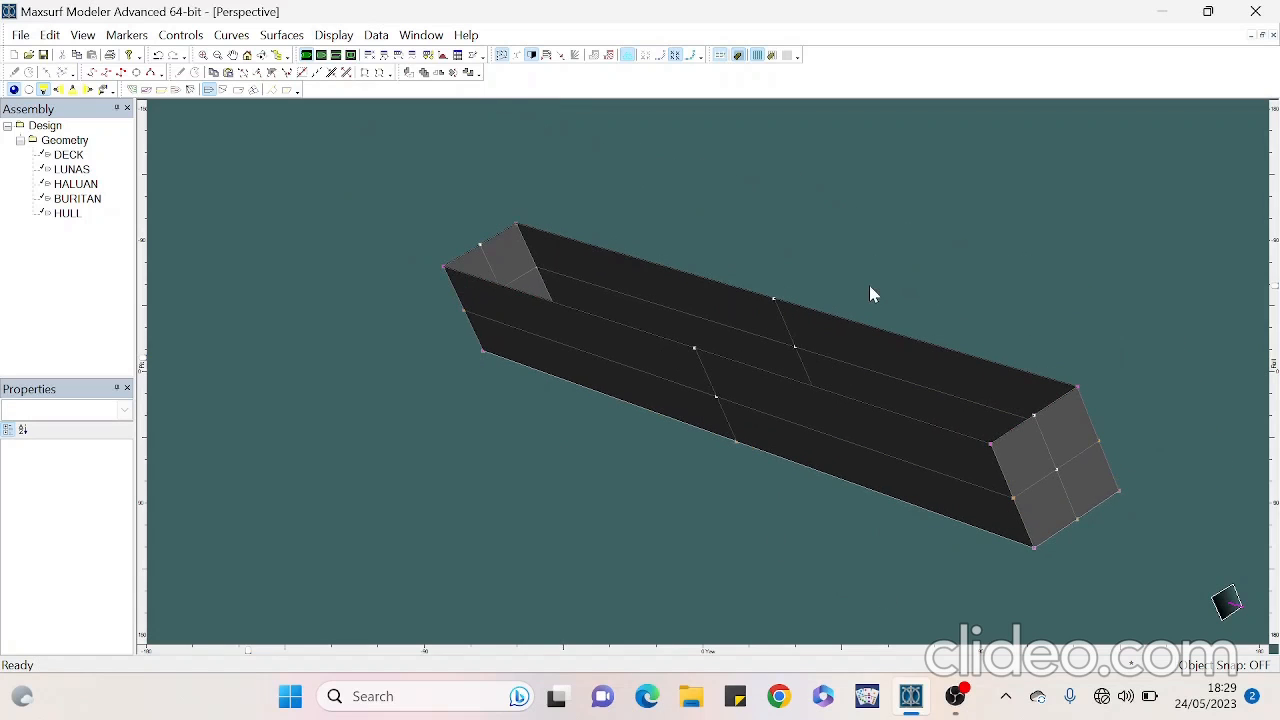
{"action": "scroll", "coordinate": [1140, 520], "scroll_direction": "up", "scroll_amount": 1}
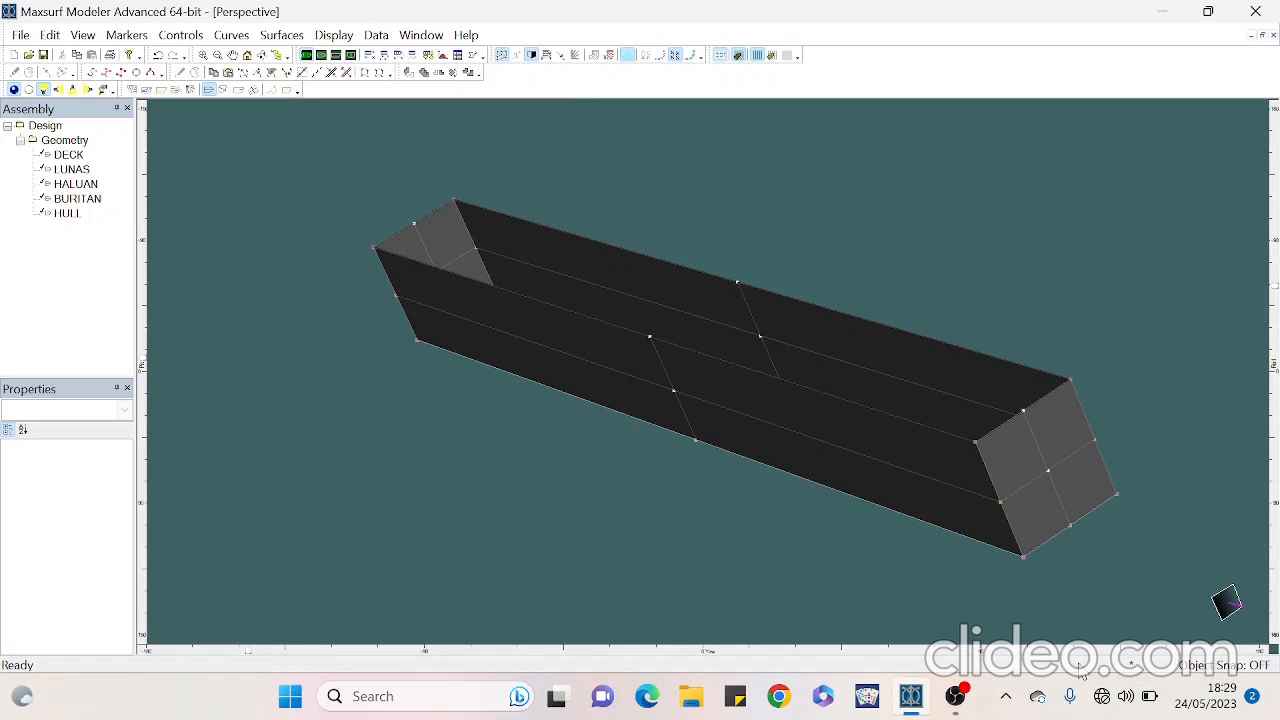
{"action": "left_click_drag", "start_coordinate": [249, 651], "coordinate": [199, 650]}
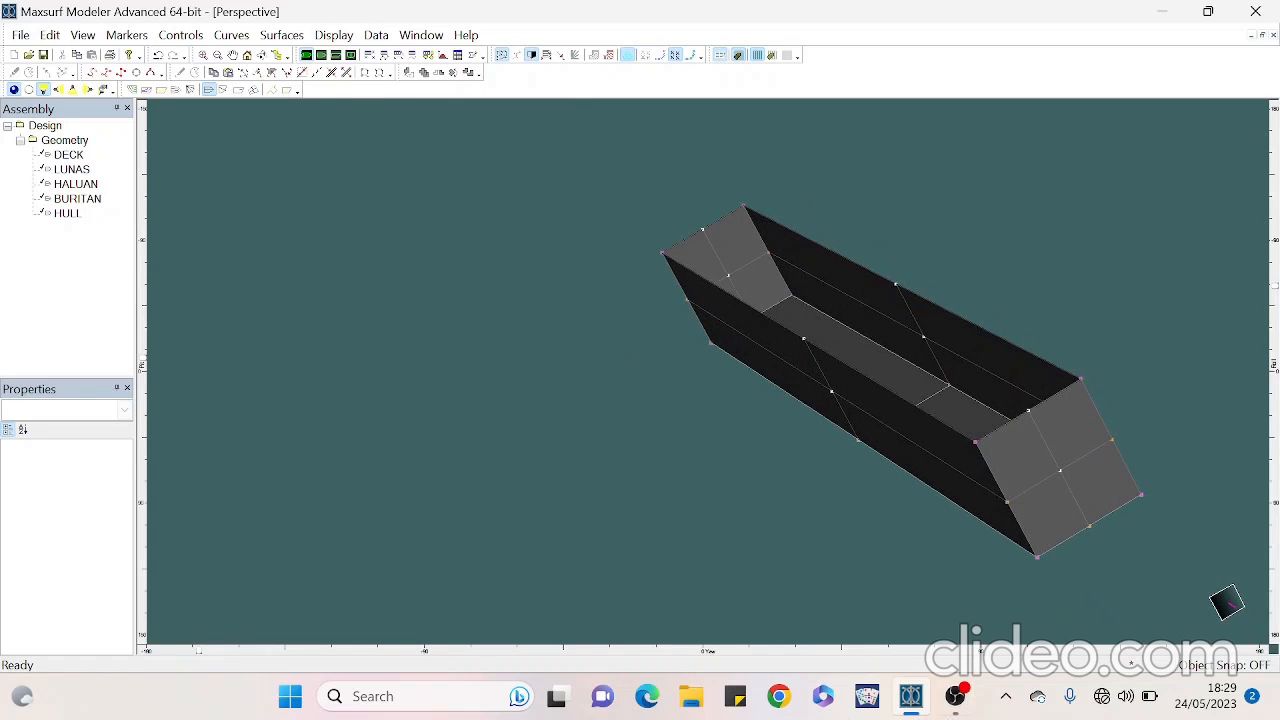
{"action": "left_click", "coordinate": [955, 696]}
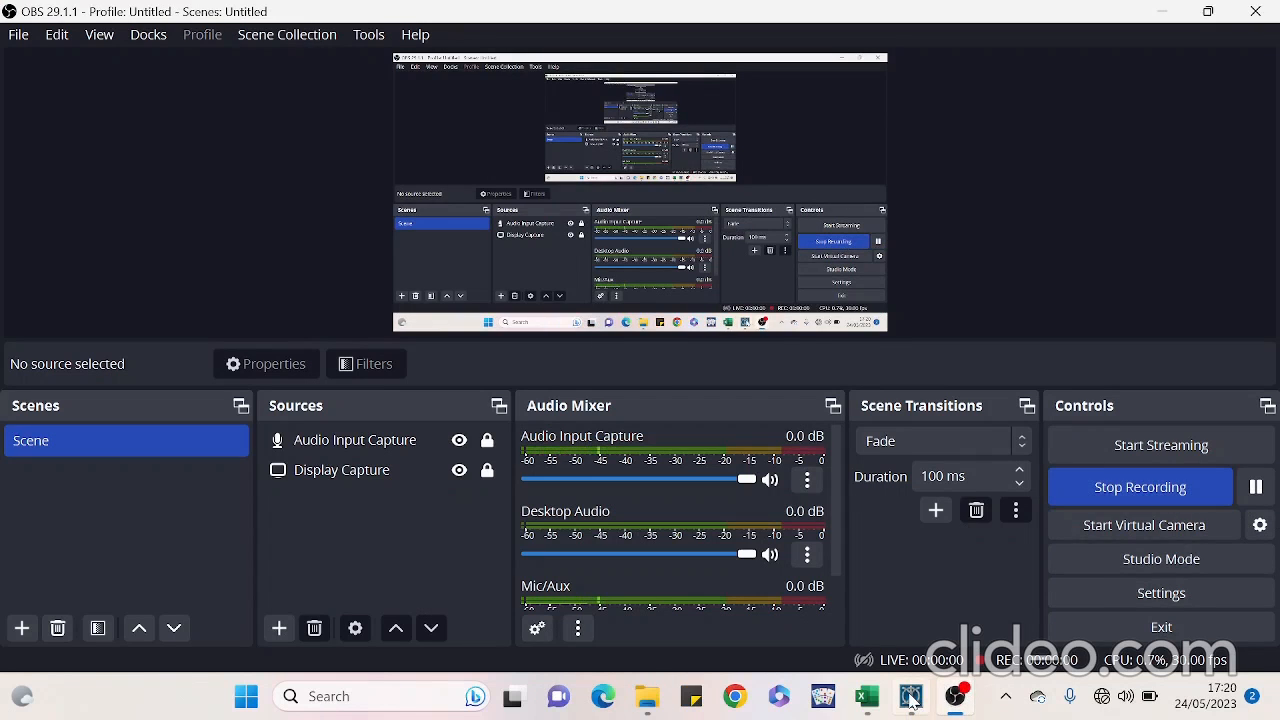
{"action": "left_click", "coordinate": [910, 696]}
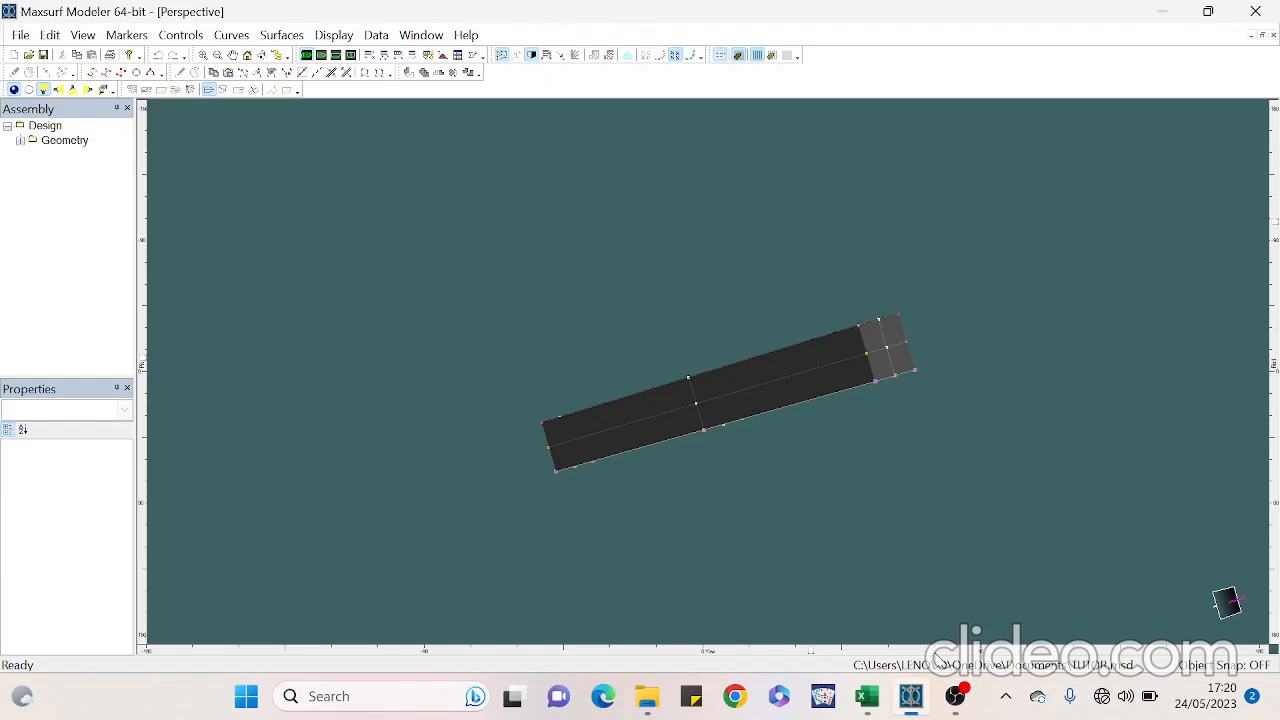
Add 18 sections to the design grid
{"action": "mouse_move", "coordinate": [1275, 230]}
{"action": "left_mouse_down"}
{"action": "mouse_move", "coordinate": [1275, 370]}
{"action": "mouse_move", "coordinate": [1273, 145]}
{"action": "mouse_move", "coordinate": [1275, 357]}
{"action": "mouse_move", "coordinate": [1276, 240]}
{"action": "left_mouse_up"}
{"action": "left_click", "coordinate": [334, 35]}
{"action": "left_click", "coordinate": [399, 104]}
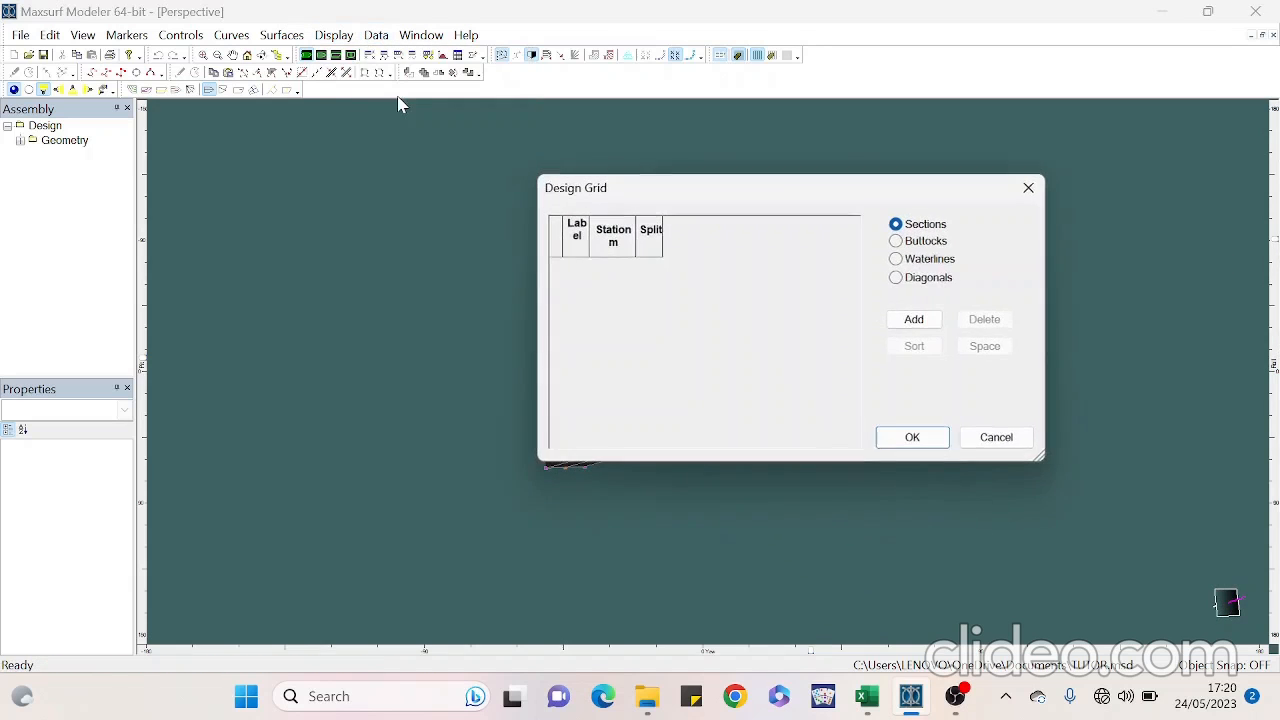
{"action": "left_click", "coordinate": [925, 330]}
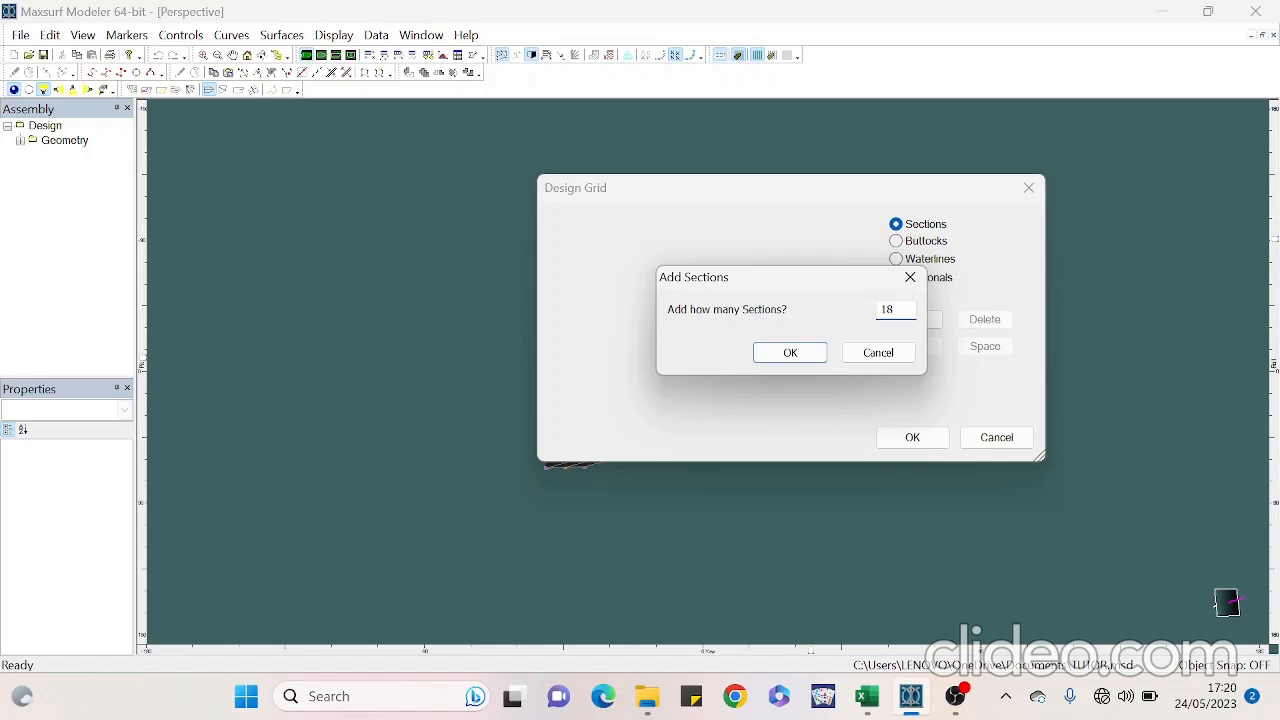
{"action": "type", "text": "0"}
{"action": "left_click", "coordinate": [812, 354]}
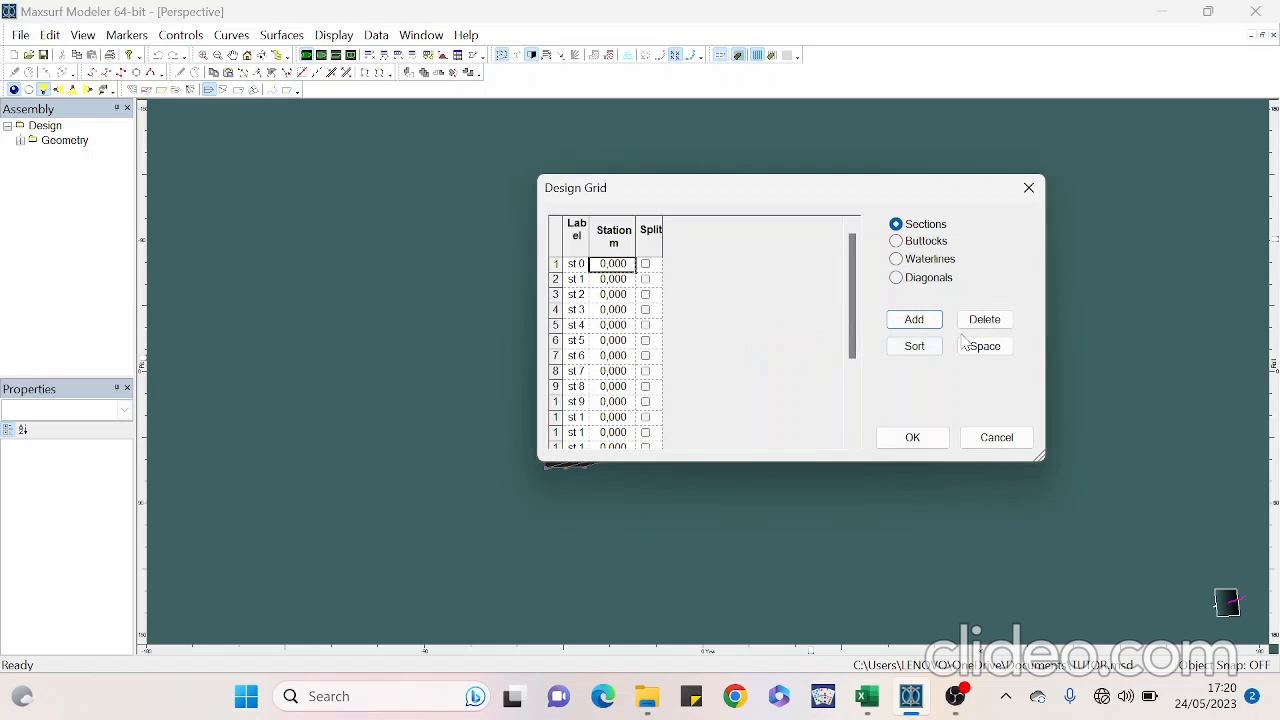
Space design grid stations 1 through 19 in steps of 1 m starting from 0 m
{"action": "left_click", "coordinate": [985, 346]}
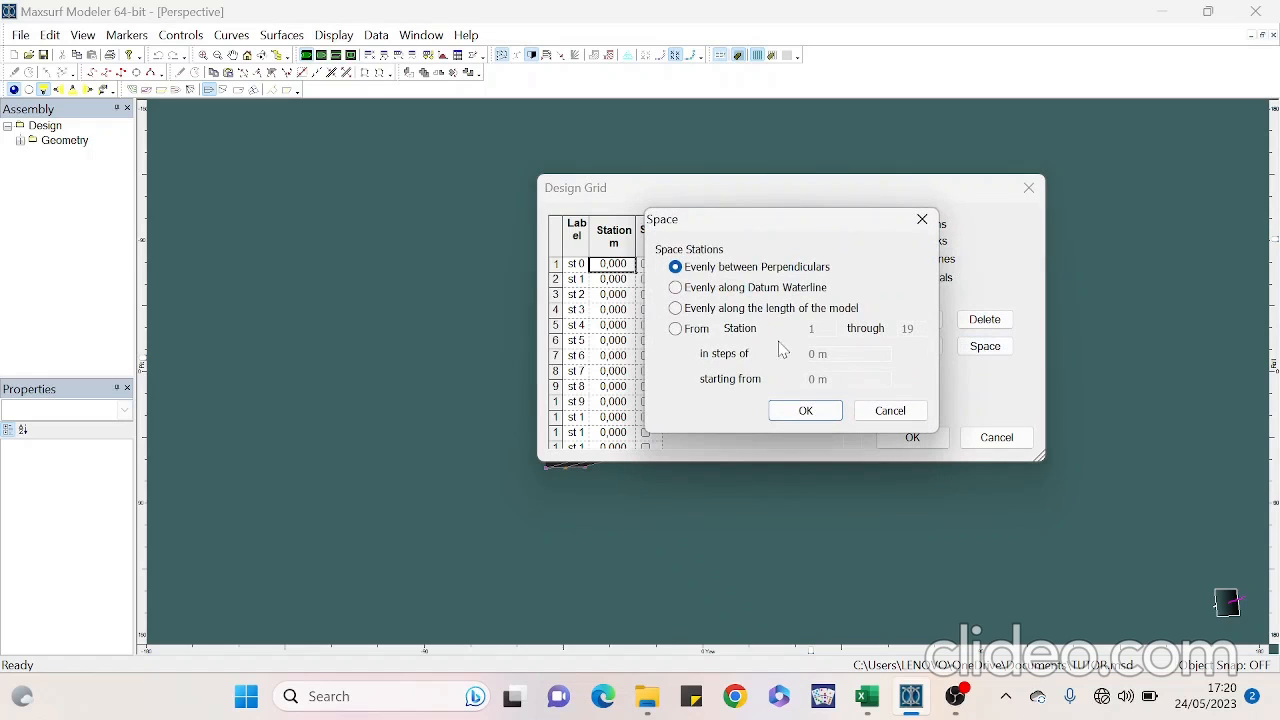
{"action": "left_click", "coordinate": [680, 330]}
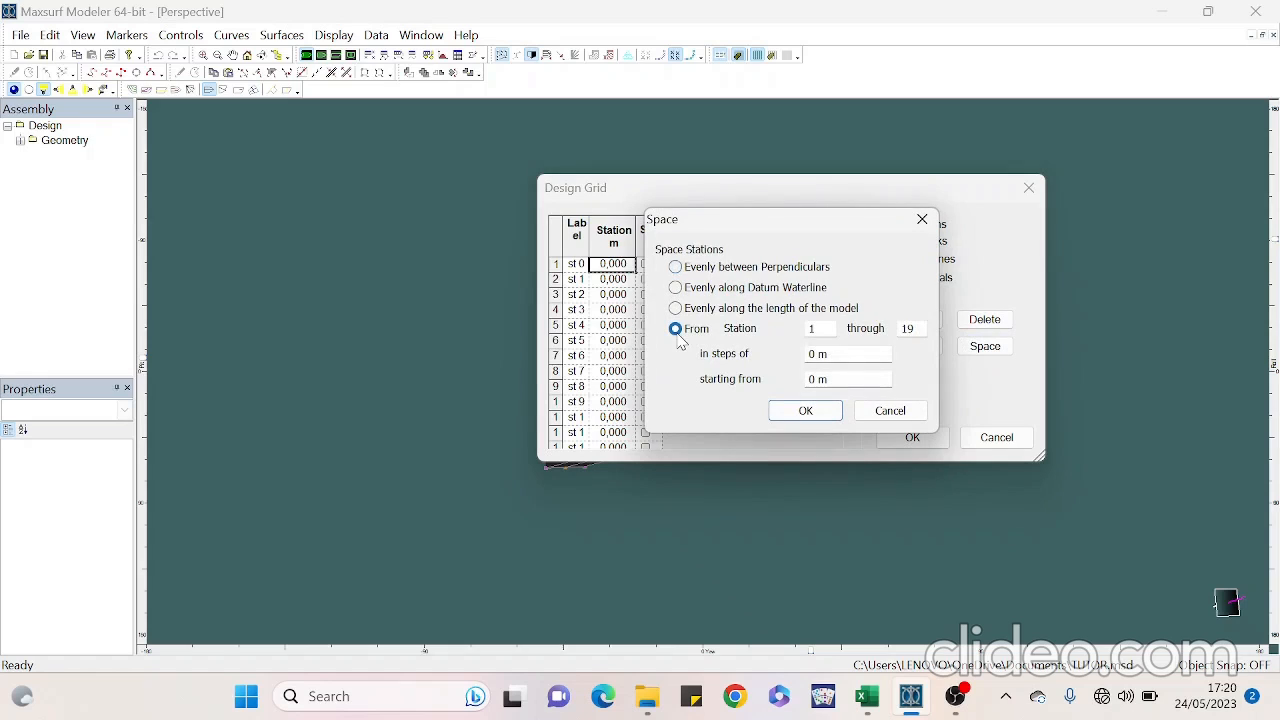
{"action": "left_click", "coordinate": [811, 356]}
{"action": "left_click", "coordinate": [805, 410]}
Add 2 buttocks to the design grid and space them evenly across the width of the model
{"action": "left_click", "coordinate": [924, 243]}
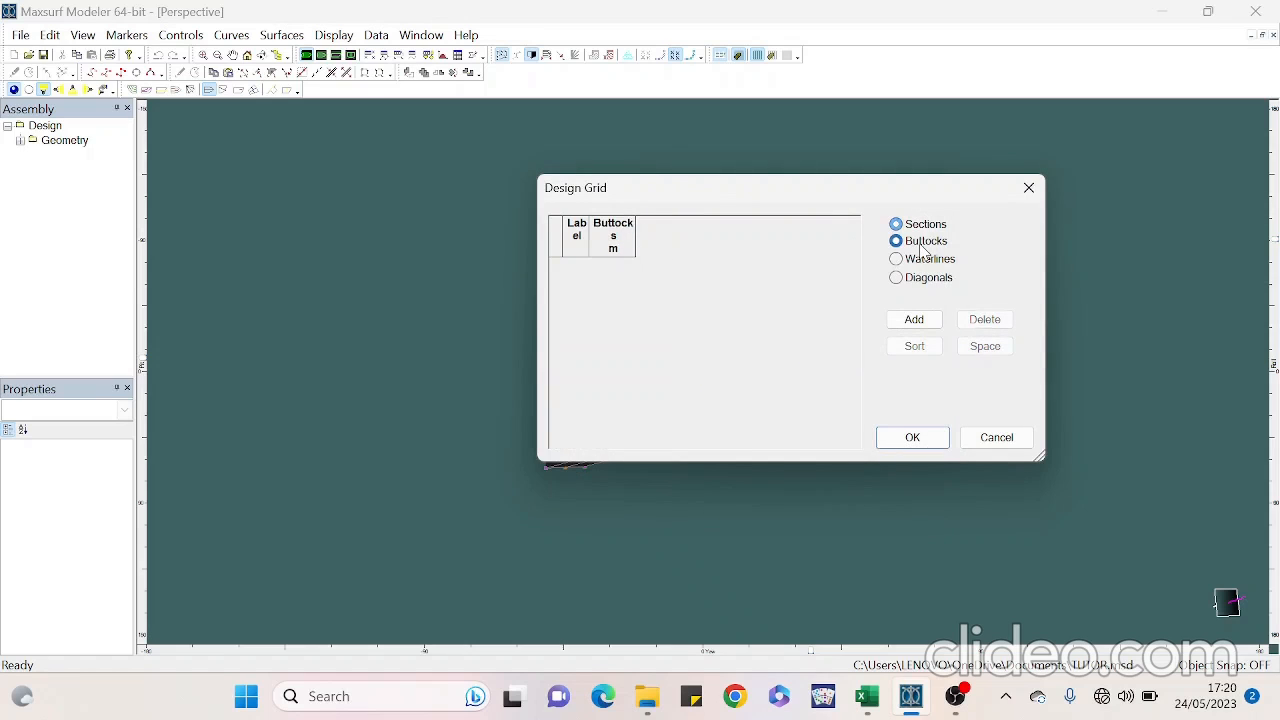
{"action": "left_click", "coordinate": [914, 320]}
{"action": "type", "text": "2"}
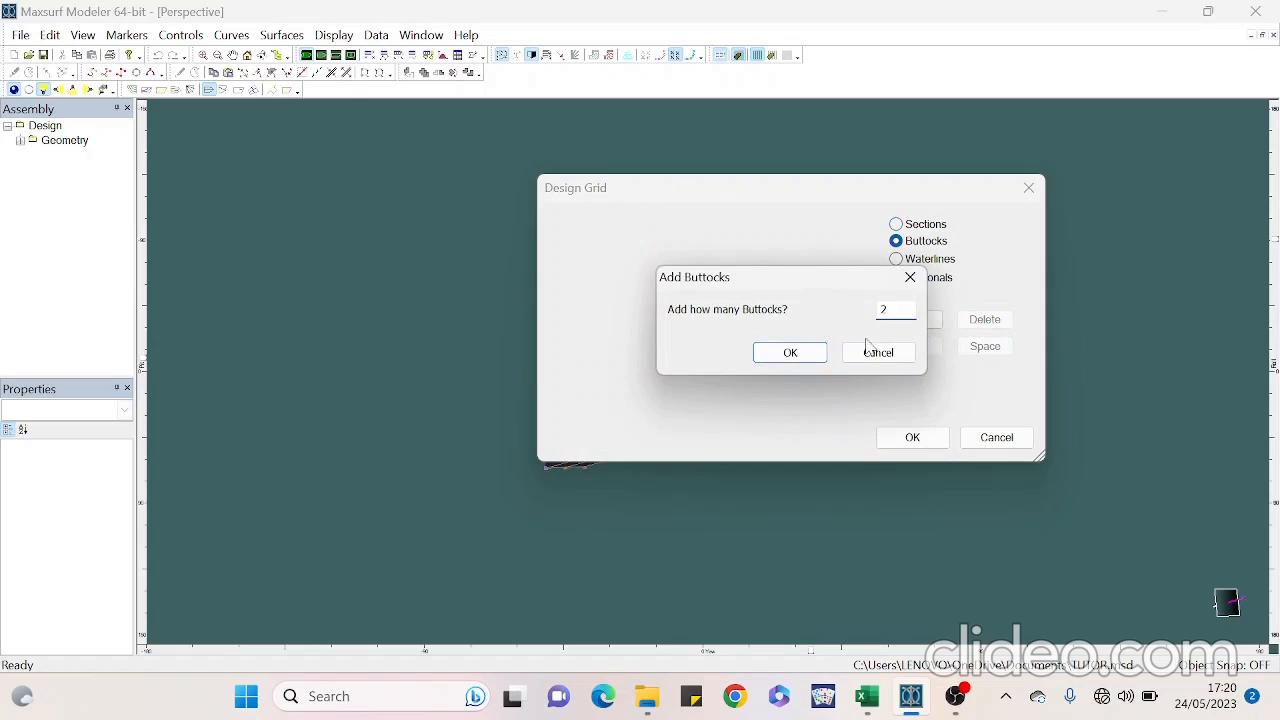
{"action": "left_click", "coordinate": [790, 352]}
{"action": "left_click", "coordinate": [982, 352]}
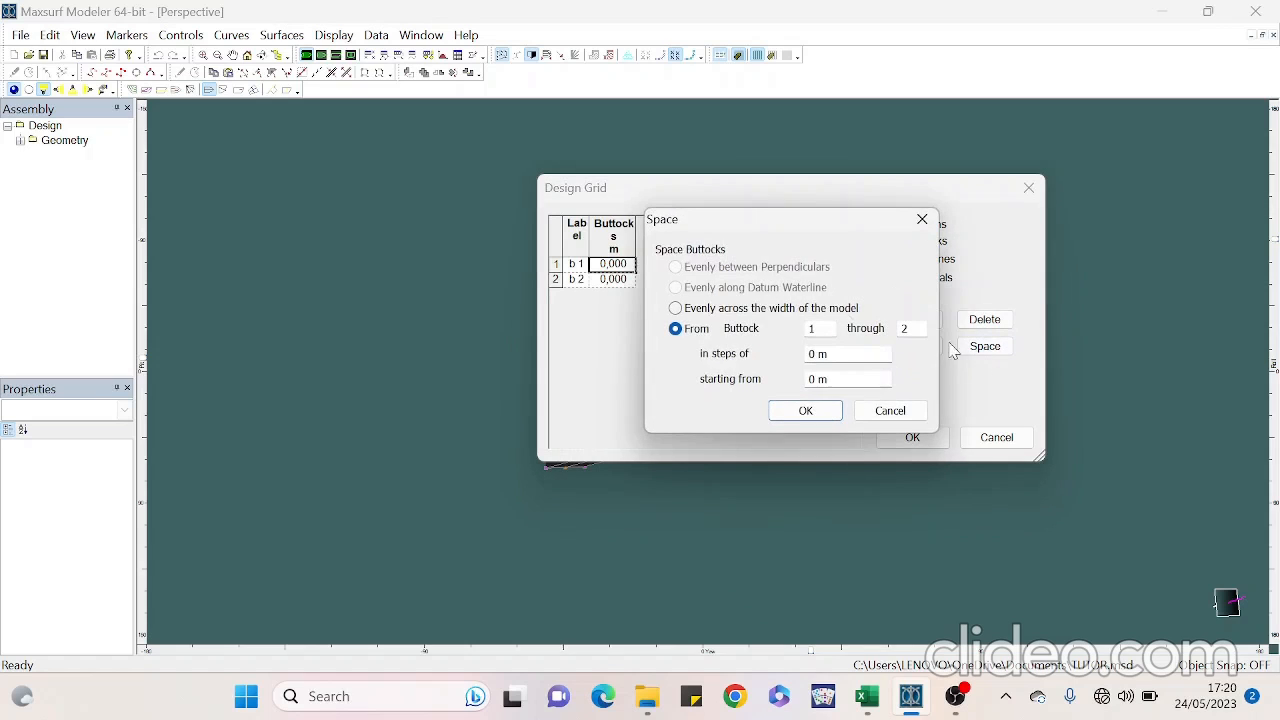
{"action": "left_click", "coordinate": [676, 310]}
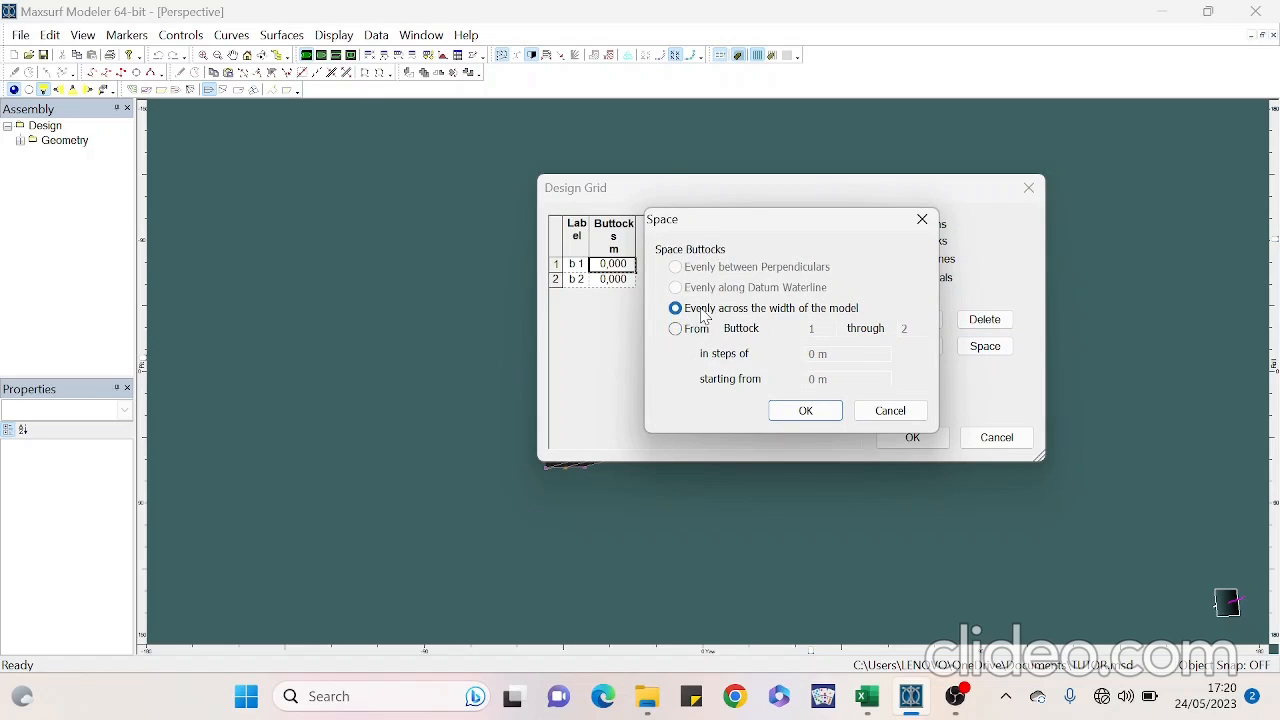
{"action": "left_click", "coordinate": [805, 410]}
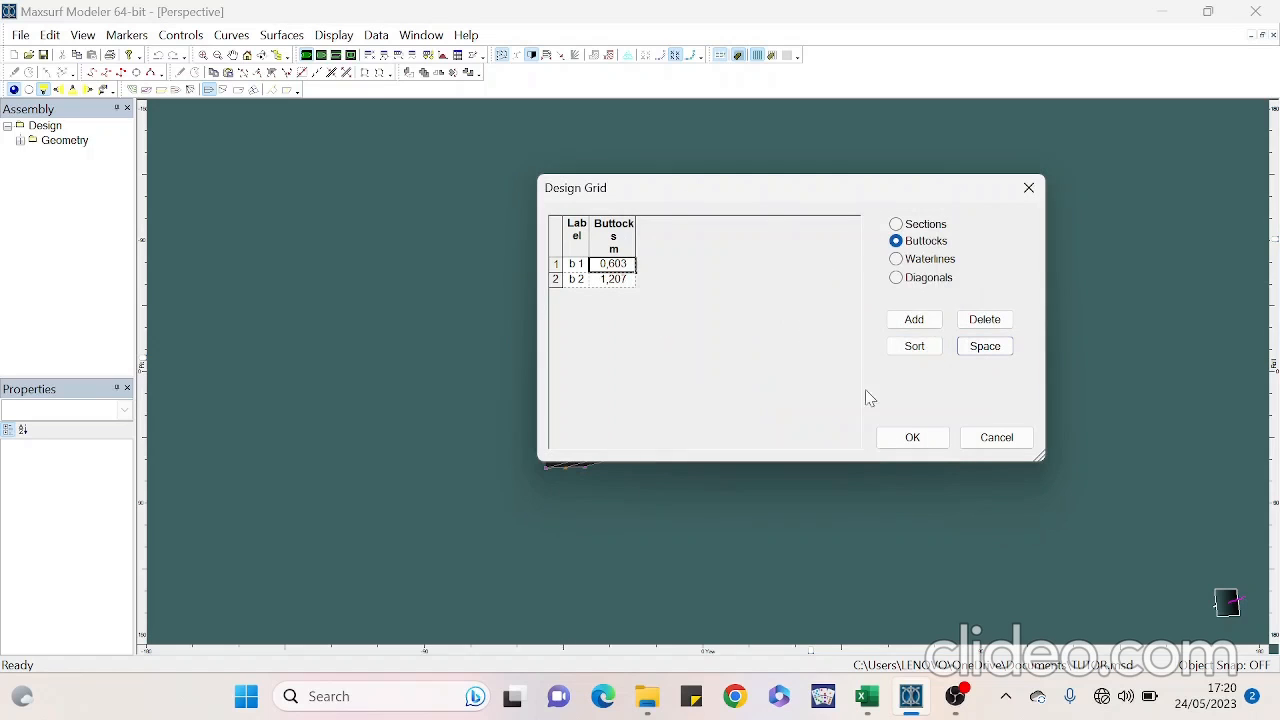
Add 6 waterlines to the design grid
{"action": "left_click", "coordinate": [916, 266]}
{"action": "left_click", "coordinate": [930, 324]}
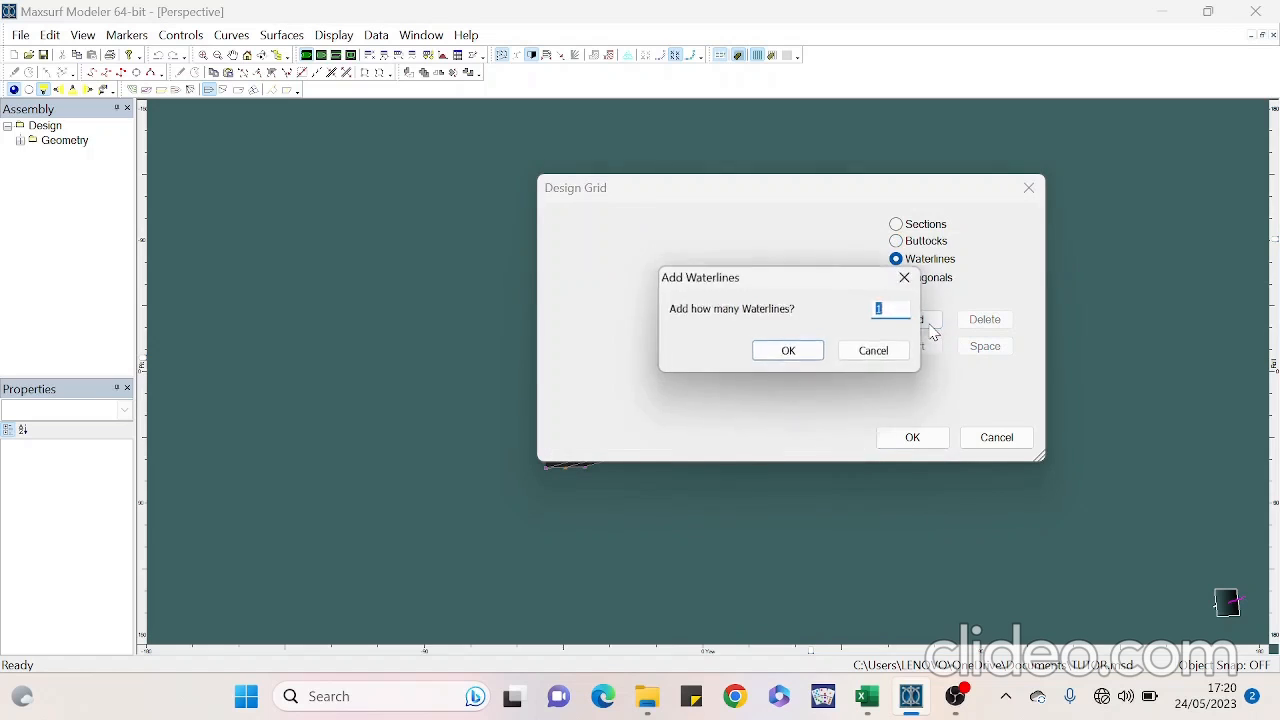
{"action": "type", "text": "6"}
{"action": "left_click", "coordinate": [790, 354]}
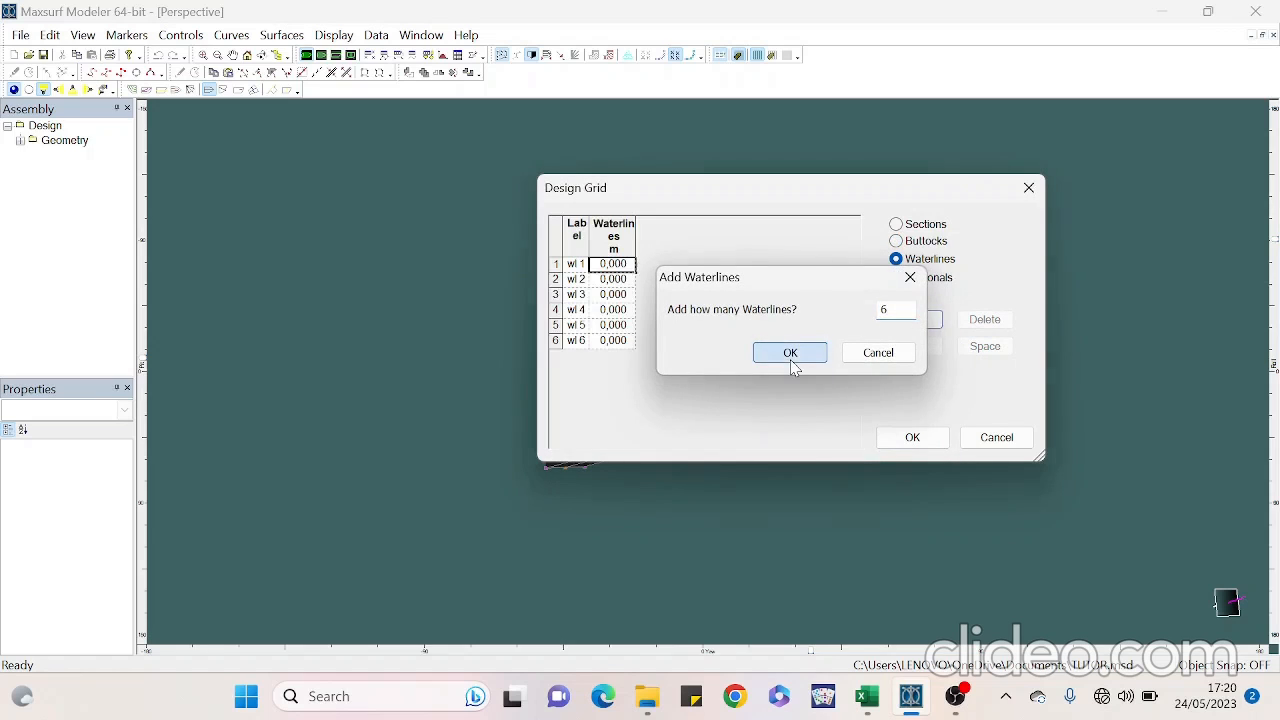
Relabel the six waterlines in order as wl 0, wl 1, wl 2, wl 3, wl 4 and wl 5
{"action": "left_click", "coordinate": [585, 265]}
{"action": "left_click", "coordinate": [586, 264]}
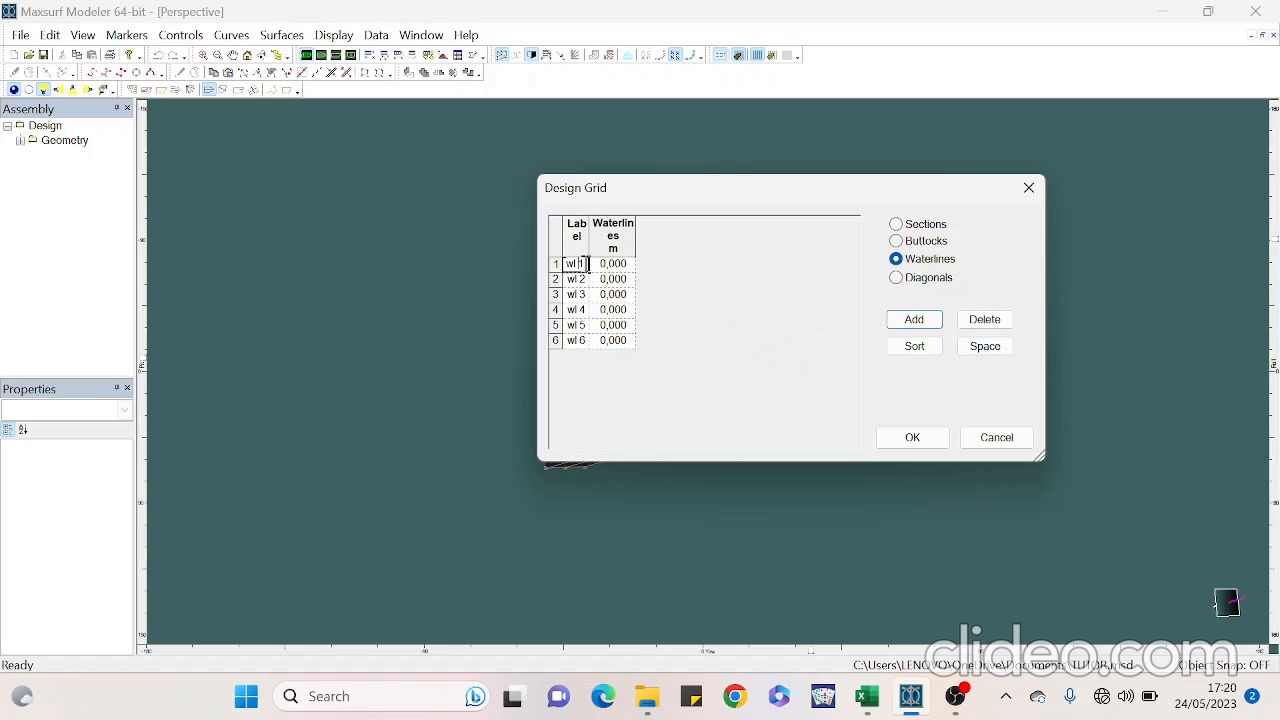
{"action": "double_click", "coordinate": [587, 279]}
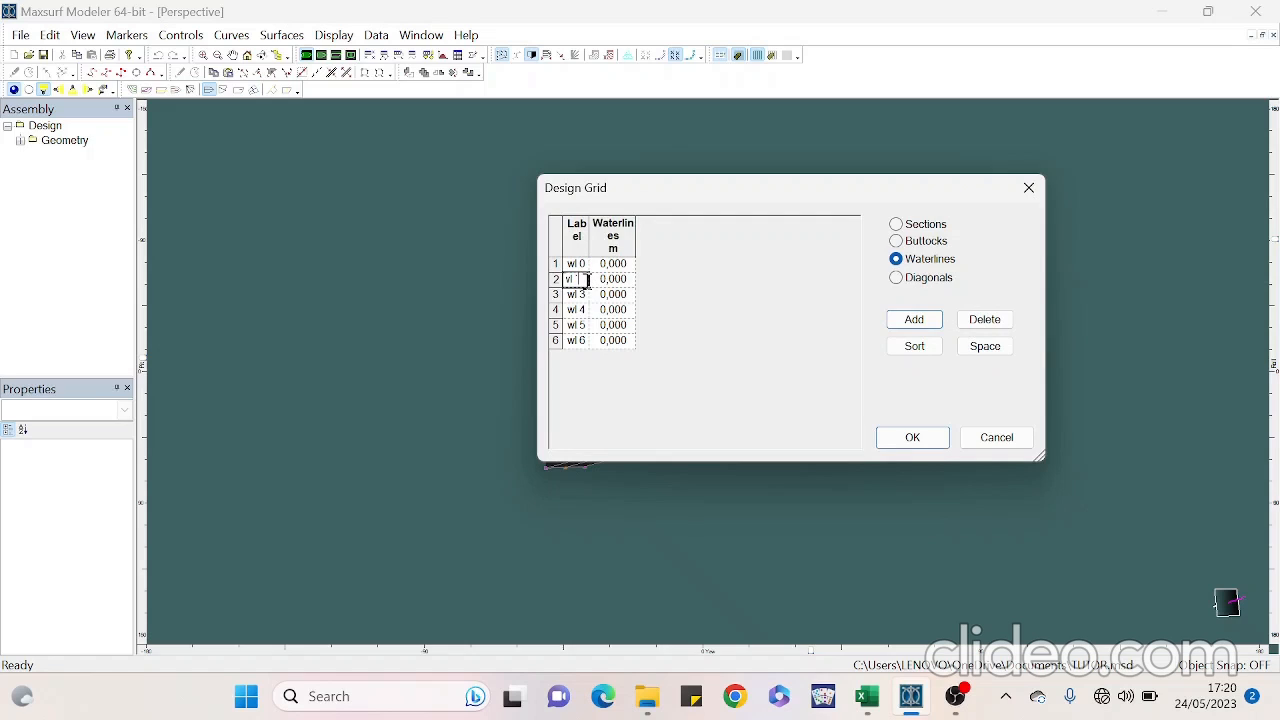
{"action": "double_click", "coordinate": [589, 297]}
{"action": "double_click", "coordinate": [587, 310]}
{"action": "double_click", "coordinate": [588, 326]}
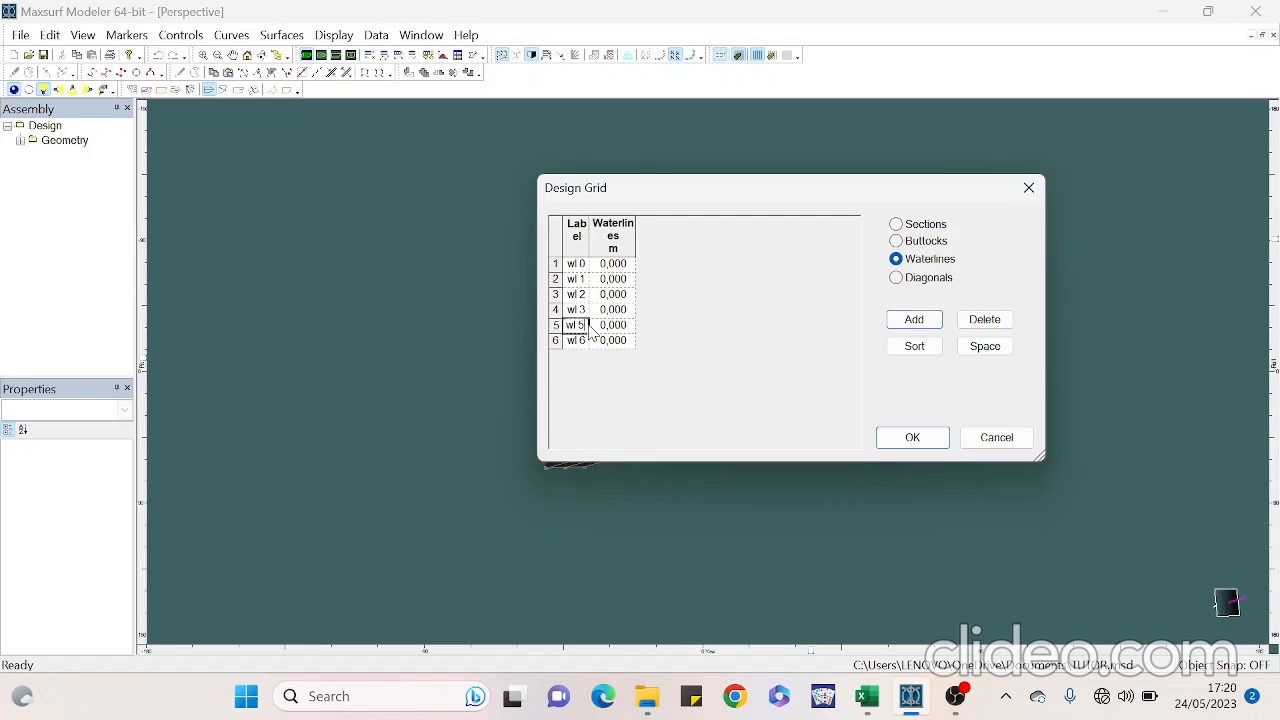
{"action": "double_click", "coordinate": [589, 342]}
{"action": "type", "text": "5"}
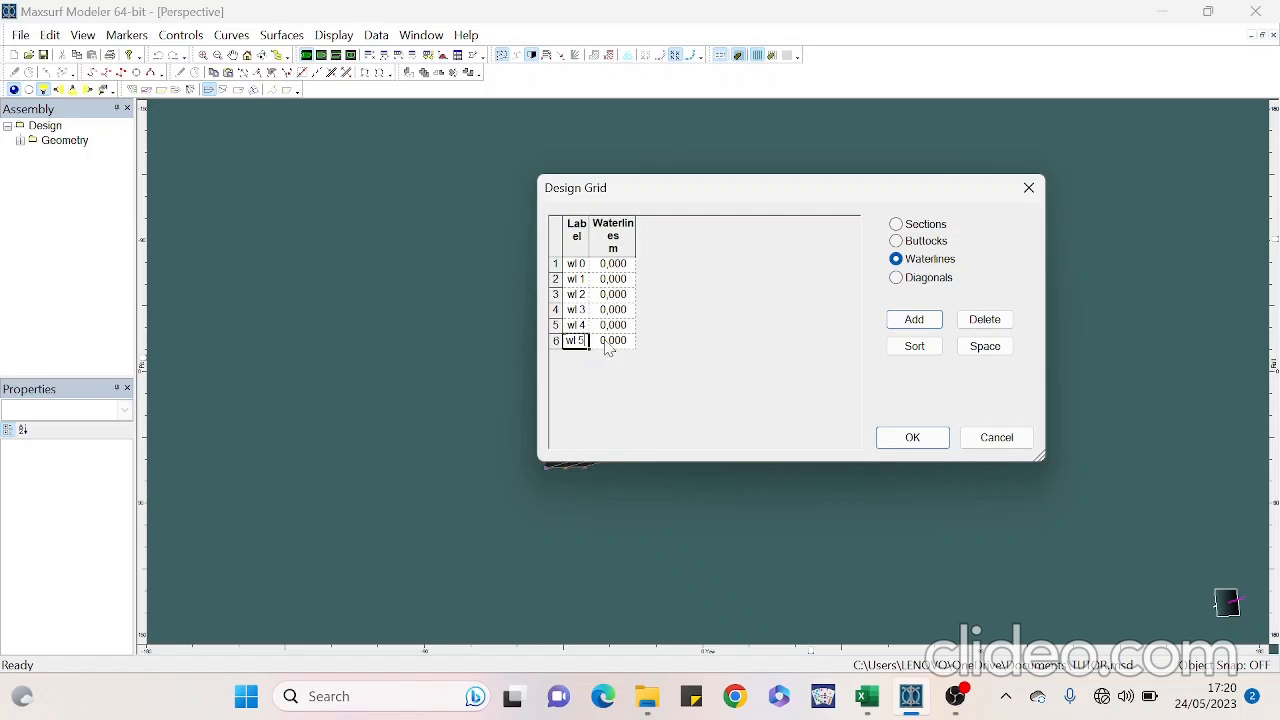
Space waterlines 1 through 6 in steps of 0,256 m starting from 0 m and apply the design grid
{"action": "left_click", "coordinate": [984, 346]}
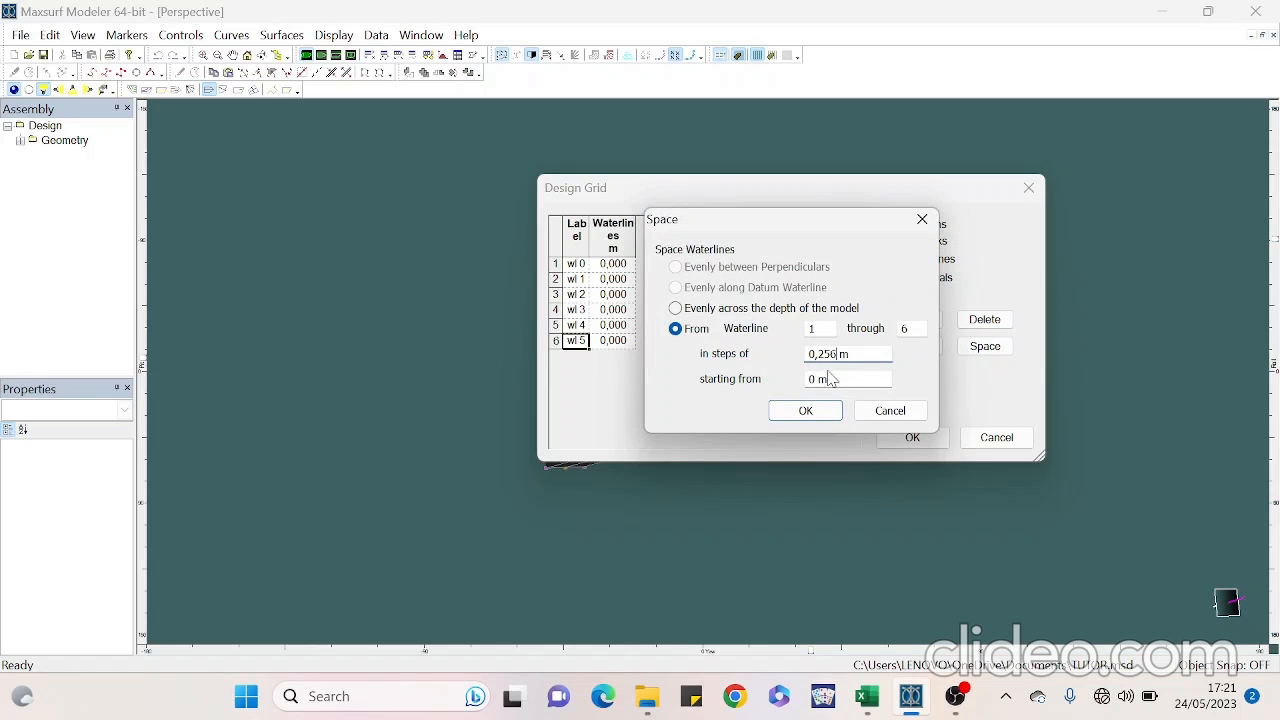
{"action": "left_click", "coordinate": [831, 413]}
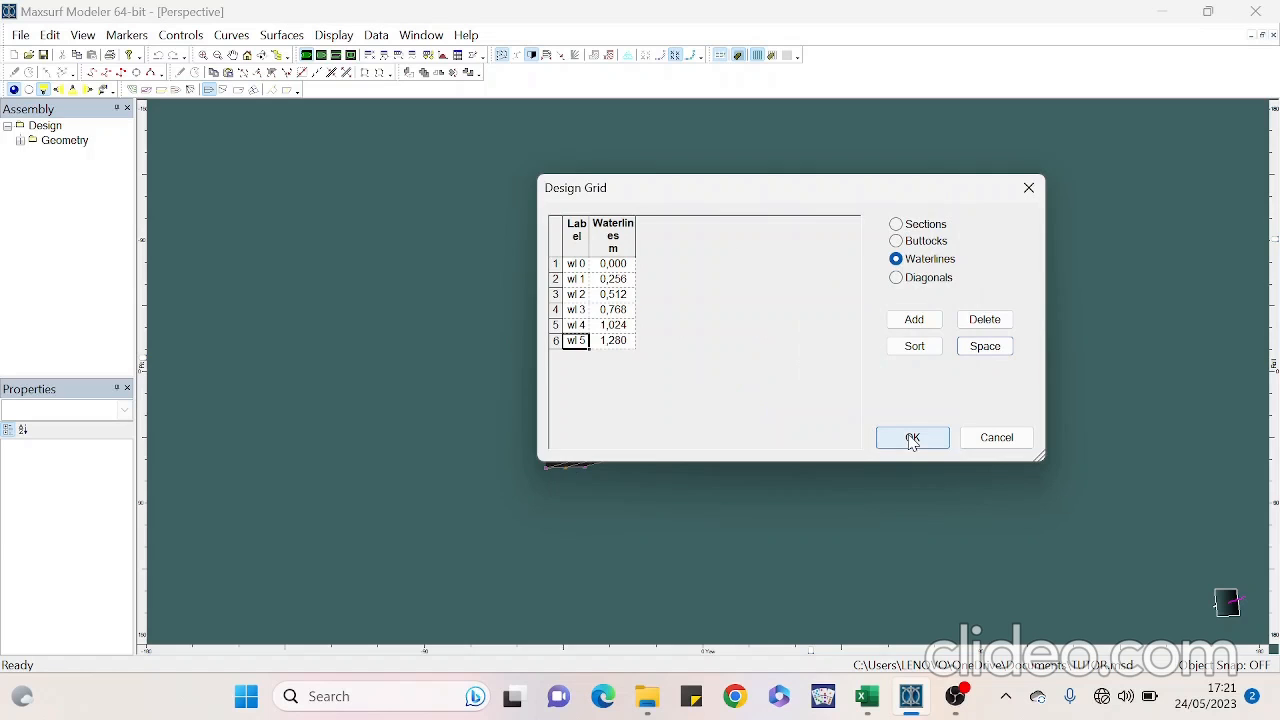
{"action": "left_click", "coordinate": [911, 440]}
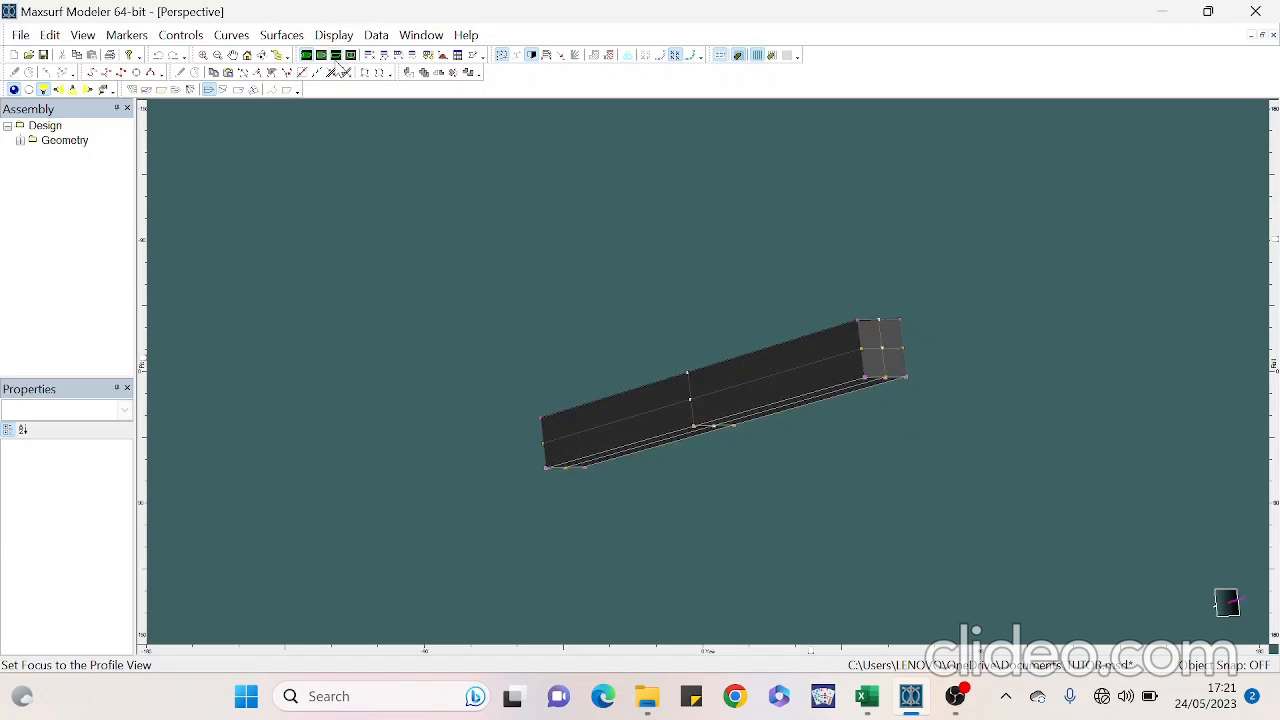
In the profile view, set the longitudinal position of all control points at the hull end opposite the zero point to 18,74 m
{"action": "left_click", "coordinate": [337, 56]}
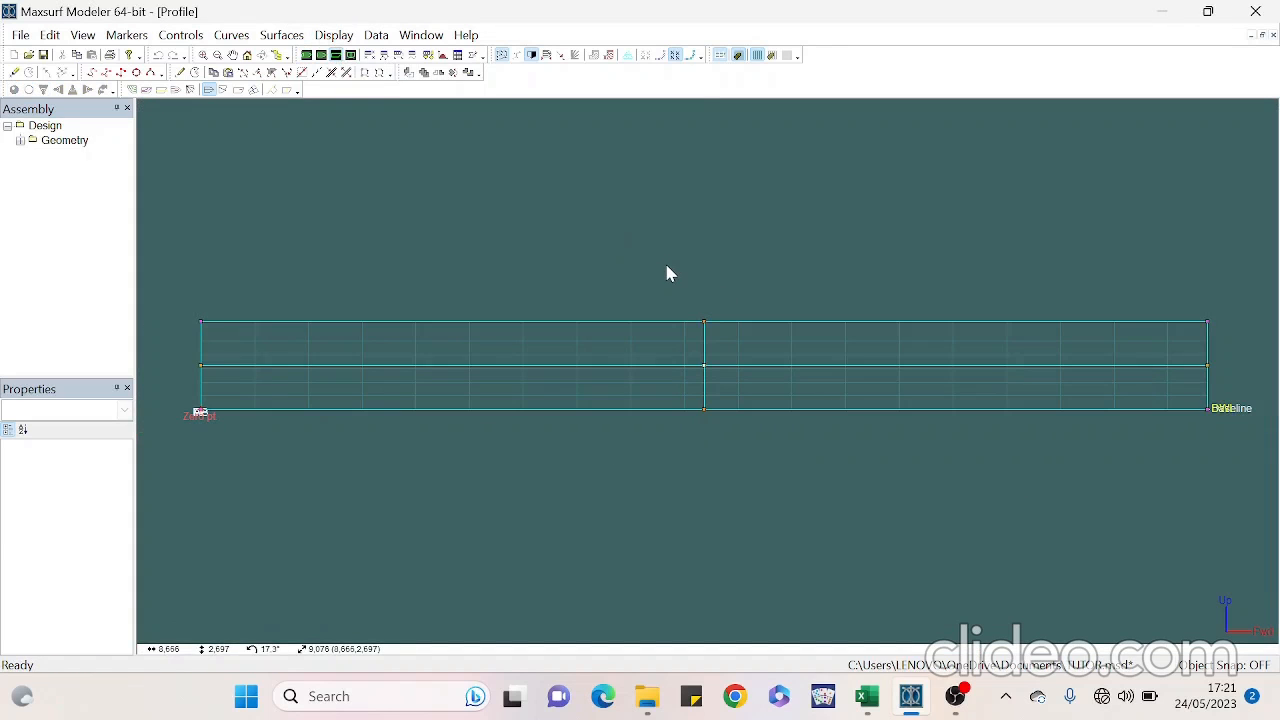
{"action": "scroll", "coordinate": [1085, 398], "scroll_direction": "up", "scroll_amount": 3}
{"action": "scroll", "coordinate": [647, 338], "scroll_direction": "up", "scroll_amount": 2}
{"action": "scroll", "coordinate": [415, 331], "scroll_direction": "down", "scroll_amount": 3}
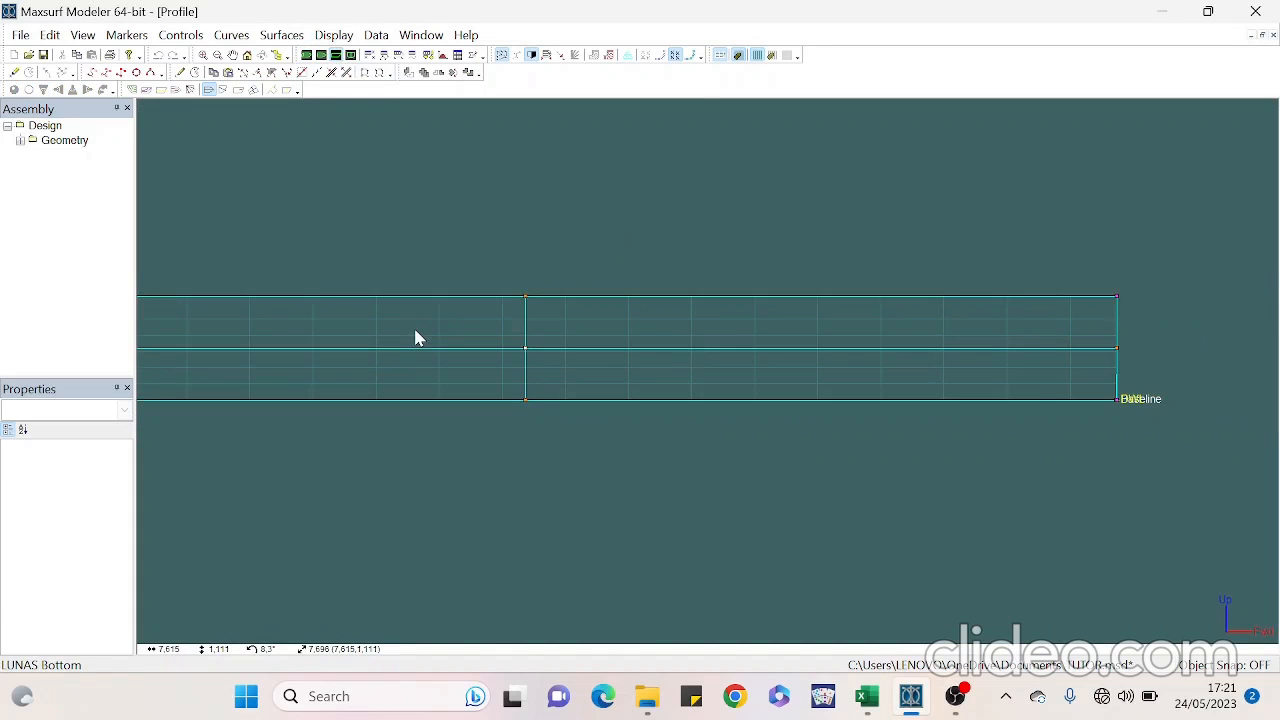
{"action": "scroll", "coordinate": [1160, 380], "scroll_direction": "down", "scroll_amount": 1}
{"action": "scroll", "coordinate": [1100, 440], "scroll_direction": "down", "scroll_amount": 1}
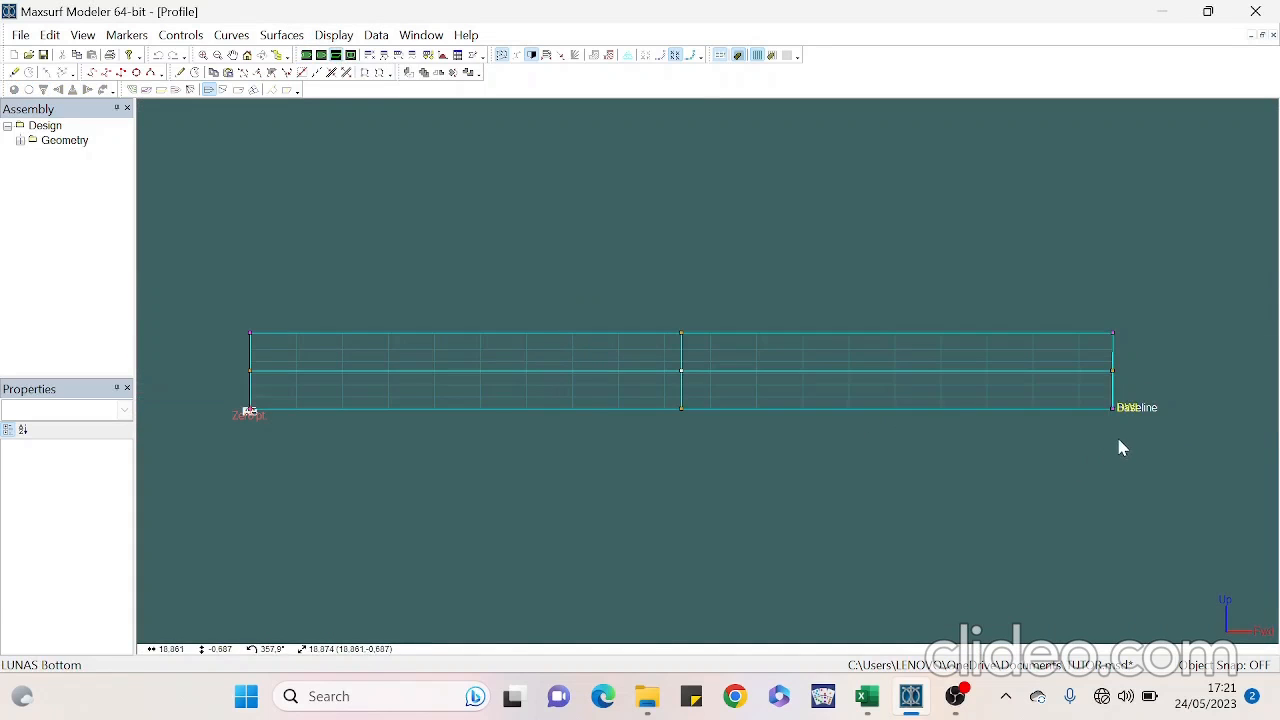
{"action": "left_click_drag", "start_coordinate": [1141, 432], "coordinate": [1138, 422]}
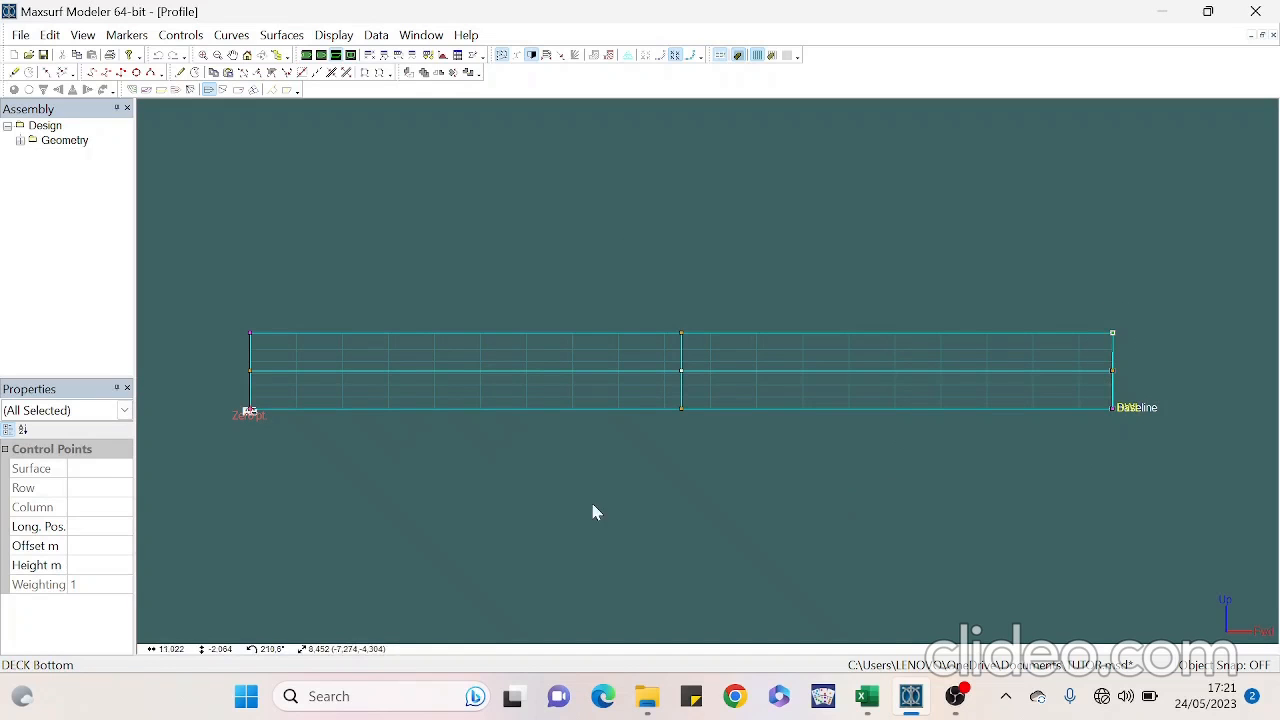
{"action": "left_click", "coordinate": [129, 524]}
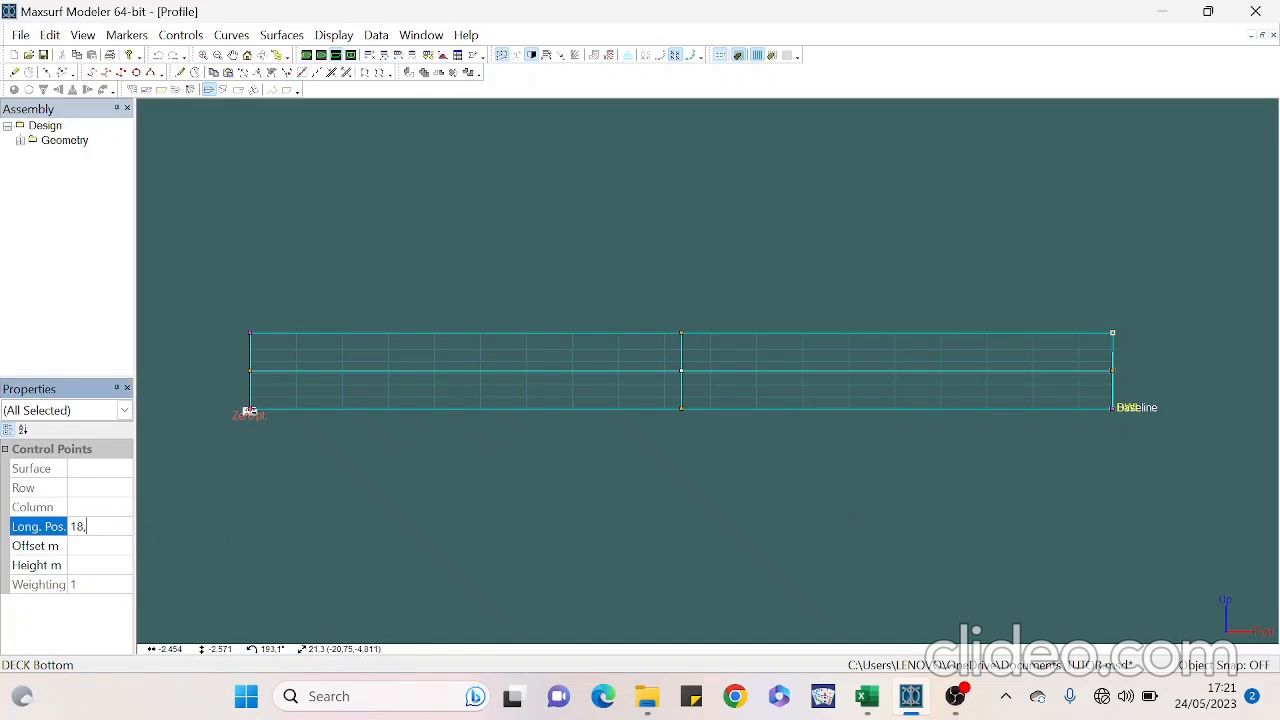
{"action": "key", "text": "Return"}
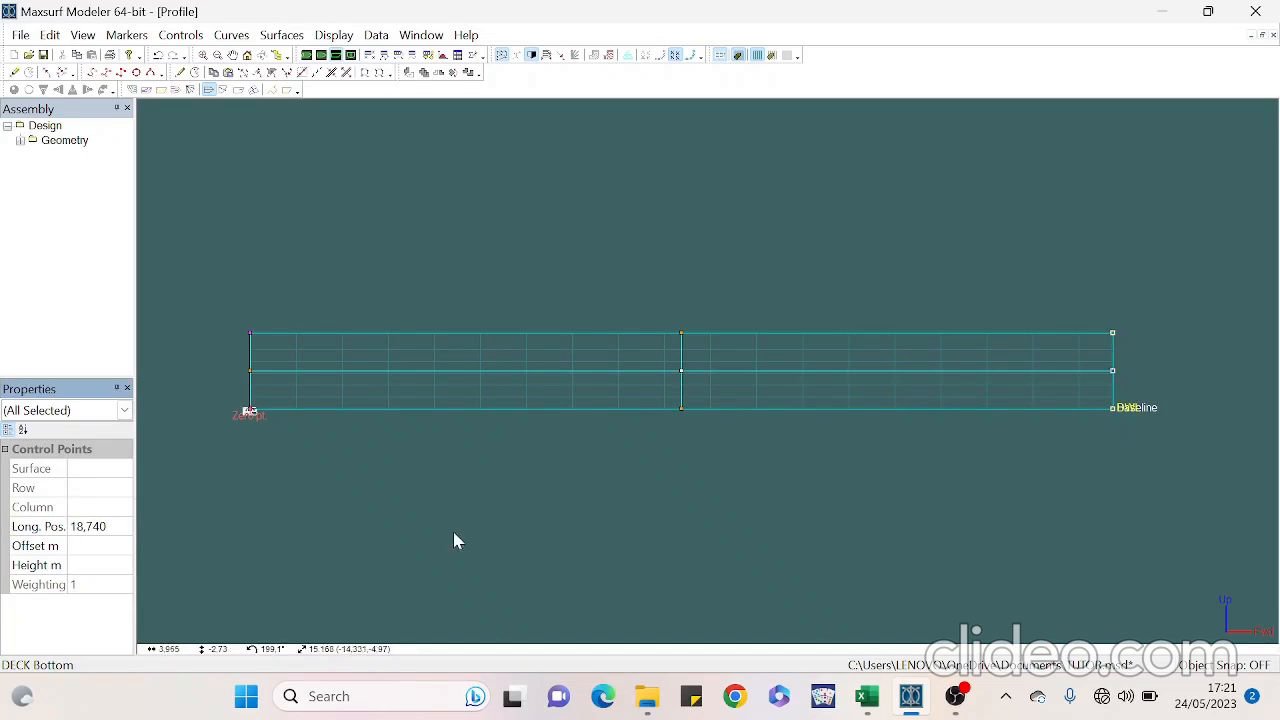
{"action": "left_click", "coordinate": [483, 510]}
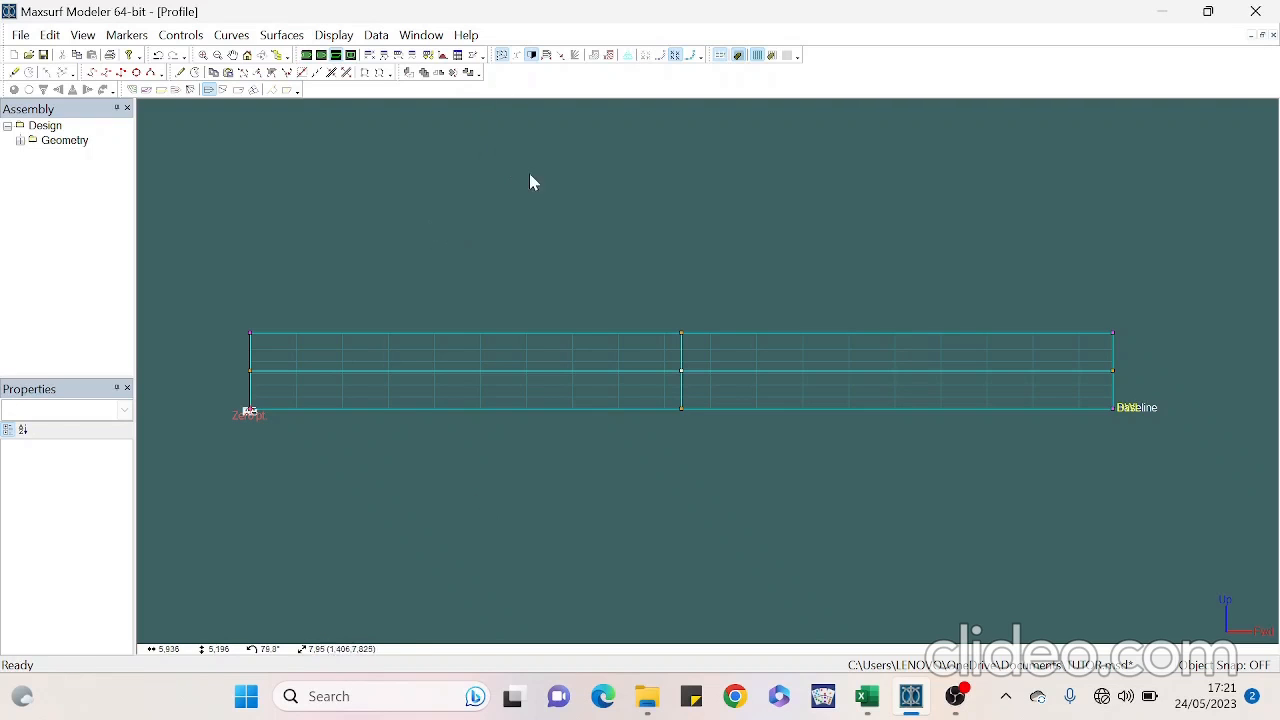
In the body plan, set the offset of the middle column of control points to 1,207 m, matching buttock b 2 in the design grid
{"action": "left_click", "coordinate": [350, 54]}
{"action": "scroll", "coordinate": [895, 424], "scroll_direction": "up", "scroll_amount": 3}
{"action": "scroll", "coordinate": [591, 223], "scroll_direction": "up", "scroll_amount": 2}
{"action": "scroll", "coordinate": [1060, 590], "scroll_direction": "up", "scroll_amount": 2}
{"action": "scroll", "coordinate": [533, 498], "scroll_direction": "up", "scroll_amount": 1}
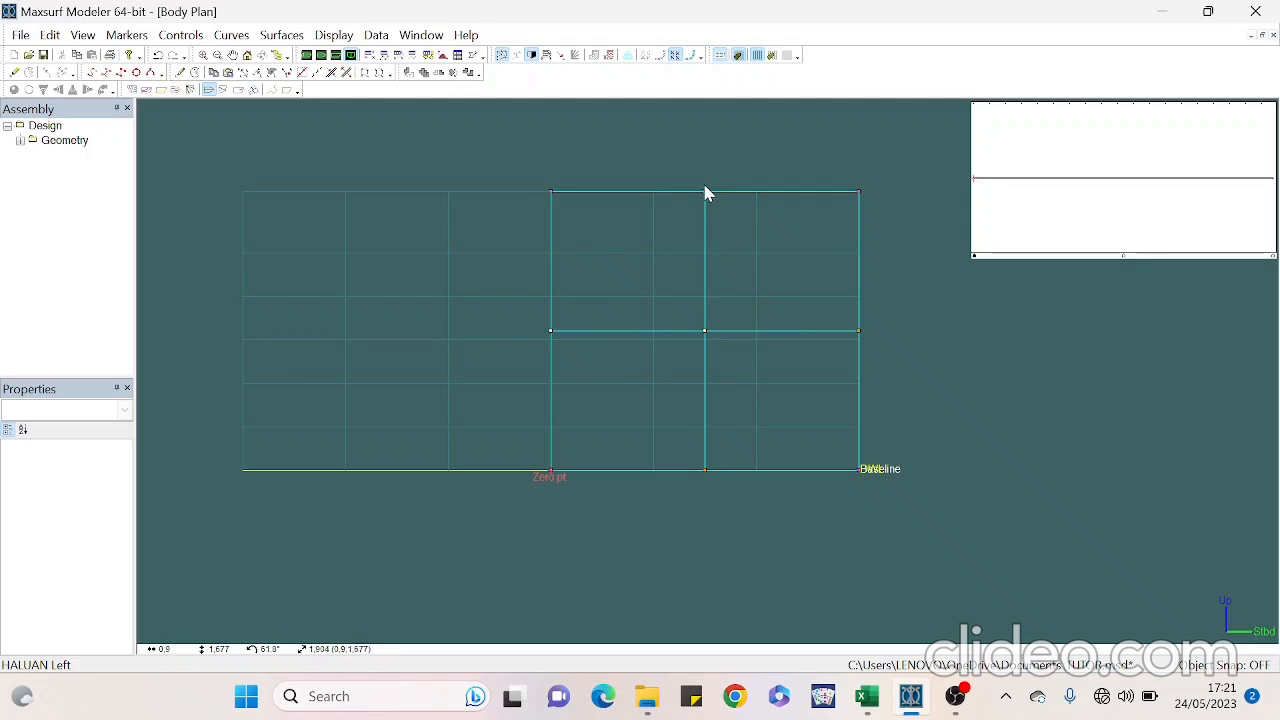
{"action": "left_click_drag", "start_coordinate": [689, 171], "coordinate": [737, 497]}
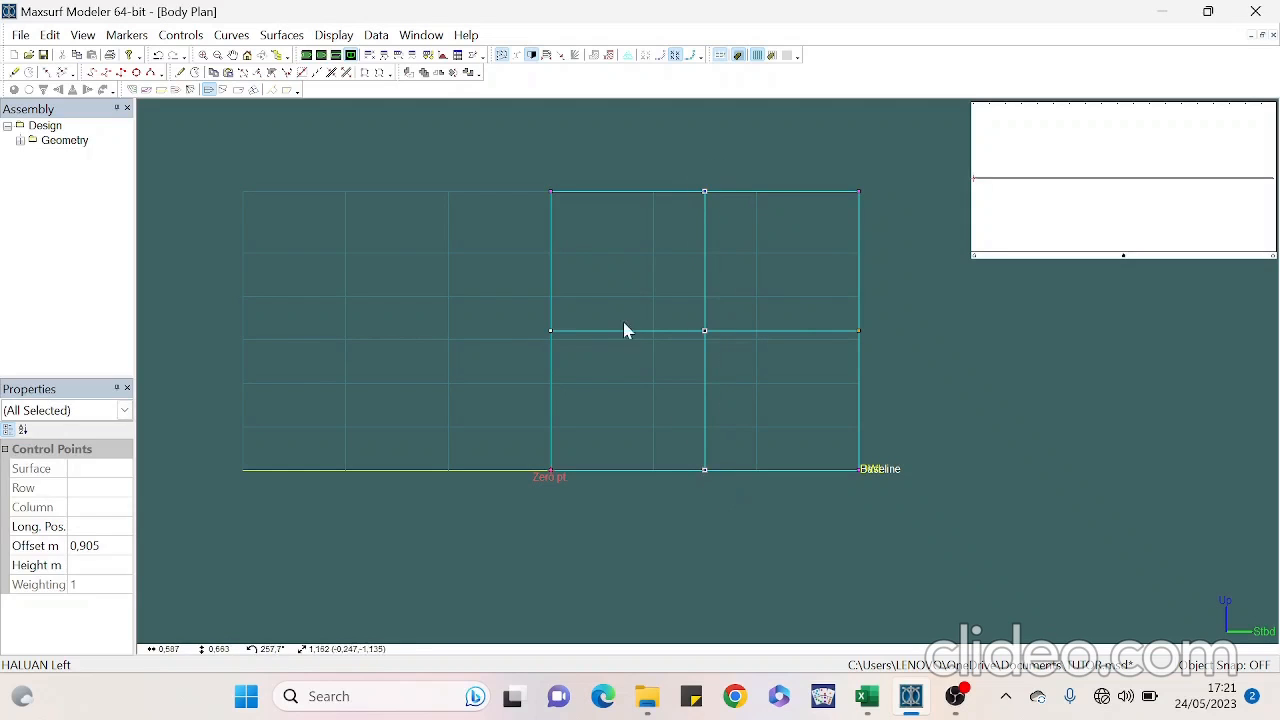
{"action": "left_click", "coordinate": [376, 36]}
{"action": "left_click", "coordinate": [410, 105]}
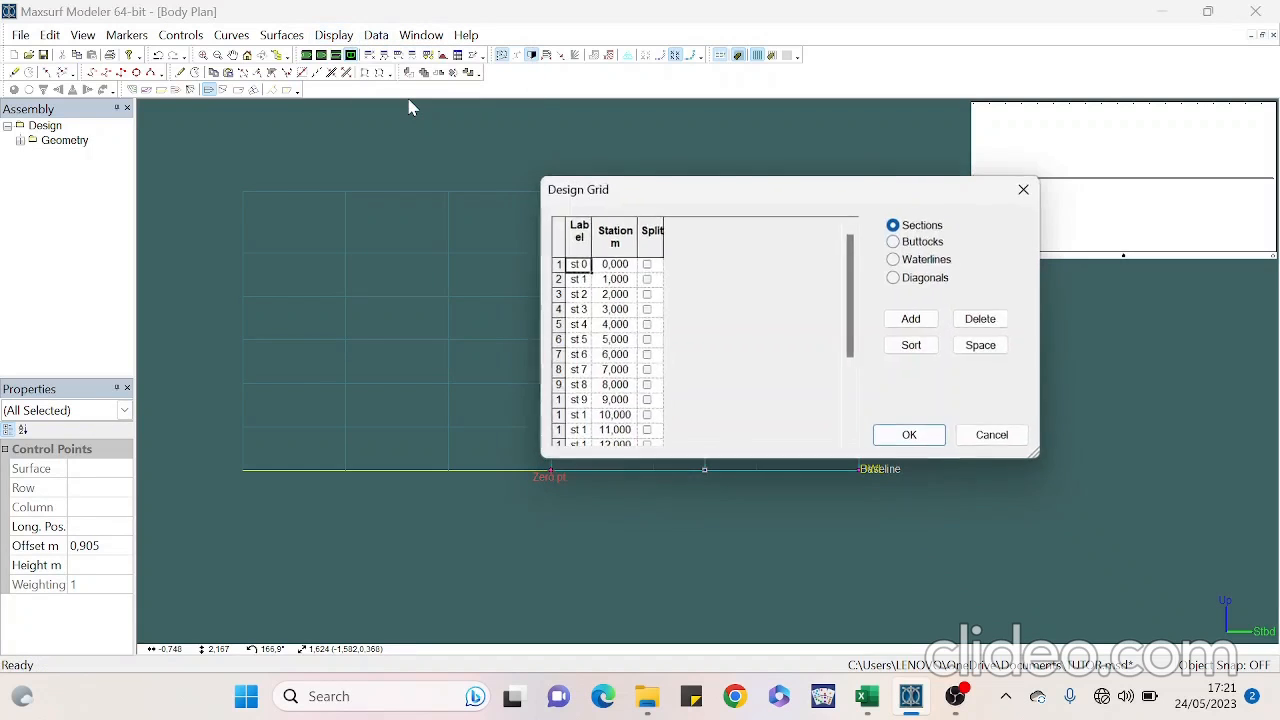
{"action": "left_click", "coordinate": [897, 241]}
{"action": "left_click", "coordinate": [617, 282]}
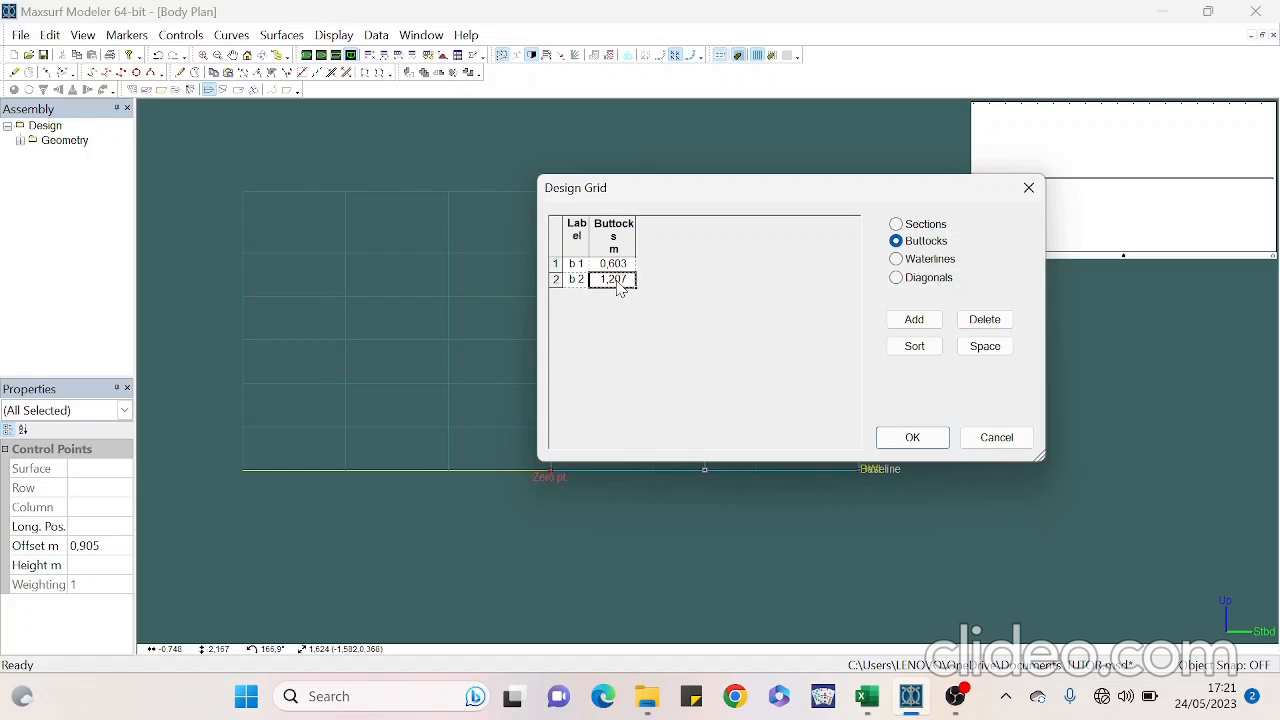
{"action": "left_click", "coordinate": [910, 437]}
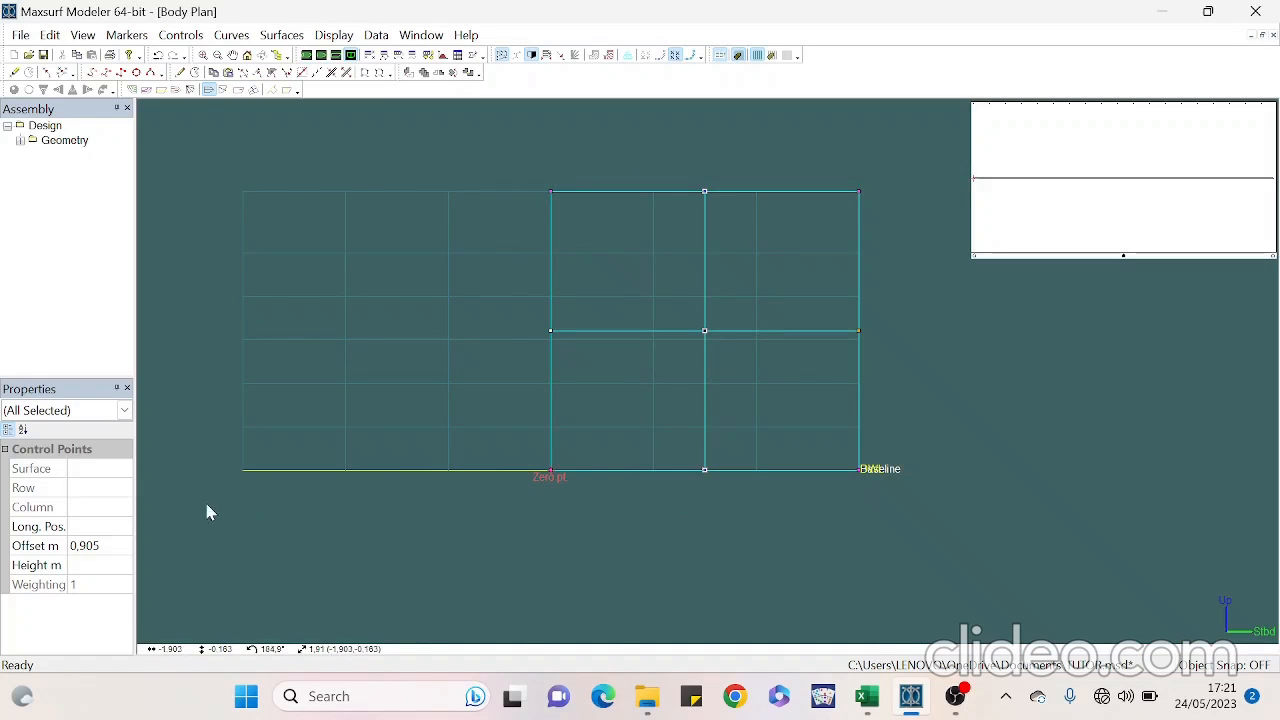
{"action": "left_click", "coordinate": [100, 545]}
{"action": "type", "text": "1,207"}
{"action": "key", "text": "Return"}
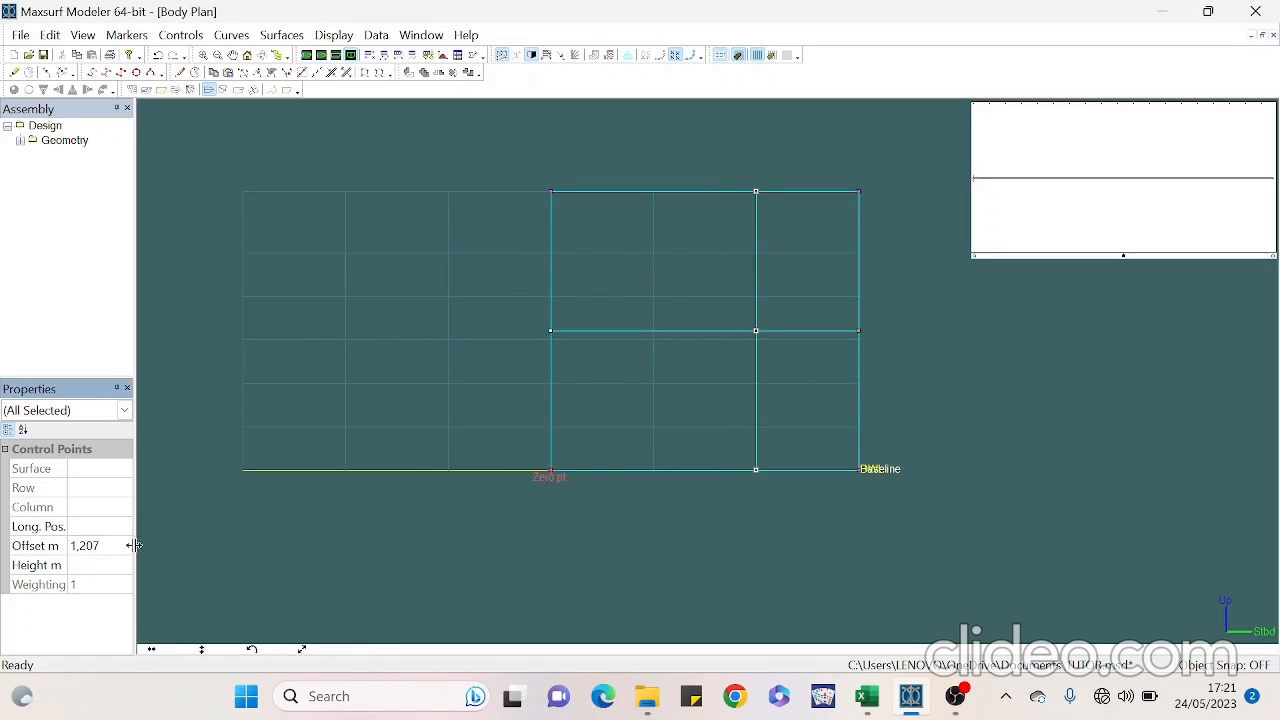
Set the height of the middle row of control points to 1,280 m, matching waterline wl 5 in the design grid
{"action": "left_click_drag", "start_coordinate": [525, 316], "coordinate": [887, 353]}
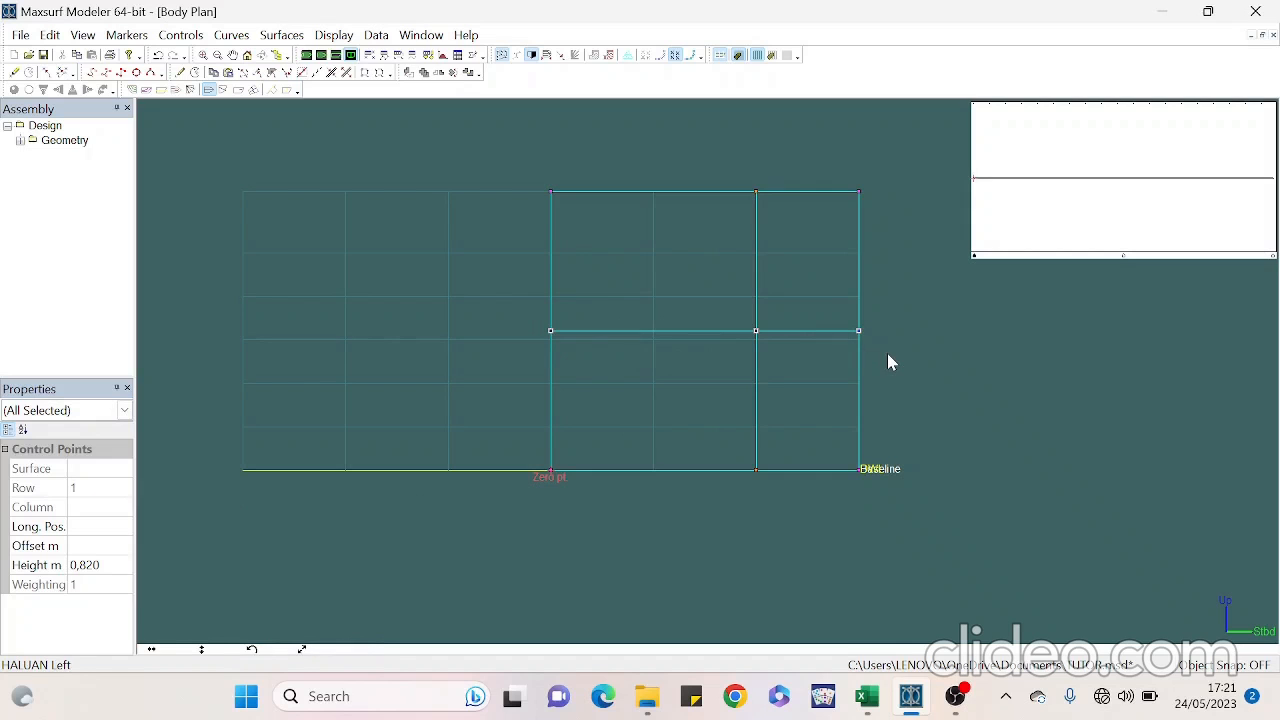
{"action": "left_click", "coordinate": [376, 35]}
{"action": "left_click", "coordinate": [414, 104]}
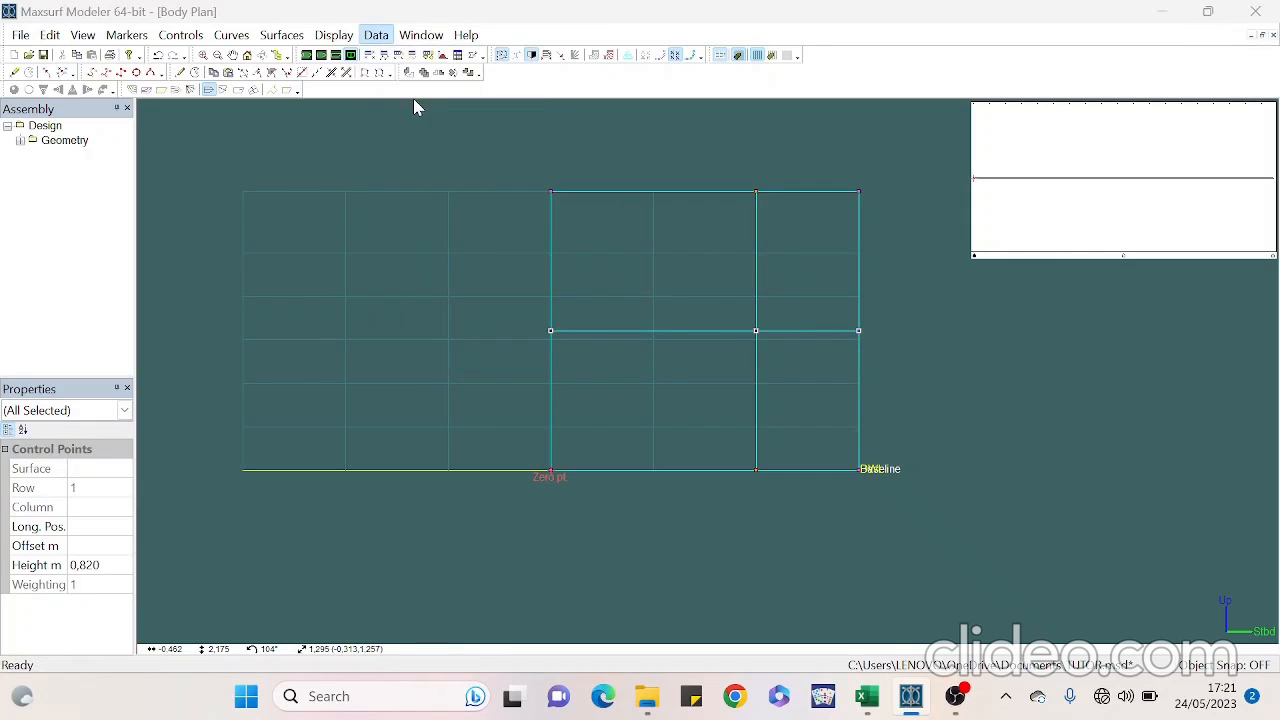
{"action": "left_click", "coordinate": [913, 262]}
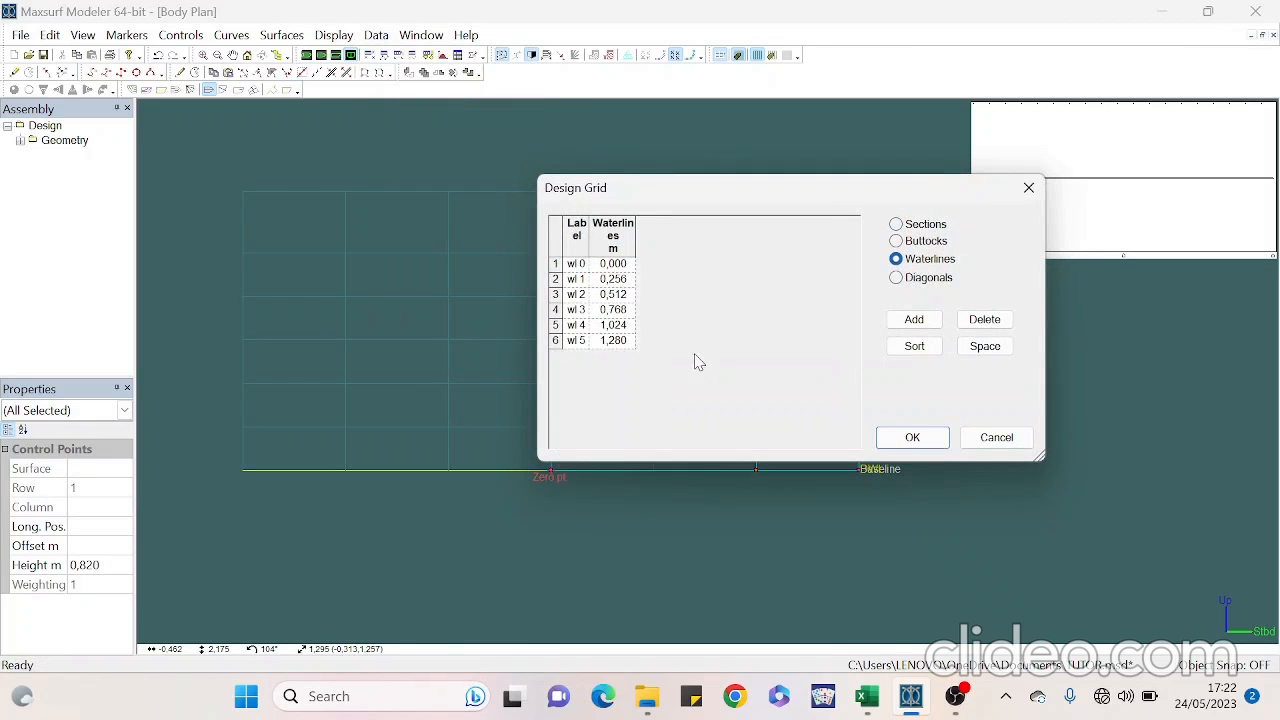
{"action": "left_click", "coordinate": [617, 341]}
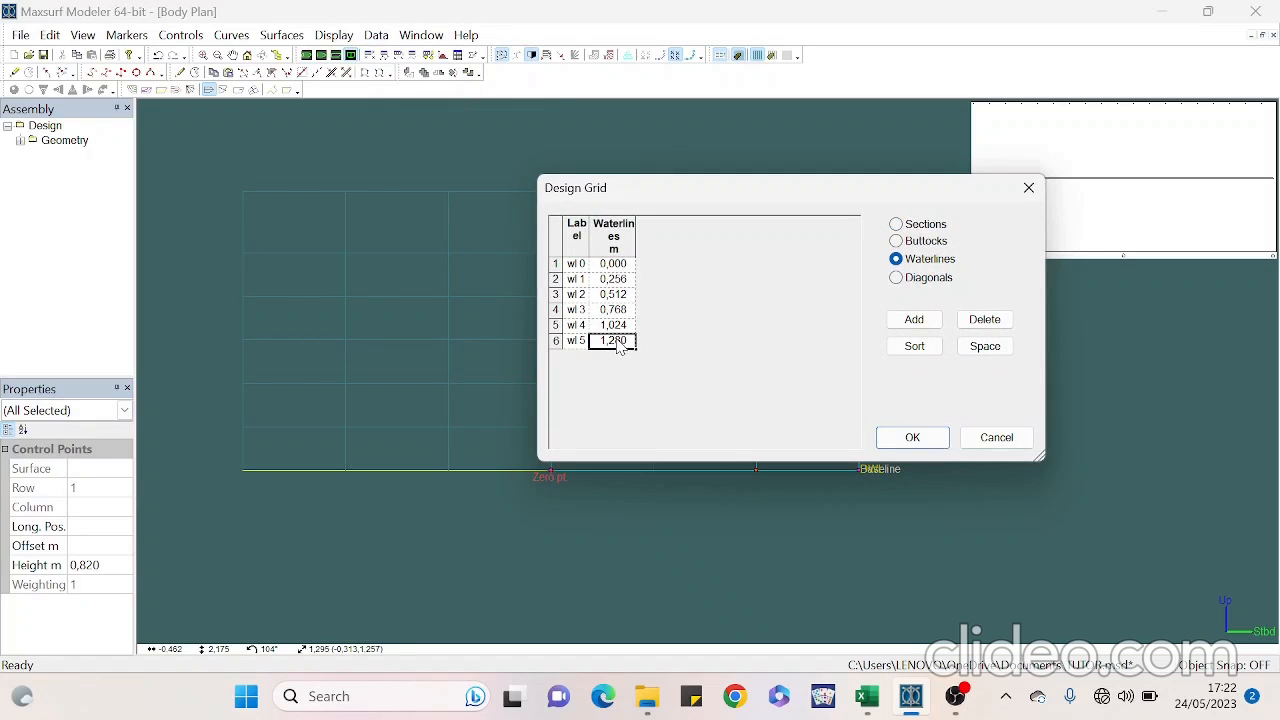
{"action": "left_click", "coordinate": [912, 437]}
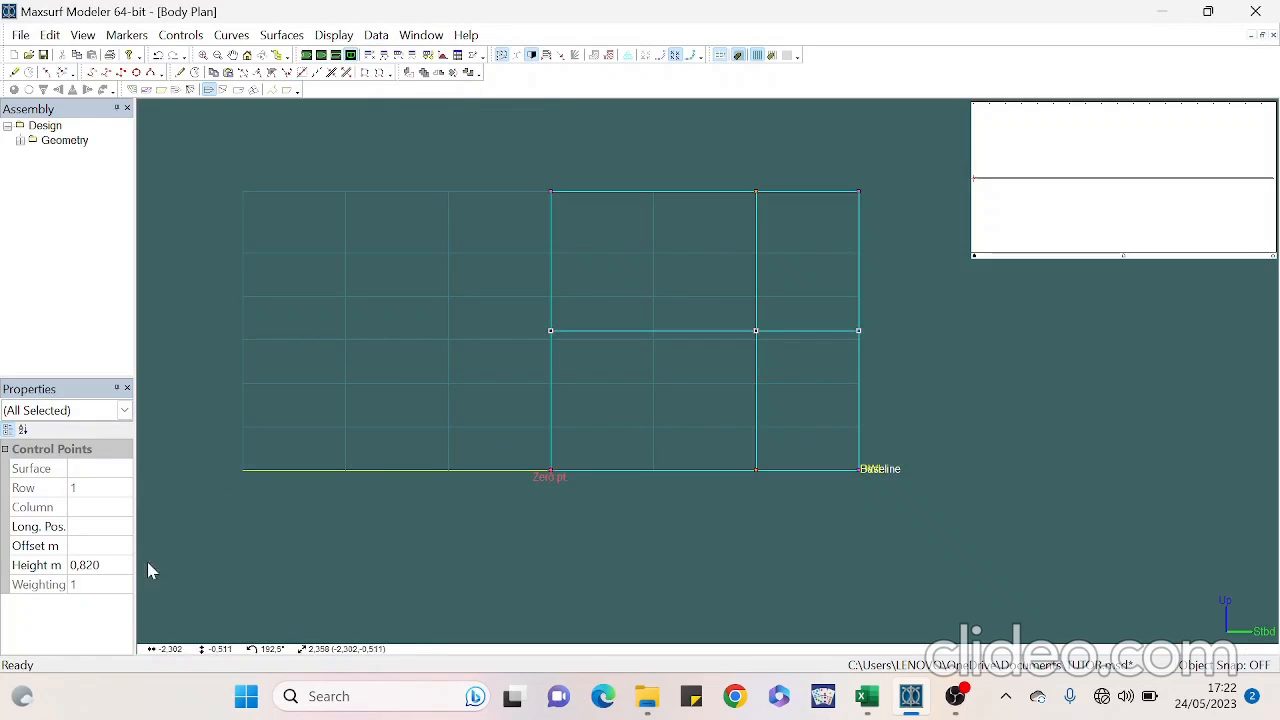
{"action": "left_click", "coordinate": [121, 566]}
{"action": "type", "text": "1,280"}
{"action": "key", "text": "Return"}
{"action": "left_click", "coordinate": [970, 341]}
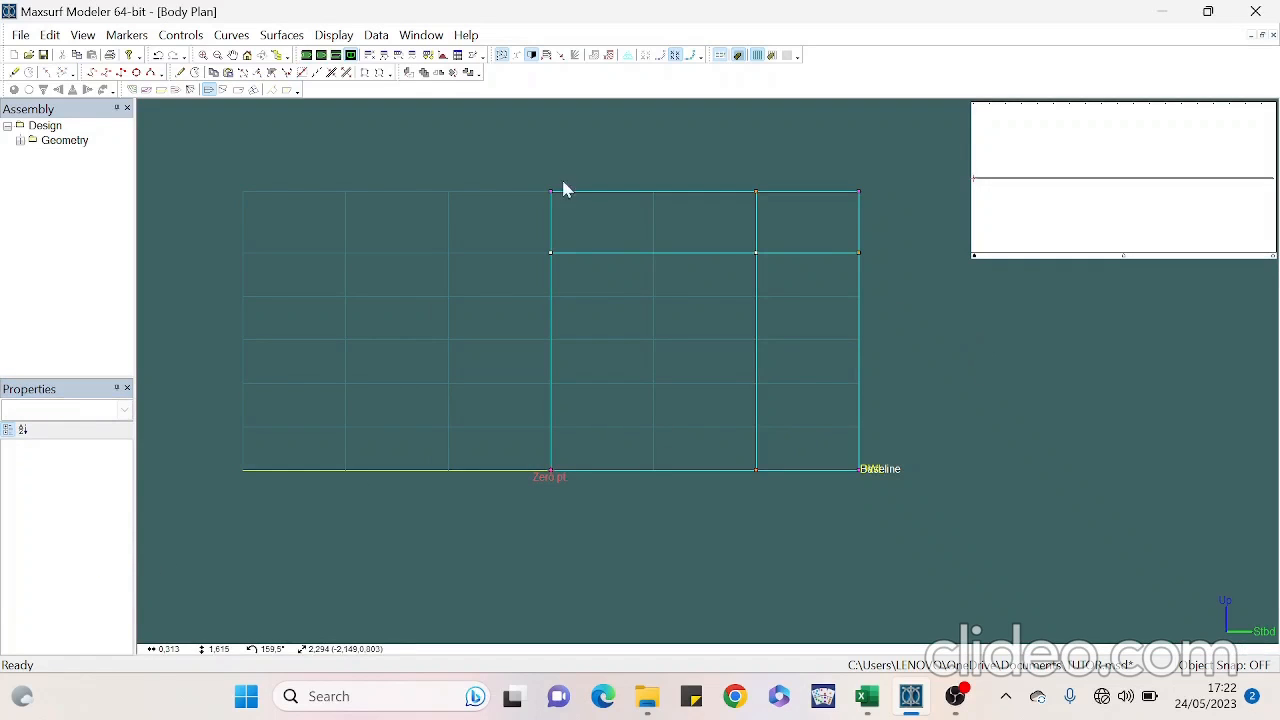
In the plan view, set the longitudinal position of the middle column of control points to 9 m
{"action": "left_click", "coordinate": [321, 54]}
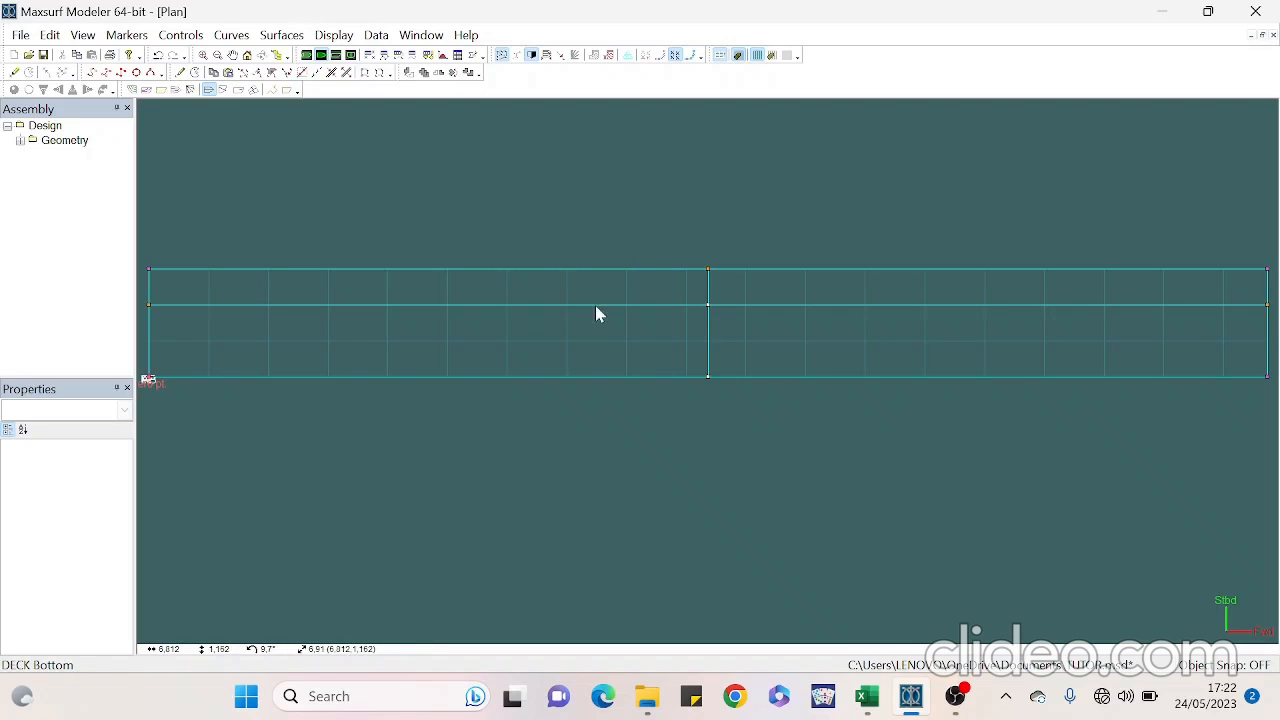
{"action": "left_click_drag", "start_coordinate": [724, 351], "coordinate": [739, 405]}
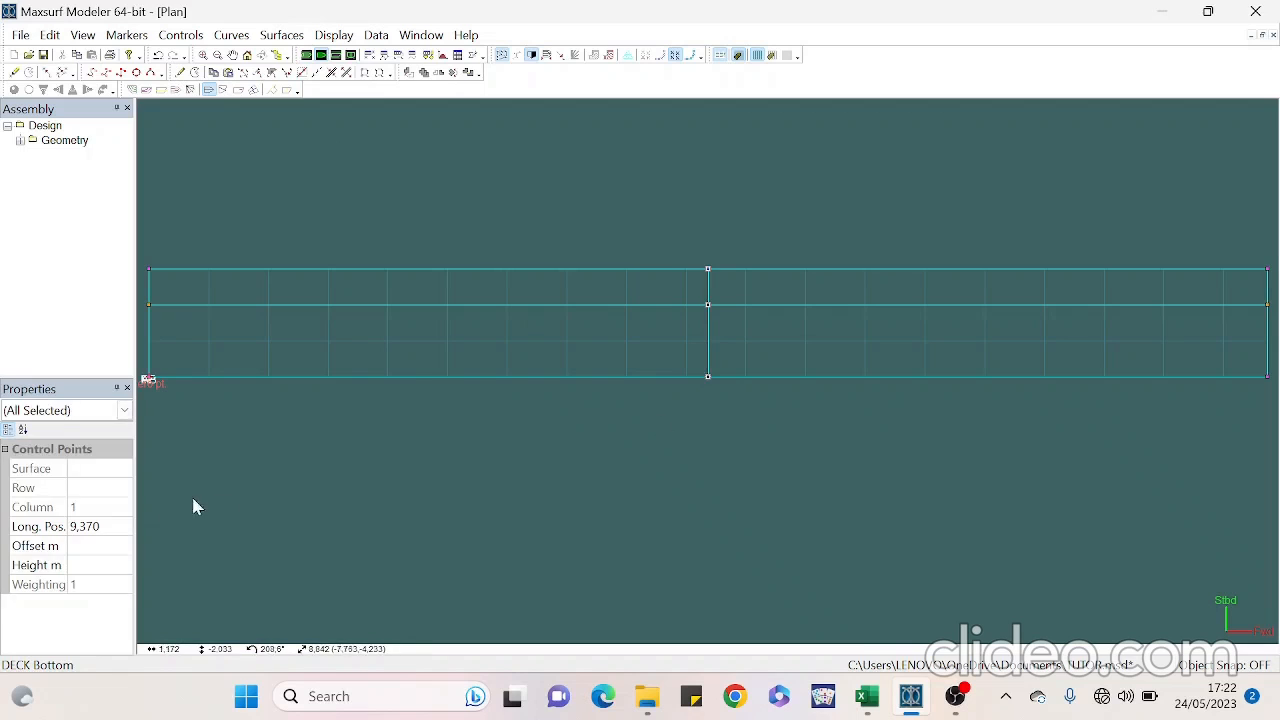
{"action": "left_click", "coordinate": [122, 527]}
{"action": "type", "text": "8"}
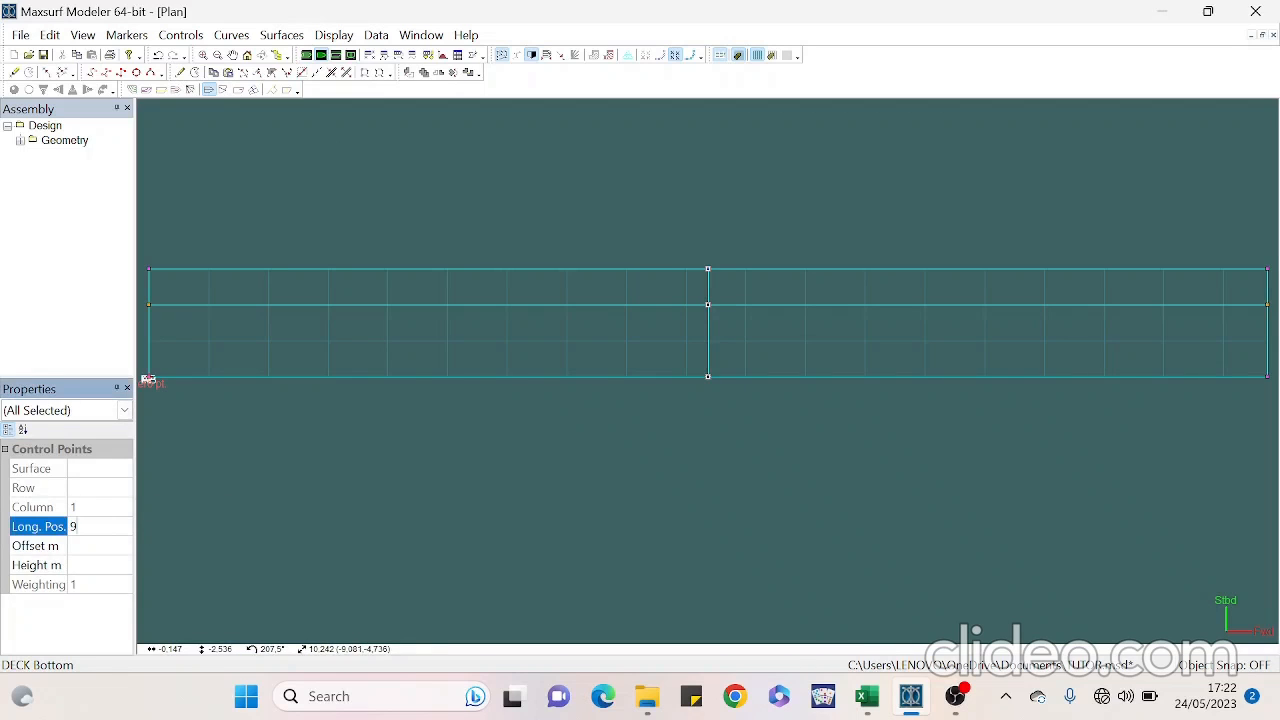
{"action": "key", "text": "Return"}
{"action": "left_click", "coordinate": [154, 180]}
Add a control point column at the 1 m station line on the deck edge, extending the change to the bonded surfaces
{"action": "left_click", "coordinate": [180, 72]}
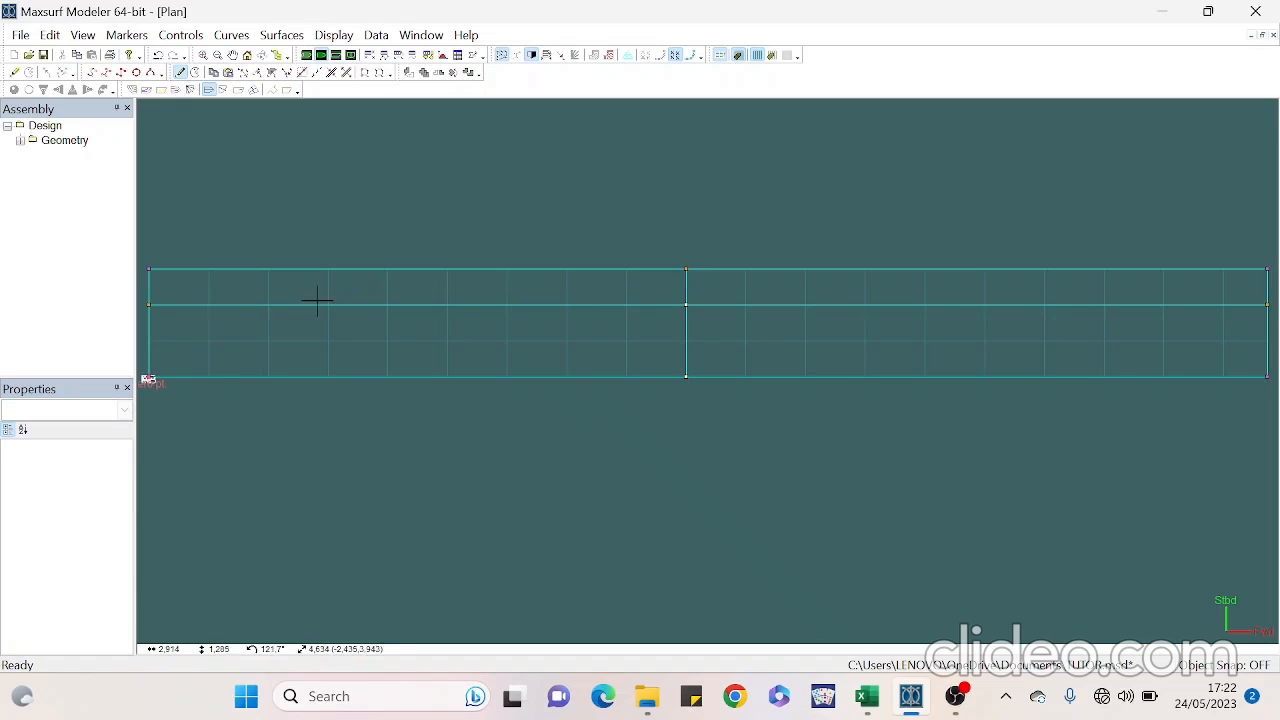
{"action": "left_click", "coordinate": [209, 268]}
{"action": "left_click", "coordinate": [700, 386]}
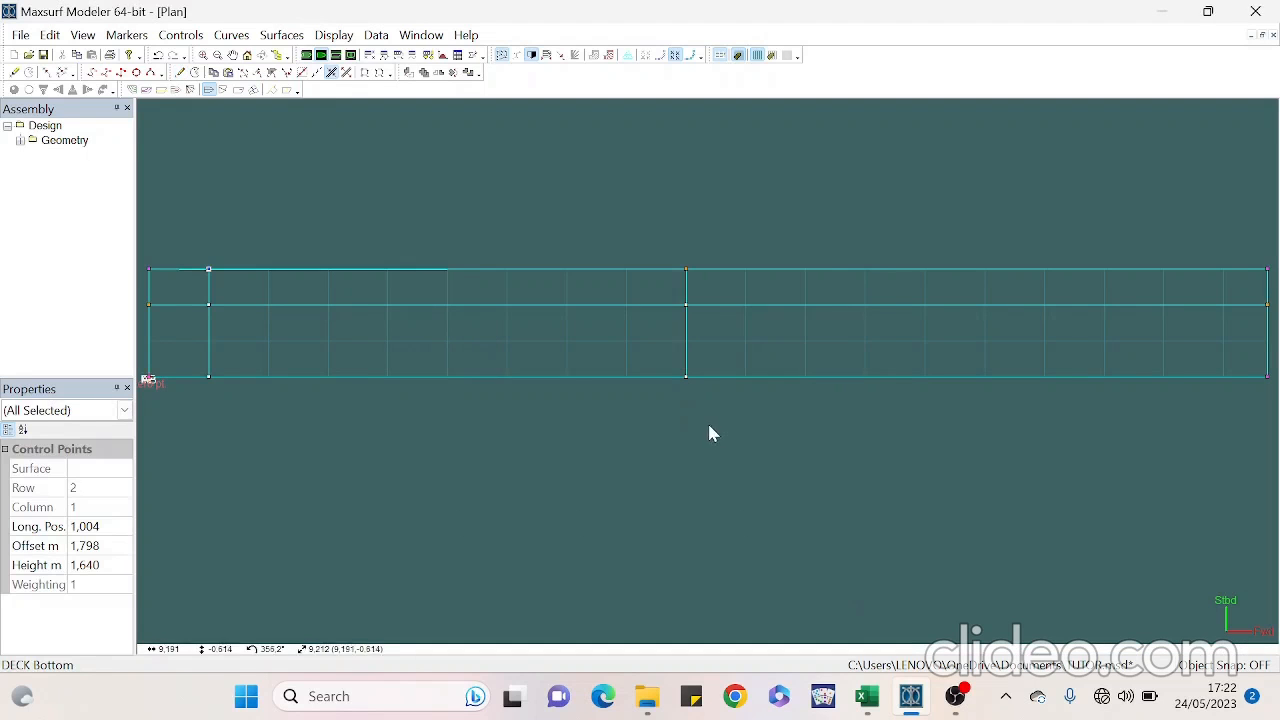
{"action": "left_click", "coordinate": [954, 692]}
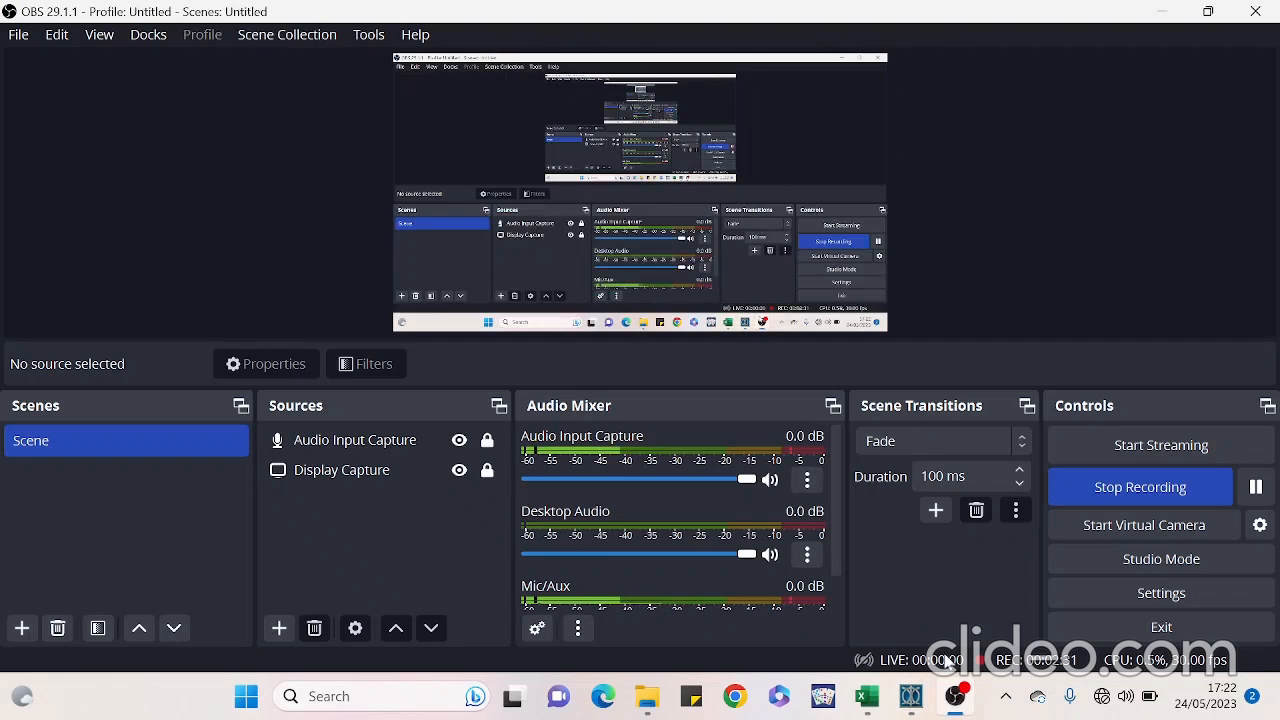
{"action": "left_click", "coordinate": [1255, 487]}
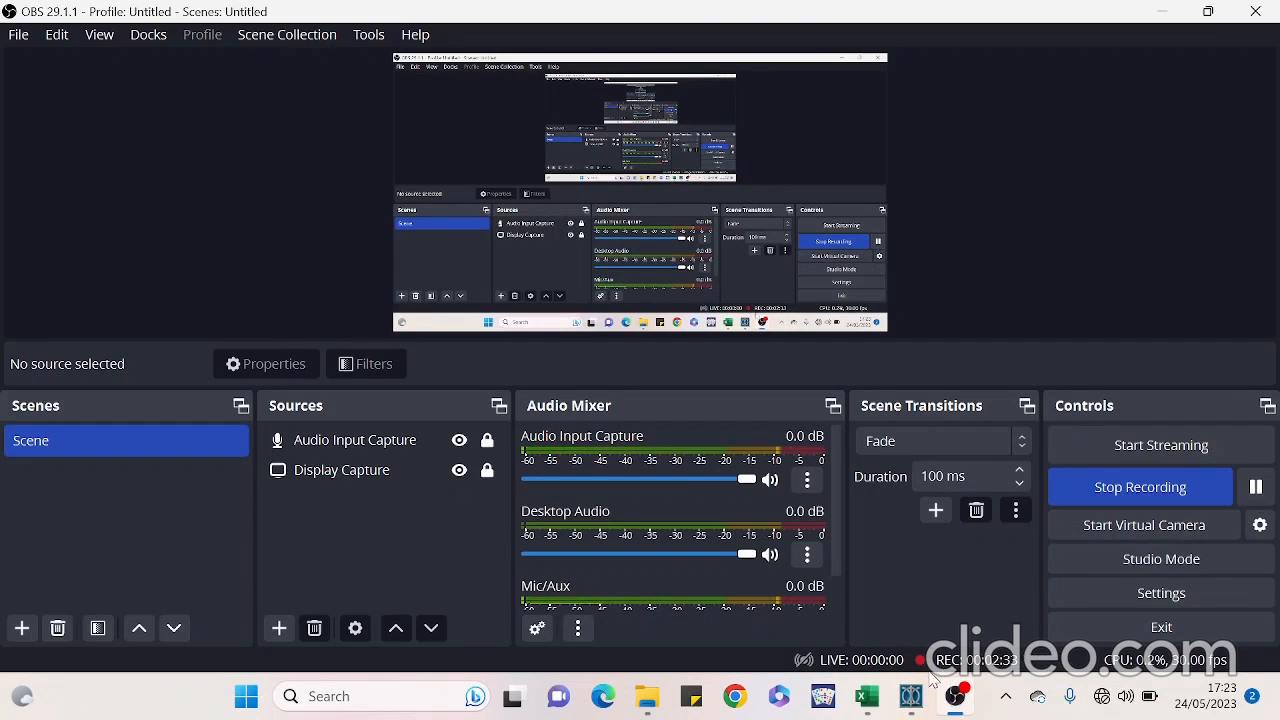
{"action": "left_click", "coordinate": [910, 696]}
Add control point columns at the 17 m and 18 m station lines, extending each change to the bonded surfaces
{"action": "left_click", "coordinate": [180, 72]}
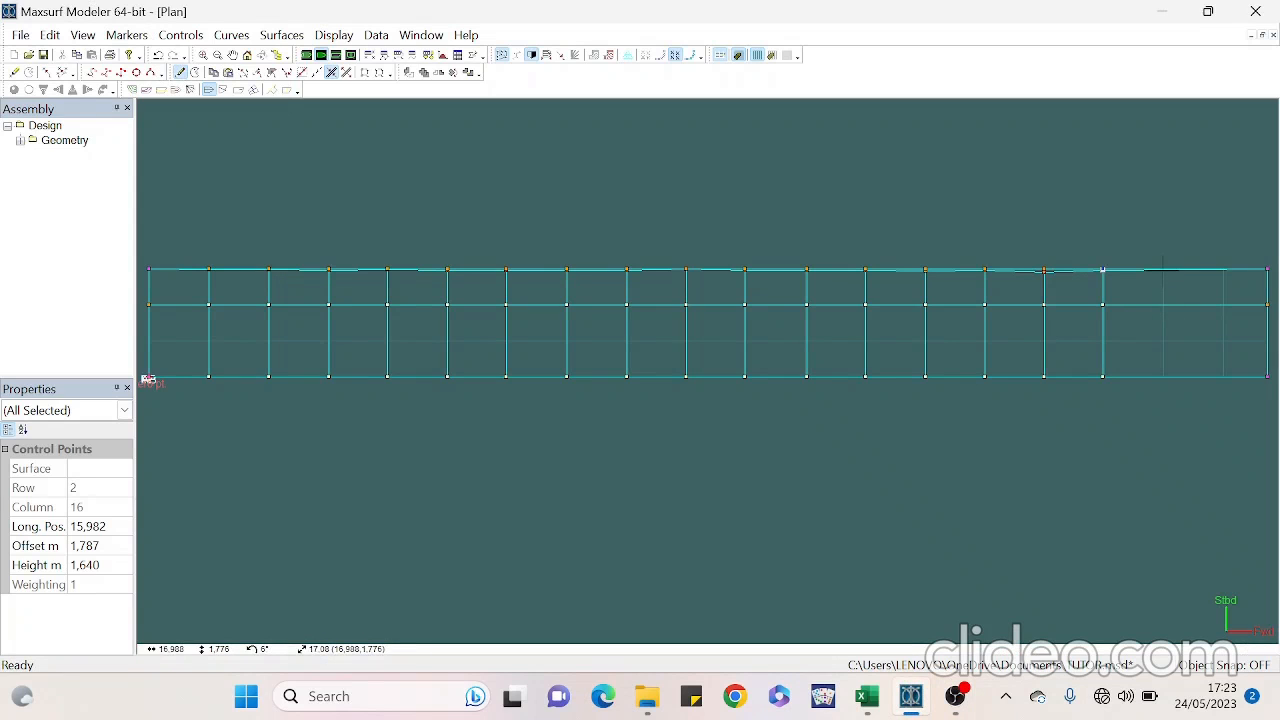
{"action": "left_click", "coordinate": [1163, 270]}
{"action": "left_click", "coordinate": [688, 383]}
{"action": "left_click", "coordinate": [180, 72]}
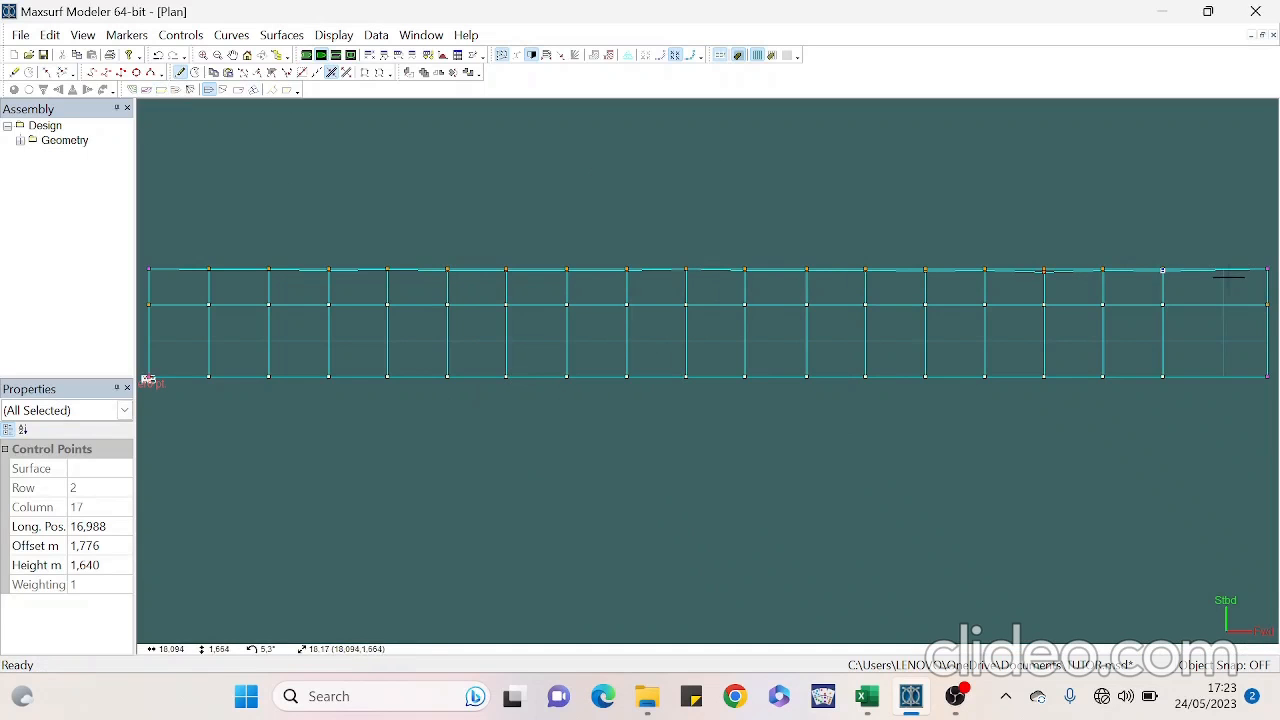
{"action": "left_click", "coordinate": [1224, 271]}
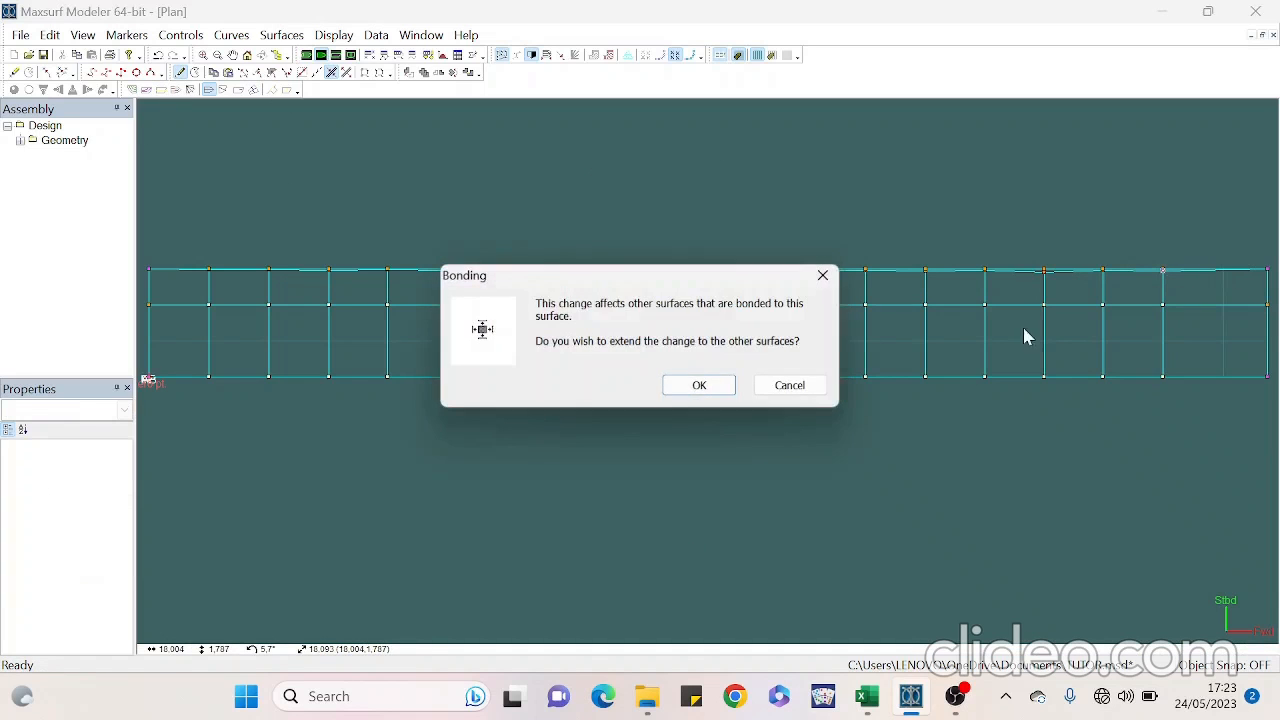
{"action": "left_click", "coordinate": [734, 386]}
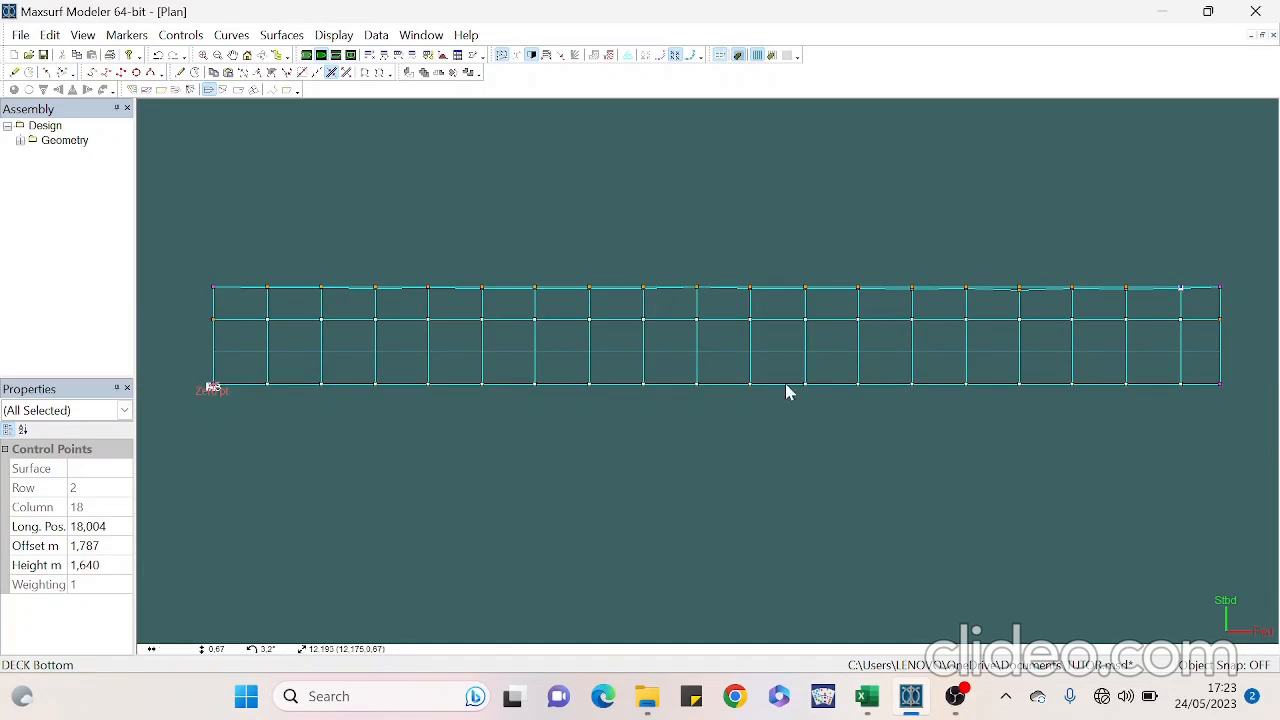
Set the offset of all control points along the outer deck edge to 1,81 m
{"action": "left_click_drag", "start_coordinate": [177, 265], "coordinate": [1261, 305]}
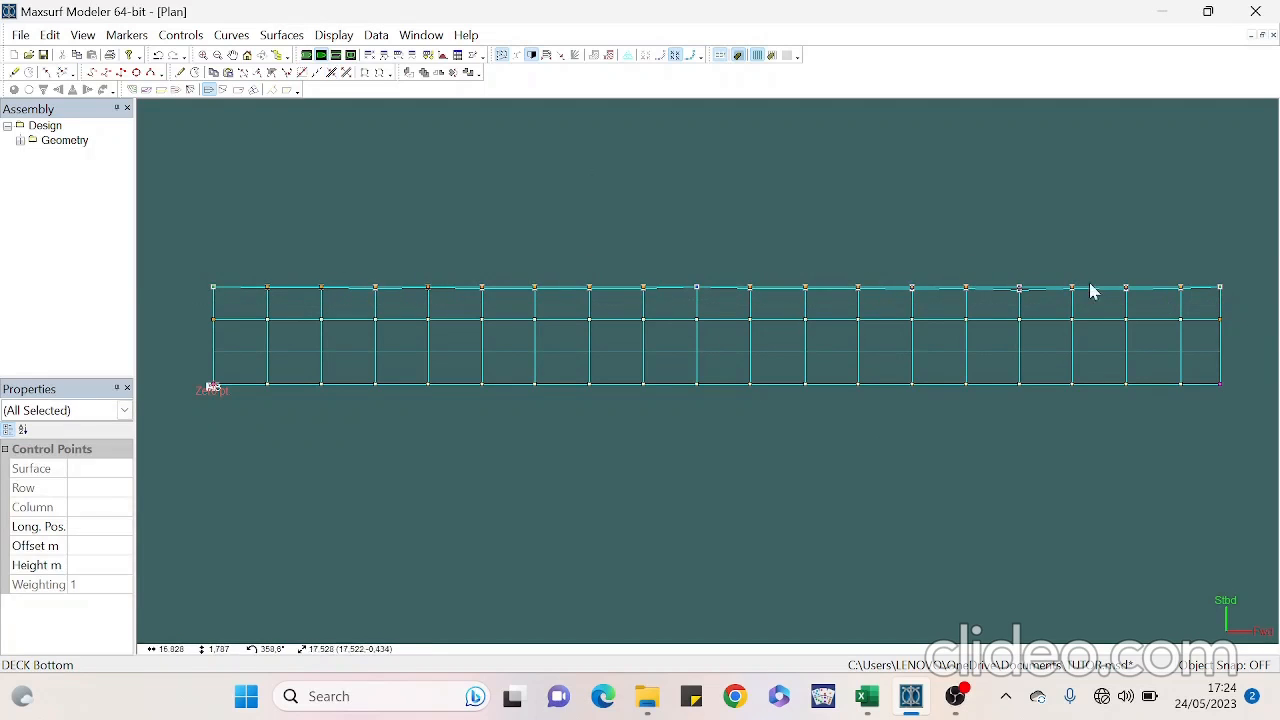
{"action": "left_click", "coordinate": [103, 547]}
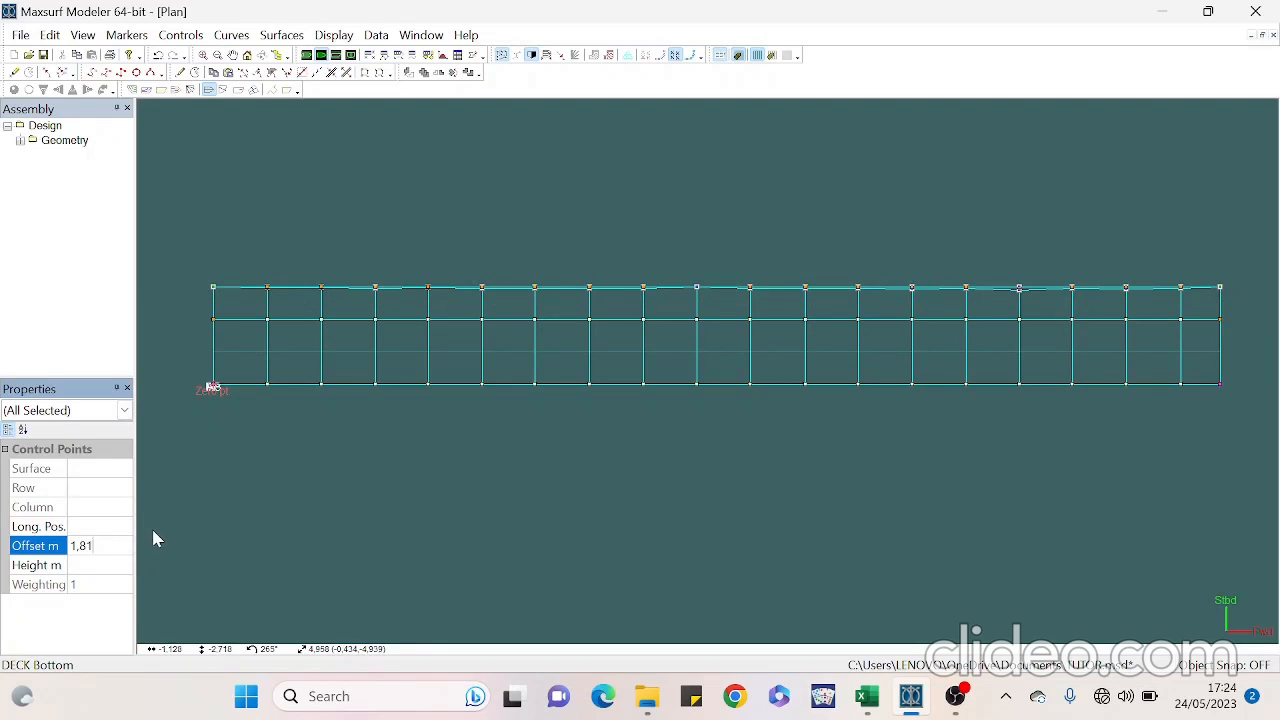
{"action": "type", "text": "1,81"}
{"action": "key", "text": "Return"}
{"action": "left_click", "coordinate": [540, 505]}
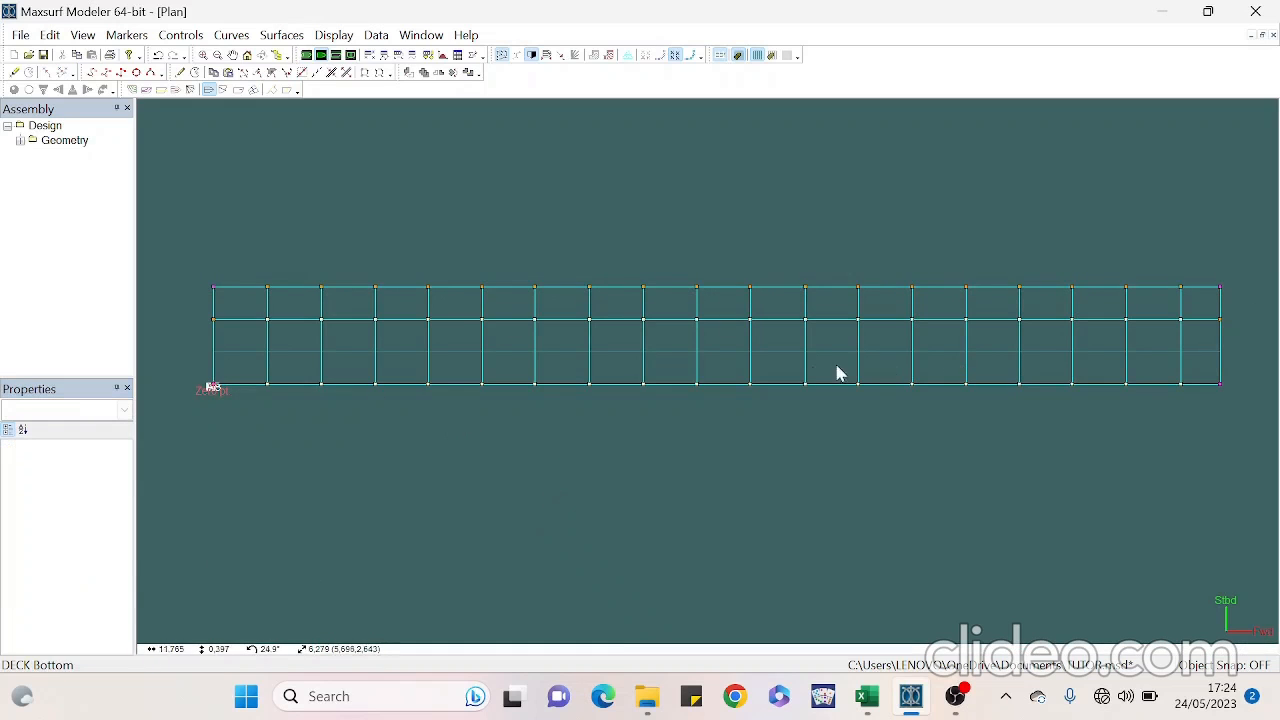
Set the longitudinal position of control point column 1 to 1,00 m
{"action": "left_click_drag", "start_coordinate": [252, 262], "coordinate": [291, 423]}
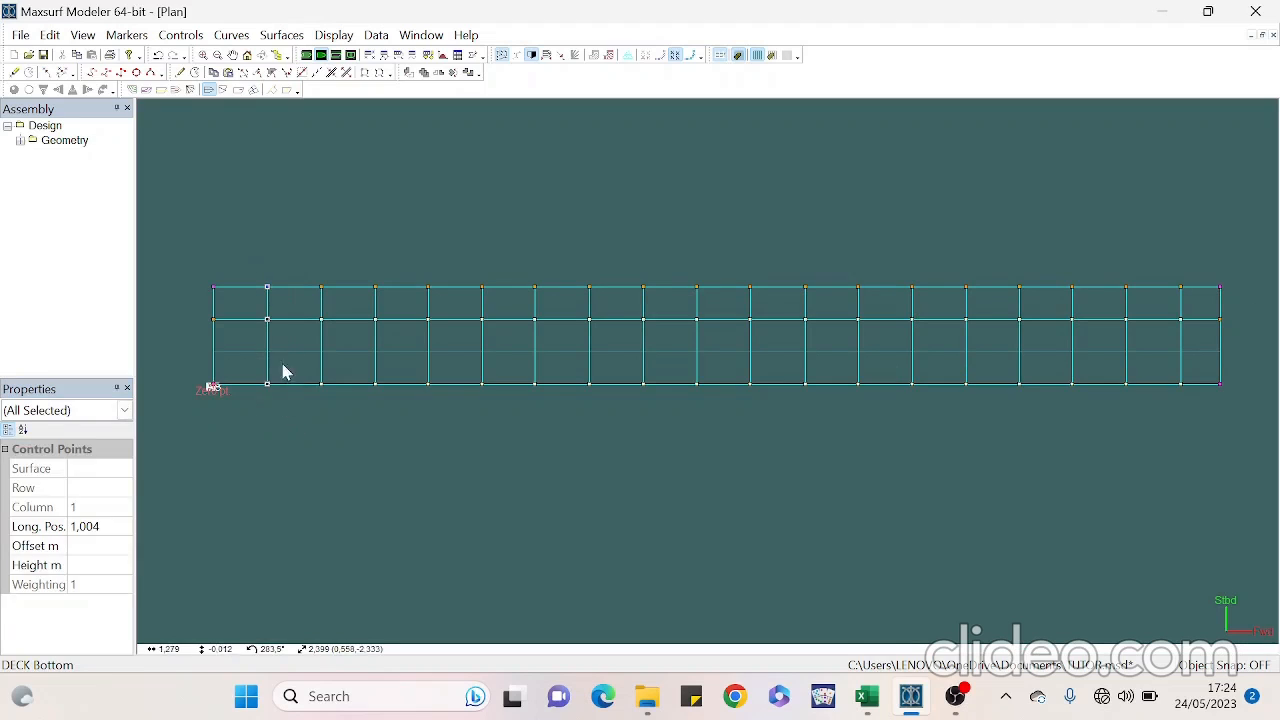
{"action": "left_click", "coordinate": [113, 527]}
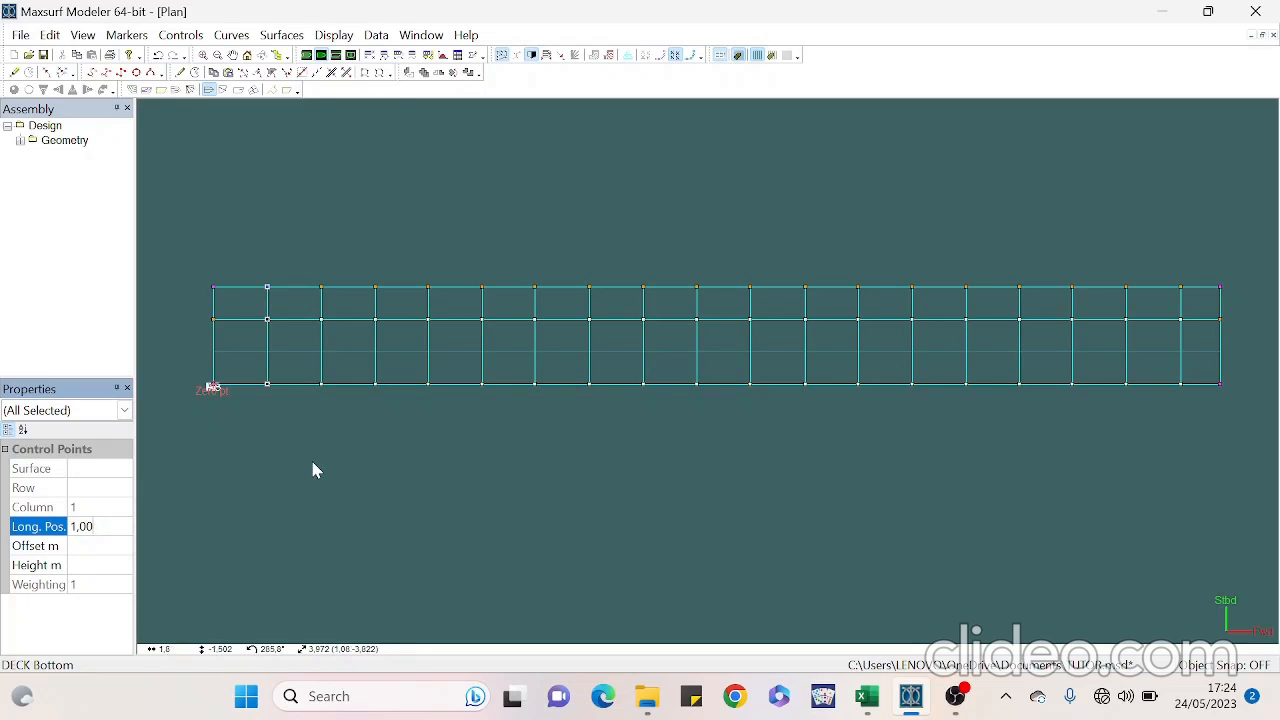
Check the station positions of all sections in the design grid
{"action": "left_click", "coordinate": [376, 35]}
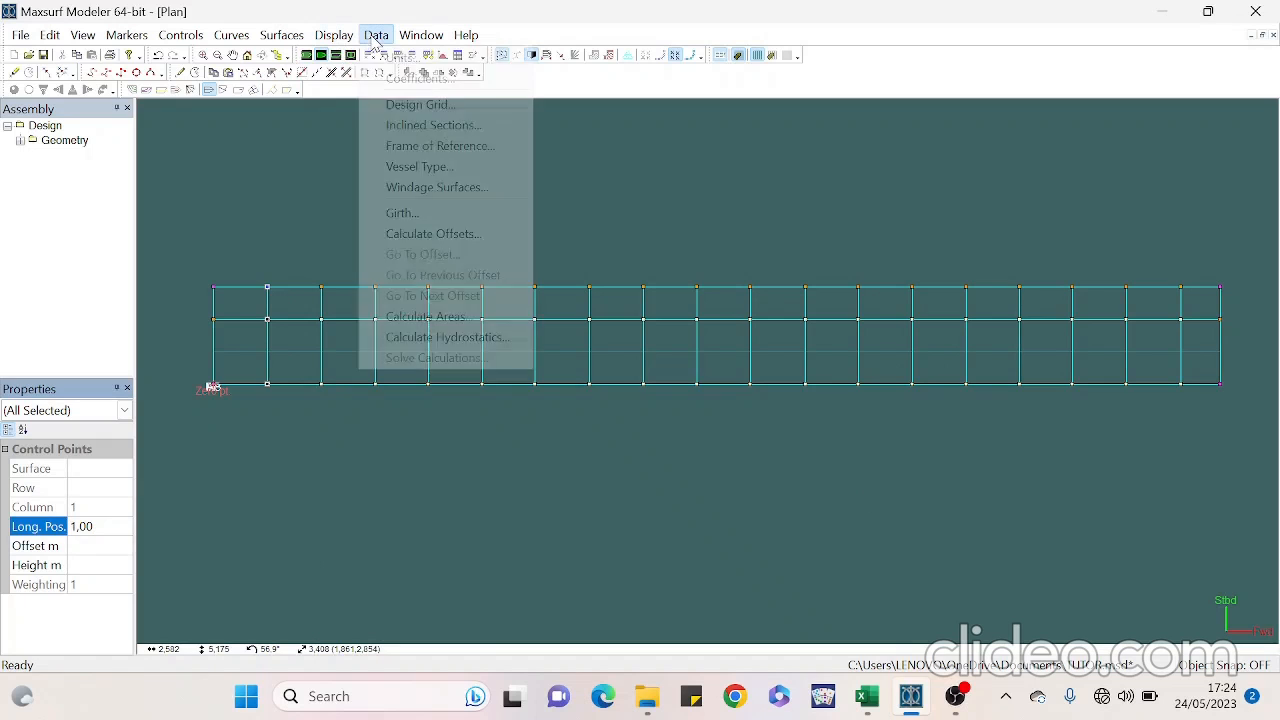
{"action": "left_click", "coordinate": [402, 103]}
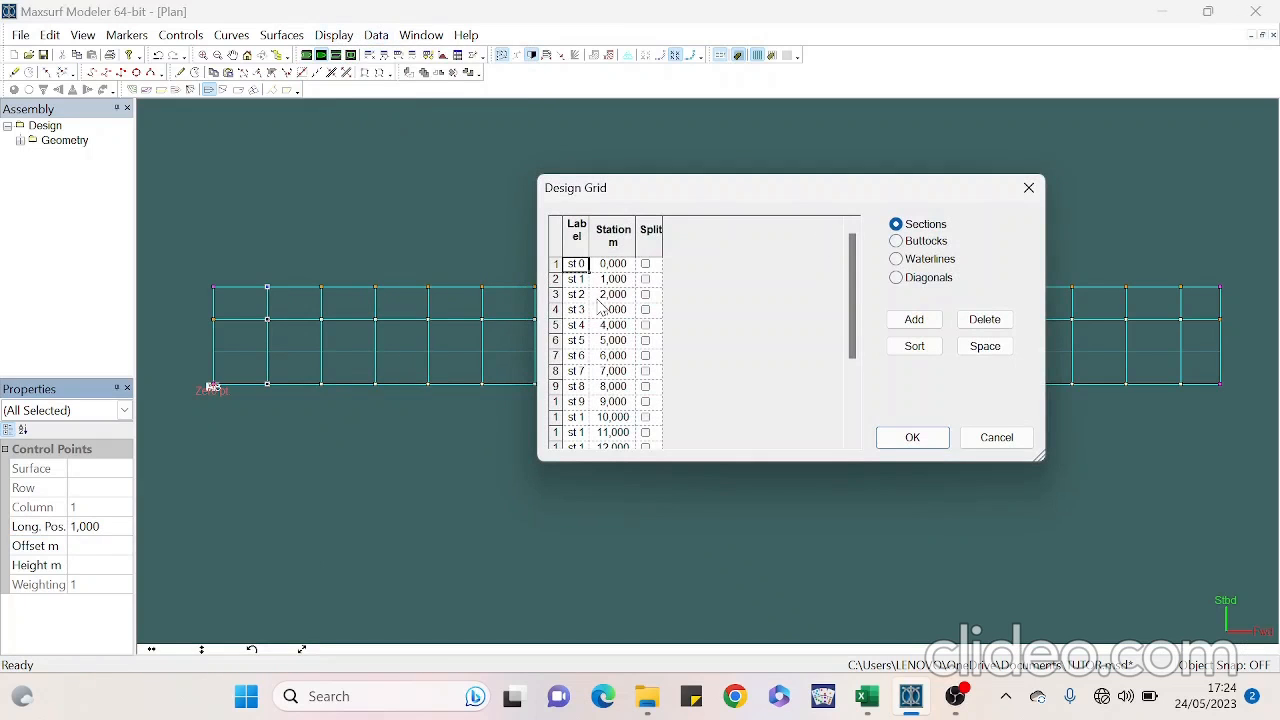
{"action": "scroll", "coordinate": [610, 400], "scroll_direction": "down", "scroll_amount": 3}
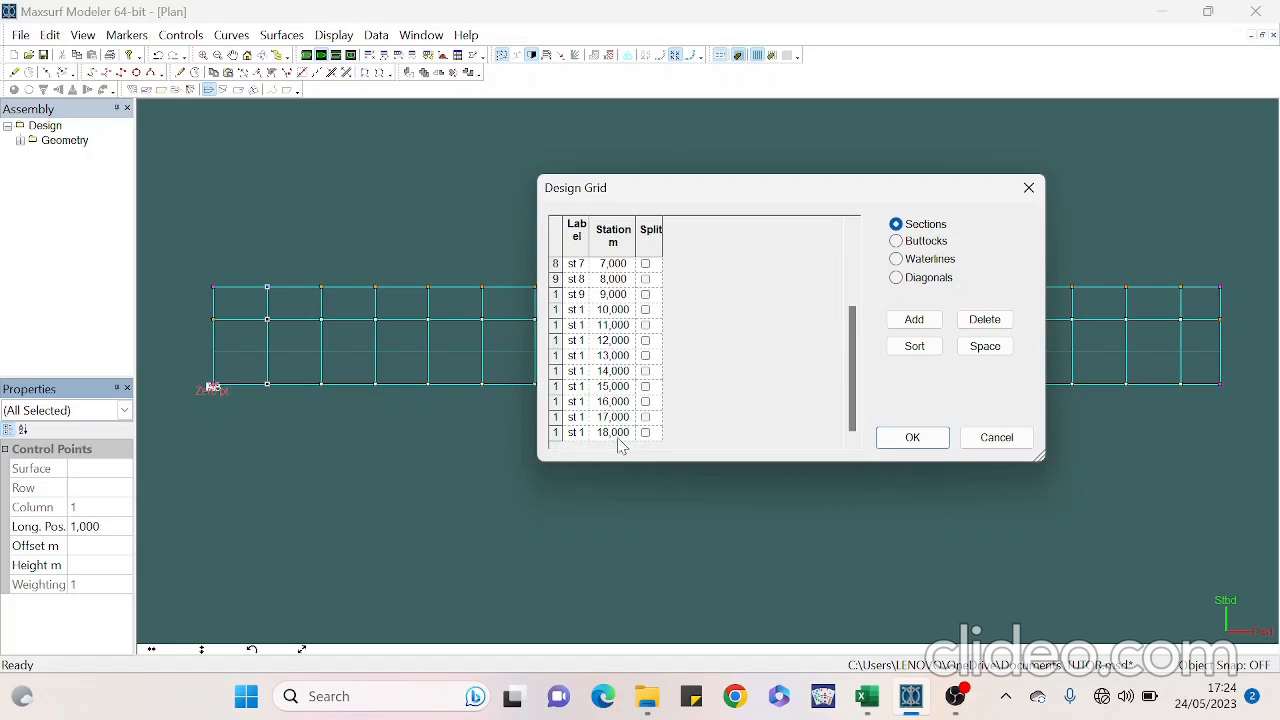
{"action": "left_click", "coordinate": [905, 438]}
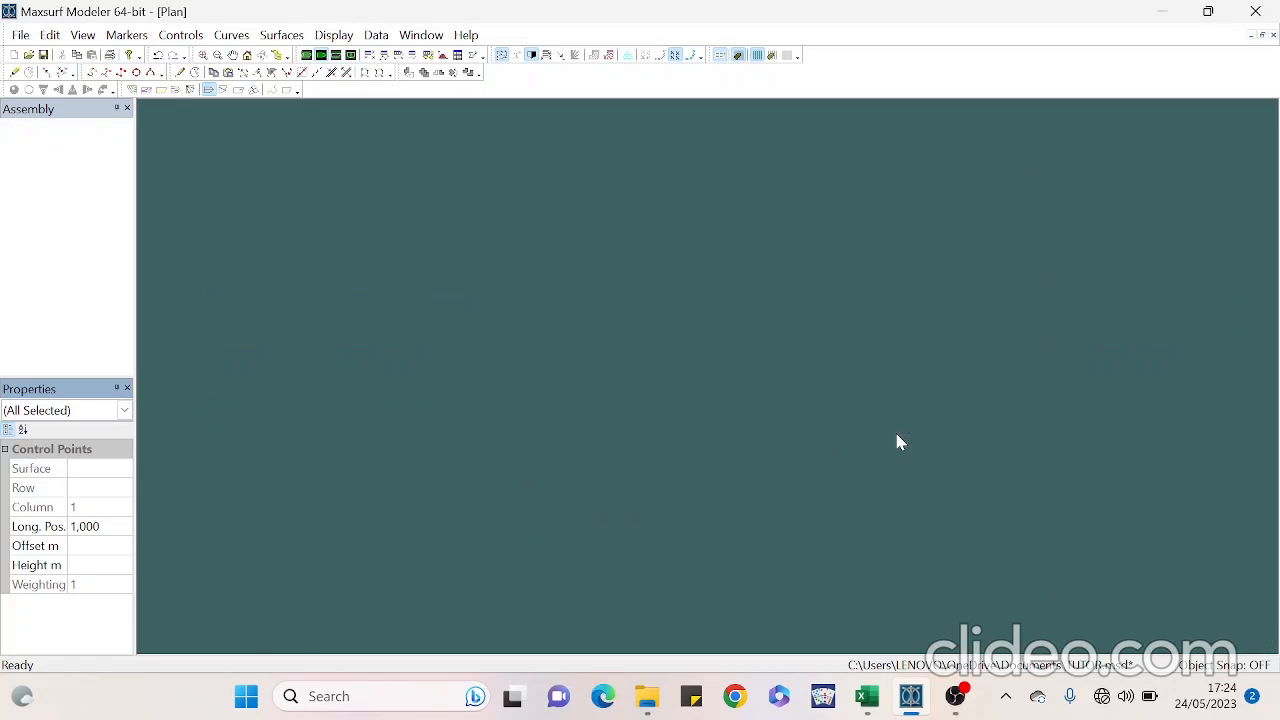
Set the longitudinal positions of control point columns 2 and 3 to 2 m and 3 m
{"action": "left_click_drag", "start_coordinate": [249, 259], "coordinate": [278, 412]}
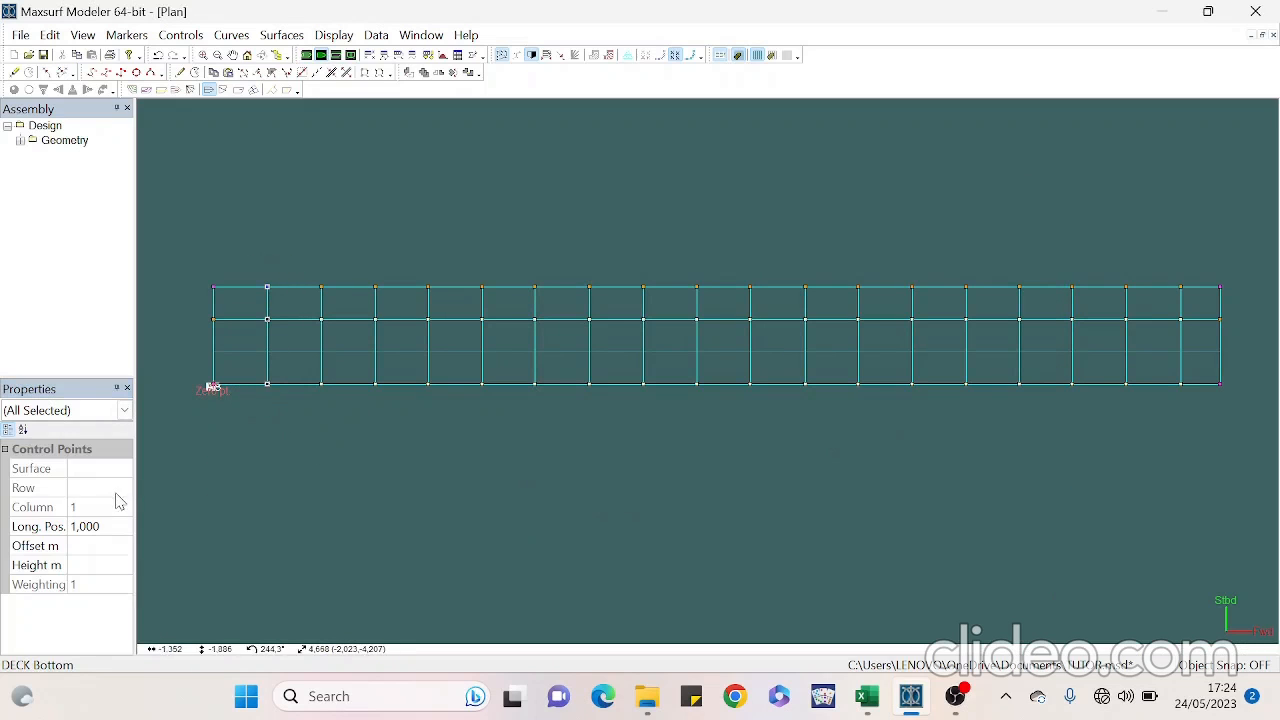
{"action": "left_click_drag", "start_coordinate": [308, 262], "coordinate": [331, 404]}
{"action": "left_click", "coordinate": [120, 527]}
{"action": "type", "text": "2"}
{"action": "key", "text": "Return"}
{"action": "left_click_drag", "start_coordinate": [348, 254], "coordinate": [389, 402]}
{"action": "left_click", "coordinate": [109, 527]}
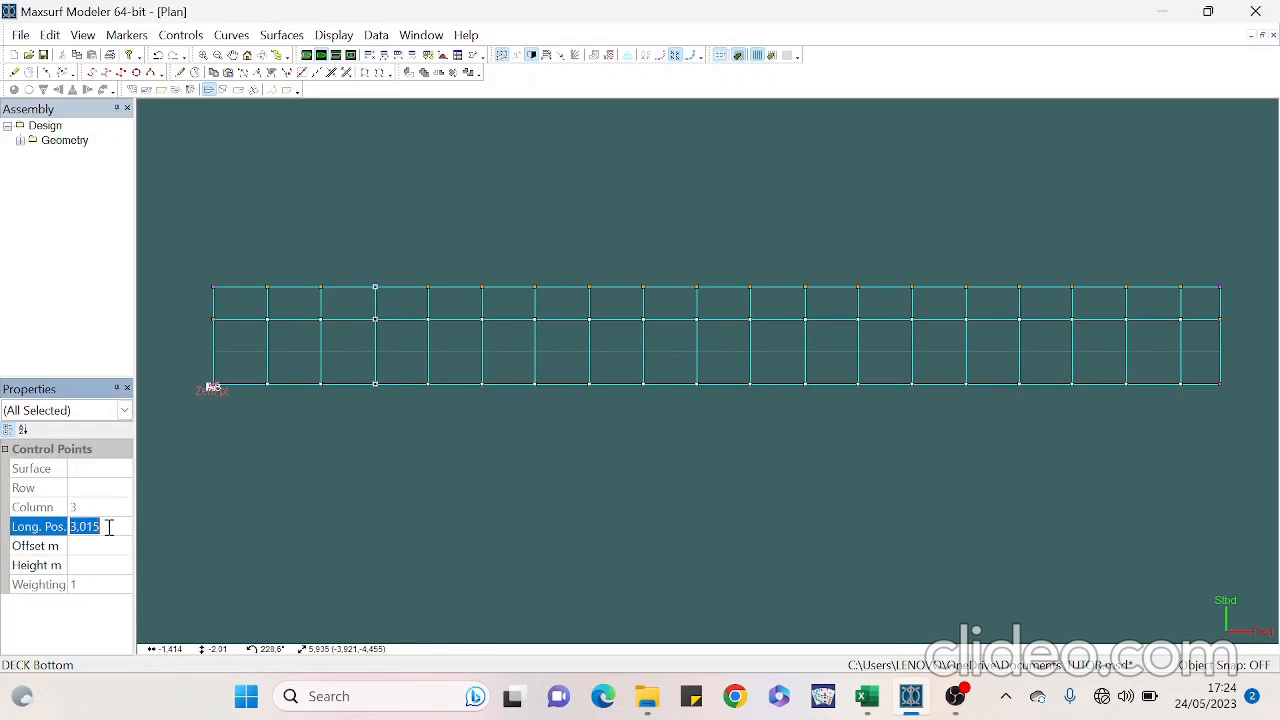
{"action": "type", "text": "3"}
{"action": "key", "text": "Return"}
Set the longitudinal positions of control point columns 4 and 5 to 4 m and 5 m
{"action": "left_click_drag", "start_coordinate": [425, 252], "coordinate": [446, 402]}
{"action": "left_click", "coordinate": [121, 527]}
{"action": "type", "text": "4"}
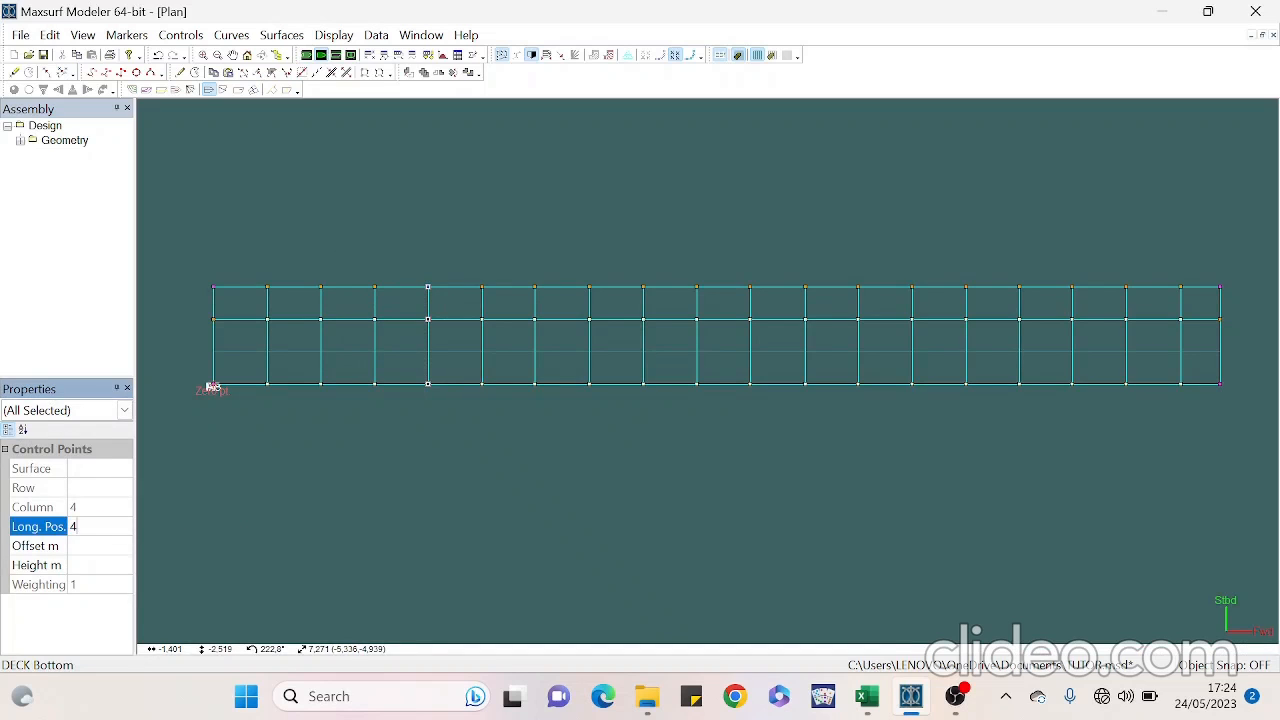
{"action": "key", "text": "Return"}
{"action": "left_click_drag", "start_coordinate": [454, 273], "coordinate": [504, 426]}
{"action": "left_click", "coordinate": [113, 531]}
{"action": "key", "text": "Return"}
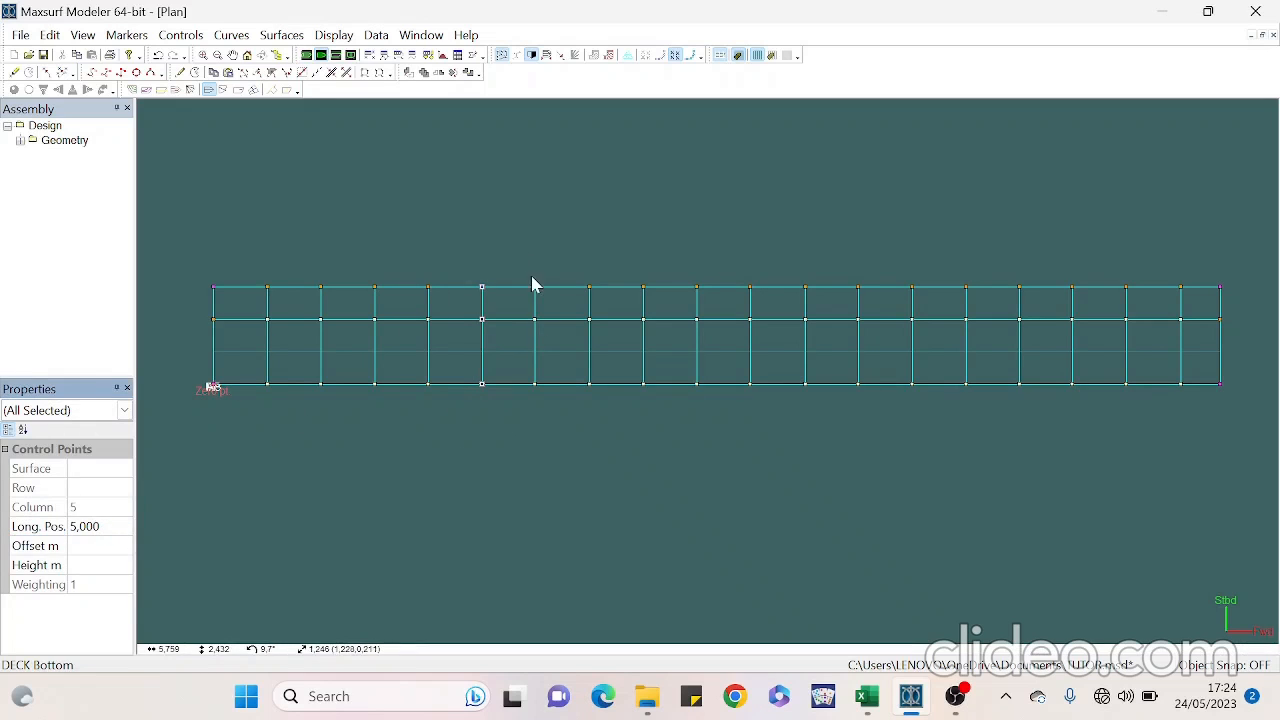
Set the longitudinal positions of control point columns 6, 7 and 8 to 6 m, 7 m and 8 m
{"action": "left_click_drag", "start_coordinate": [530, 272], "coordinate": [556, 425]}
{"action": "left_click", "coordinate": [117, 531]}
{"action": "type", "text": "6"}
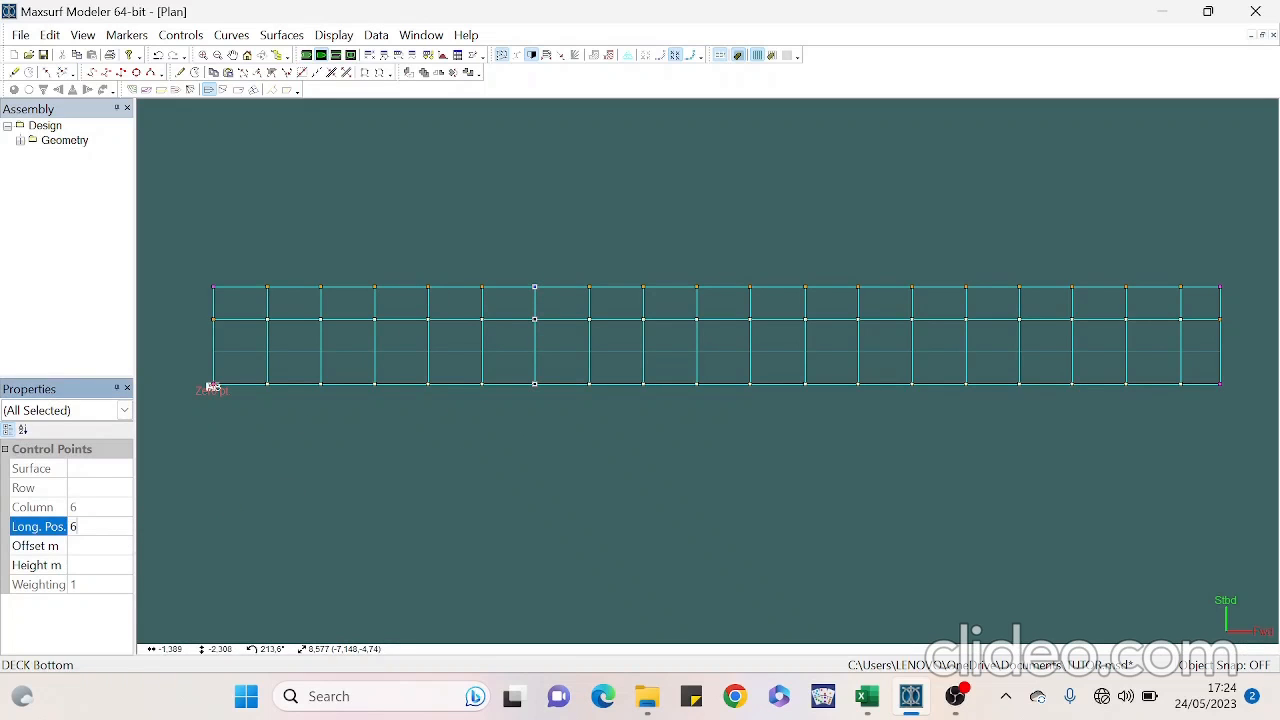
{"action": "key", "text": "Return"}
{"action": "left_click_drag", "start_coordinate": [576, 260], "coordinate": [604, 398]}
{"action": "left_click", "coordinate": [120, 521]}
{"action": "key", "text": "Return"}
{"action": "left_click_drag", "start_coordinate": [629, 254], "coordinate": [656, 419]}
{"action": "left_click", "coordinate": [110, 528]}
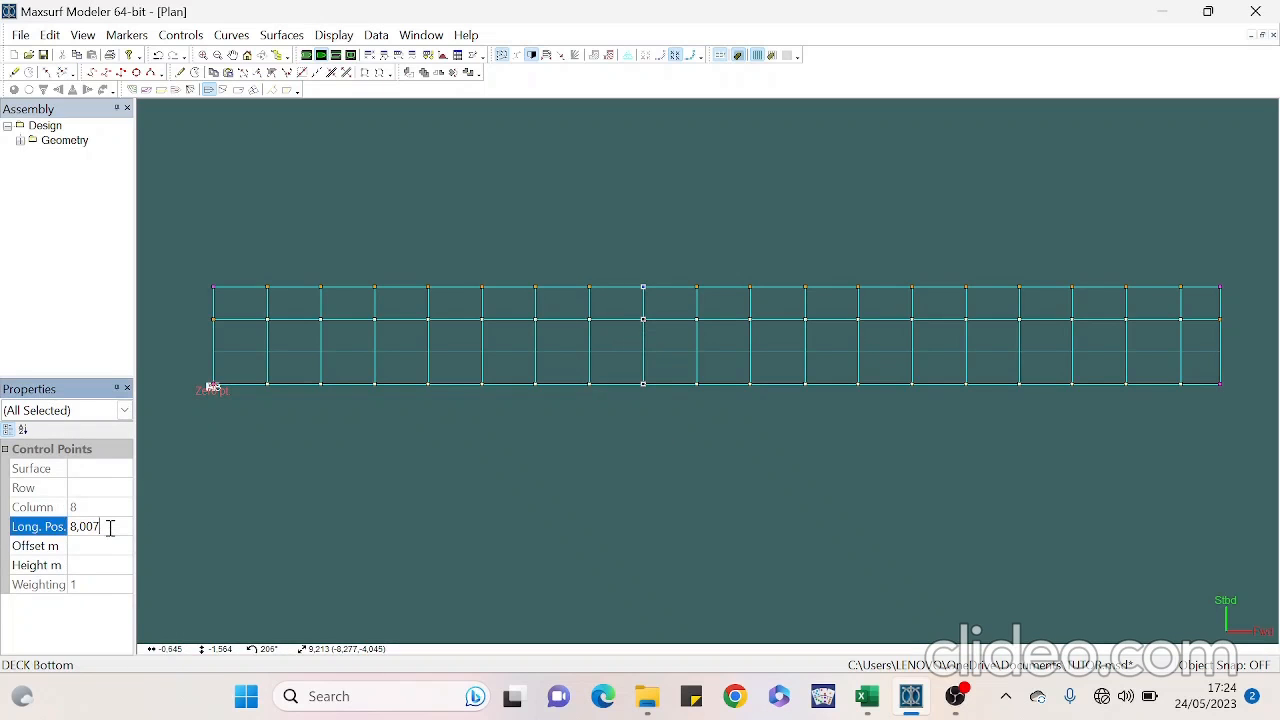
{"action": "key", "text": "Return"}
{"action": "left_click_drag", "start_coordinate": [669, 266], "coordinate": [714, 417]}
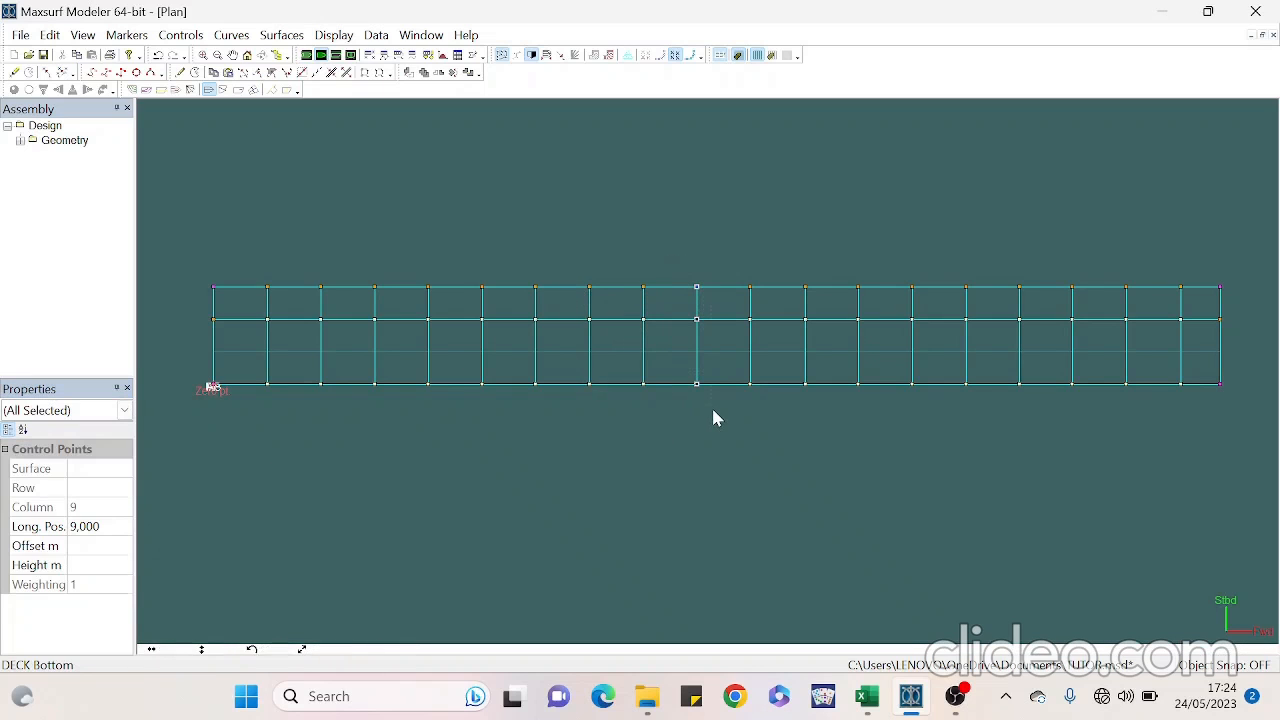
Set the longitudinal positions of control point columns 10 and 11 to 10 m and 11 m
{"action": "left_click_drag", "start_coordinate": [737, 266], "coordinate": [769, 443]}
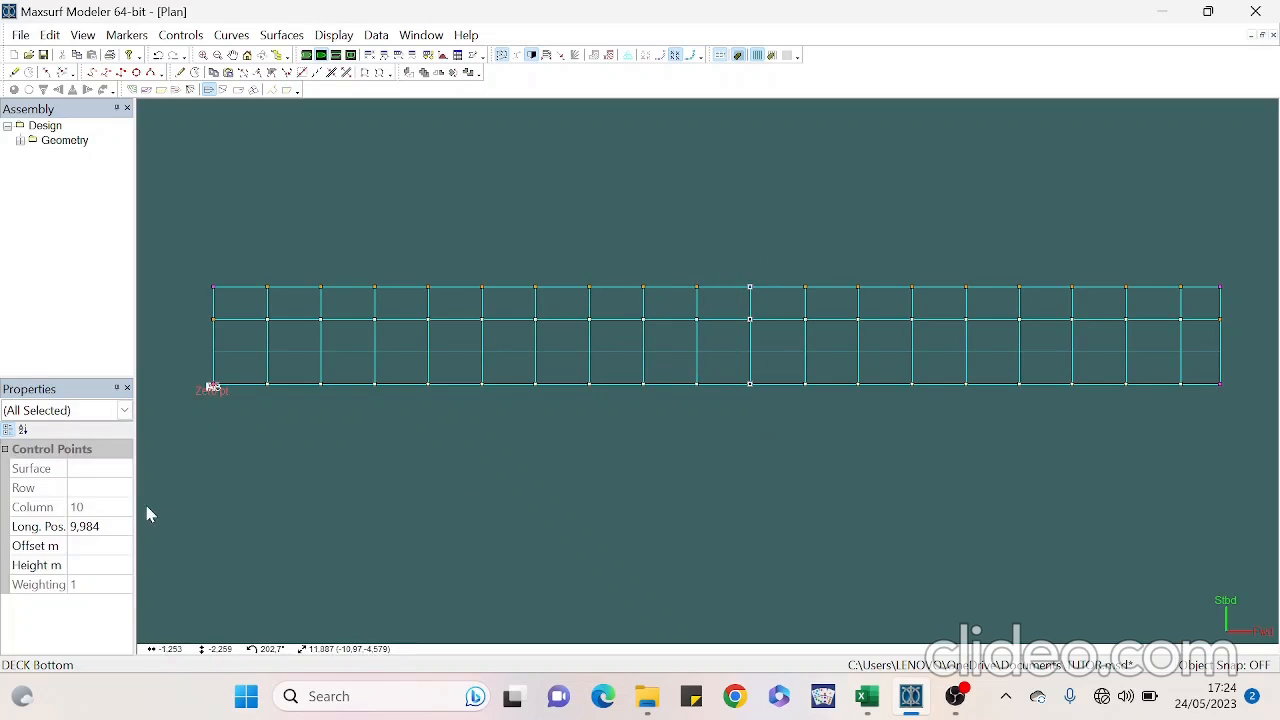
{"action": "left_click", "coordinate": [106, 528]}
{"action": "double_click", "coordinate": [106, 528]}
{"action": "type", "text": "10"}
{"action": "key", "text": "Return"}
{"action": "left_click_drag", "start_coordinate": [794, 251], "coordinate": [814, 400]}
{"action": "left_click", "coordinate": [118, 526]}
{"action": "key", "text": "BackSpace"}
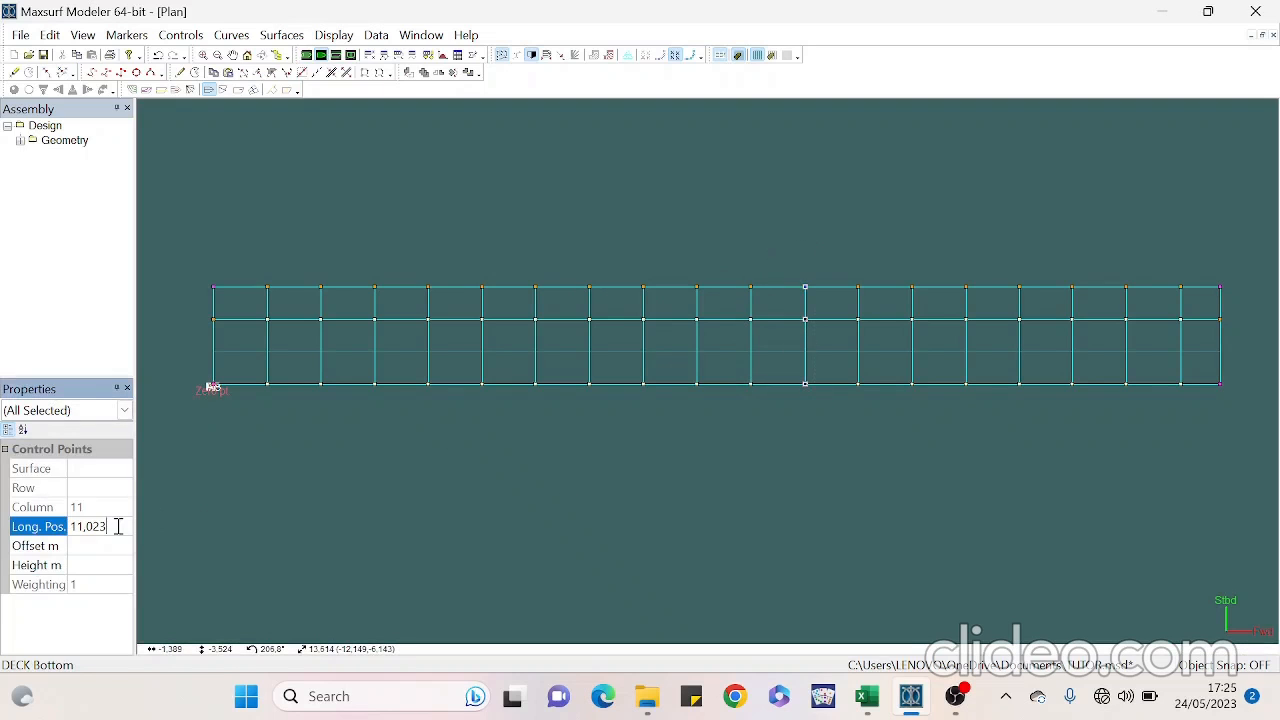
{"action": "key", "text": "Return"}
Set the longitudinal positions of control point columns 12, 13 and 14 to 12 m, 13 m and 14 m
{"action": "left_click_drag", "start_coordinate": [828, 255], "coordinate": [867, 427]}
{"action": "left_click", "coordinate": [127, 526]}
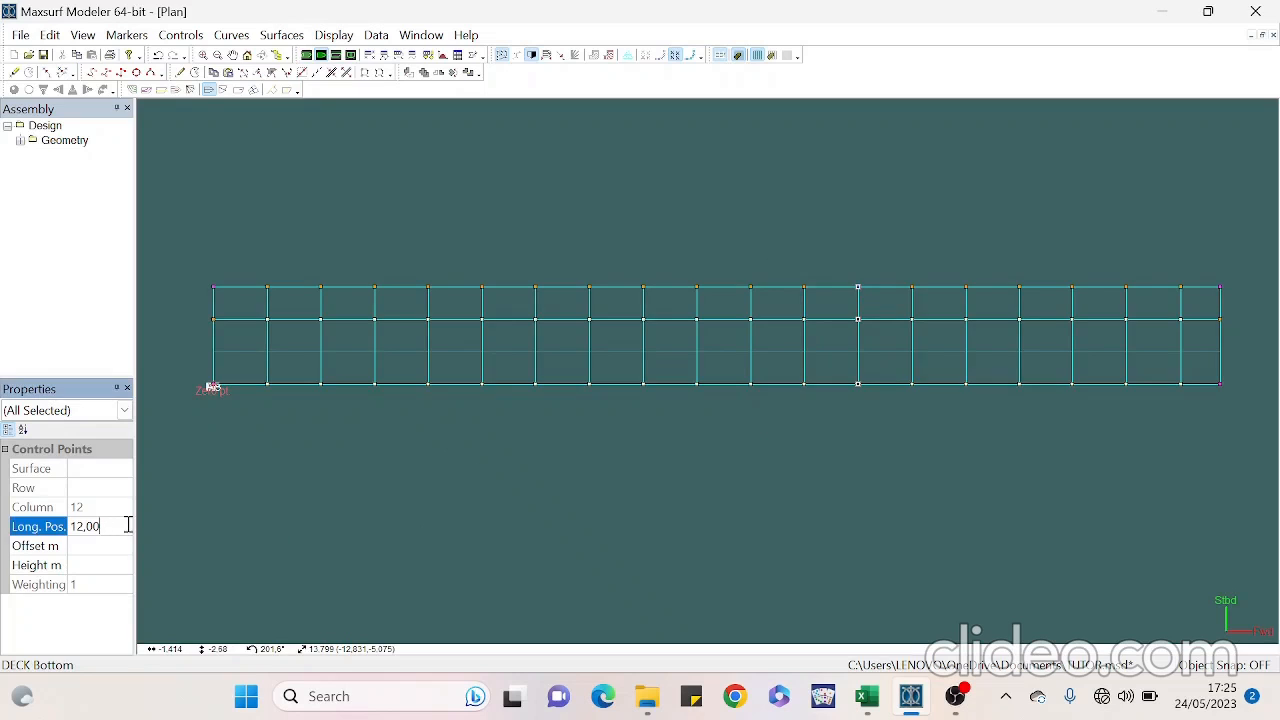
{"action": "key", "text": "Return"}
{"action": "left_click_drag", "start_coordinate": [874, 263], "coordinate": [918, 404]}
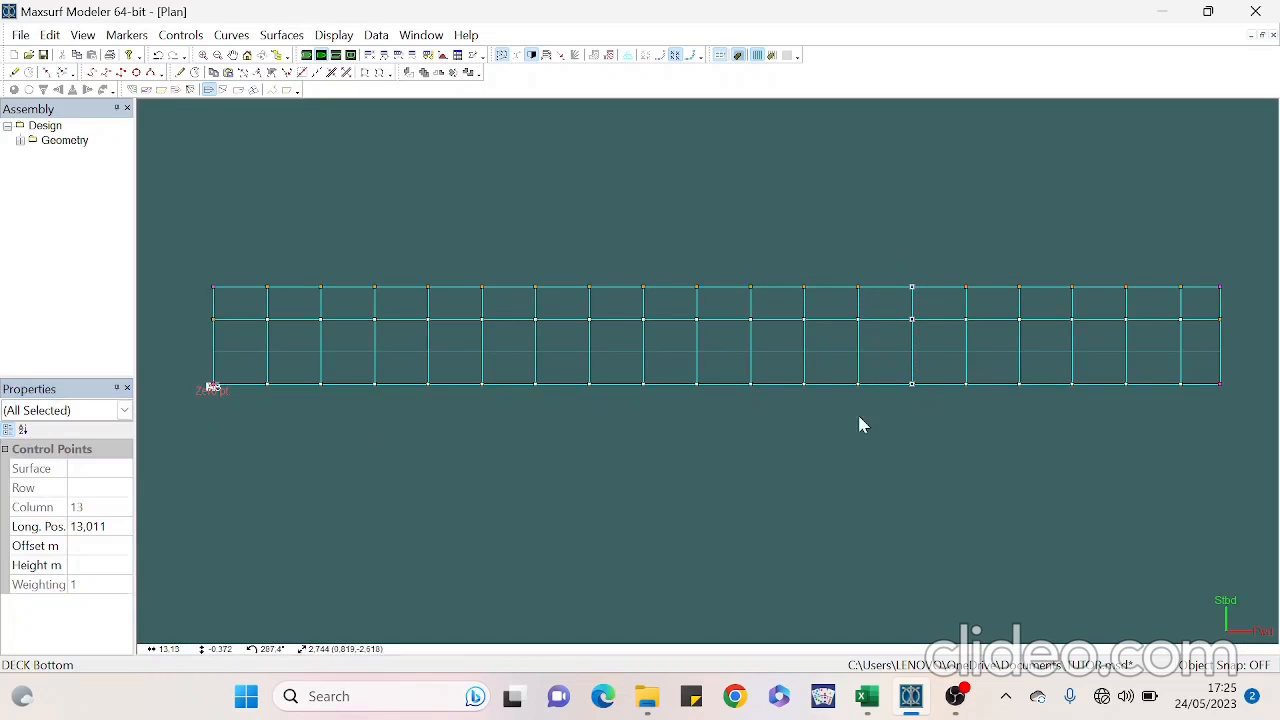
{"action": "left_click", "coordinate": [117, 524]}
{"action": "key", "text": "Return"}
{"action": "left_click_drag", "start_coordinate": [940, 265], "coordinate": [983, 434]}
{"action": "left_click", "coordinate": [119, 525]}
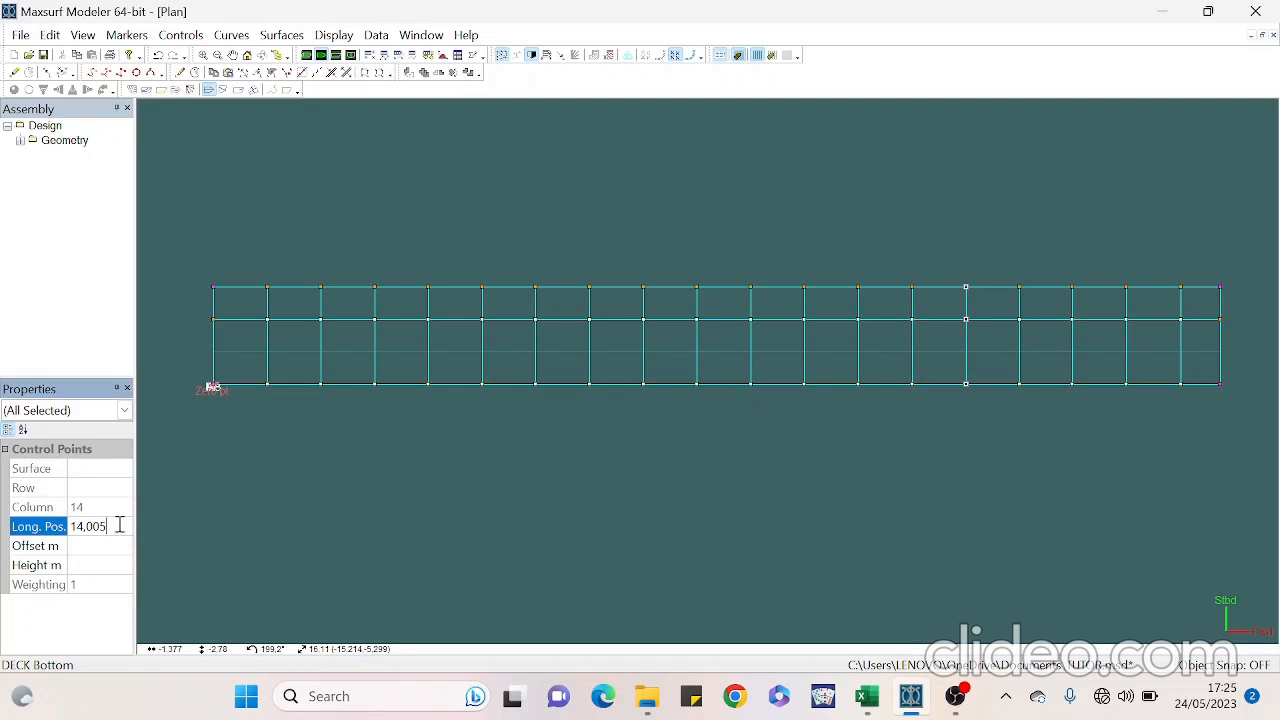
{"action": "key", "text": "Return"}
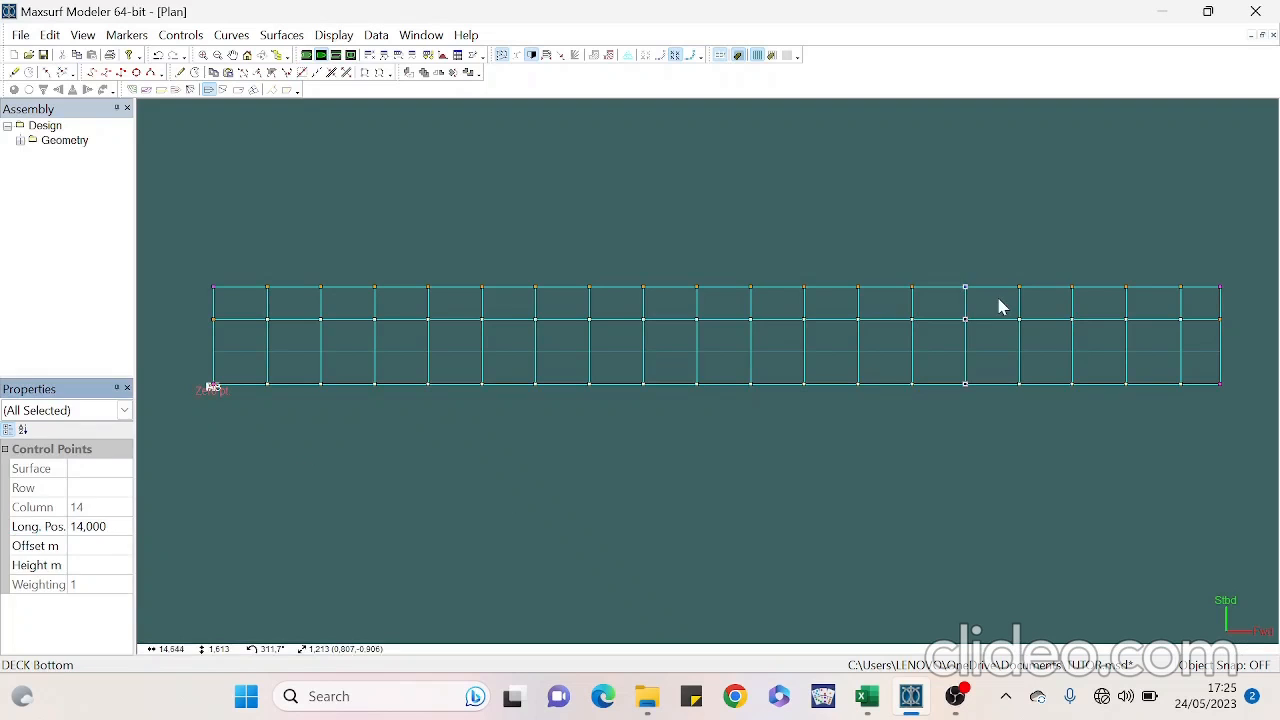
Set the longitudinal positions of control point columns 16 and 17 to 16 m and 17 m
{"action": "left_click_drag", "start_coordinate": [1047, 412], "coordinate": [1045, 415]}
{"action": "left_click_drag", "start_coordinate": [1060, 272], "coordinate": [1097, 405]}
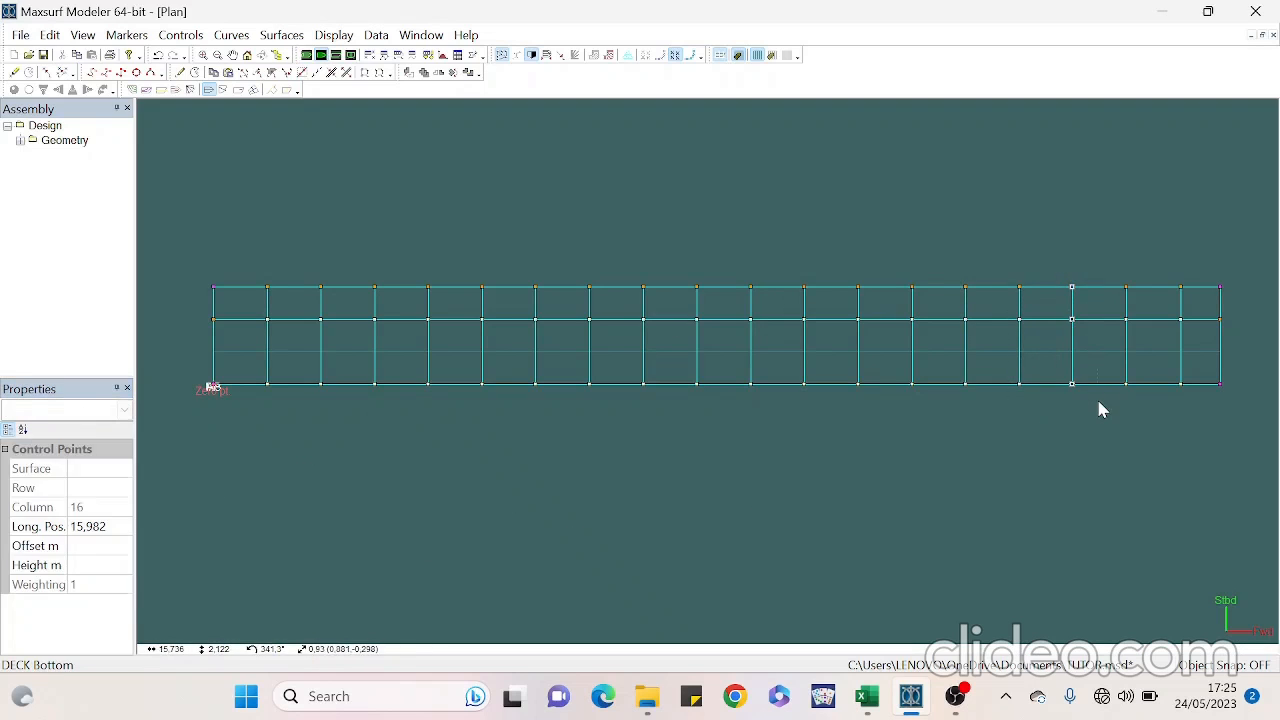
{"action": "left_click", "coordinate": [115, 528]}
{"action": "type", "text": "1"}
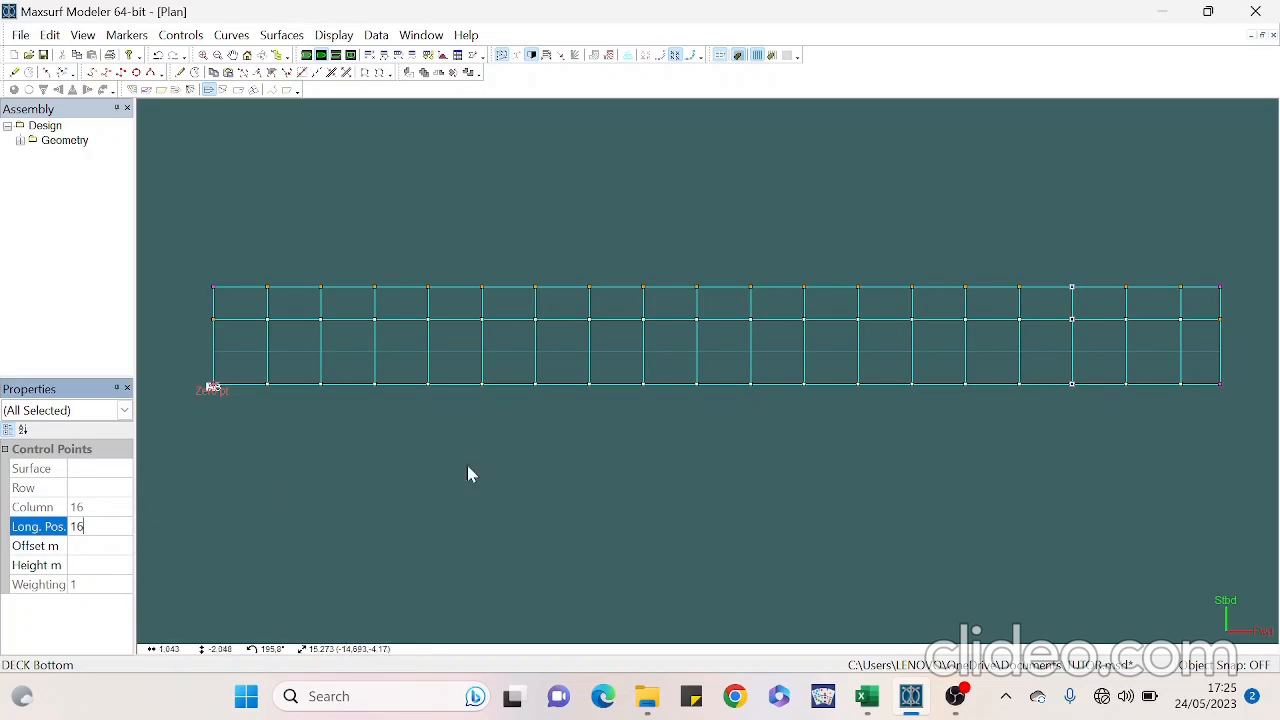
{"action": "type", "text": "6"}
{"action": "key", "text": "Return"}
{"action": "left_click_drag", "start_coordinate": [1094, 268], "coordinate": [1154, 425]}
{"action": "left_click", "coordinate": [105, 527]}
{"action": "type", "text": "17"}
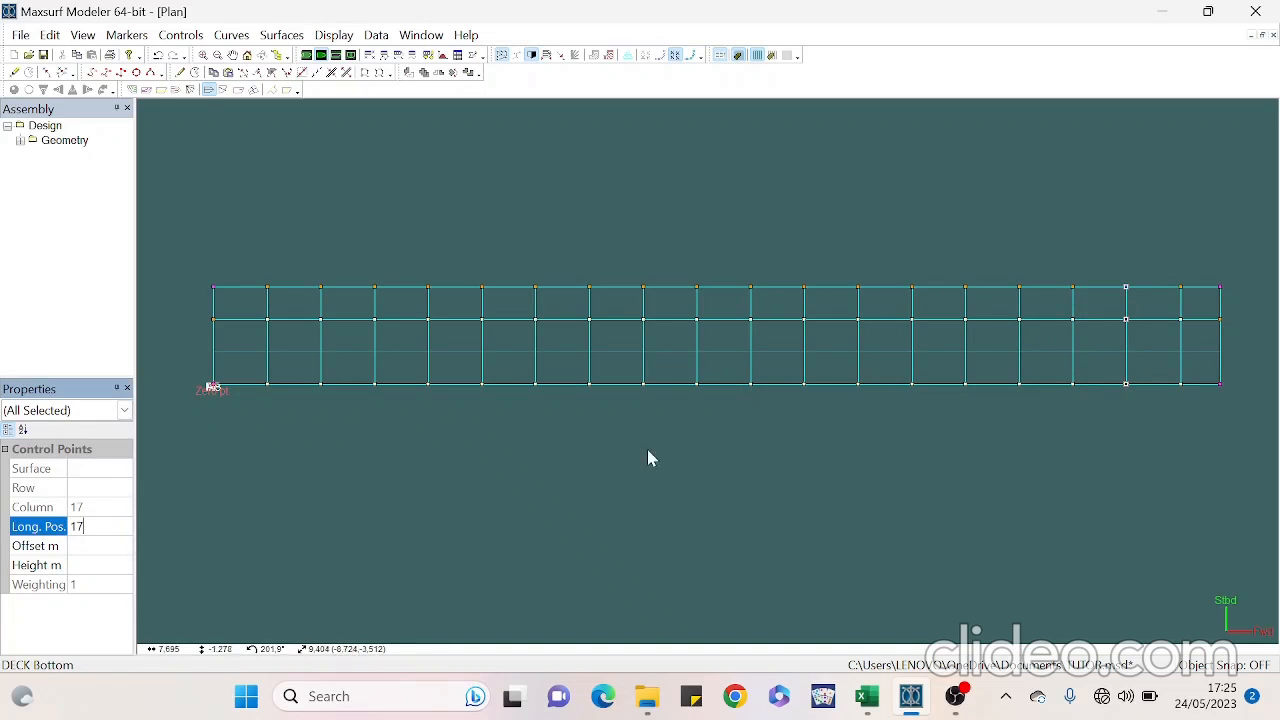
{"action": "key", "text": "Return"}
Set the longitudinal position of control point column 18 to 18 m
{"action": "left_click_drag", "start_coordinate": [1166, 250], "coordinate": [1194, 437]}
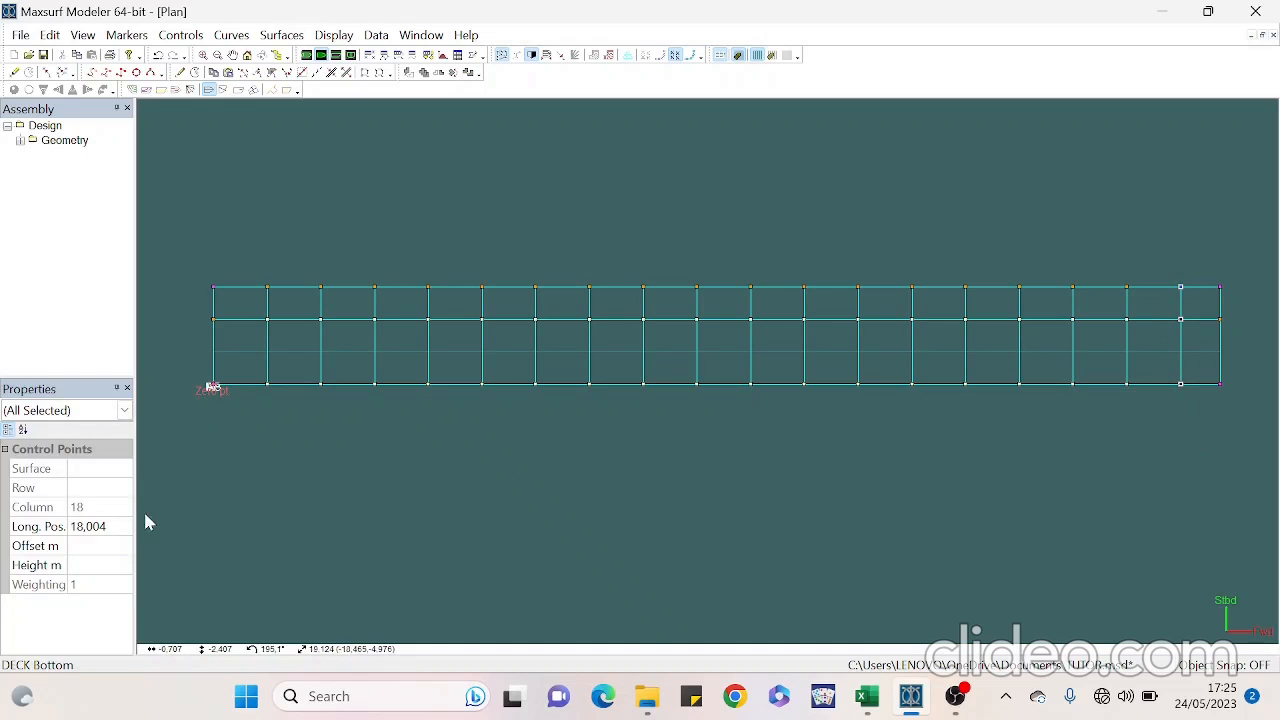
{"action": "left_click", "coordinate": [137, 517]}
{"action": "left_click_drag", "start_coordinate": [1155, 265], "coordinate": [1195, 417]}
{"action": "left_click", "coordinate": [108, 526]}
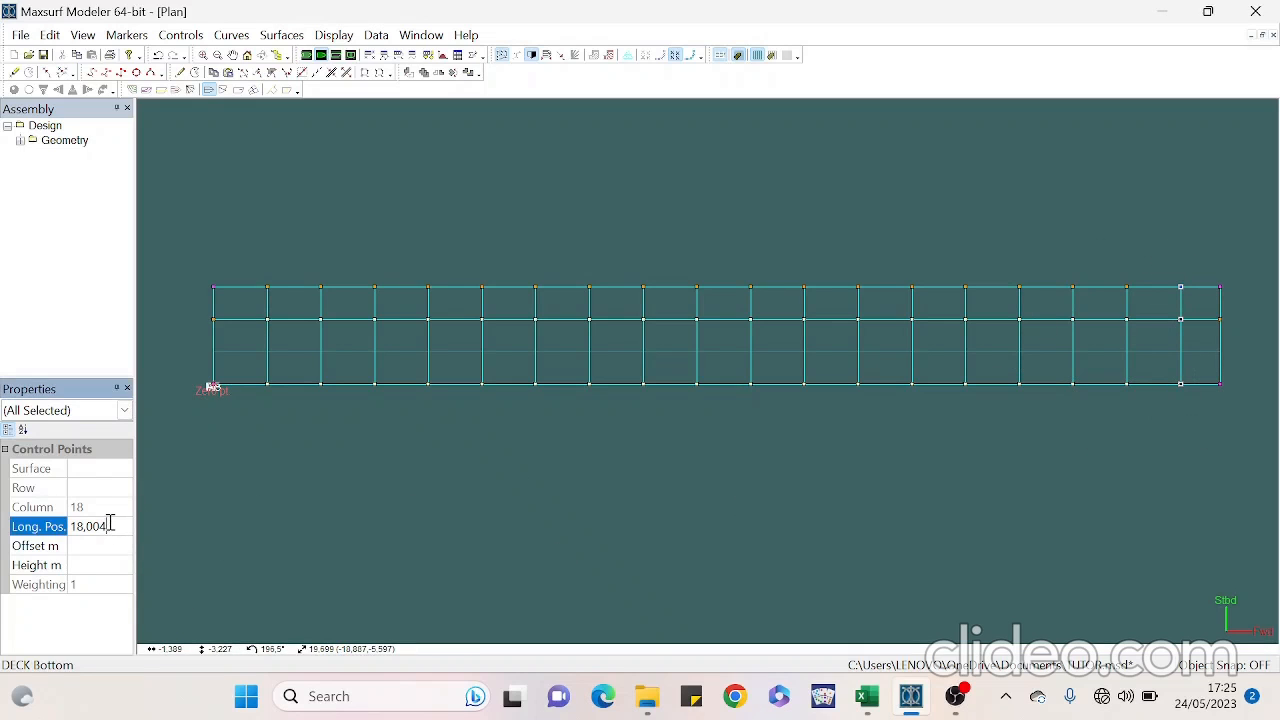
{"action": "key", "text": "Return"}
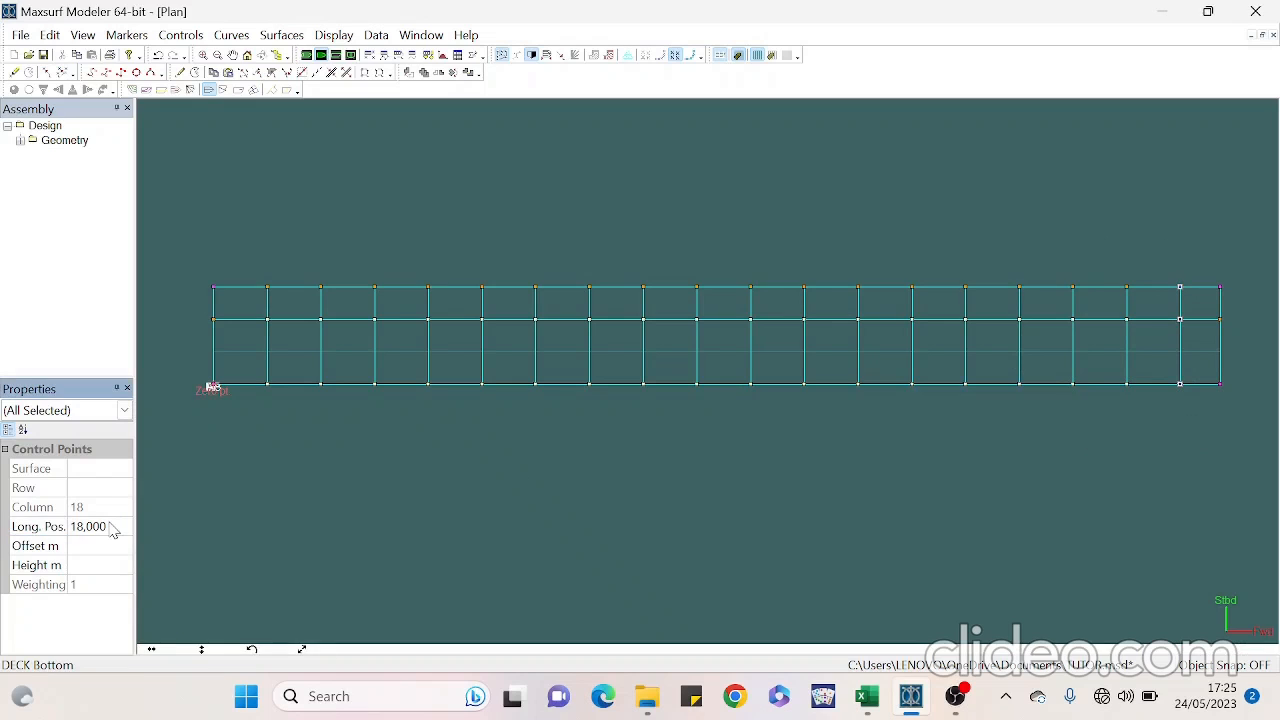
Add control point rows at heights of about 1,02 m and 0,77 m in the Body Plan view, extending them to the bonded surfaces
{"action": "left_click", "coordinate": [351, 55]}
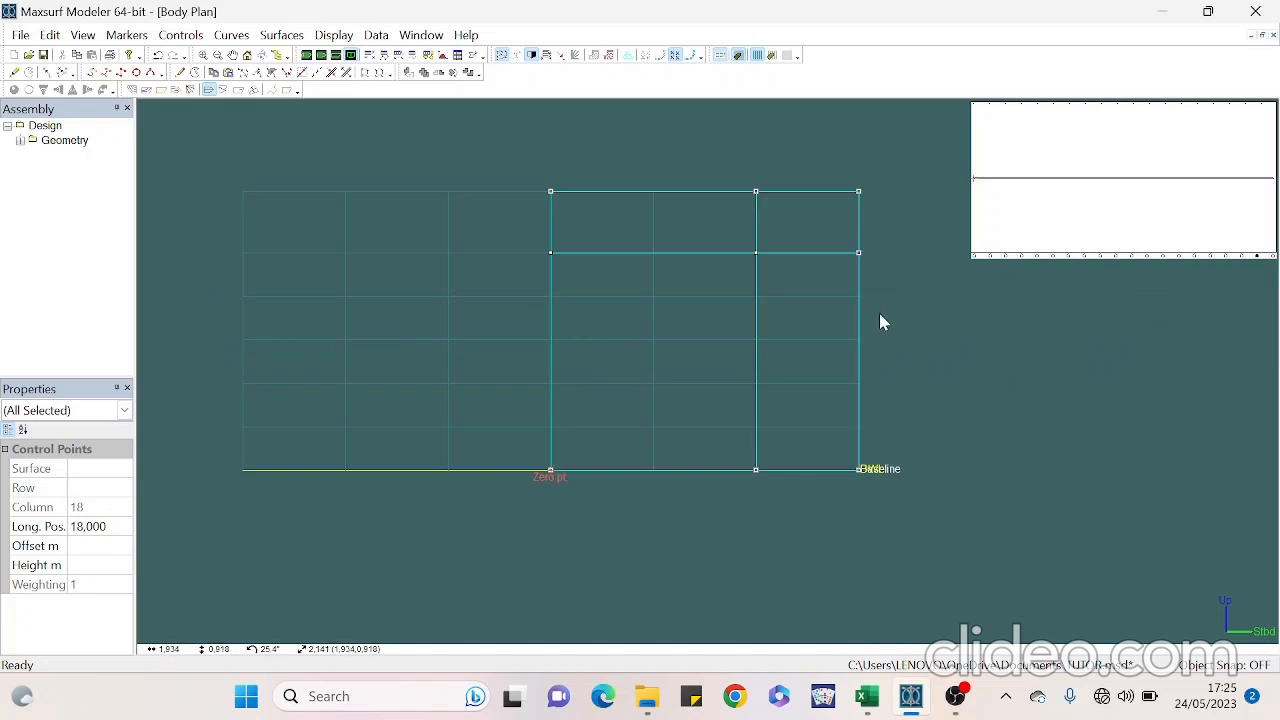
{"action": "left_click", "coordinate": [180, 72]}
{"action": "left_click", "coordinate": [858, 297]}
{"action": "left_click", "coordinate": [697, 385]}
{"action": "left_click", "coordinate": [180, 72]}
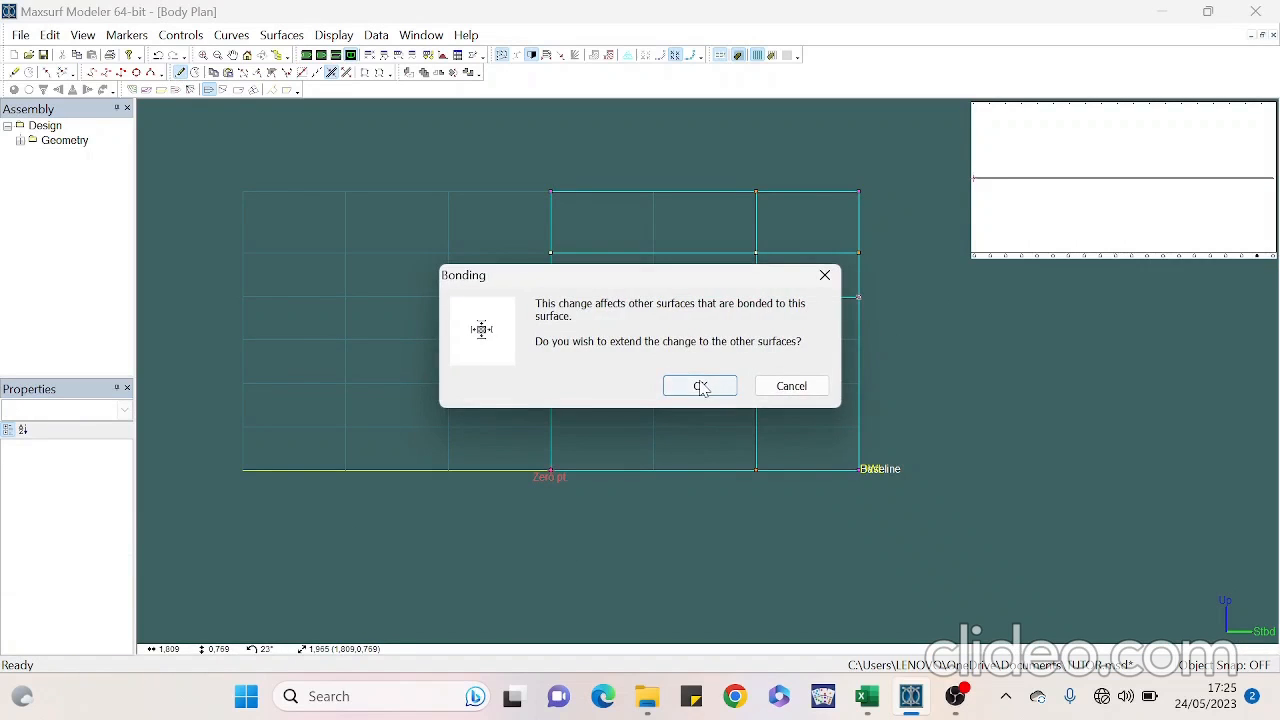
{"action": "left_click", "coordinate": [700, 386]}
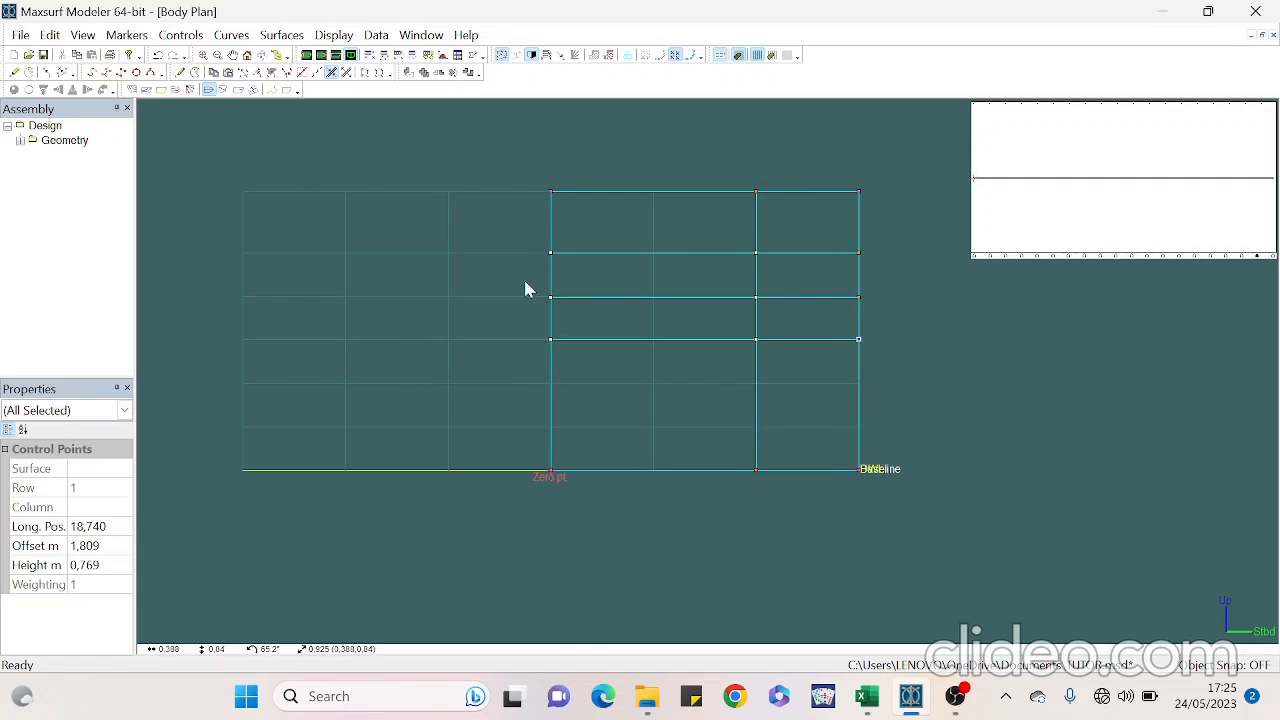
Add two more control point rows at heights of about 0,52 m and 0,26 m, extending them to the bonded surfaces
{"action": "left_click", "coordinate": [858, 382], "text": "ctrl"}
{"action": "left_click", "coordinate": [730, 389]}
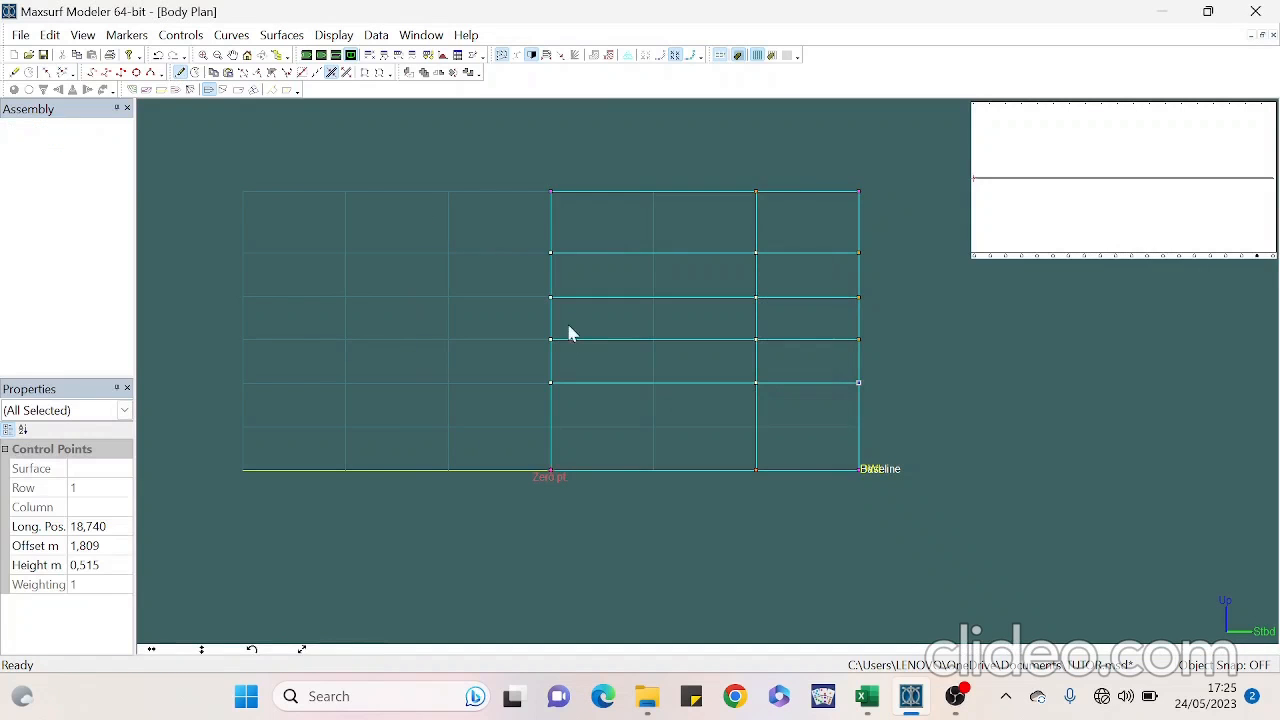
{"action": "left_click", "coordinate": [180, 72]}
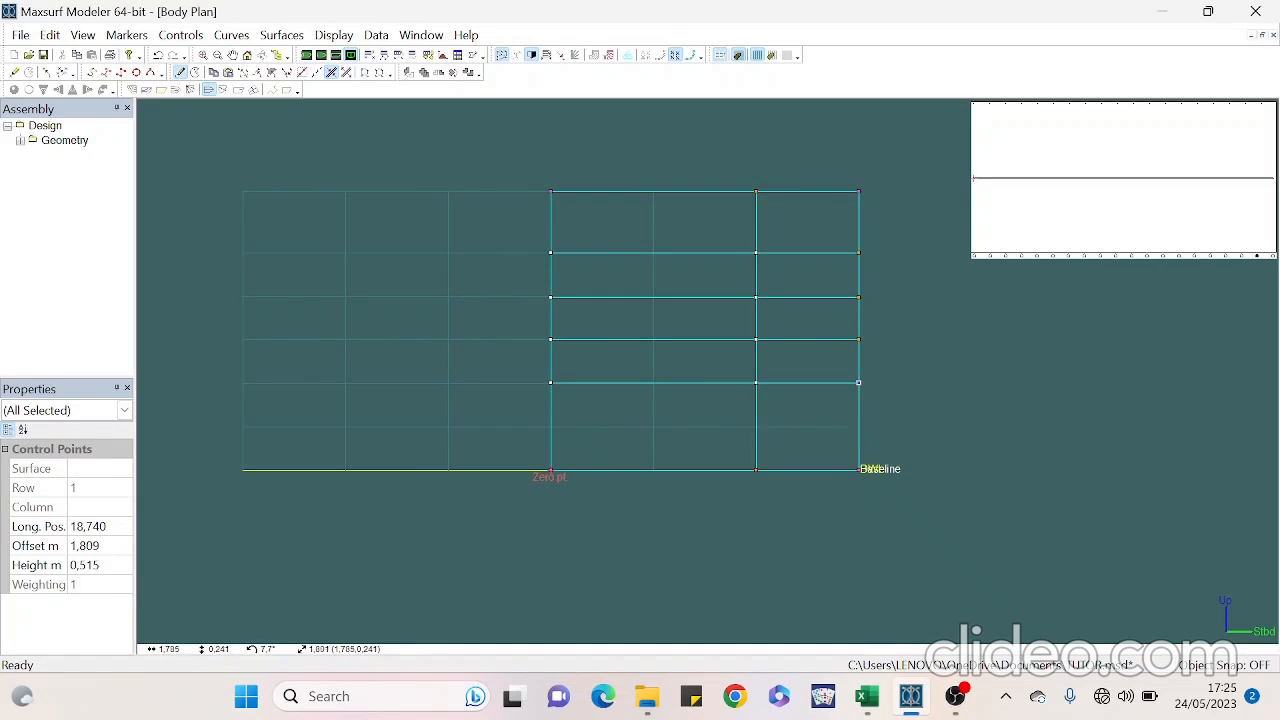
{"action": "left_click", "coordinate": [858, 426]}
{"action": "left_click", "coordinate": [695, 383]}
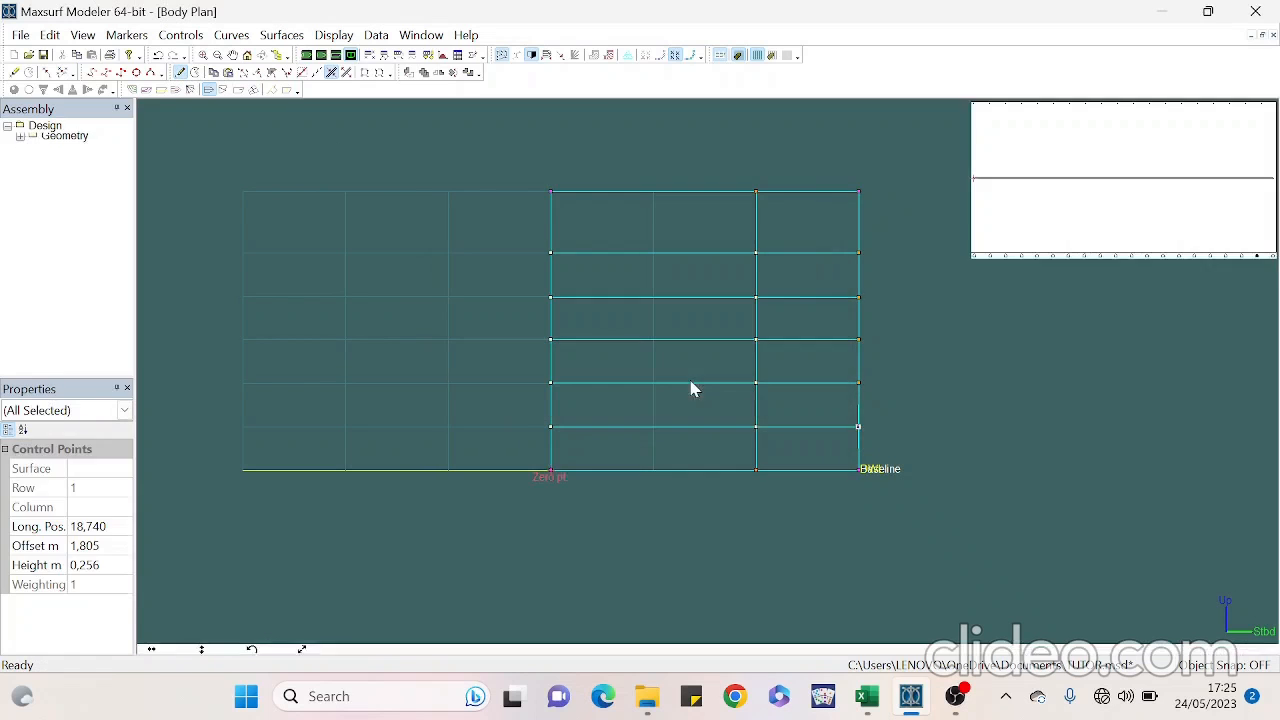
Set the offset of all control points along the hull's outer side edge to 1,81 m
{"action": "left_click_drag", "start_coordinate": [825, 159], "coordinate": [881, 529]}
{"action": "left_click", "coordinate": [95, 547]}
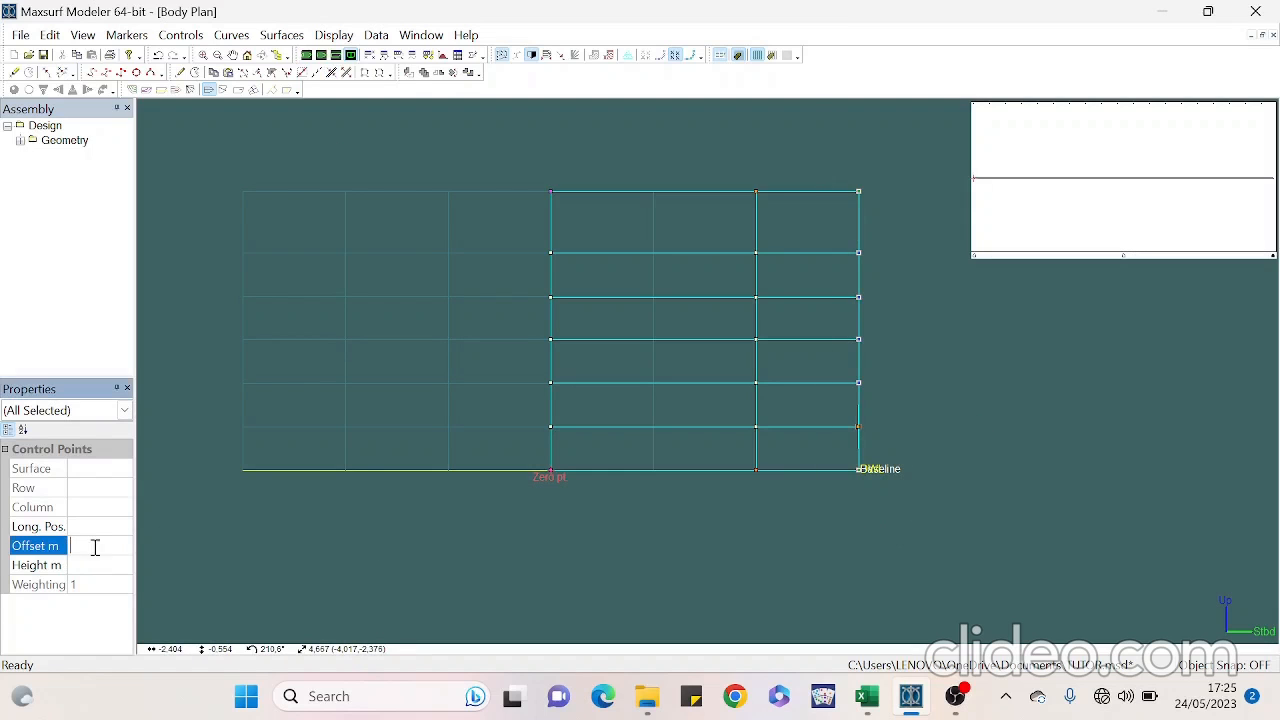
{"action": "type", "text": "1,81"}
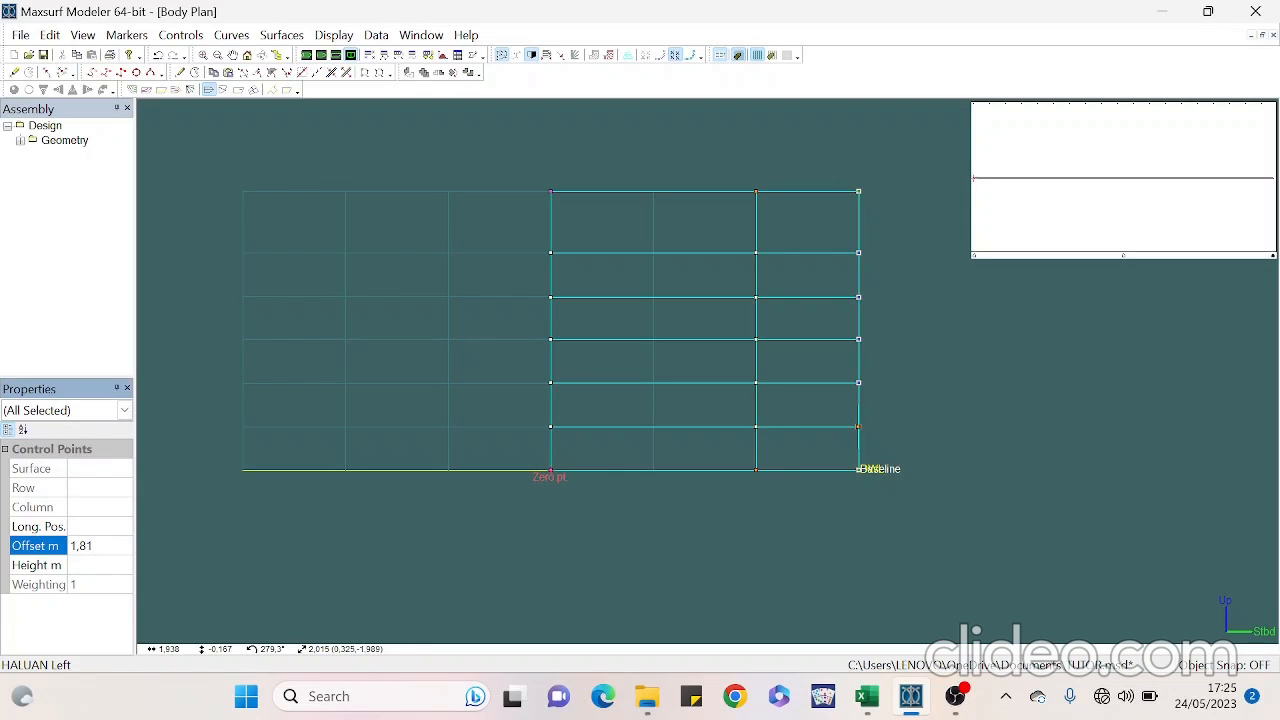
{"action": "left_click", "coordinate": [1020, 443]}
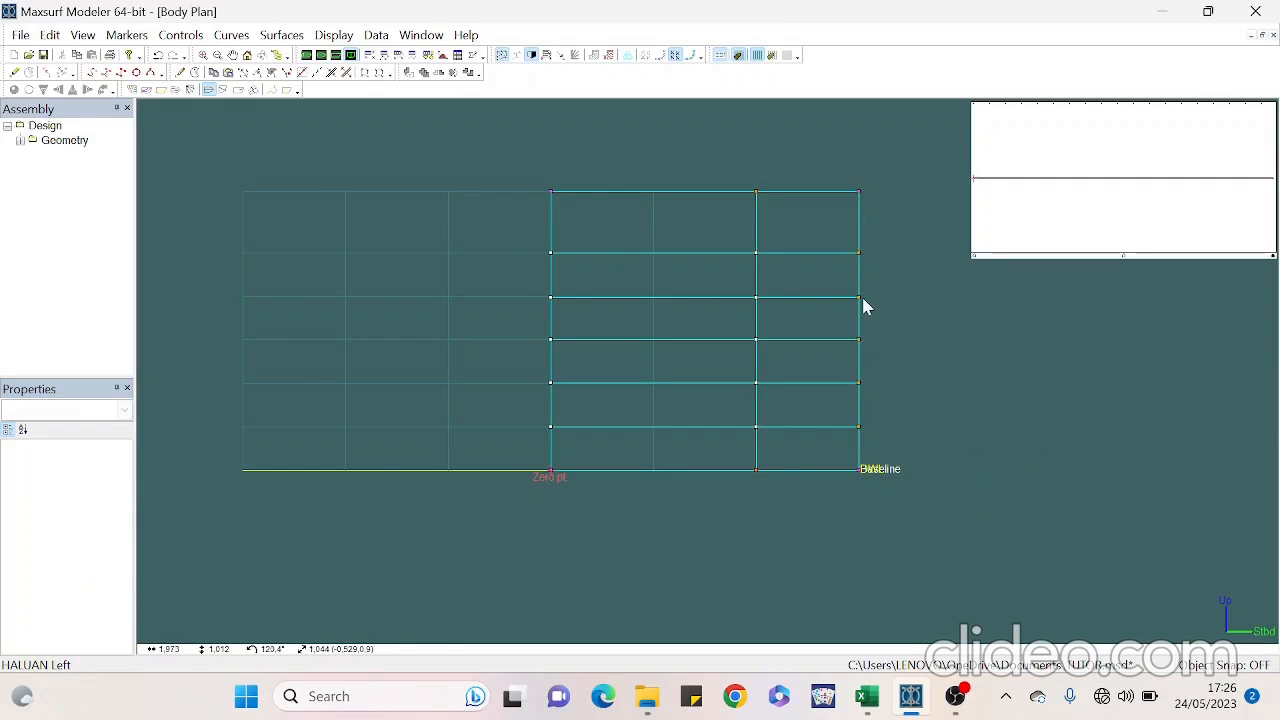
Look up waterline wl 4 in the design grid and set the height of control point row 4 to 1,024 m
{"action": "left_click", "coordinate": [365, 35]}
{"action": "left_click", "coordinate": [420, 103]}
{"action": "left_click", "coordinate": [938, 261]}
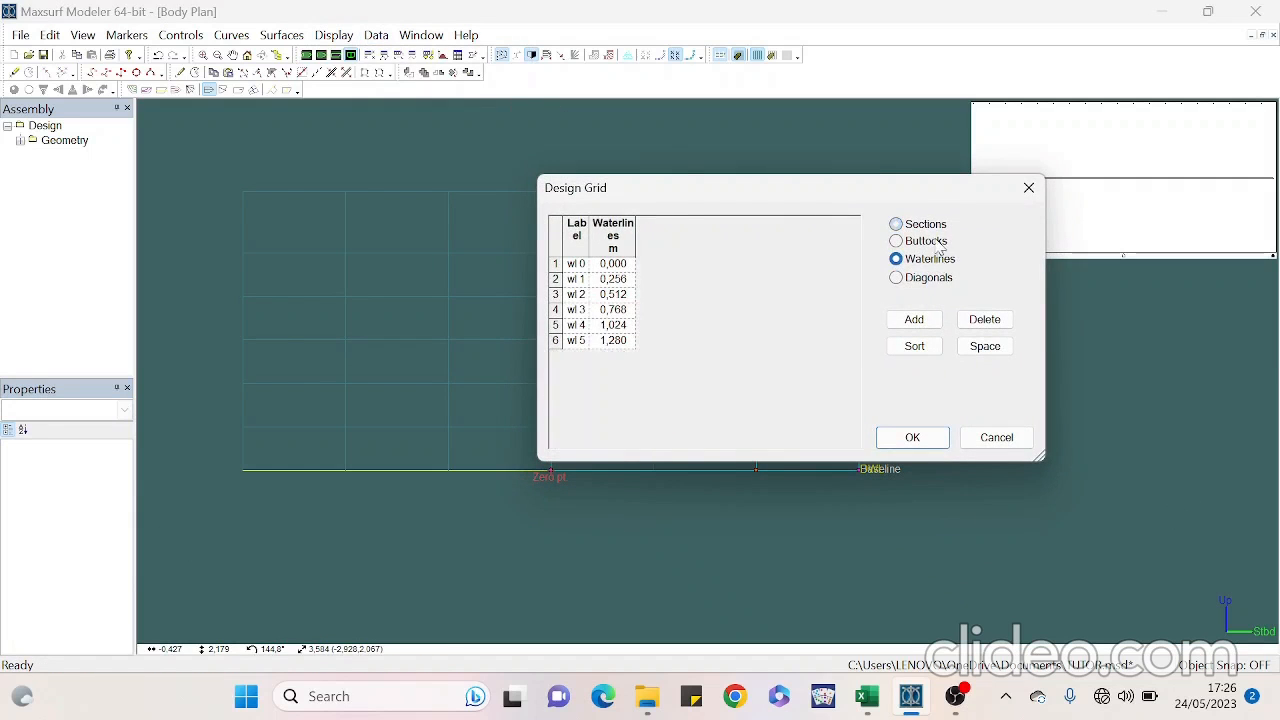
{"action": "left_click_drag", "start_coordinate": [900, 200], "coordinate": [840, 243]}
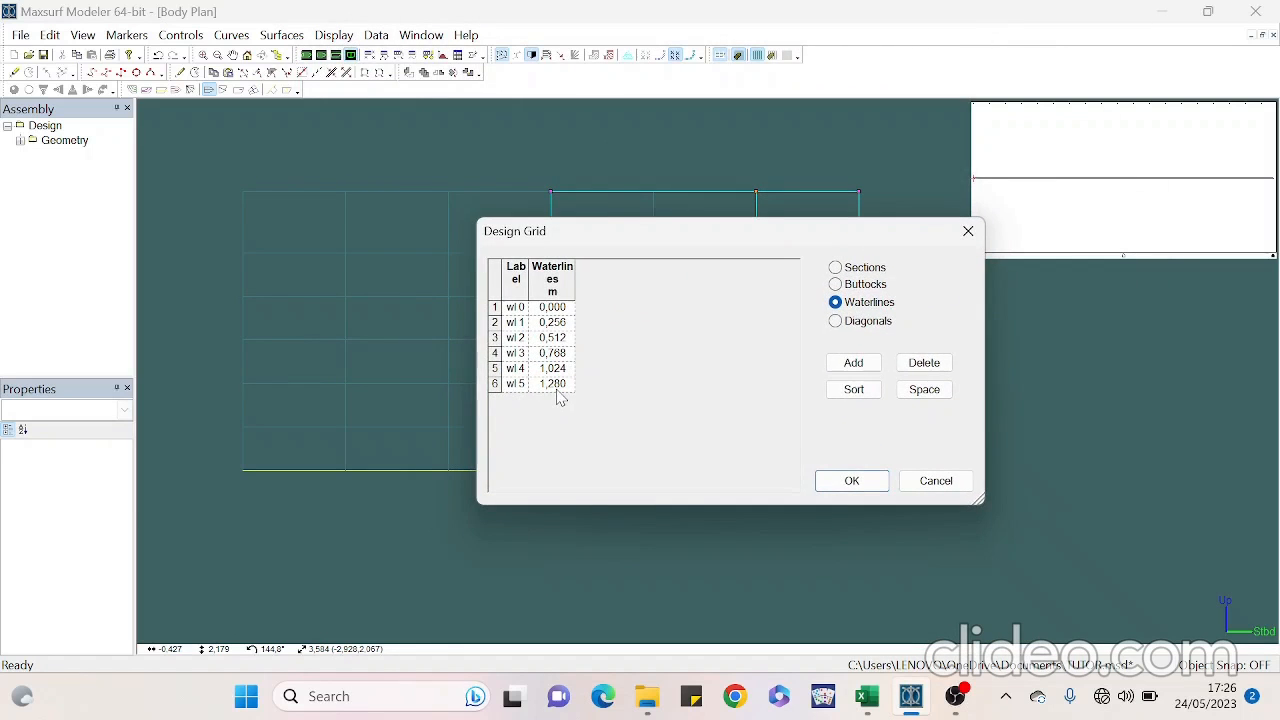
{"action": "left_click", "coordinate": [566, 372]}
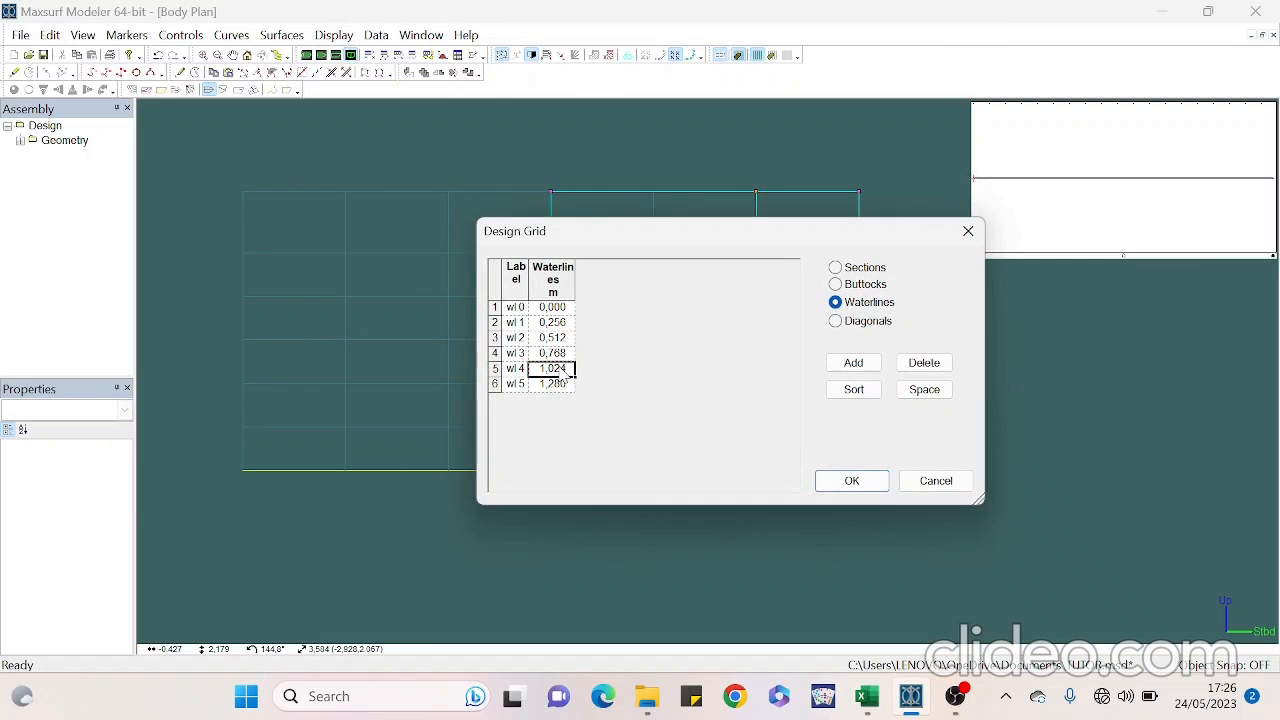
{"action": "left_click", "coordinate": [845, 487]}
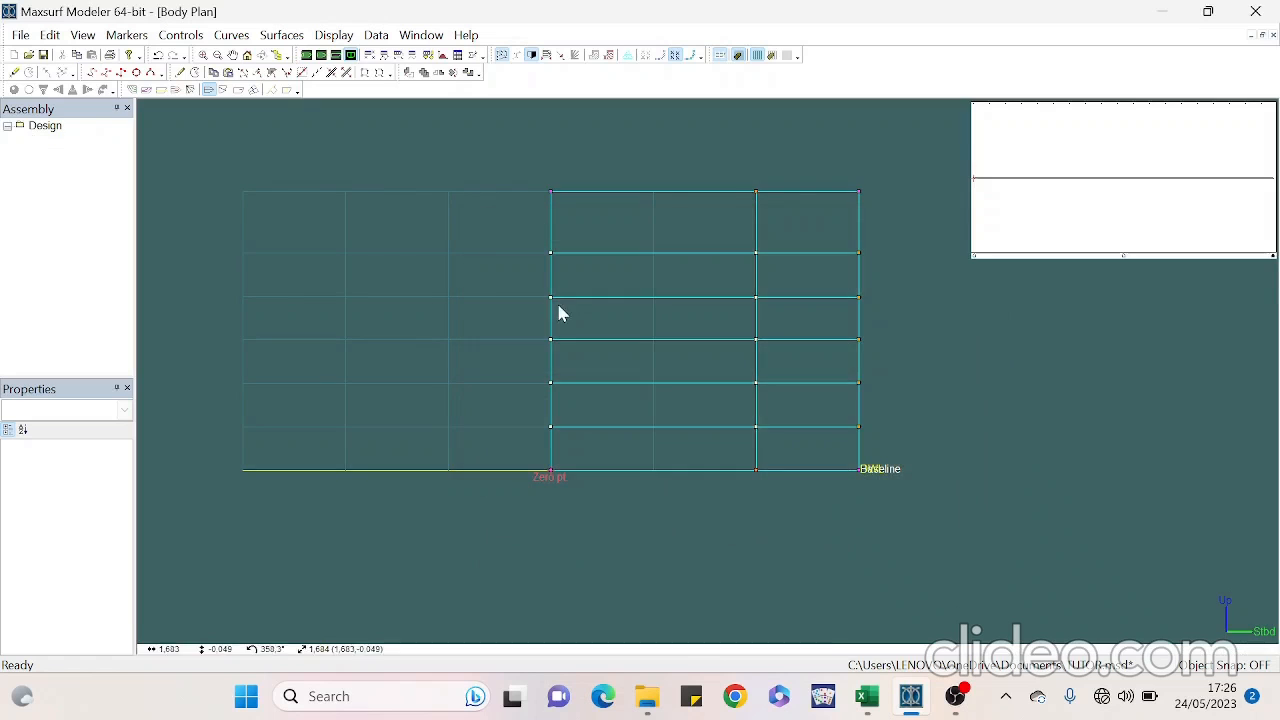
{"action": "left_click_drag", "start_coordinate": [522, 283], "coordinate": [902, 328]}
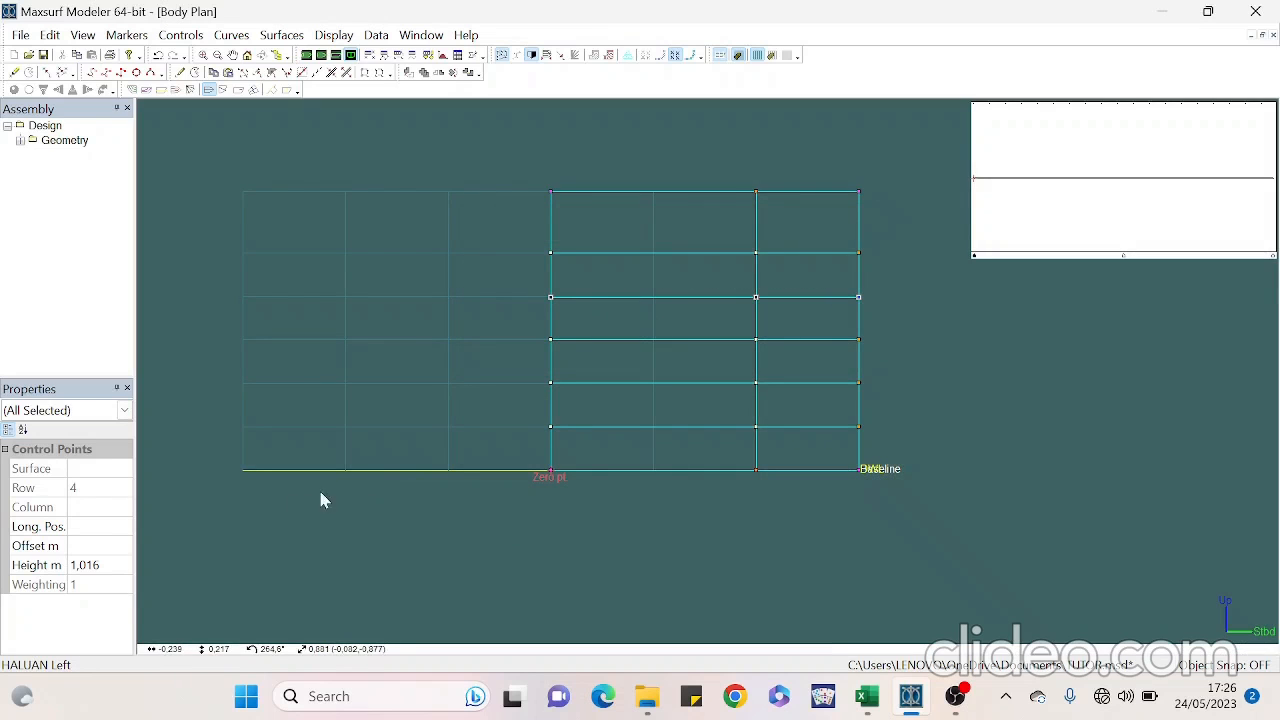
{"action": "left_click", "coordinate": [117, 563]}
{"action": "type", "text": "1,024"}
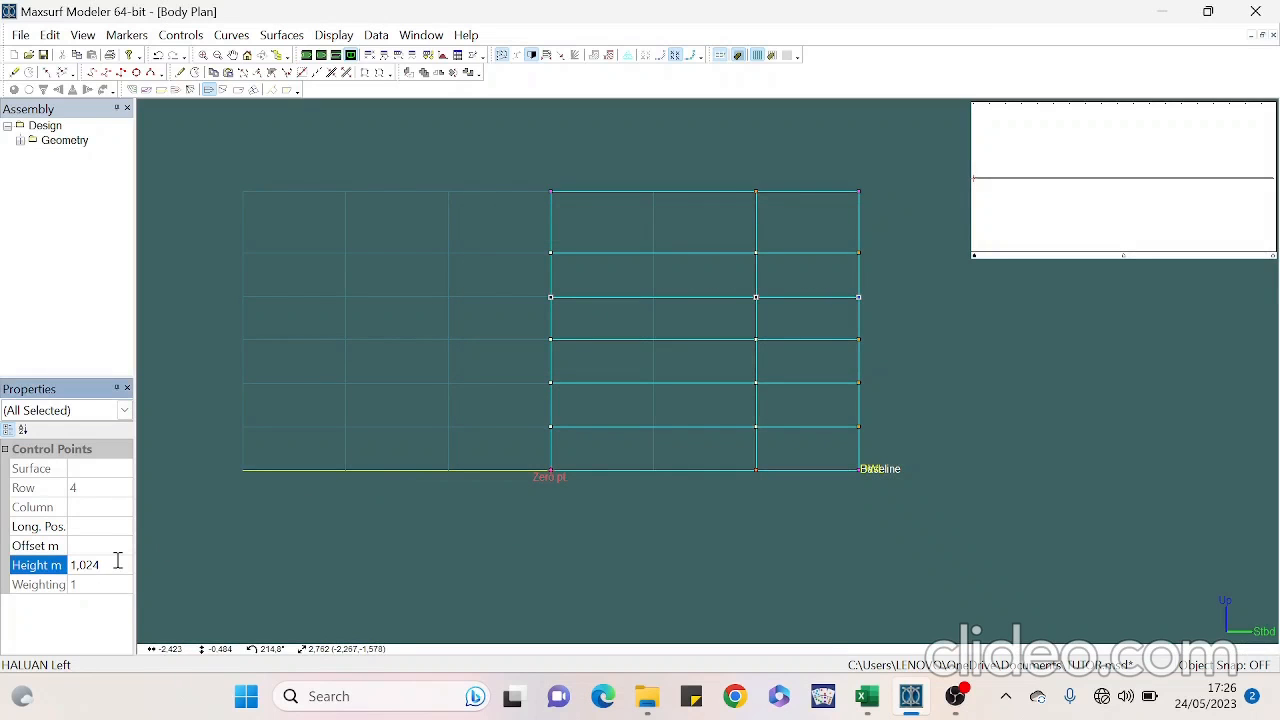
Look up waterline wl 3 in the design grid and set the height of control point row 3 to 0,768 m
{"action": "left_click_drag", "start_coordinate": [530, 340], "coordinate": [874, 349]}
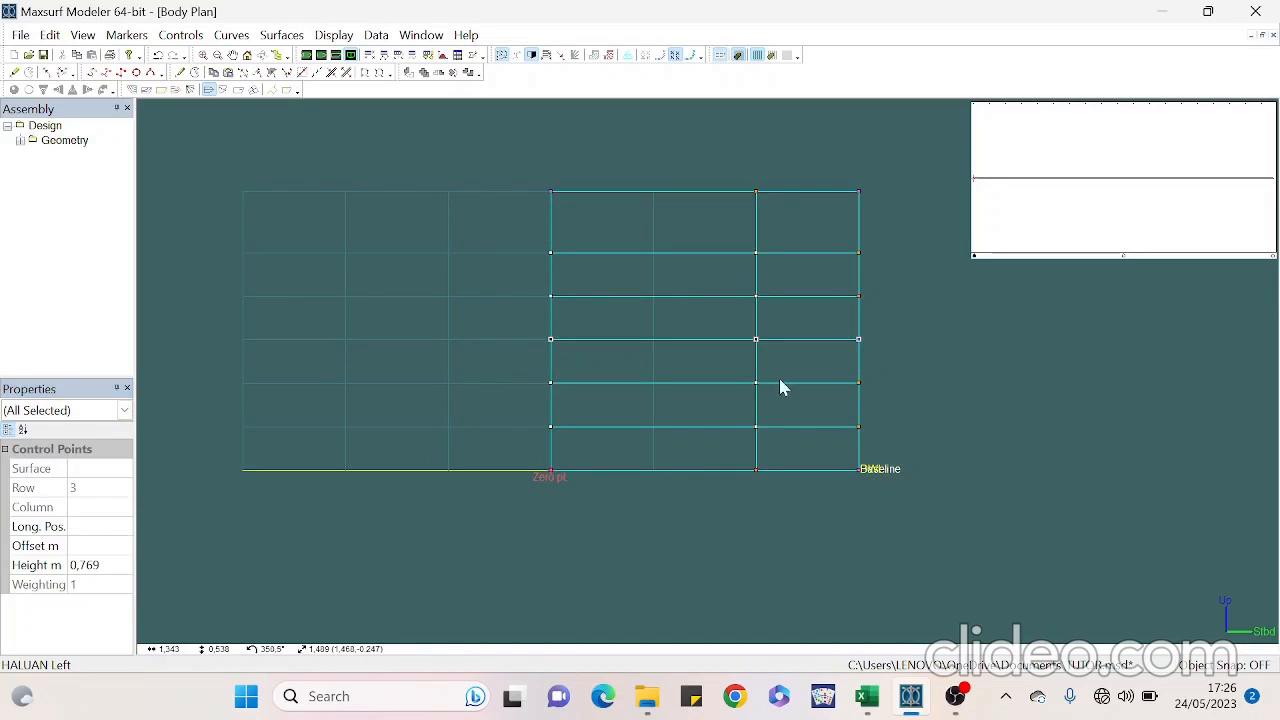
{"action": "left_click", "coordinate": [376, 35]}
{"action": "left_click", "coordinate": [420, 103]}
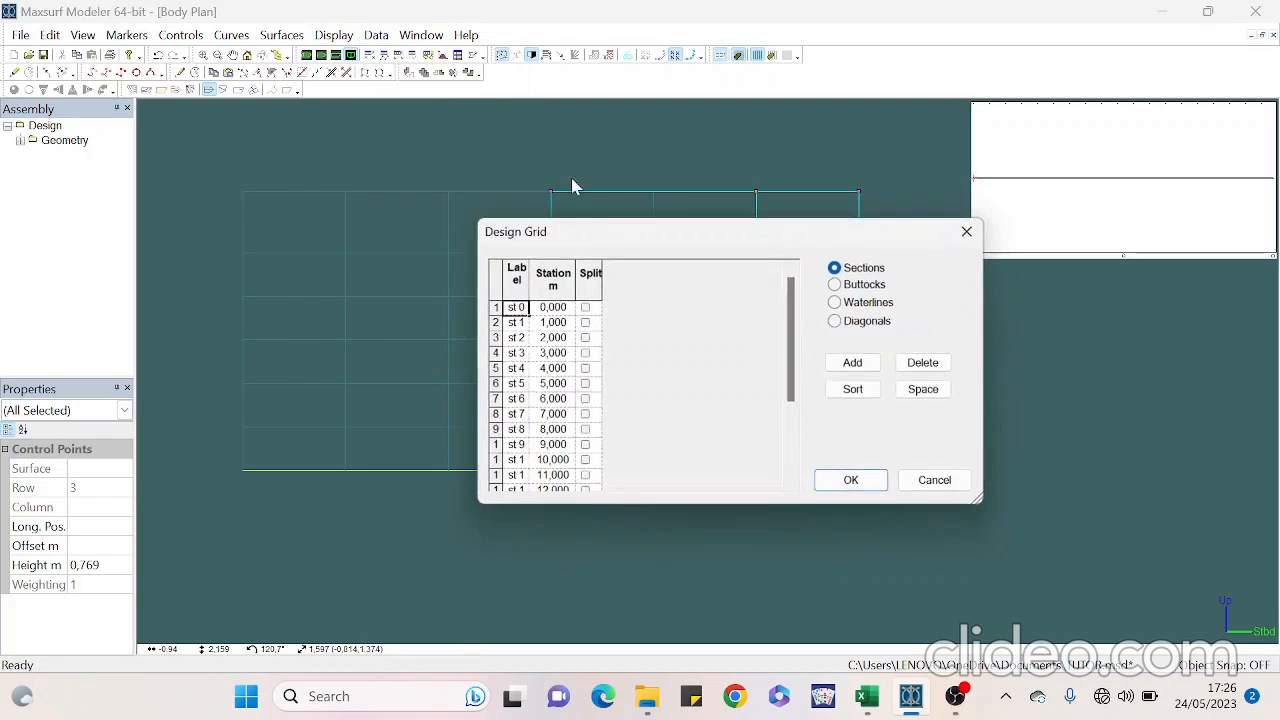
{"action": "left_click", "coordinate": [836, 302]}
{"action": "left_click", "coordinate": [553, 355]}
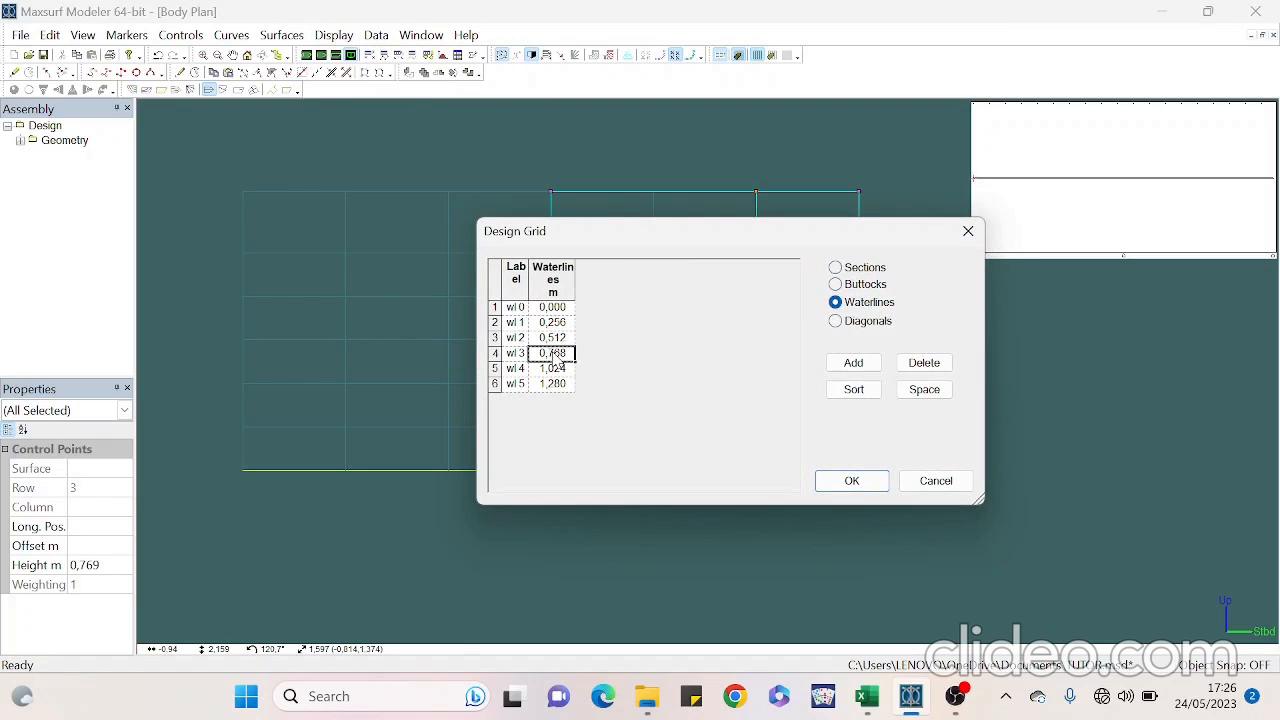
{"action": "left_click", "coordinate": [850, 482]}
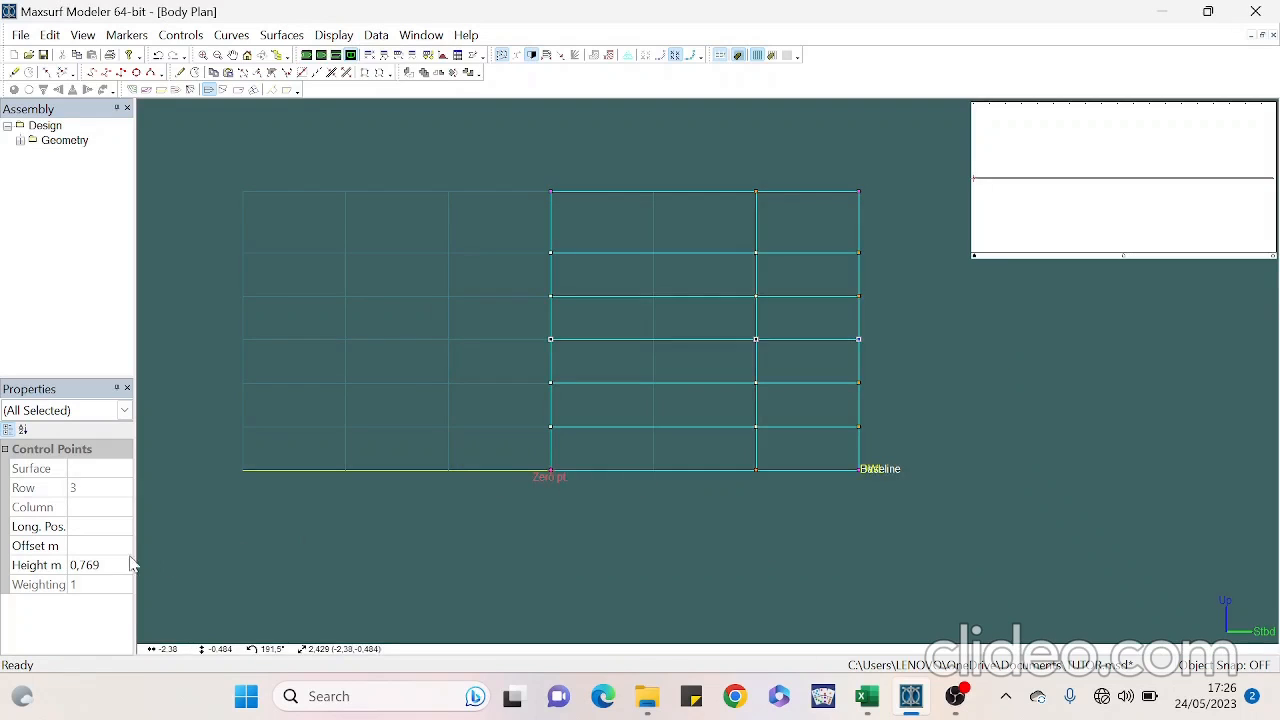
{"action": "left_click", "coordinate": [114, 564]}
{"action": "key", "text": "Return"}
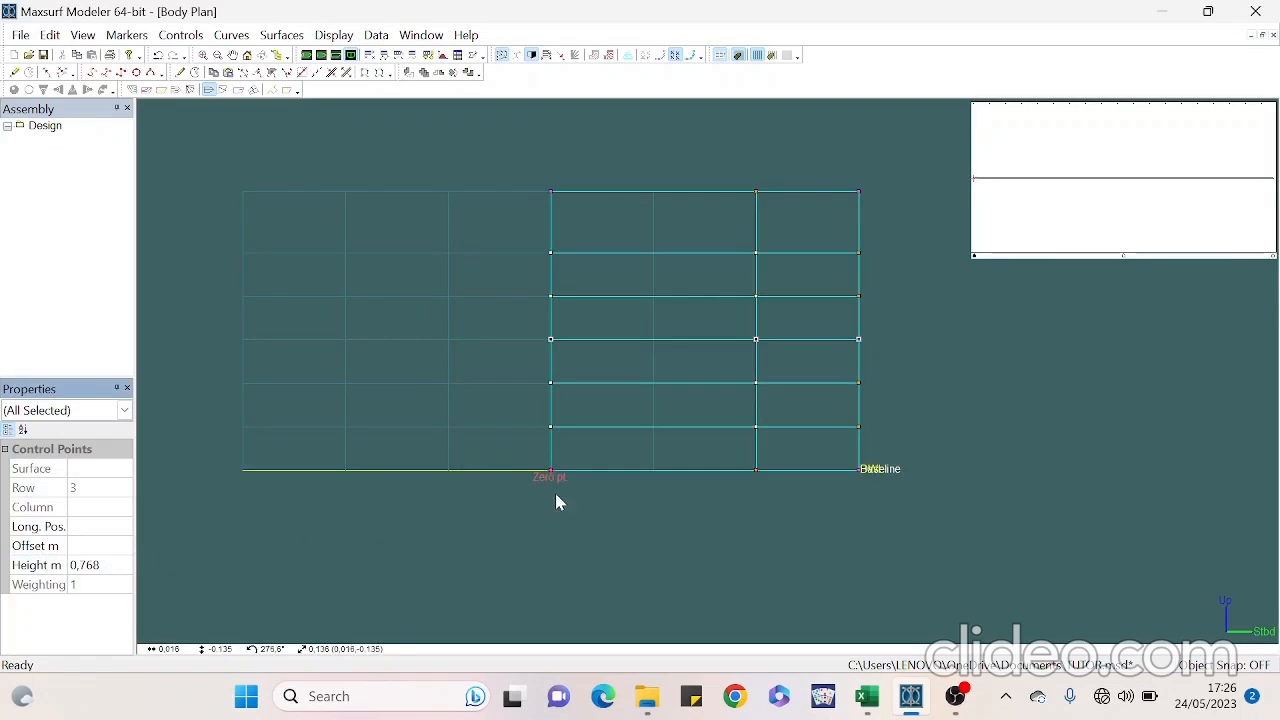
Set the height of control point row 2 to wl 2's design grid value, 0,512 m, and check row 1's height
{"action": "left_click_drag", "start_coordinate": [546, 363], "coordinate": [874, 411]}
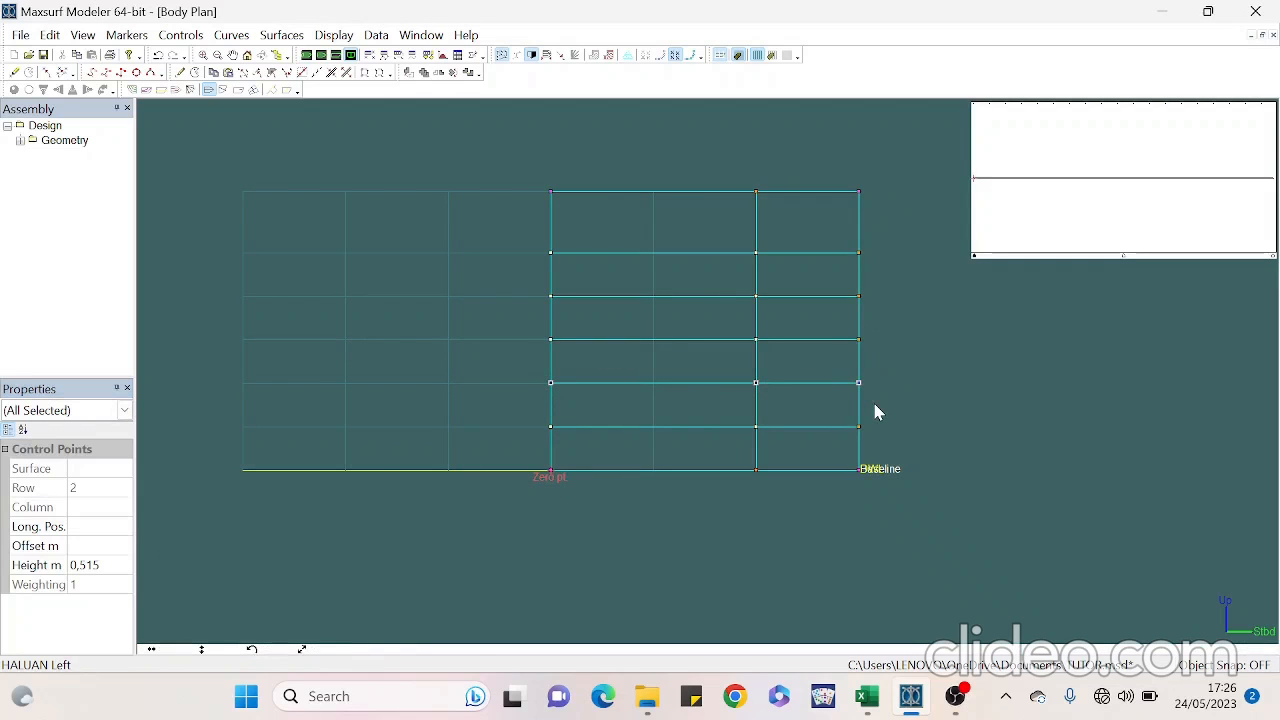
{"action": "left_click", "coordinate": [334, 34]}
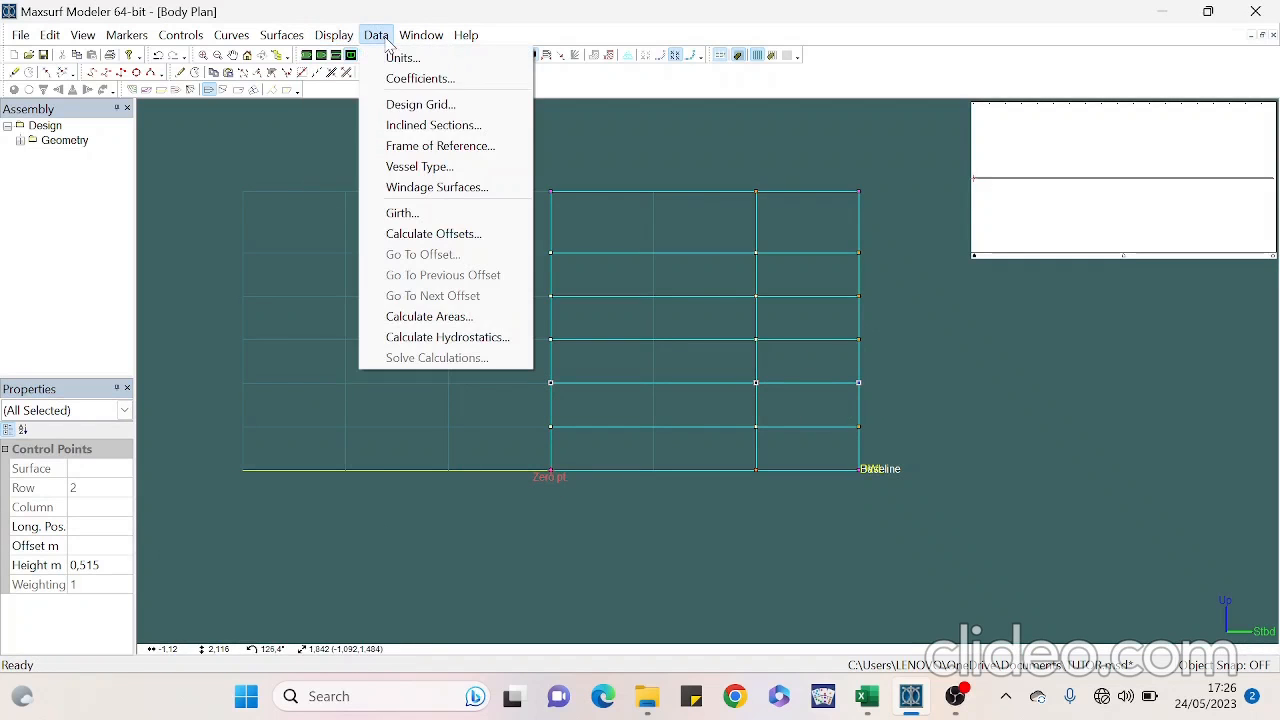
{"action": "left_click", "coordinate": [420, 103]}
{"action": "left_click", "coordinate": [835, 302]}
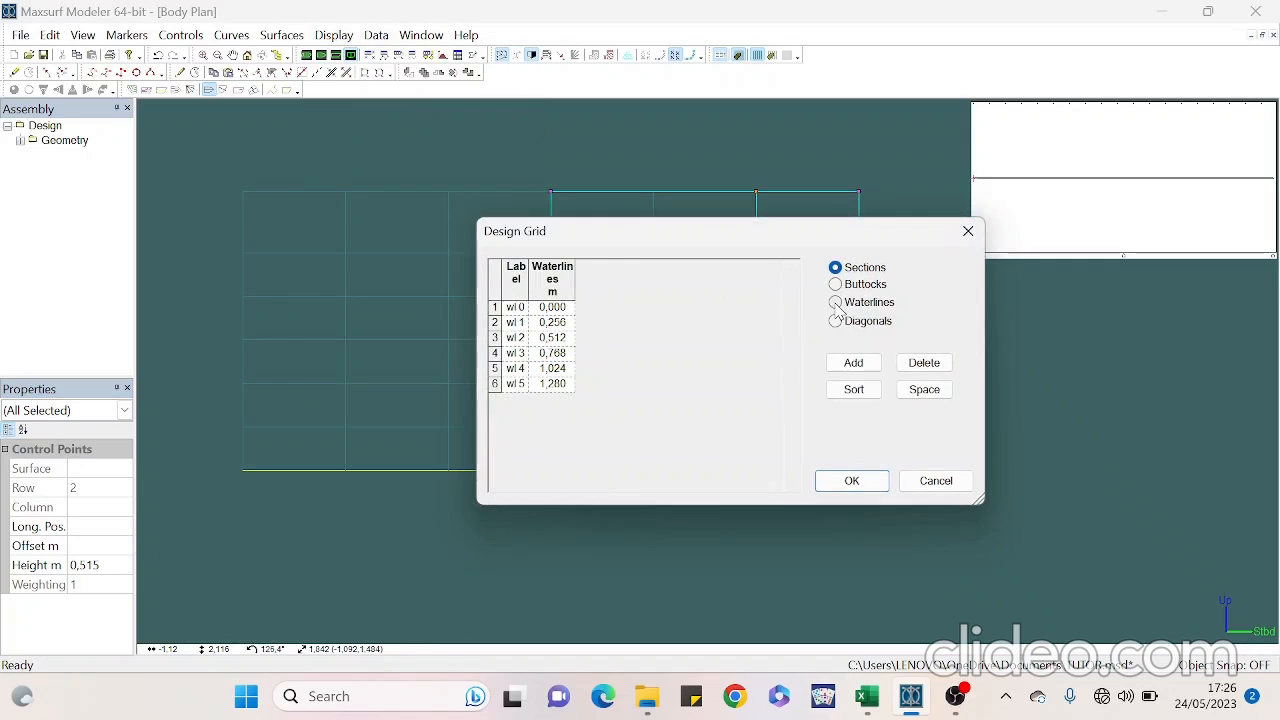
{"action": "left_click", "coordinate": [558, 341]}
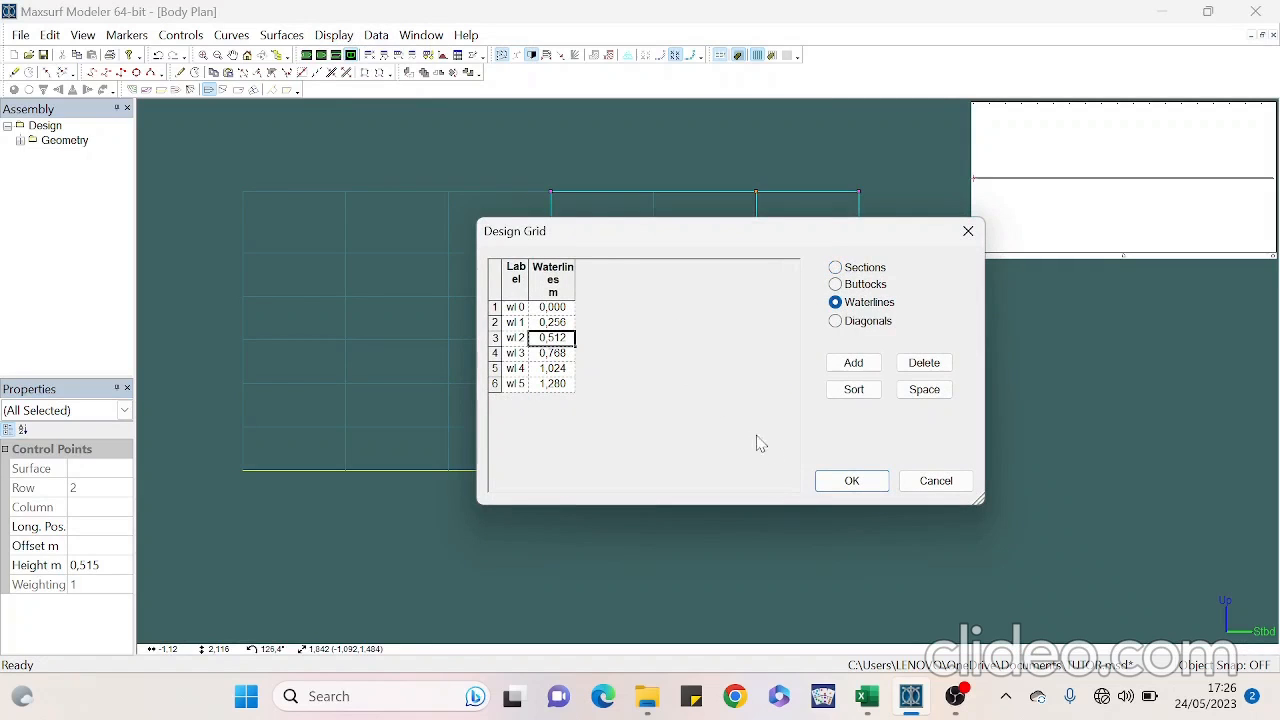
{"action": "left_click", "coordinate": [851, 480]}
{"action": "left_click", "coordinate": [100, 565]}
{"action": "type", "text": "0,512"}
{"action": "key", "text": "Return"}
{"action": "left_click_drag", "start_coordinate": [539, 414], "coordinate": [922, 450]}
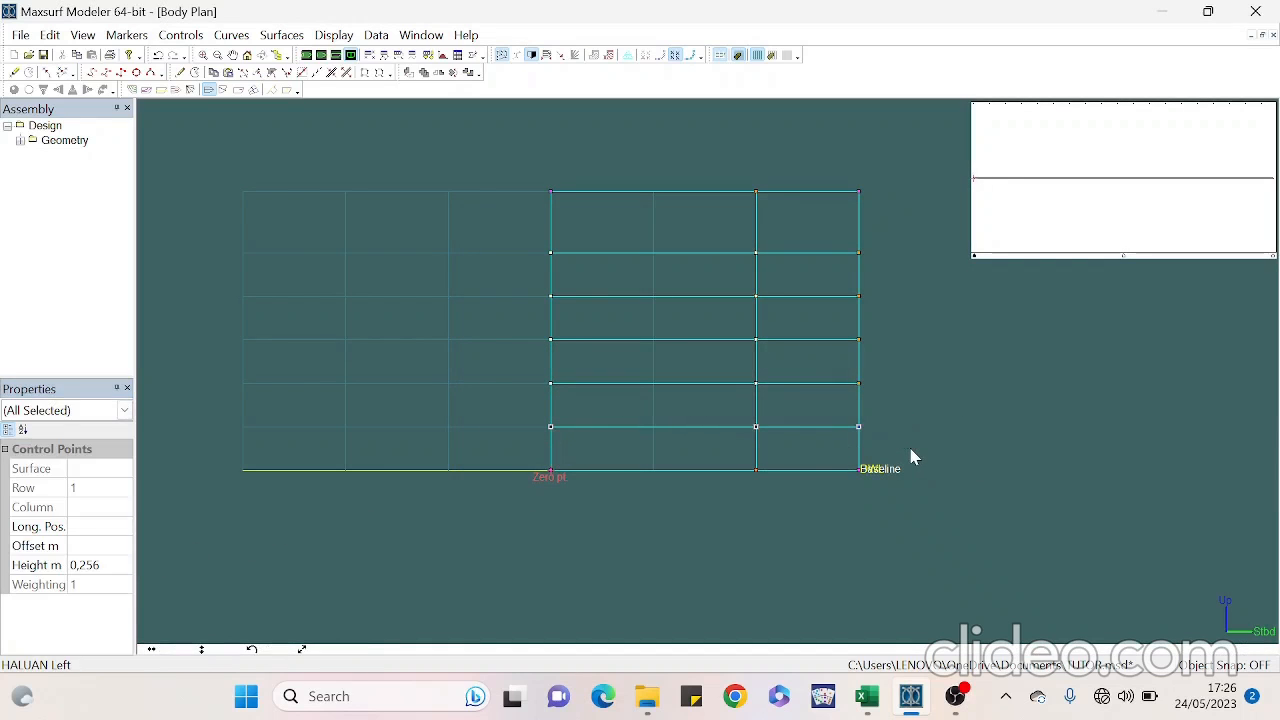
{"action": "left_click", "coordinate": [503, 545]}
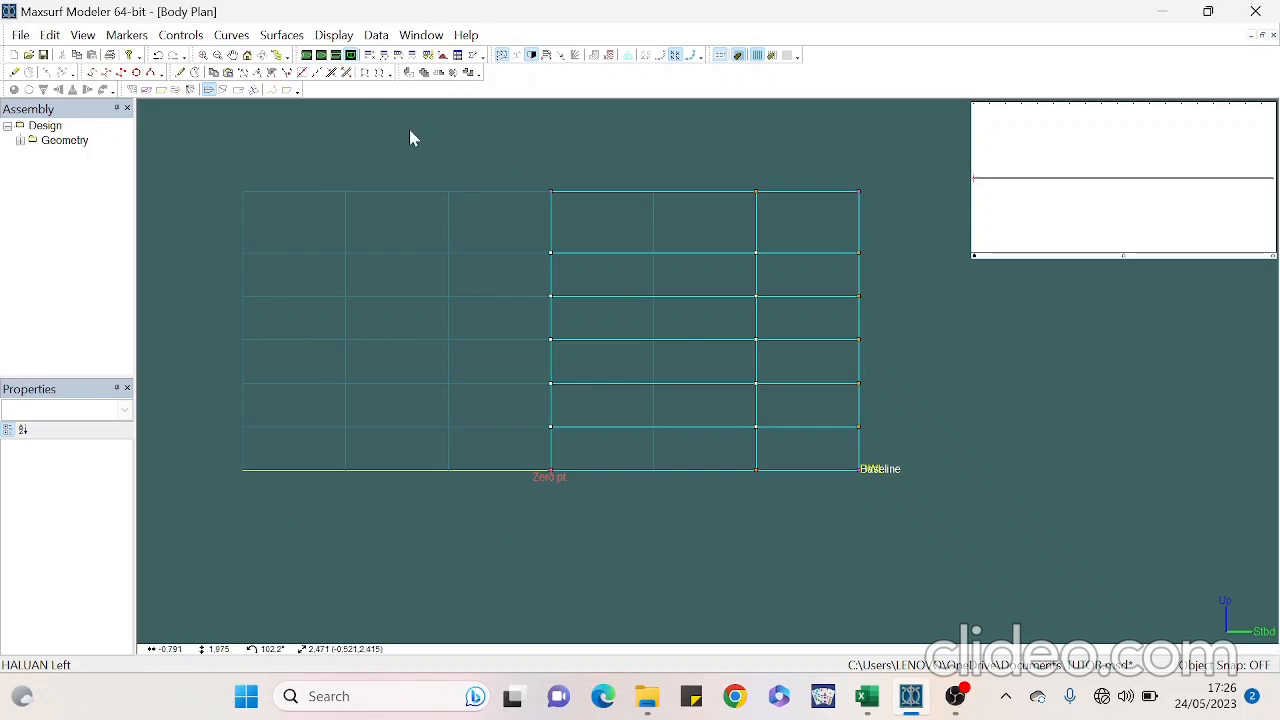
Expand the Geometry group to list the design's surfaces and switch to the Plan view
{"action": "left_click", "coordinate": [35, 145]}
{"action": "left_click", "coordinate": [20, 141]}
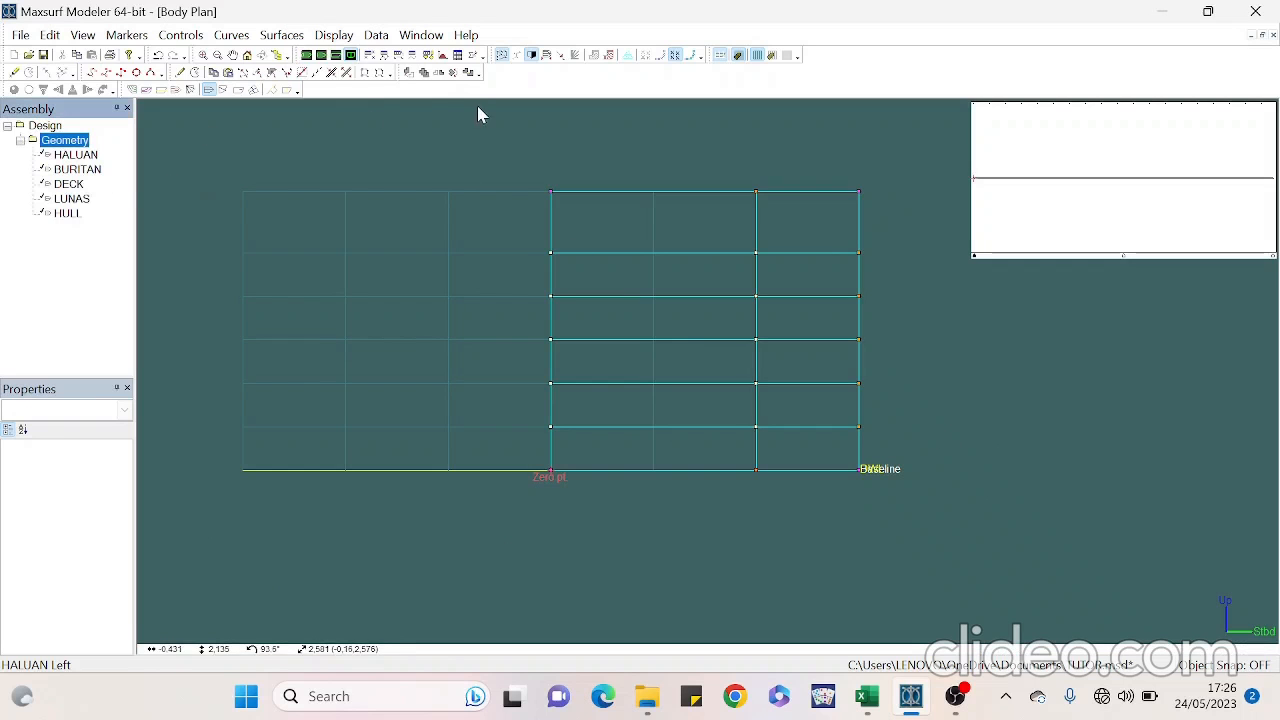
{"action": "left_click", "coordinate": [321, 55]}
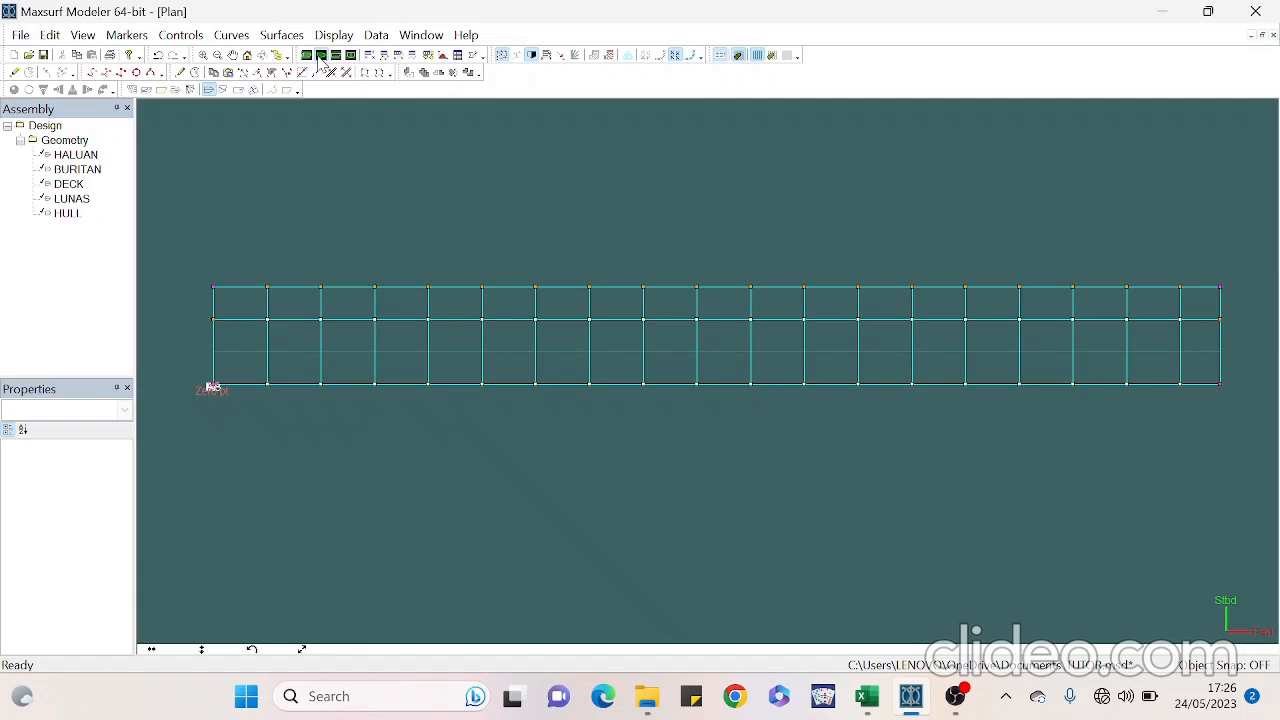
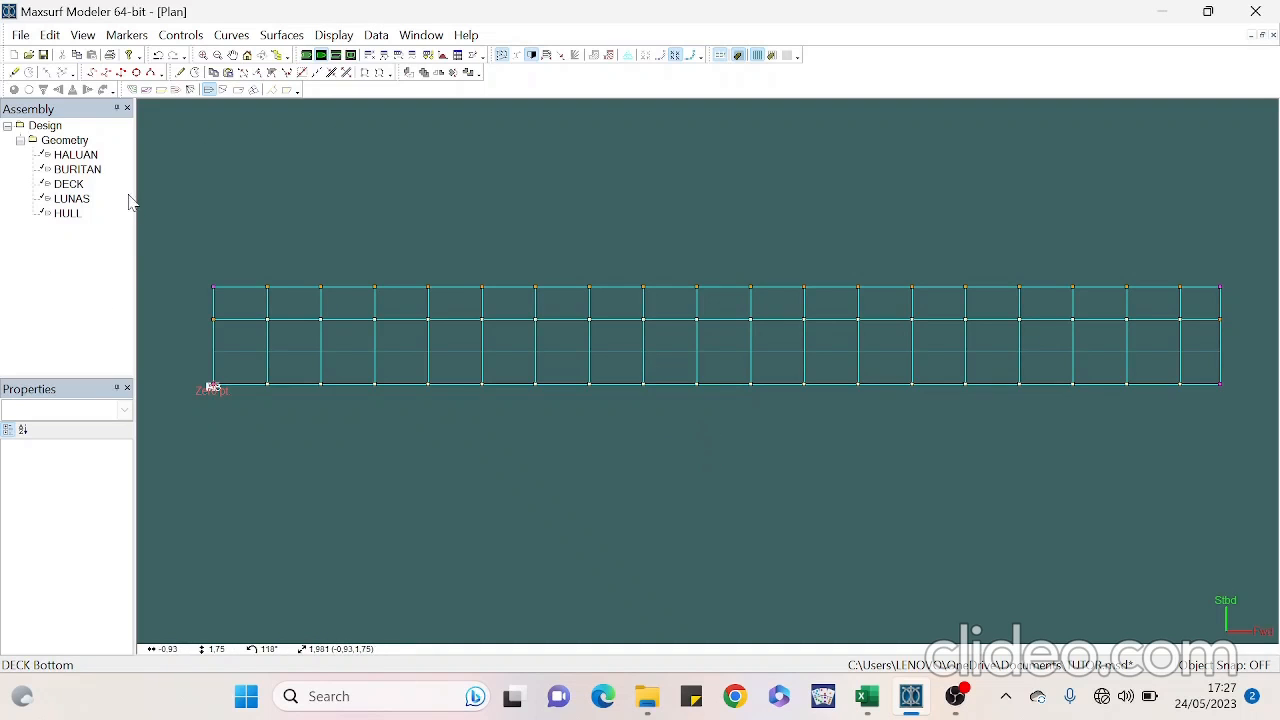
Hide all surfaces in the Geometry group and show only the HULL surface
{"action": "right_click", "coordinate": [80, 143]}
{"action": "left_click", "coordinate": [145, 285]}
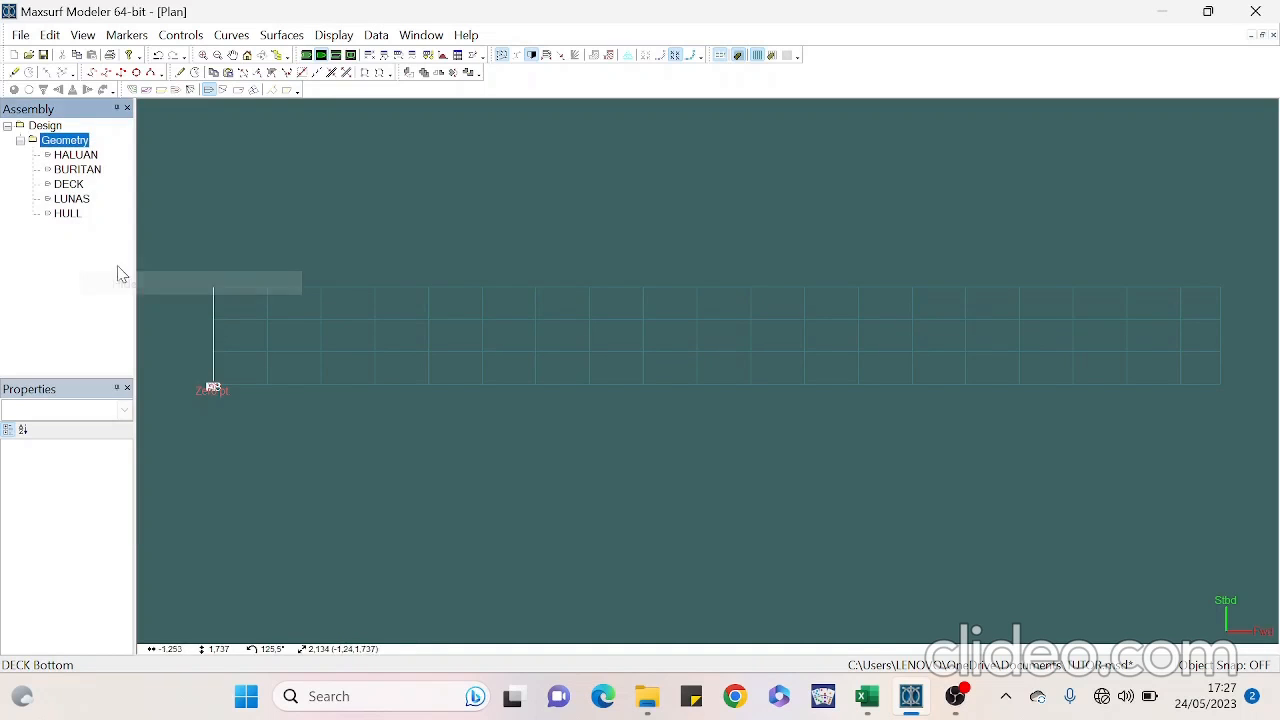
{"action": "right_click", "coordinate": [67, 213]}
{"action": "left_click", "coordinate": [157, 381]}
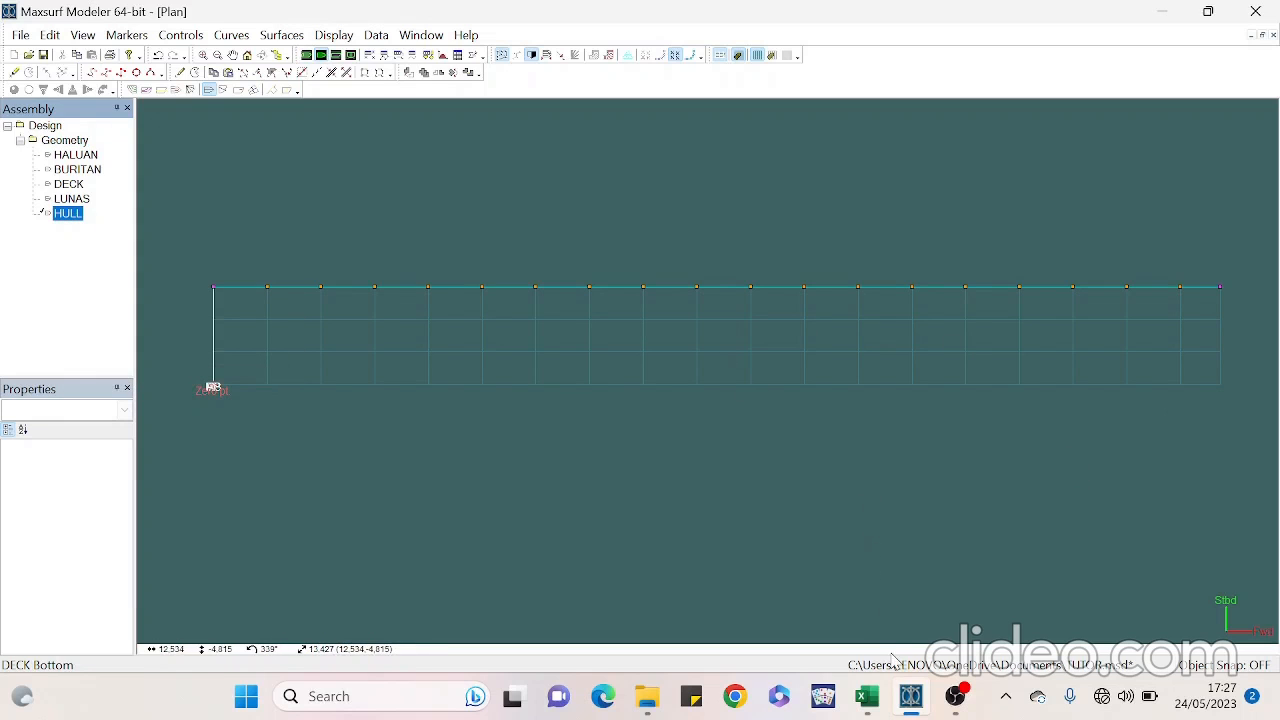
Look up the Deck half breadth for station 0 in DATA II.xlsx and set the HULL's first deck-edge control point offset to 1.56 m
{"action": "left_click", "coordinate": [202, 281]}
{"action": "left_click_drag", "start_coordinate": [264, 264], "coordinate": [284, 316]}
{"action": "left_click_drag", "start_coordinate": [309, 272], "coordinate": [366, 309]}
{"action": "left_click", "coordinate": [213, 286]}
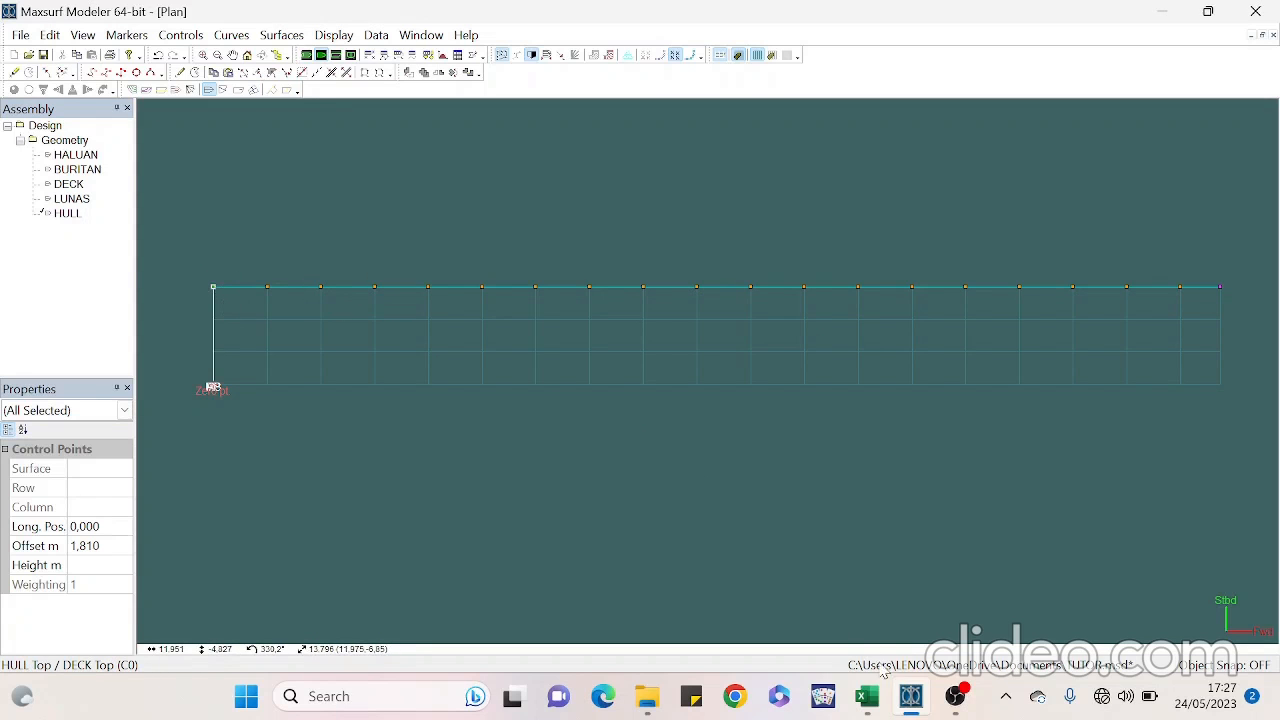
{"action": "left_click", "coordinate": [869, 697]}
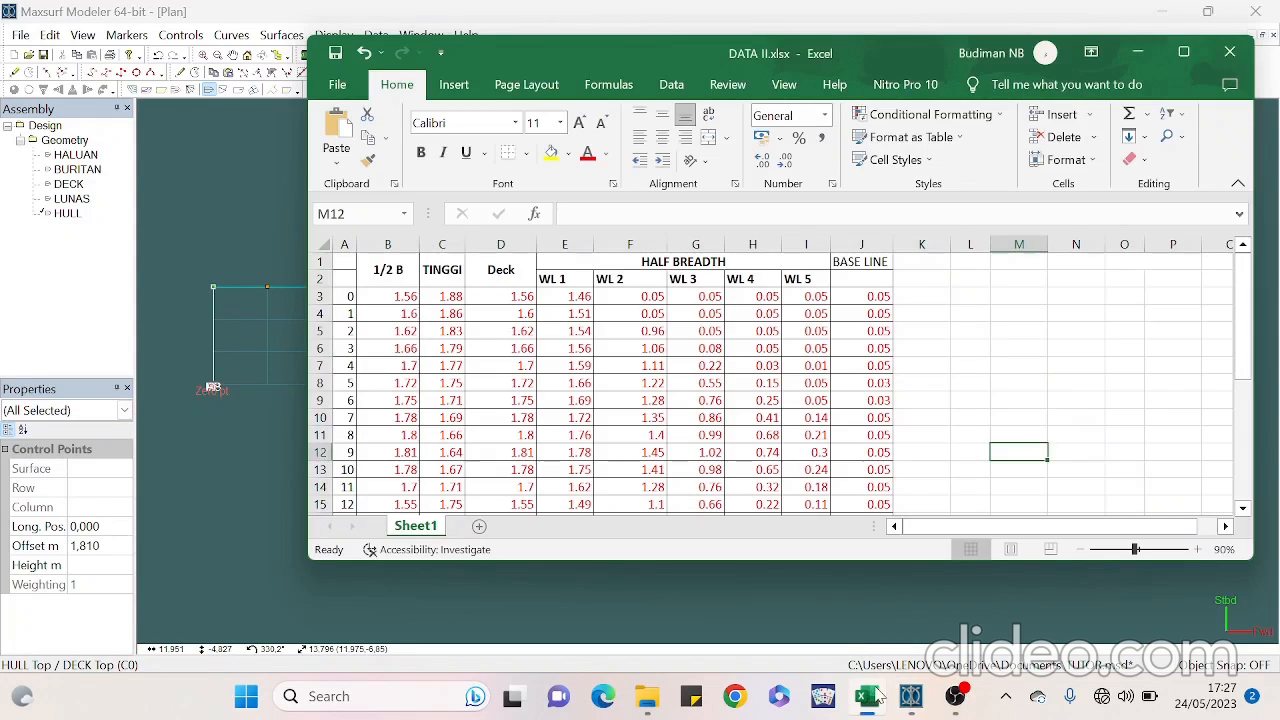
{"action": "left_click", "coordinate": [1183, 51]}
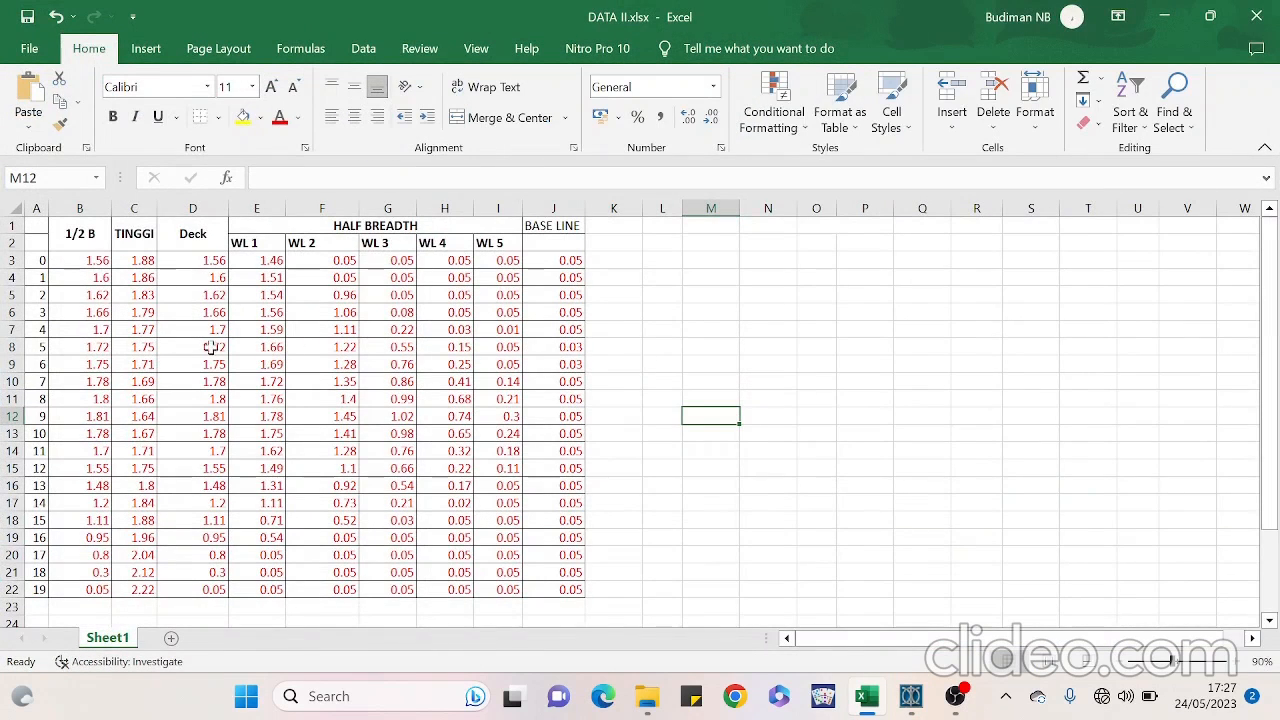
{"action": "left_click", "coordinate": [201, 260]}
{"action": "key", "text": "ctrl+c"}
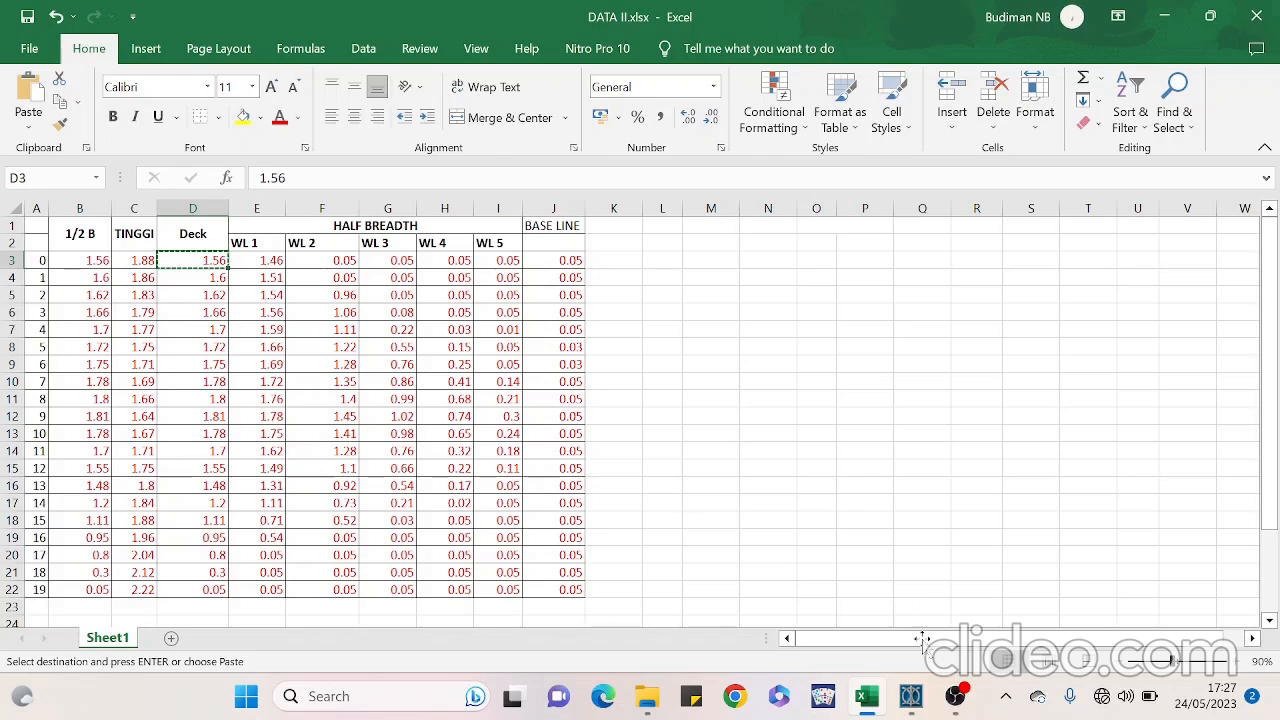
{"action": "left_click", "coordinate": [910, 696]}
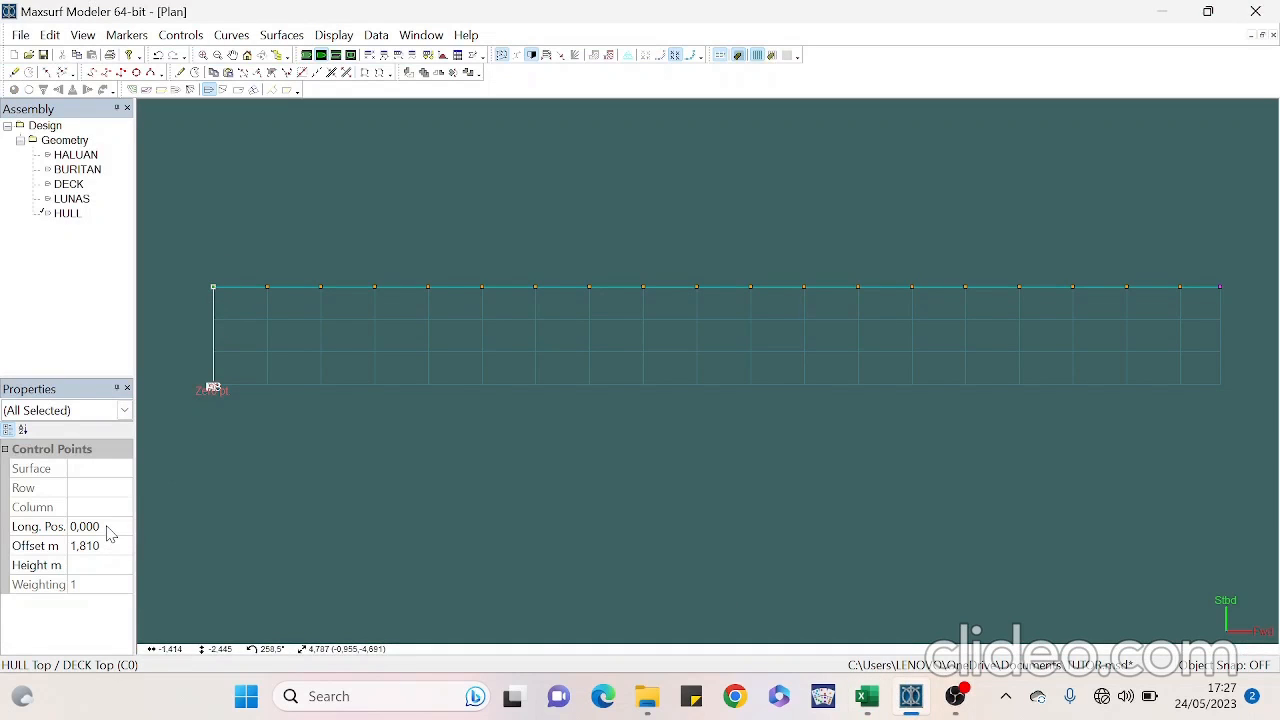
{"action": "left_click", "coordinate": [108, 545]}
{"action": "type", "text": "1.56"}
{"action": "key", "text": "Return"}
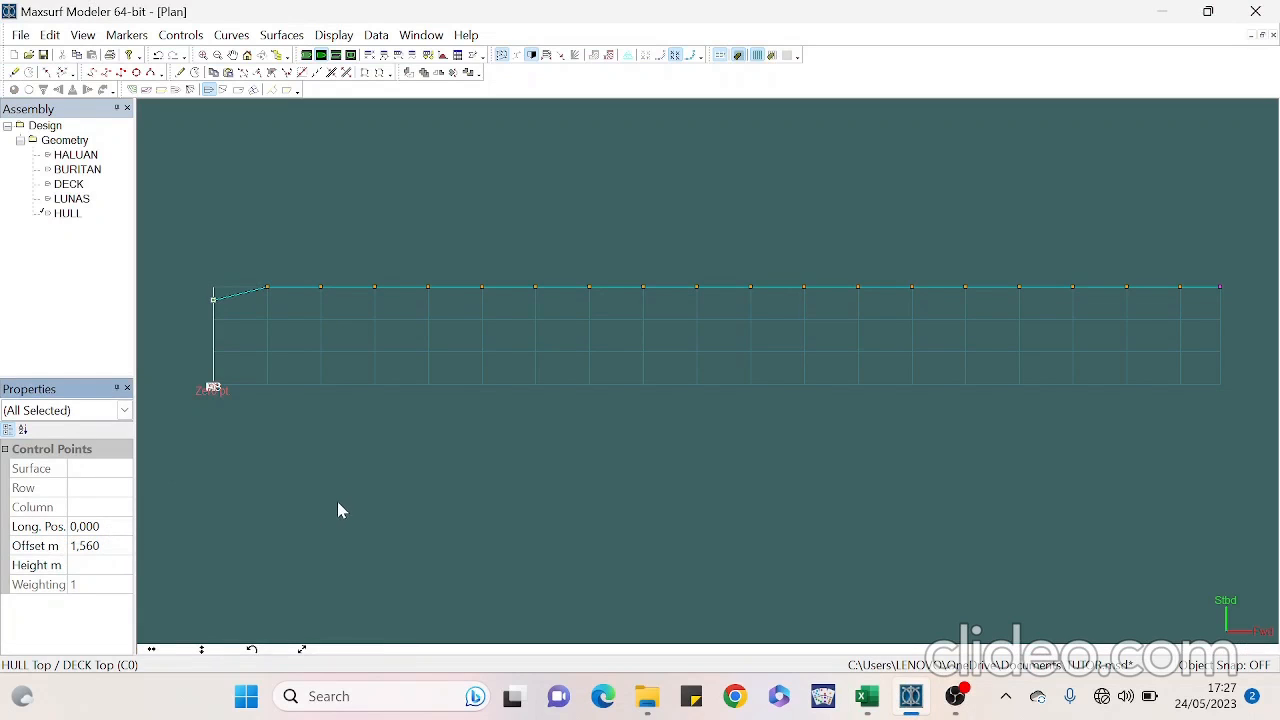
Copy the Deck half breadth for station 1 from the Excel sheet and set the column 1 deck-edge control point offset to 1.6 m
{"action": "left_click_drag", "start_coordinate": [252, 268], "coordinate": [284, 310]}
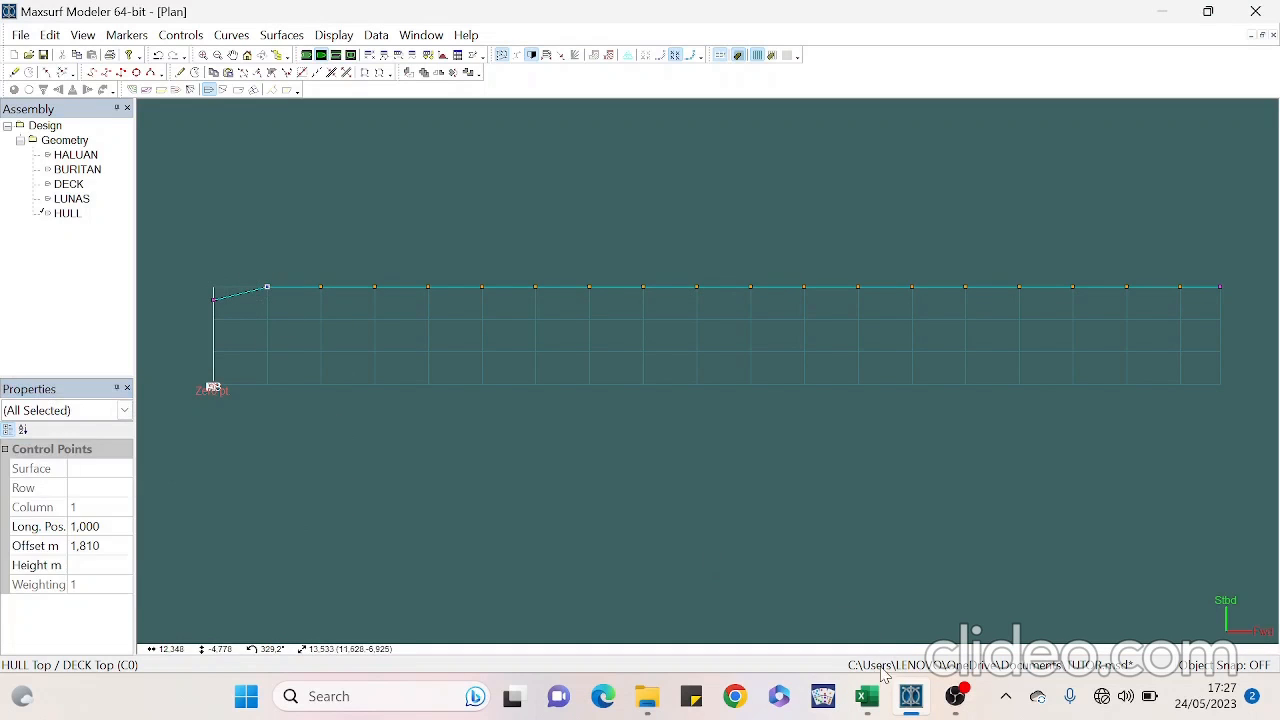
{"action": "left_click", "coordinate": [866, 696]}
{"action": "left_click", "coordinate": [217, 280]}
{"action": "key", "text": "ctrl+c"}
{"action": "left_click", "coordinate": [910, 696]}
{"action": "left_click", "coordinate": [113, 546]}
{"action": "double_click", "coordinate": [113, 546]}
{"action": "key", "text": "ctrl+v"}
{"action": "key", "text": "Return"}
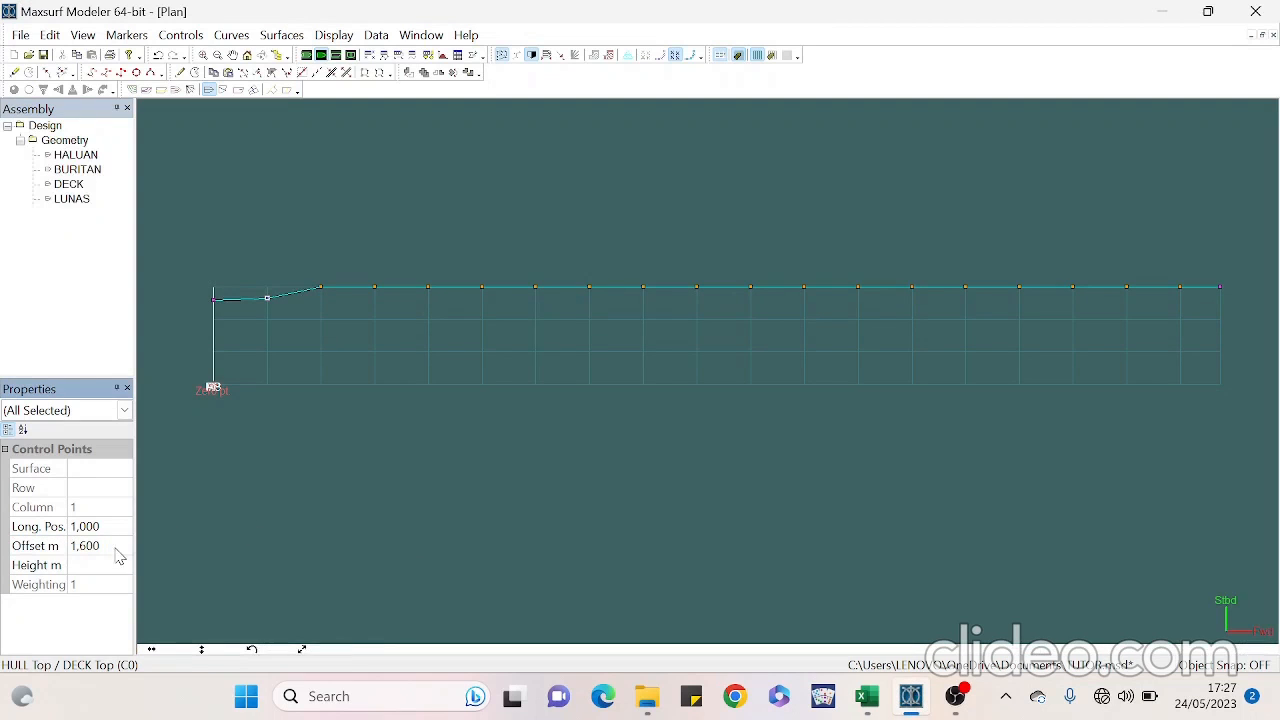
{"action": "left_click", "coordinate": [950, 702]}
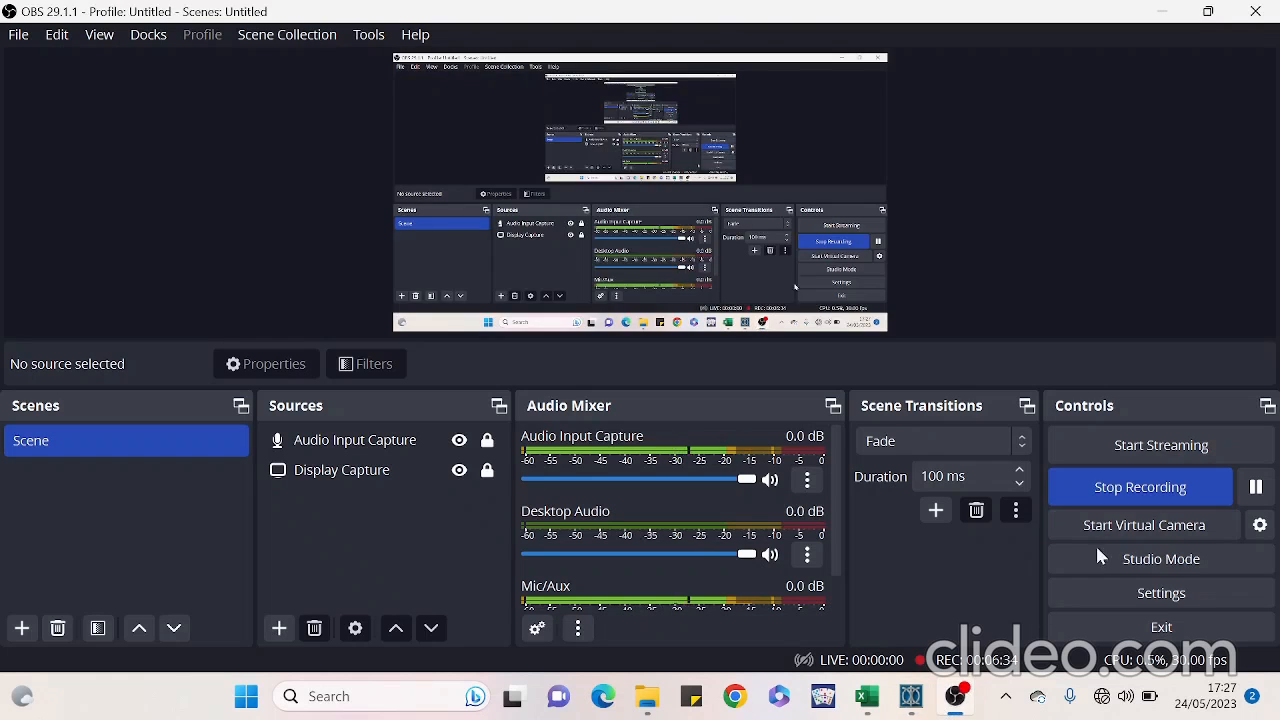
{"action": "left_click", "coordinate": [914, 693]}
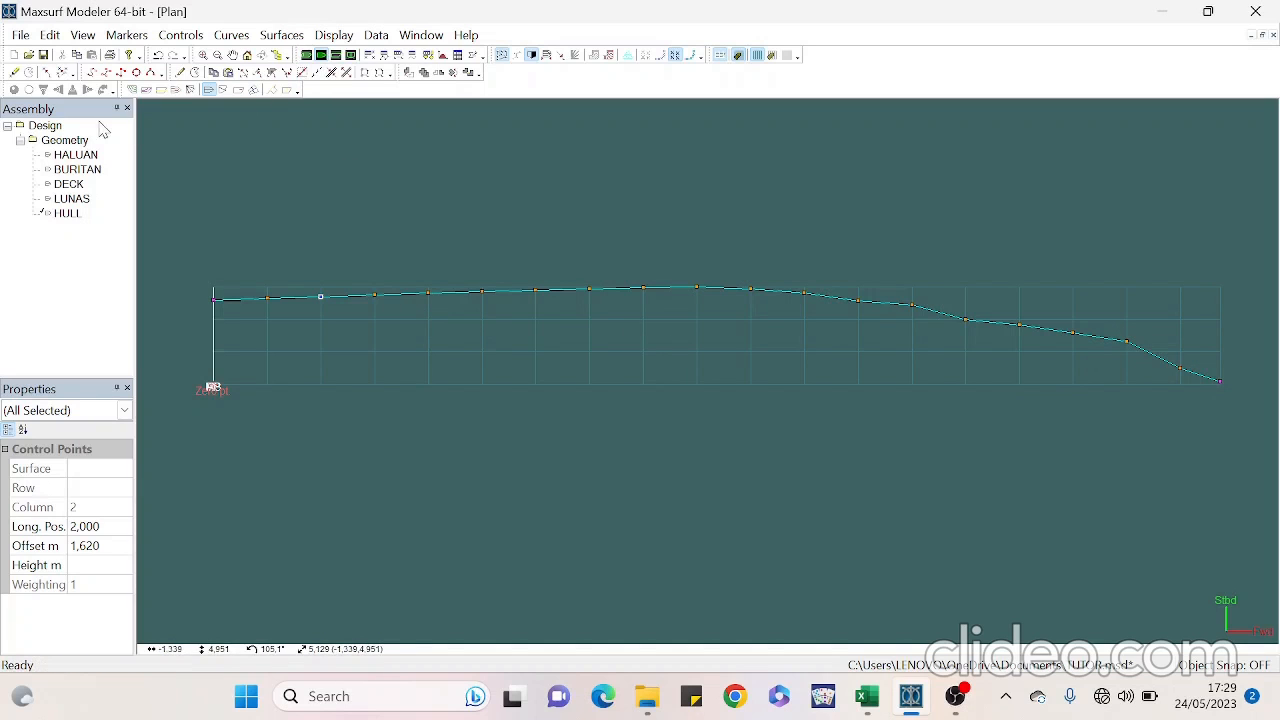
Show all surfaces in the Geometry group and display both halves of the hull in the Perspective view
{"action": "right_click", "coordinate": [78, 143]}
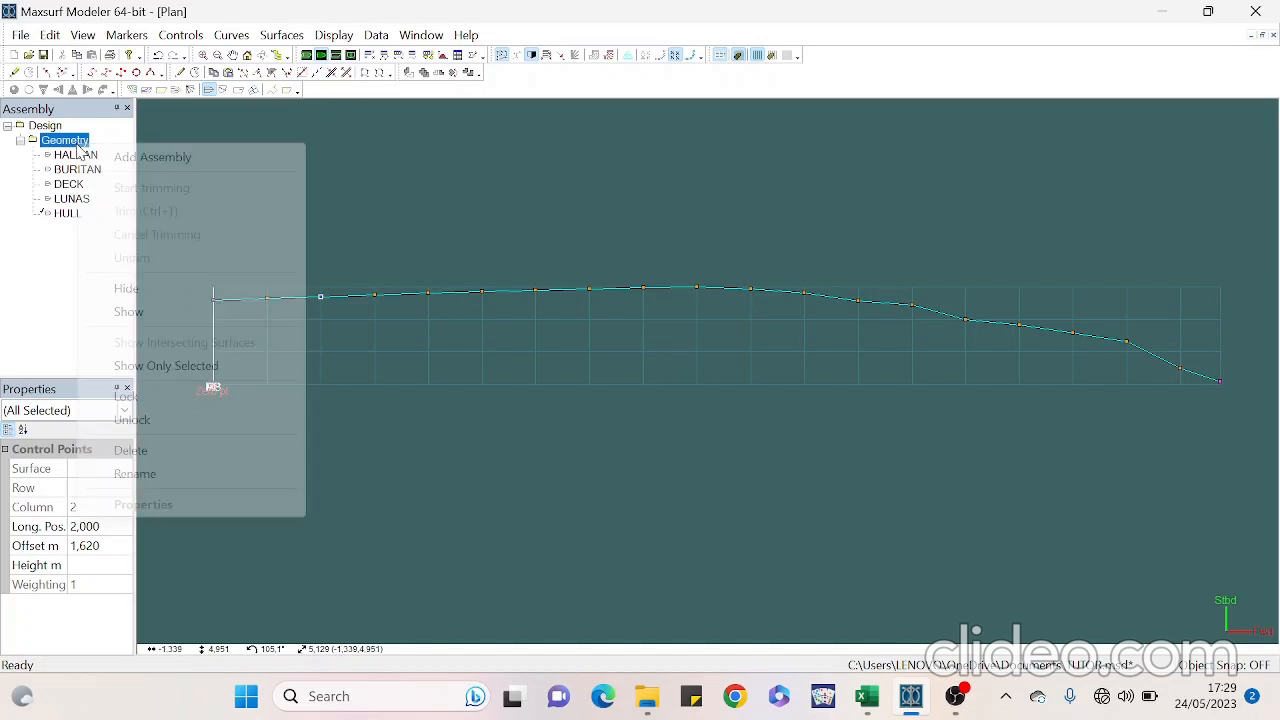
{"action": "left_click", "coordinate": [157, 311]}
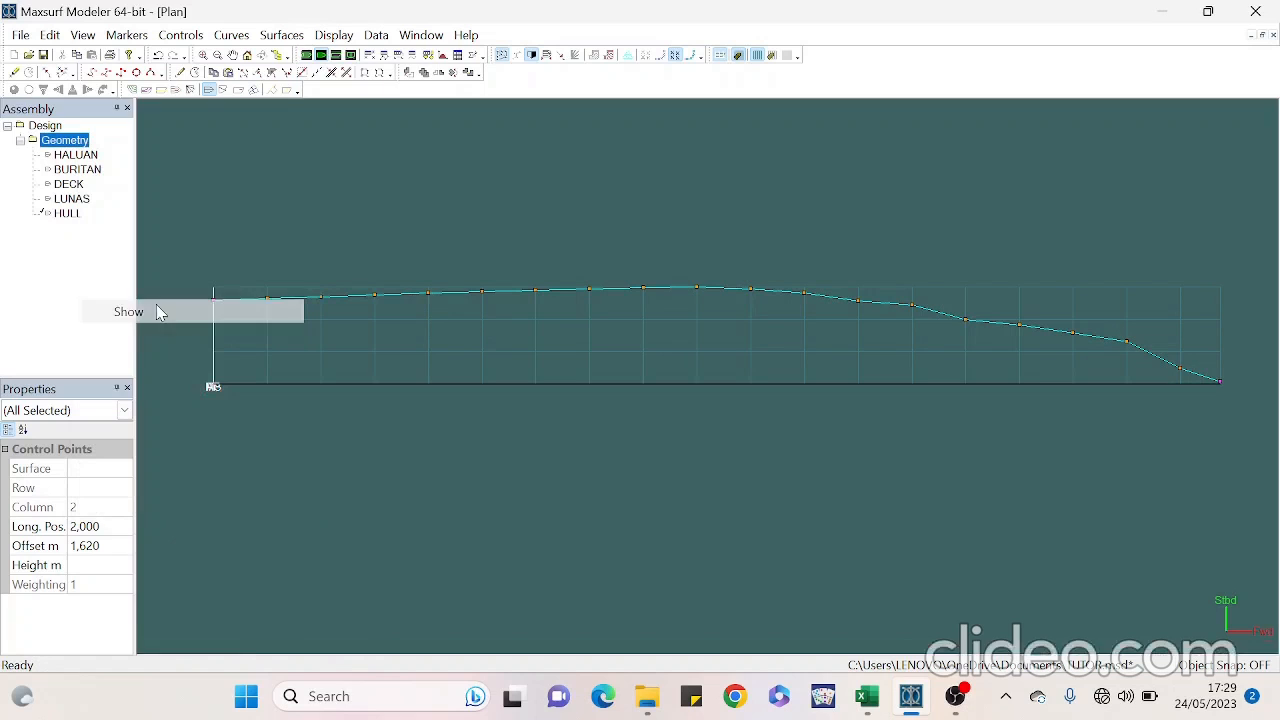
{"action": "left_click", "coordinate": [306, 56]}
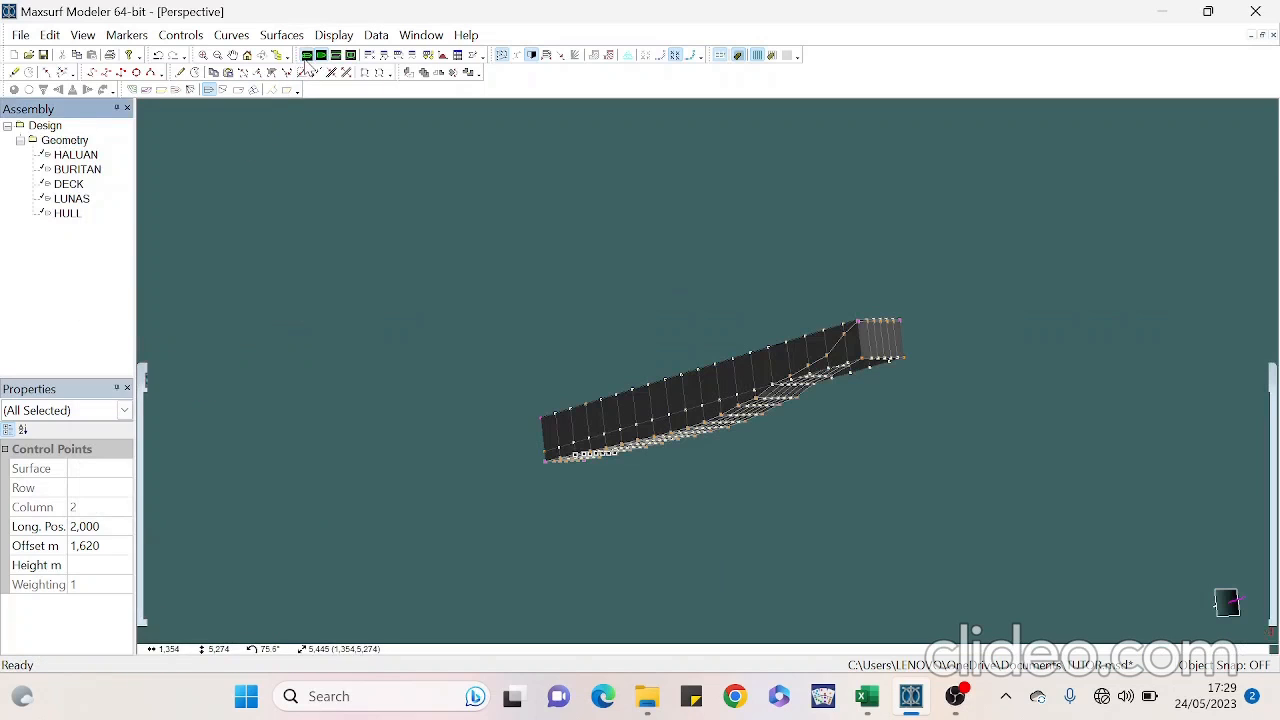
{"action": "left_click", "coordinate": [533, 56]}
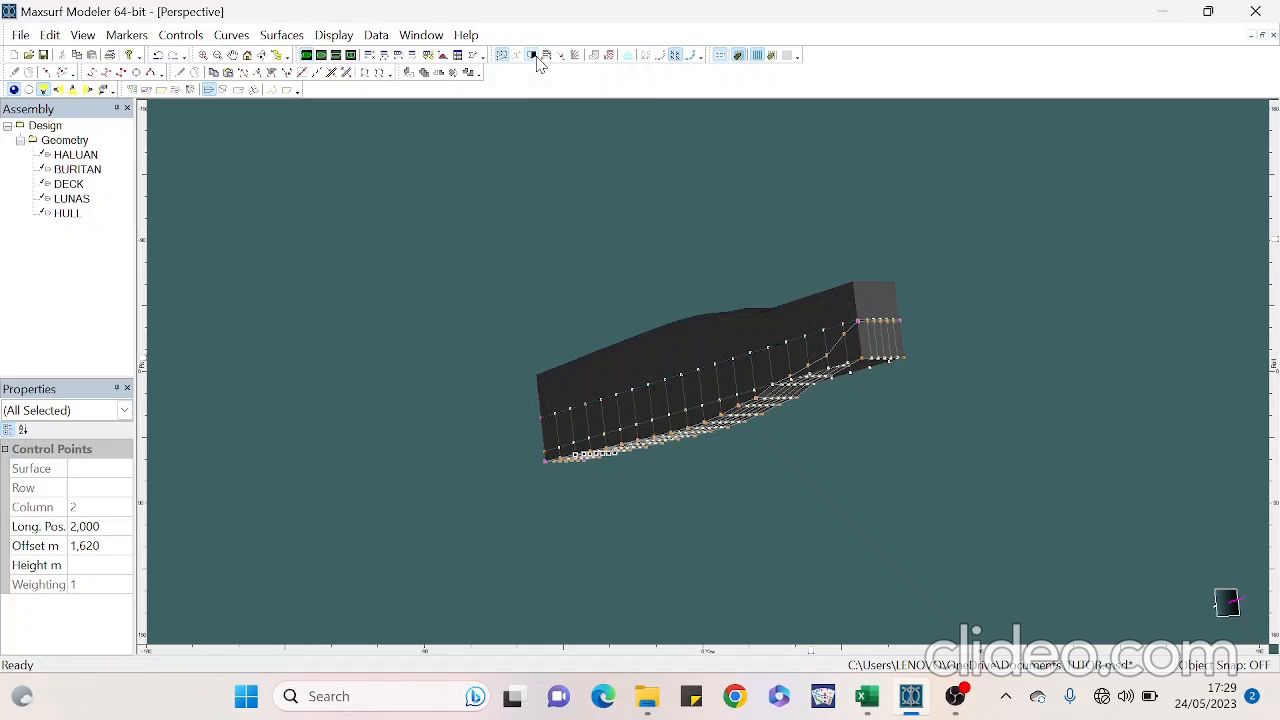
In the Plan view, set the offset of the middle row's control points in columns 0 to 13 to 0,05 m
{"action": "left_click", "coordinate": [320, 55]}
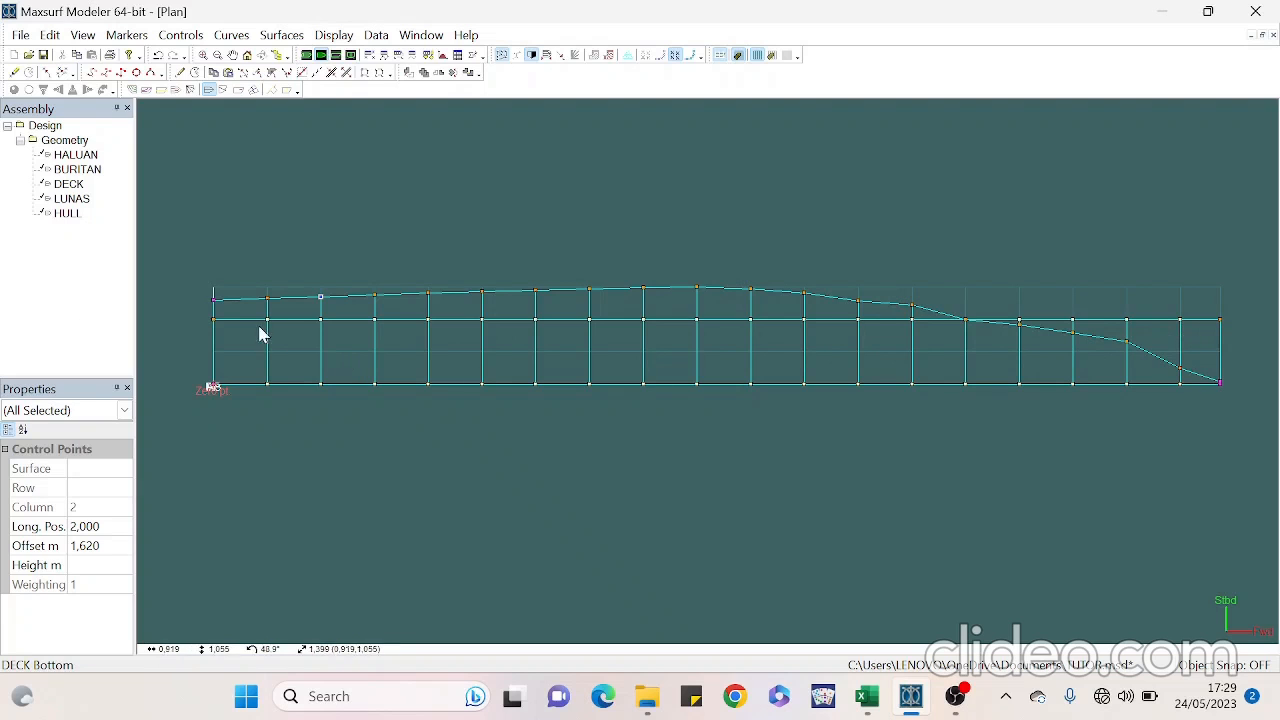
{"action": "left_click_drag", "start_coordinate": [210, 318], "coordinate": [920, 338]}
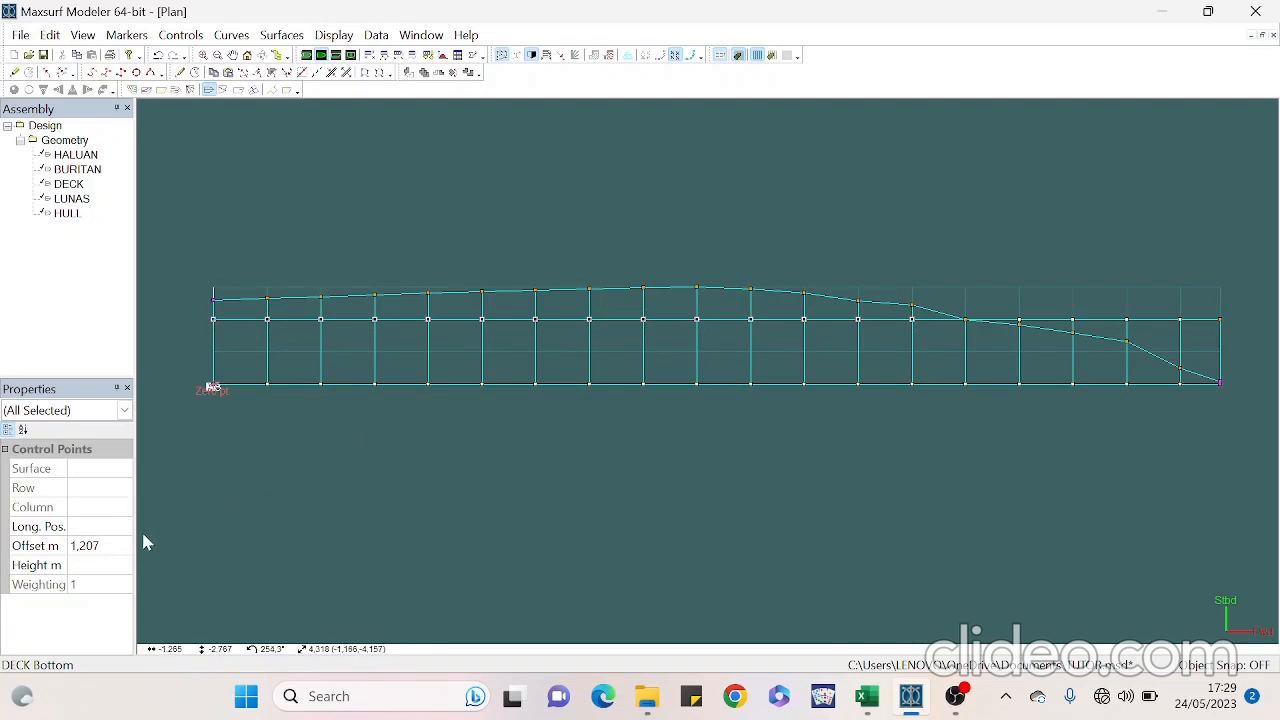
{"action": "left_click", "coordinate": [105, 545]}
{"action": "type", "text": "0,05"}
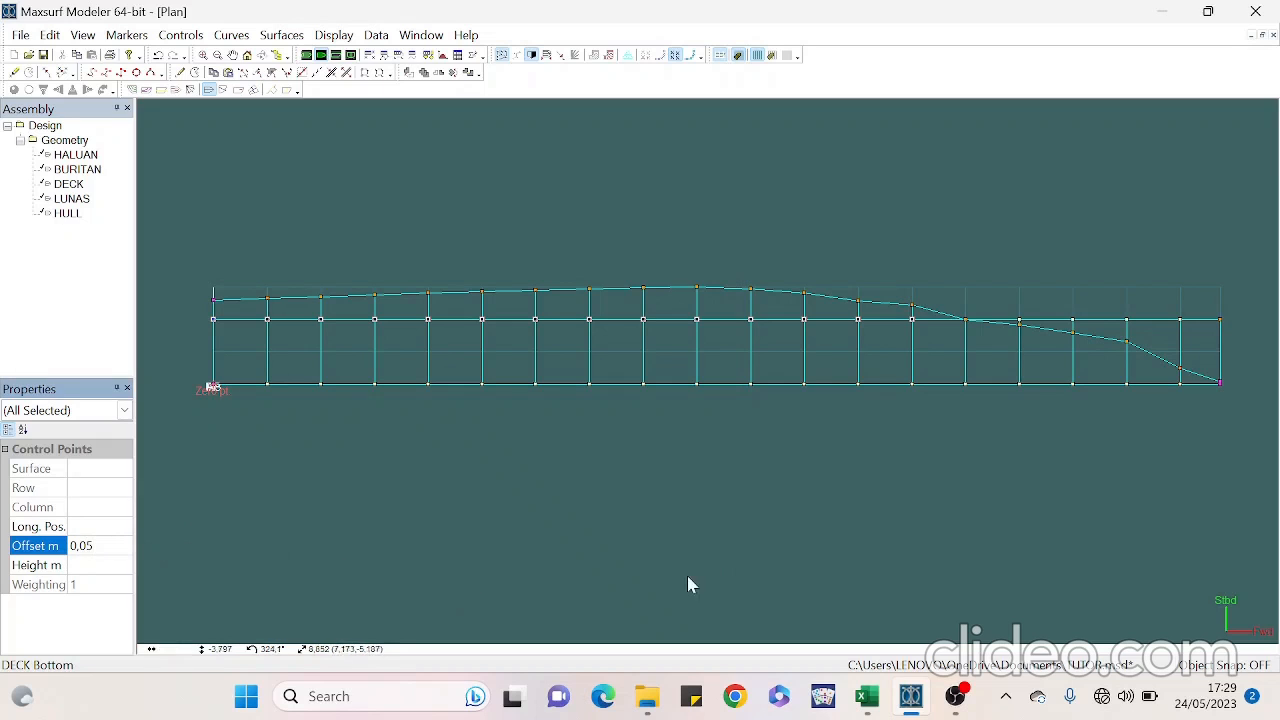
{"action": "key", "text": "Return"}
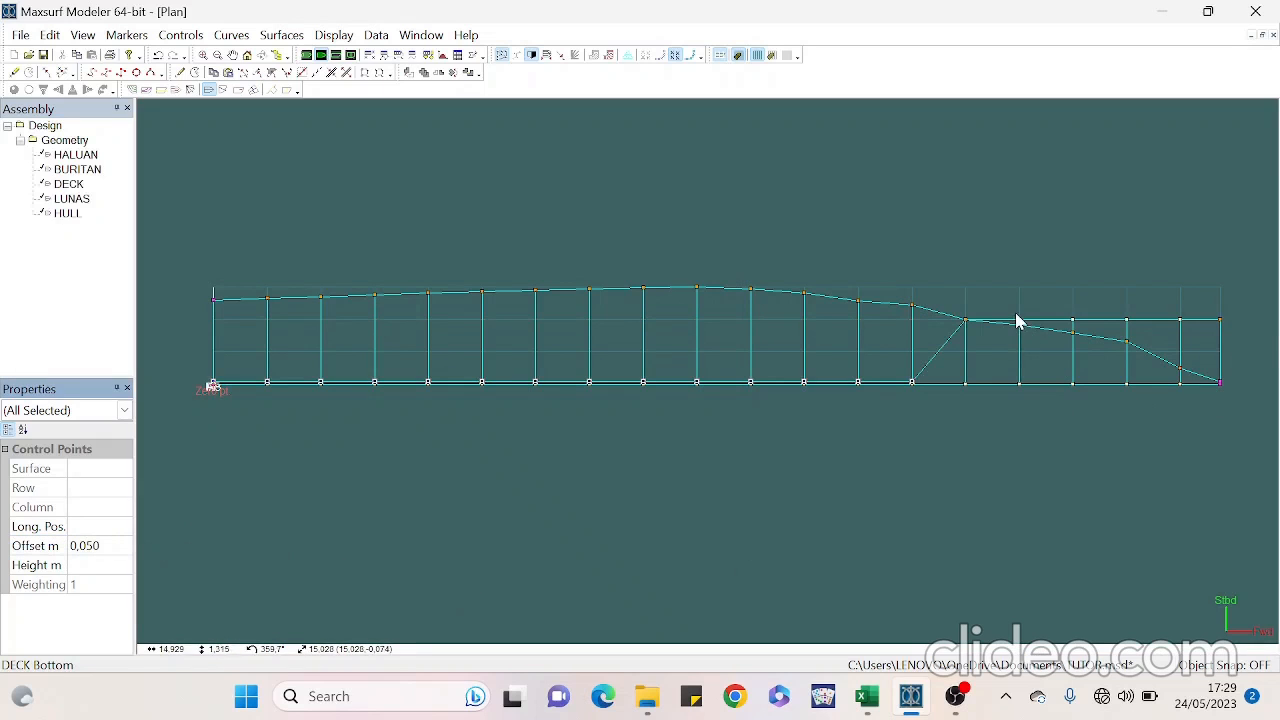
Set the offset of the middle row's control points in columns 15 to 19 to 0,05 m
{"action": "left_click_drag", "start_coordinate": [1014, 308], "coordinate": [1230, 325]}
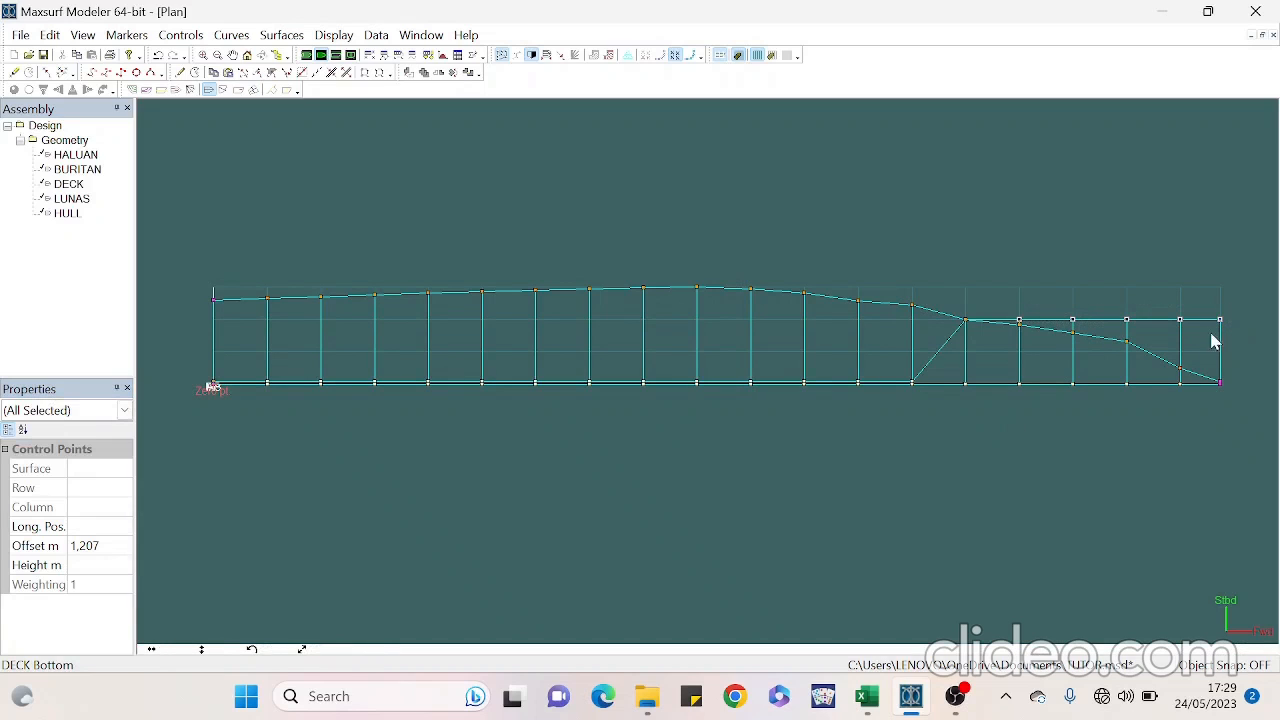
{"action": "double_click", "coordinate": [112, 546]}
{"action": "type", "text": "0,05"}
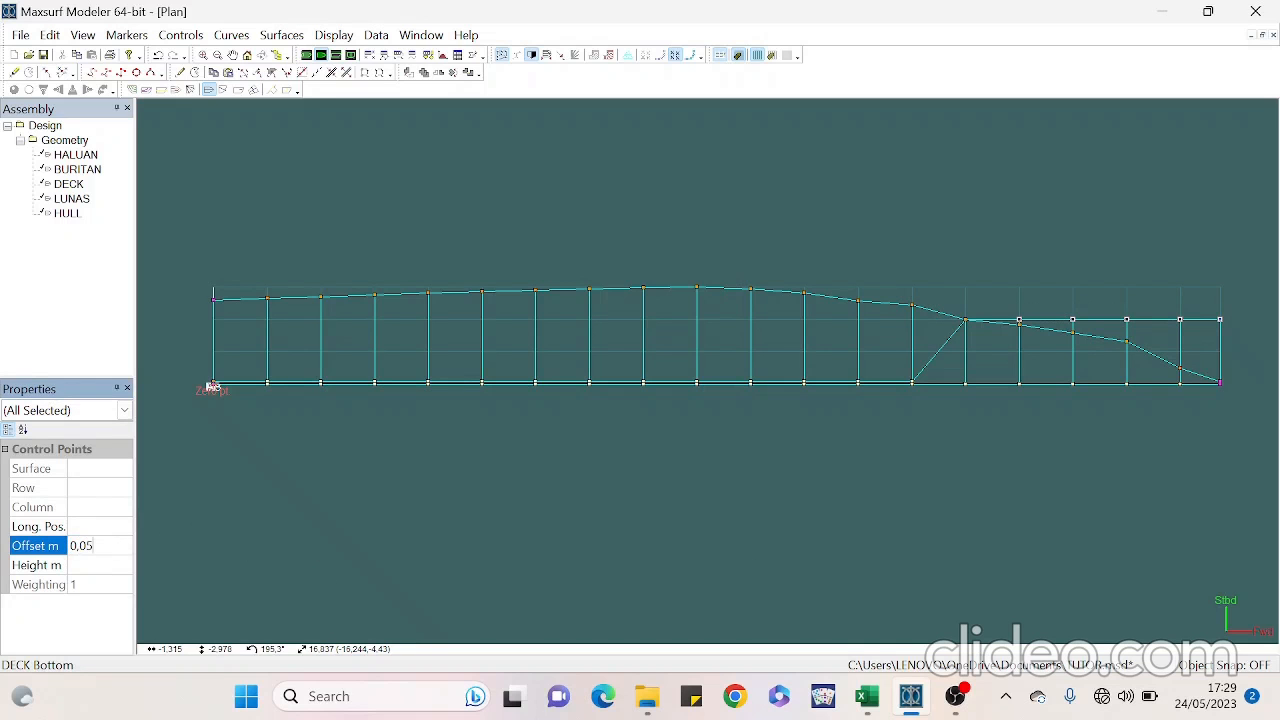
{"action": "key", "text": "Return"}
Set the offset of the remaining row 1 control point in column 14 to 0,05 m
{"action": "scroll", "coordinate": [965, 385], "scroll_direction": "up", "scroll_amount": 4}
{"action": "scroll", "coordinate": [965, 377], "scroll_direction": "up", "scroll_amount": 5}
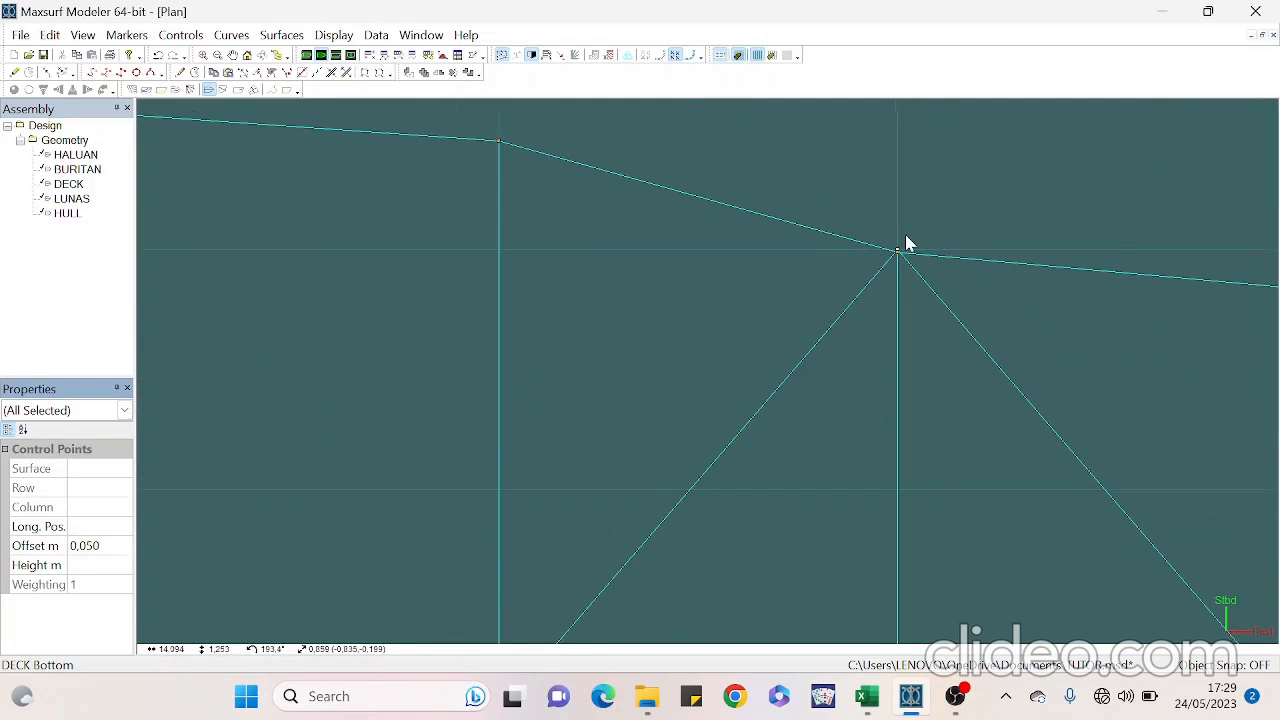
{"action": "left_click", "coordinate": [899, 280]}
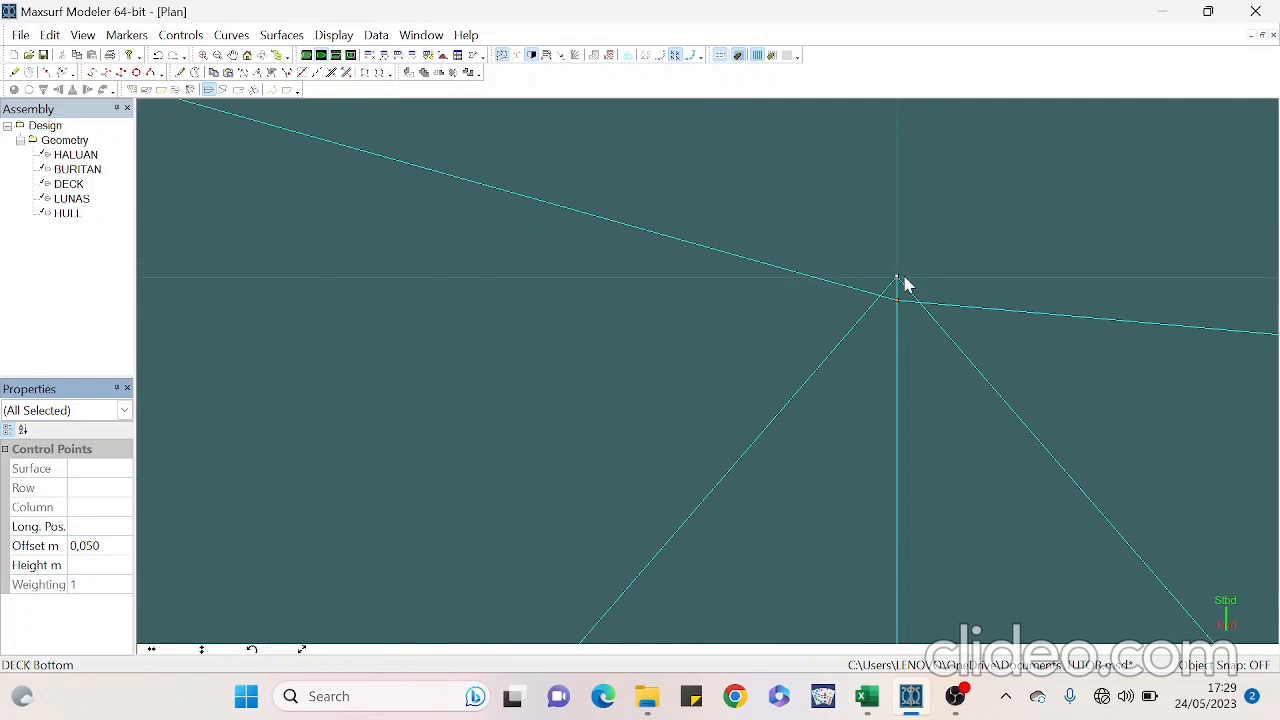
{"action": "left_click", "coordinate": [121, 549]}
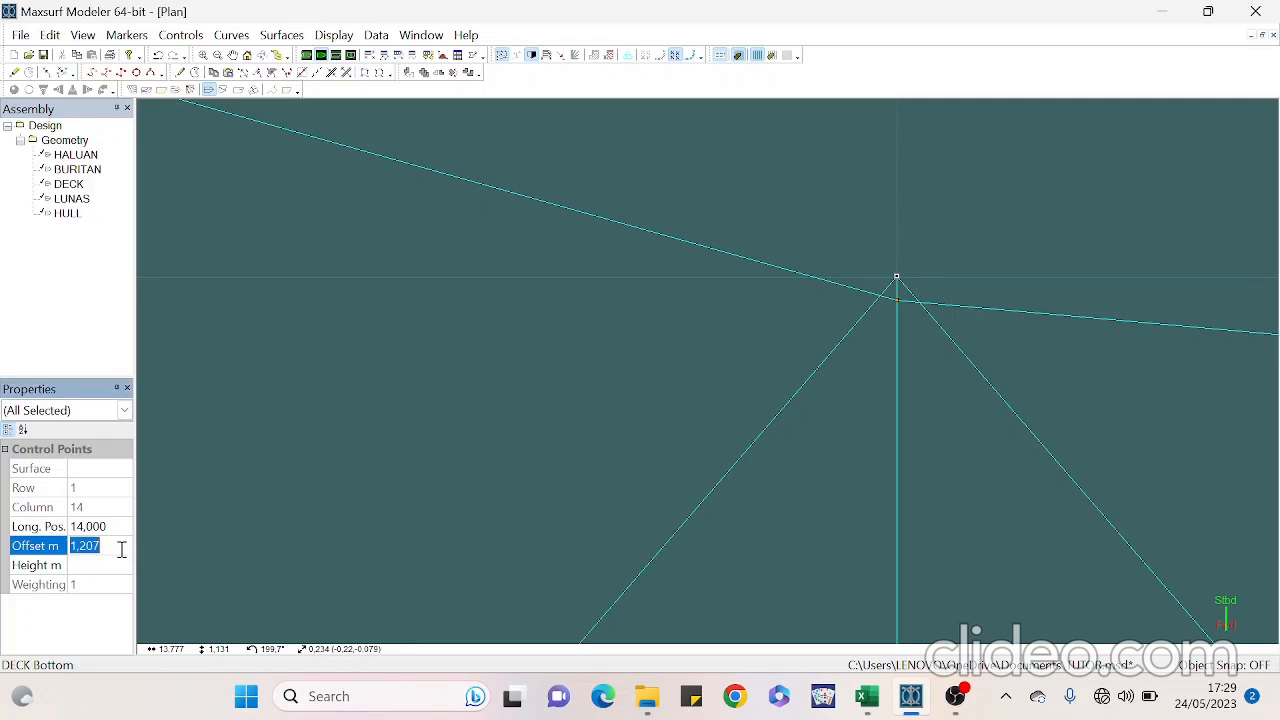
{"action": "type", "text": "0,05"}
{"action": "key", "text": "Return"}
{"action": "scroll", "coordinate": [697, 492], "scroll_direction": "down", "scroll_amount": 5}
{"action": "middle_click_drag", "start_coordinate": [1035, 378], "coordinate": [1254, 320]}
{"action": "scroll", "coordinate": [1157, 297], "scroll_direction": "down", "scroll_amount": 5}
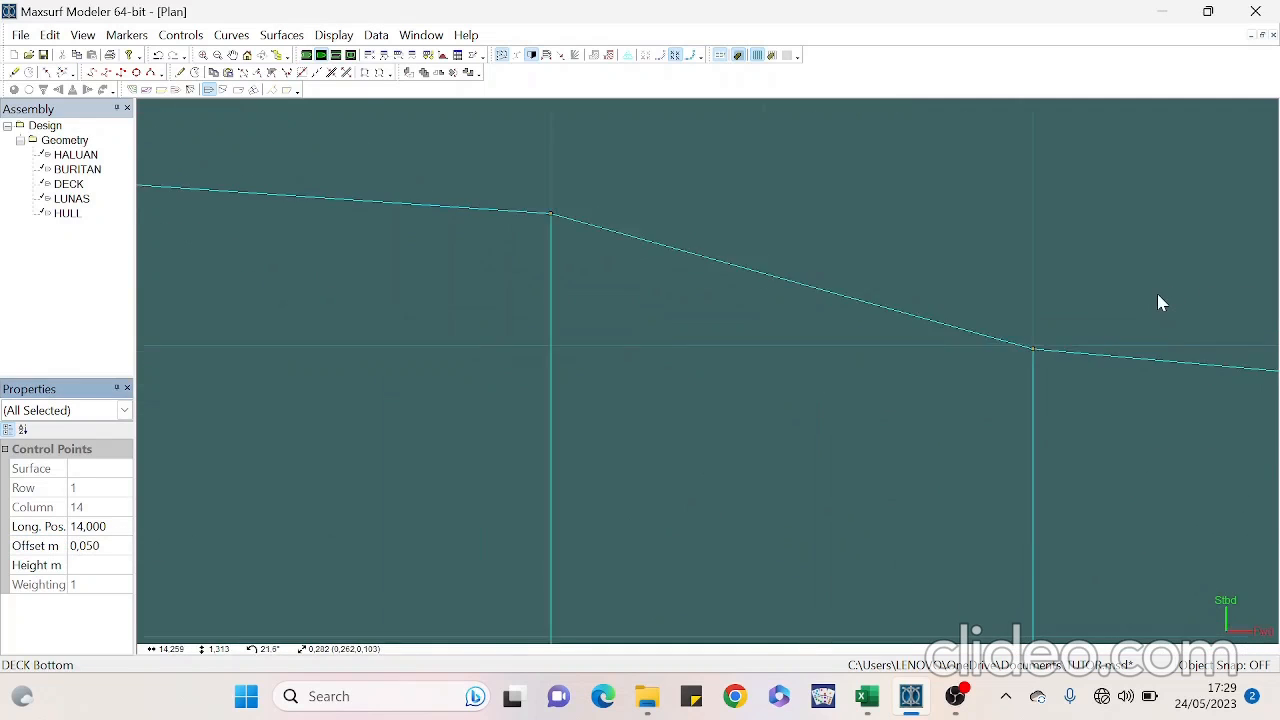
{"action": "scroll", "coordinate": [975, 351], "scroll_direction": "down", "scroll_amount": 6}
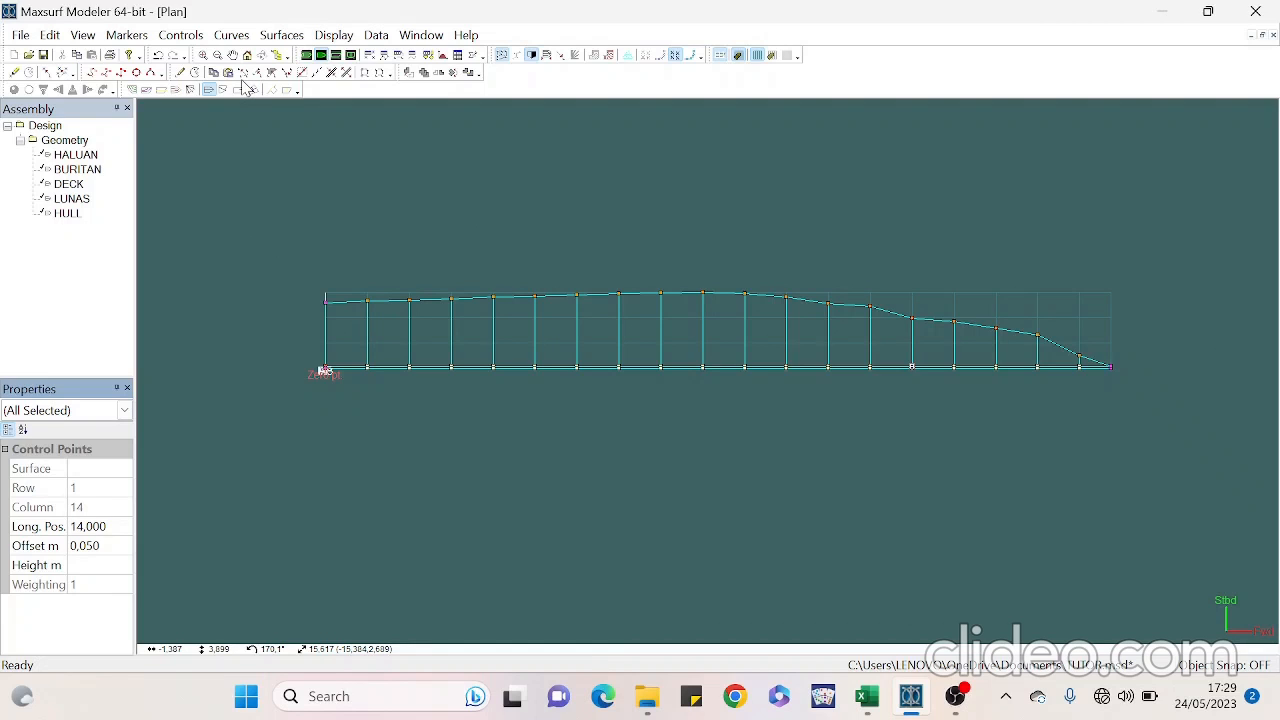
Open the options for hiding or showing the surfaces in the Geometry group
{"action": "right_click", "coordinate": [75, 142]}
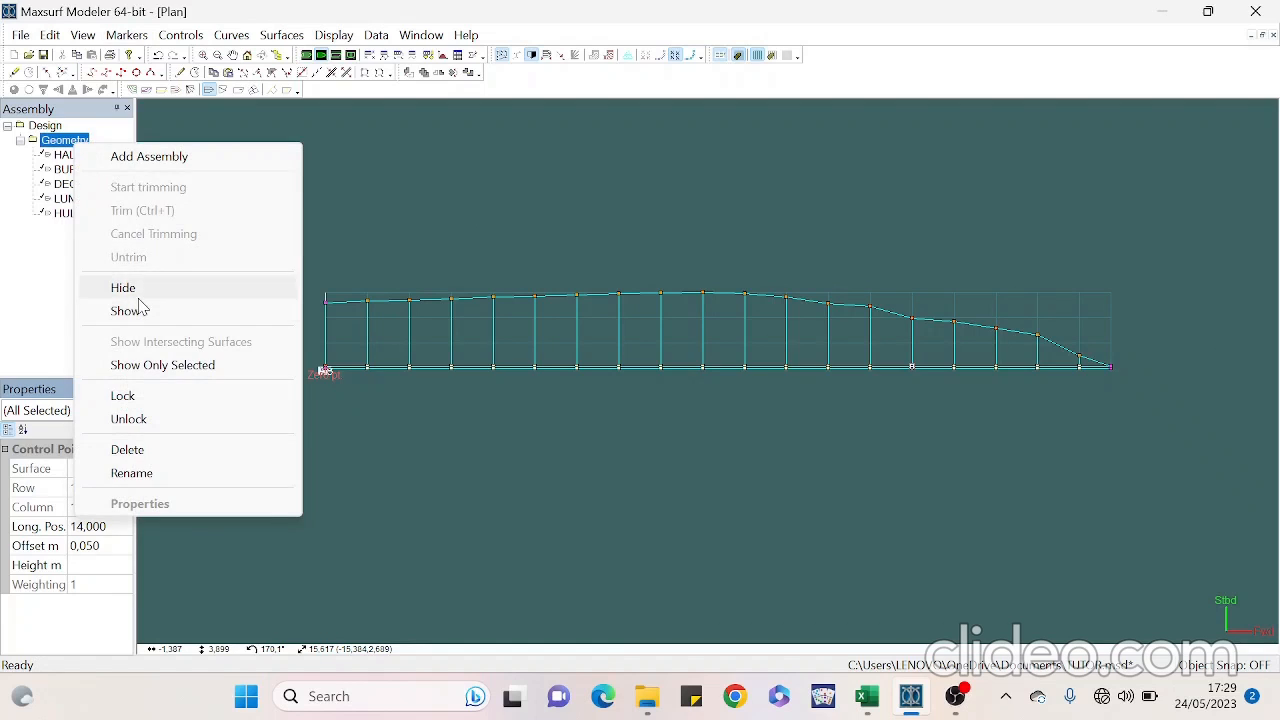
View the whole design in perspective with both halves displayed and rotate it to examine its shape
{"action": "left_click", "coordinate": [309, 57]}
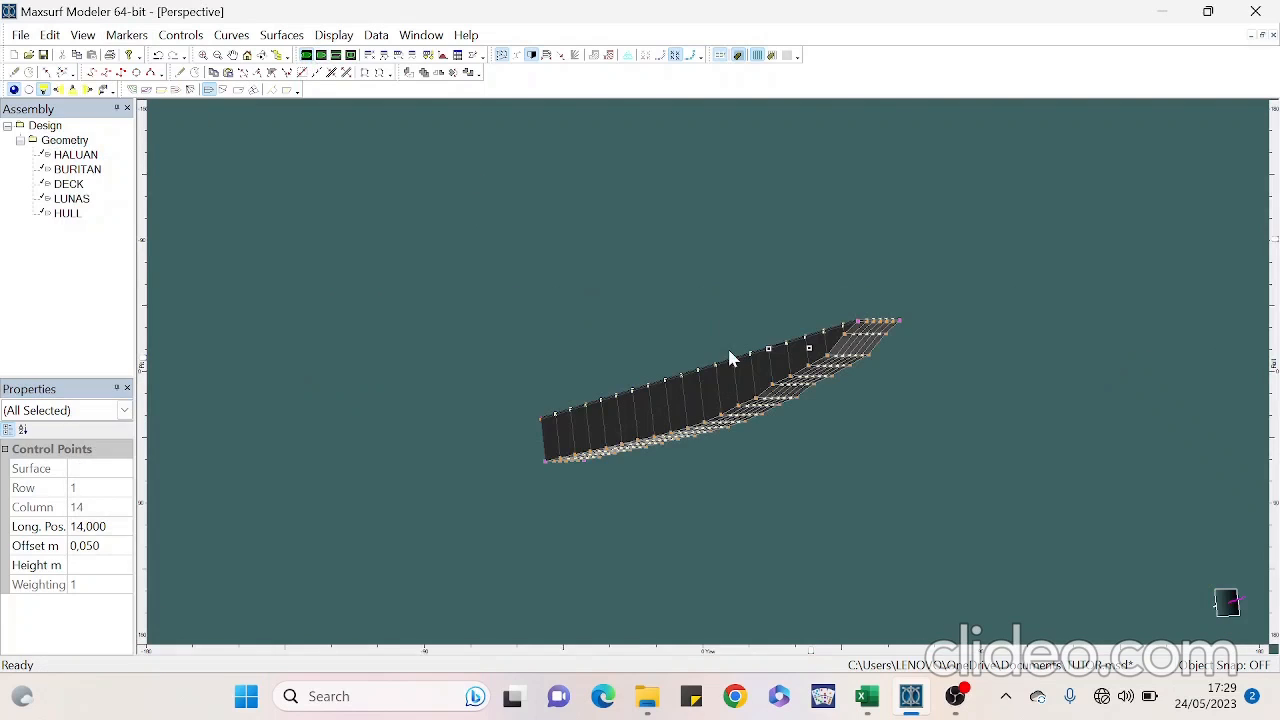
{"action": "left_click", "coordinate": [532, 55]}
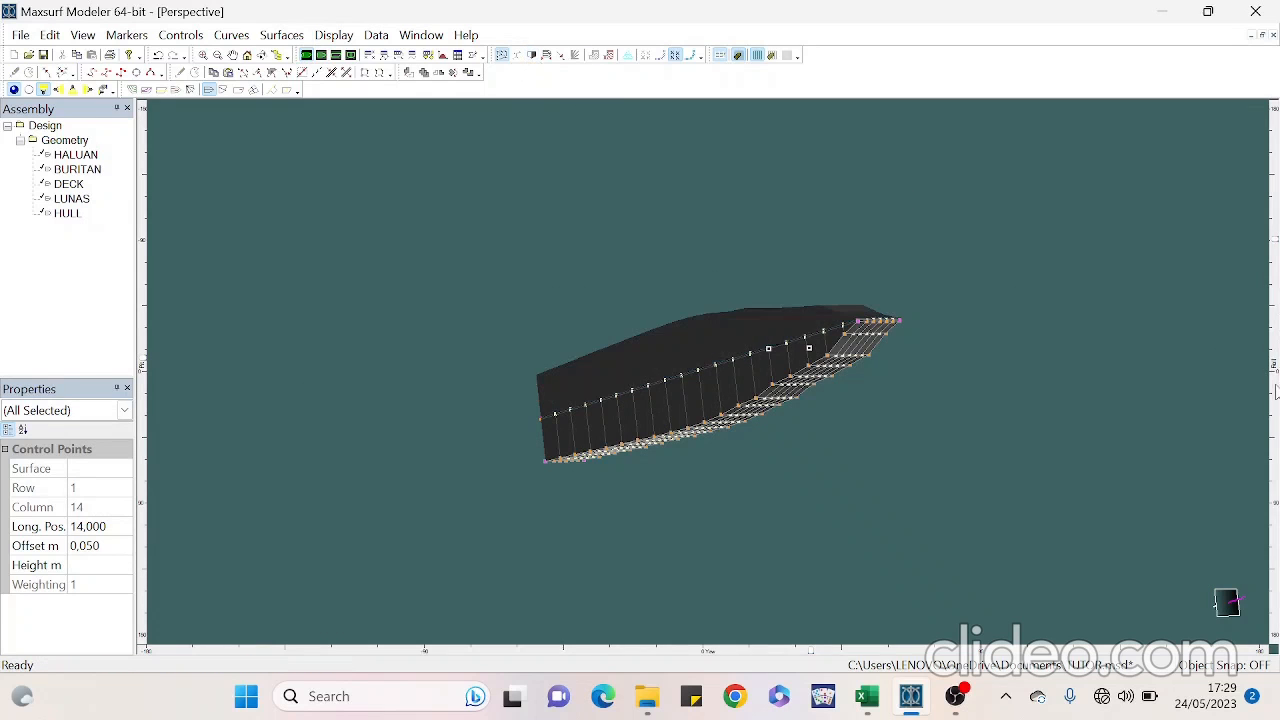
{"action": "left_click_drag", "start_coordinate": [1272, 245], "coordinate": [1261, 288]}
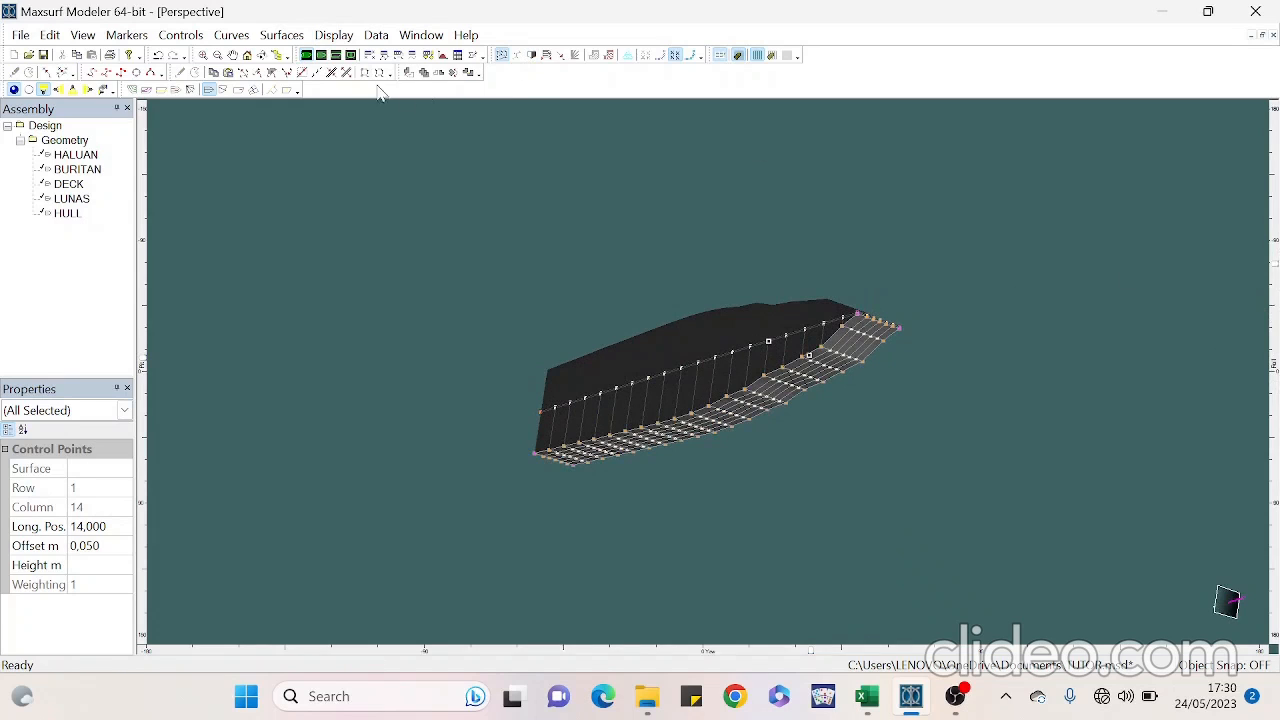
In the plan view, hide all geometry, show only the HULL surface and display just one half of it
{"action": "left_click", "coordinate": [321, 55]}
{"action": "right_click", "coordinate": [66, 142]}
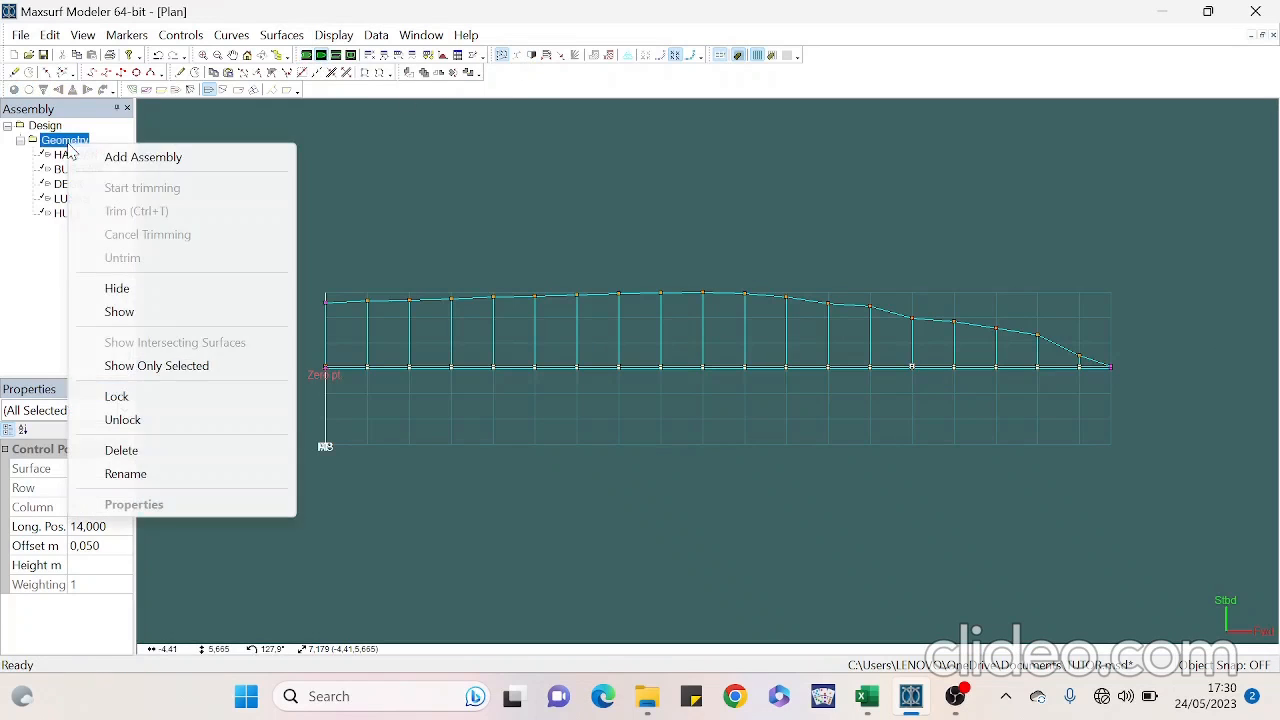
{"action": "left_click", "coordinate": [160, 290]}
{"action": "right_click", "coordinate": [74, 218]}
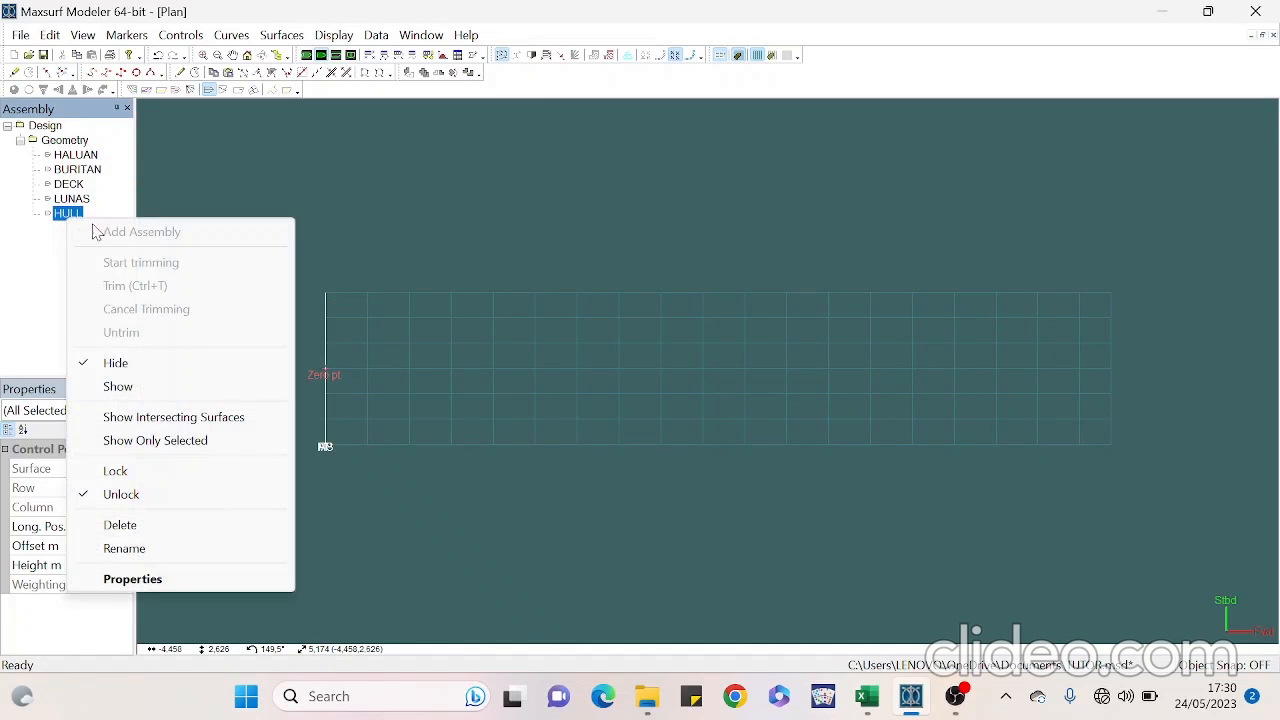
{"action": "left_click", "coordinate": [190, 388]}
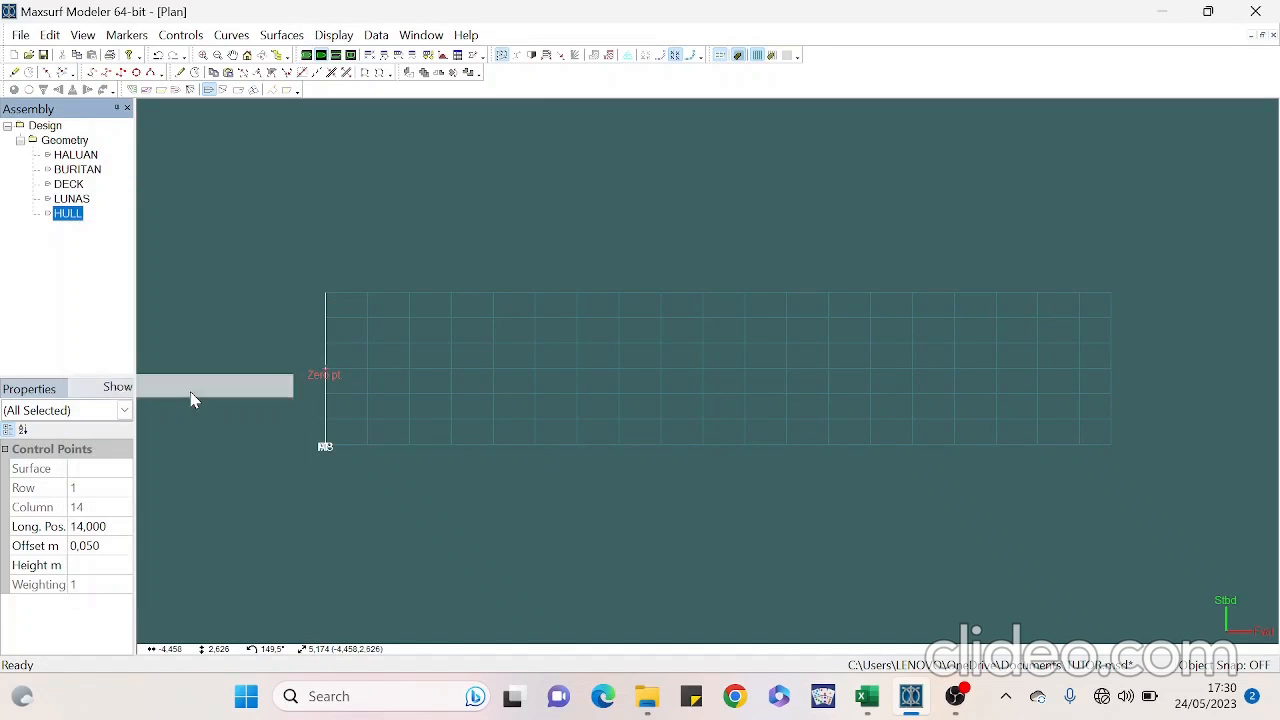
{"action": "left_click", "coordinate": [531, 55]}
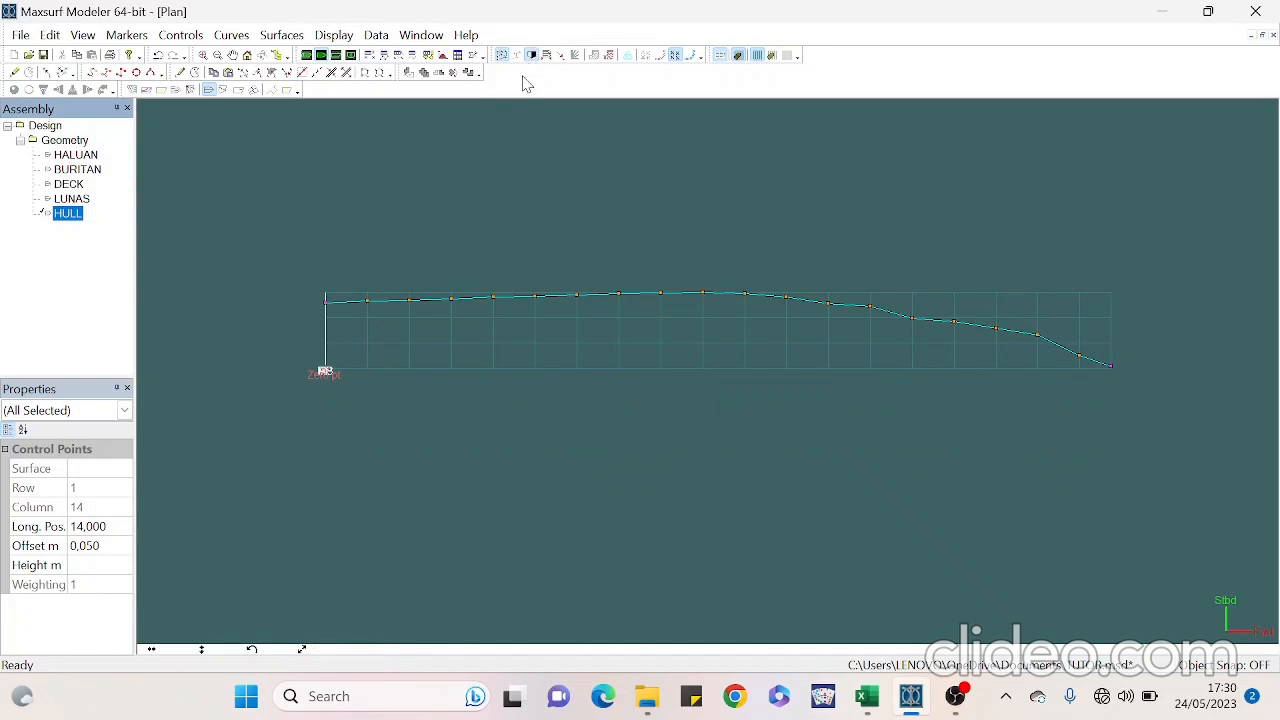
Open the control points table and review the rows, columns, offsets and heights of the HULL surface
{"action": "left_click", "coordinate": [398, 56]}
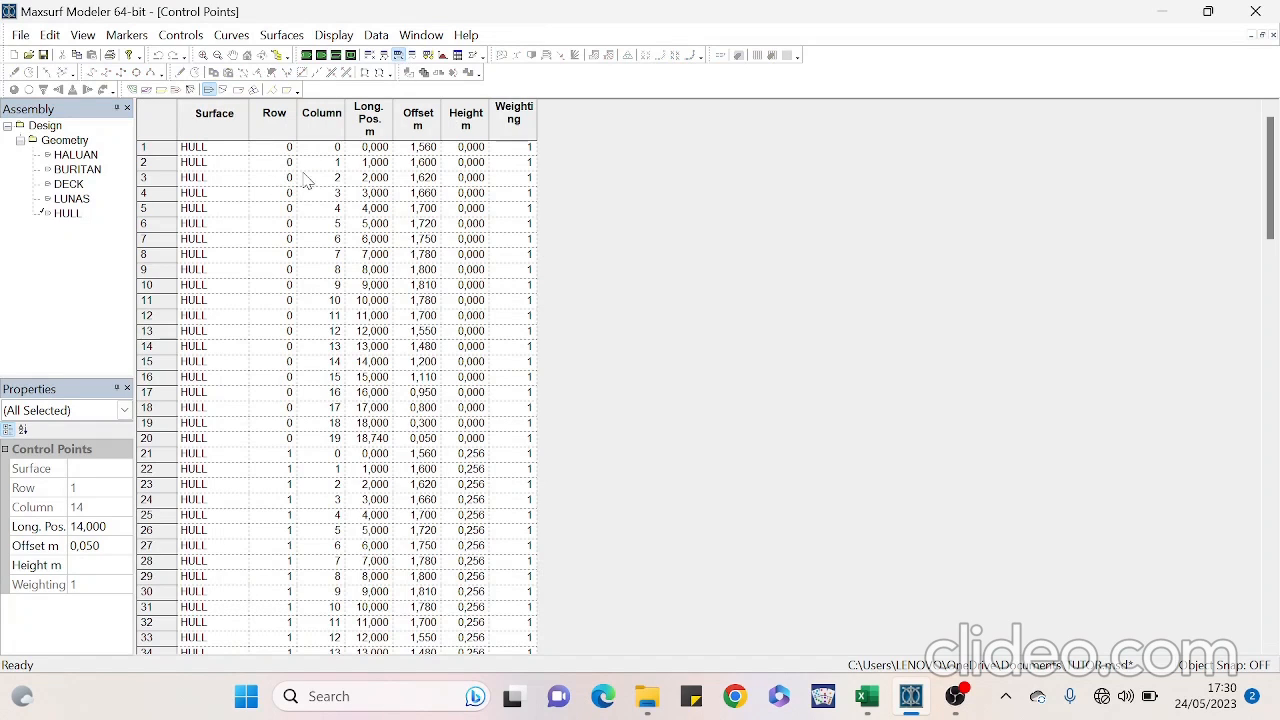
{"action": "scroll", "coordinate": [285, 165], "scroll_direction": "down", "scroll_amount": 3}
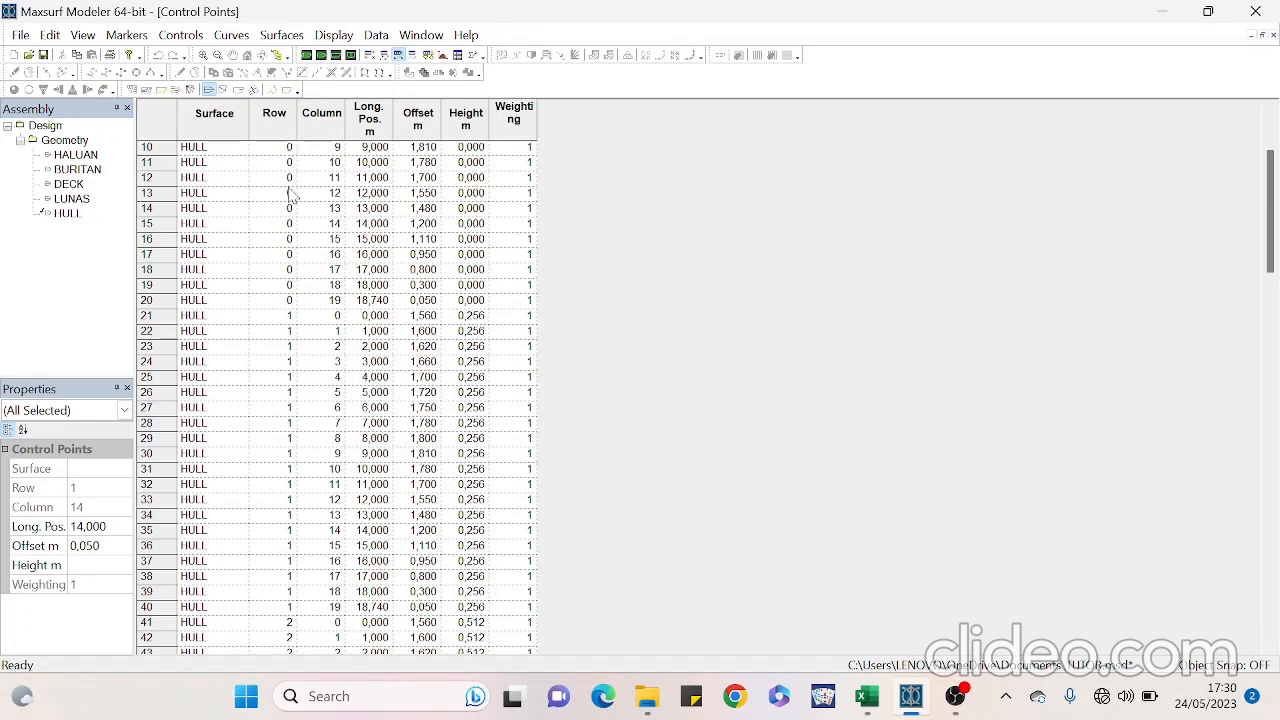
{"action": "scroll", "coordinate": [290, 188], "scroll_direction": "down", "scroll_amount": 20}
{"action": "left_click", "coordinate": [289, 316]}
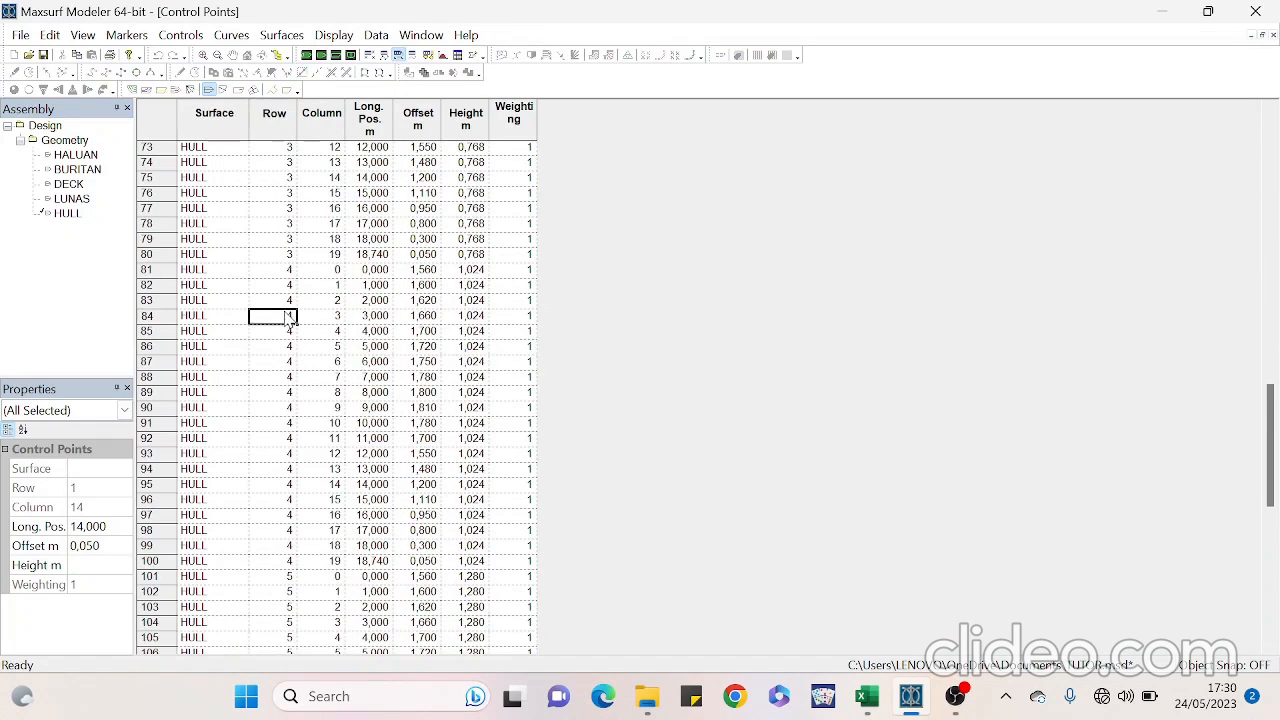
{"action": "scroll", "coordinate": [289, 320], "scroll_direction": "down", "scroll_amount": 12}
{"action": "scroll", "coordinate": [474, 404], "scroll_direction": "up", "scroll_amount": 20}
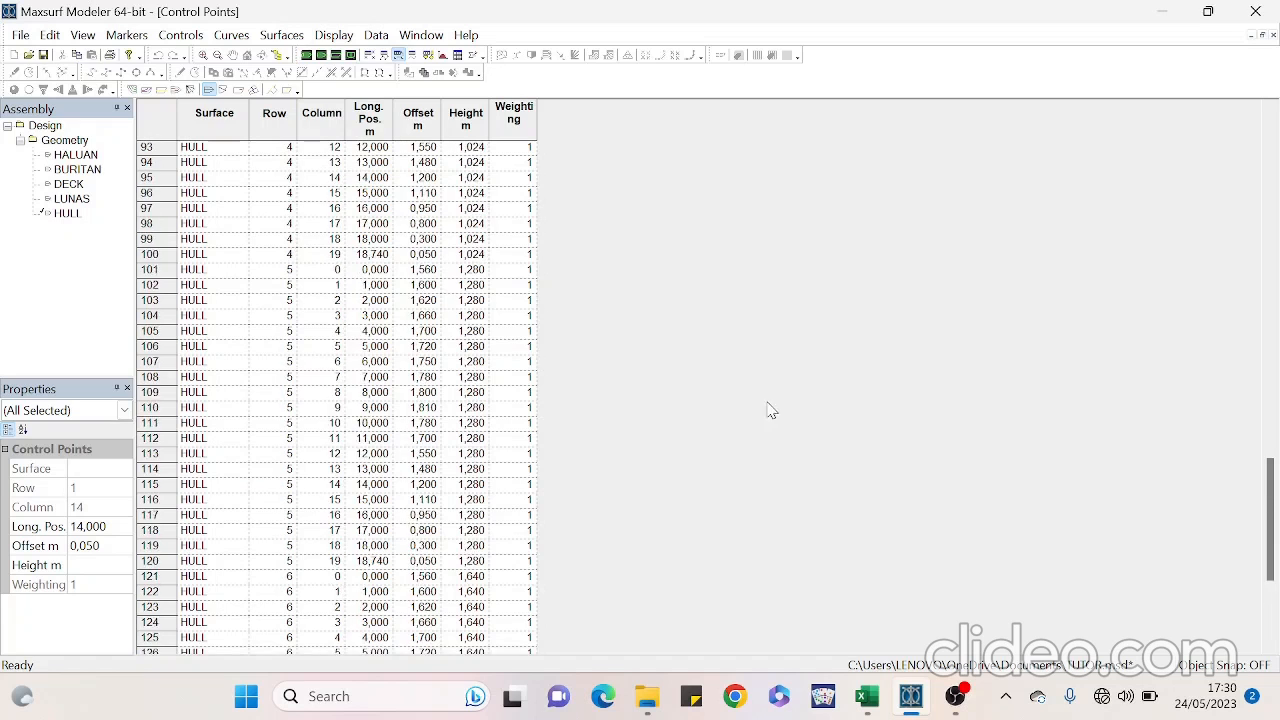
{"action": "scroll", "coordinate": [422, 289], "scroll_direction": "up", "scroll_amount": 8}
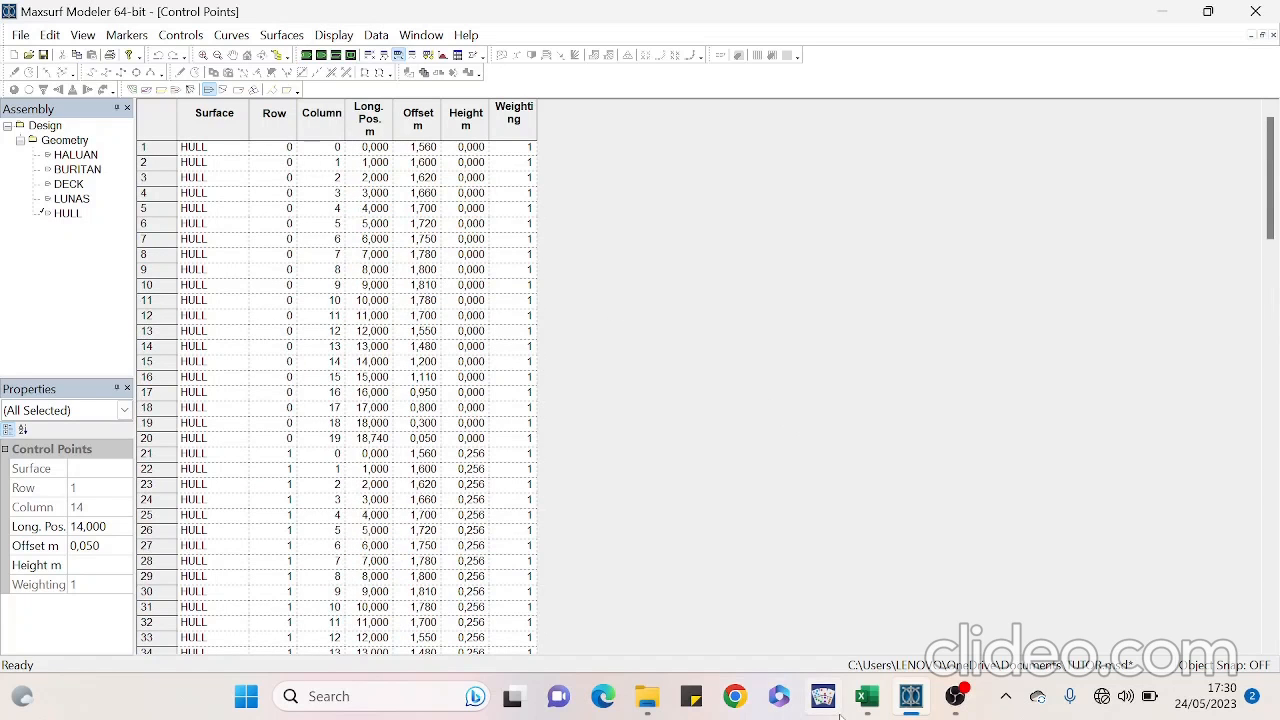
Copy the BASE LINE values for stations 0 to 19 from DATA II.xlsx in Excel into the HULL row 0 offsets in Maxsurf Modeler
{"action": "left_click", "coordinate": [868, 697]}
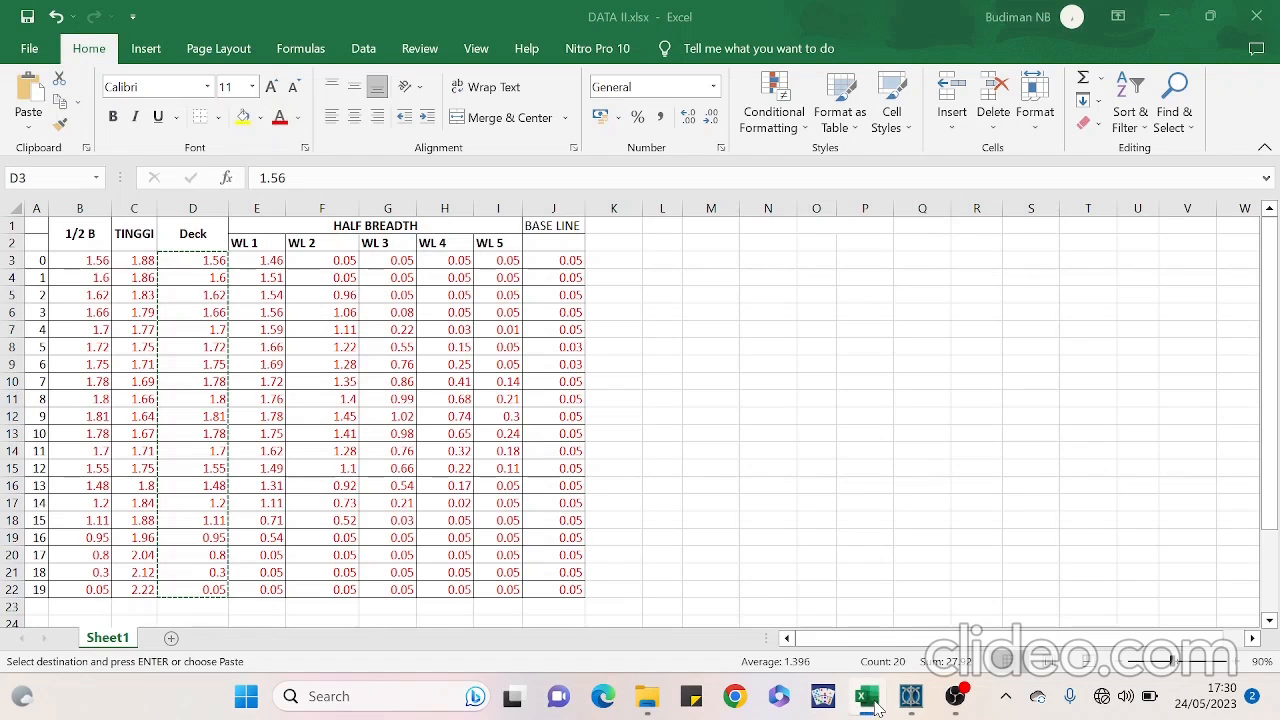
{"action": "left_click", "coordinate": [508, 344]}
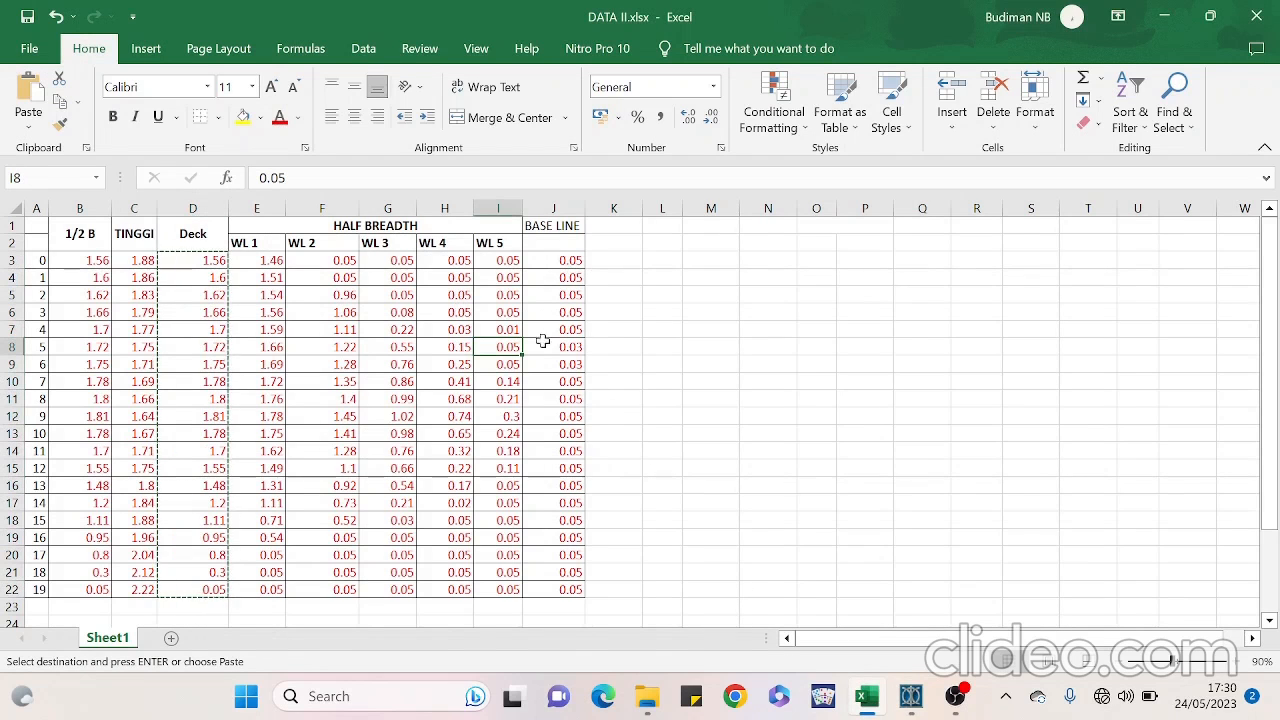
{"action": "left_click_drag", "start_coordinate": [545, 264], "coordinate": [552, 582]}
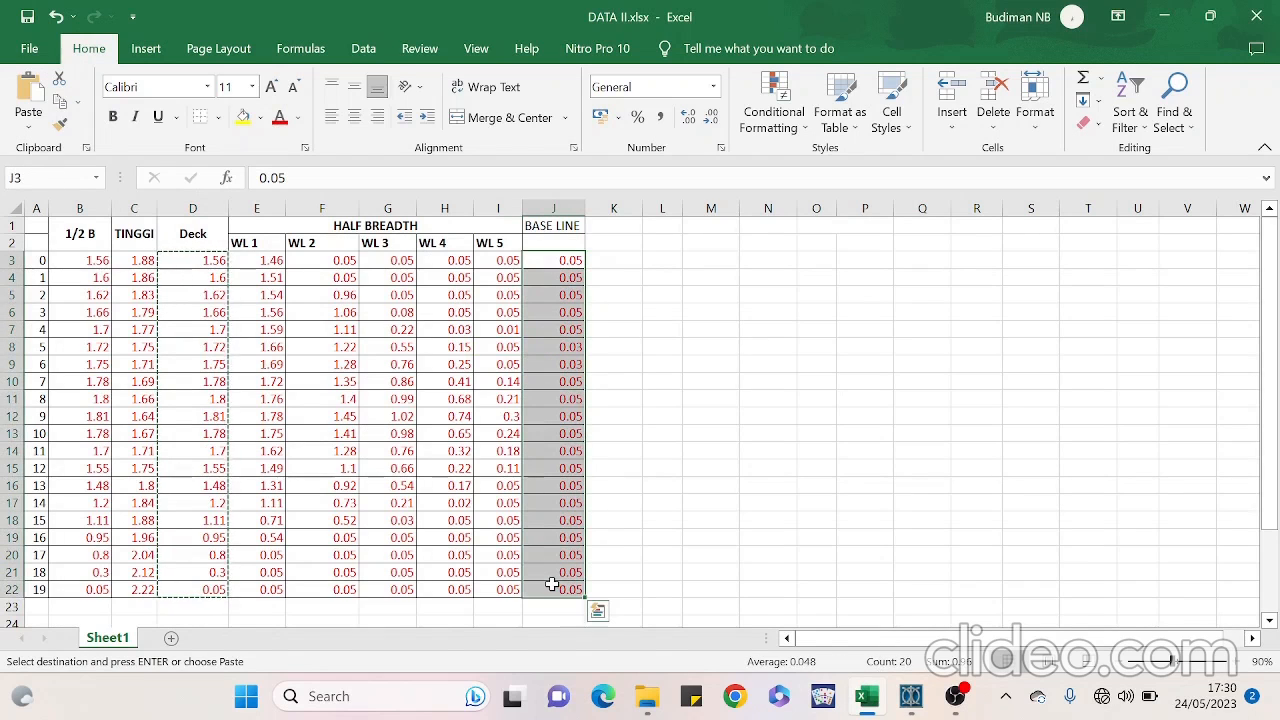
{"action": "left_click", "coordinate": [911, 697]}
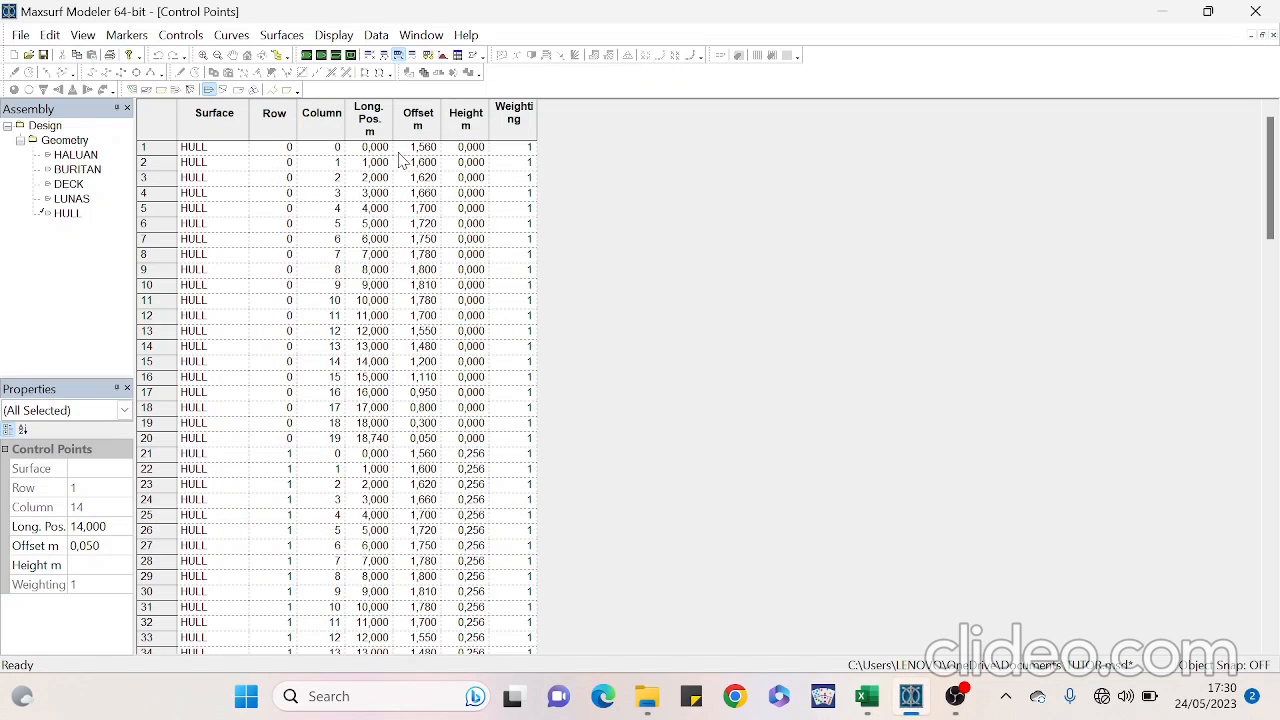
{"action": "left_click_drag", "start_coordinate": [415, 149], "coordinate": [413, 452]}
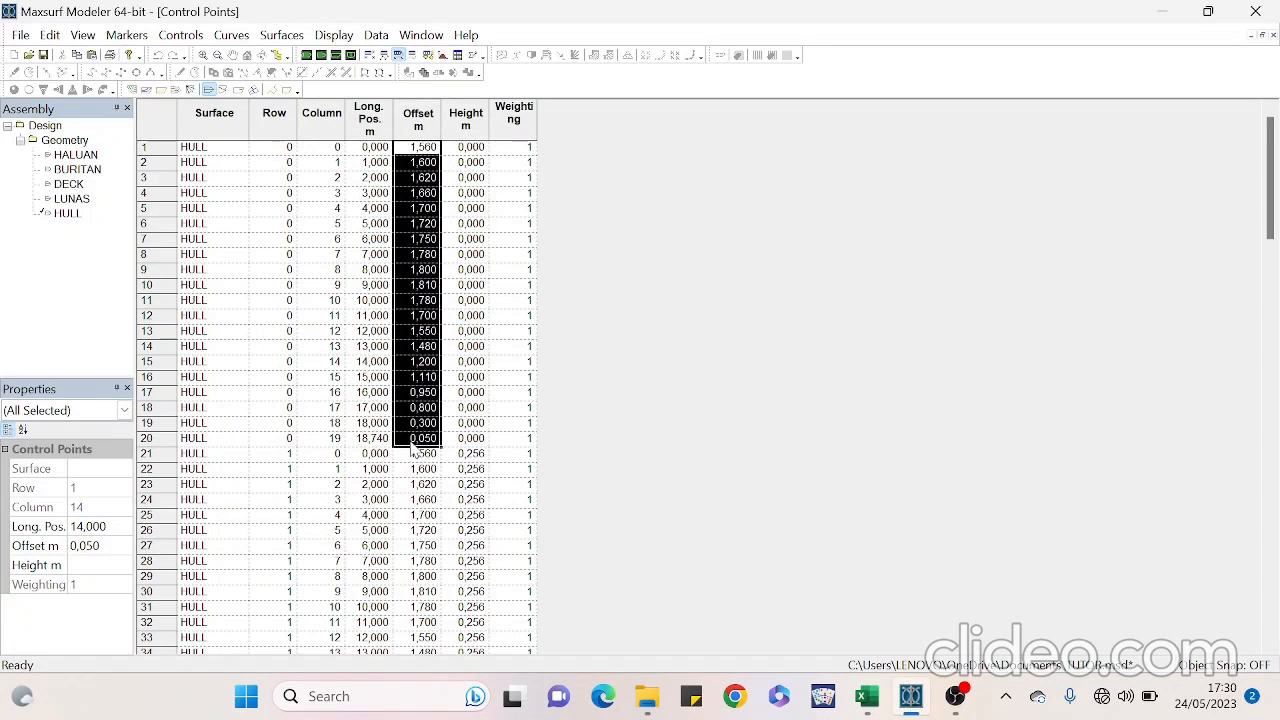
{"action": "left_click", "coordinate": [907, 696]}
{"action": "left_click", "coordinate": [907, 700]}
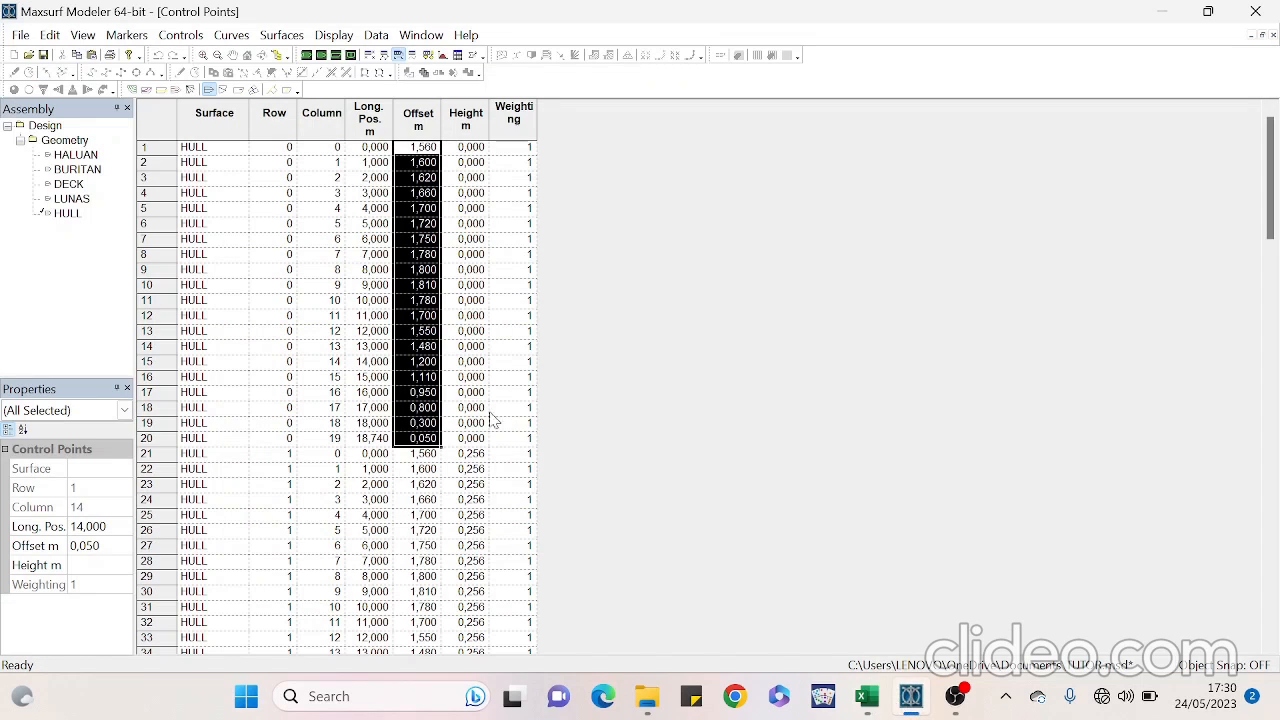
{"action": "type", "text": "0,050 0,050 0,050 0,050 0,050 0,050 0,030 0,050 0,050 0,050 0,050 0,050 0,050 0,050 0,050 0,050 0,050 0,050 0,050 0,050"}
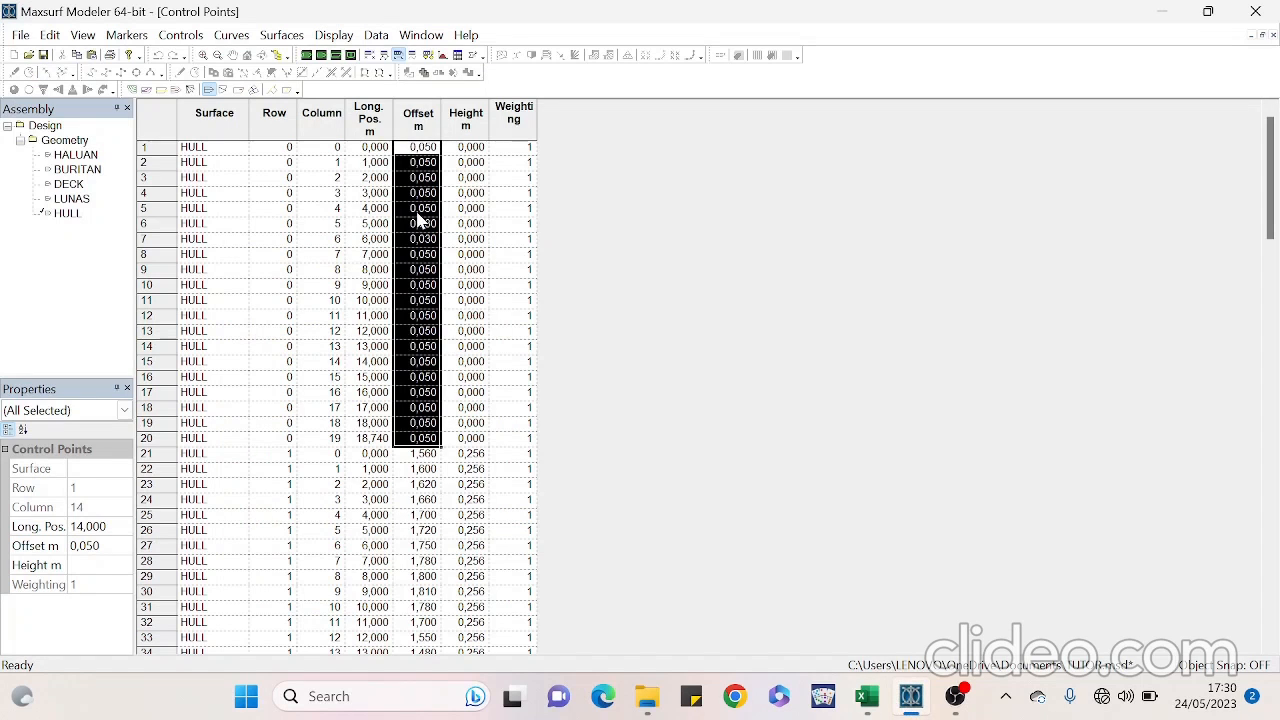
Copy the WL 5 half-breadths from the Excel sheet into the HULL row 1 offsets, columns 0 to 19, in Maxsurf Modeler
{"action": "scroll", "coordinate": [468, 338], "scroll_direction": "down", "scroll_amount": 5}
{"action": "left_click", "coordinate": [866, 696]}
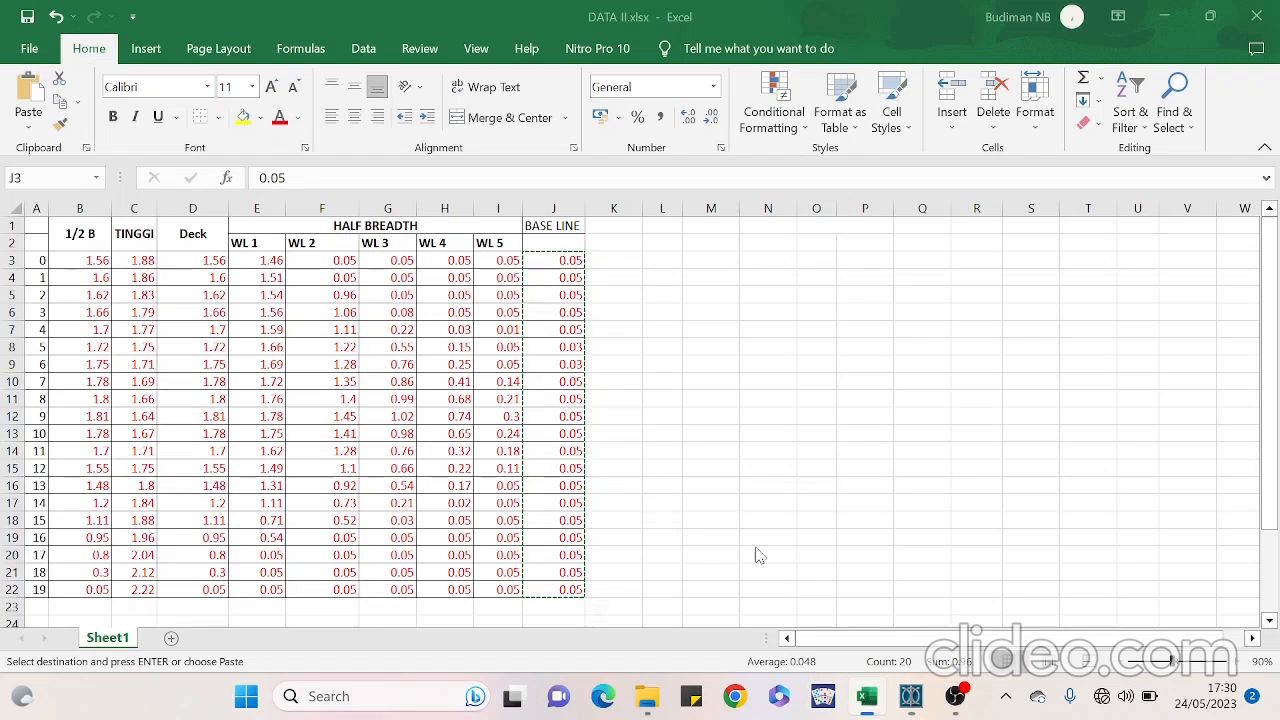
{"action": "left_click_drag", "start_coordinate": [497, 261], "coordinate": [506, 595]}
{"action": "key", "text": "ctrl+c"}
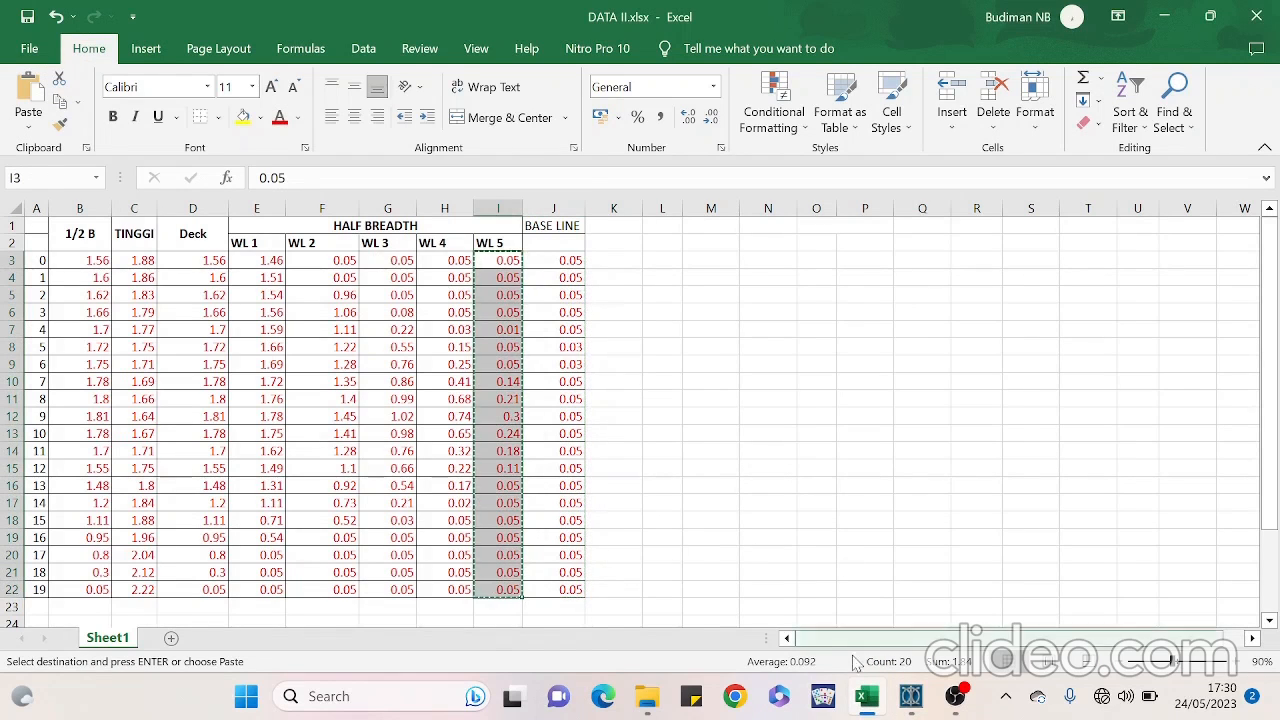
{"action": "left_click", "coordinate": [903, 697]}
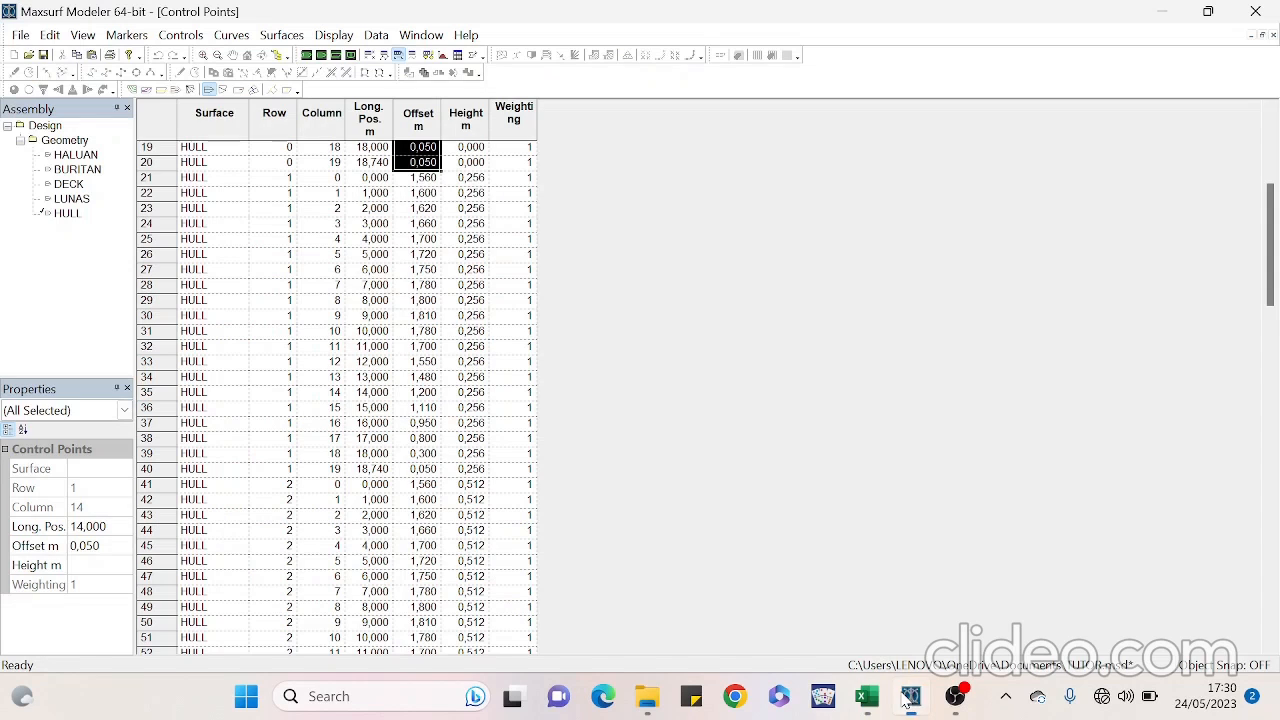
{"action": "left_click", "coordinate": [422, 179]}
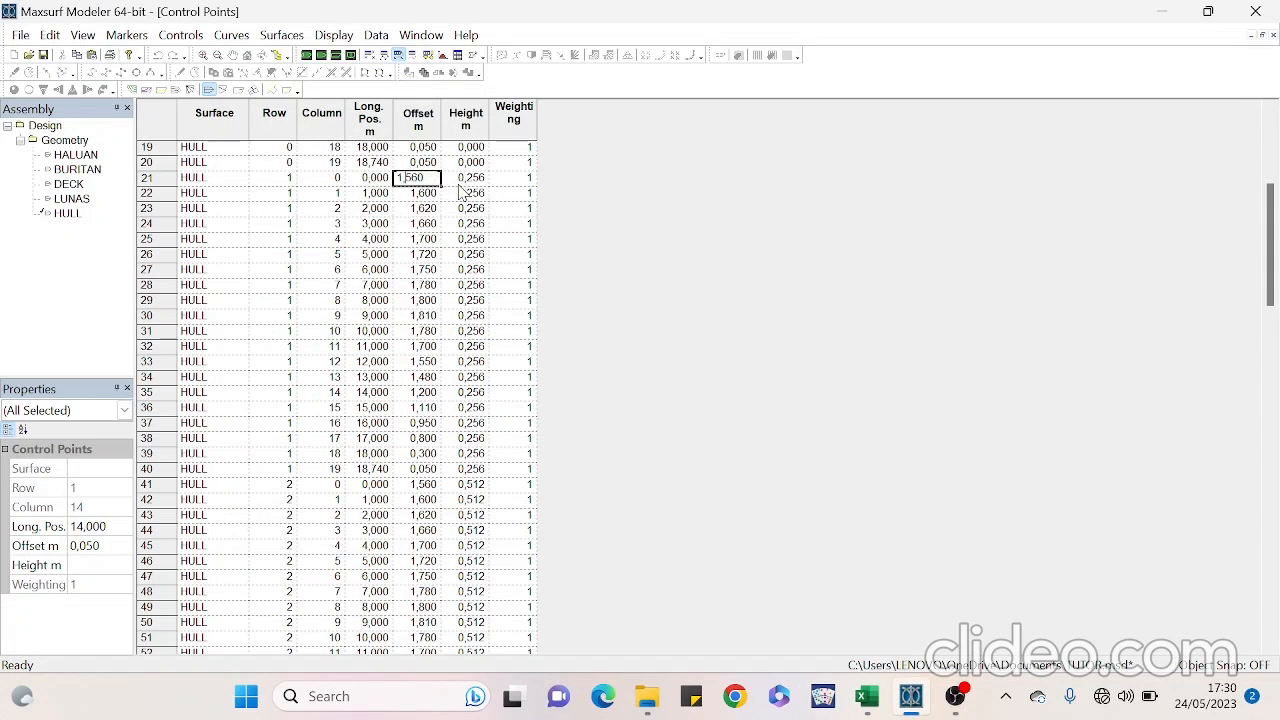
{"action": "left_click_drag", "start_coordinate": [425, 185], "coordinate": [417, 472]}
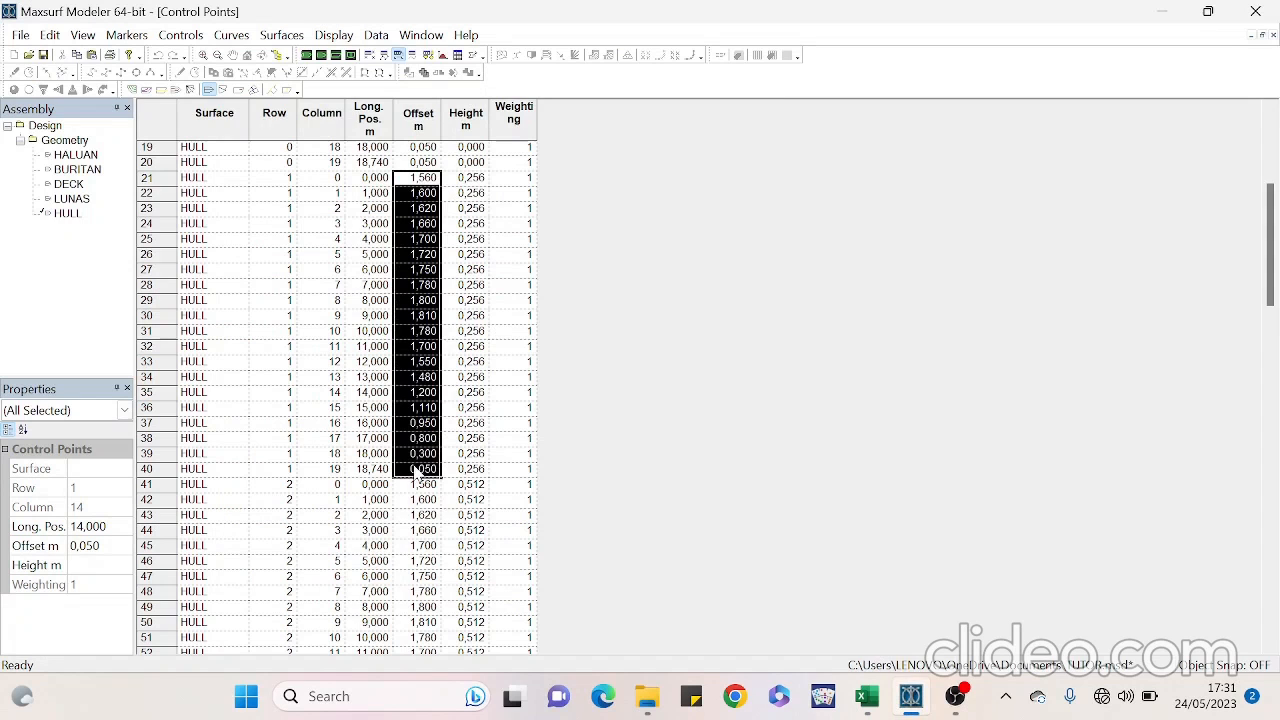
Copy the WL 4 half-breadths from the Excel sheet into the HULL row 2 offsets, columns 0 to 19, in Maxsurf Modeler
{"action": "key", "text": "alt+Tab"}
{"action": "left_click_drag", "start_coordinate": [445, 262], "coordinate": [443, 588]}
{"action": "key", "text": "ctrl+c"}
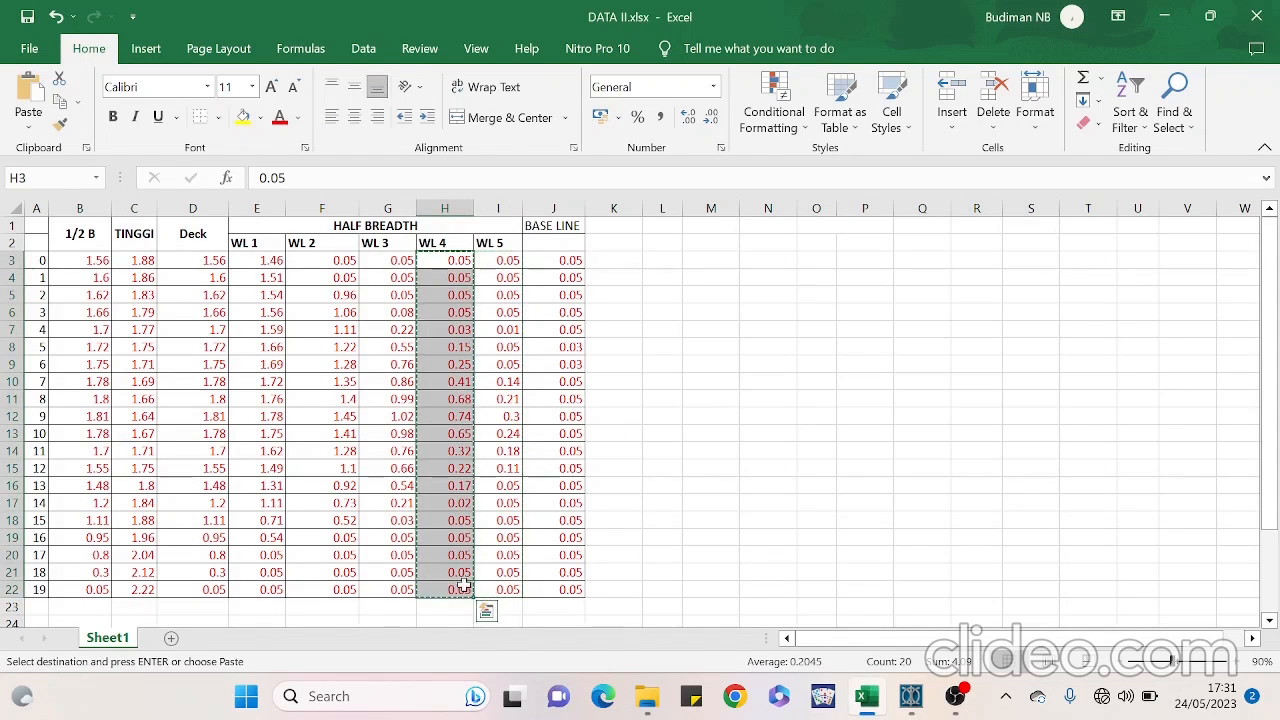
{"action": "left_click", "coordinate": [910, 696]}
{"action": "scroll", "coordinate": [400, 430], "scroll_direction": "down", "scroll_amount": 5}
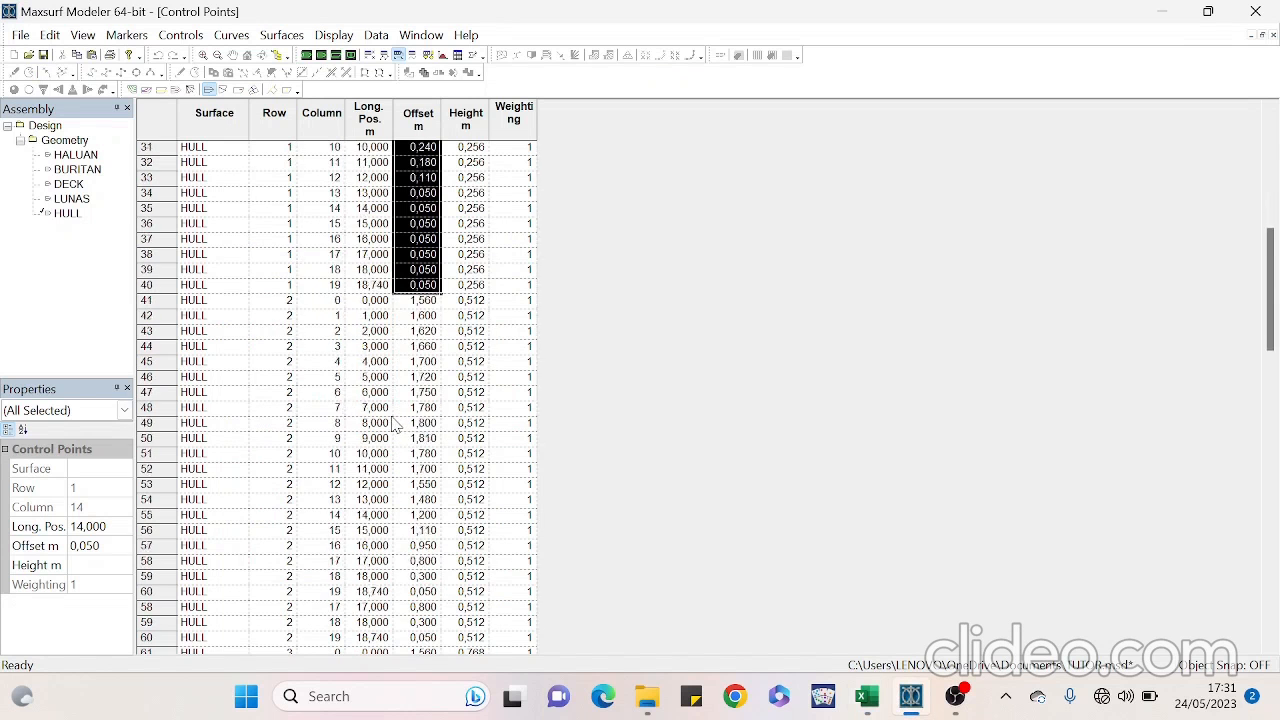
{"action": "left_click_drag", "start_coordinate": [418, 257], "coordinate": [423, 549]}
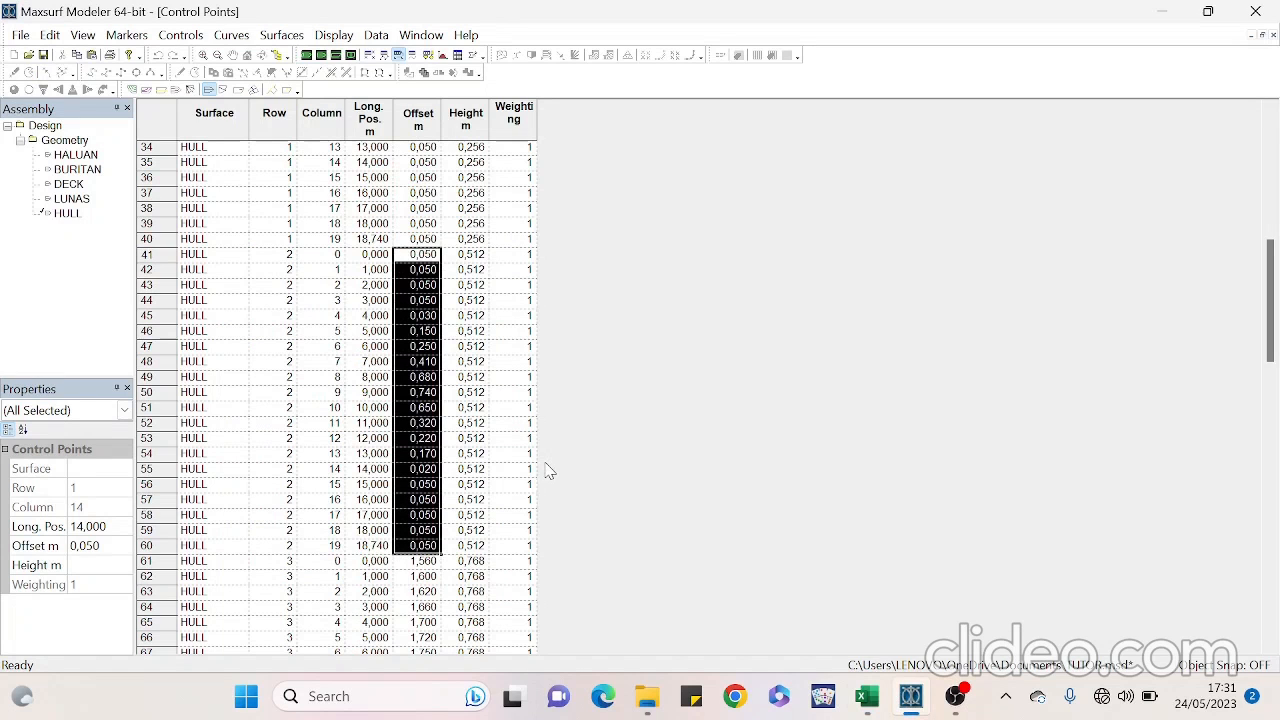
Copy the WL 3 half-breadths from the Excel sheet into the HULL row 3 offsets, columns 0 to 19, in Maxsurf Modeler
{"action": "left_click", "coordinate": [867, 696]}
{"action": "left_click_drag", "start_coordinate": [400, 264], "coordinate": [387, 580]}
{"action": "key", "text": "ctrl+c"}
{"action": "left_click", "coordinate": [915, 695]}
{"action": "scroll", "coordinate": [475, 458], "scroll_direction": "down", "scroll_amount": 5}
{"action": "left_click_drag", "start_coordinate": [409, 333], "coordinate": [420, 621]}
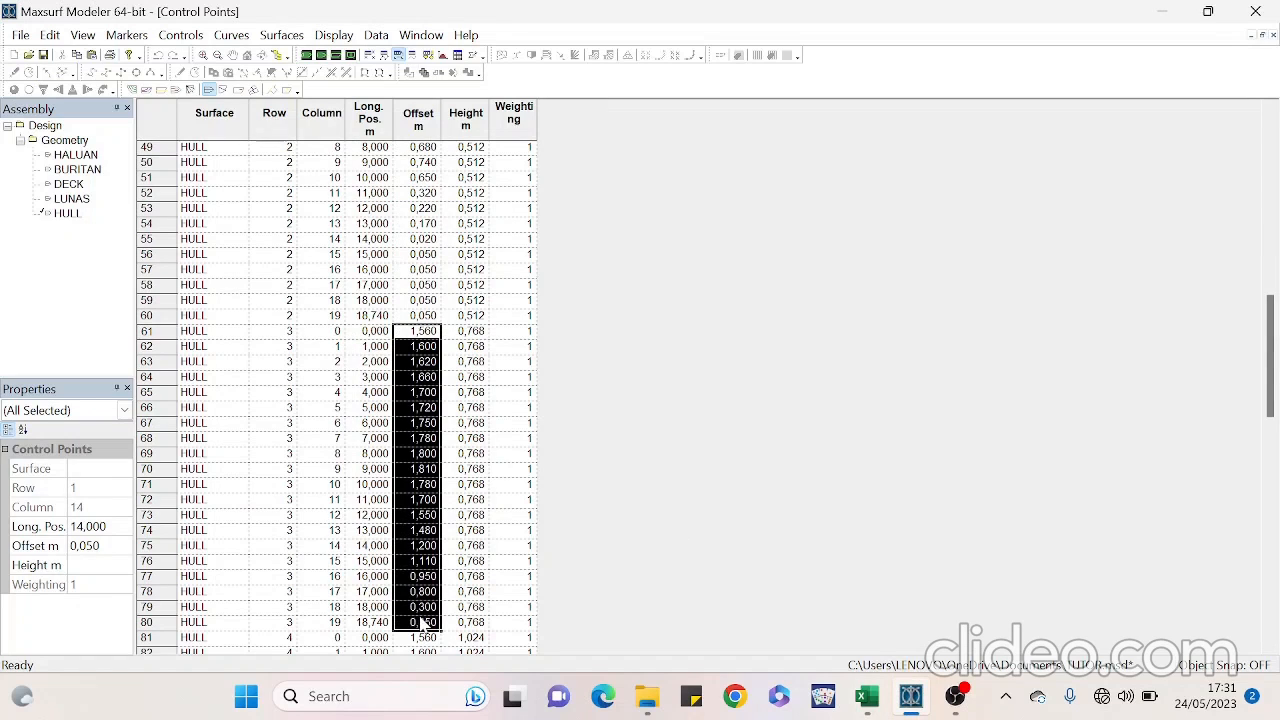
Copy the WL 2 half-breadths from the Excel sheet into the HULL row 4 offsets, columns 0 to 19, in Maxsurf Modeler
{"action": "scroll", "coordinate": [543, 500], "scroll_direction": "down", "scroll_amount": 10}
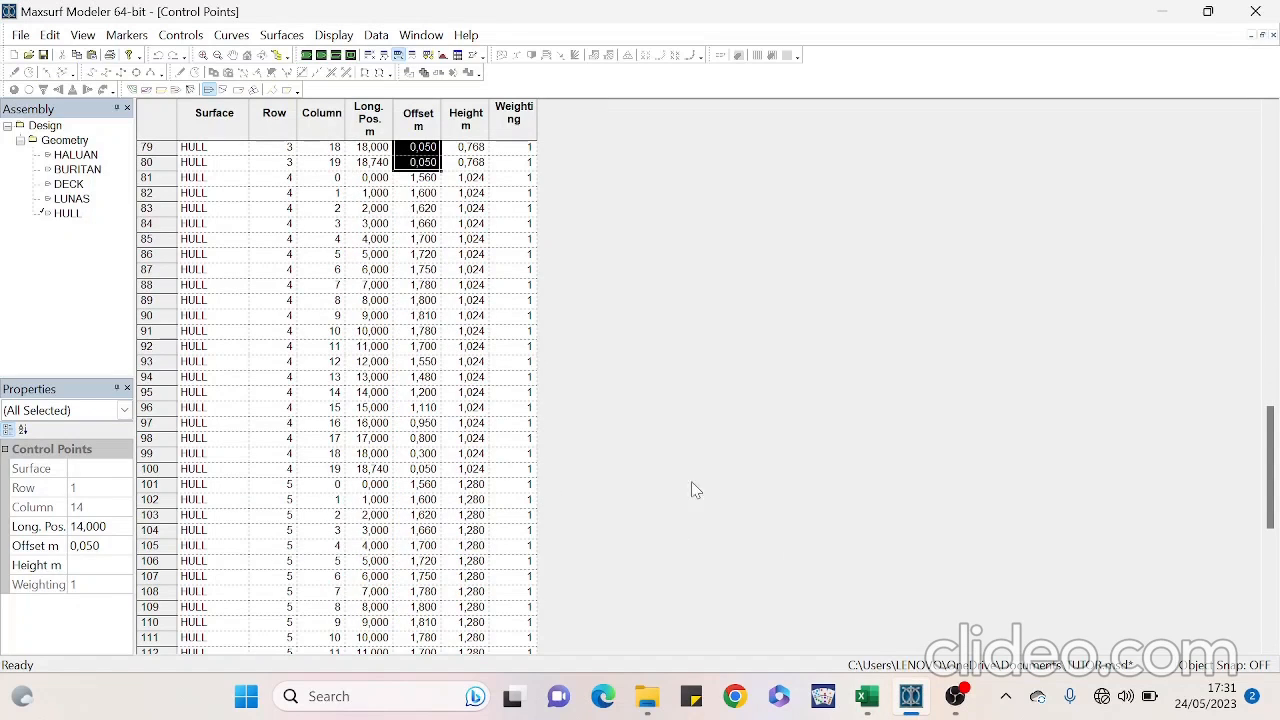
{"action": "left_click", "coordinate": [882, 705]}
{"action": "left_click_drag", "start_coordinate": [346, 277], "coordinate": [342, 590]}
{"action": "key", "text": "ctrl+c"}
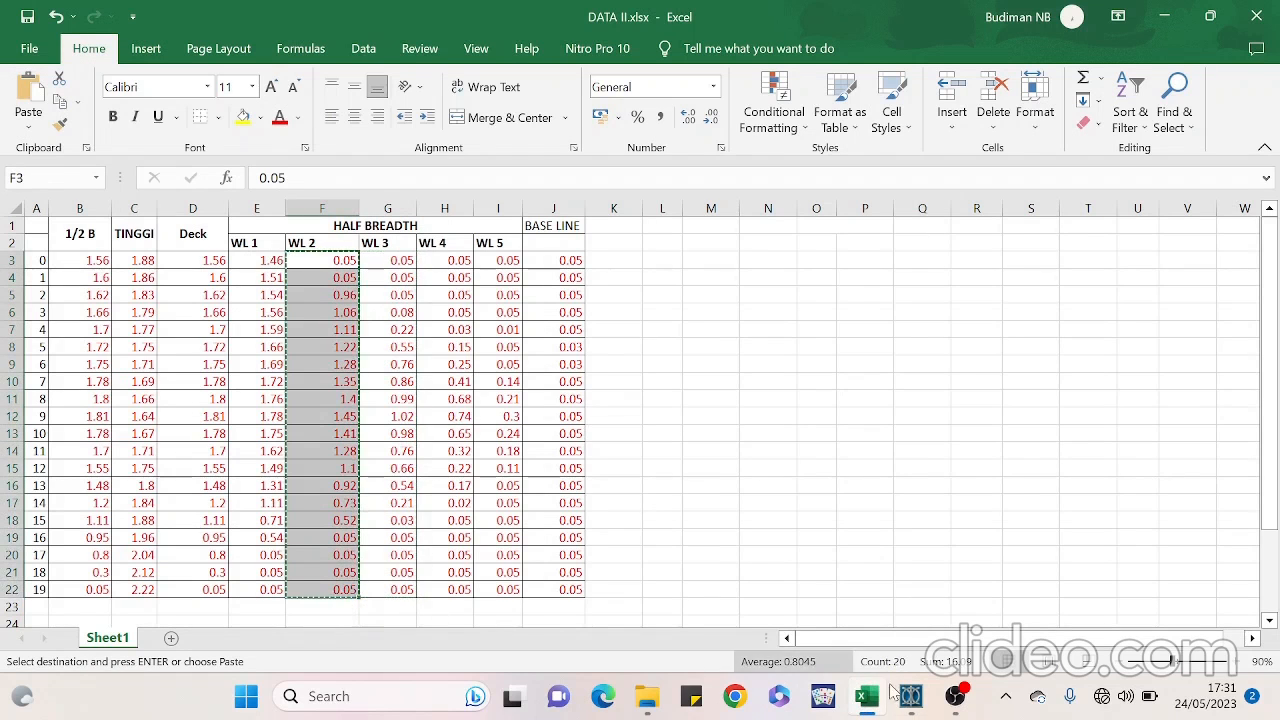
{"action": "left_click", "coordinate": [911, 700]}
{"action": "left_click_drag", "start_coordinate": [432, 182], "coordinate": [422, 472]}
{"action": "key", "text": "ctrl+v"}
Copy the WL 1 half-breadths from the Excel sheet into the HULL row 5 offsets, columns 0 to 19, in Maxsurf Modeler
{"action": "left_click", "coordinate": [866, 696]}
{"action": "left_click_drag", "start_coordinate": [257, 260], "coordinate": [257, 323]}
{"action": "left_click_drag", "start_coordinate": [257, 572], "coordinate": [267, 590]}
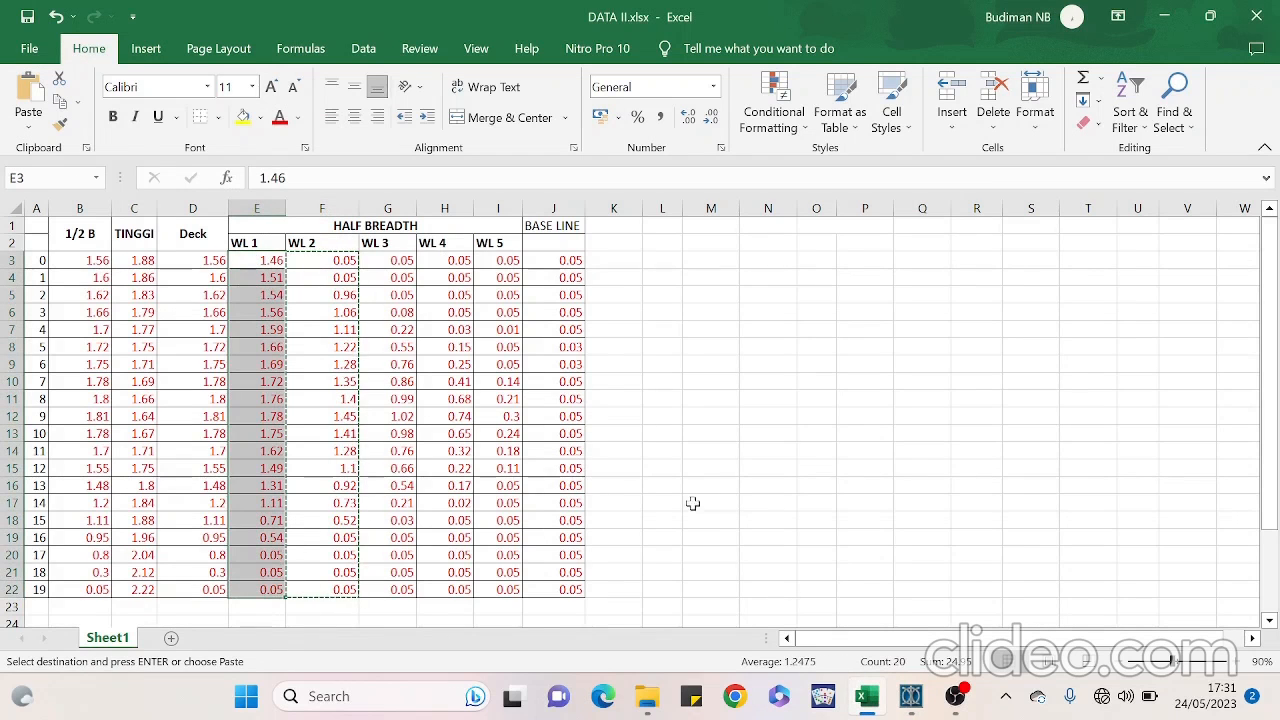
{"action": "left_click", "coordinate": [910, 696]}
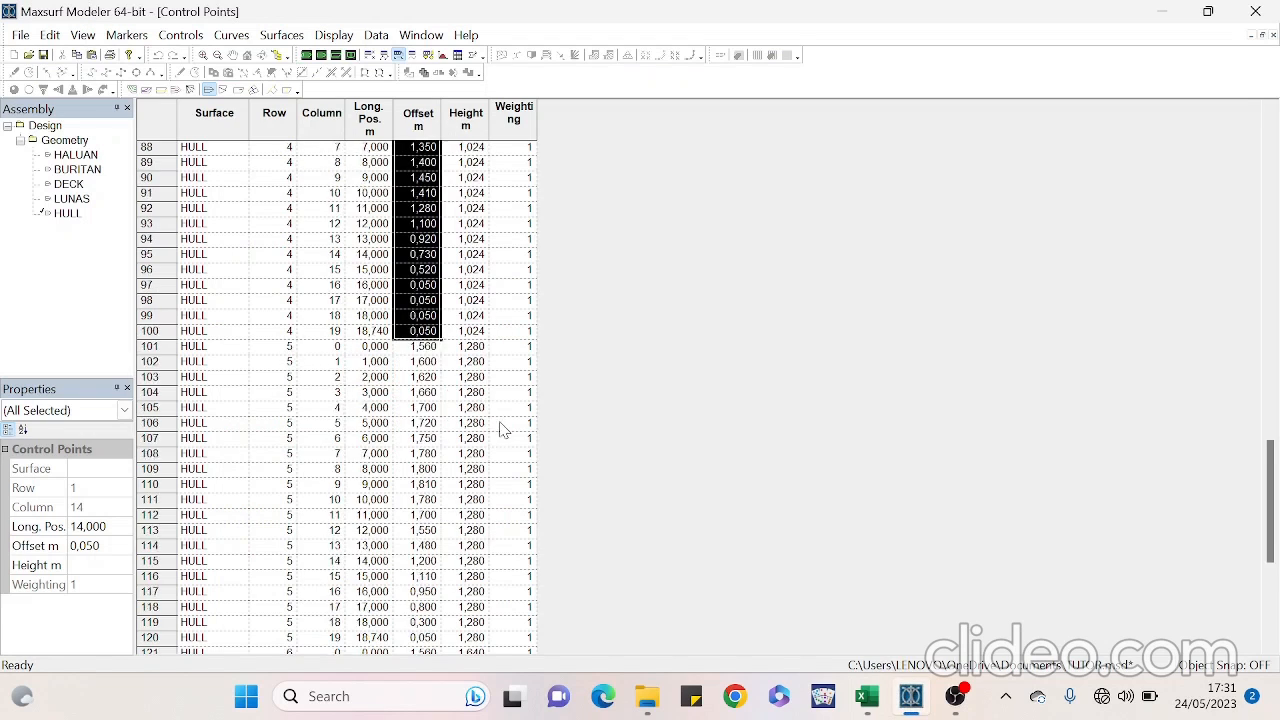
{"action": "left_click_drag", "start_coordinate": [418, 306], "coordinate": [412, 596]}
{"action": "key", "text": "ctrl+v"}
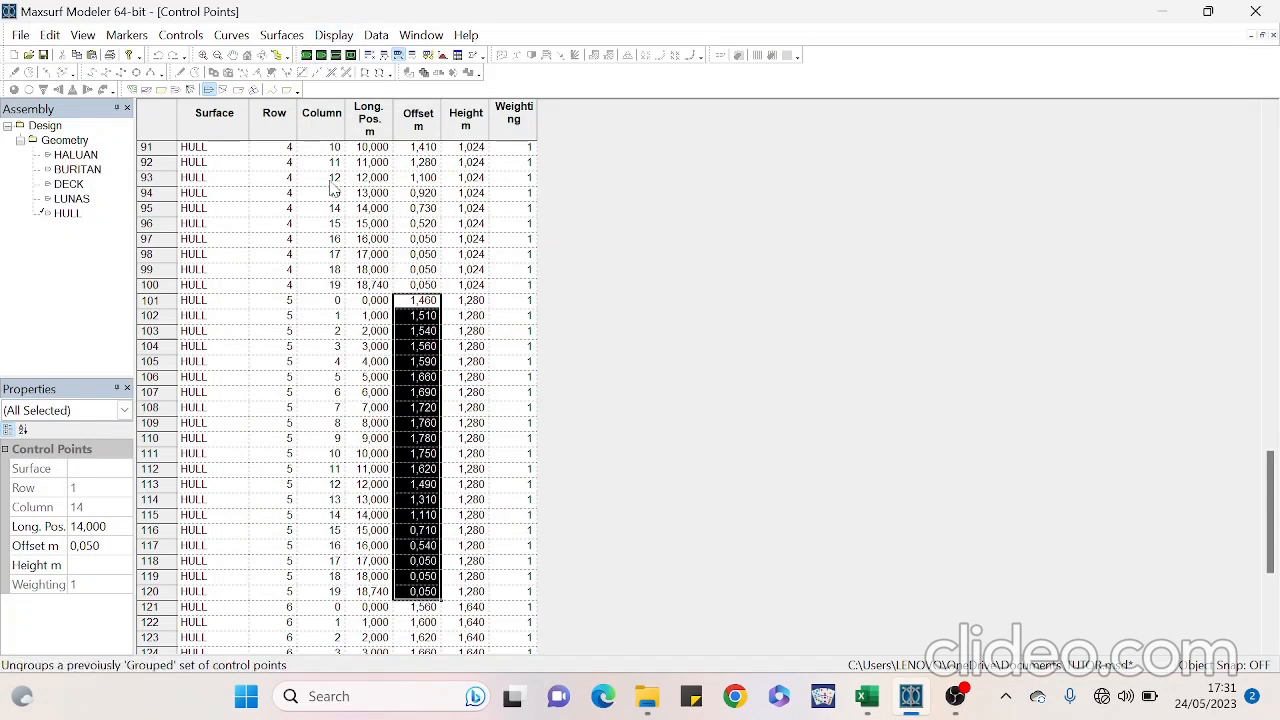
Check the row 6 offsets at the end of the control points table and view the HULL surface in perspective
{"action": "scroll", "coordinate": [350, 304], "scroll_direction": "down", "scroll_amount": 1}
{"action": "scroll", "coordinate": [366, 517], "scroll_direction": "down", "scroll_amount": 5}
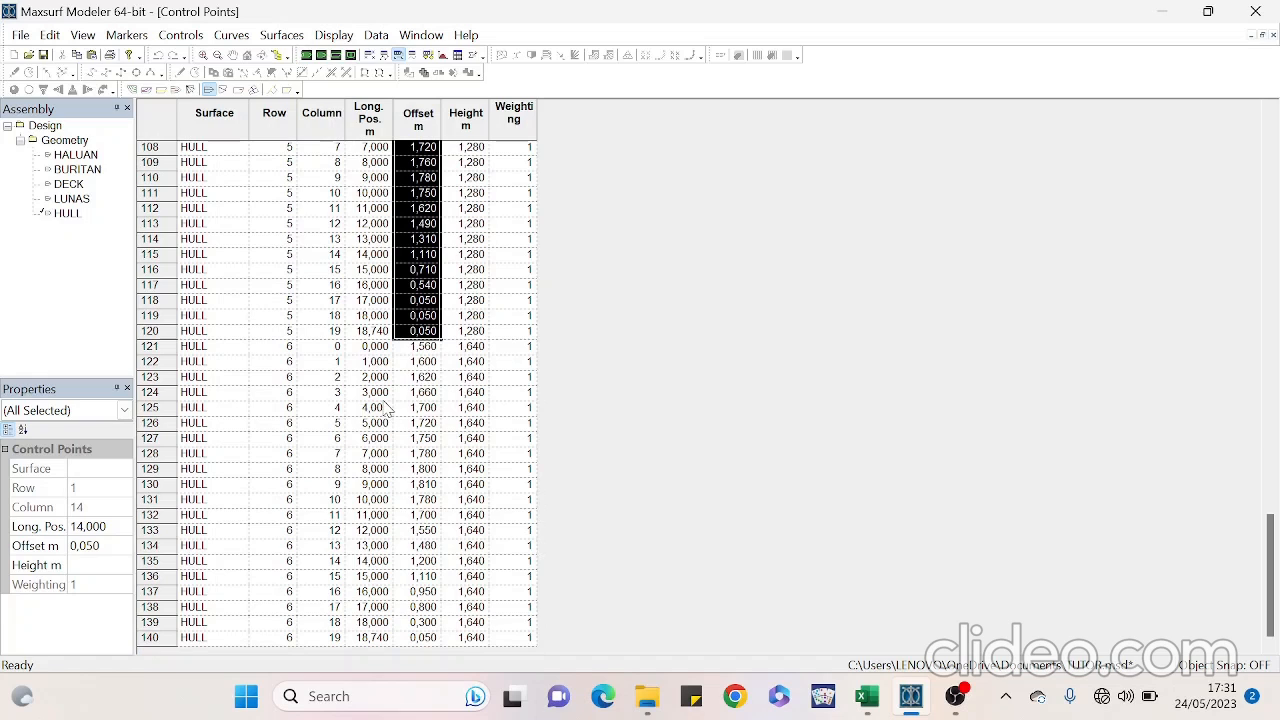
{"action": "left_click", "coordinate": [320, 55]}
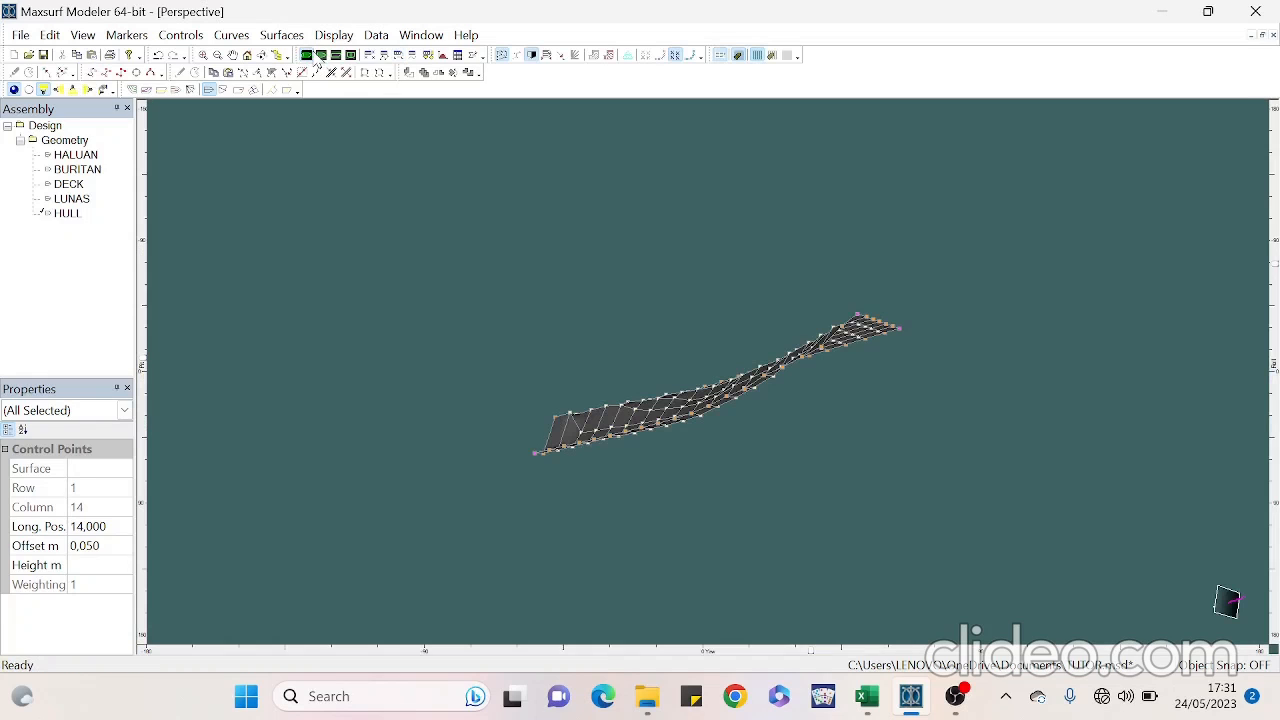
Turn on surface rendering and show the control nets of all surfaces in the Geometry group
{"action": "left_click", "coordinate": [534, 55]}
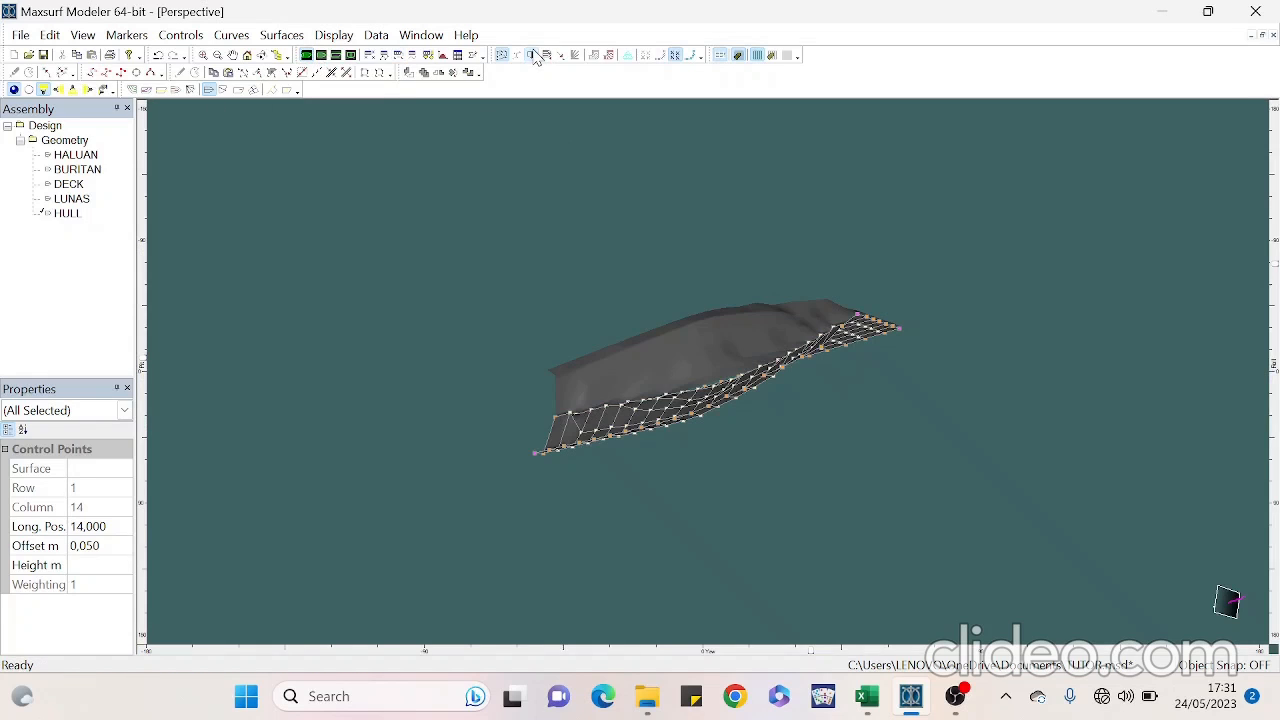
{"action": "right_click", "coordinate": [76, 143]}
{"action": "left_click", "coordinate": [140, 309]}
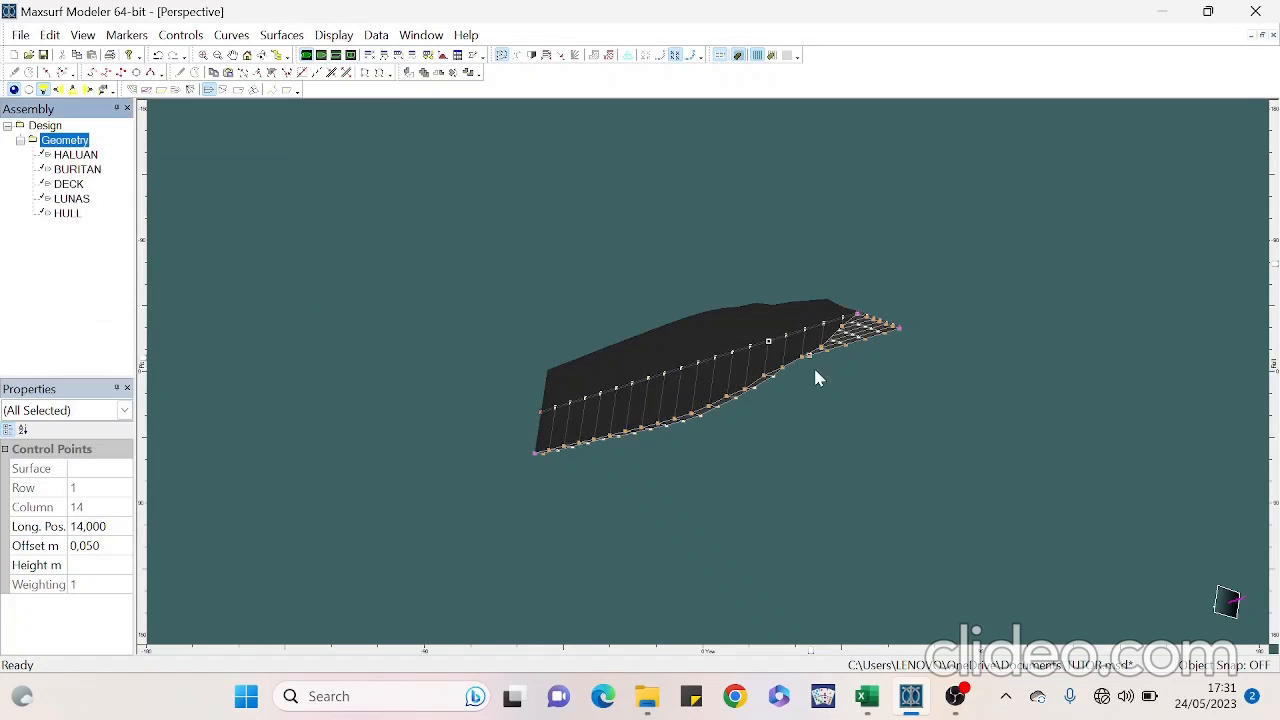
Set the HULL surface's appearance colour to medium blue (Red 0, Green 128, Blue 192)
{"action": "mouse_move", "coordinate": [1273, 266]}
{"action": "left_mouse_down"}
{"action": "mouse_move", "coordinate": [1275, 475]}
{"action": "mouse_move", "coordinate": [1275, 245]}
{"action": "mouse_move", "coordinate": [1275, 350]}
{"action": "mouse_move", "coordinate": [1275, 286]}
{"action": "left_mouse_up"}
{"action": "scroll", "coordinate": [828, 358], "scroll_direction": "up", "scroll_amount": 5}
{"action": "scroll", "coordinate": [1136, 312], "scroll_direction": "down", "scroll_amount": 3}
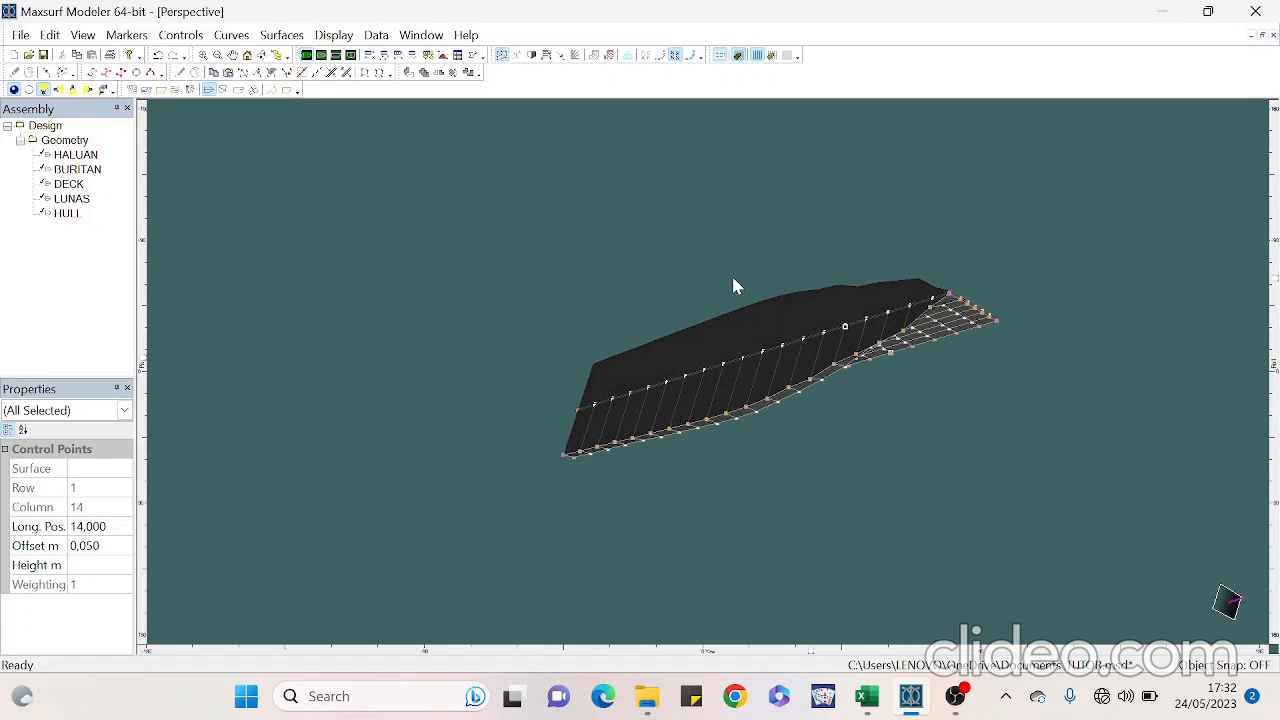
{"action": "left_click", "coordinate": [766, 350]}
{"action": "left_click_drag", "start_coordinate": [1275, 279], "coordinate": [1275, 324]}
{"action": "left_click", "coordinate": [943, 338]}
{"action": "double_click", "coordinate": [943, 336]}
{"action": "left_click", "coordinate": [641, 389]}
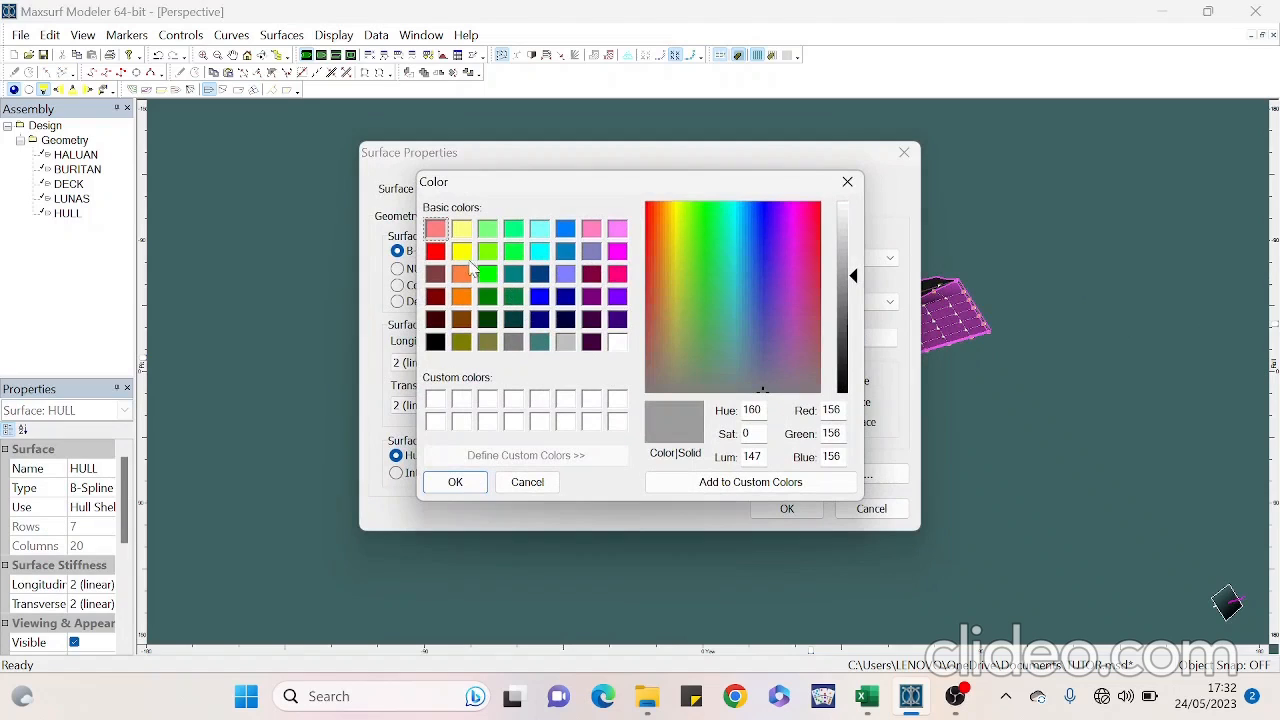
{"action": "left_click", "coordinate": [462, 252]}
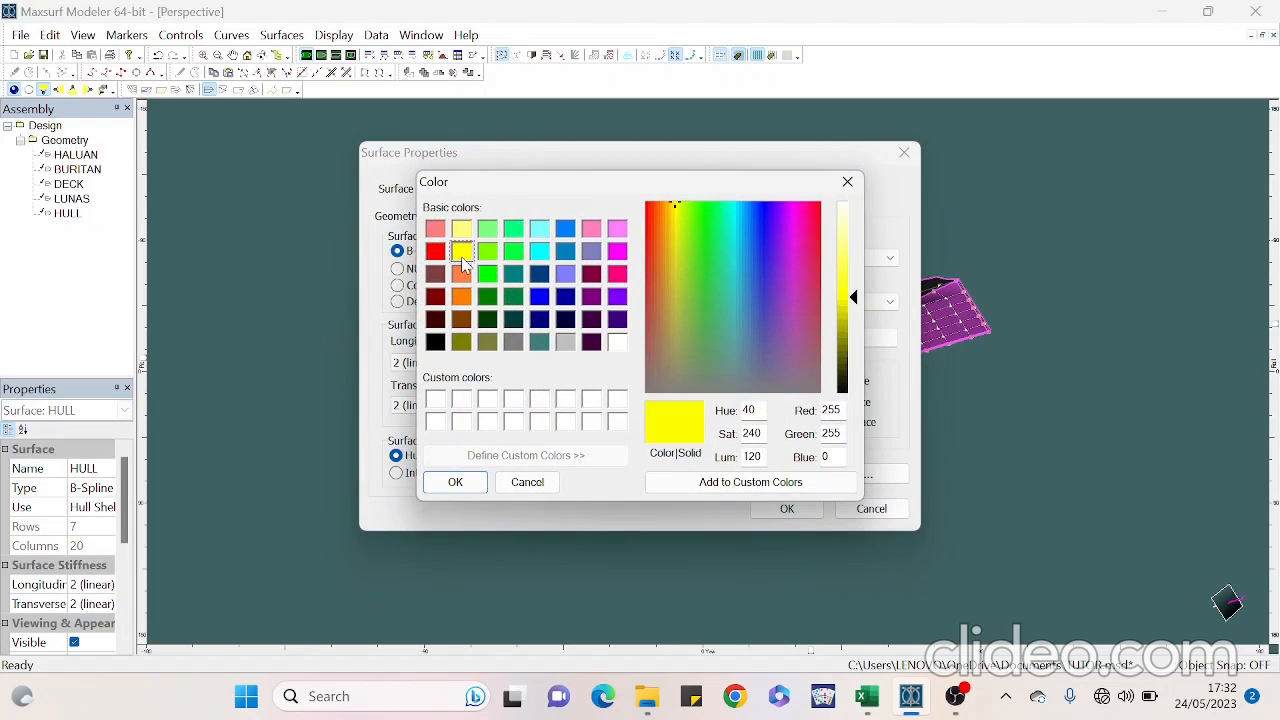
{"action": "left_click", "coordinate": [540, 251]}
{"action": "left_click", "coordinate": [565, 252]}
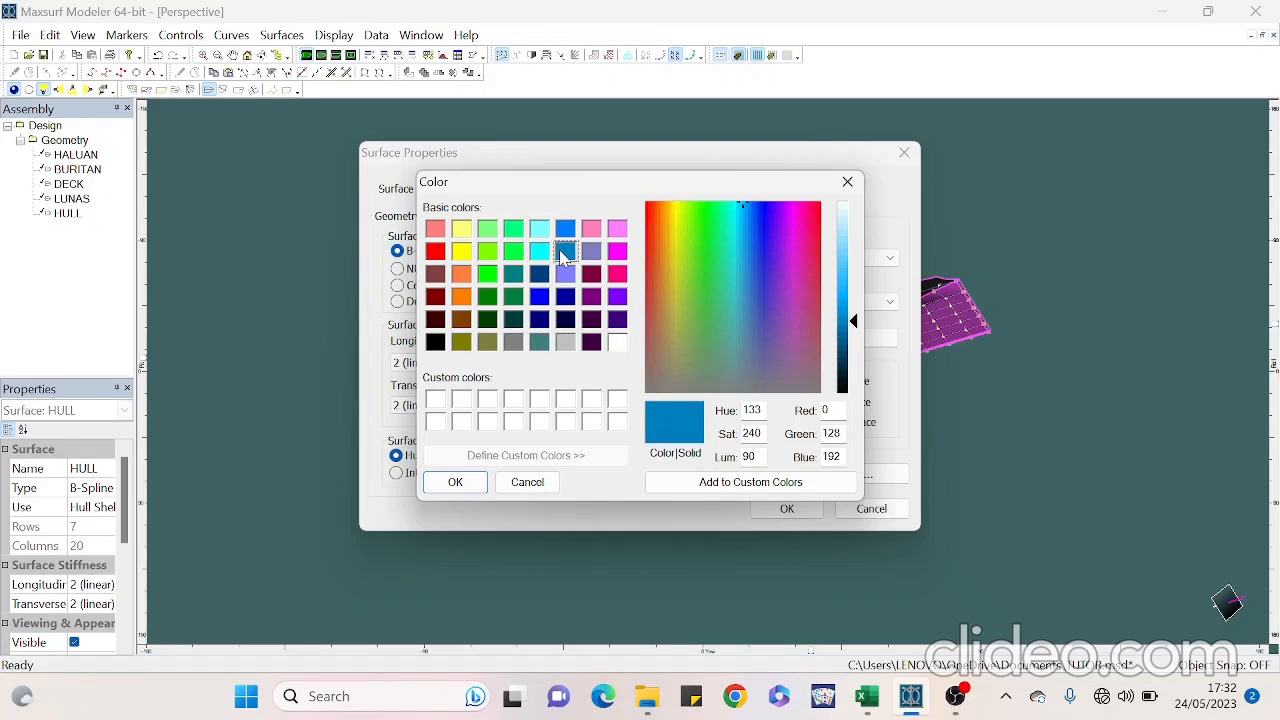
{"action": "left_click", "coordinate": [472, 489]}
{"action": "left_click", "coordinate": [786, 508]}
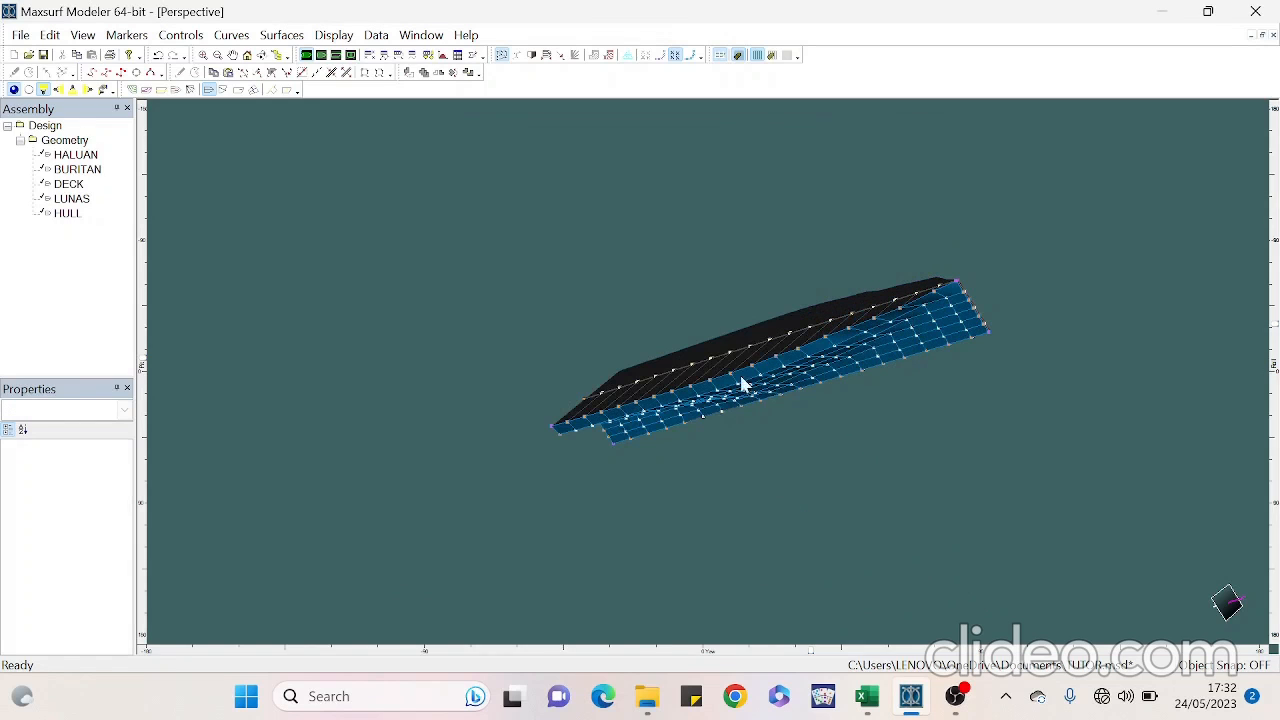
Set the DECK surface's appearance colour to red (Red 255, Green 0, Blue 0)
{"action": "left_click", "coordinate": [853, 315]}
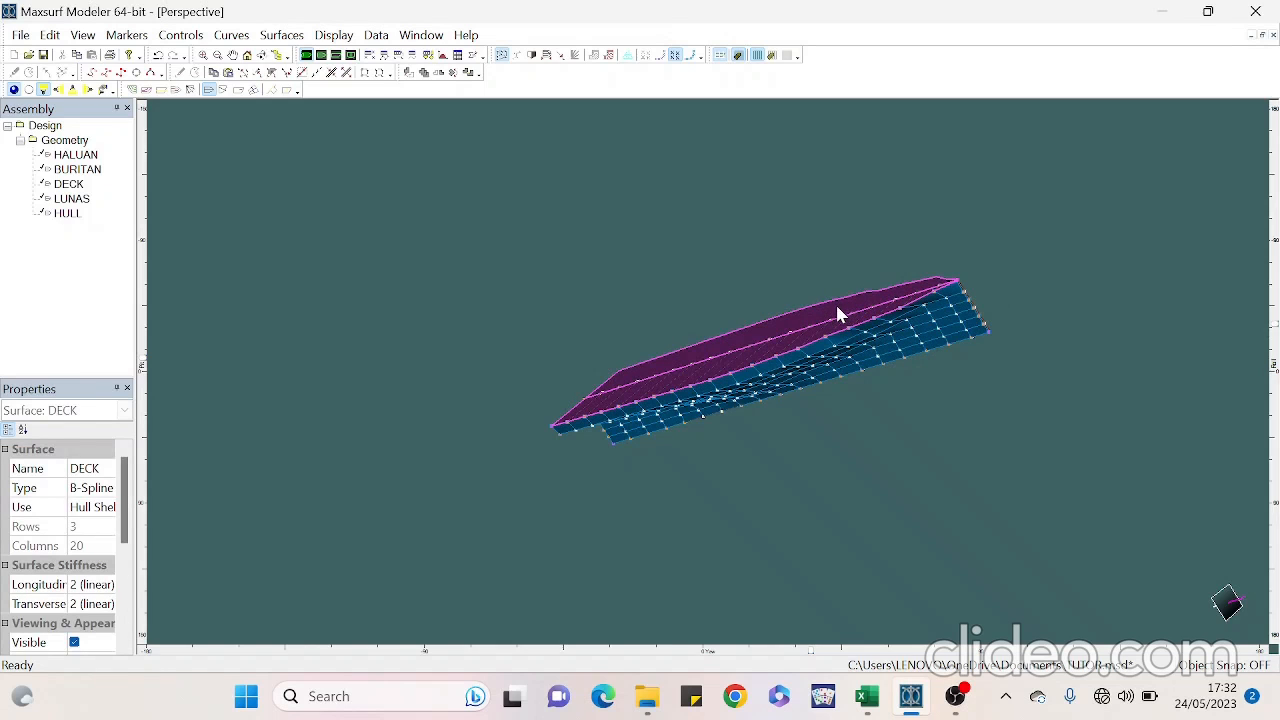
{"action": "double_click", "coordinate": [838, 315]}
{"action": "left_click", "coordinate": [617, 400]}
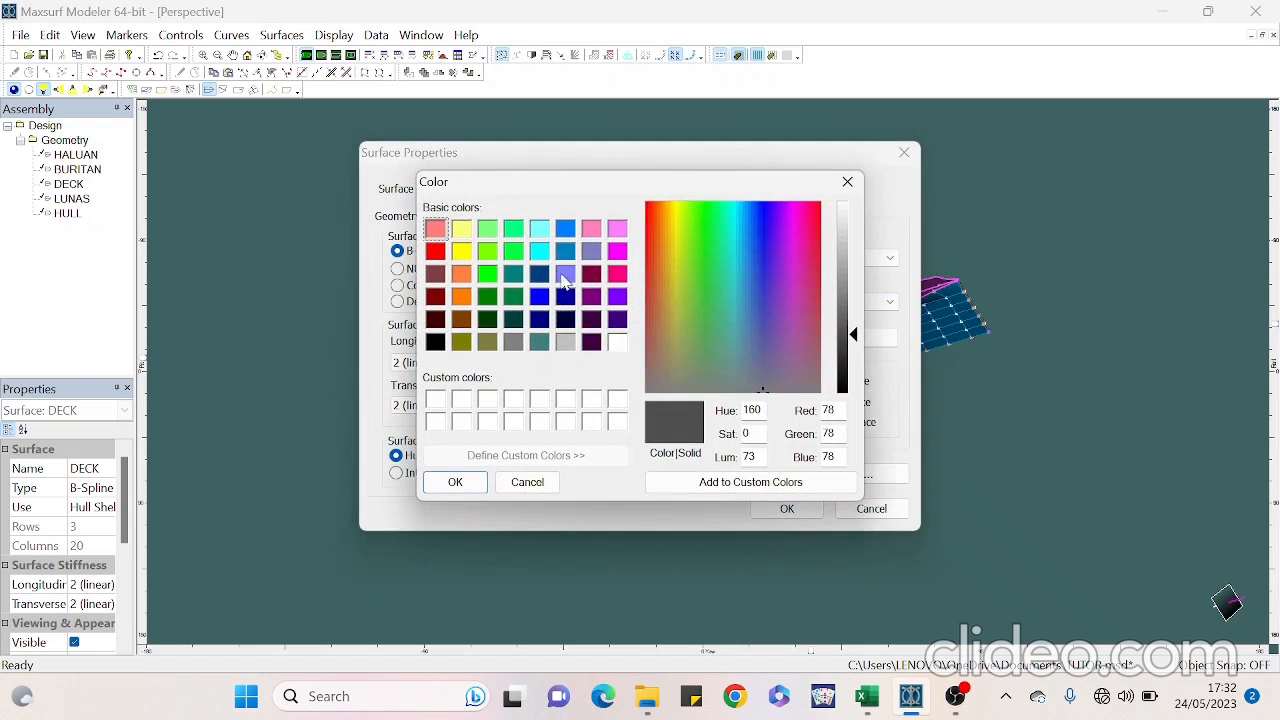
{"action": "left_click", "coordinate": [436, 251]}
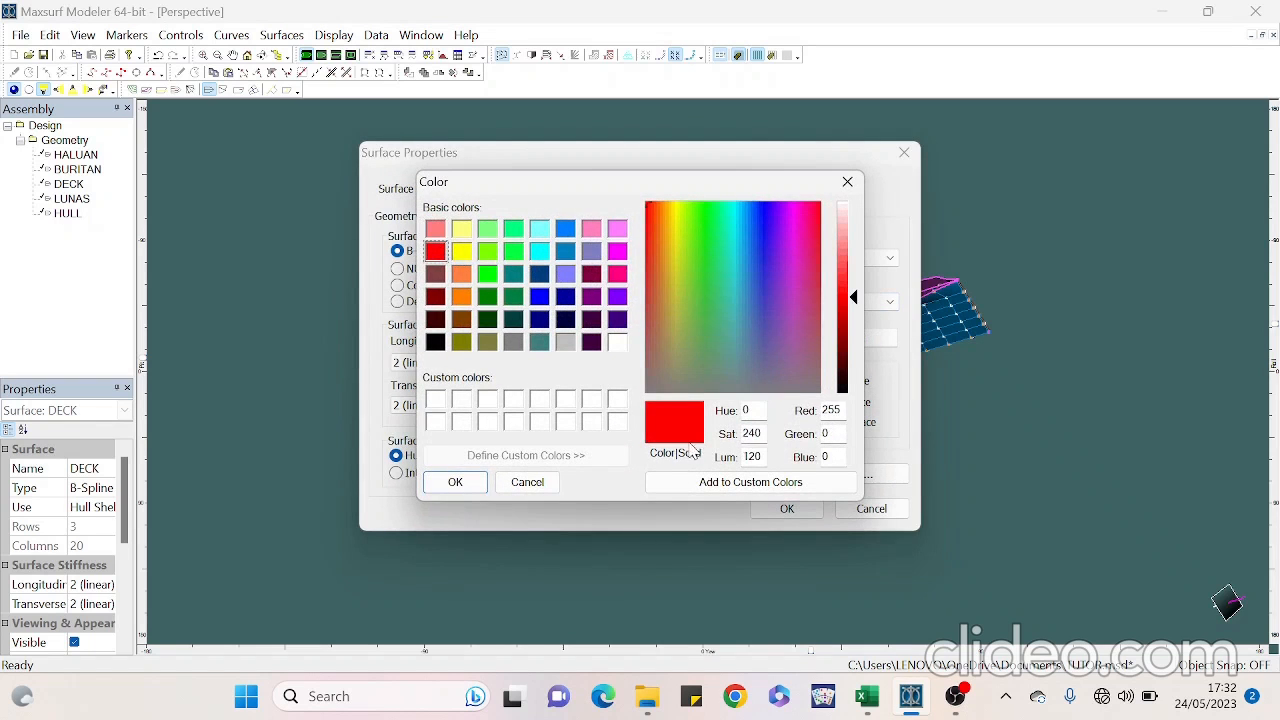
{"action": "left_click", "coordinate": [455, 482]}
{"action": "left_click", "coordinate": [788, 509]}
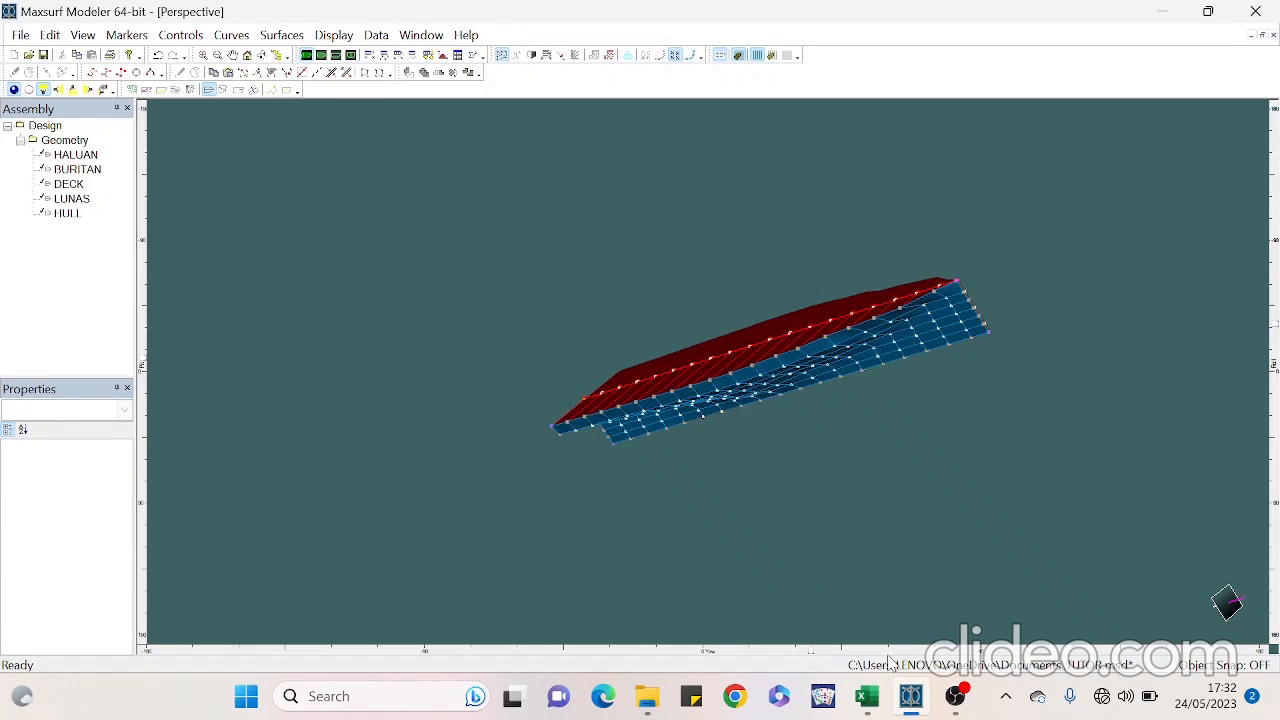
Set the BURITAN surface's appearance colour to purple (Red 128, Green 0, Blue 255)
{"action": "left_click_drag", "start_coordinate": [812, 649], "coordinate": [1133, 562]}
{"action": "double_click", "coordinate": [652, 437]}
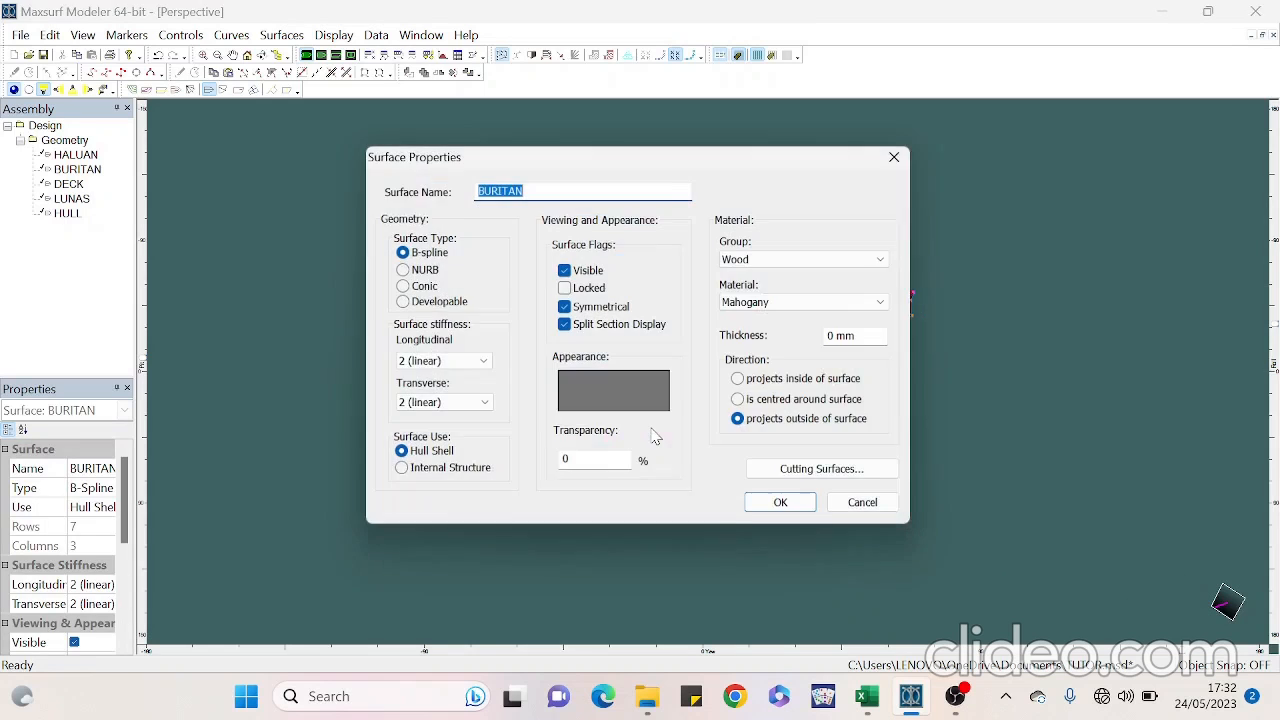
{"action": "left_click", "coordinate": [640, 397]}
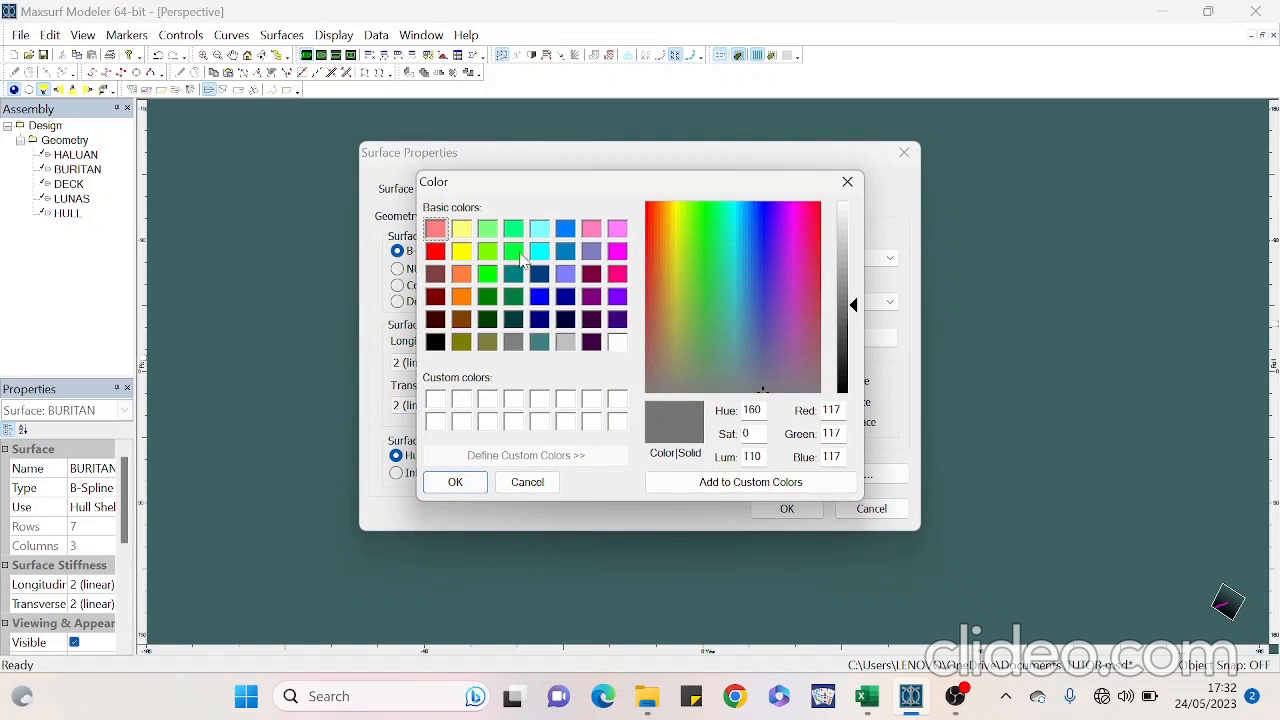
{"action": "left_click", "coordinate": [617, 298]}
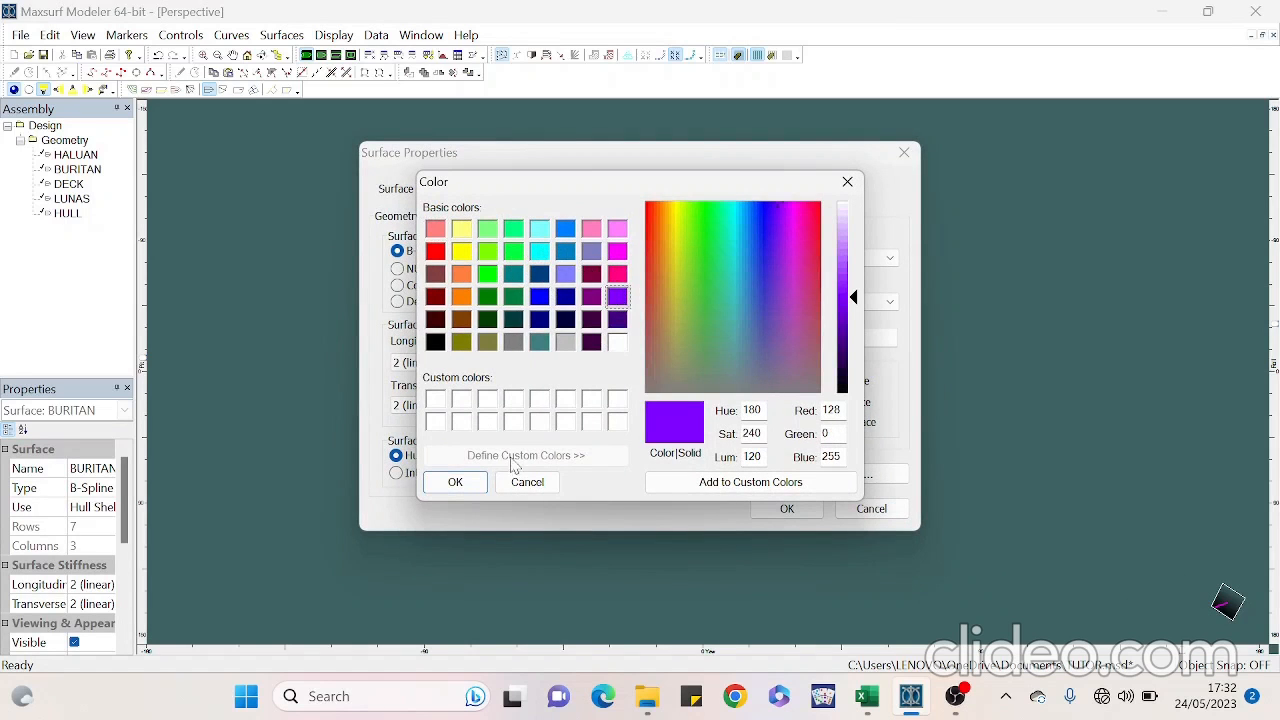
{"action": "left_click", "coordinate": [462, 481]}
{"action": "left_click", "coordinate": [775, 506]}
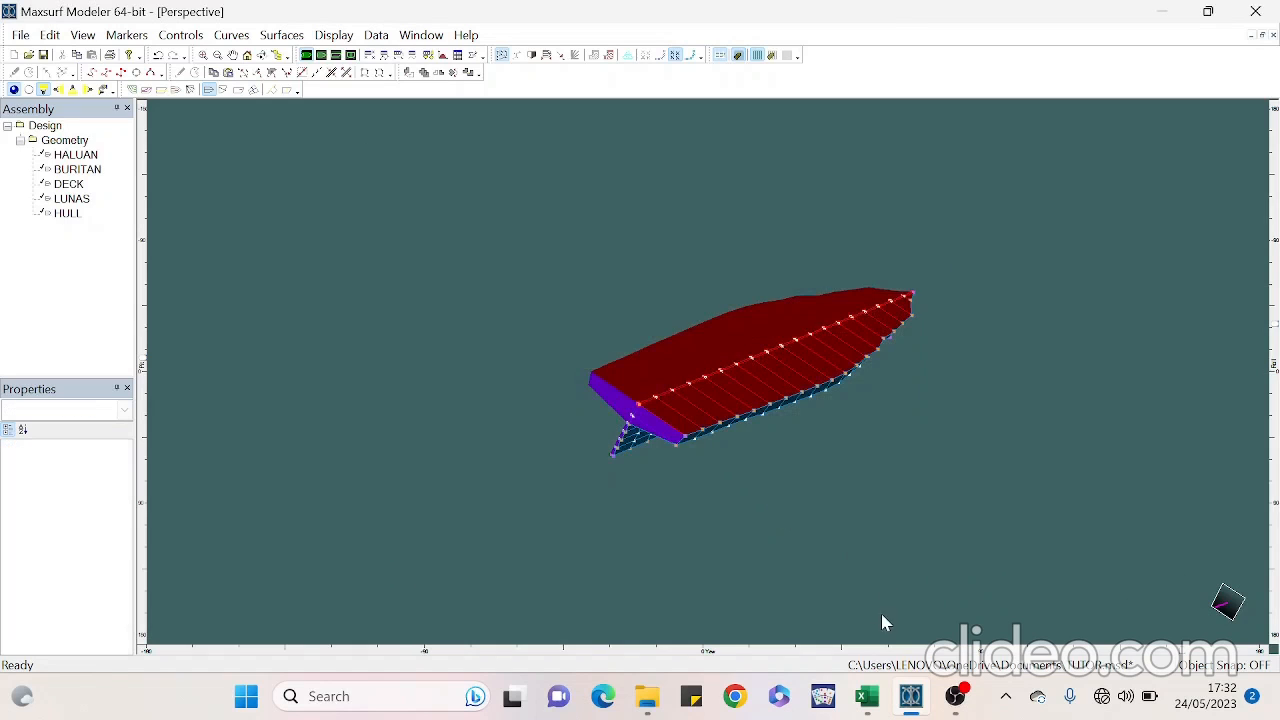
In the plan view, move the column 14 deck-edge control points outward to an offset of about 1.3 m
{"action": "middle_click_drag", "start_coordinate": [1181, 656], "coordinate": [934, 614]}
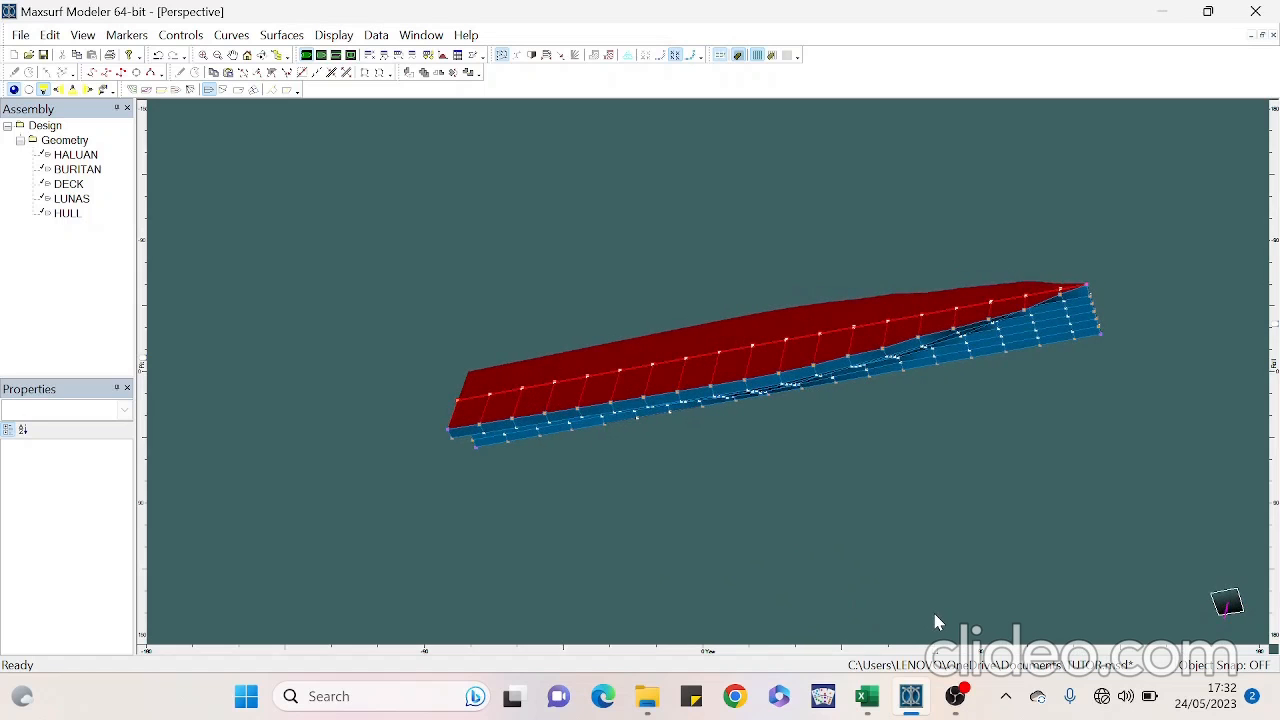
{"action": "left_click", "coordinate": [320, 56]}
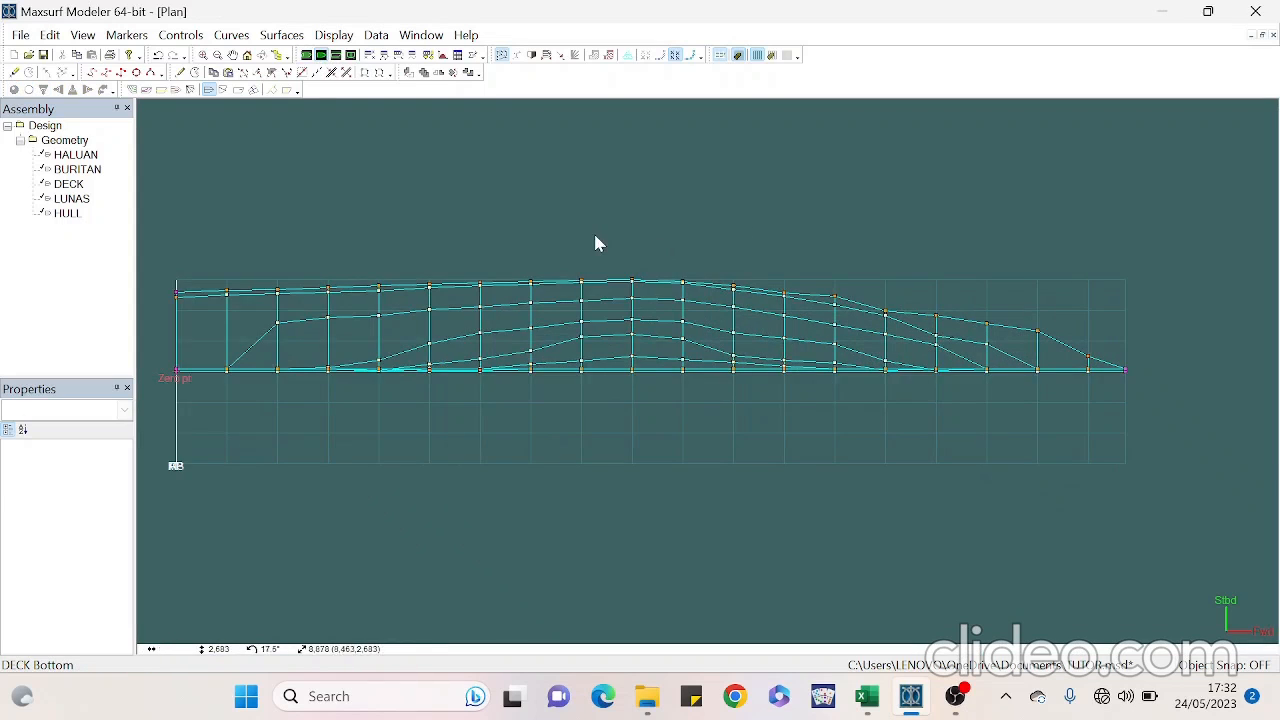
{"action": "scroll", "coordinate": [1171, 337], "scroll_direction": "up", "scroll_amount": 4}
{"action": "scroll", "coordinate": [920, 322], "scroll_direction": "up", "scroll_amount": 1}
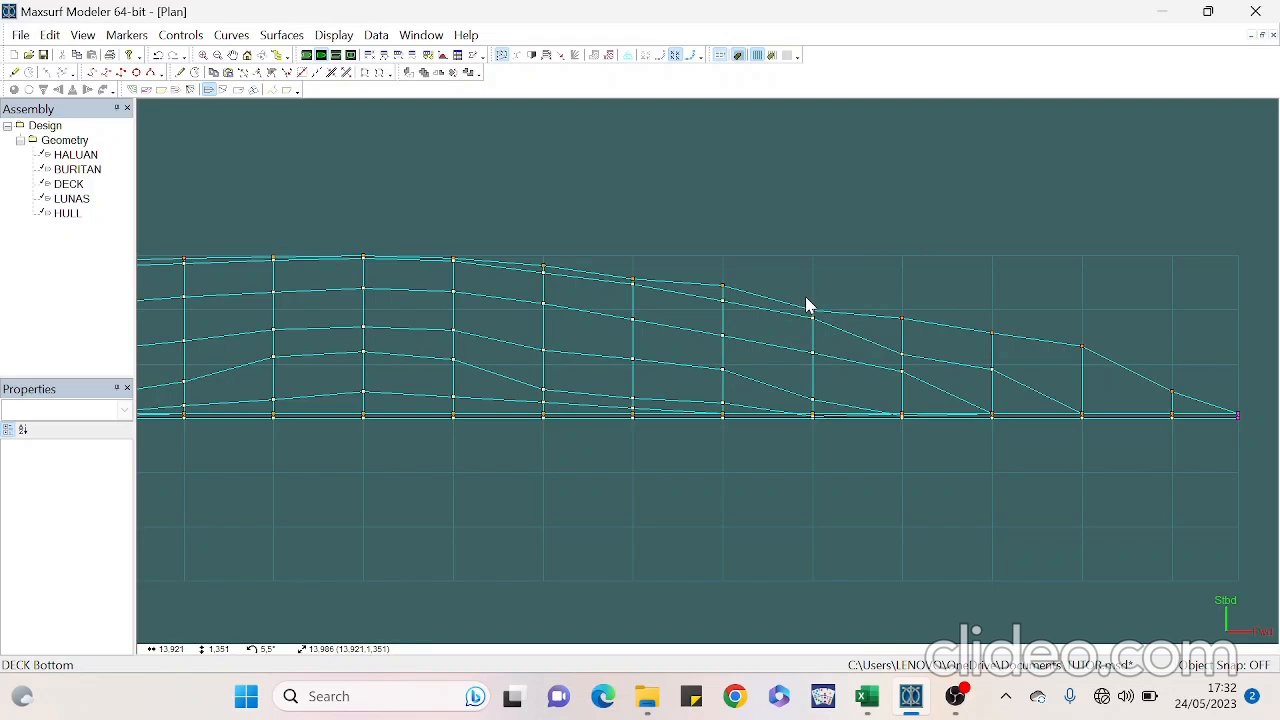
{"action": "left_click_drag", "start_coordinate": [821, 314], "coordinate": [820, 314]}
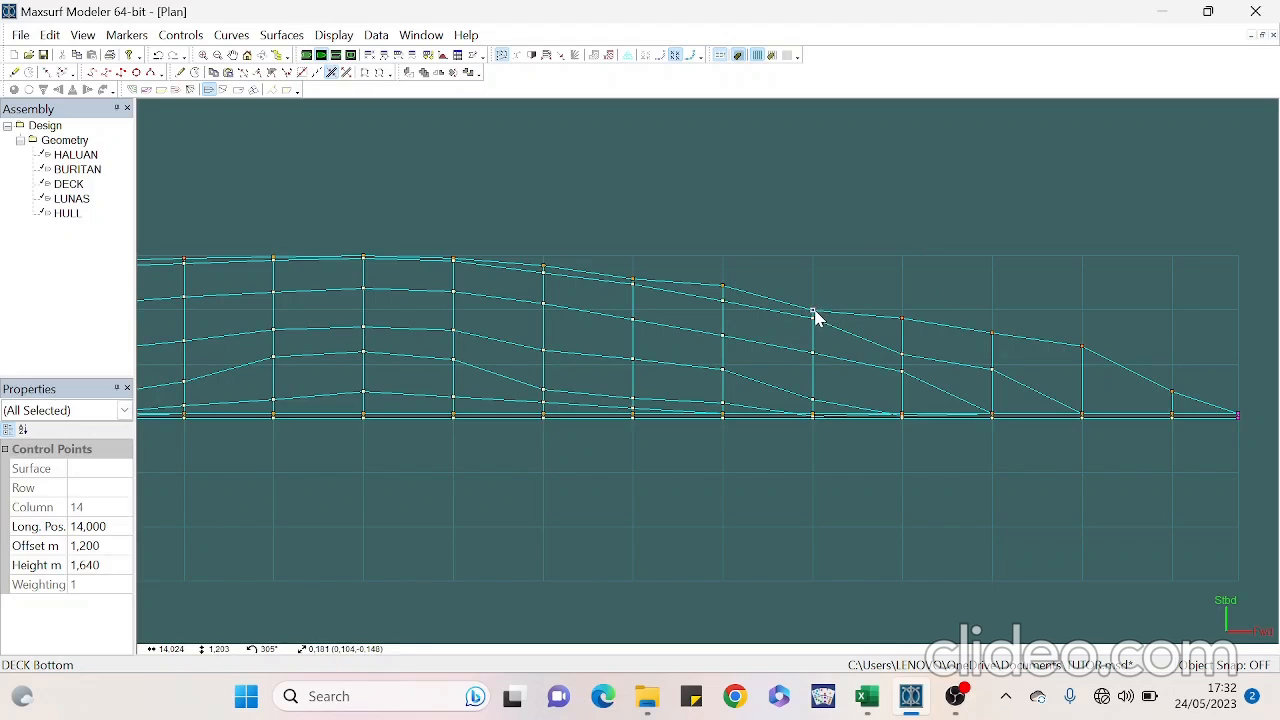
{"action": "left_click", "coordinate": [809, 301]}
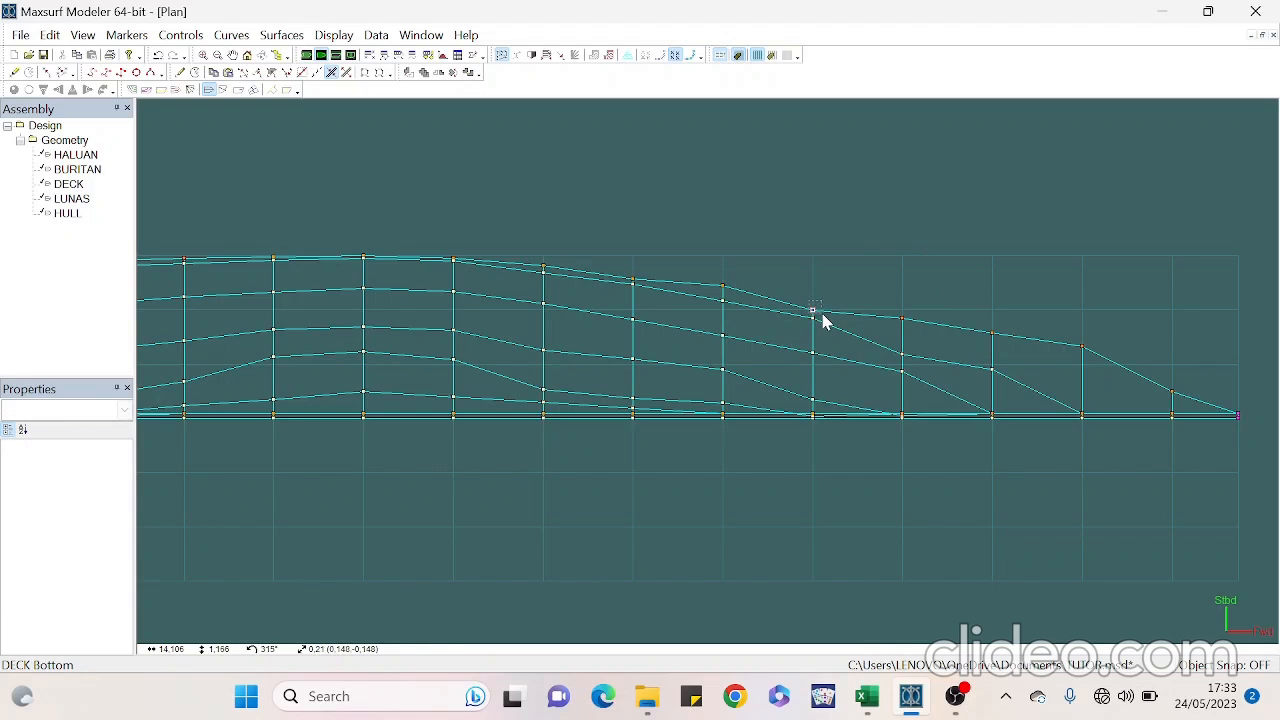
{"action": "left_click", "coordinate": [816, 313]}
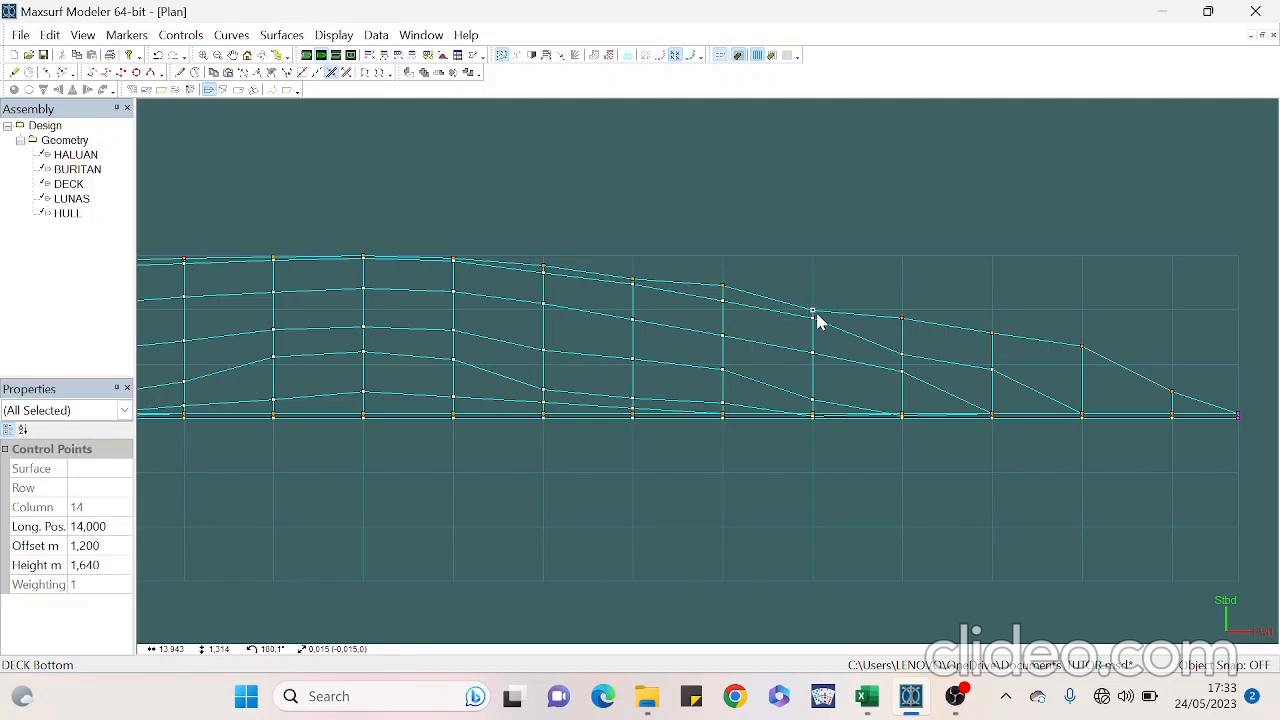
{"action": "left_click_drag", "start_coordinate": [813, 312], "coordinate": [813, 302]}
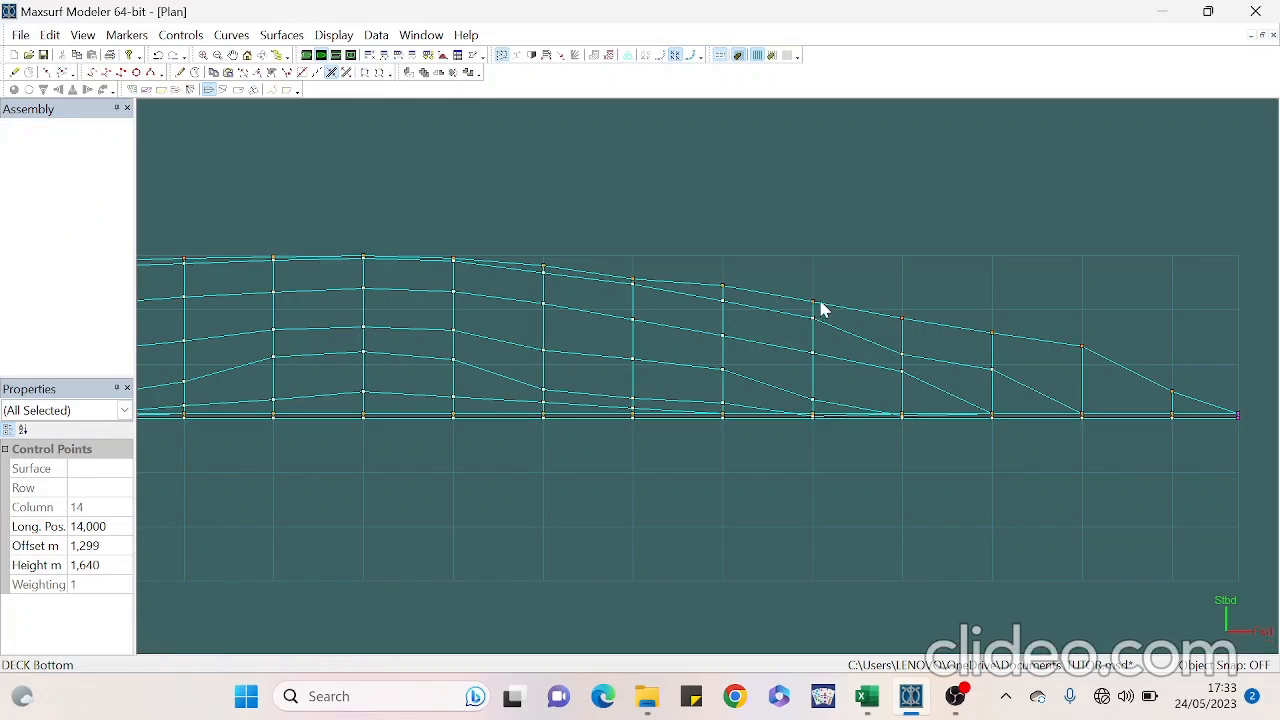
Fair the deck edge by moving its column 17 control points inward and column 12 points outward to about 1.6 m offset
{"action": "left_click_drag", "start_coordinate": [1071, 333], "coordinate": [1082, 361]}
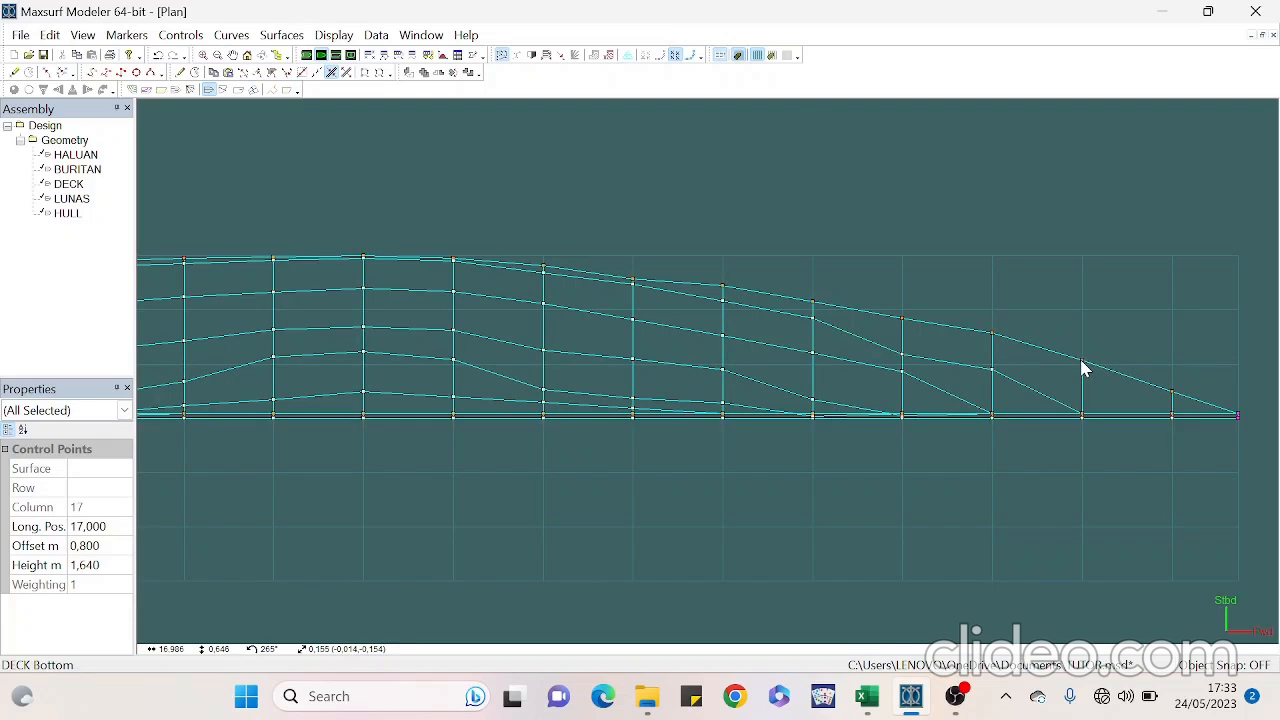
{"action": "left_click", "coordinate": [633, 281], "text": "shift"}
{"action": "left_click_drag", "start_coordinate": [633, 286], "coordinate": [635, 285]}
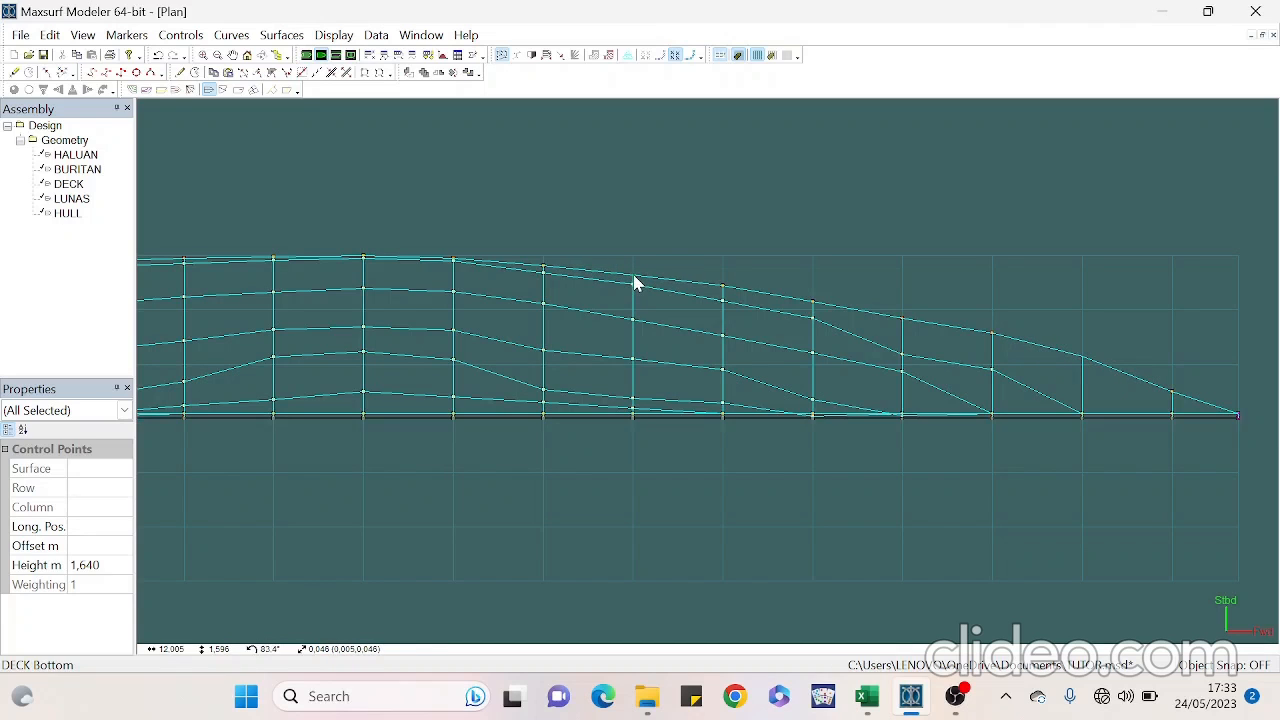
{"action": "left_click", "coordinate": [1037, 322]}
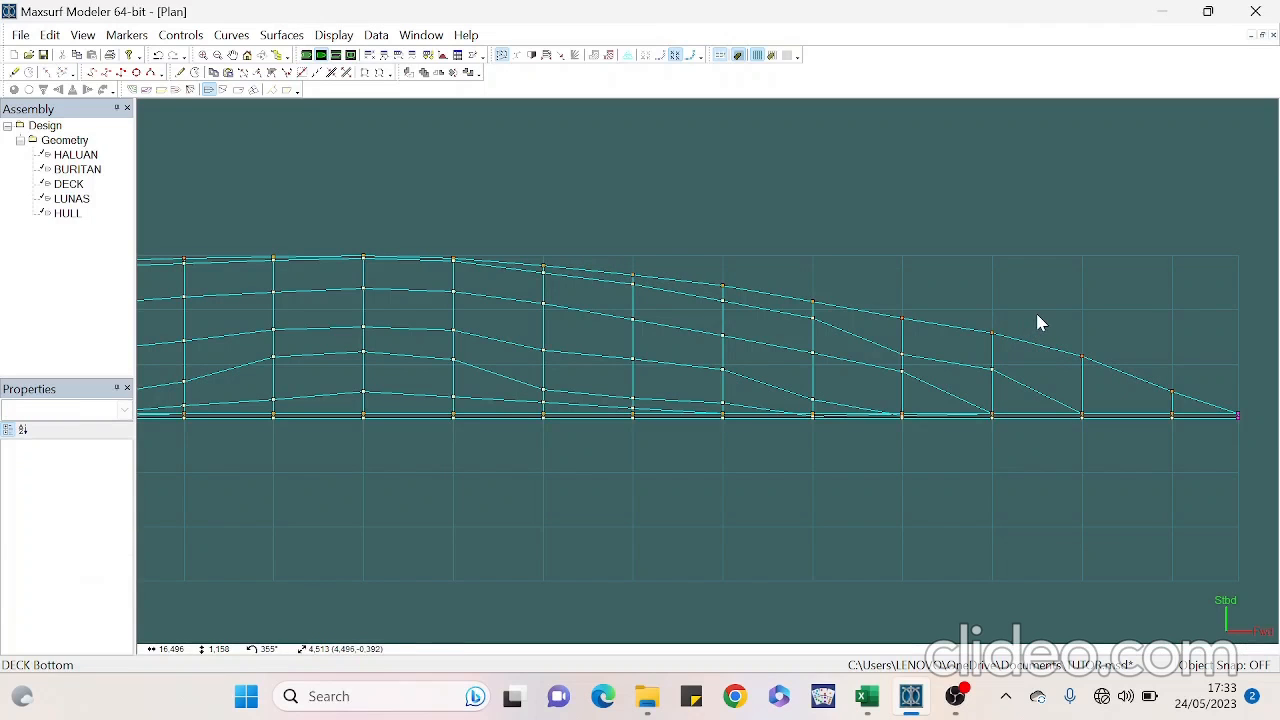
Adjust the column 11 deck-edge control points to a longitudinal position of about 11.01 m and an offset of about 1.7 m
{"action": "left_click", "coordinate": [543, 267]}
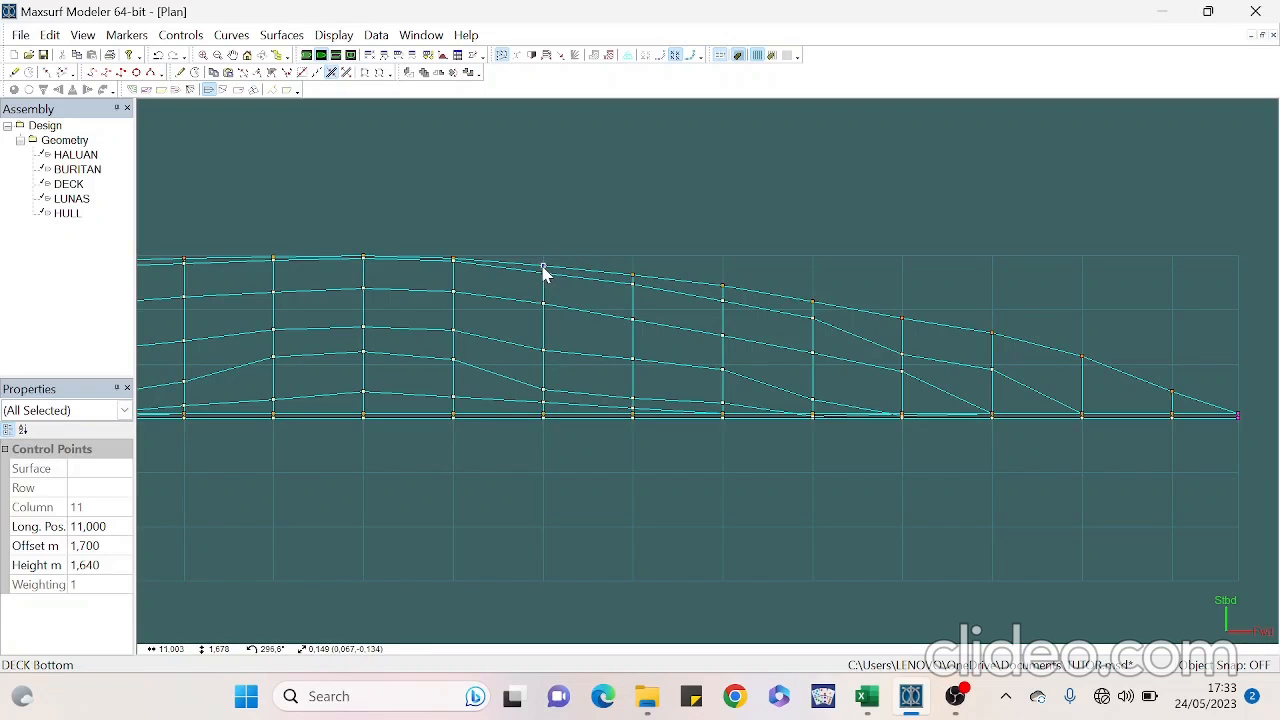
{"action": "left_click", "coordinate": [545, 268]}
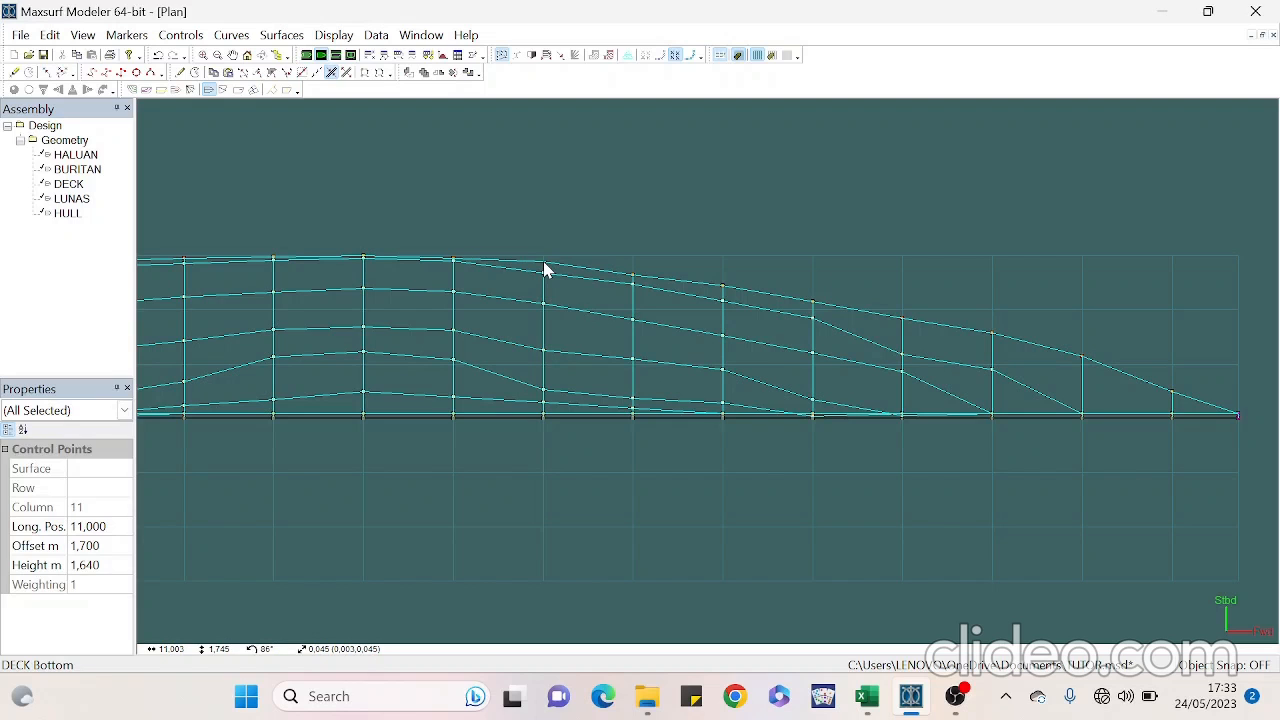
{"action": "left_click_drag", "start_coordinate": [544, 265], "coordinate": [545, 265]}
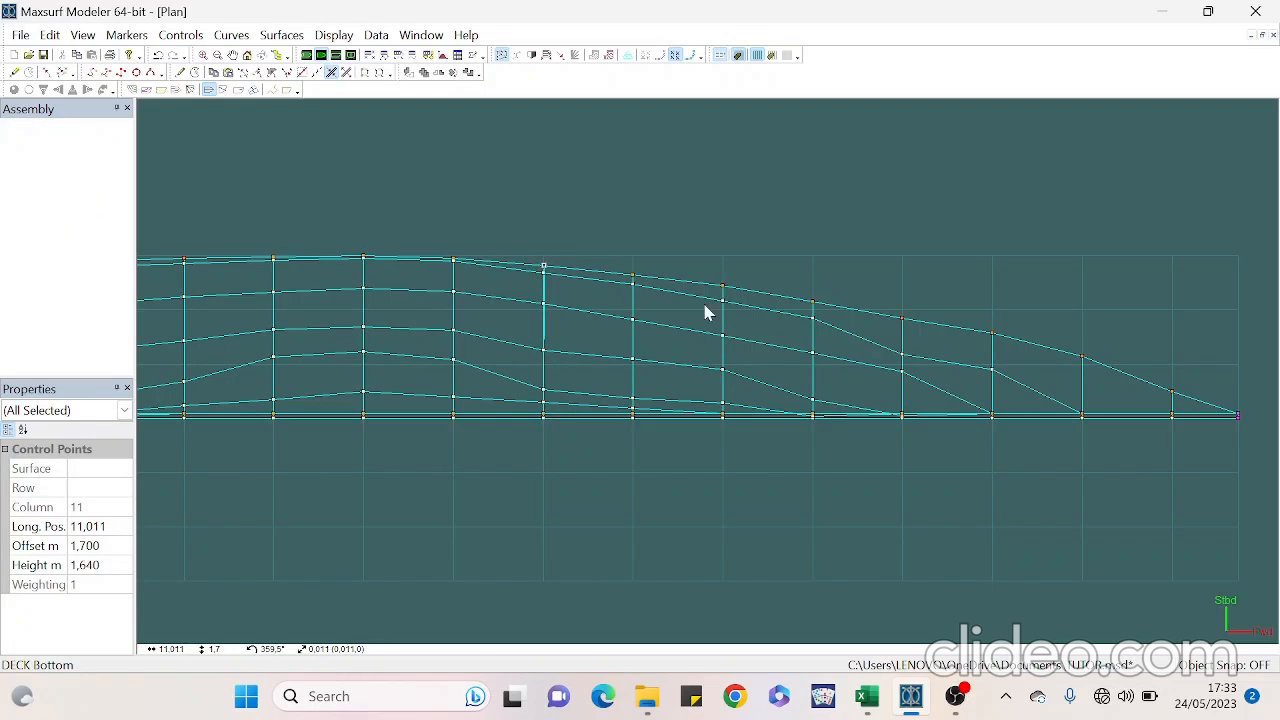
Move the HULL control point at row 5, column 15 outward to an offset of about 0.85 m
{"action": "left_click", "coordinate": [806, 327]}
{"action": "left_click", "coordinate": [904, 360]}
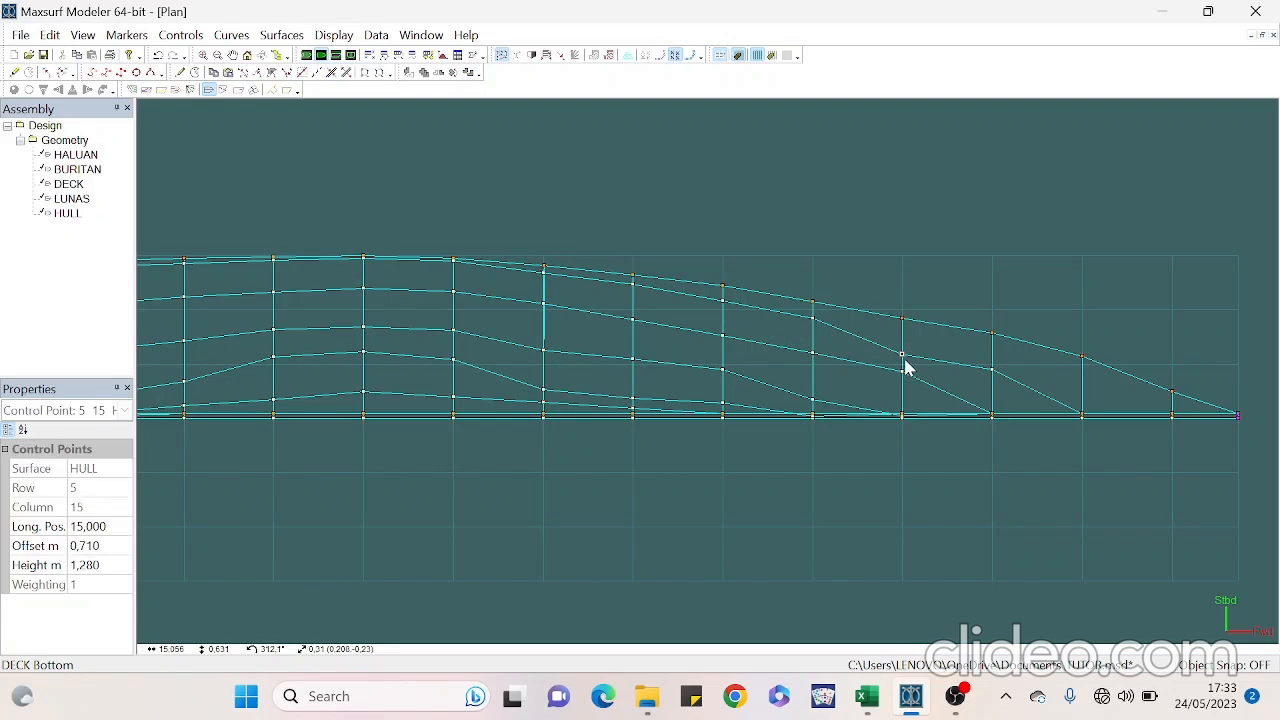
{"action": "left_click_drag", "start_coordinate": [902, 360], "coordinate": [903, 343]}
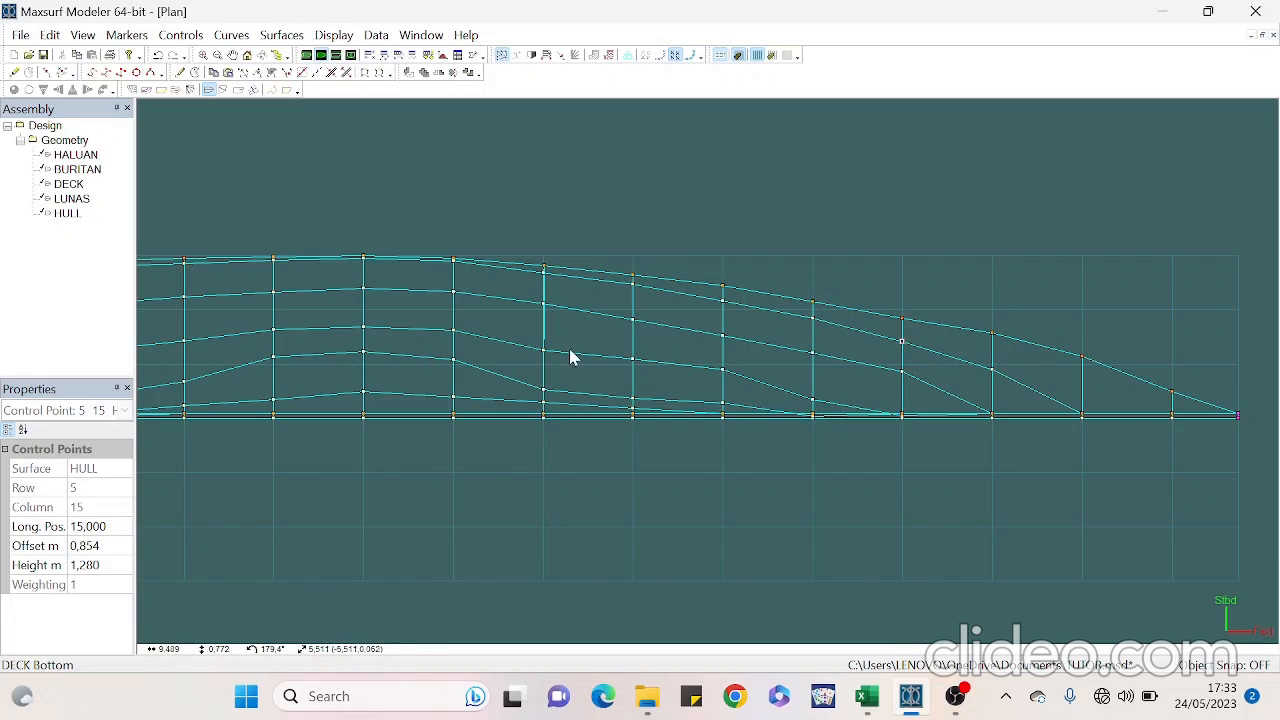
Move the HULL control point at row 3, column 13 slightly inward to smooth its waterline
{"action": "left_click", "coordinate": [716, 362]}
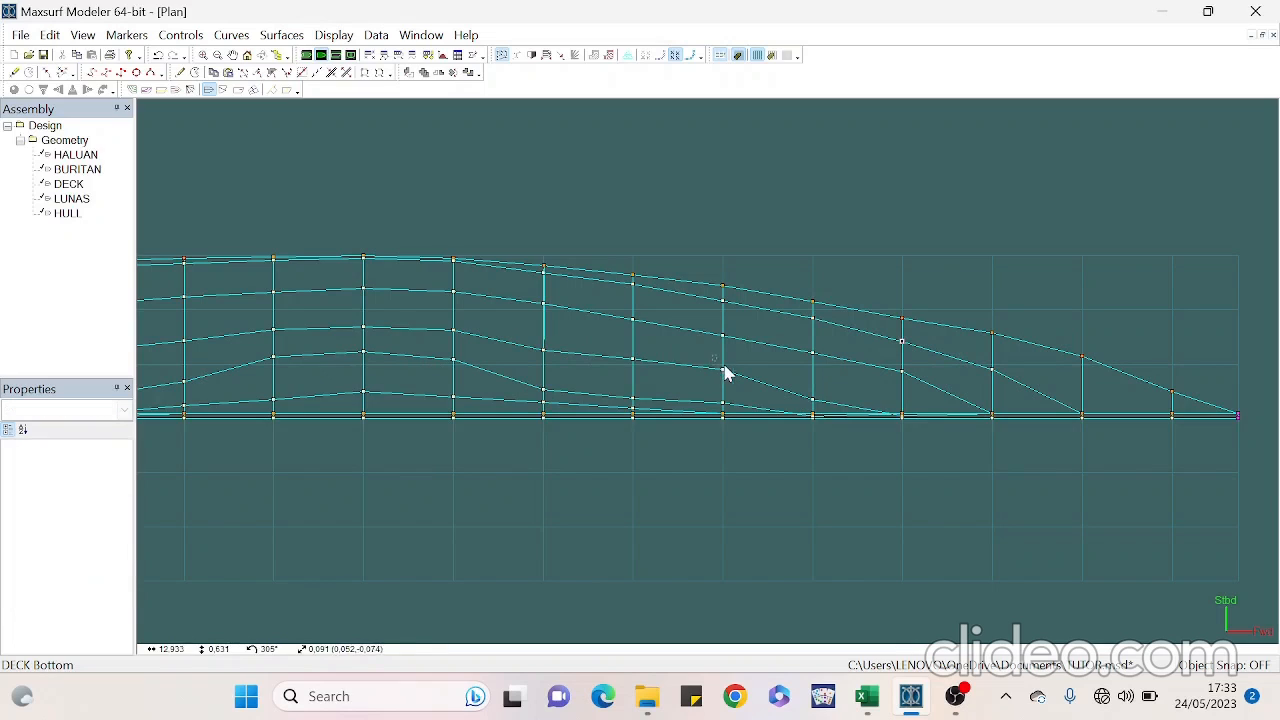
{"action": "left_click", "coordinate": [724, 370]}
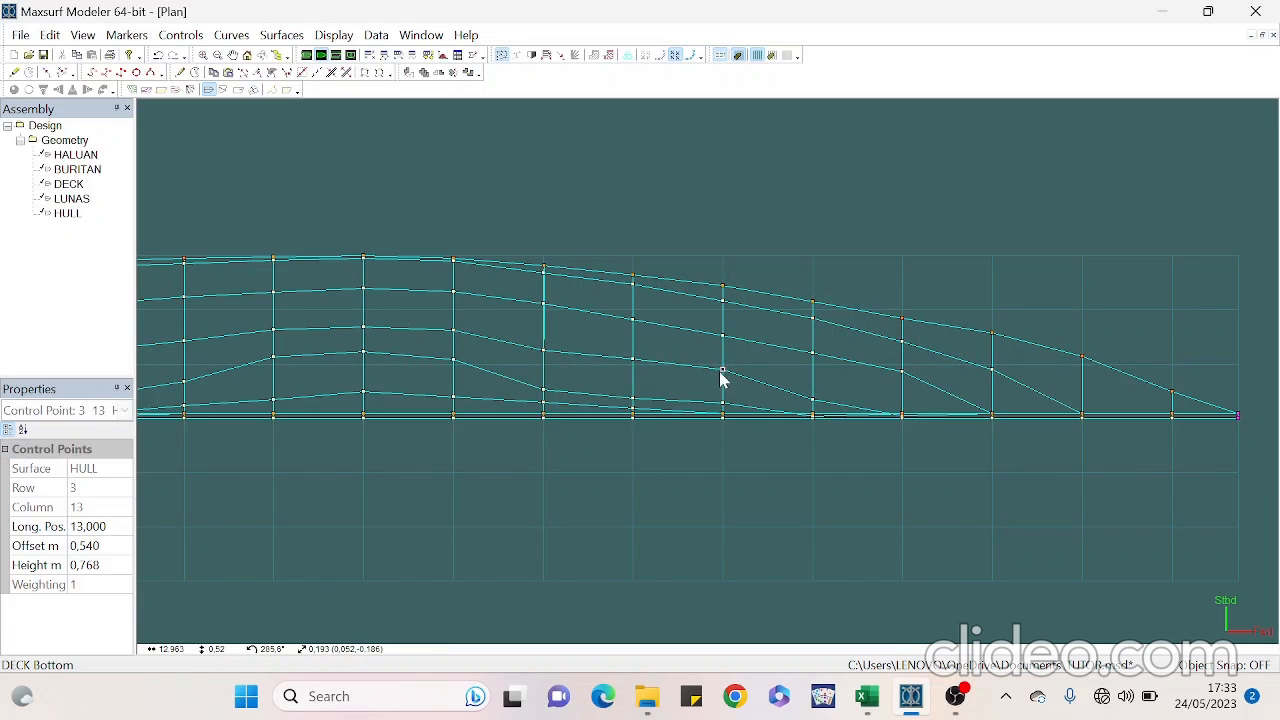
{"action": "left_click", "coordinate": [721, 371]}
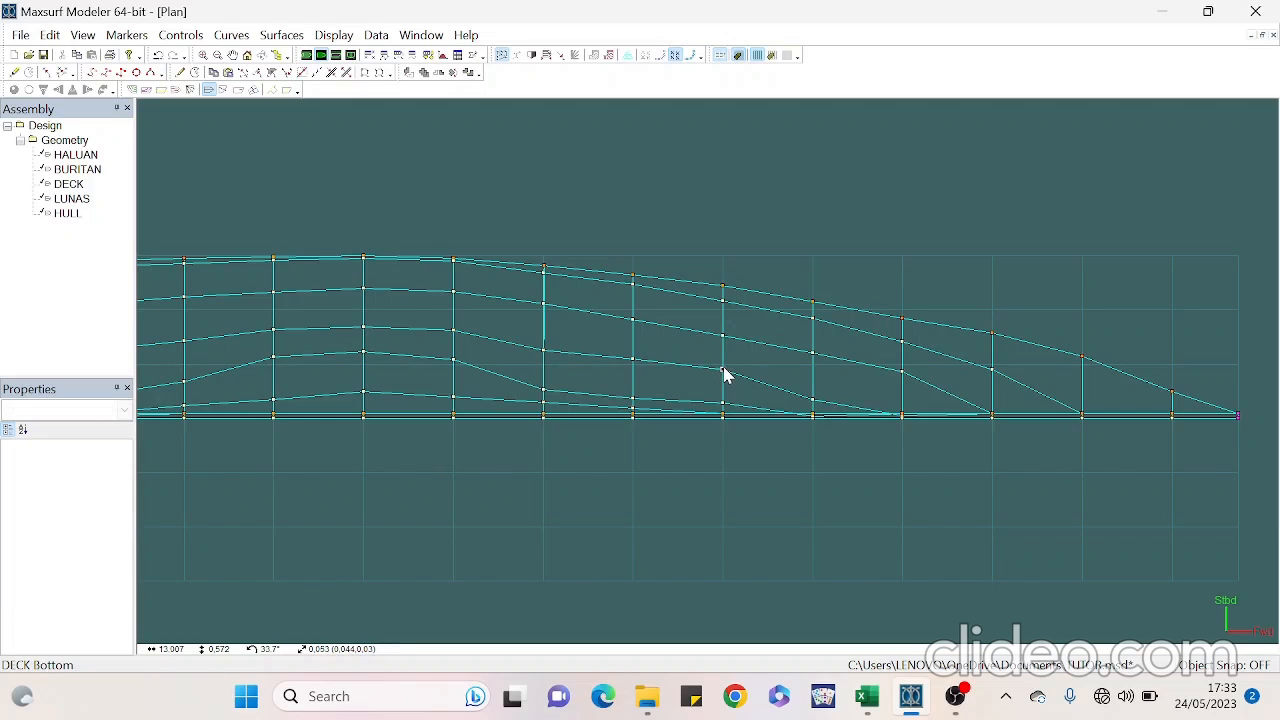
{"action": "left_click_drag", "start_coordinate": [724, 372], "coordinate": [726, 386]}
Move the HULL control point at row 3, column 11 outward to an offset of about 0.84 m
{"action": "left_click_drag", "start_coordinate": [533, 342], "coordinate": [556, 361]}
{"action": "left_click", "coordinate": [577, 367]}
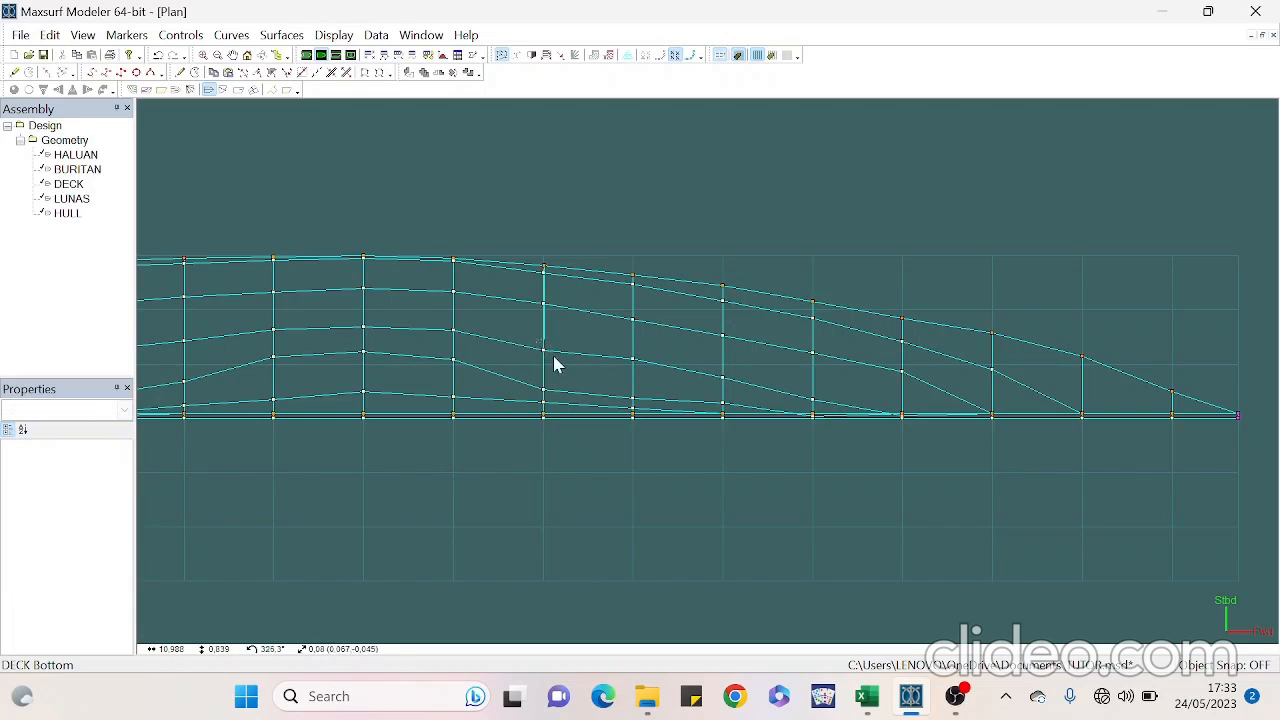
{"action": "left_click", "coordinate": [543, 350]}
{"action": "left_click", "coordinate": [541, 348]}
{"action": "left_click", "coordinate": [546, 350]}
{"action": "scroll", "coordinate": [781, 497], "scroll_direction": "down", "scroll_amount": 2}
{"action": "scroll", "coordinate": [1058, 513], "scroll_direction": "down", "scroll_amount": 2}
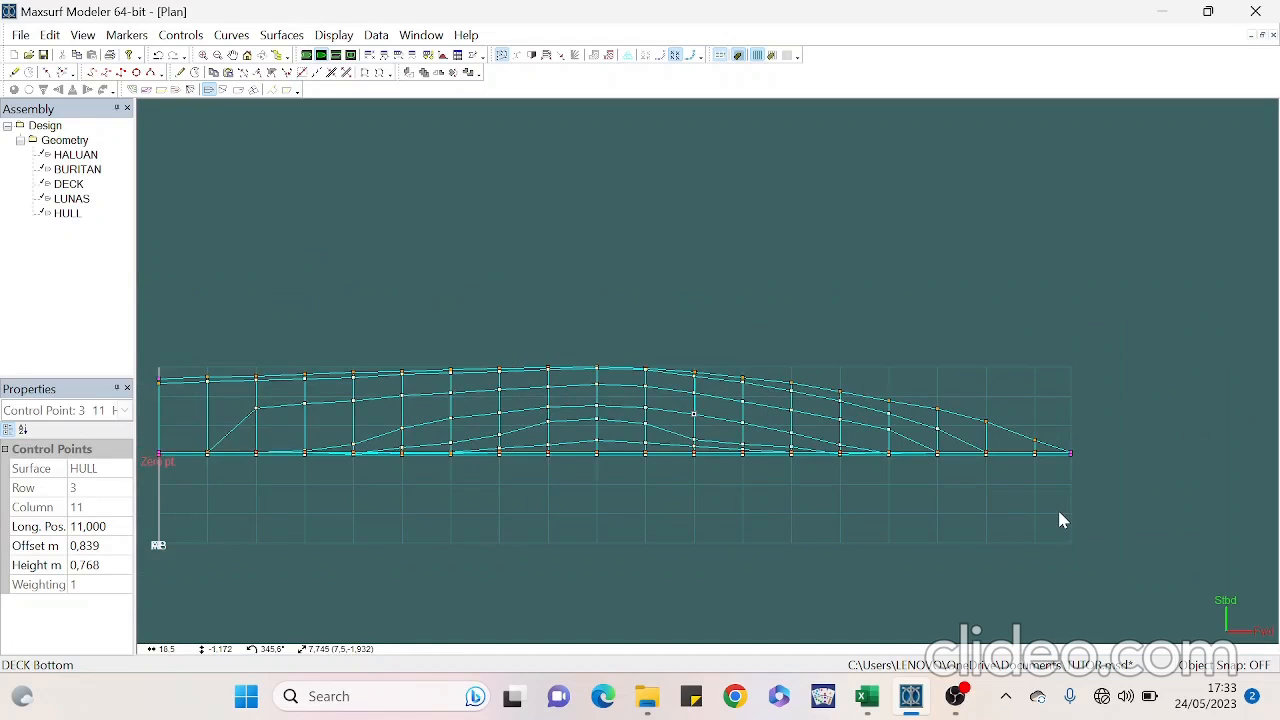
Move the HULL control point at row 2, column 11 outward to an offset of about 0.42 m
{"action": "scroll", "coordinate": [677, 493], "scroll_direction": "up", "scroll_amount": 5}
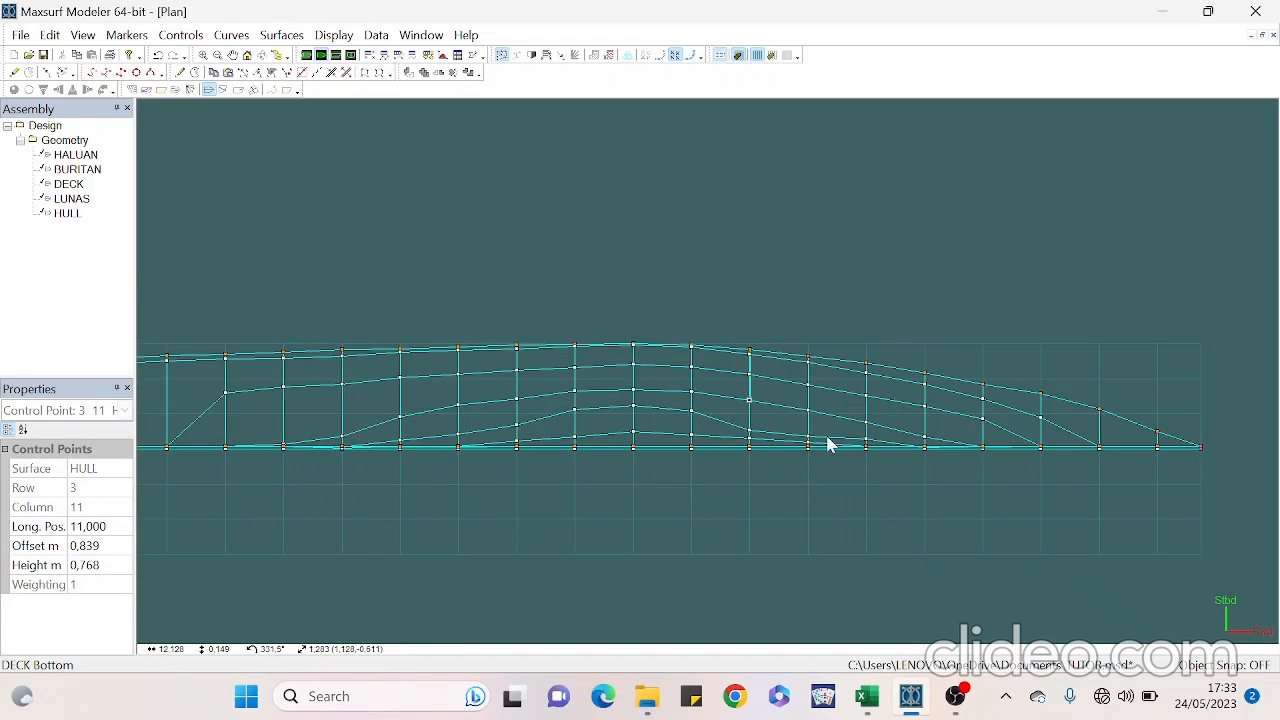
{"action": "scroll", "coordinate": [807, 441], "scroll_direction": "up", "scroll_amount": 1}
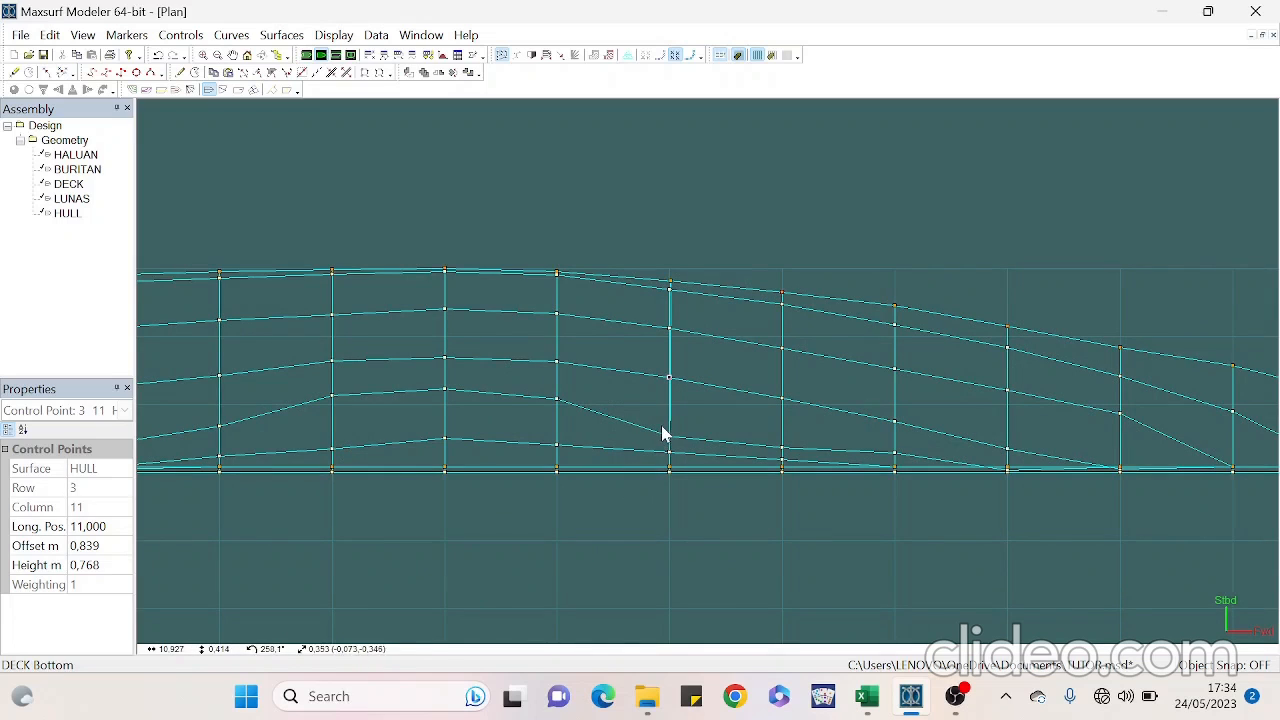
{"action": "left_click", "coordinate": [661, 420]}
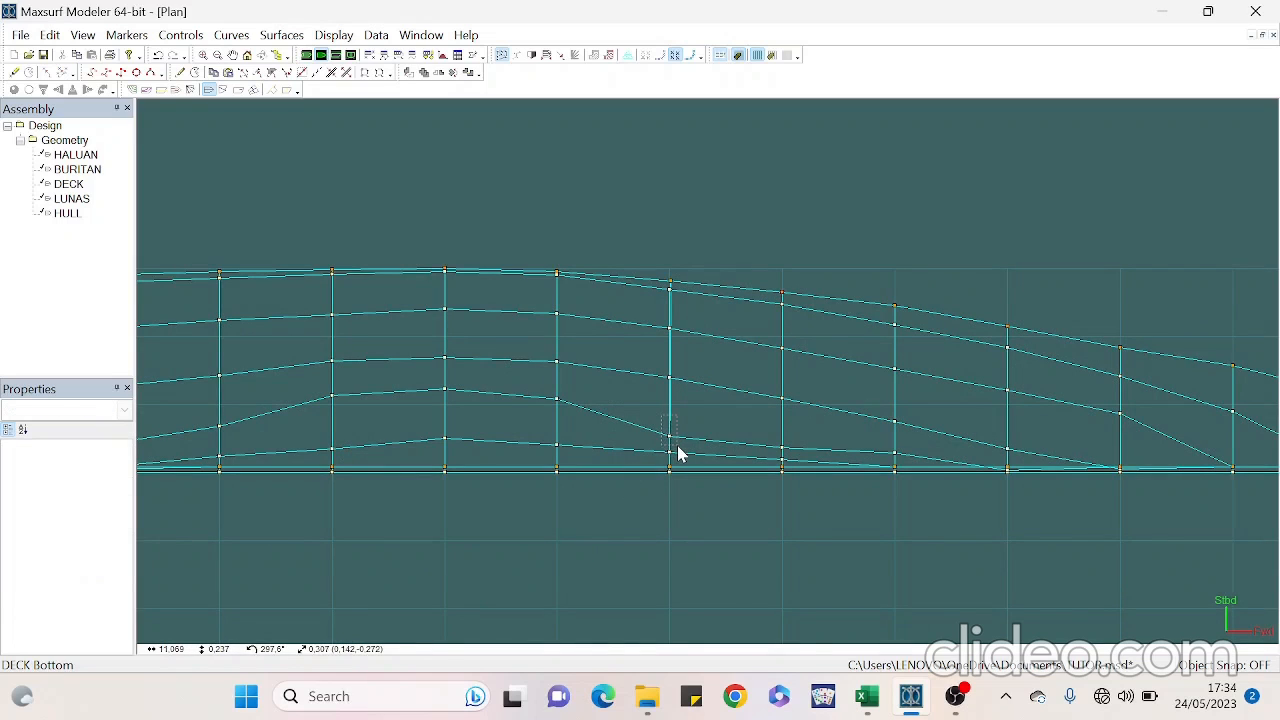
{"action": "left_click_drag", "start_coordinate": [678, 454], "coordinate": [681, 455]}
{"action": "key", "text": "Up"}
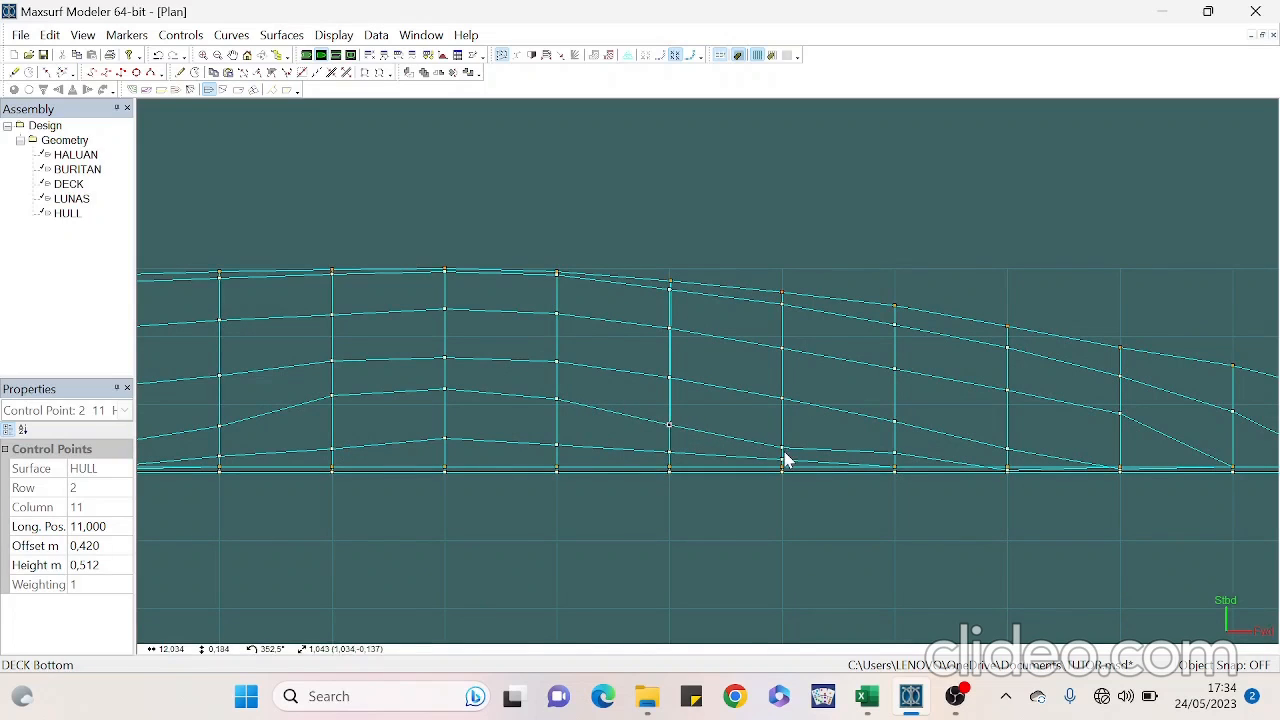
Move the HULL control point at row 2, column 12 outward to smooth its waterline
{"action": "left_click", "coordinate": [775, 441]}
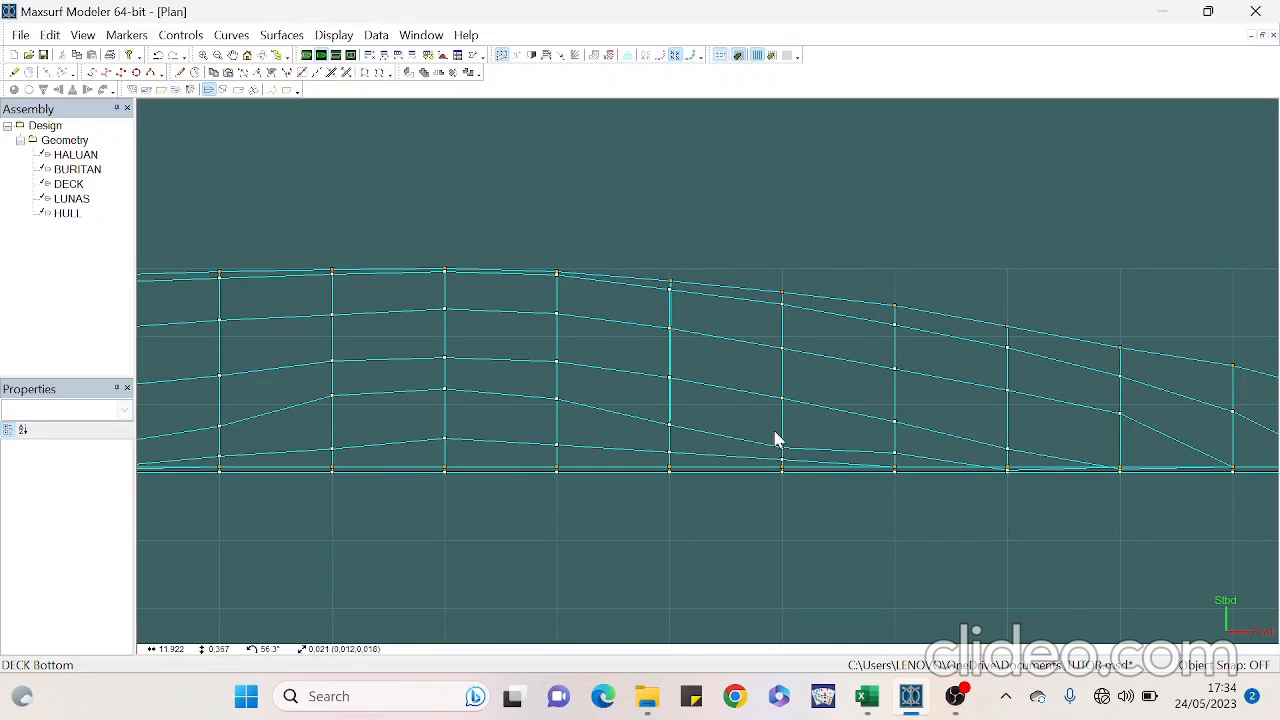
{"action": "left_click", "coordinate": [785, 455]}
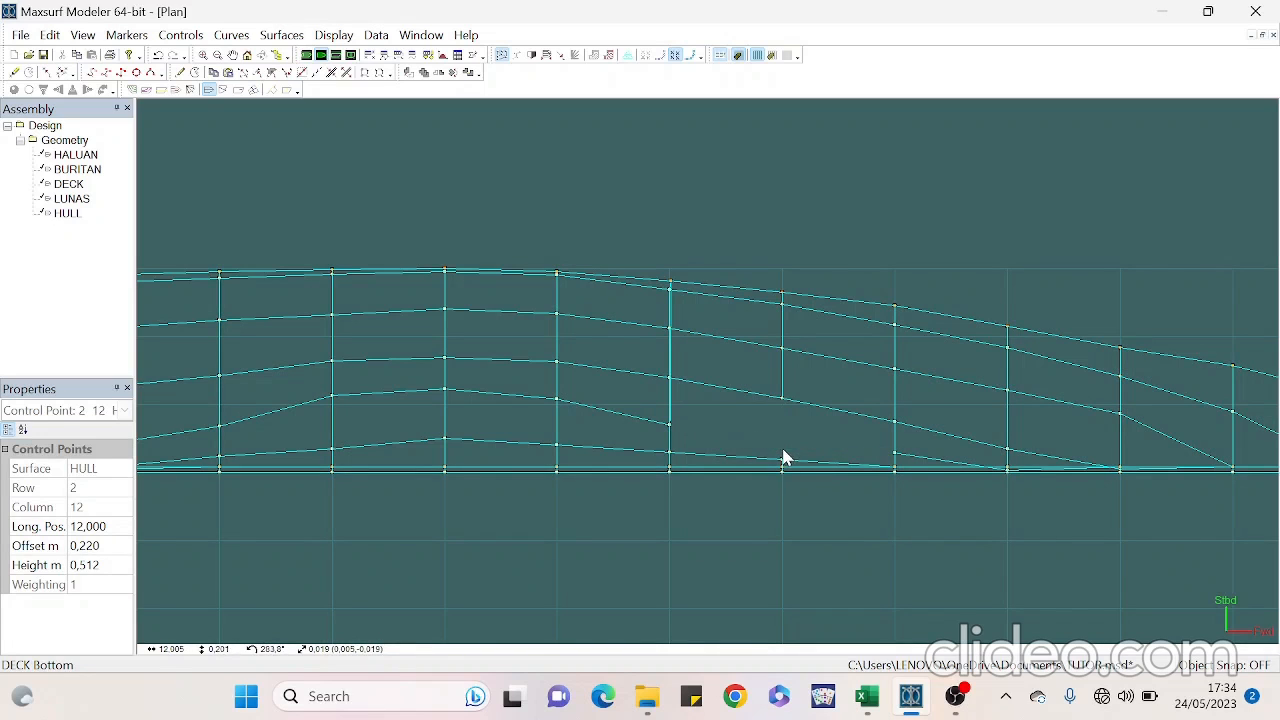
{"action": "left_click_drag", "start_coordinate": [785, 455], "coordinate": [785, 446]}
Move the HULL control point at row 2, column 11 slightly farther outward to fair the waterline through it
{"action": "left_click", "coordinate": [669, 422]}
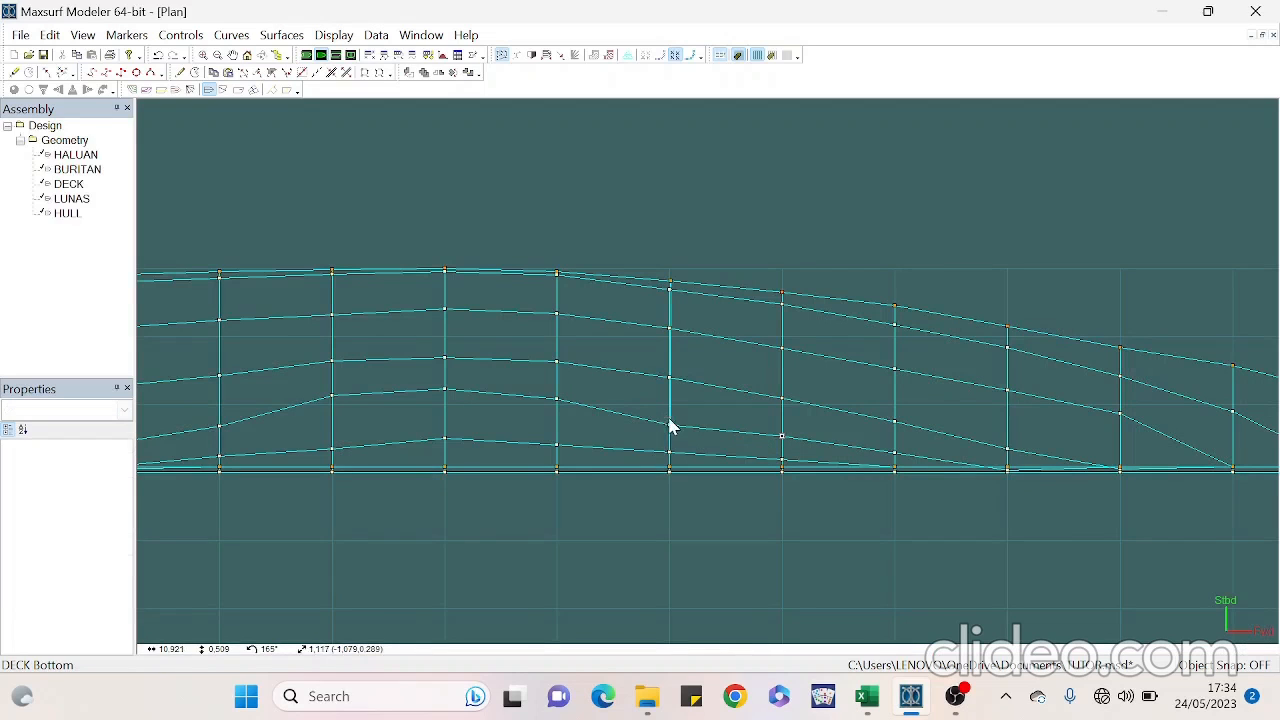
{"action": "left_click", "coordinate": [680, 432]}
{"action": "left_click_drag", "start_coordinate": [670, 423], "coordinate": [669, 417]}
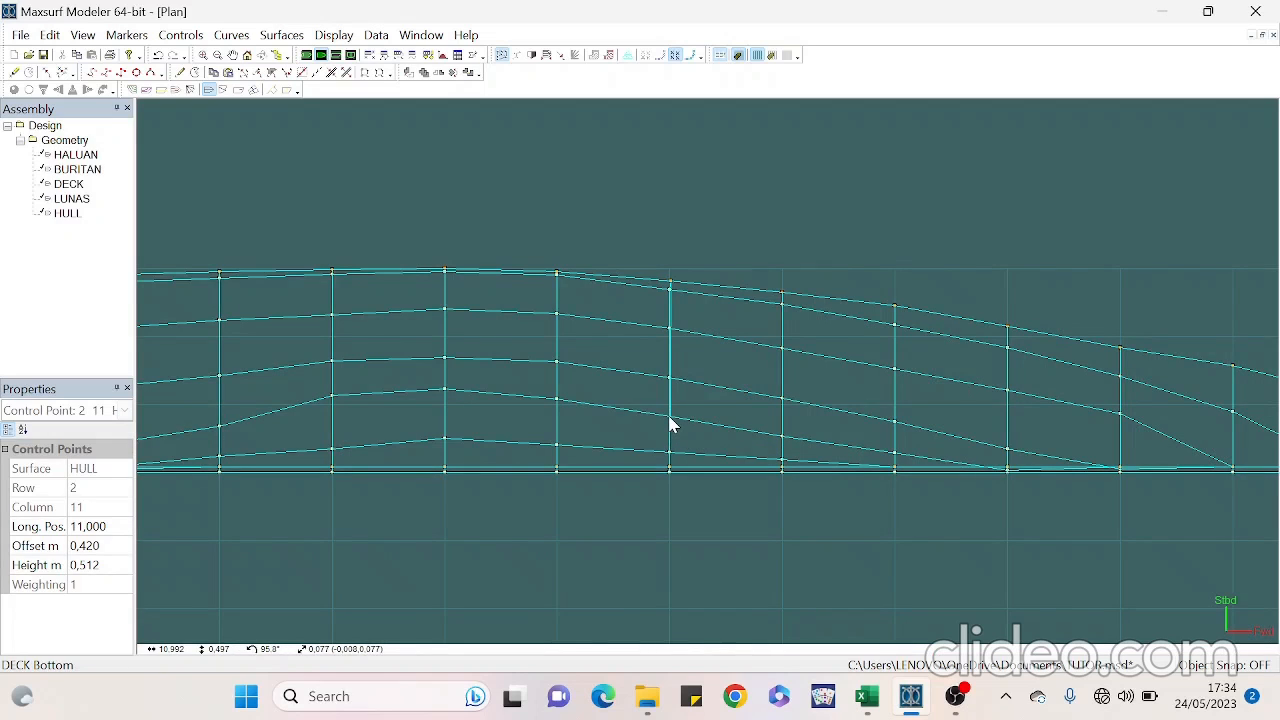
{"action": "left_click", "coordinate": [657, 277]}
{"action": "scroll", "coordinate": [660, 292], "scroll_direction": "down", "scroll_amount": 1}
{"action": "scroll", "coordinate": [660, 292], "scroll_direction": "down", "scroll_amount": 6}
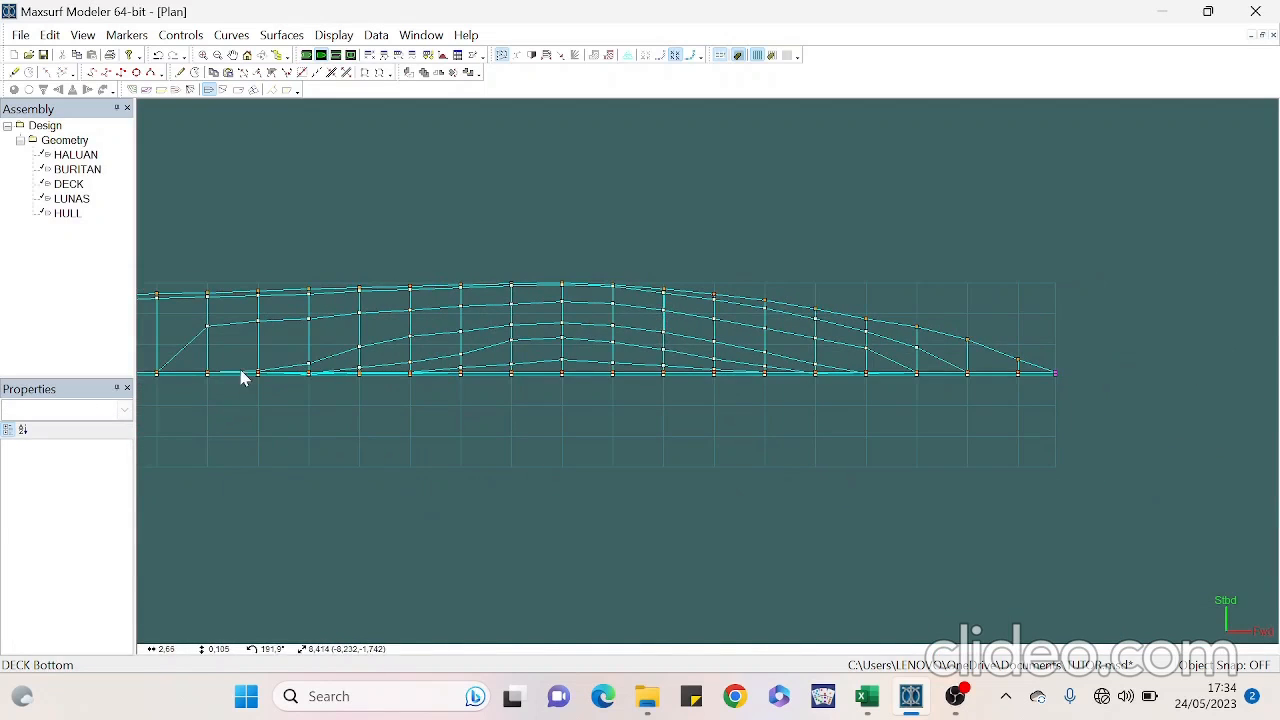
Select all control points of column 11 and set their longitudinal position to 11 m
{"action": "scroll", "coordinate": [561, 378], "scroll_direction": "up", "scroll_amount": 10}
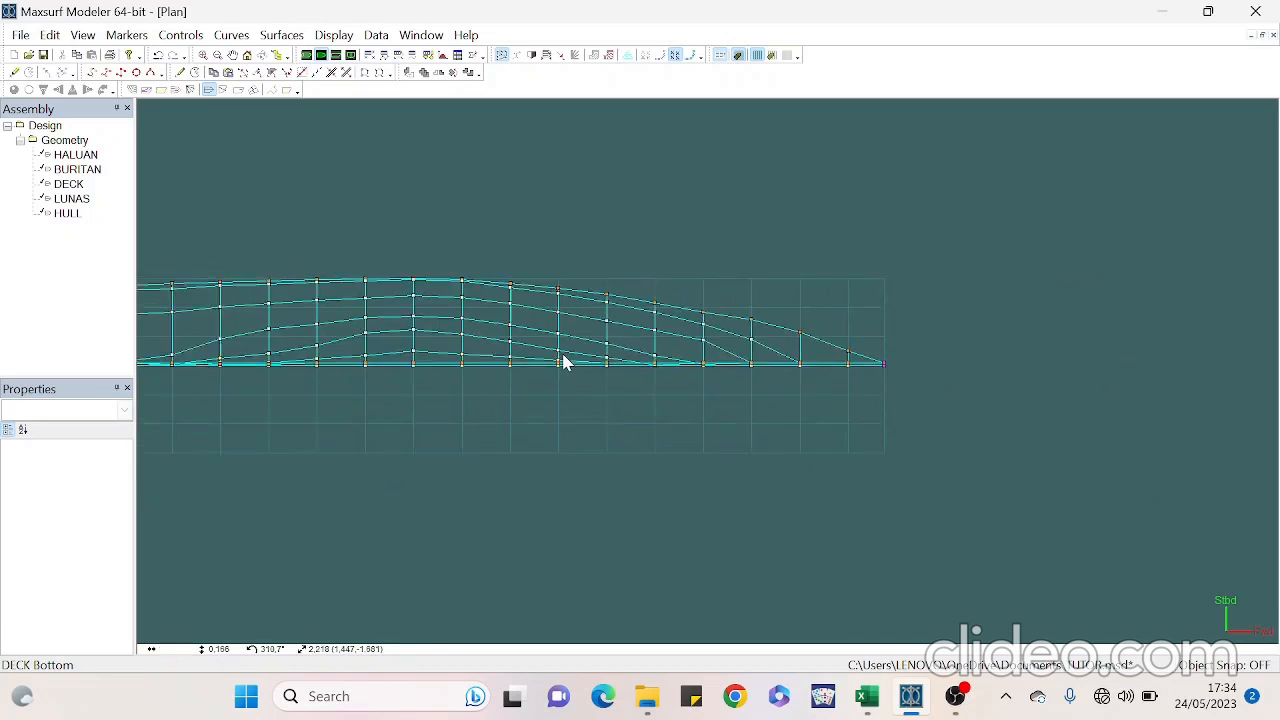
{"action": "scroll", "coordinate": [518, 350], "scroll_direction": "down", "scroll_amount": 3}
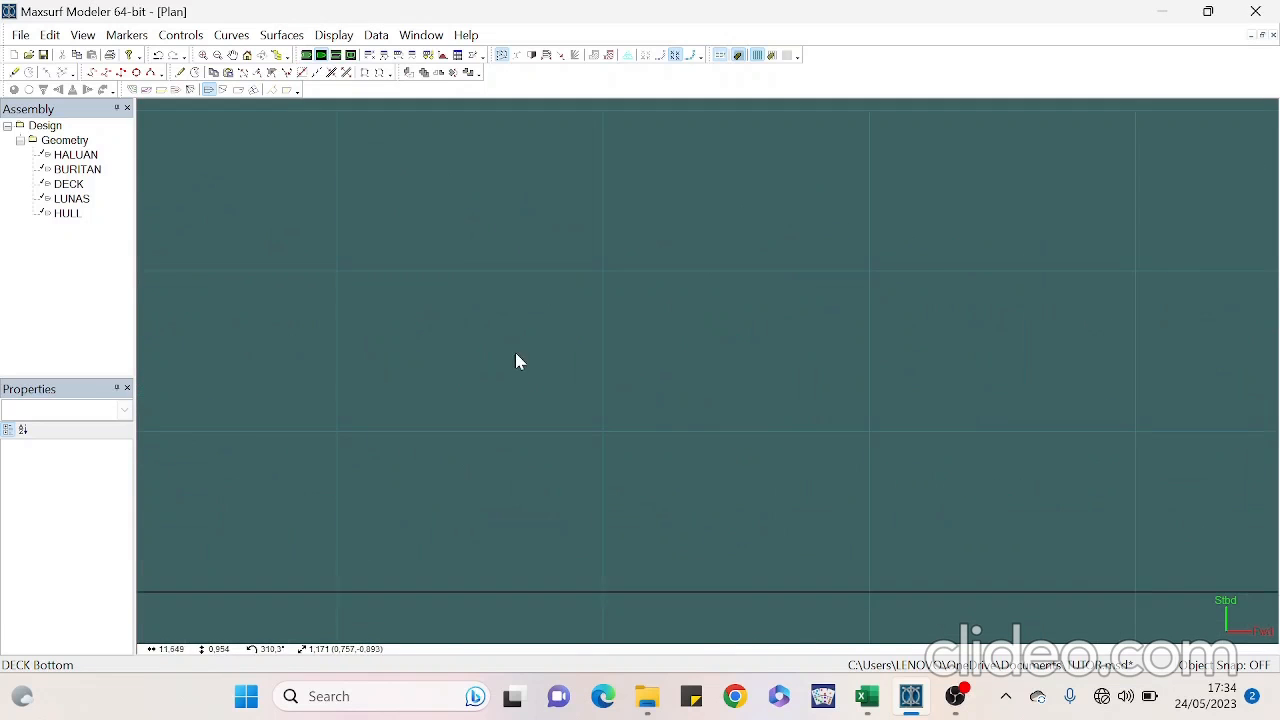
{"action": "scroll", "coordinate": [949, 389], "scroll_direction": "down", "scroll_amount": 2}
{"action": "scroll", "coordinate": [309, 380], "scroll_direction": "up", "scroll_amount": 4}
{"action": "scroll", "coordinate": [520, 421], "scroll_direction": "down", "scroll_amount": 3}
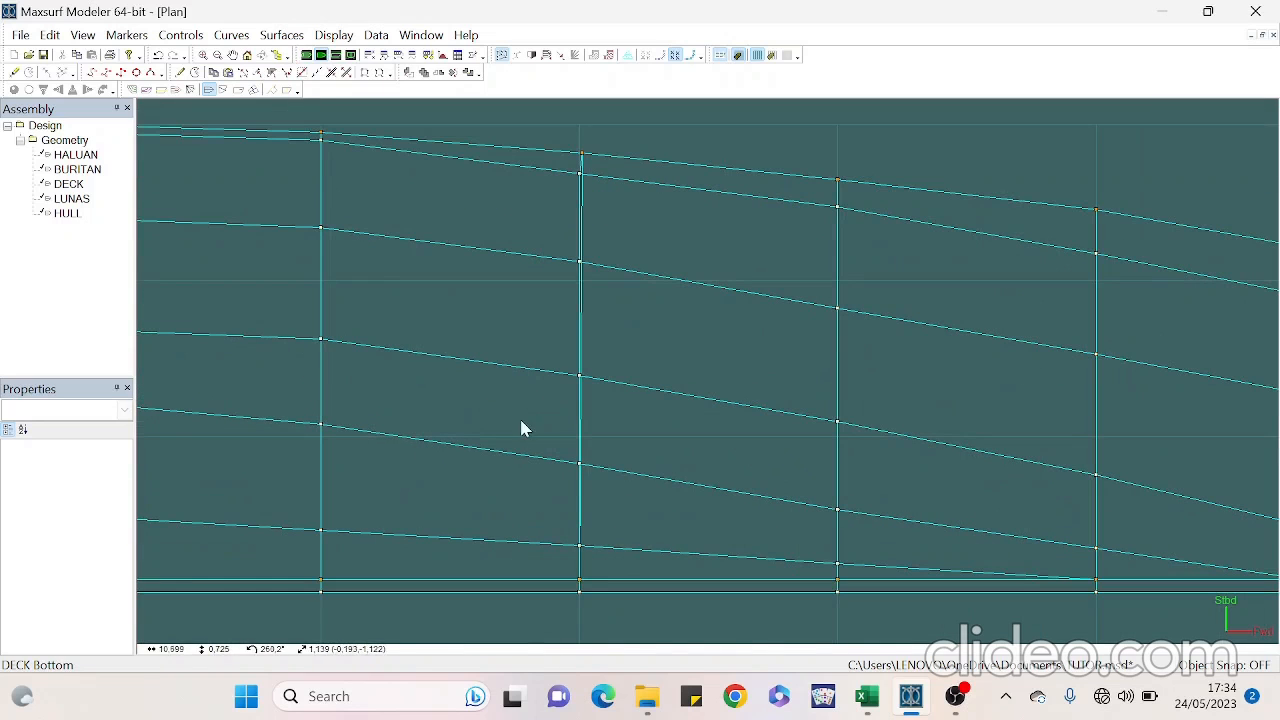
{"action": "left_click", "coordinate": [580, 546]}
{"action": "left_click_drag", "start_coordinate": [555, 138], "coordinate": [604, 640]}
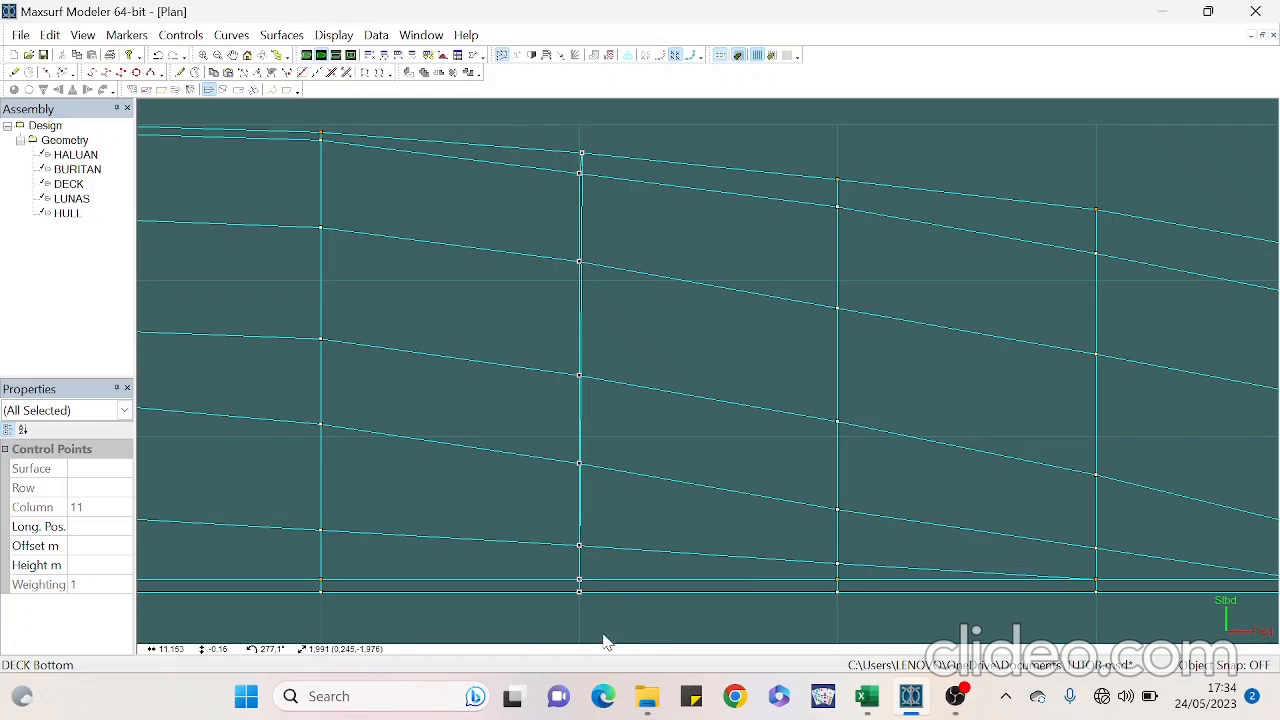
{"action": "left_click", "coordinate": [91, 527]}
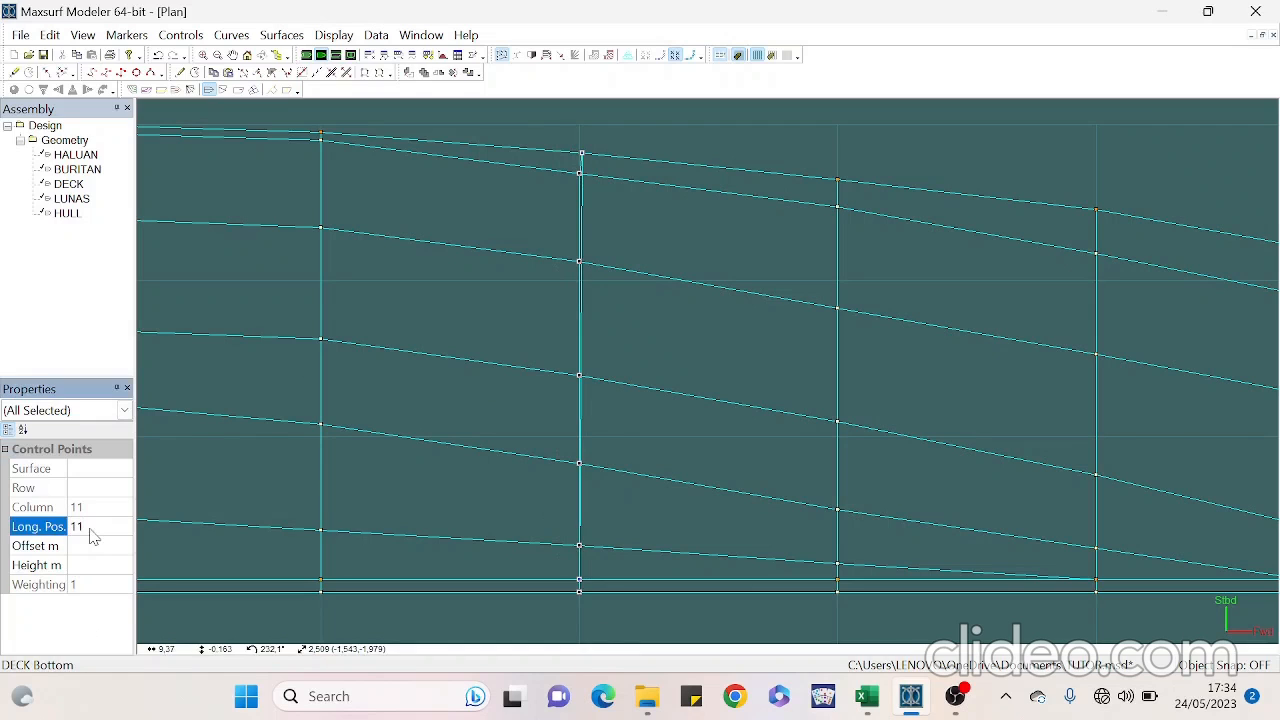
{"action": "key", "text": "Return"}
{"action": "left_click", "coordinate": [697, 370]}
Move the column 15 deck-edge control points outward to an offset of about 1.16 m
{"action": "scroll", "coordinate": [697, 372], "scroll_direction": "down", "scroll_amount": 2}
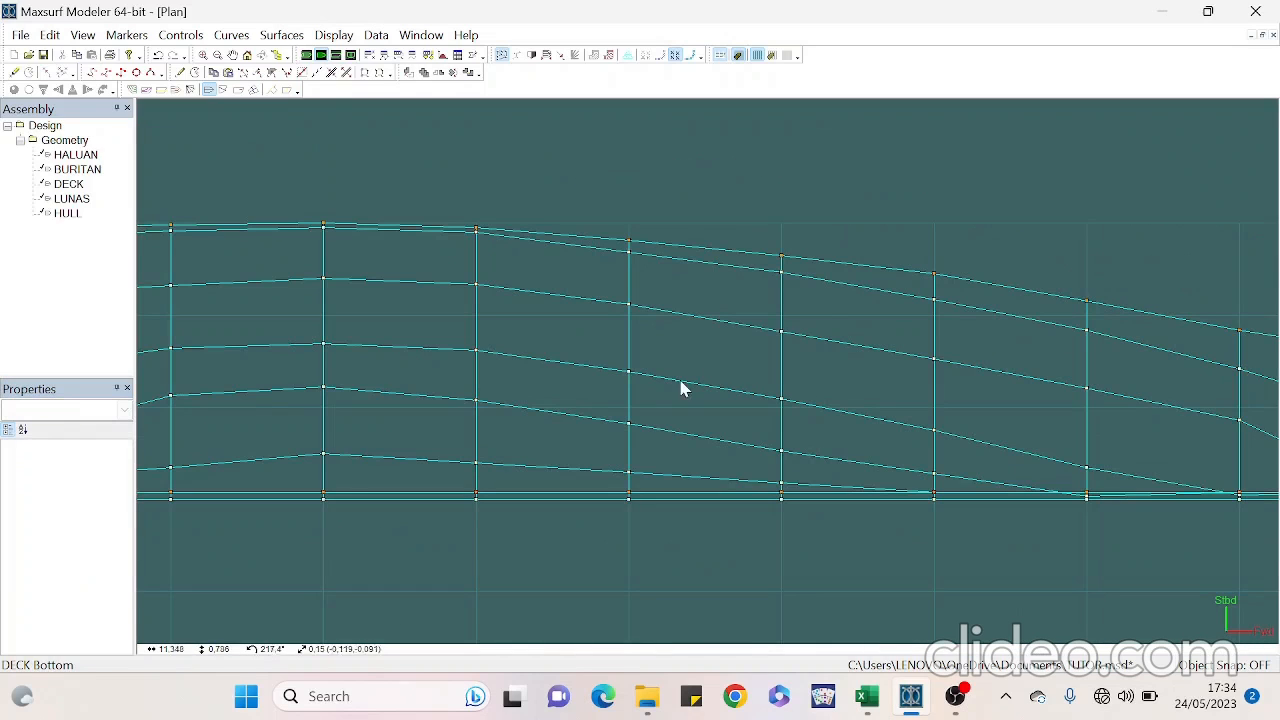
{"action": "scroll", "coordinate": [720, 370], "scroll_direction": "down", "scroll_amount": 1}
{"action": "scroll", "coordinate": [1043, 434], "scroll_direction": "down", "scroll_amount": 1}
{"action": "scroll", "coordinate": [608, 440], "scroll_direction": "down", "scroll_amount": 2}
{"action": "scroll", "coordinate": [333, 430], "scroll_direction": "down", "scroll_amount": 1}
{"action": "scroll", "coordinate": [929, 380], "scroll_direction": "up", "scroll_amount": 1}
{"action": "scroll", "coordinate": [934, 377], "scroll_direction": "up", "scroll_amount": 1}
{"action": "scroll", "coordinate": [746, 337], "scroll_direction": "up", "scroll_amount": 1}
{"action": "scroll", "coordinate": [672, 367], "scroll_direction": "up", "scroll_amount": 1}
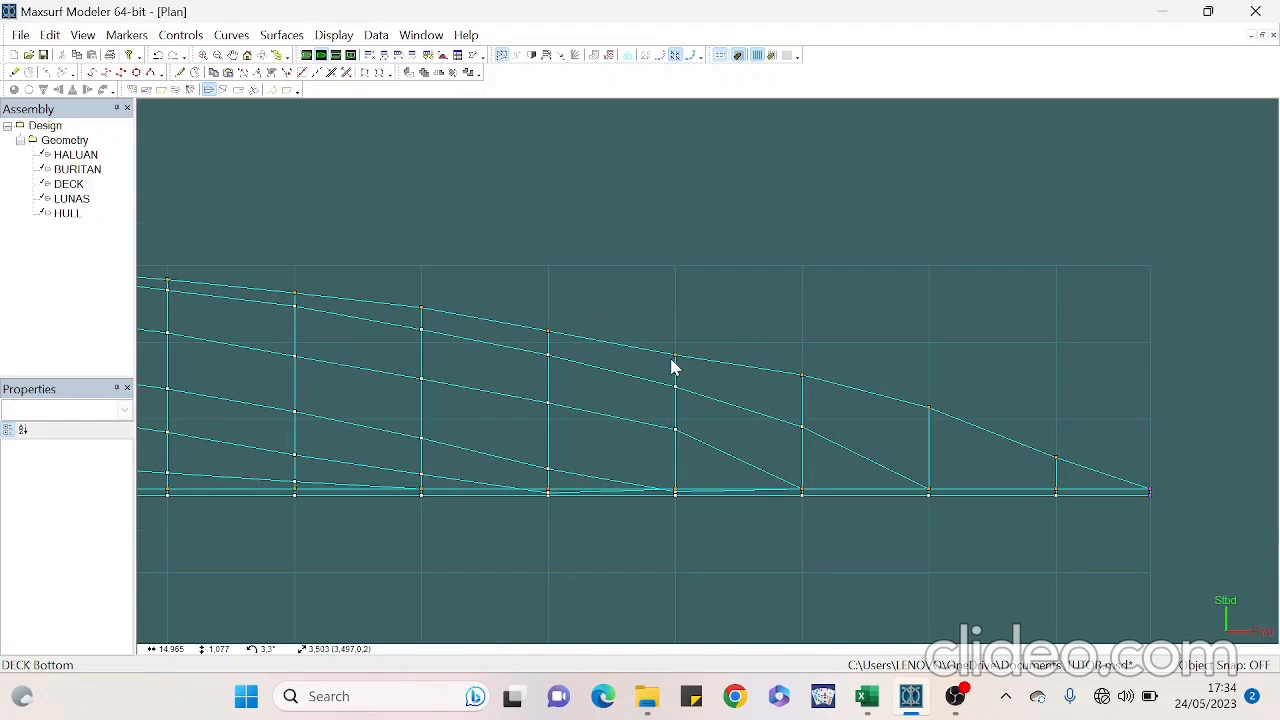
{"action": "mouse_move", "coordinate": [684, 353]}
{"action": "left_mouse_down"}
{"action": "mouse_move", "coordinate": [695, 365]}
{"action": "mouse_move", "coordinate": [676, 348]}
{"action": "left_mouse_up"}
{"action": "scroll", "coordinate": [633, 435], "scroll_direction": "down", "scroll_amount": 1}
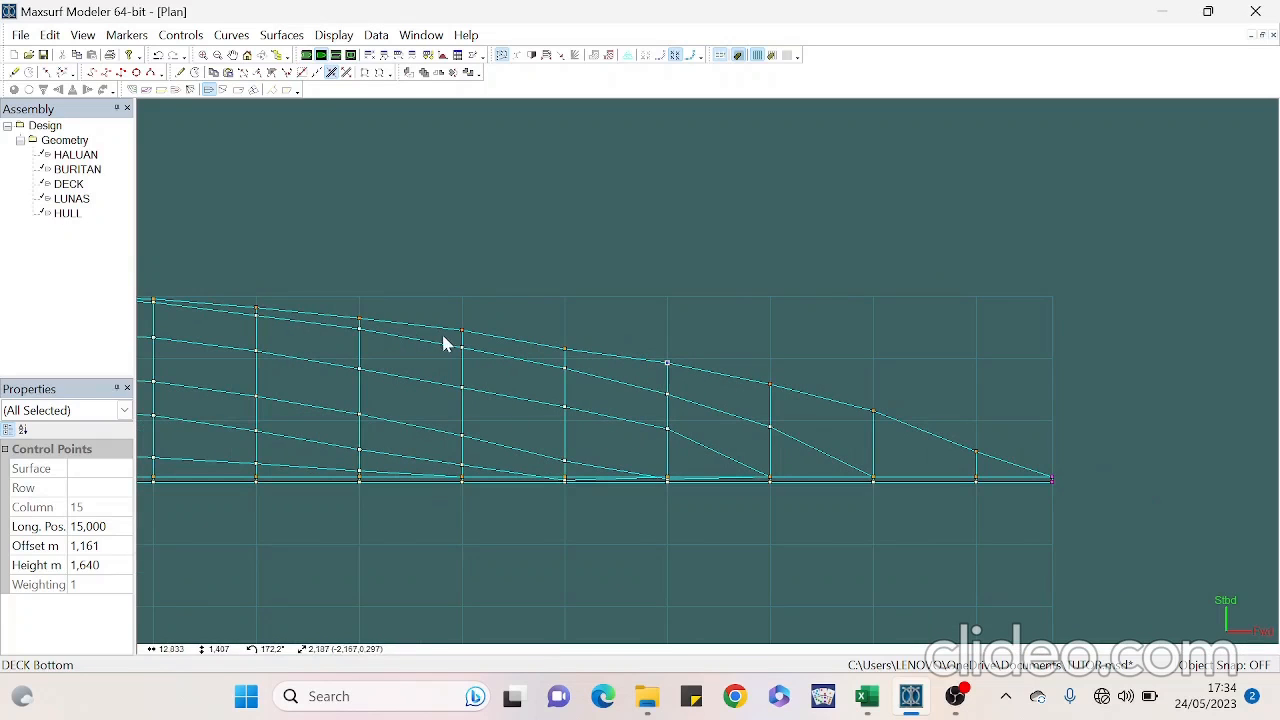
Move the column 14 deck-edge control points slightly outward to fair the deck line
{"action": "mouse_move", "coordinate": [557, 341]}
{"action": "left_mouse_down"}
{"action": "mouse_move", "coordinate": [574, 357]}
{"action": "mouse_move", "coordinate": [566, 350]}
{"action": "left_mouse_up"}
{"action": "left_click_drag", "start_coordinate": [565, 349], "coordinate": [565, 345]}
{"action": "scroll", "coordinate": [843, 401], "scroll_direction": "down", "scroll_amount": 1}
{"action": "scroll", "coordinate": [975, 400], "scroll_direction": "down", "scroll_amount": 2}
Move the HULL control point at row 2, column 7 slightly outward to smooth its waterline
{"action": "scroll", "coordinate": [515, 390], "scroll_direction": "up", "scroll_amount": 3}
{"action": "scroll", "coordinate": [870, 463], "scroll_direction": "up", "scroll_amount": 2}
{"action": "left_click", "coordinate": [625, 443]}
{"action": "left_click", "coordinate": [625, 438]}
{"action": "left_click_drag", "start_coordinate": [625, 436], "coordinate": [622, 432]}
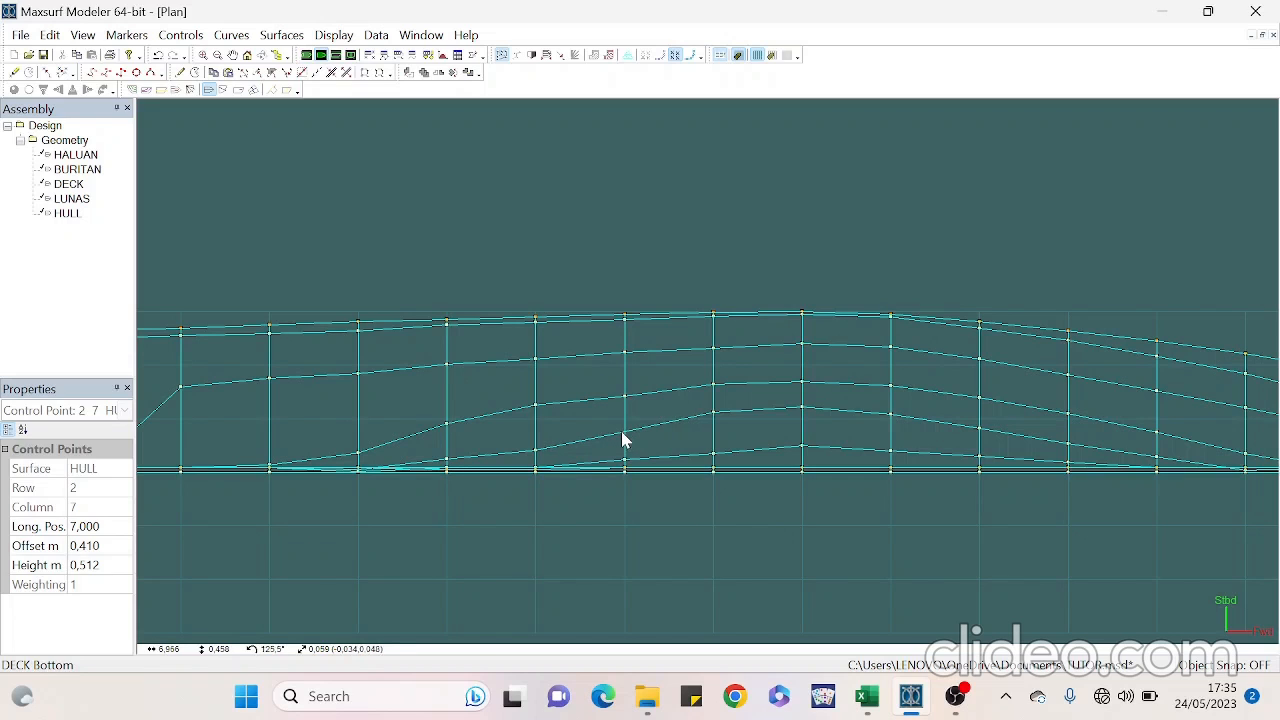
Move the HULL control point at row 2, column 6 slightly outward to continue the smooth waterline
{"action": "left_click", "coordinate": [540, 450]}
{"action": "left_click", "coordinate": [536, 452]}
{"action": "left_click_drag", "start_coordinate": [536, 456], "coordinate": [536, 454]}
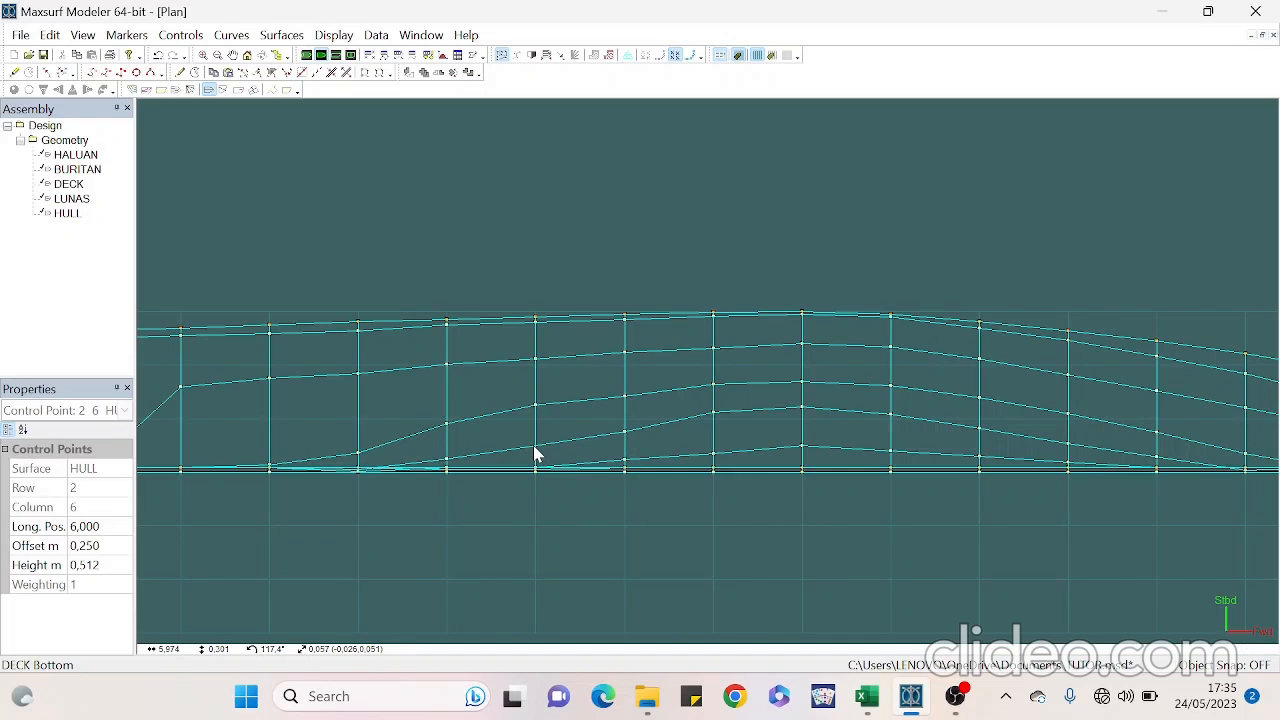
{"action": "left_click", "coordinate": [662, 525]}
{"action": "scroll", "coordinate": [662, 525], "scroll_direction": "down", "scroll_amount": 2}
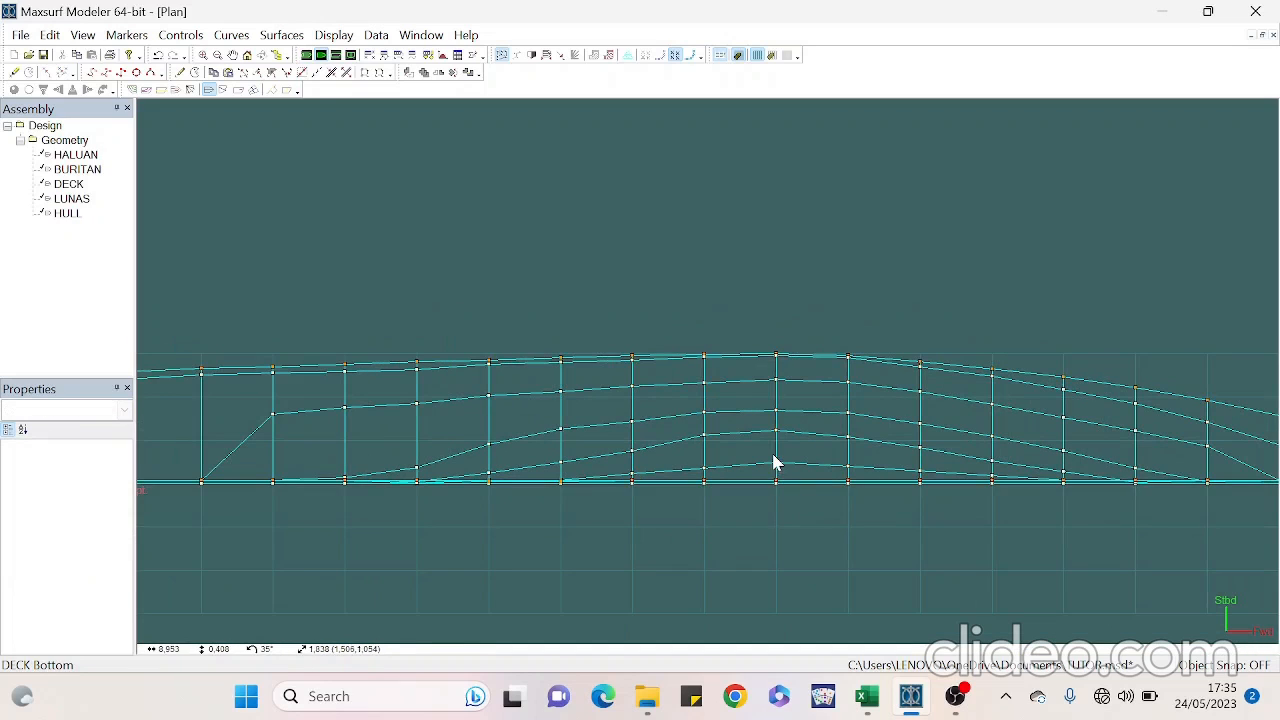
{"action": "scroll", "coordinate": [776, 463], "scroll_direction": "down", "scroll_amount": 1}
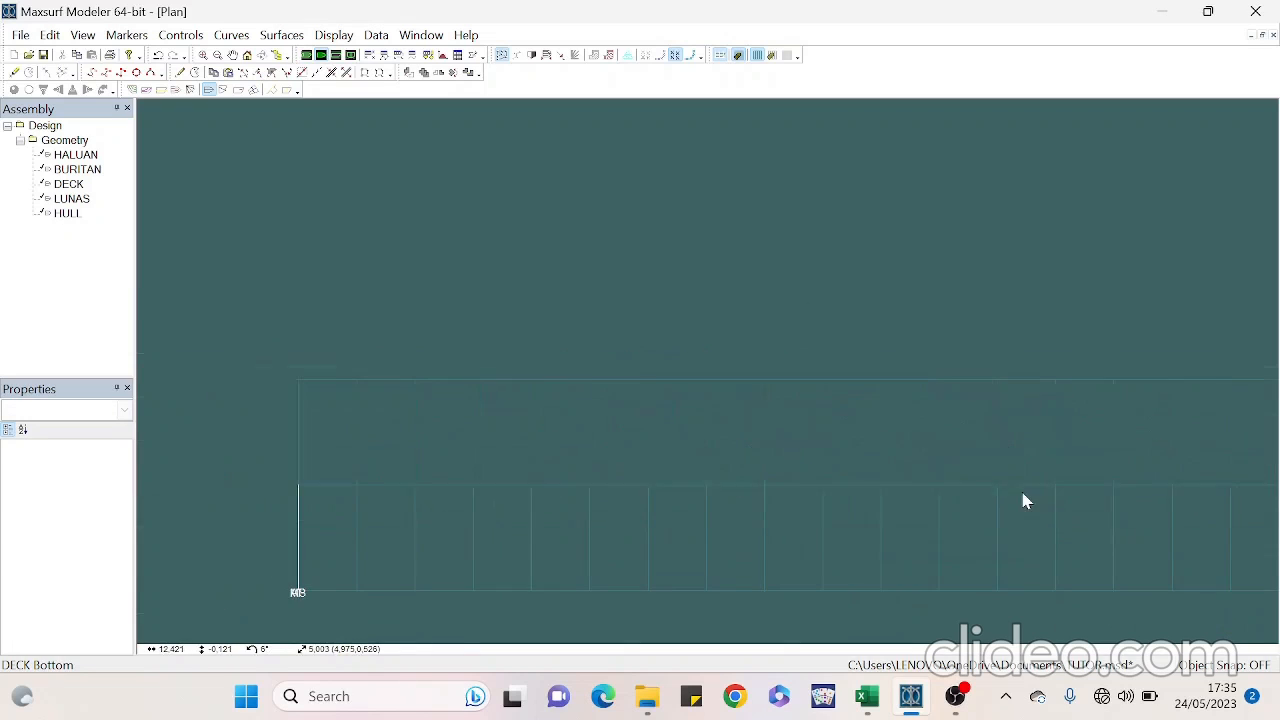
Inspect the hull shape from its underside in the perspective view and switch to the profile view
{"action": "left_click", "coordinate": [320, 55]}
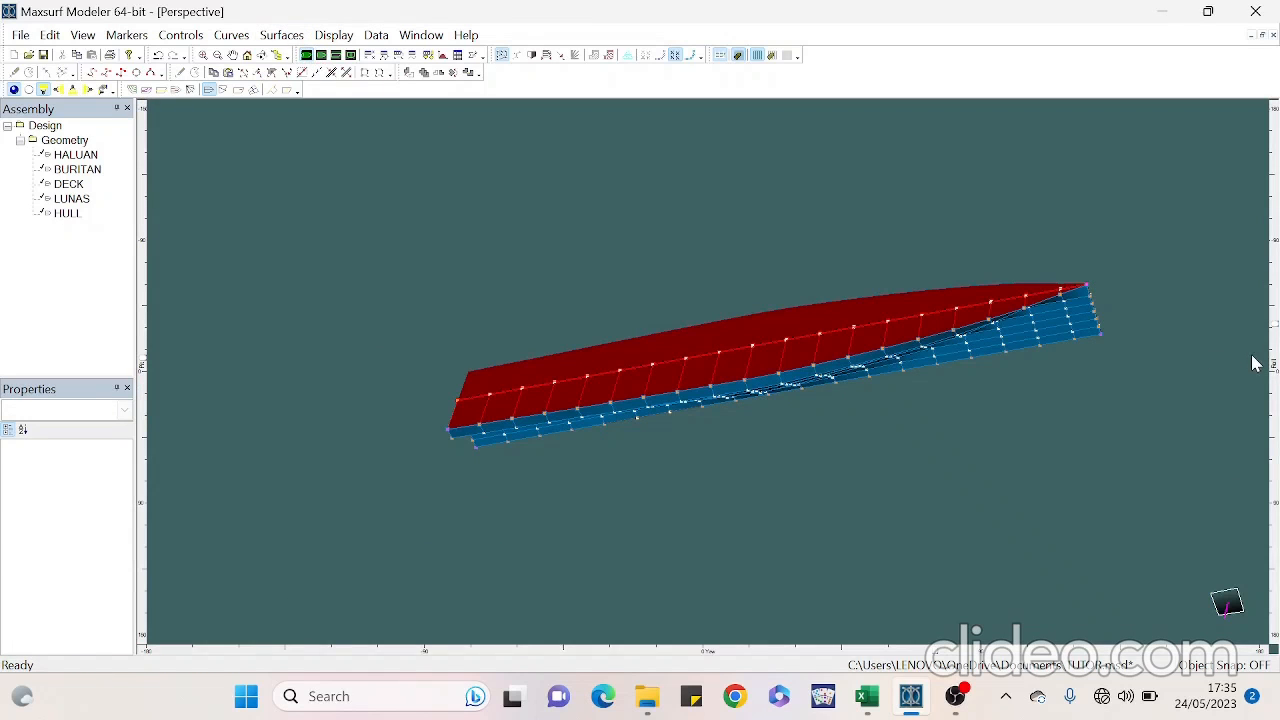
{"action": "left_click_drag", "start_coordinate": [1275, 333], "coordinate": [1274, 393]}
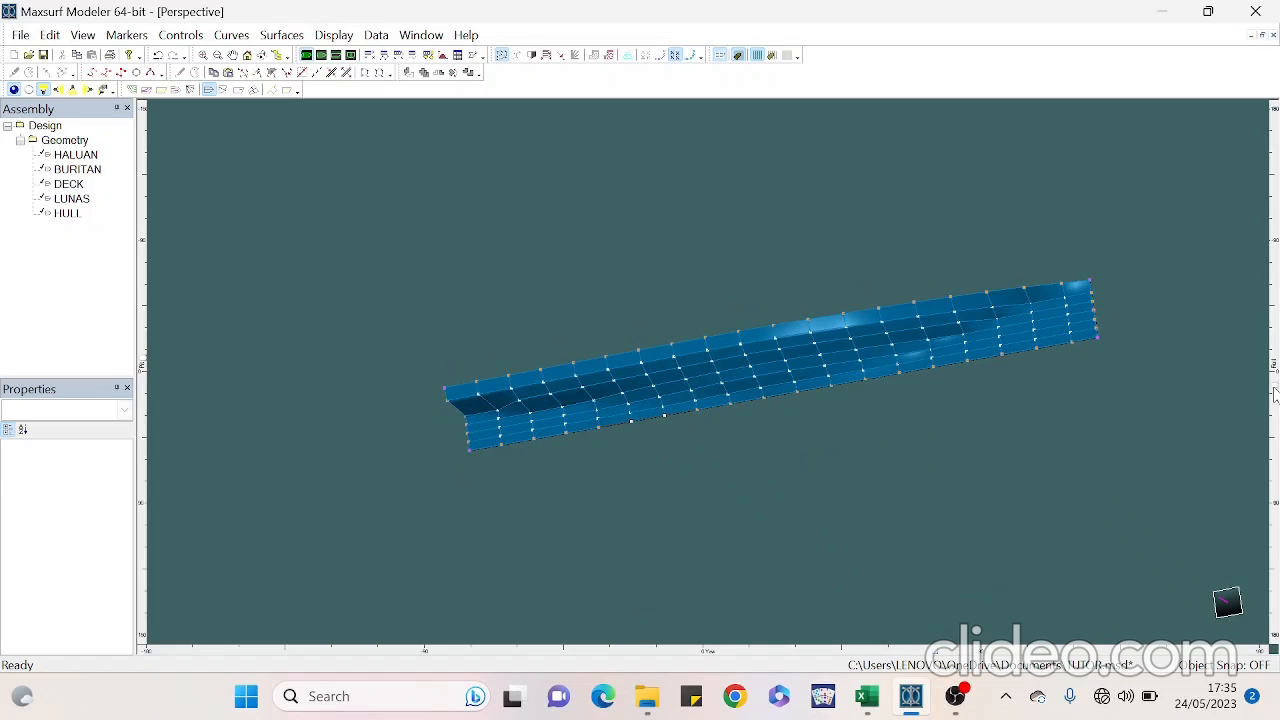
{"action": "left_click", "coordinate": [337, 56]}
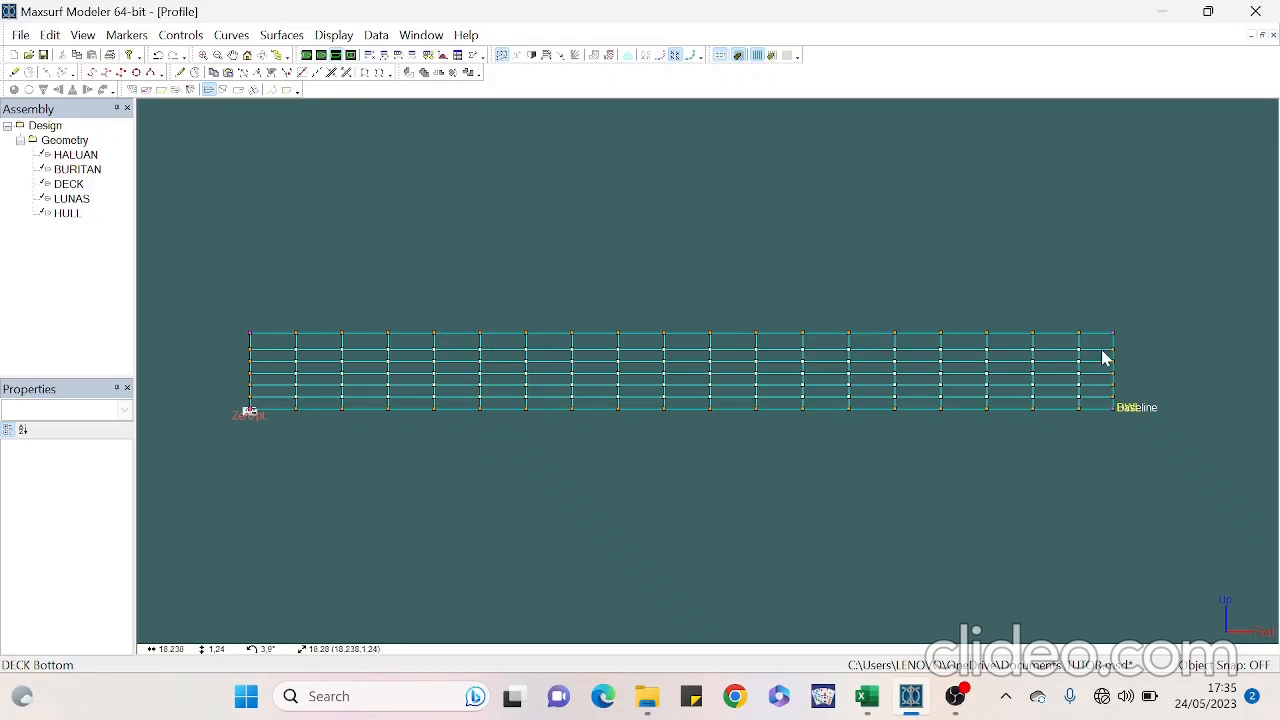
Switch to DATA II.xlsx in Excel, highlight the TINGGI heights in C3:C22 for reference, and return to Maxsurf Modeler
{"action": "mouse_move", "coordinate": [906, 703]}
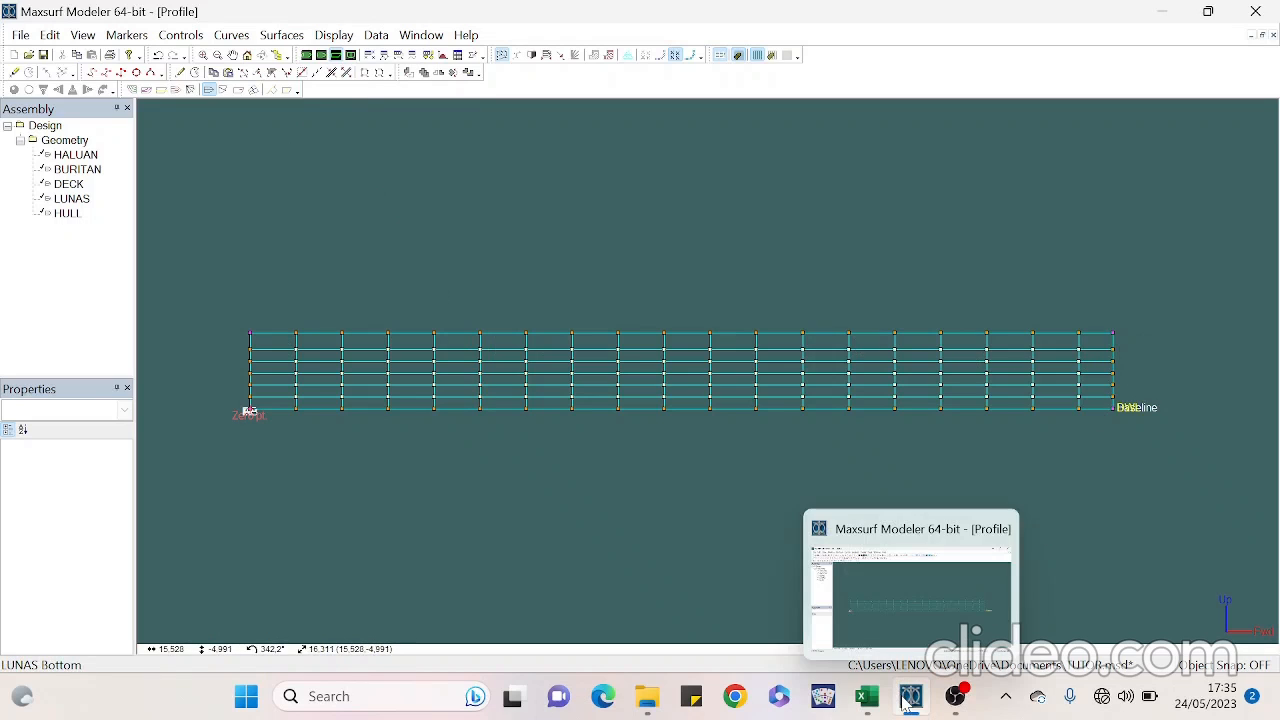
{"action": "left_click", "coordinate": [880, 702]}
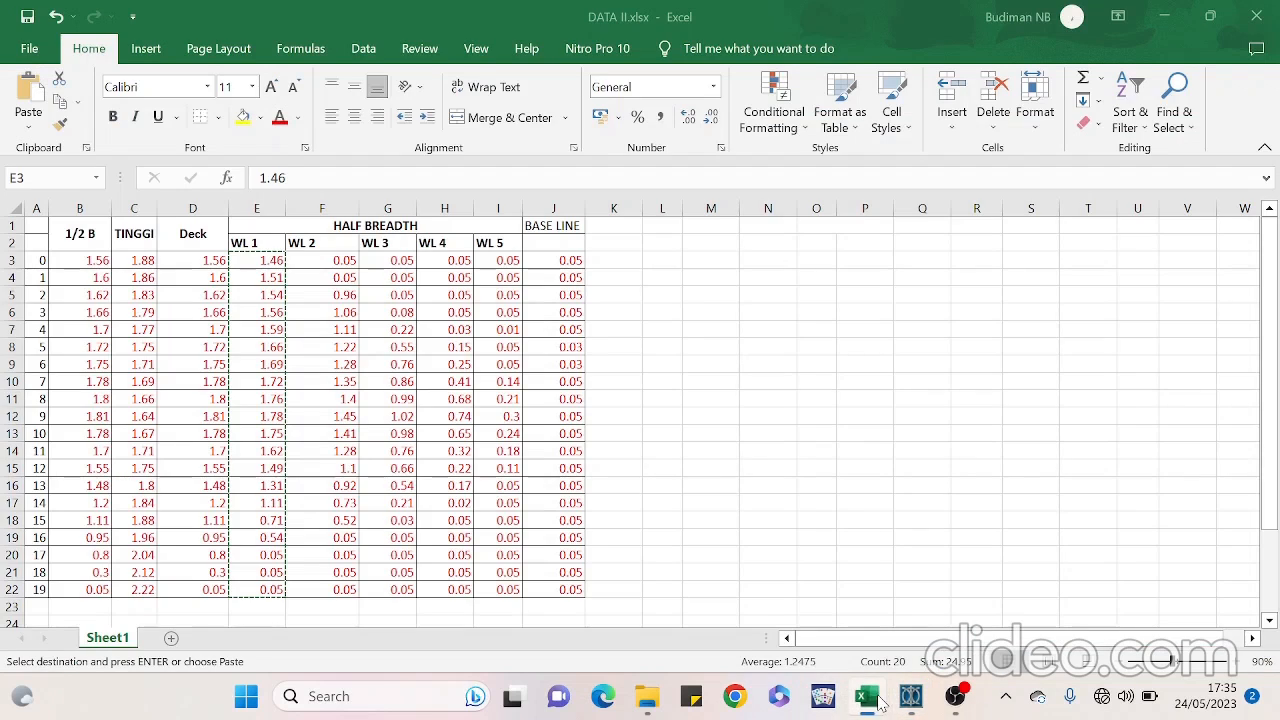
{"action": "left_click", "coordinate": [216, 324]}
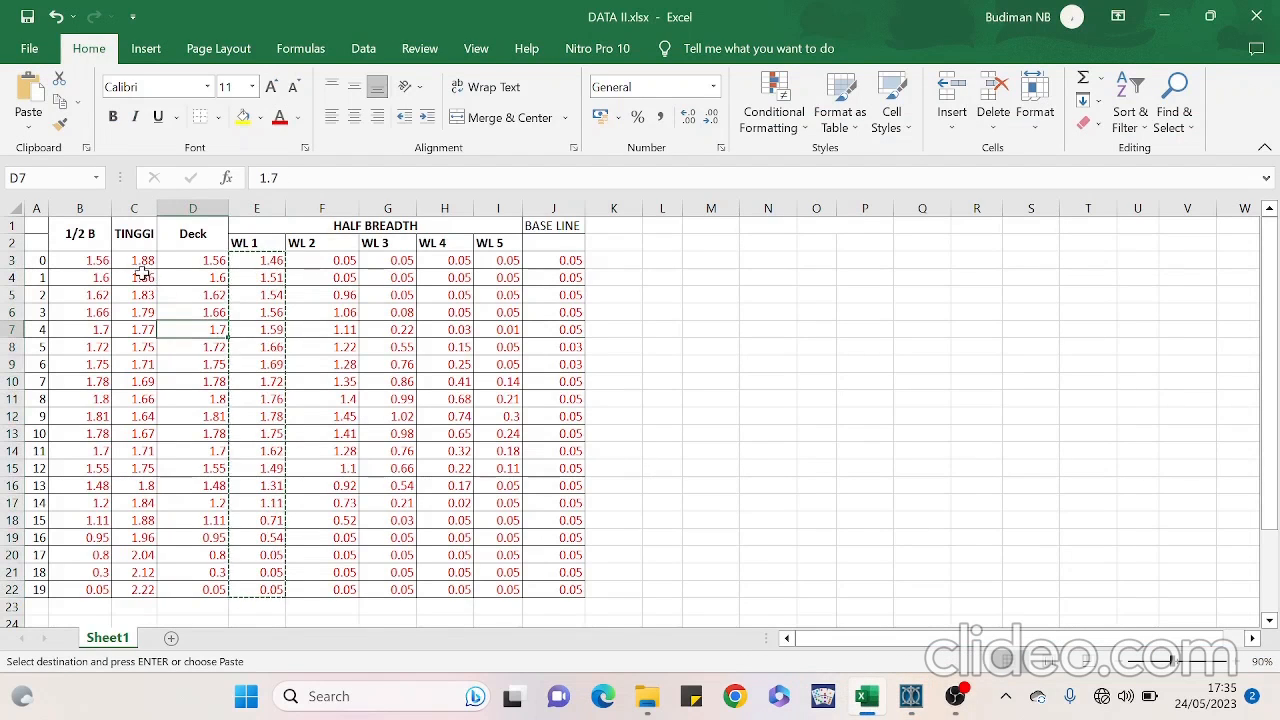
{"action": "left_click_drag", "start_coordinate": [143, 260], "coordinate": [140, 590]}
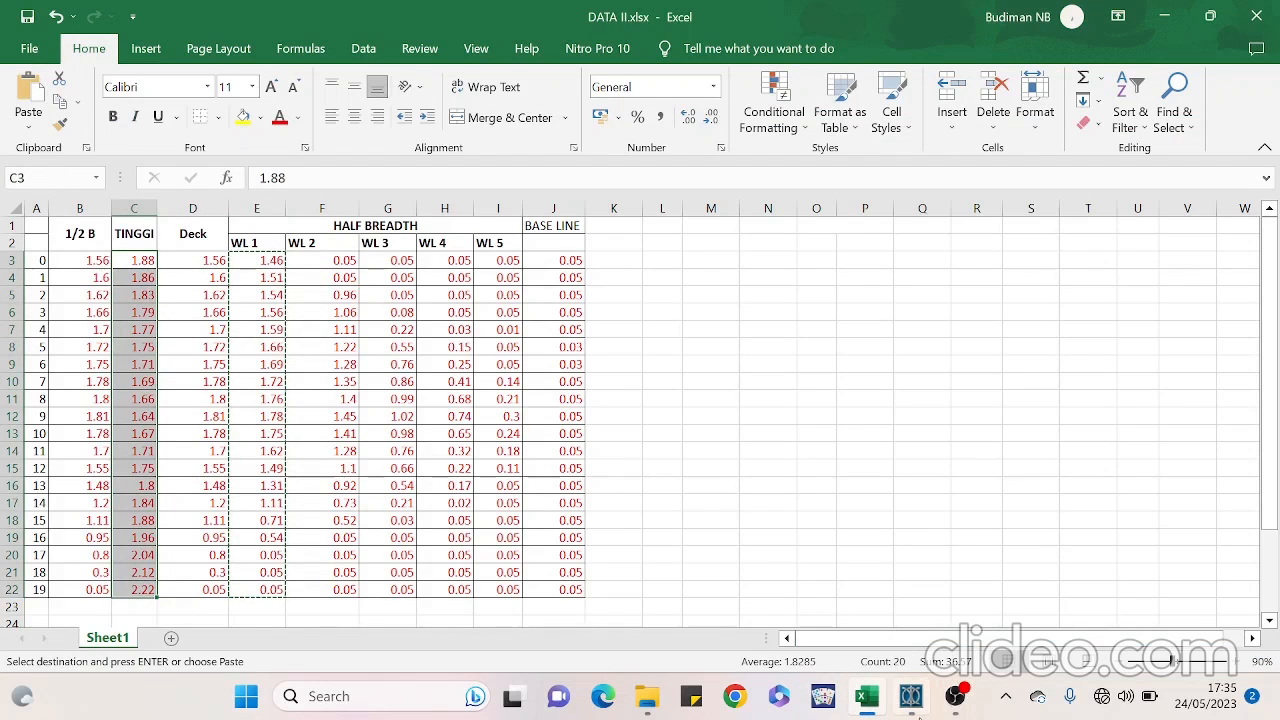
{"action": "left_click", "coordinate": [910, 696]}
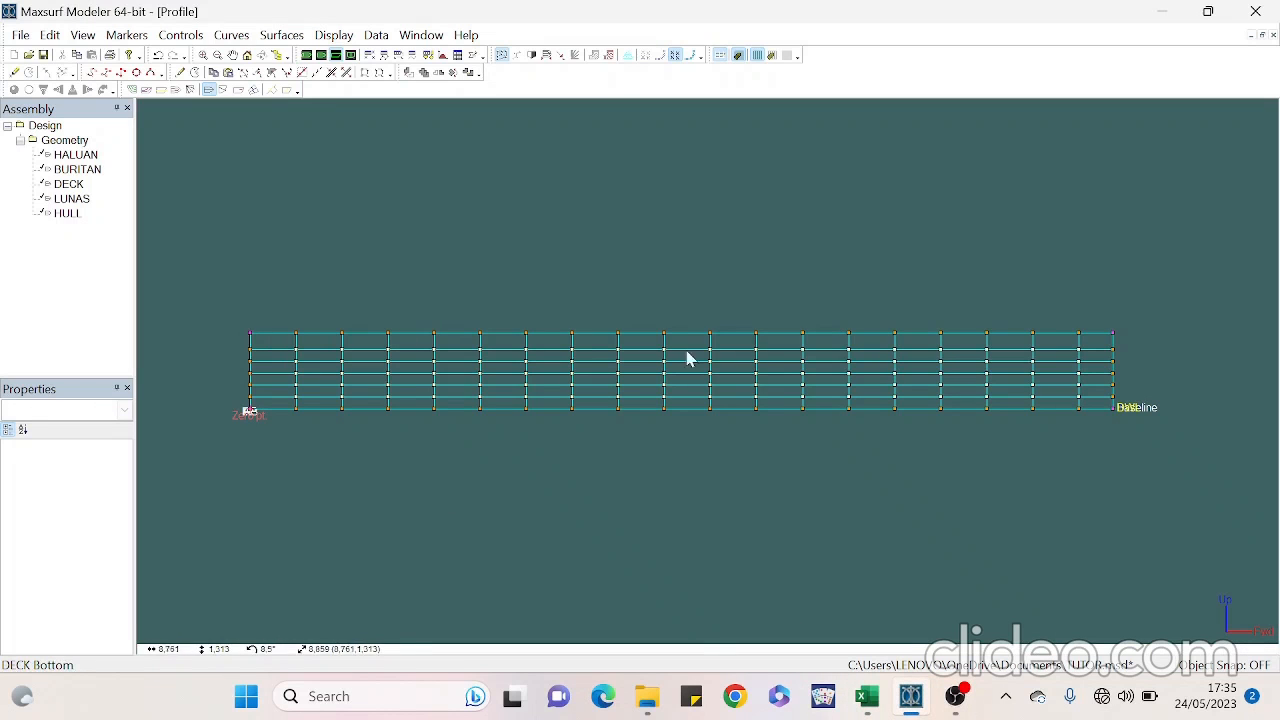
Set the height of the deck-edge control points at longitudinal position 0 to 1.88 m, matching the station 0 TINGGI value in Excel
{"action": "left_click", "coordinate": [251, 333]}
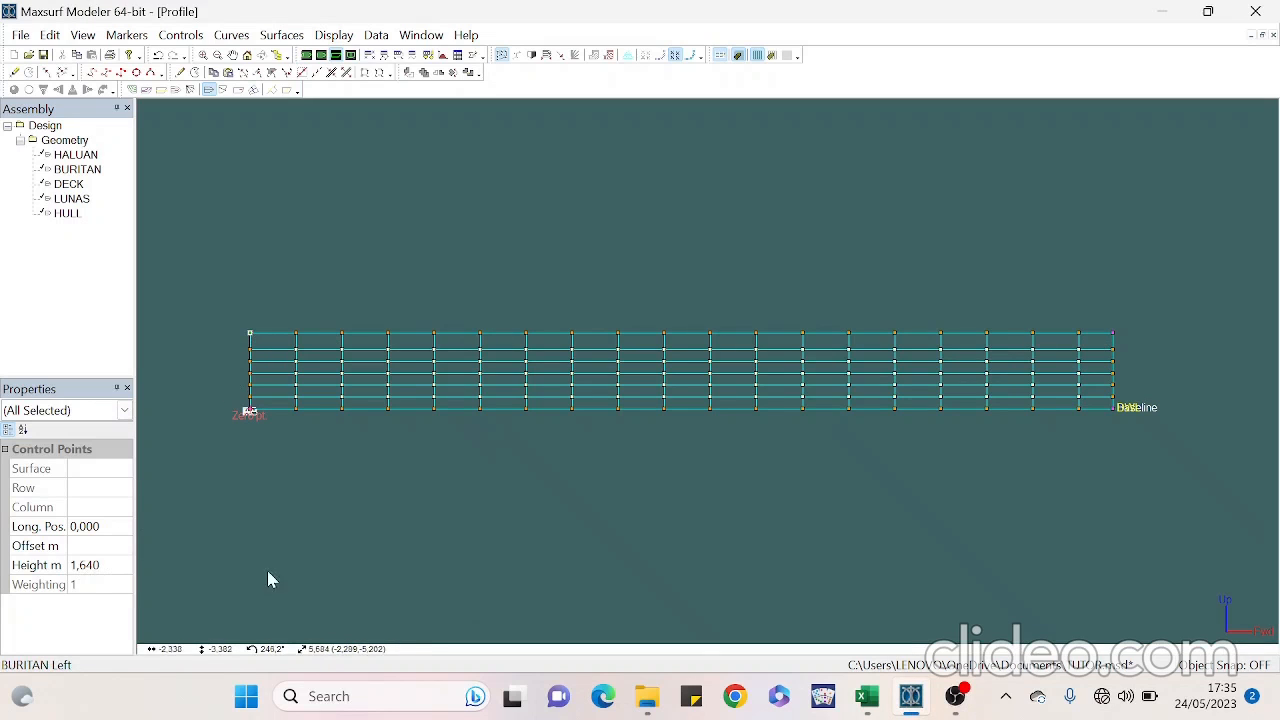
{"action": "left_click", "coordinate": [867, 695]}
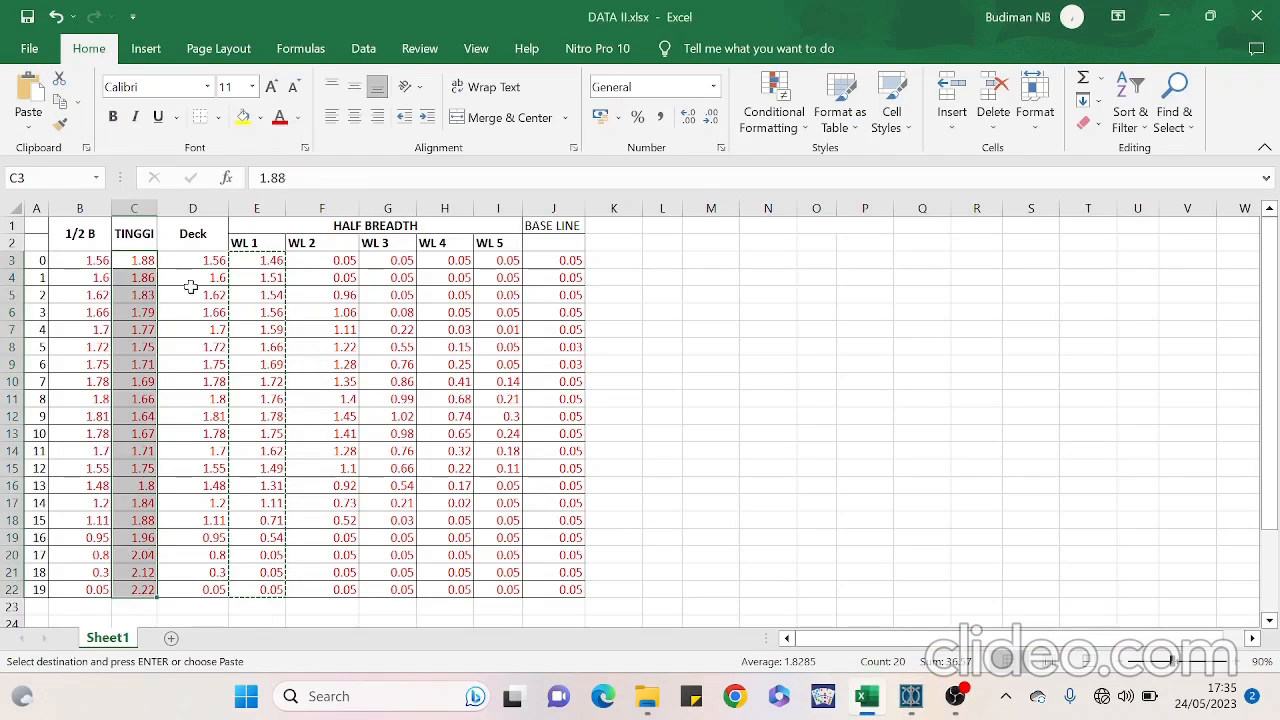
{"action": "left_click", "coordinate": [147, 262]}
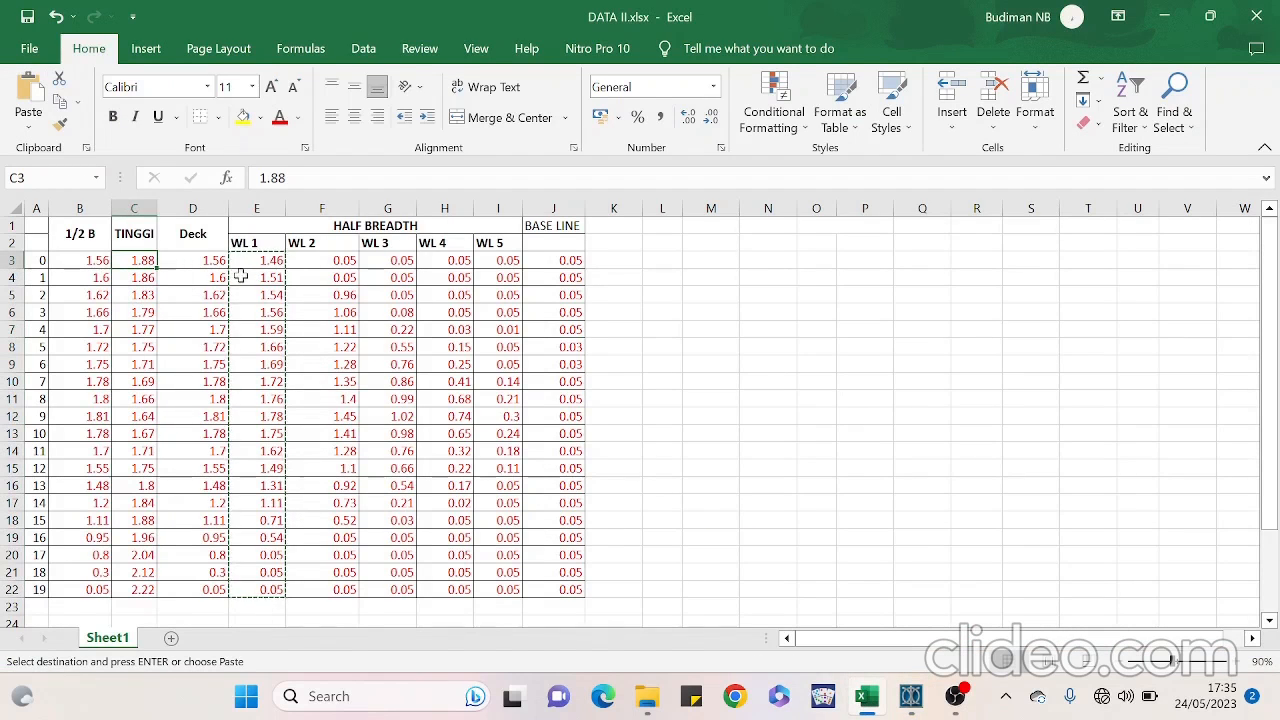
{"action": "left_click", "coordinate": [910, 696]}
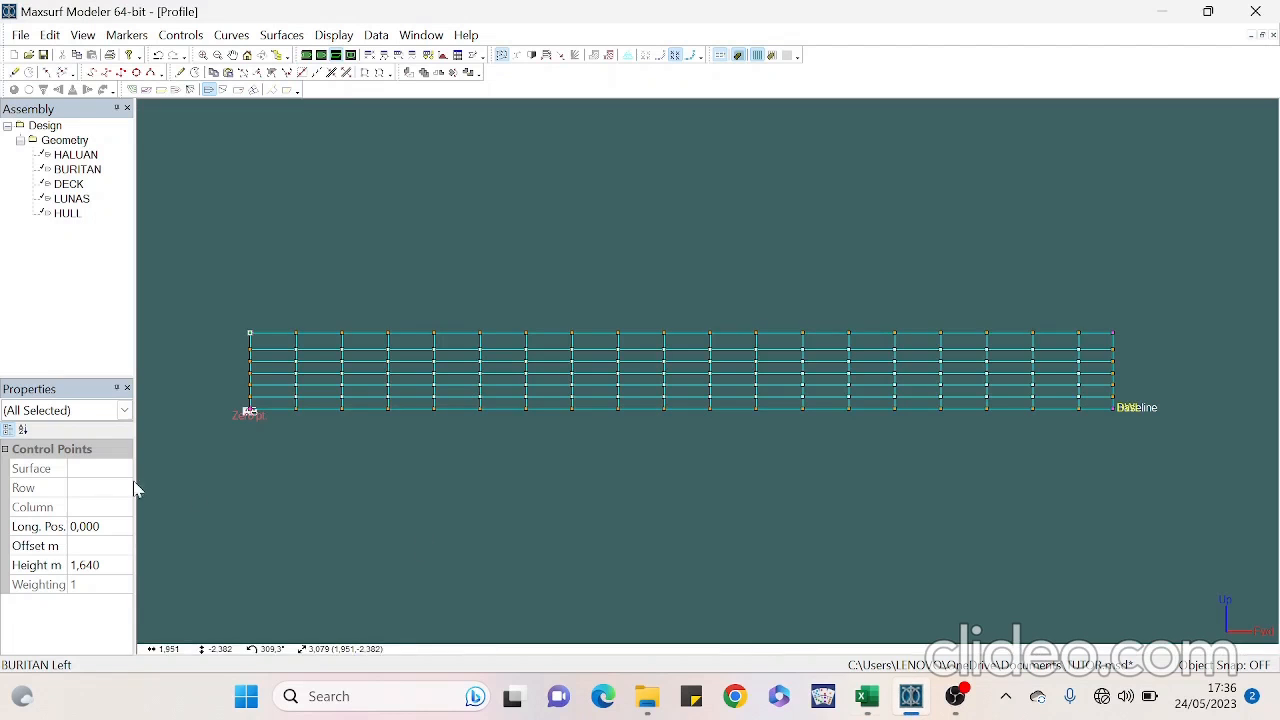
{"action": "left_click", "coordinate": [95, 566]}
{"action": "type", "text": "1,880"}
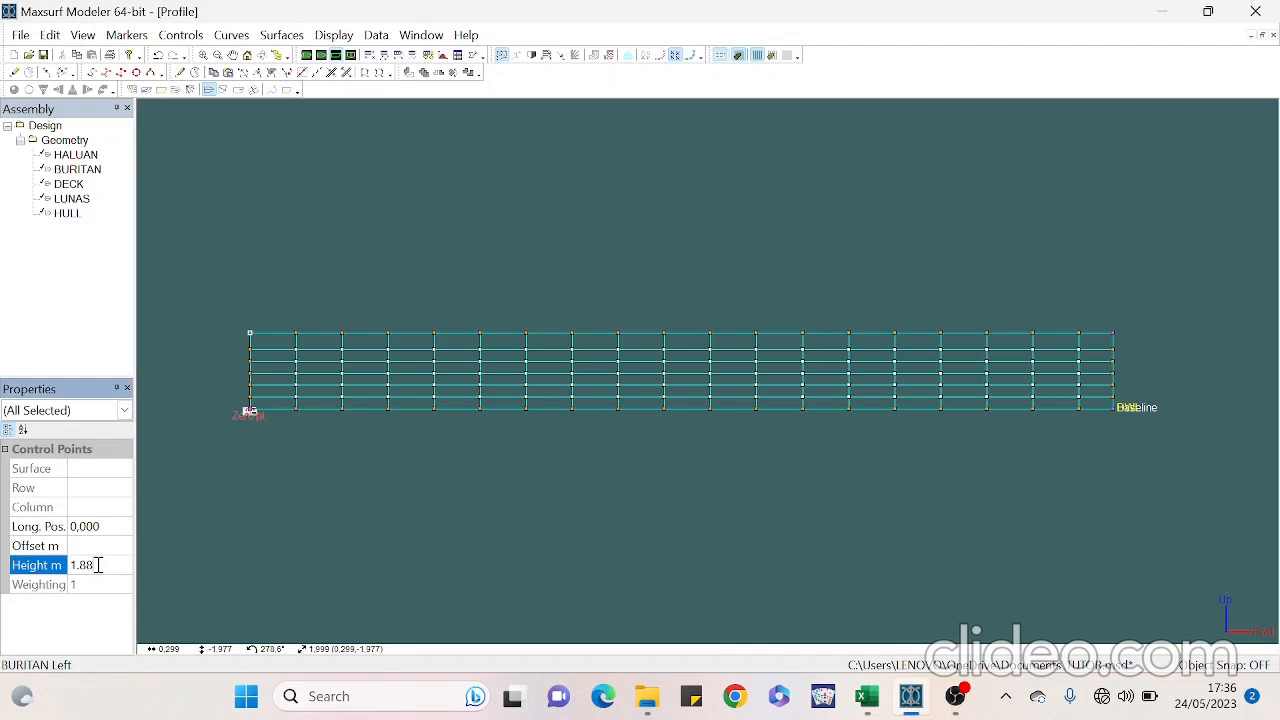
{"action": "key", "text": "Return"}
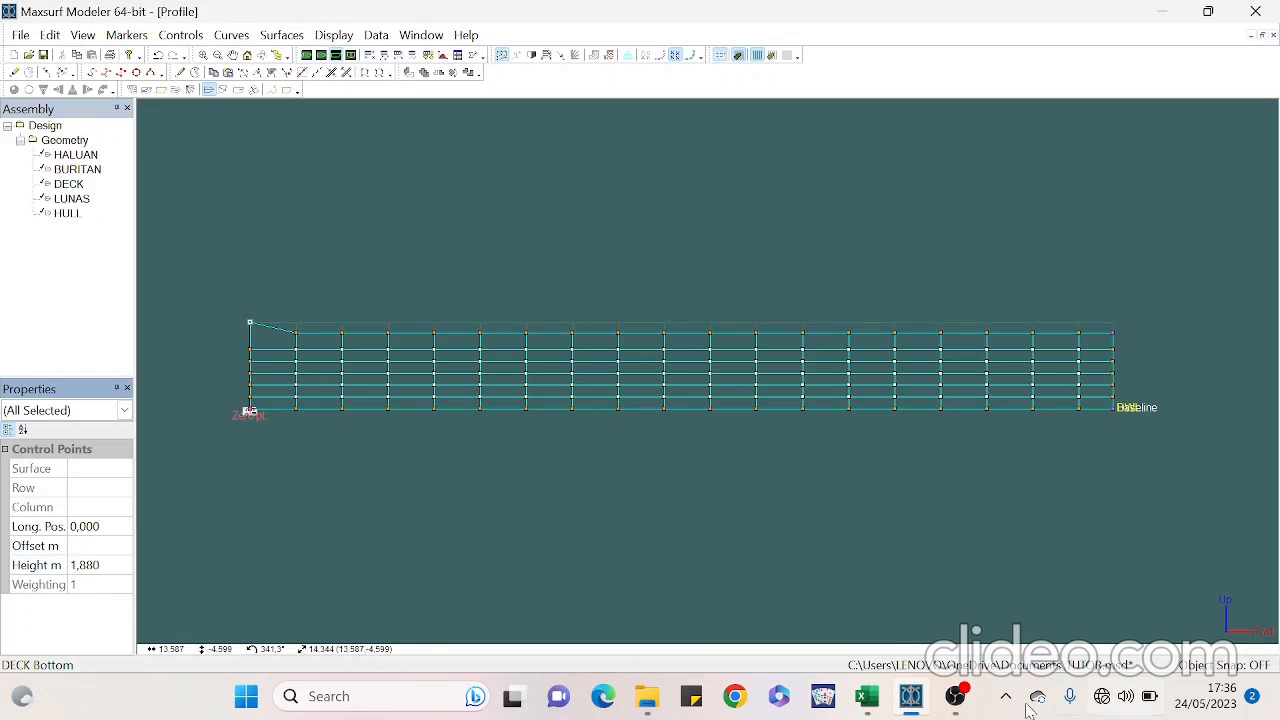
Set the height of the deck-edge control points at longitudinal position 1 to 1.86 m, matching the station 1 TINGGI value in Excel
{"action": "left_click", "coordinate": [303, 343]}
{"action": "left_click", "coordinate": [303, 343]}
{"action": "left_click", "coordinate": [866, 696]}
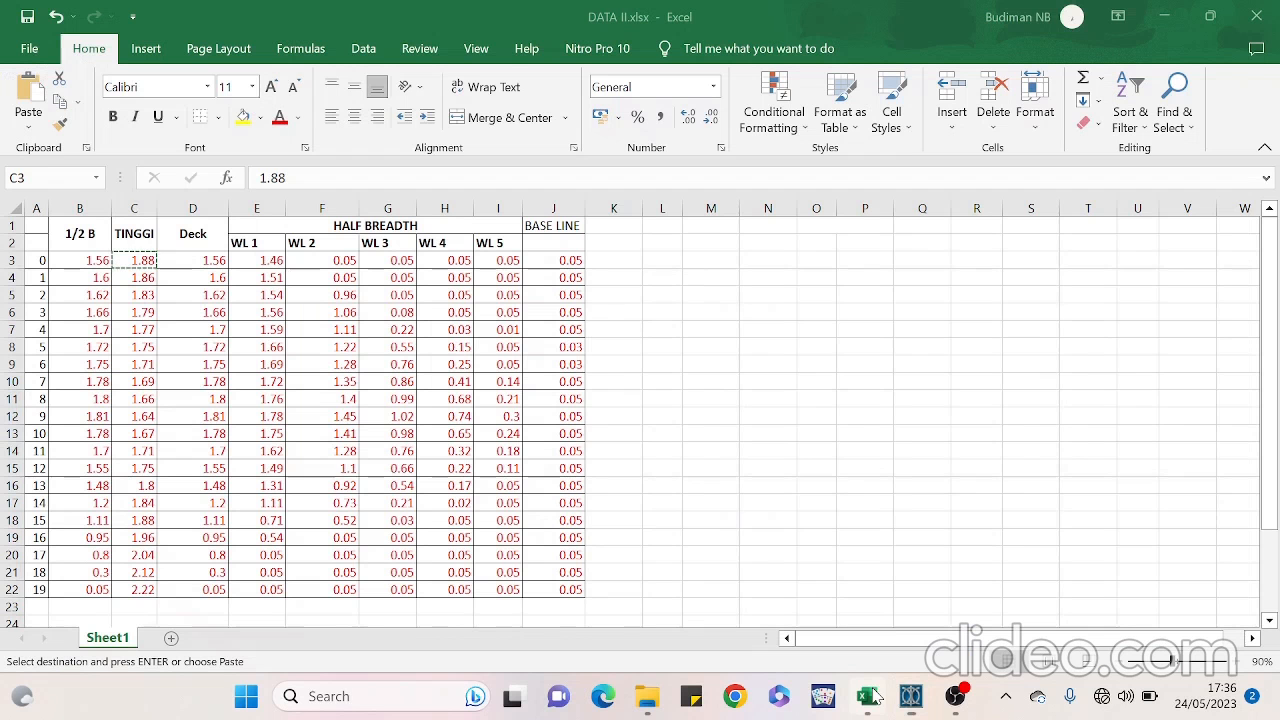
{"action": "left_click", "coordinate": [147, 279]}
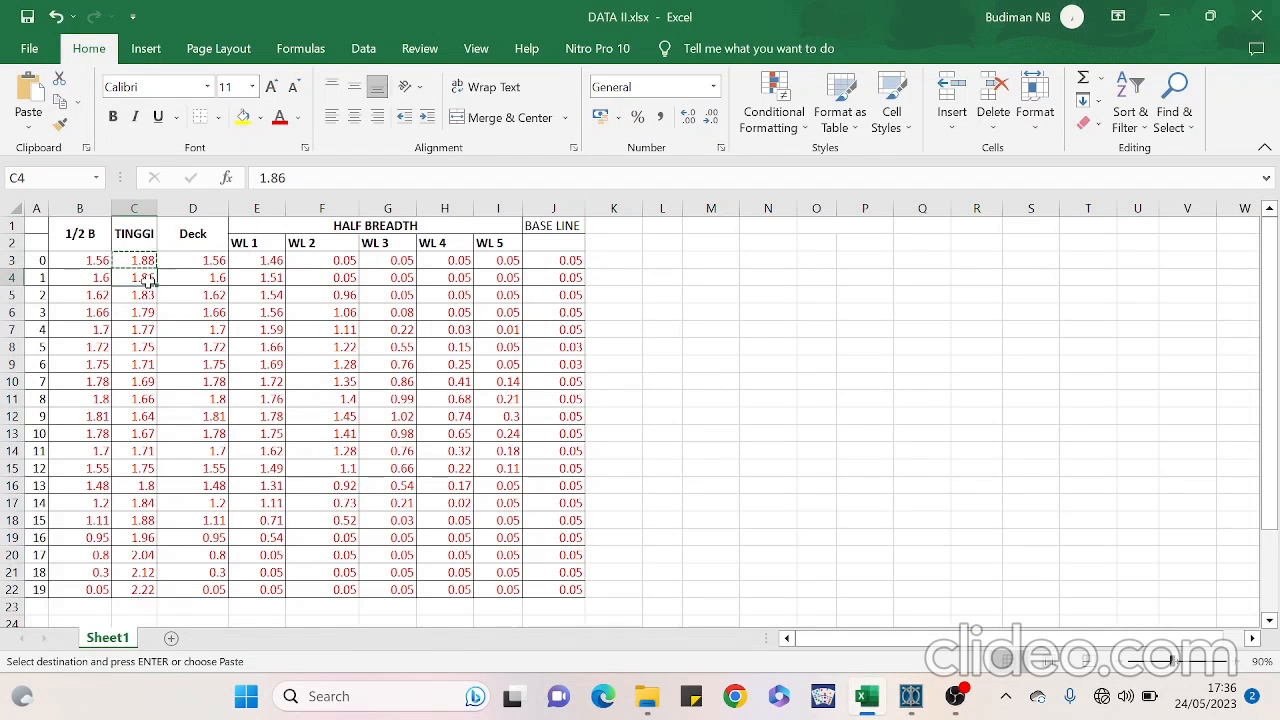
{"action": "left_click", "coordinate": [910, 696]}
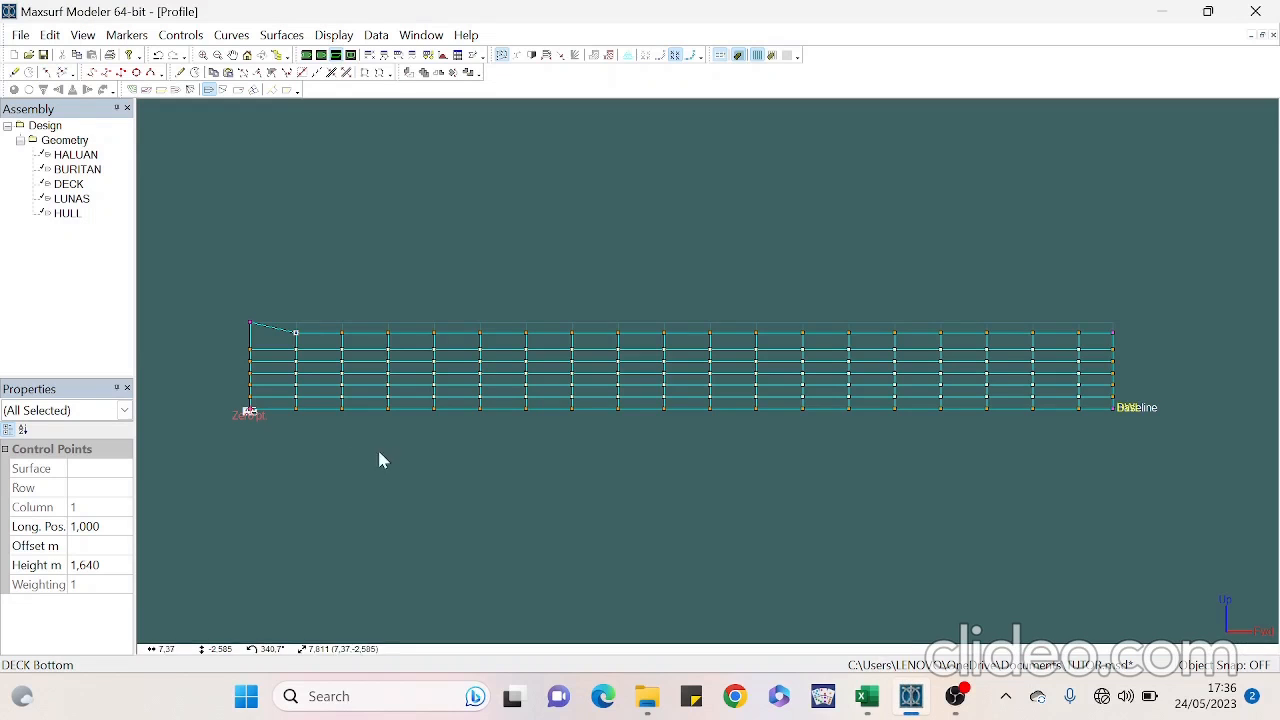
{"action": "left_click", "coordinate": [121, 565]}
{"action": "type", "text": "1.86"}
{"action": "key", "text": "Return"}
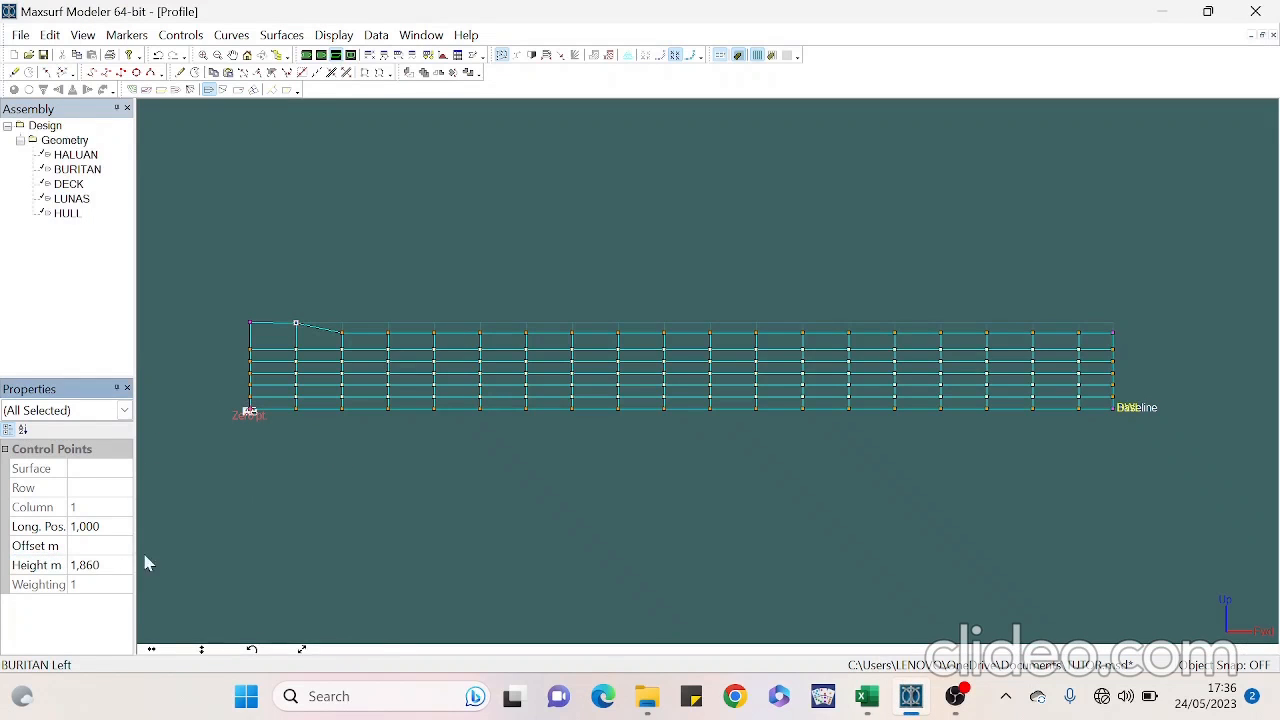
{"action": "left_click", "coordinate": [300, 466]}
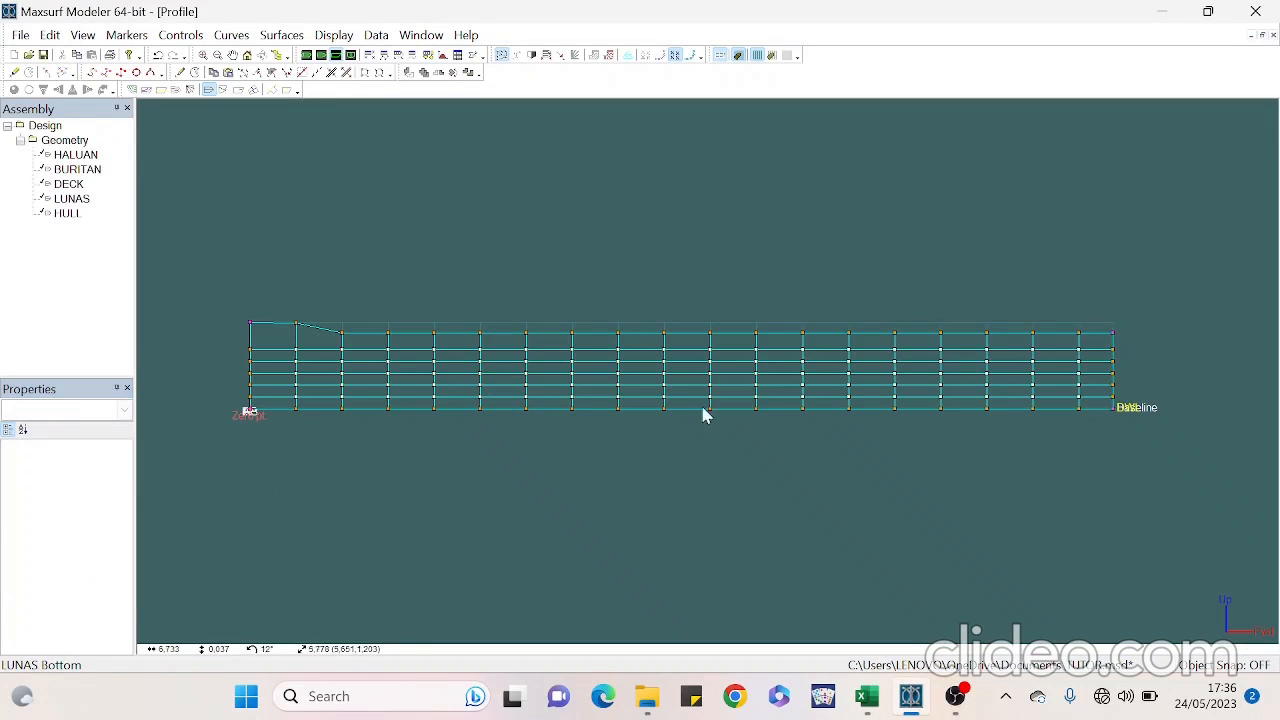
{"action": "left_click", "coordinate": [955, 696]}
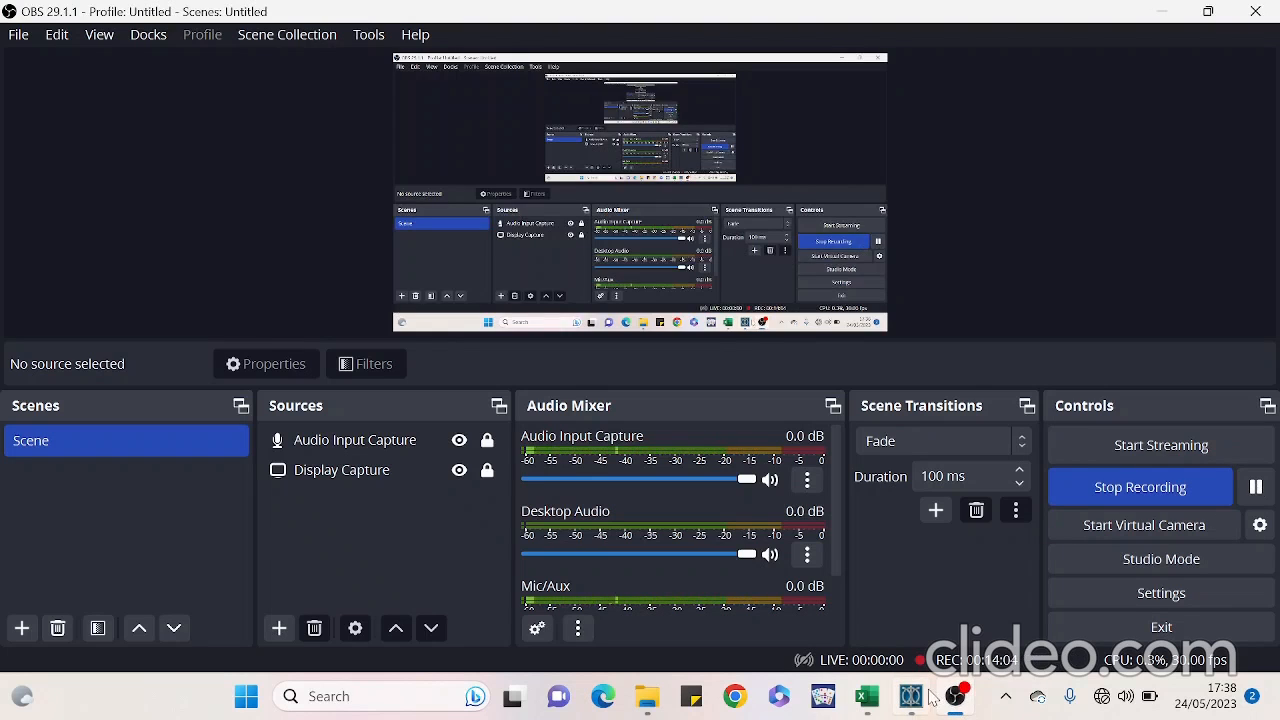
{"action": "left_click", "coordinate": [910, 696]}
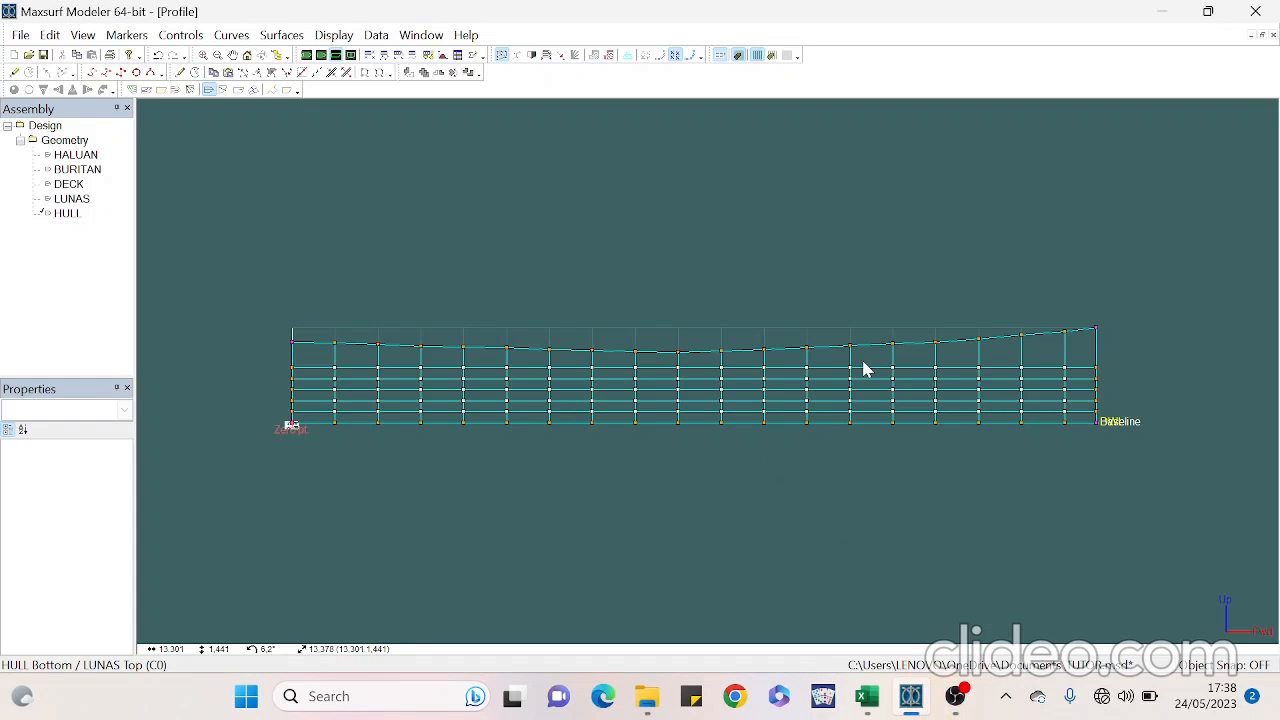
Show all surfaces in the Geometry assembly and examine the hull's side and underside in the perspective view
{"action": "right_click", "coordinate": [83, 142]}
{"action": "left_click", "coordinate": [128, 300]}
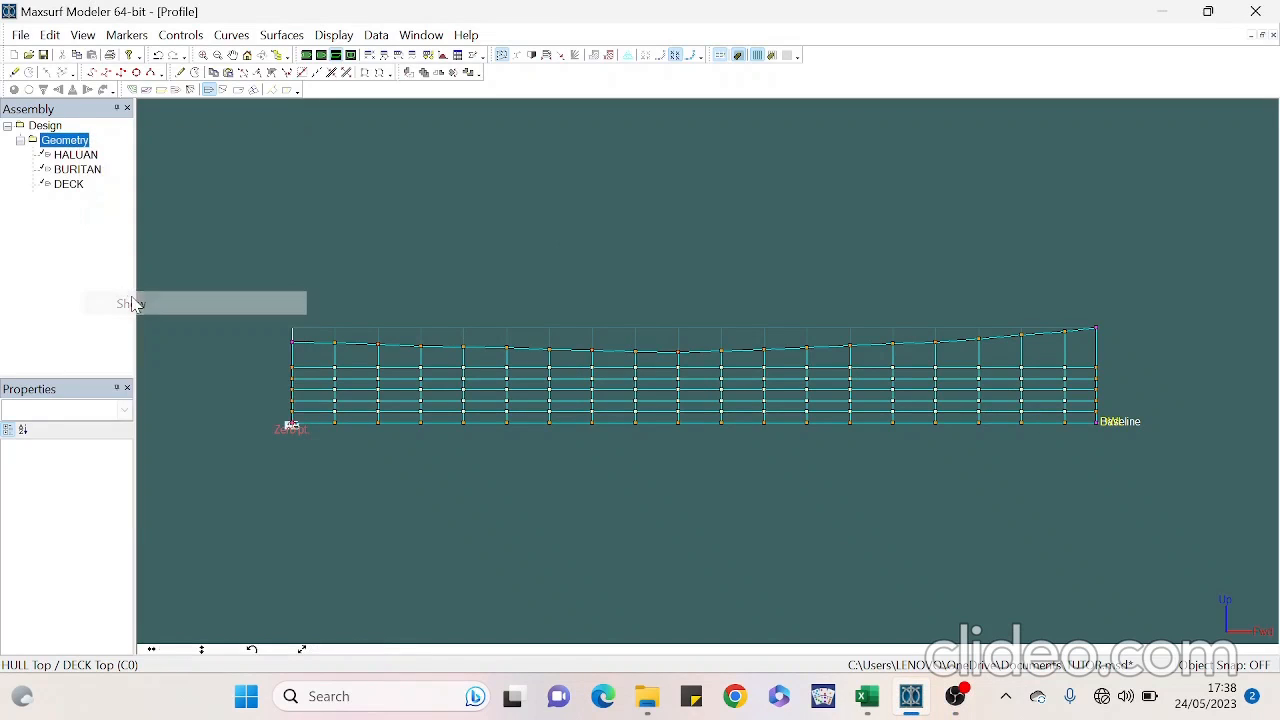
{"action": "left_click", "coordinate": [307, 54]}
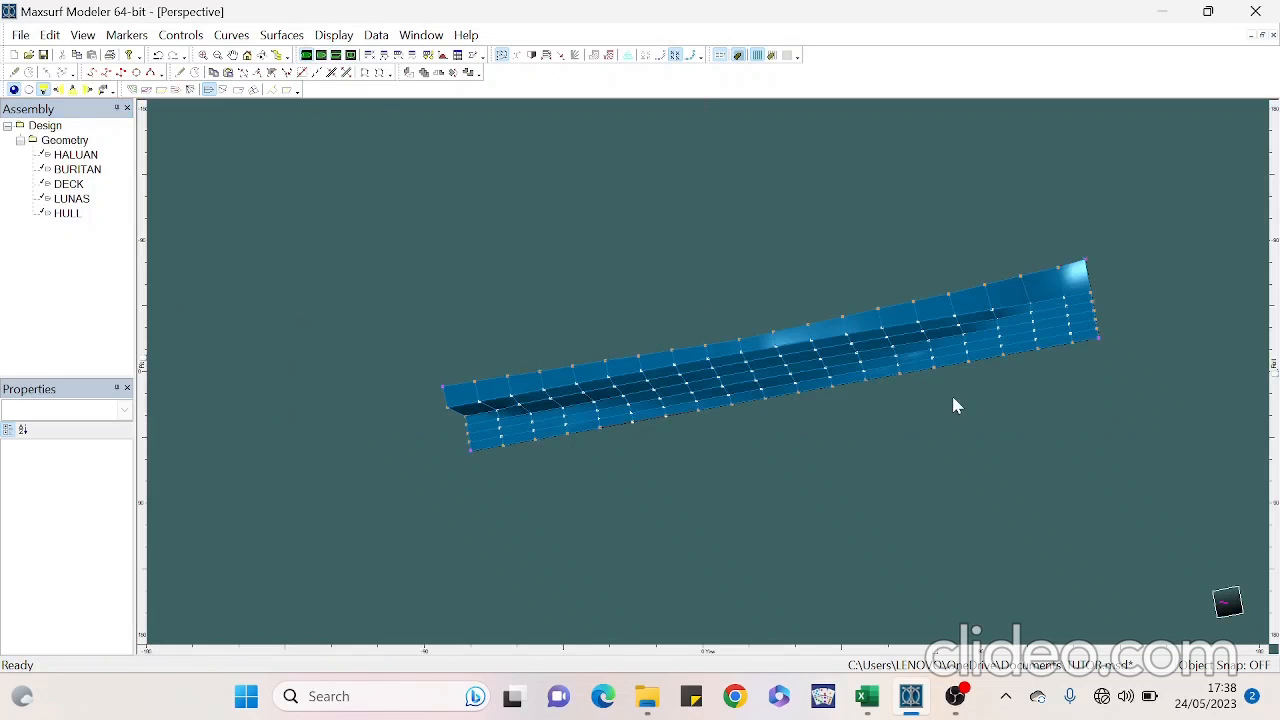
{"action": "left_click_drag", "start_coordinate": [1274, 374], "coordinate": [1273, 405]}
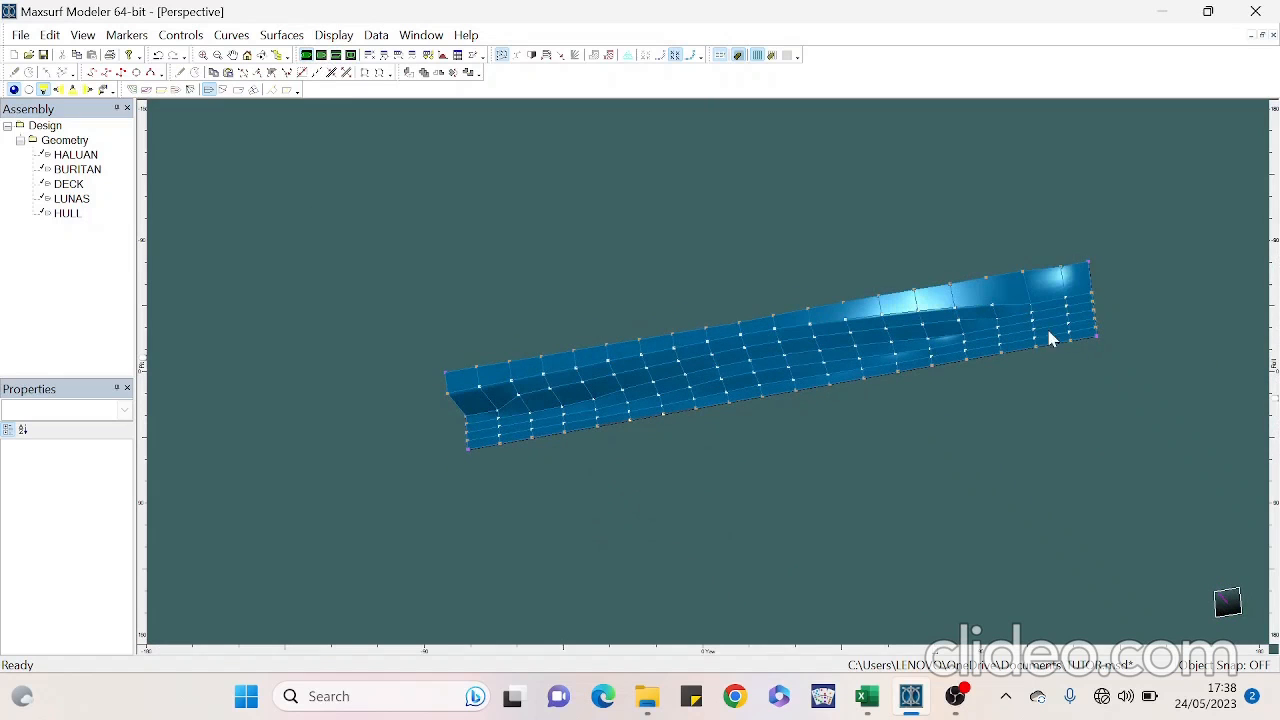
Set the HULL surface stiffness to 3 (flexible) longitudinally and 7 transversely
{"action": "double_click", "coordinate": [867, 332]}
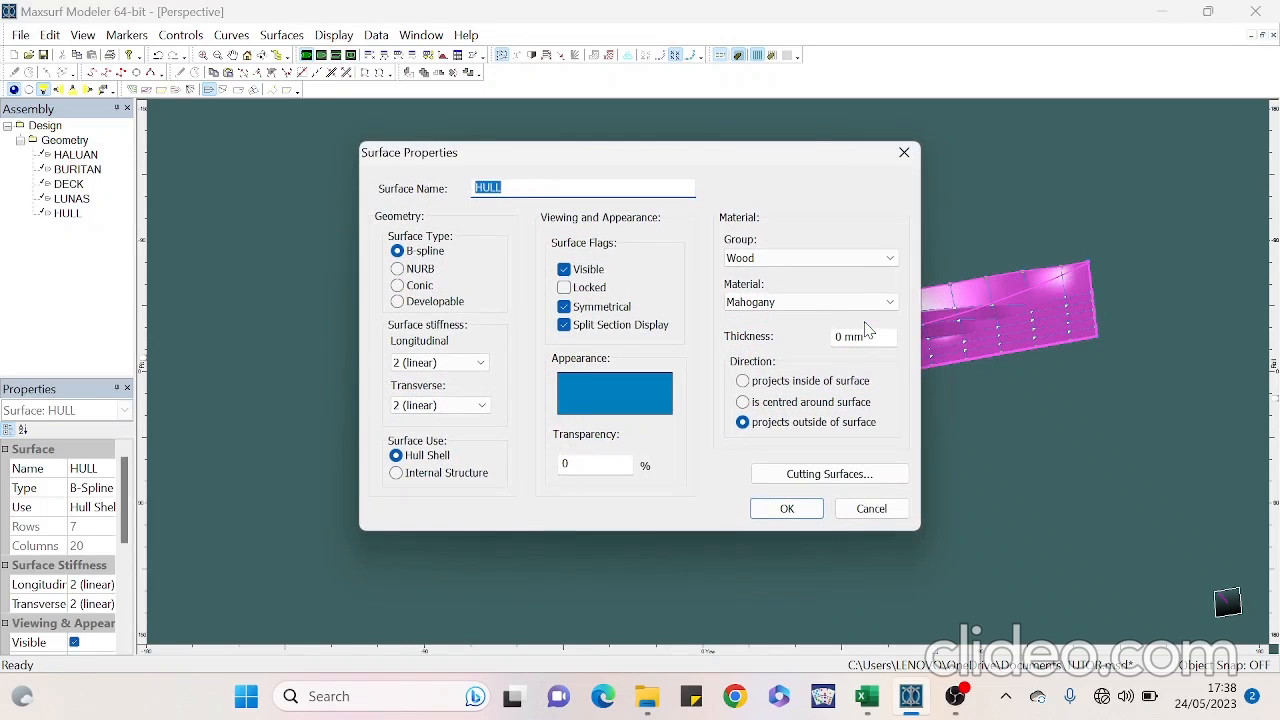
{"action": "left_click", "coordinate": [904, 152]}
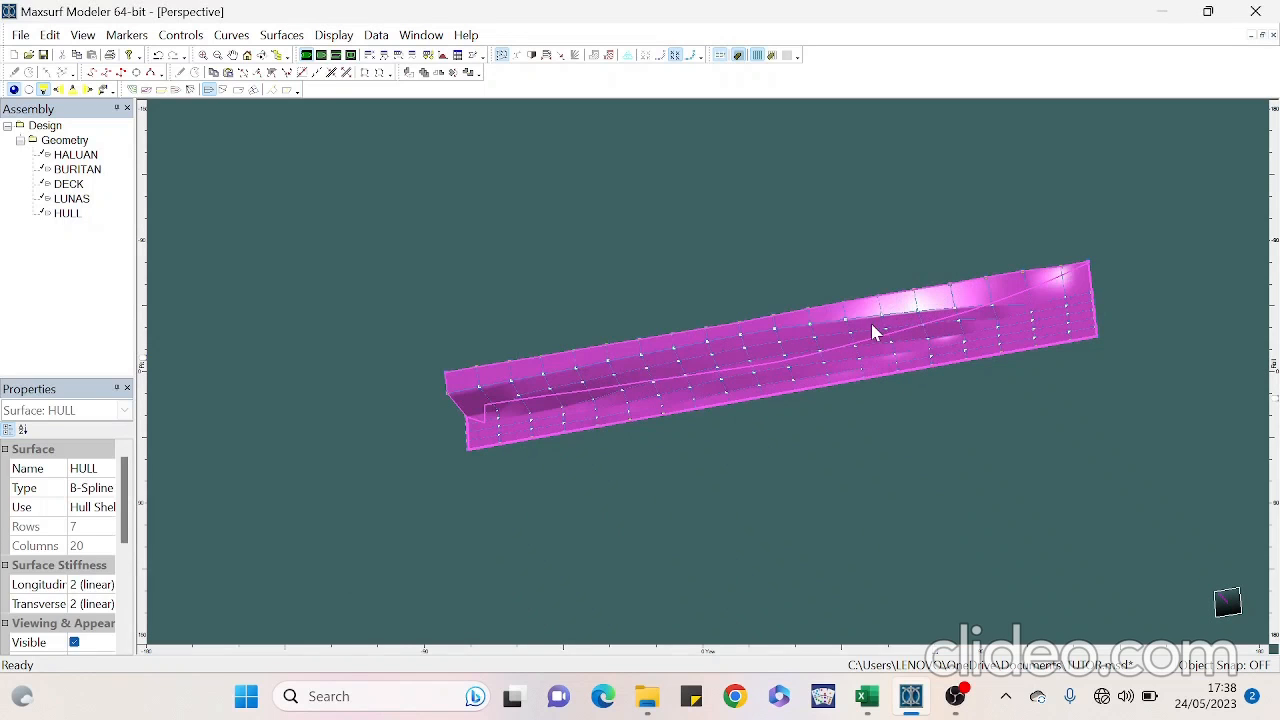
{"action": "left_click", "coordinate": [853, 258]}
{"action": "double_click", "coordinate": [857, 329]}
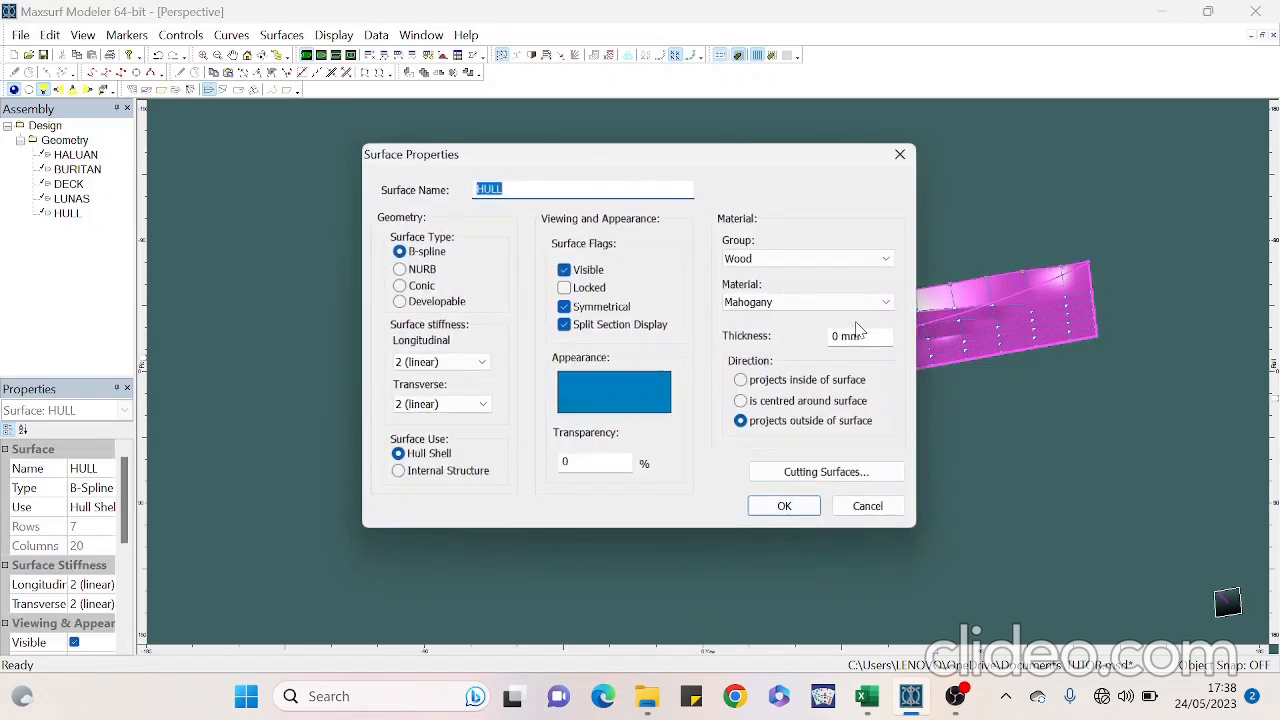
{"action": "left_click", "coordinate": [452, 366]}
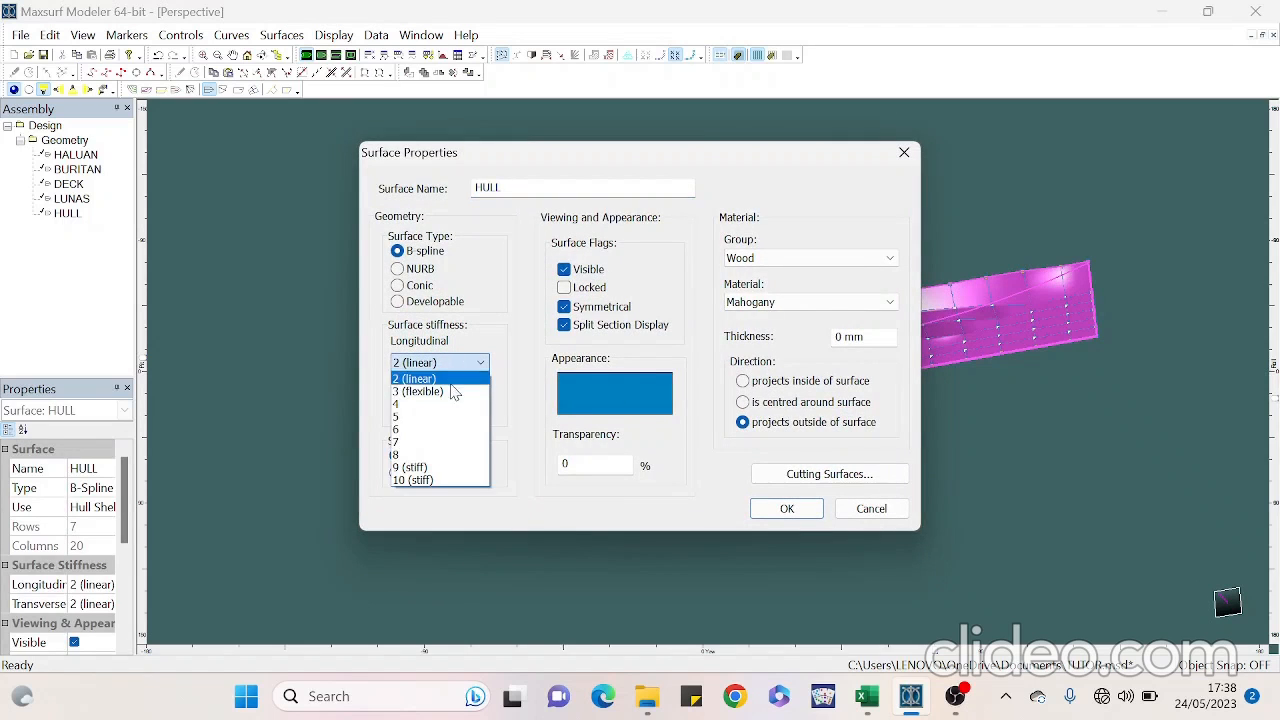
{"action": "left_click", "coordinate": [445, 395]}
{"action": "left_click", "coordinate": [450, 405]}
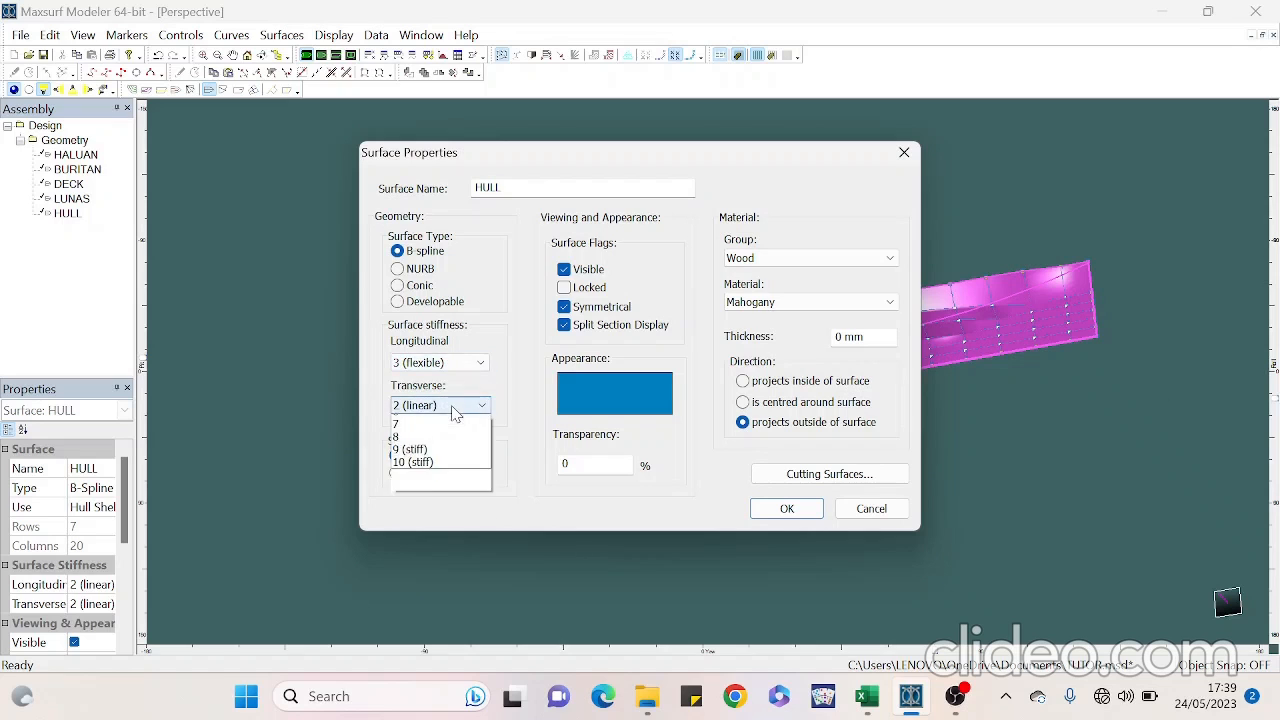
{"action": "left_click", "coordinate": [460, 485]}
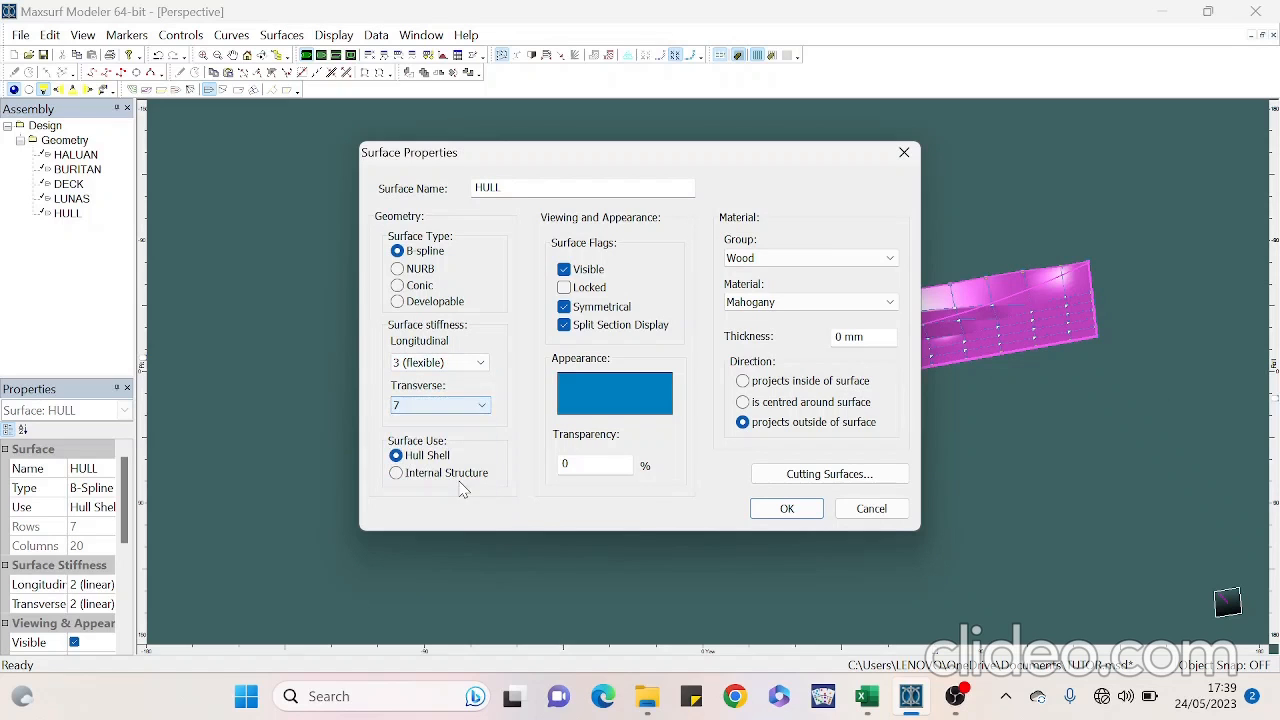
{"action": "left_click", "coordinate": [787, 509]}
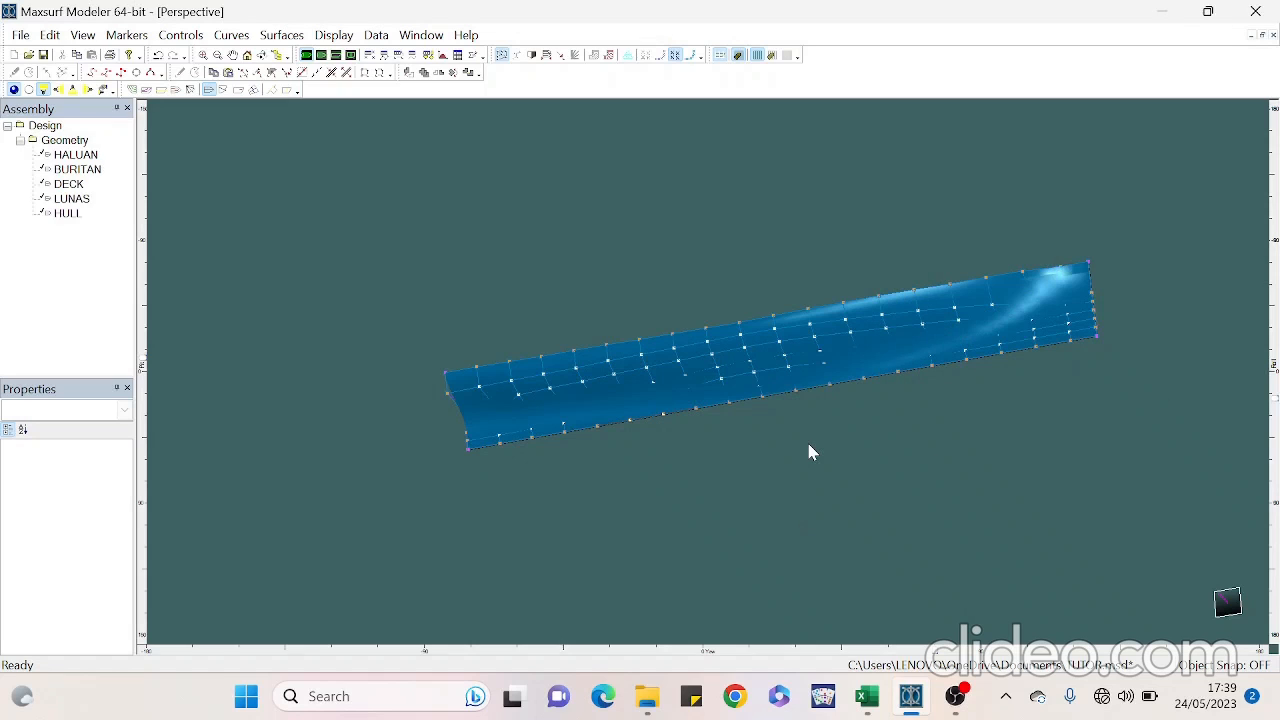
Turn off the control net display, inspect the smoothed hull in perspective, and return to the profile view
{"action": "left_click", "coordinate": [502, 55]}
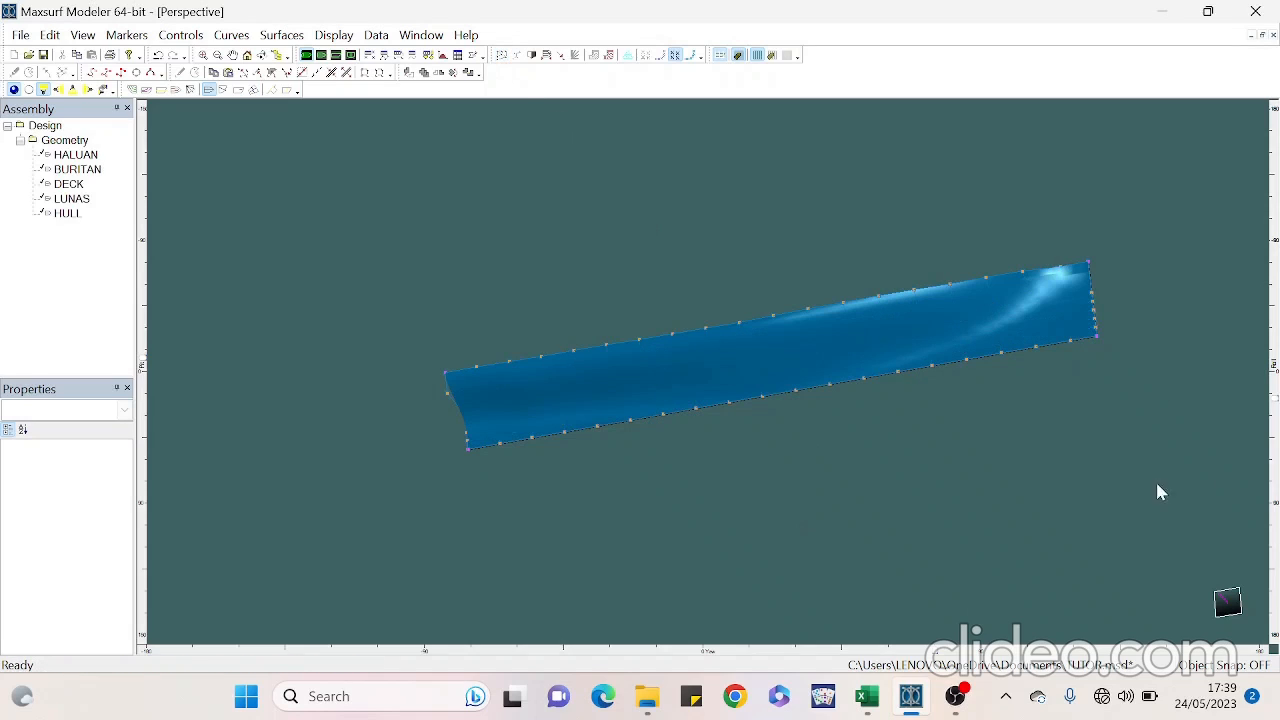
{"action": "left_click_drag", "start_coordinate": [1275, 410], "coordinate": [1265, 367]}
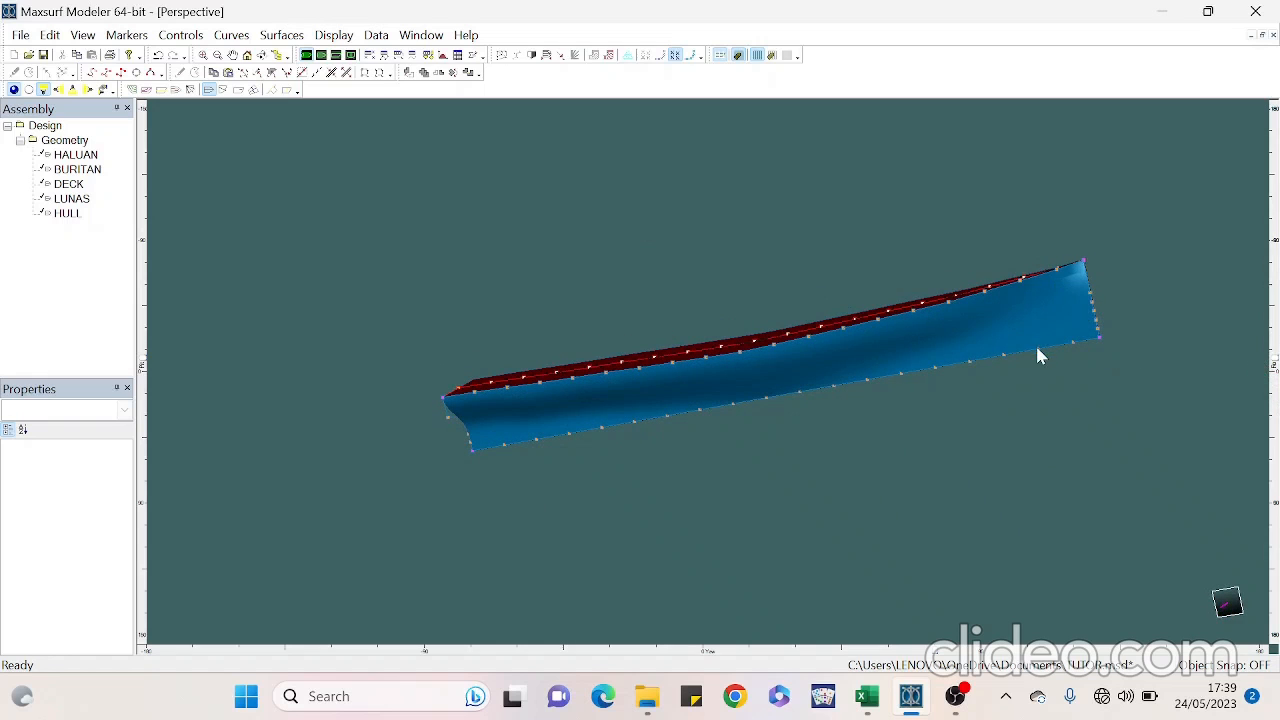
{"action": "left_click", "coordinate": [336, 54]}
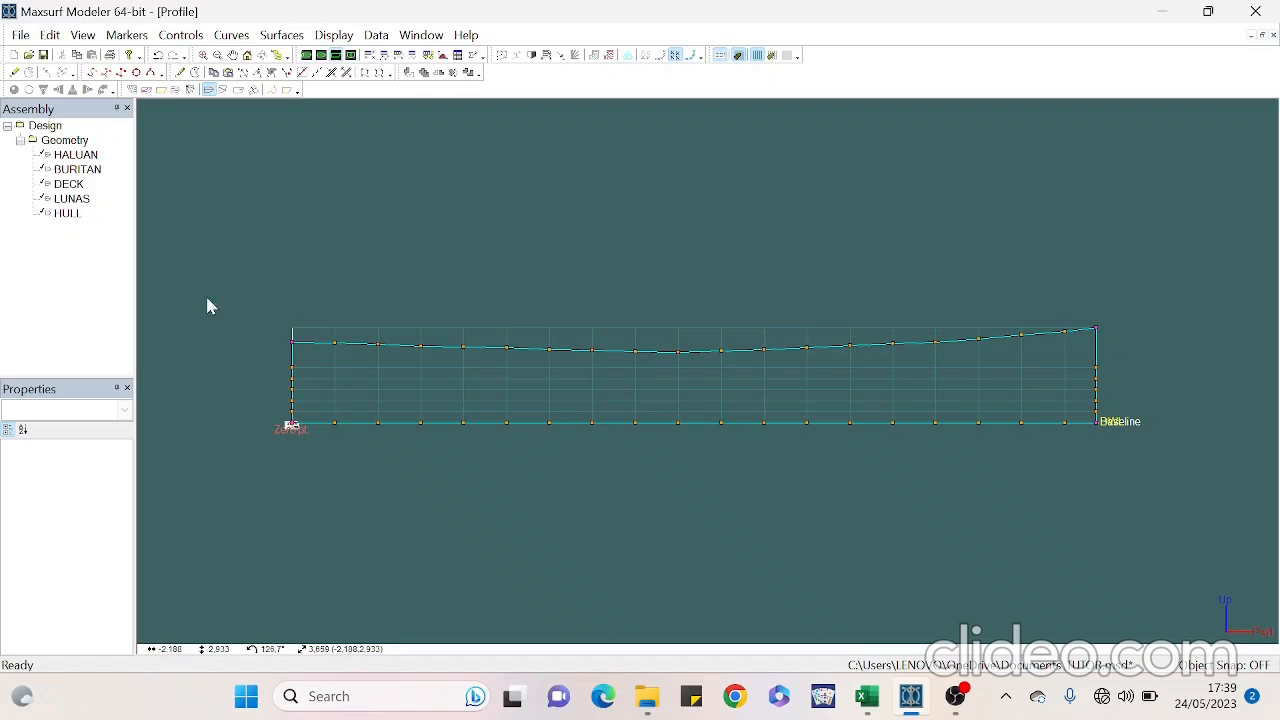
{"action": "right_click", "coordinate": [83, 143]}
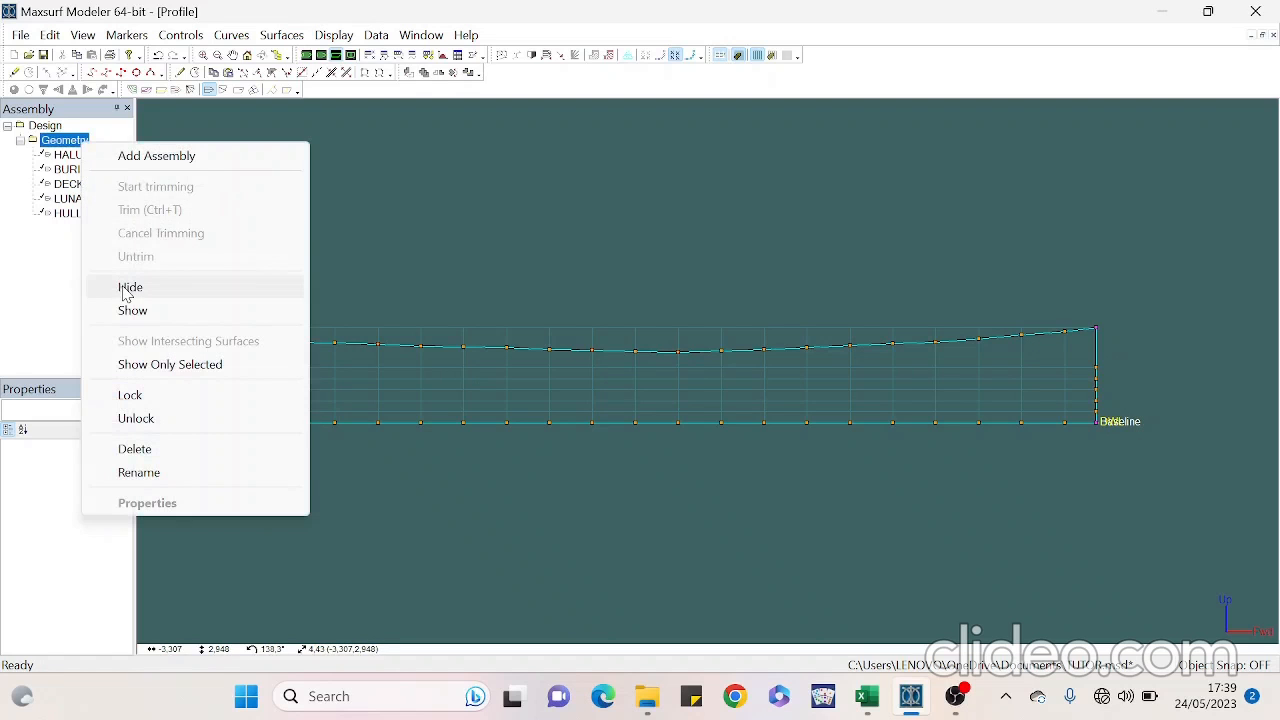
{"action": "left_click", "coordinate": [371, 231]}
{"action": "left_click", "coordinate": [282, 35]}
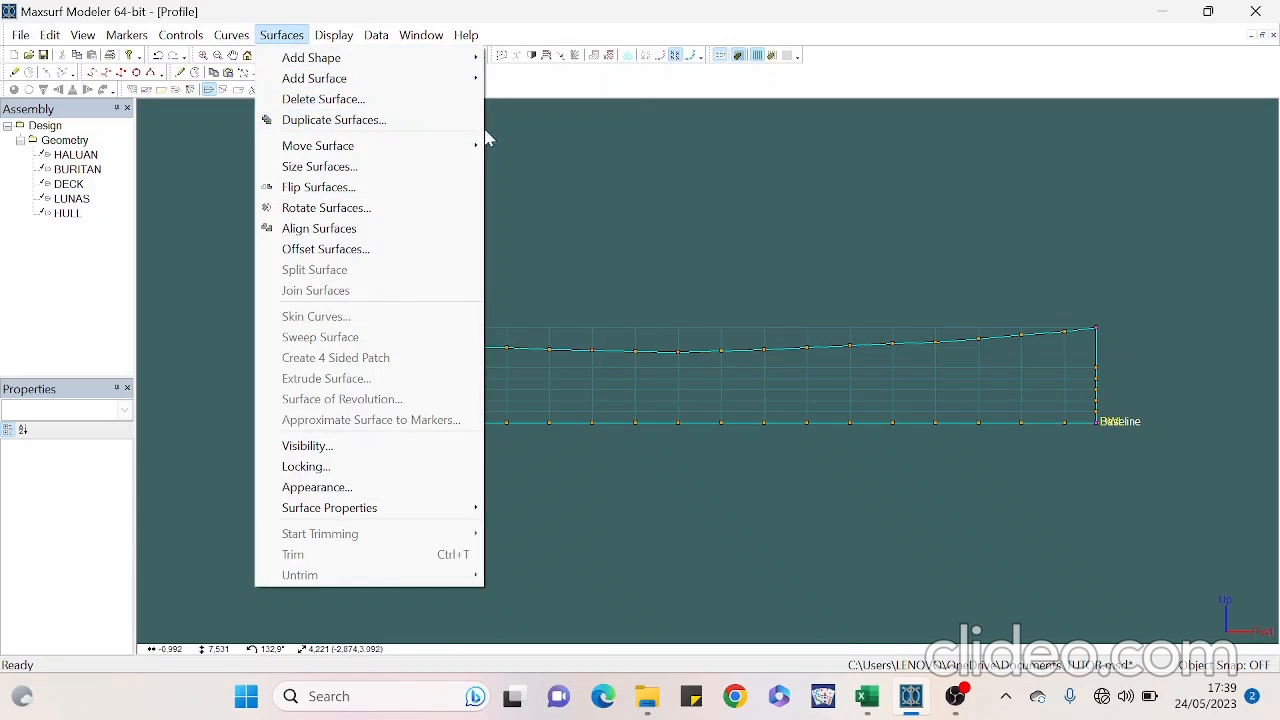
{"action": "mouse_move", "coordinate": [412, 86]}
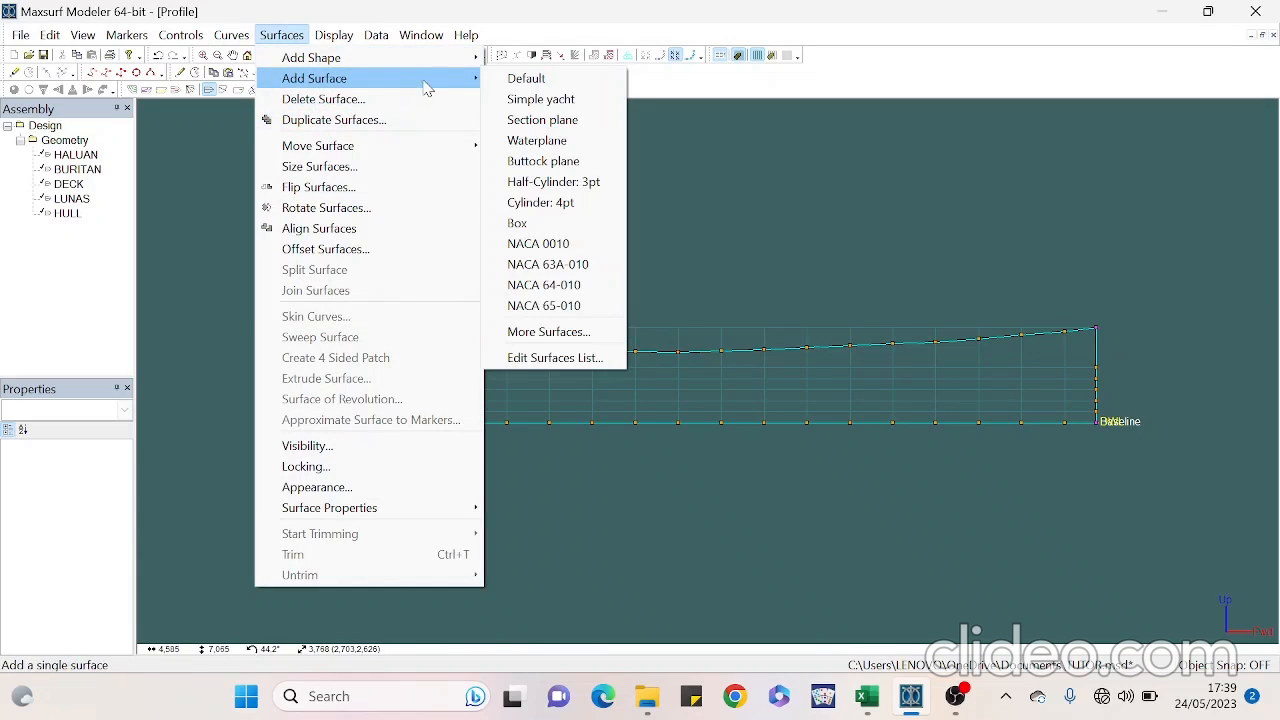
{"action": "left_click", "coordinate": [515, 78]}
{"action": "key", "text": "ctrl+z"}
Add a Section plane surface to the design
{"action": "left_click", "coordinate": [326, 39]}
{"action": "left_click", "coordinate": [287, 39]}
{"action": "left_click", "coordinate": [284, 36]}
{"action": "mouse_move", "coordinate": [300, 78]}
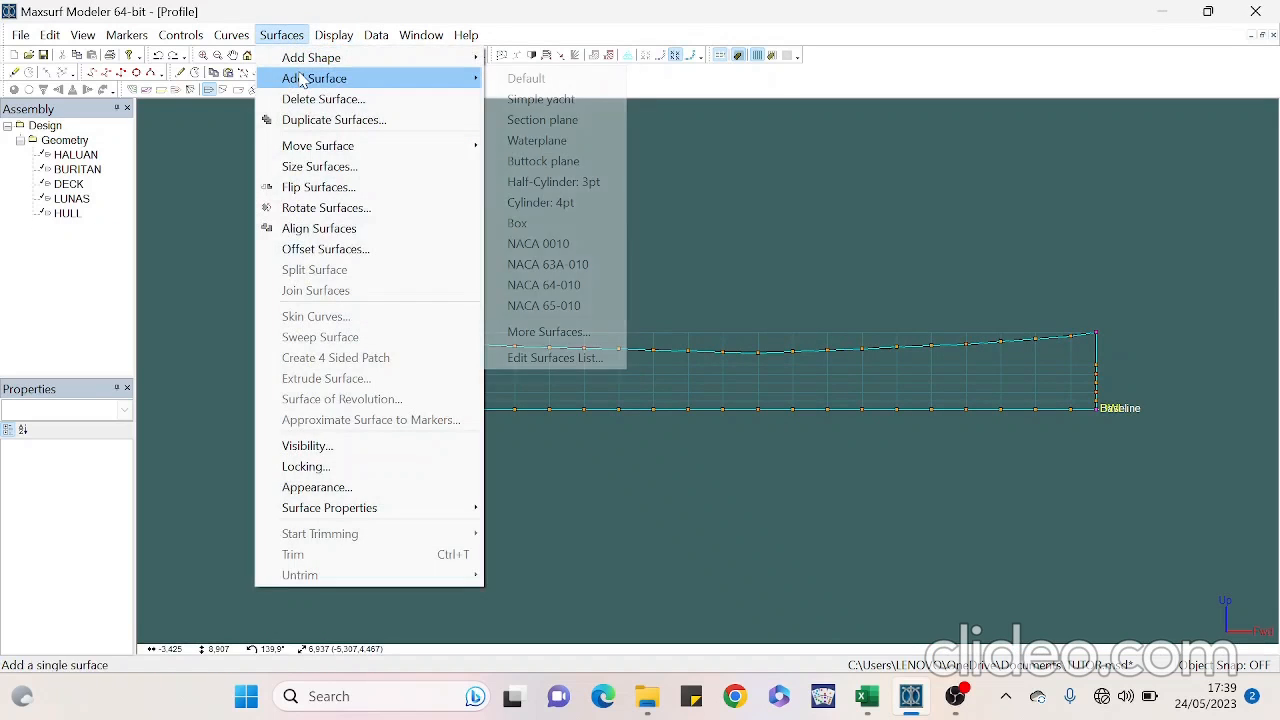
{"action": "left_click", "coordinate": [523, 124]}
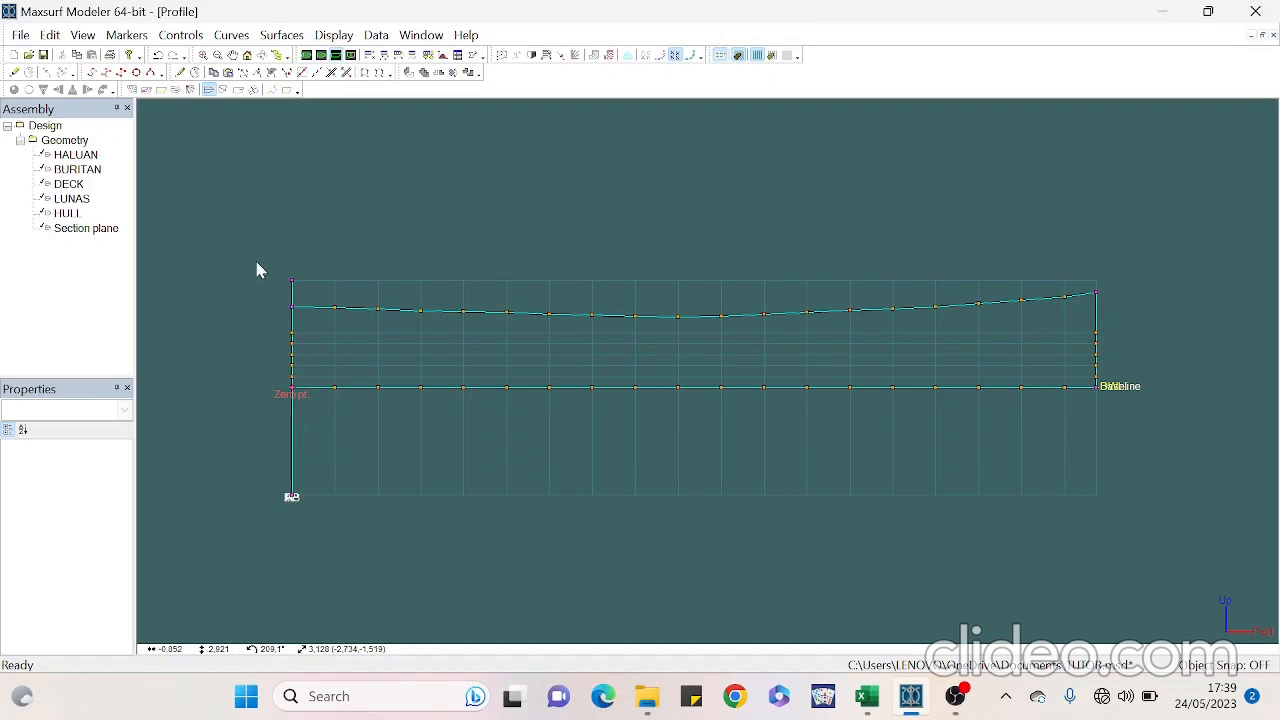
Add a Waterplane surface to the design
{"action": "left_click", "coordinate": [281, 35]}
{"action": "mouse_move", "coordinate": [335, 80]}
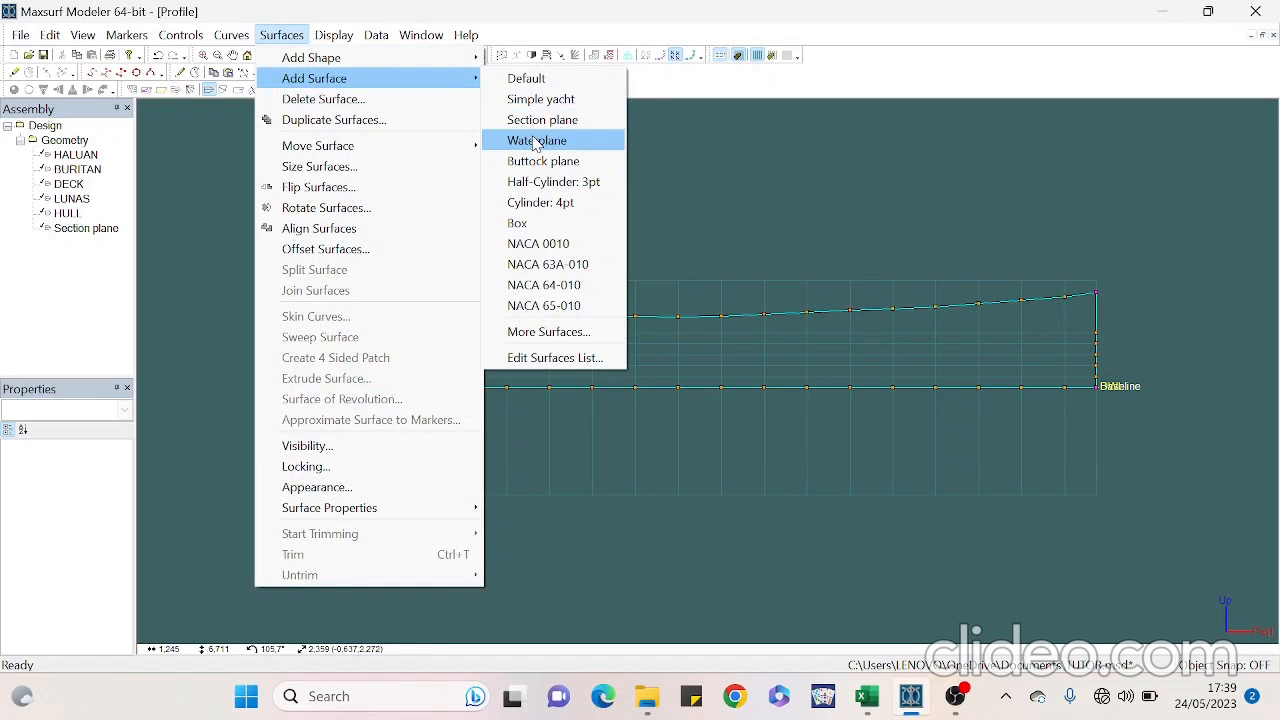
{"action": "left_click", "coordinate": [535, 141]}
{"action": "scroll", "coordinate": [483, 437], "scroll_direction": "up", "scroll_amount": 1}
{"action": "scroll", "coordinate": [221, 310], "scroll_direction": "up", "scroll_amount": 1}
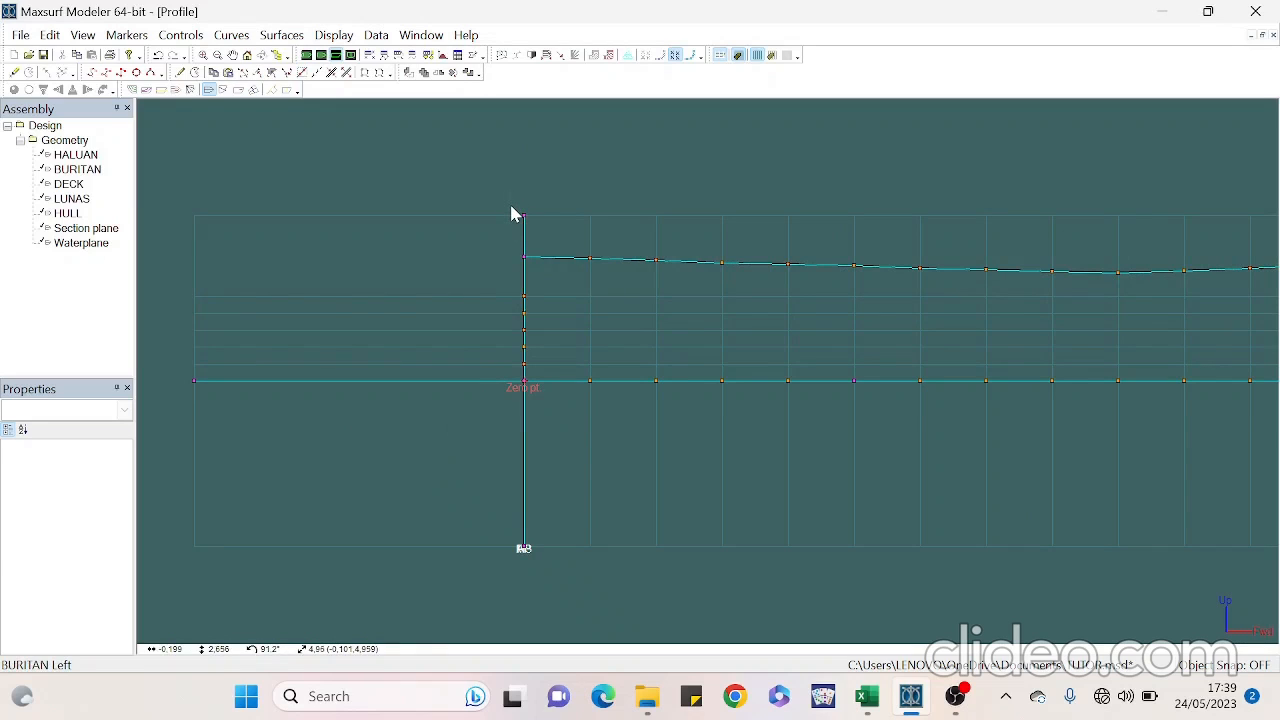
Move both ends of the section plane forward to a longitudinal position of about 2.07 m, keeping it vertical
{"action": "left_click_drag", "start_coordinate": [515, 207], "coordinate": [546, 228]}
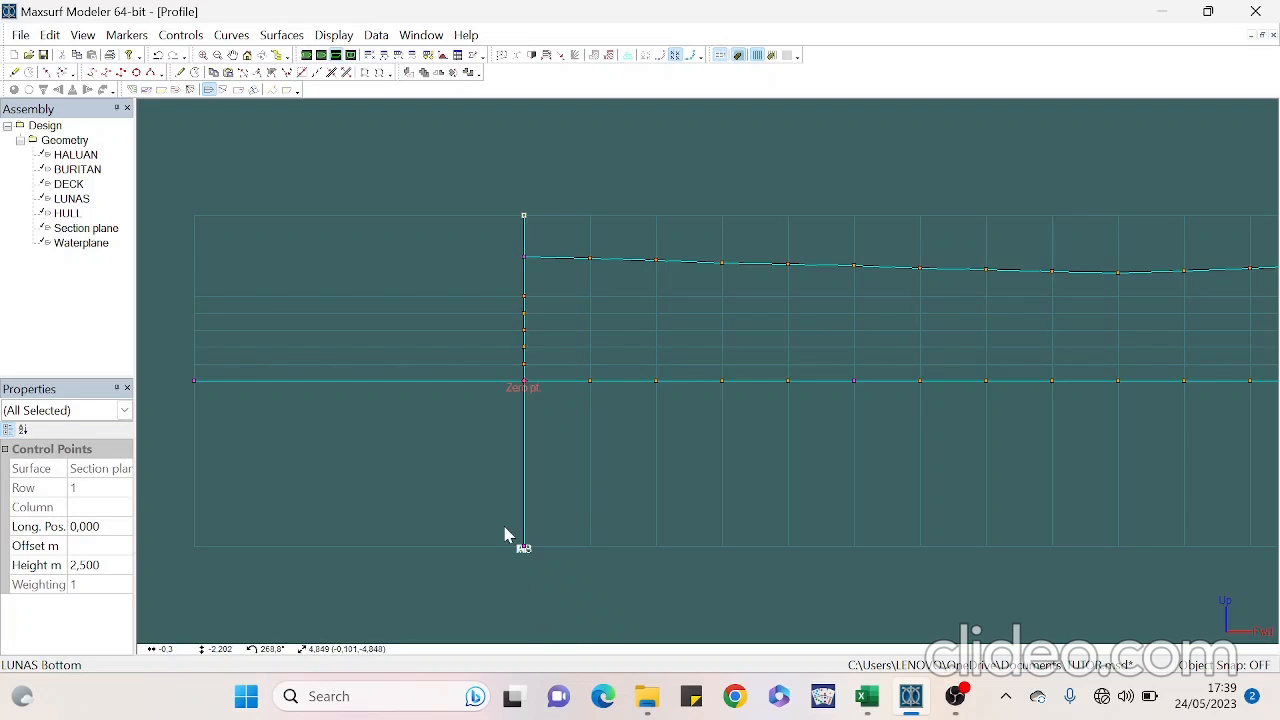
{"action": "left_click_drag", "start_coordinate": [523, 549], "coordinate": [661, 563]}
{"action": "left_click", "coordinate": [614, 579]}
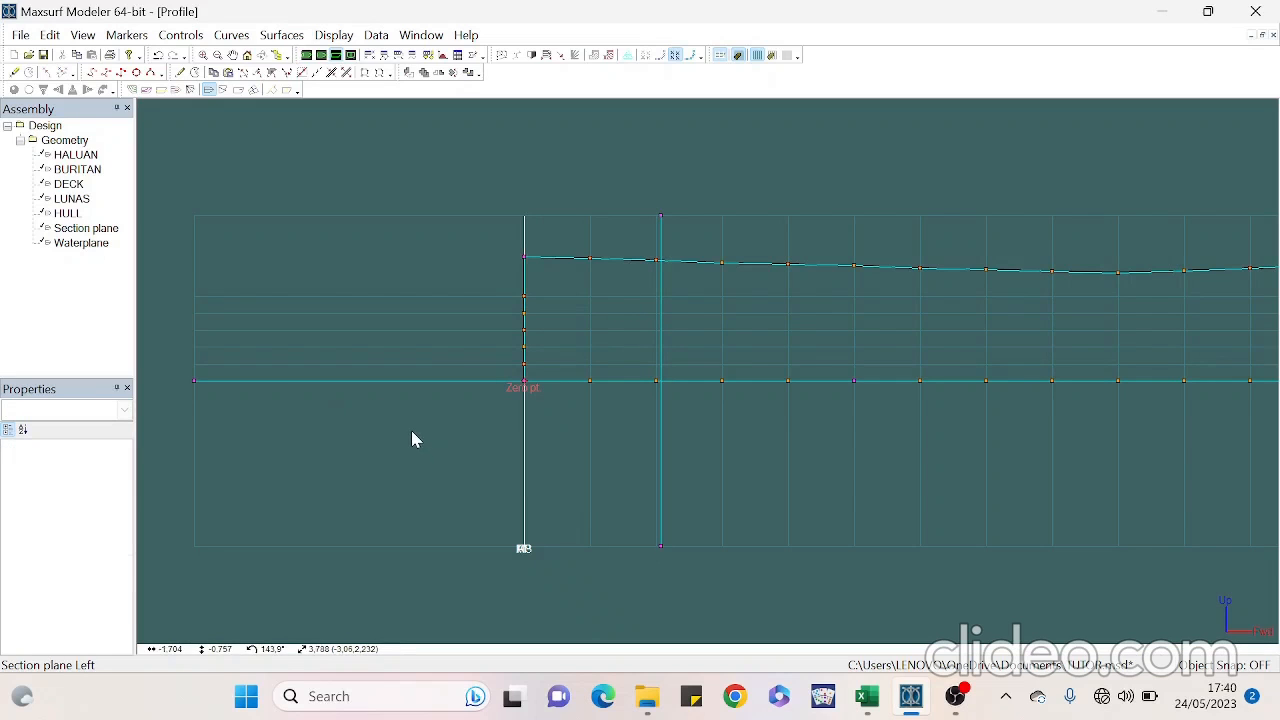
Hide all surfaces in the Geometry assembly, leaving only the Section plane and Waterplane shown
{"action": "right_click", "coordinate": [64, 140]}
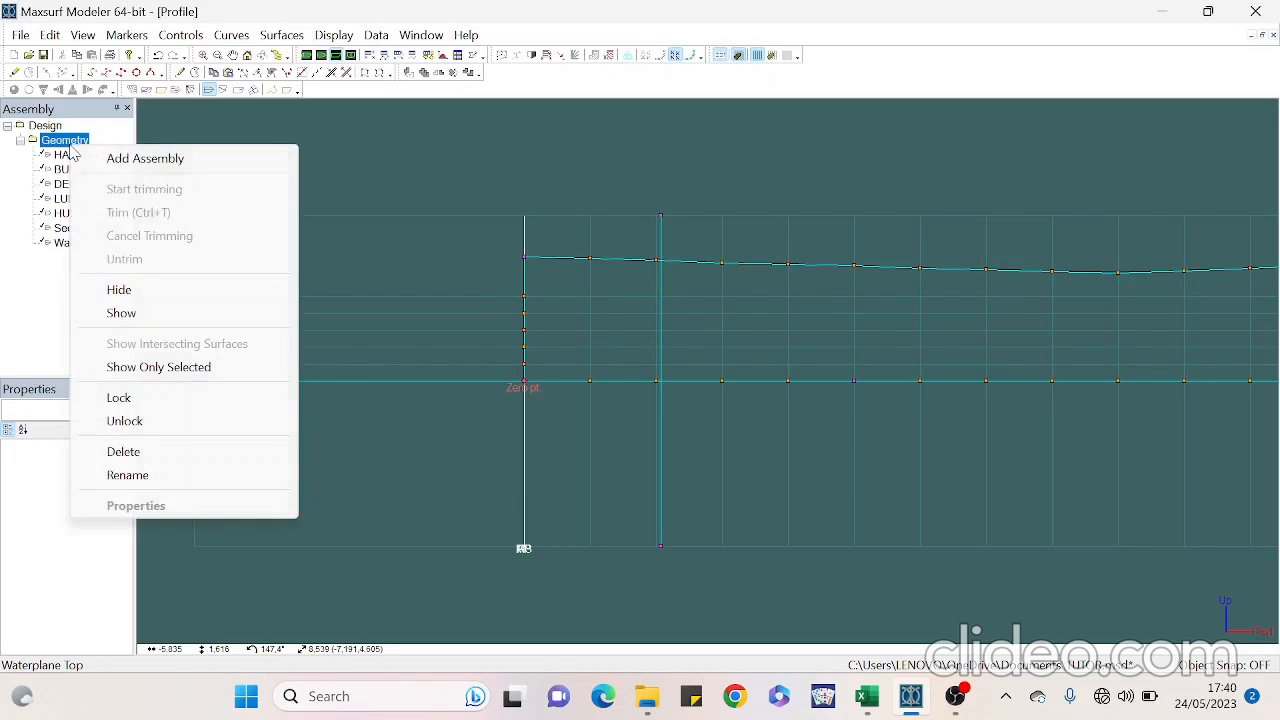
{"action": "left_click", "coordinate": [145, 291]}
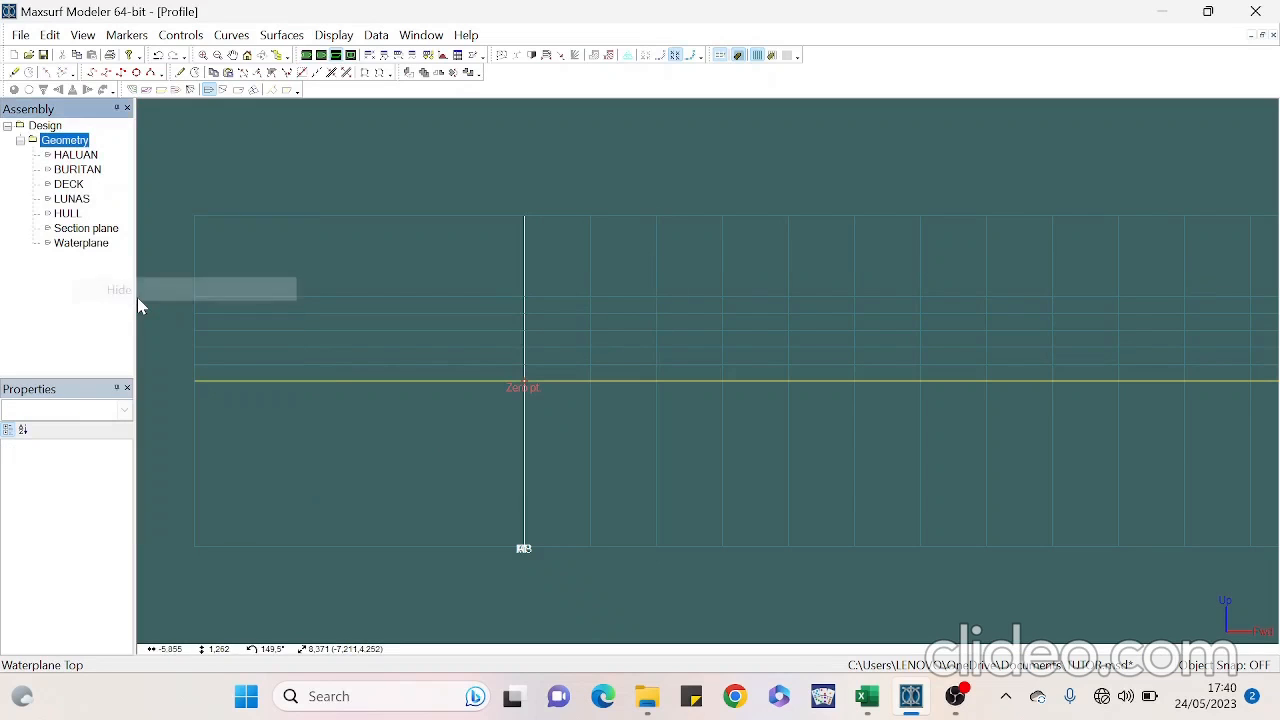
{"action": "right_click", "coordinate": [64, 229]}
{"action": "left_click", "coordinate": [143, 396]}
{"action": "right_click", "coordinate": [93, 243]}
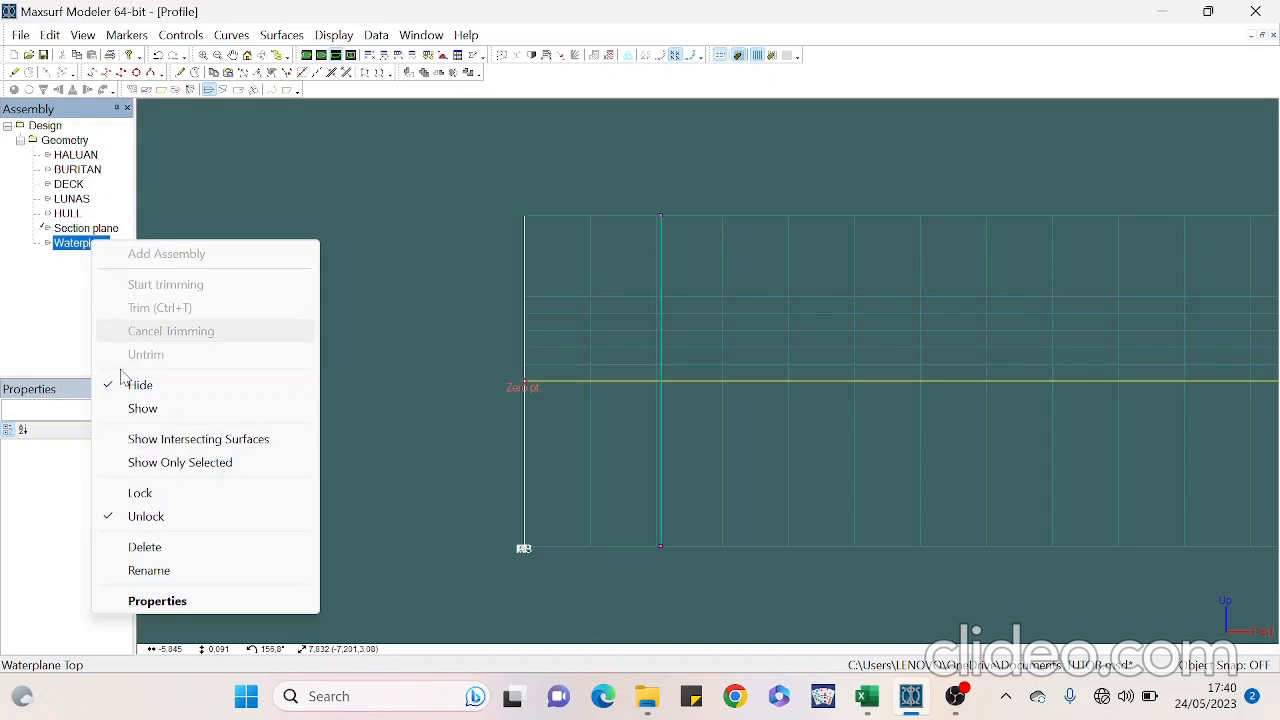
{"action": "left_click", "coordinate": [146, 410]}
{"action": "left_click", "coordinate": [411, 439]}
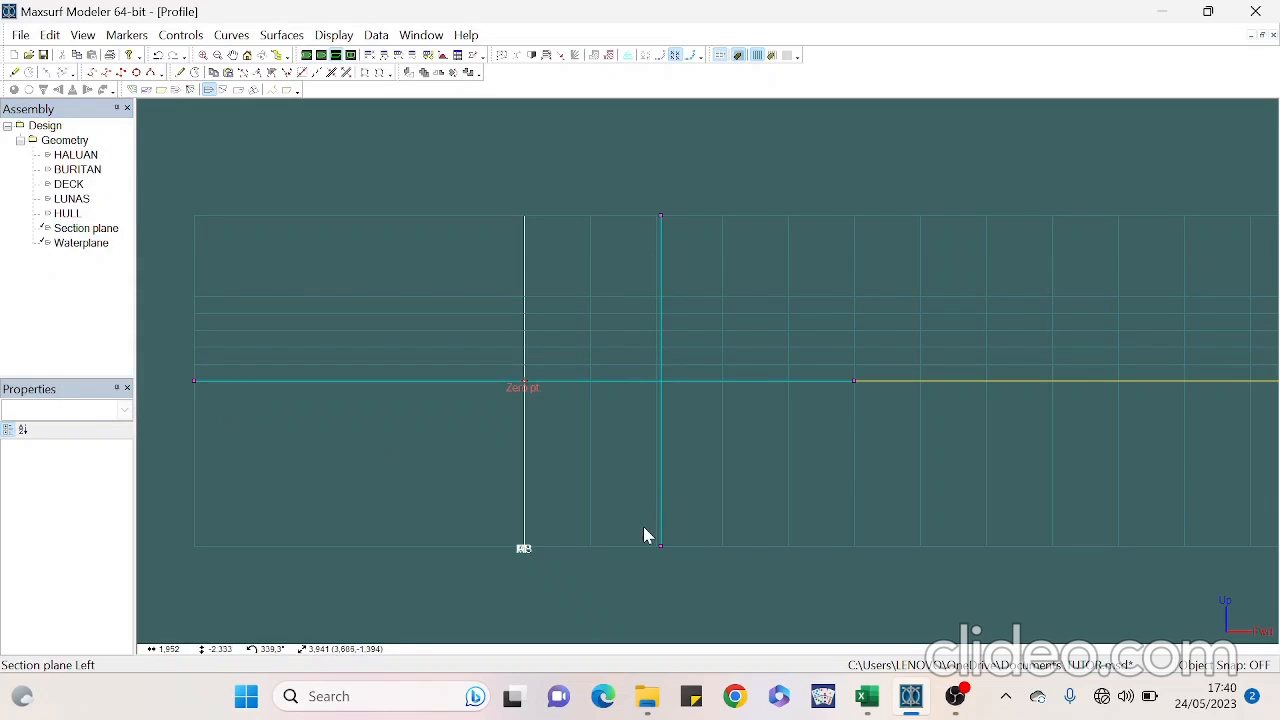
Set the height of the Section plane's lower control point to -1.3 m
{"action": "left_click_drag", "start_coordinate": [689, 562], "coordinate": [690, 562]}
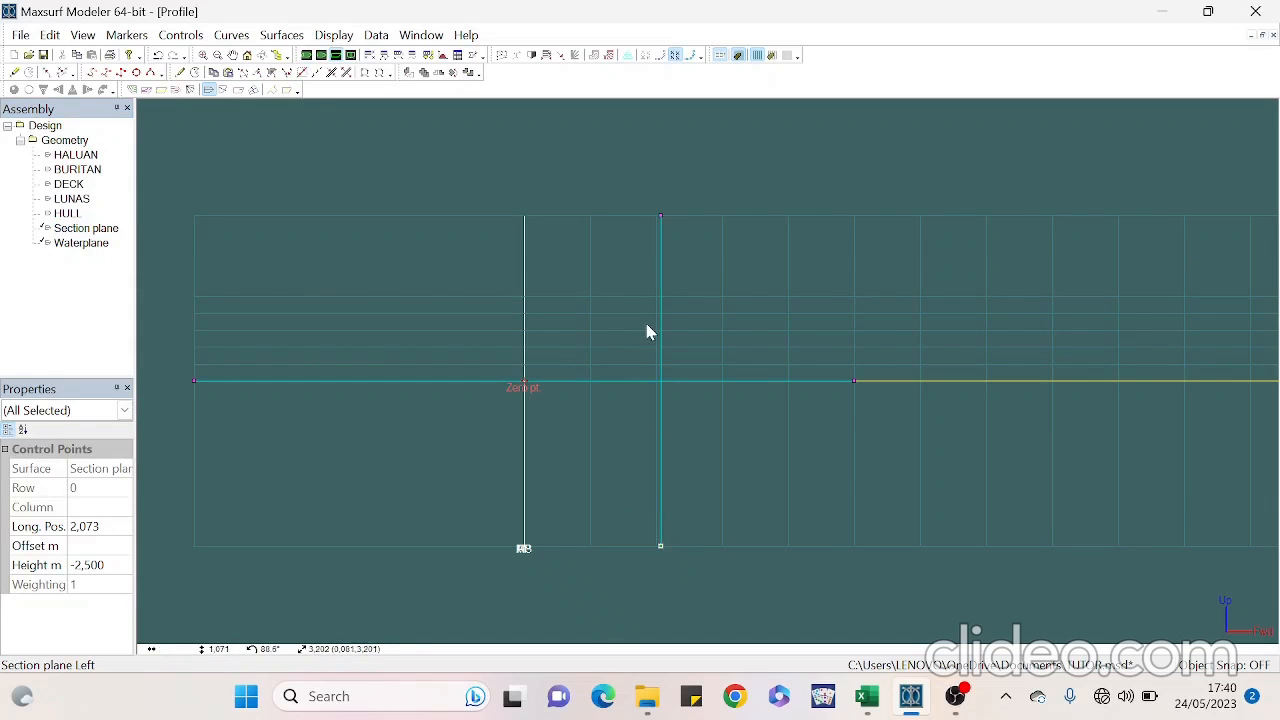
{"action": "left_click", "coordinate": [609, 528]}
{"action": "left_click_drag", "start_coordinate": [634, 514], "coordinate": [672, 555]}
{"action": "left_click", "coordinate": [111, 566]}
{"action": "type", "text": "-1"}
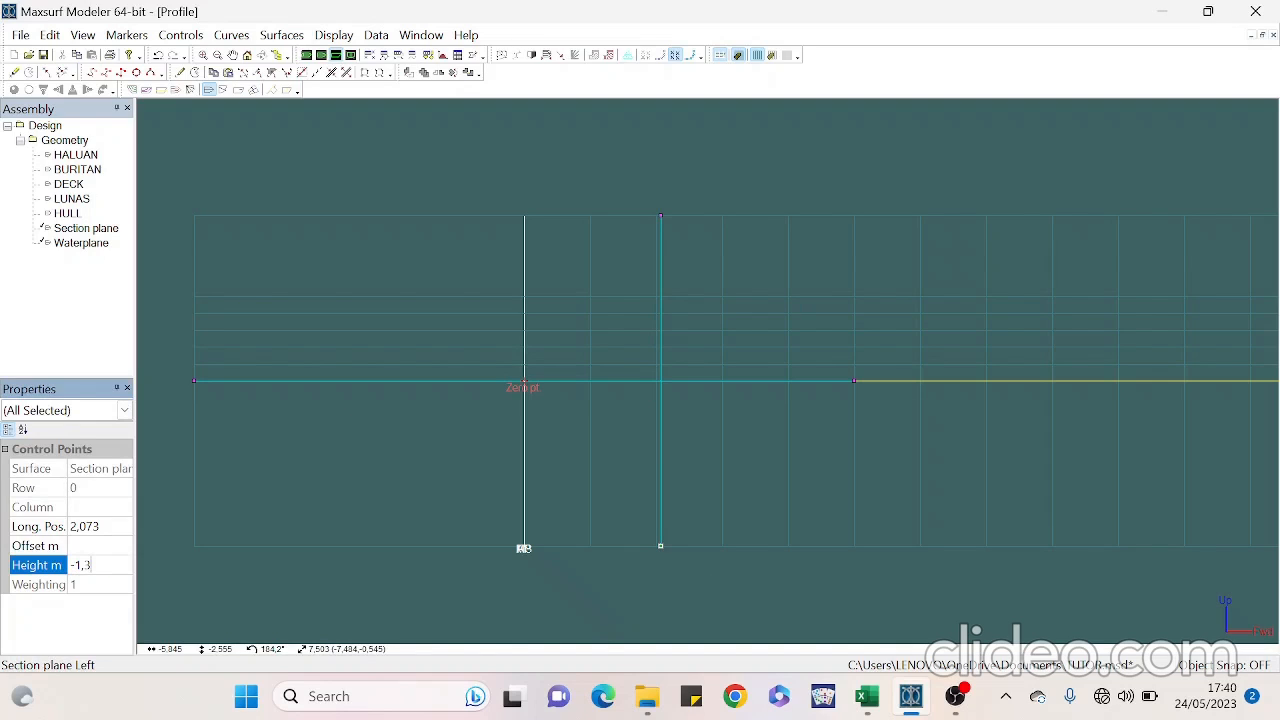
{"action": "type", "text": ",3"}
{"action": "key", "text": "Return"}
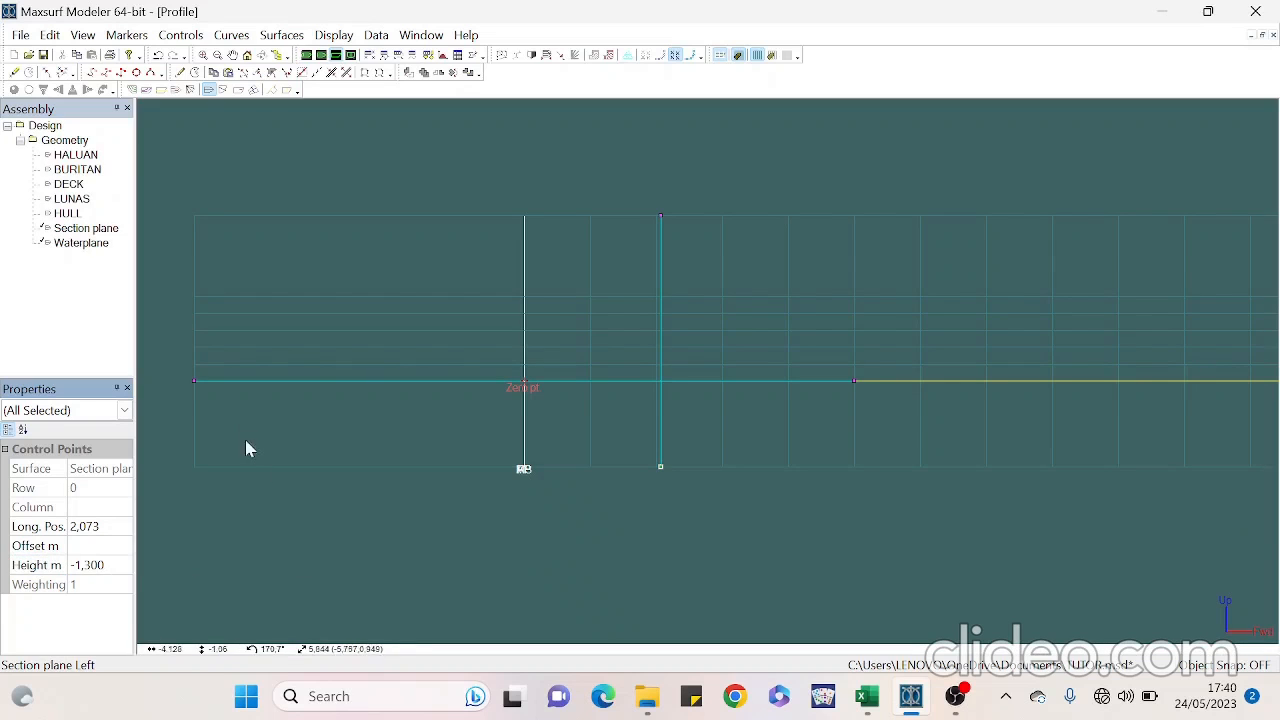
Set the longitudinal positions of the Waterplane's ends to -2 m aft and about 2.2 m forward
{"action": "left_click", "coordinate": [193, 381]}
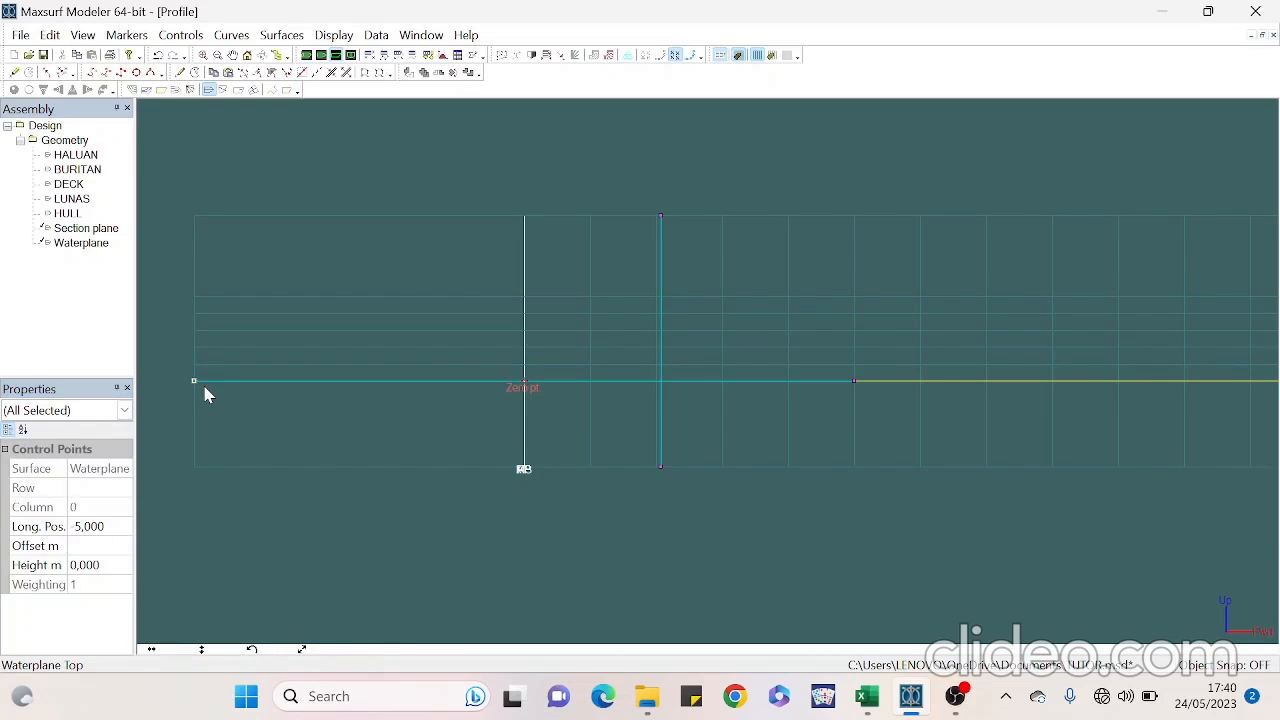
{"action": "left_click", "coordinate": [84, 527]}
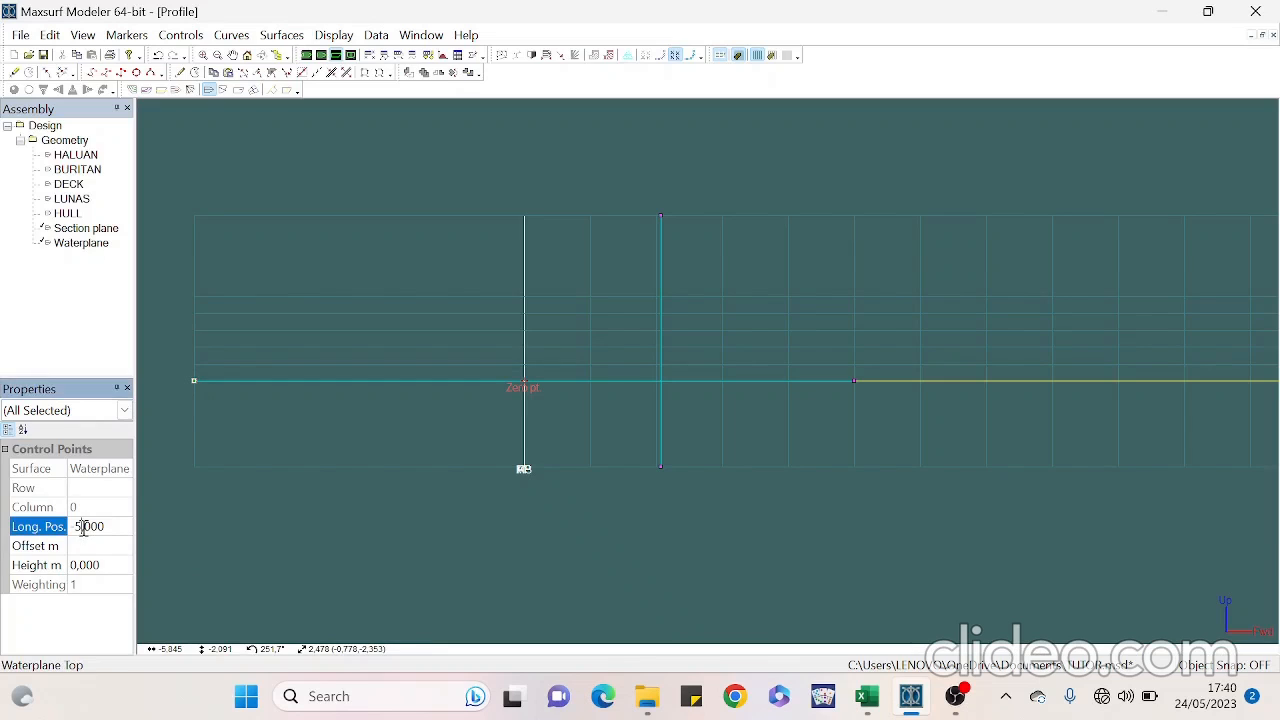
{"action": "type", "text": "2"}
{"action": "key", "text": "Return"}
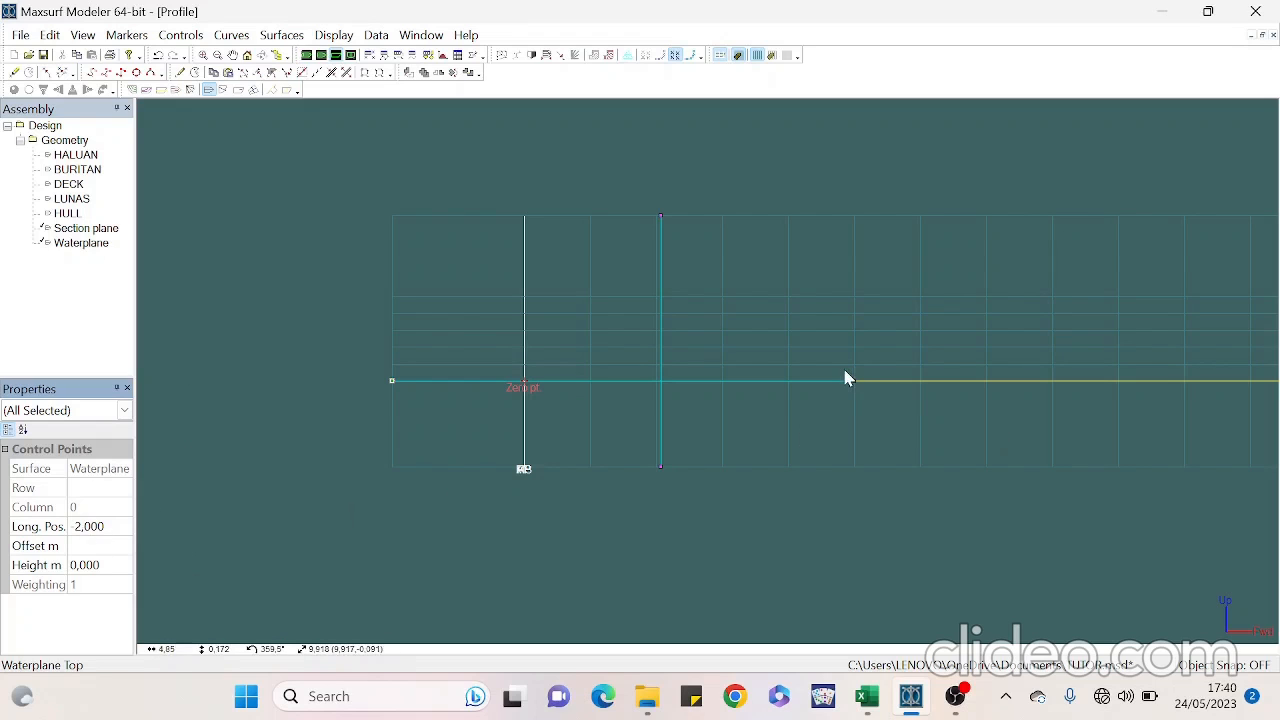
{"action": "left_click_drag", "start_coordinate": [837, 368], "coordinate": [863, 387]}
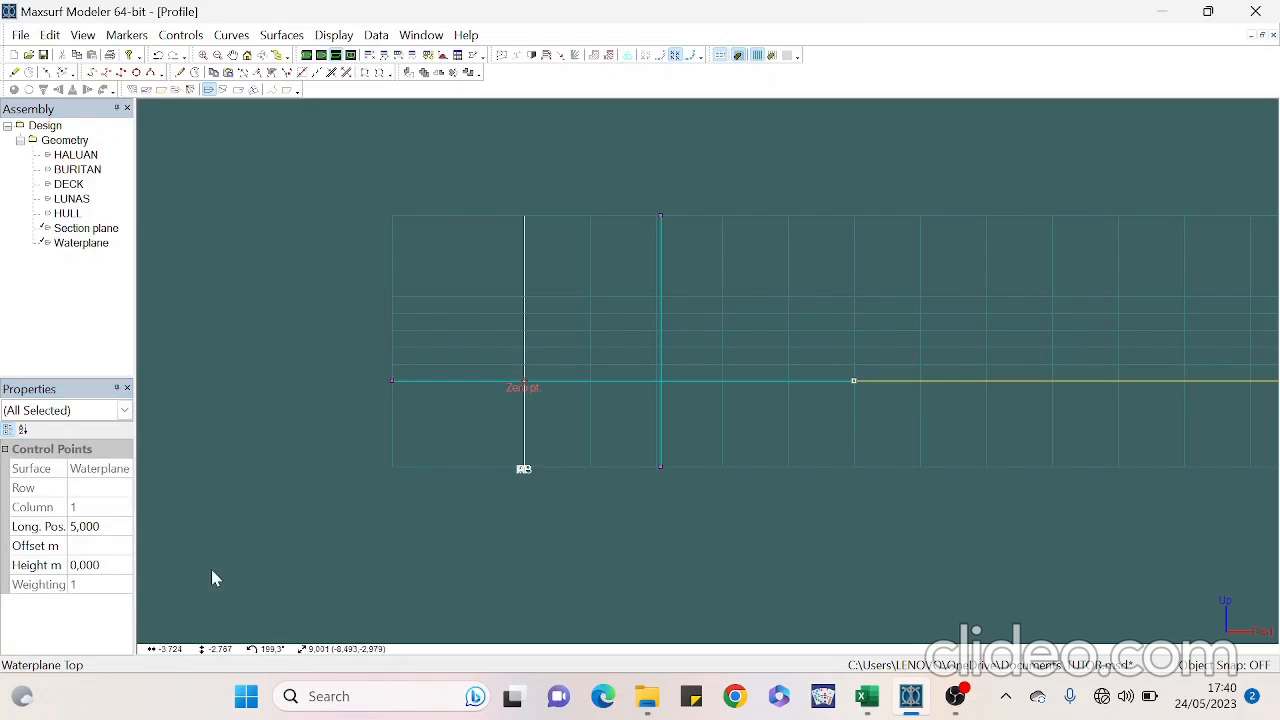
{"action": "left_click", "coordinate": [77, 526]}
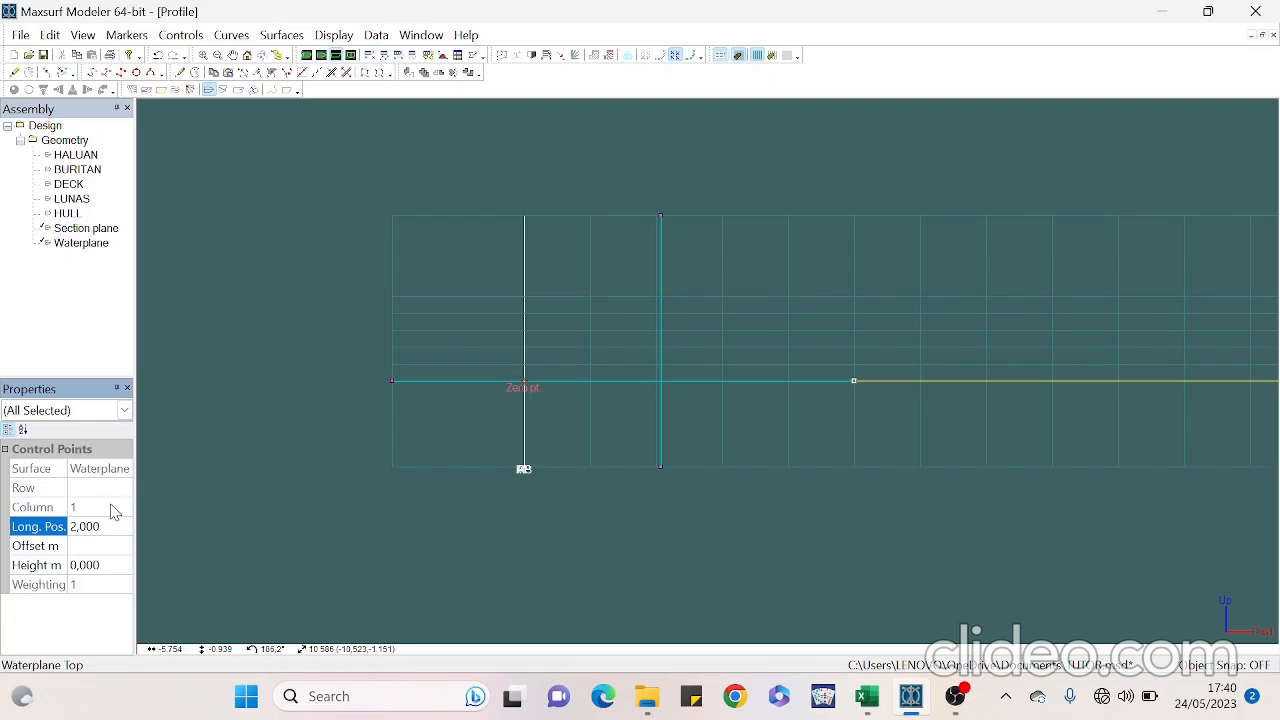
{"action": "type", "text": "2"}
{"action": "key", "text": "Return"}
Set the height of the Section plane's upper control point to 1.3 m, and adjust it to 1.4 m
{"action": "scroll", "coordinate": [455, 452], "scroll_direction": "up", "scroll_amount": 1}
{"action": "scroll", "coordinate": [585, 375], "scroll_direction": "up", "scroll_amount": 1}
{"action": "left_click", "coordinate": [795, 356]}
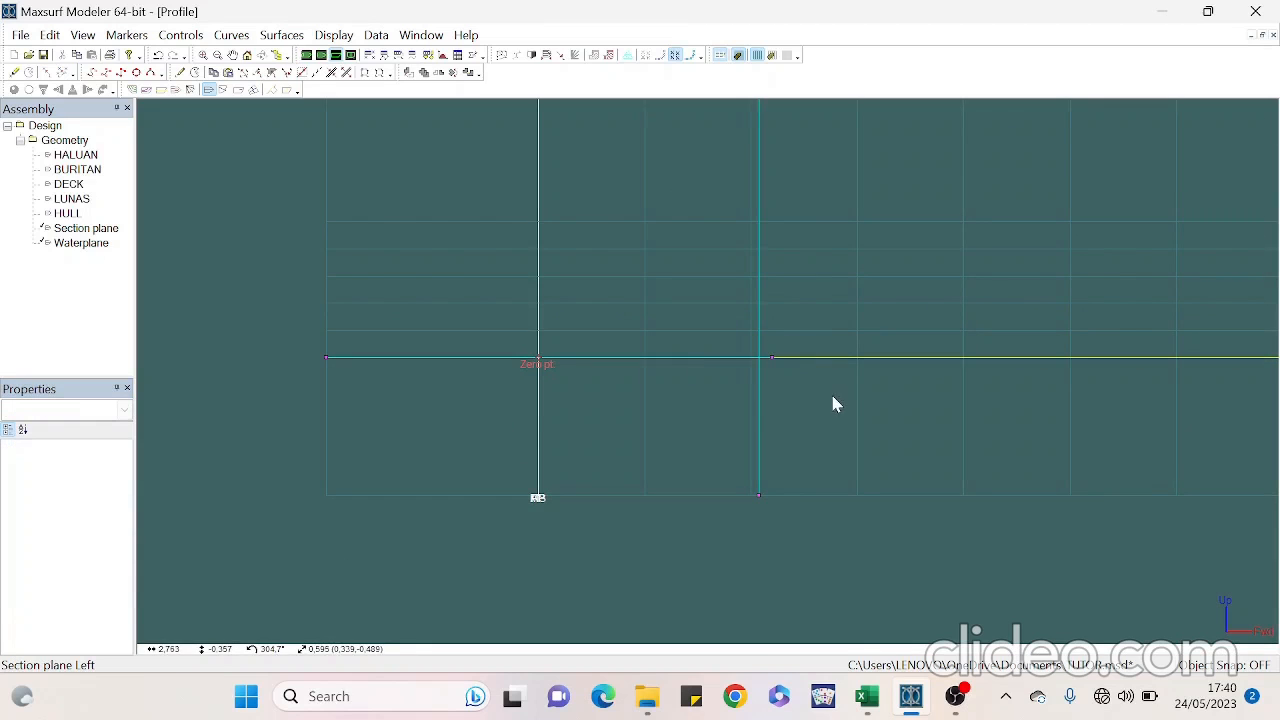
{"action": "scroll", "coordinate": [829, 197], "scroll_direction": "down", "scroll_amount": 1}
{"action": "left_click_drag", "start_coordinate": [795, 133], "coordinate": [794, 131]}
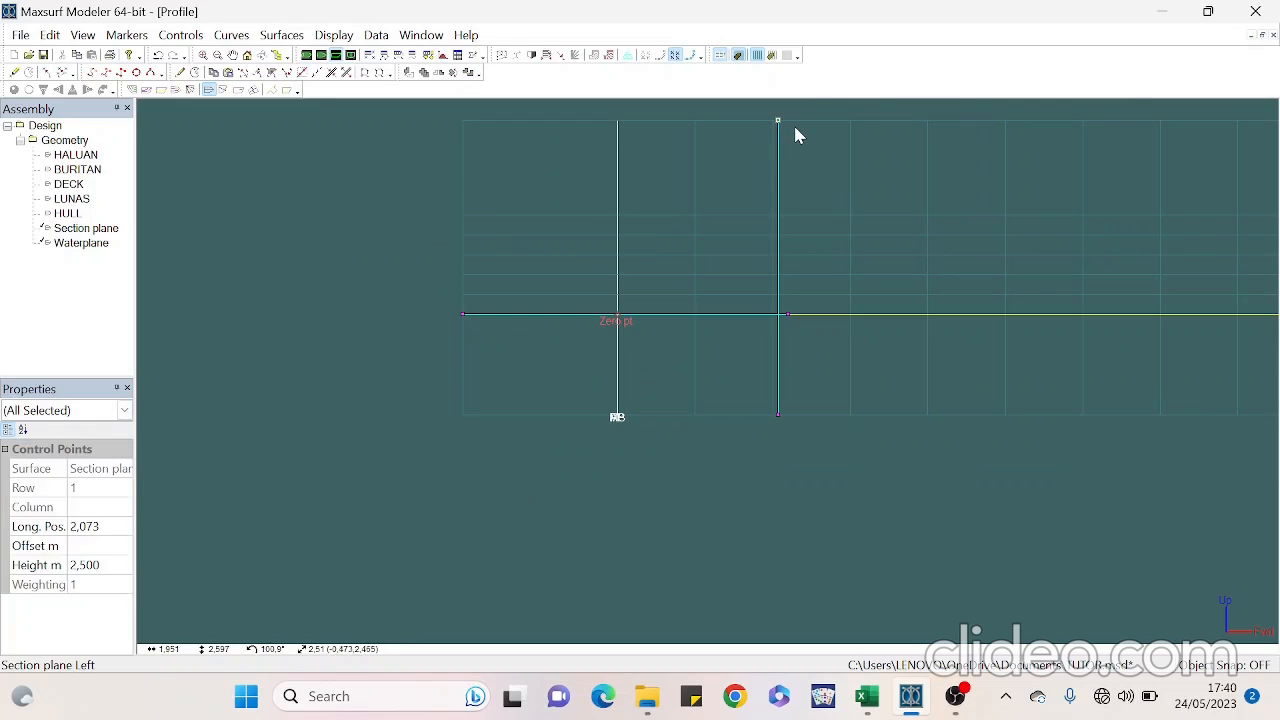
{"action": "left_click", "coordinate": [106, 565]}
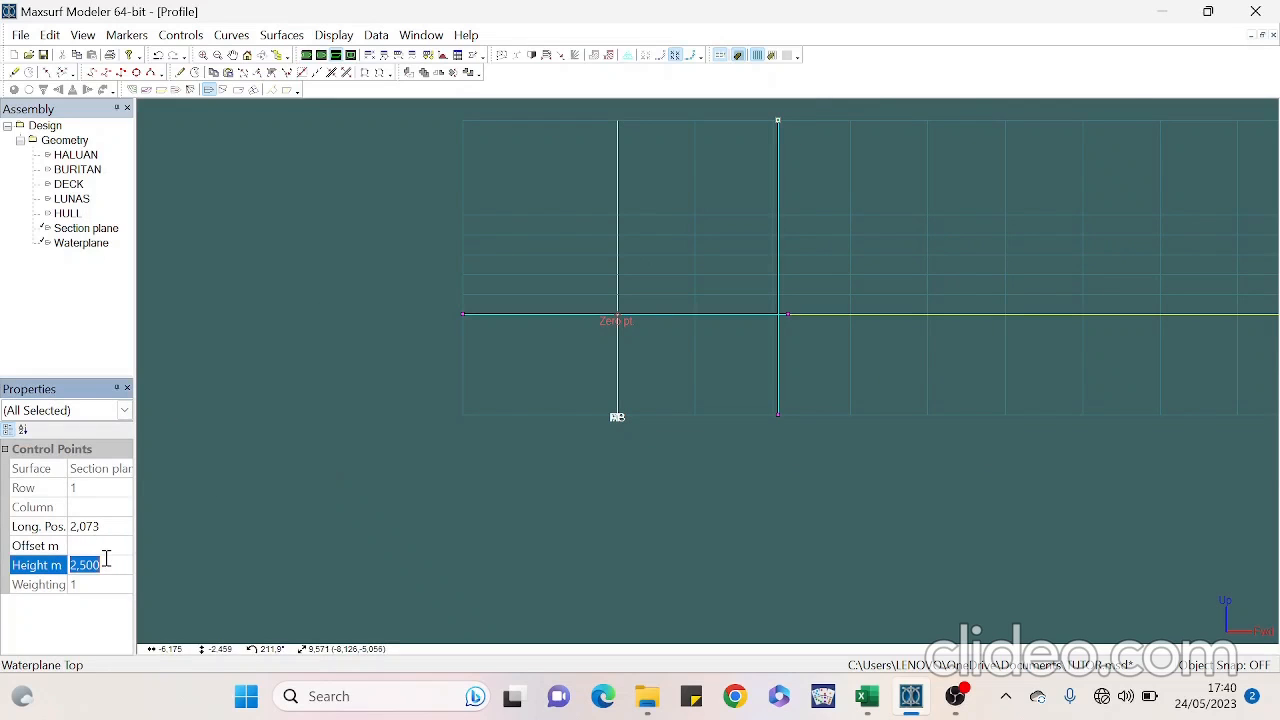
{"action": "type", "text": "1,3"}
{"action": "key", "text": "Return"}
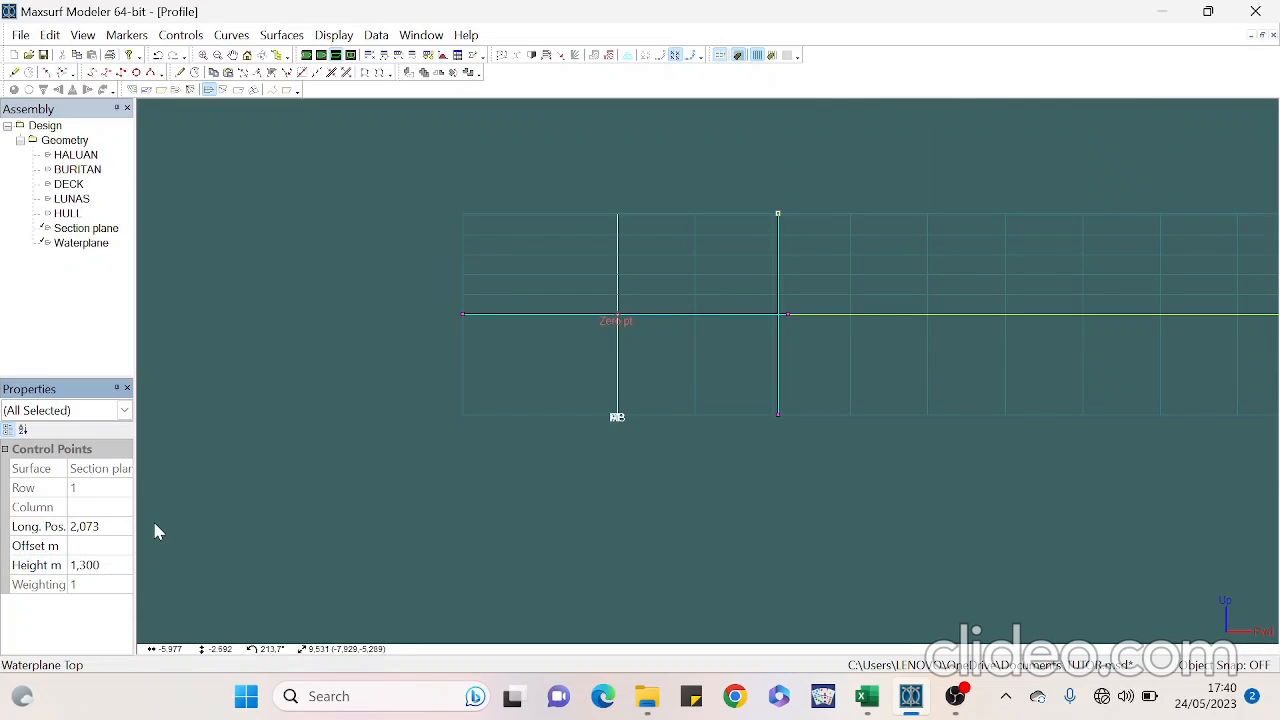
{"action": "left_click", "coordinate": [100, 564]}
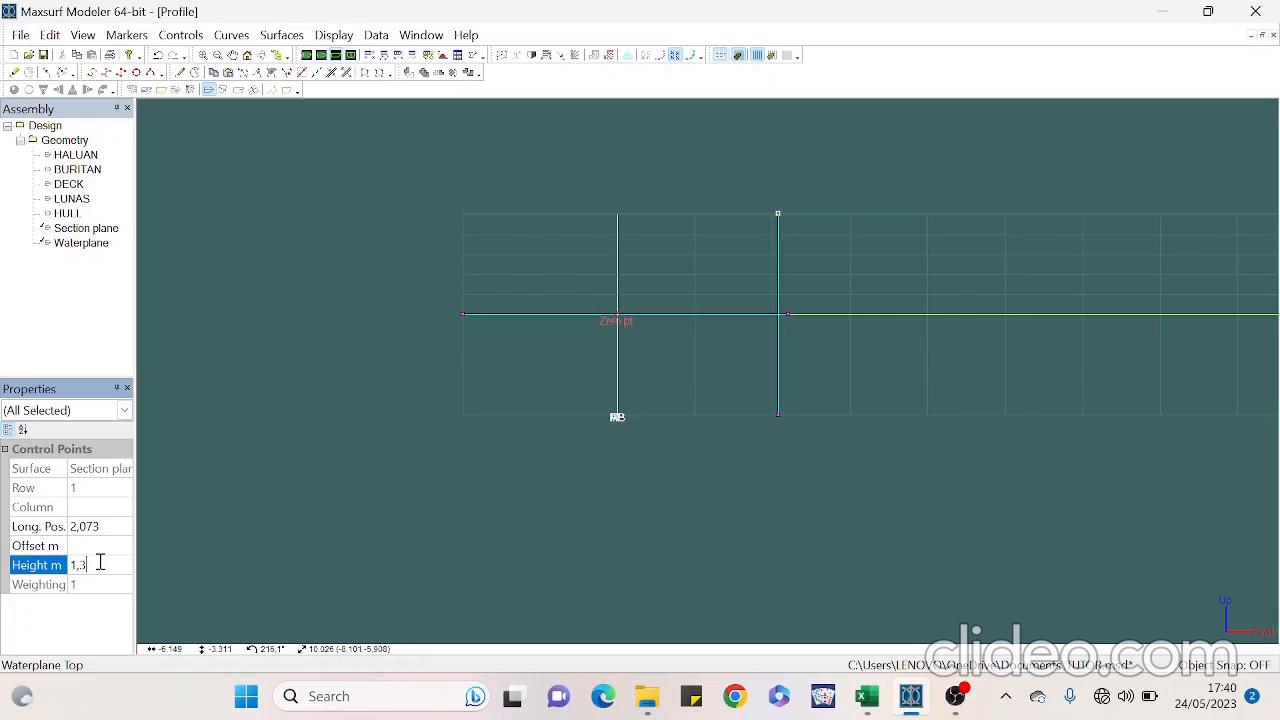
{"action": "type", "text": "1,4"}
{"action": "key", "text": "Return"}
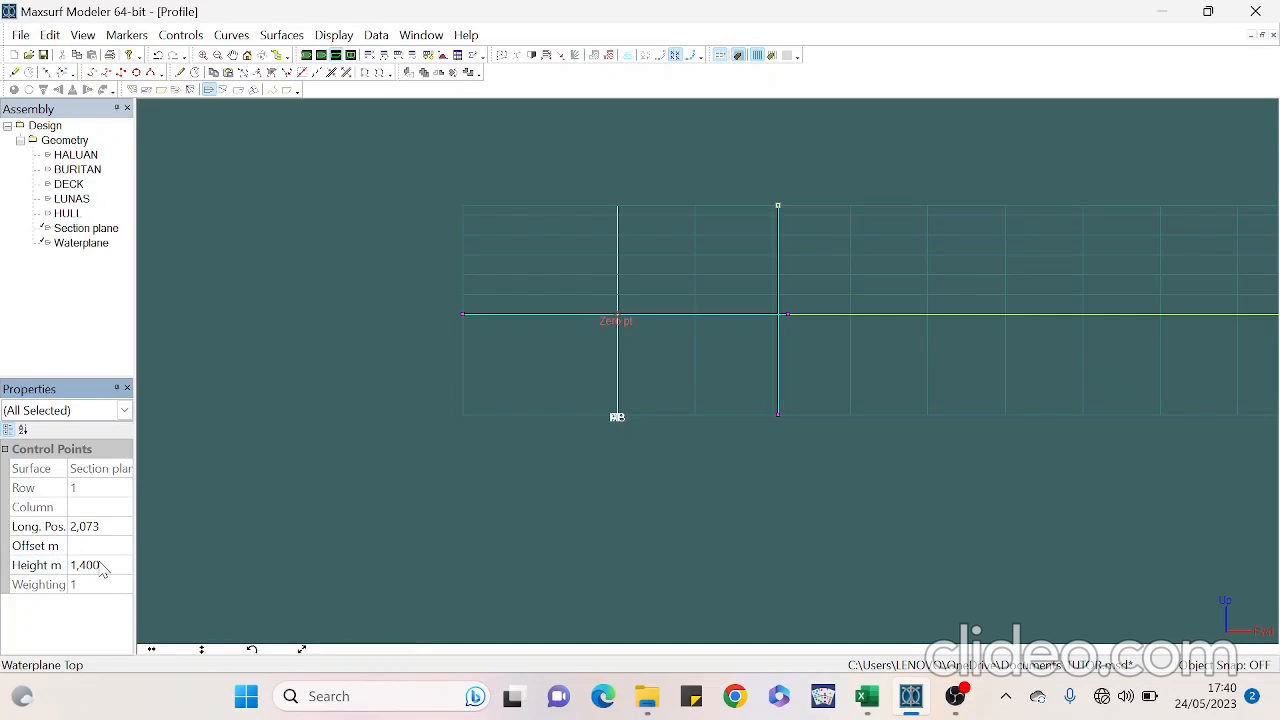
Show the HULL surface to compare it with the Section plane and Waterplane, and hide it again
{"action": "scroll", "coordinate": [995, 465], "scroll_direction": "up", "scroll_amount": 1}
{"action": "scroll", "coordinate": [574, 165], "scroll_direction": "up", "scroll_amount": 1}
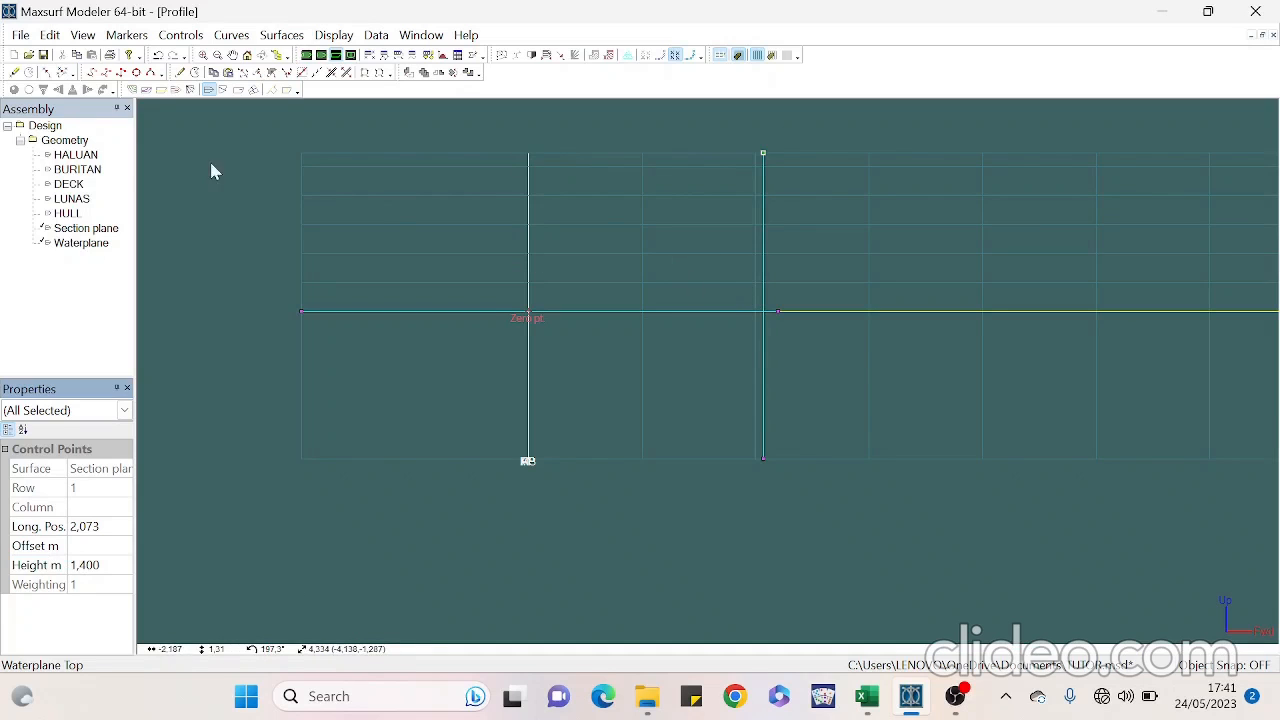
{"action": "right_click", "coordinate": [62, 213]}
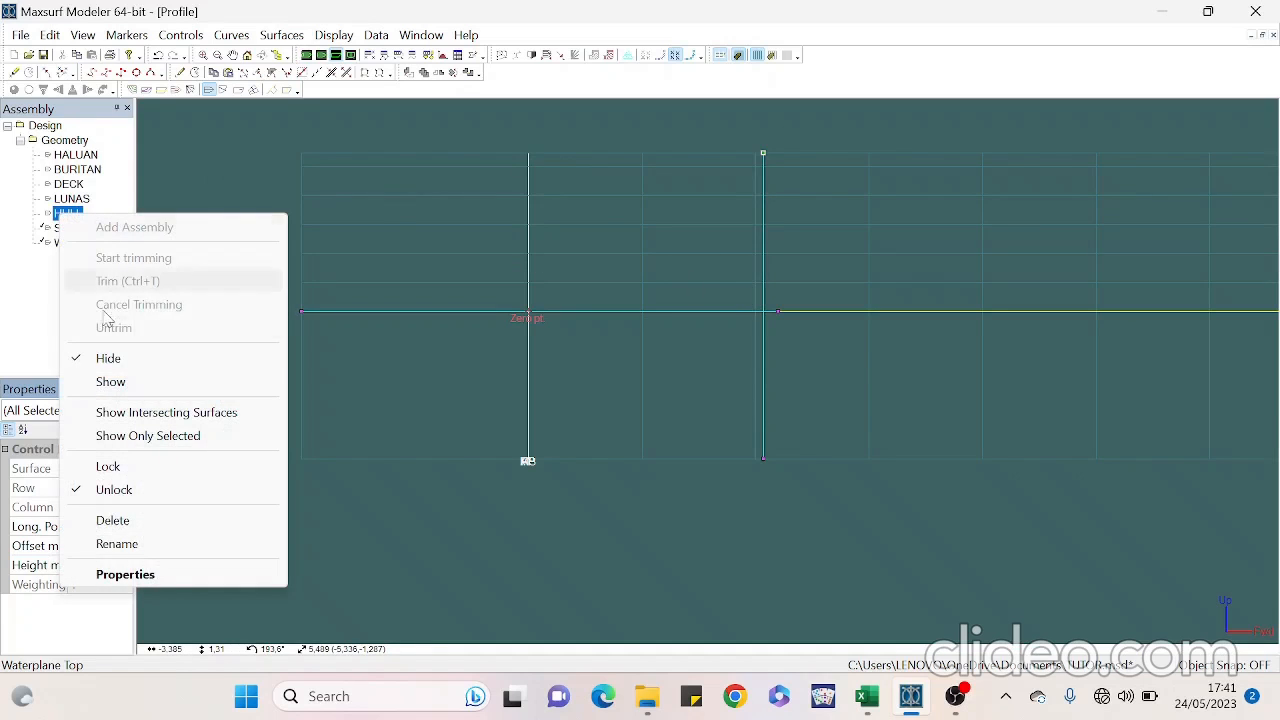
{"action": "left_click", "coordinate": [110, 382]}
{"action": "left_click", "coordinate": [1004, 273]}
{"action": "scroll", "coordinate": [891, 237], "scroll_direction": "up", "scroll_amount": 1}
{"action": "scroll", "coordinate": [886, 225], "scroll_direction": "down", "scroll_amount": 1}
{"action": "scroll", "coordinate": [717, 150], "scroll_direction": "up", "scroll_amount": 1}
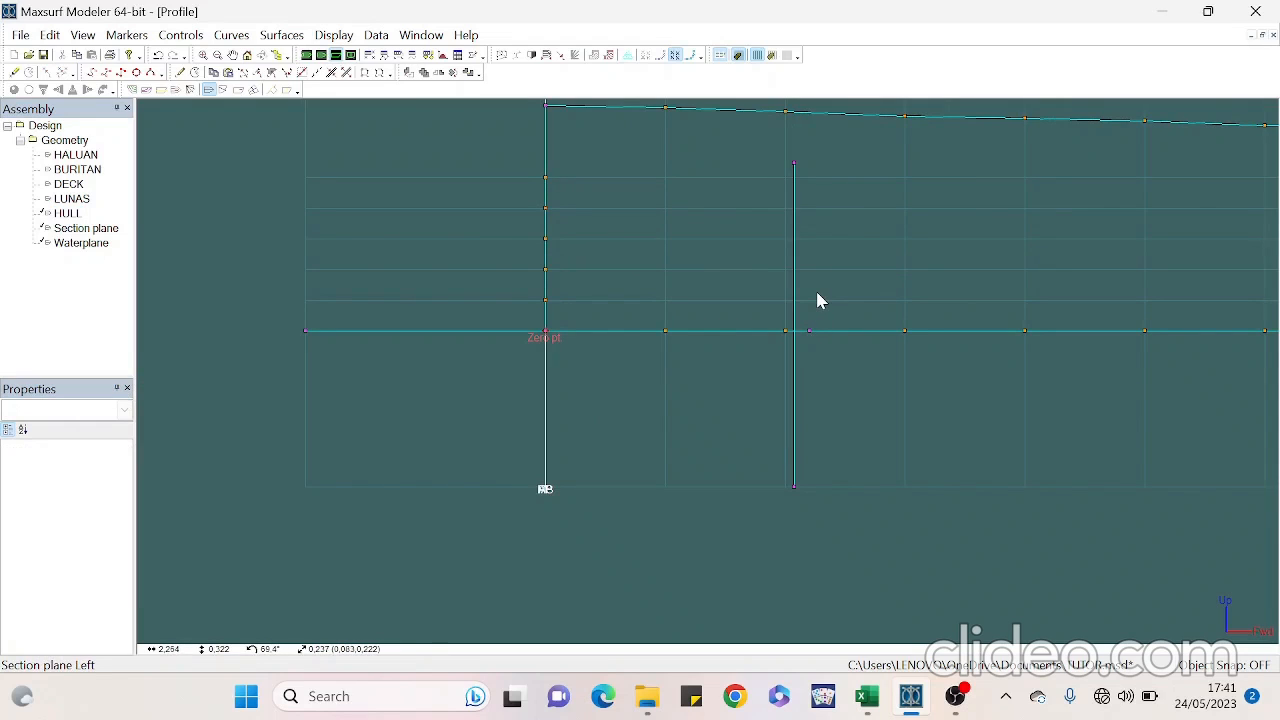
{"action": "right_click", "coordinate": [68, 214]}
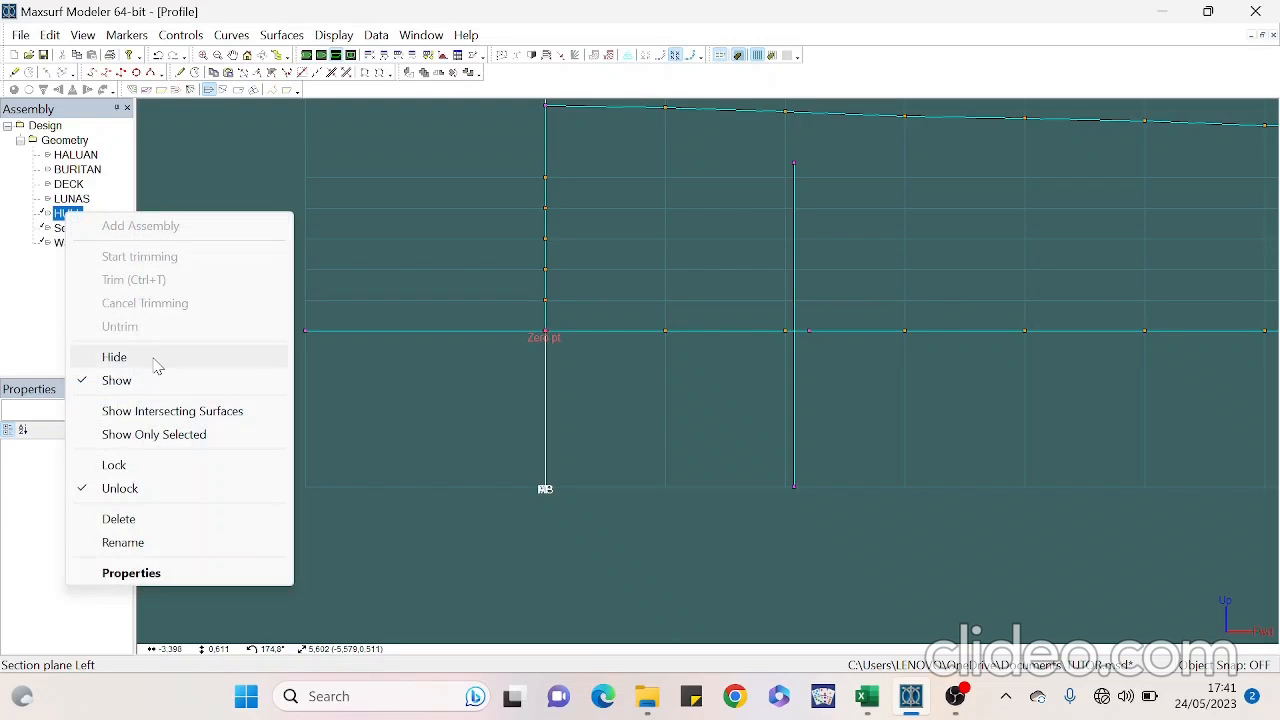
{"action": "left_click", "coordinate": [155, 366]}
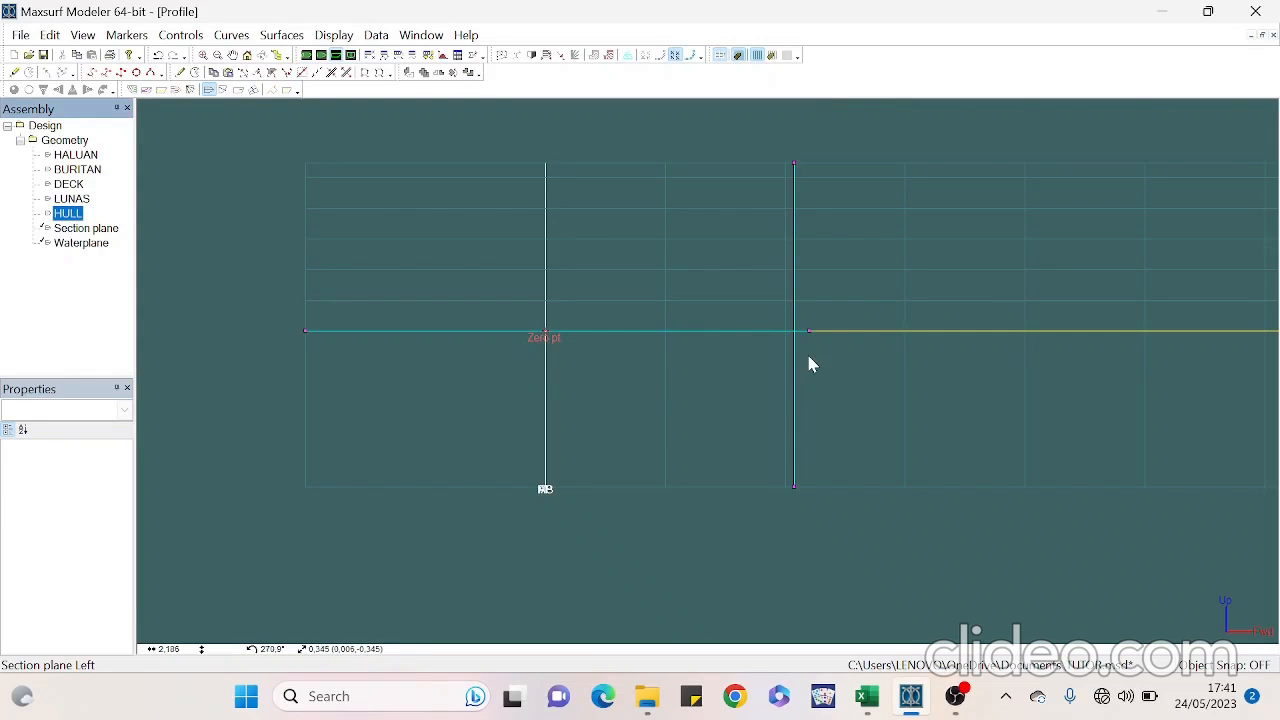
Set the longitudinal position of both Section plane control points to 2 m
{"action": "left_click", "coordinate": [803, 322]}
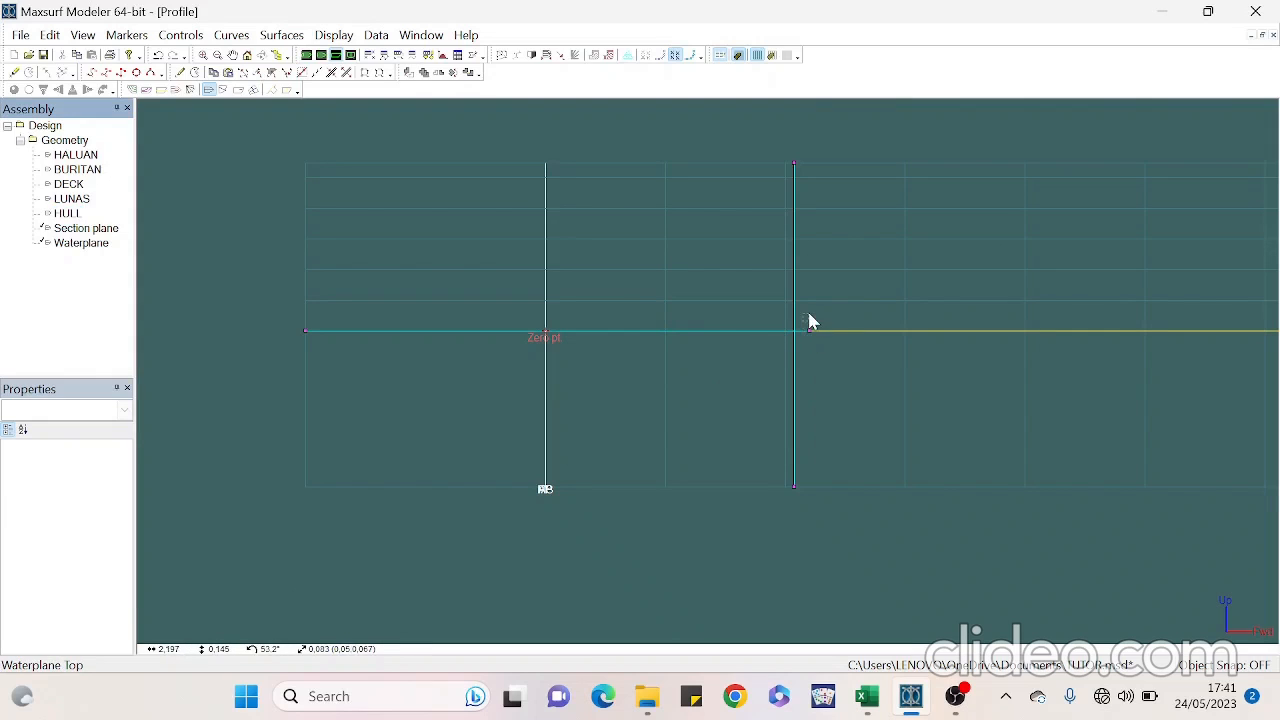
{"action": "left_click_drag", "start_coordinate": [772, 140], "coordinate": [794, 494]}
{"action": "left_click", "coordinate": [118, 522]}
{"action": "left_click", "coordinate": [118, 519]}
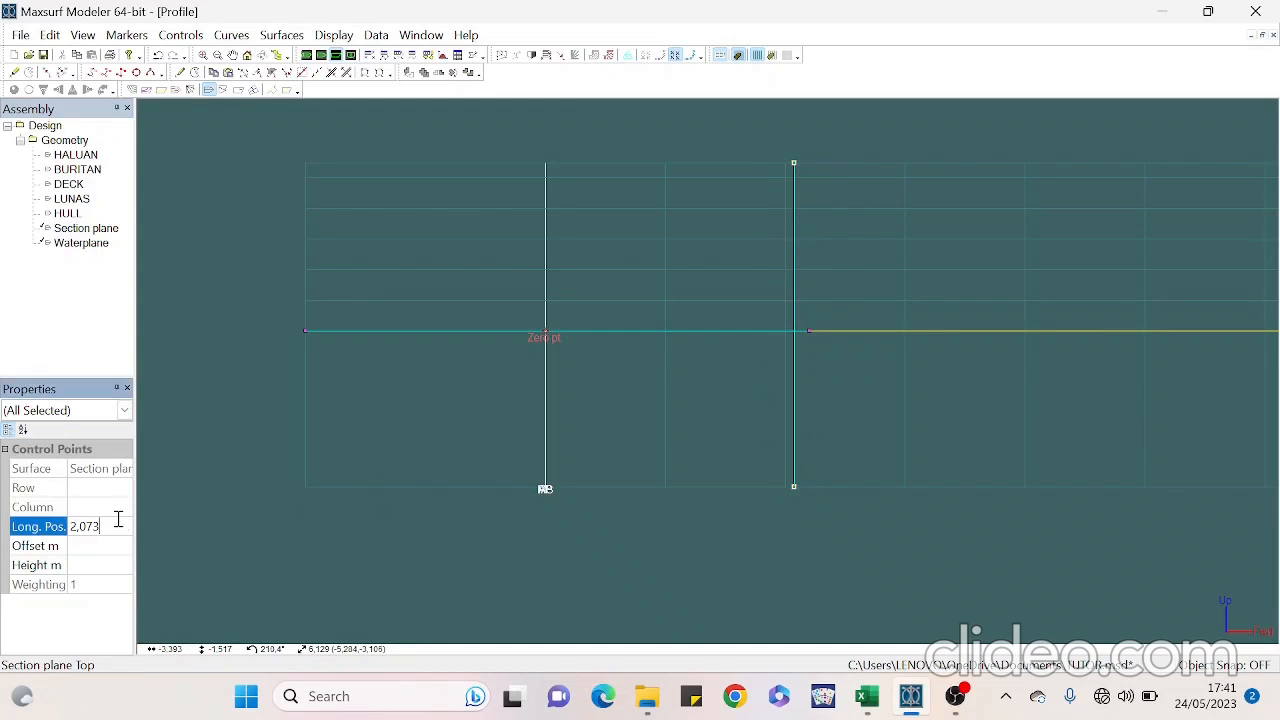
{"action": "type", "text": "2"}
{"action": "key", "text": "Return"}
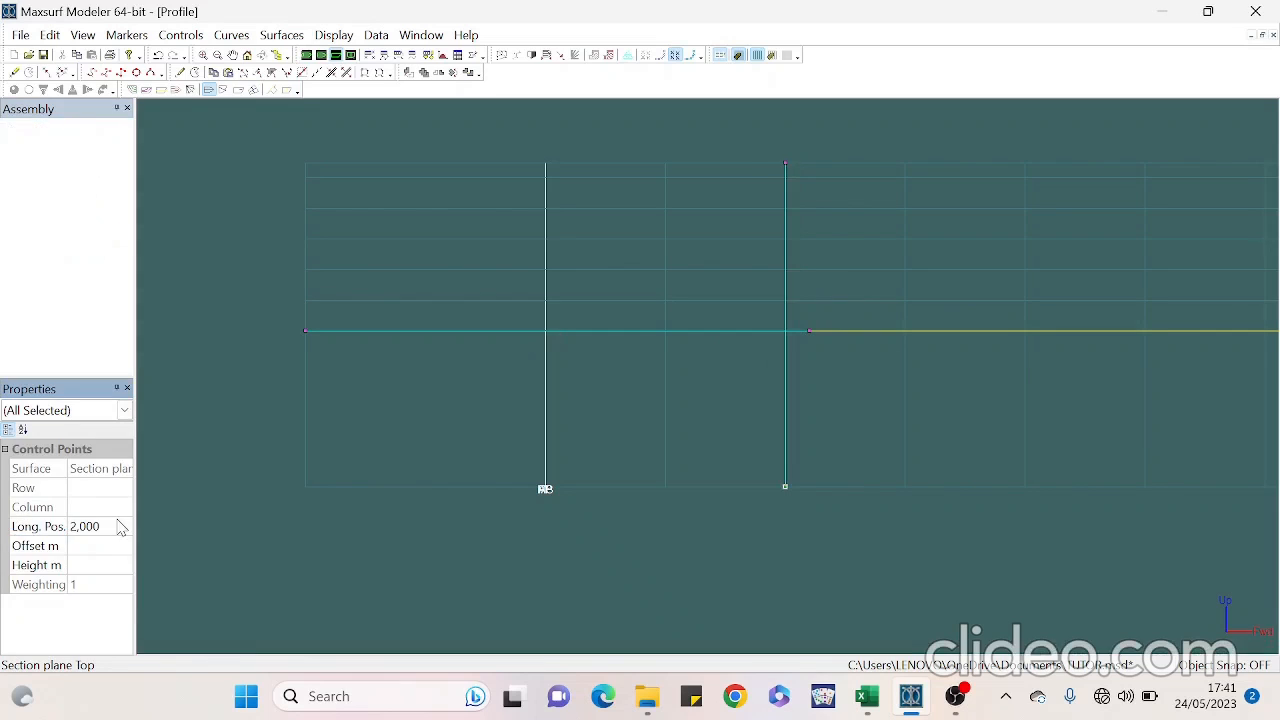
{"action": "left_click", "coordinate": [793, 441]}
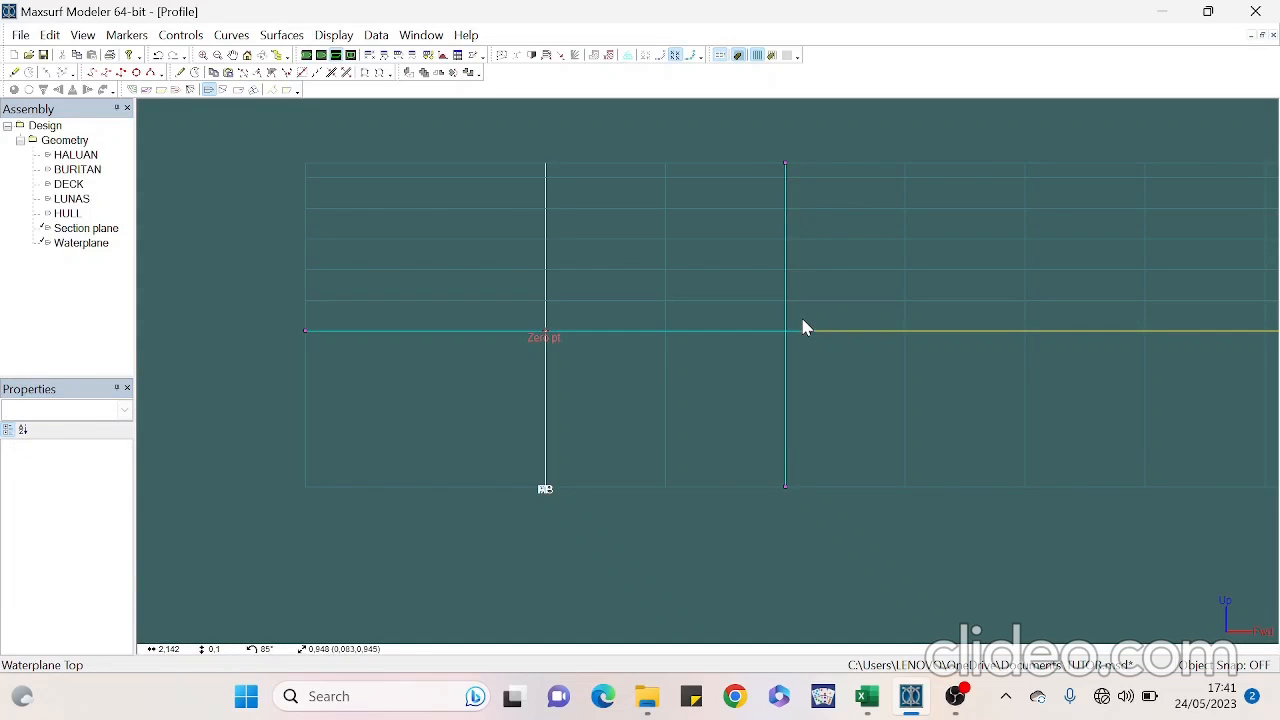
Raise and tilt the Waterplane, placing its aft end at about -1.12 m, height 1.23 m, and its forward end at about 2.15 m, height 0.75 m
{"action": "left_click_drag", "start_coordinate": [818, 349], "coordinate": [797, 257]}
{"action": "left_click_drag", "start_coordinate": [294, 316], "coordinate": [412, 192]}
{"action": "scroll", "coordinate": [843, 255], "scroll_direction": "up", "scroll_amount": 4}
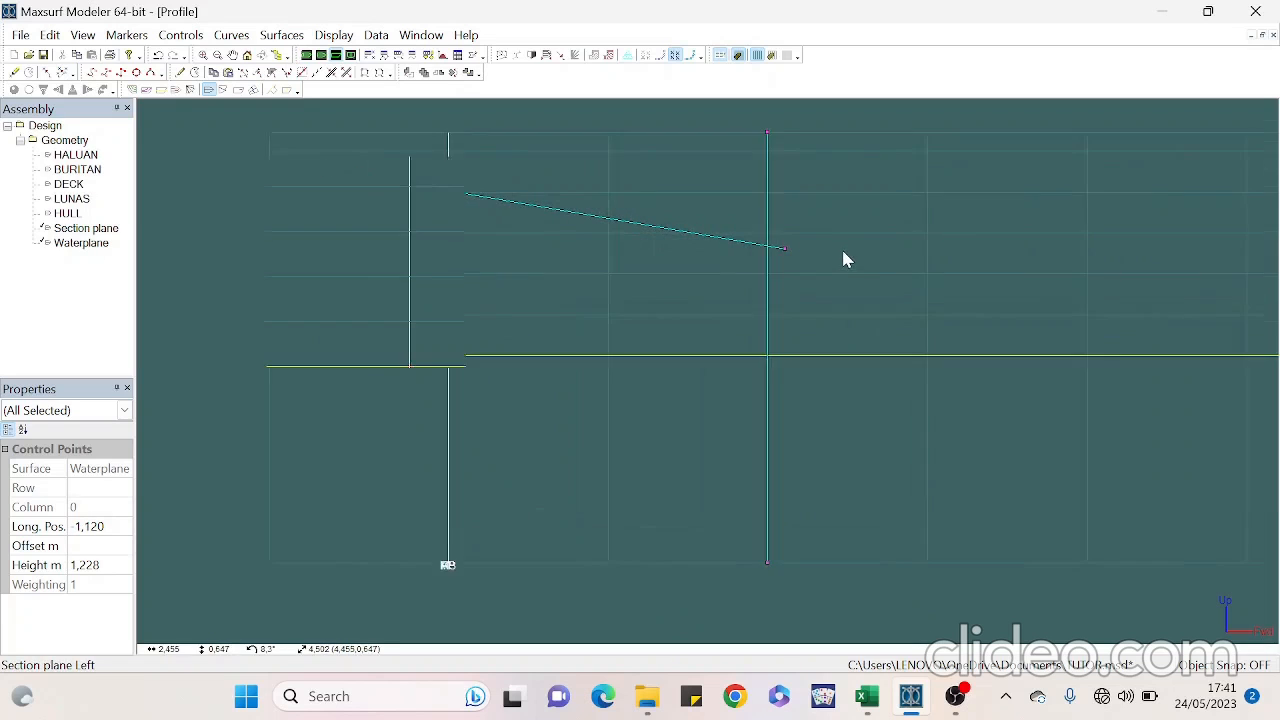
{"action": "left_click", "coordinate": [744, 257]}
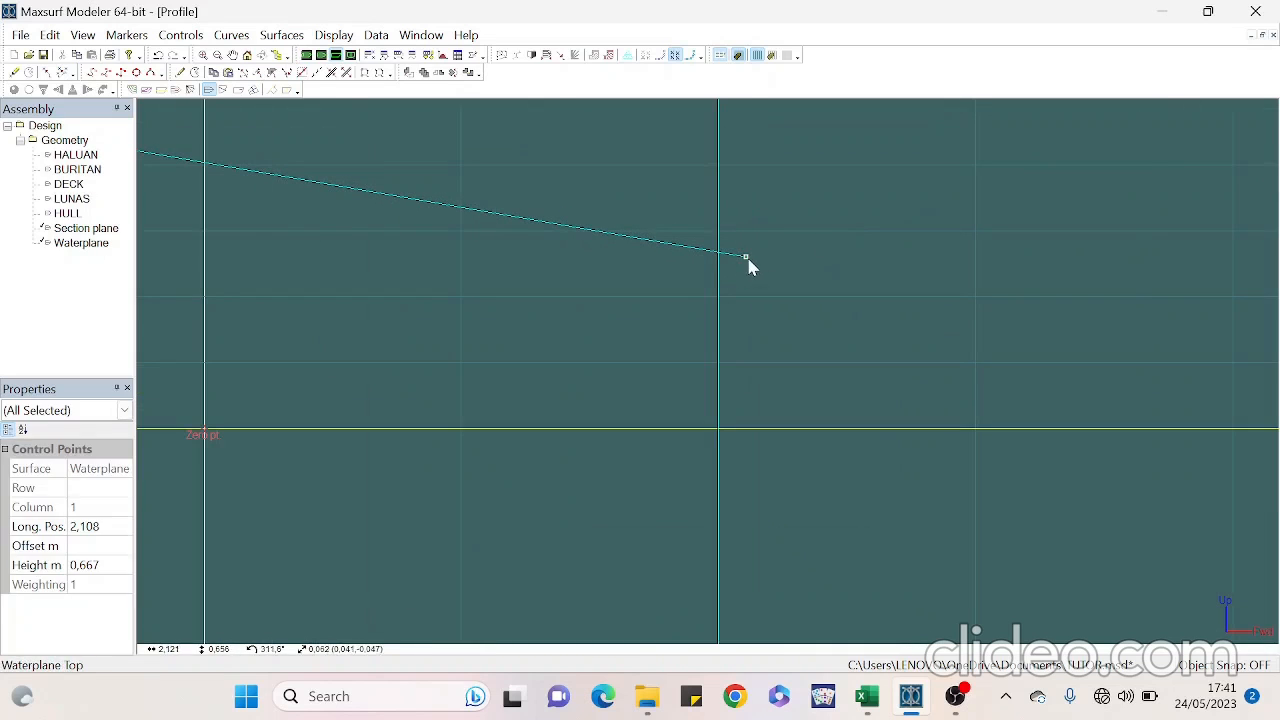
{"action": "left_click_drag", "start_coordinate": [748, 255], "coordinate": [757, 246]}
{"action": "scroll", "coordinate": [760, 260], "scroll_direction": "down", "scroll_amount": 3}
{"action": "scroll", "coordinate": [755, 271], "scroll_direction": "down", "scroll_amount": 2}
Show the HULL surface again as a reference for the tilted Waterplane
{"action": "right_click", "coordinate": [67, 214]}
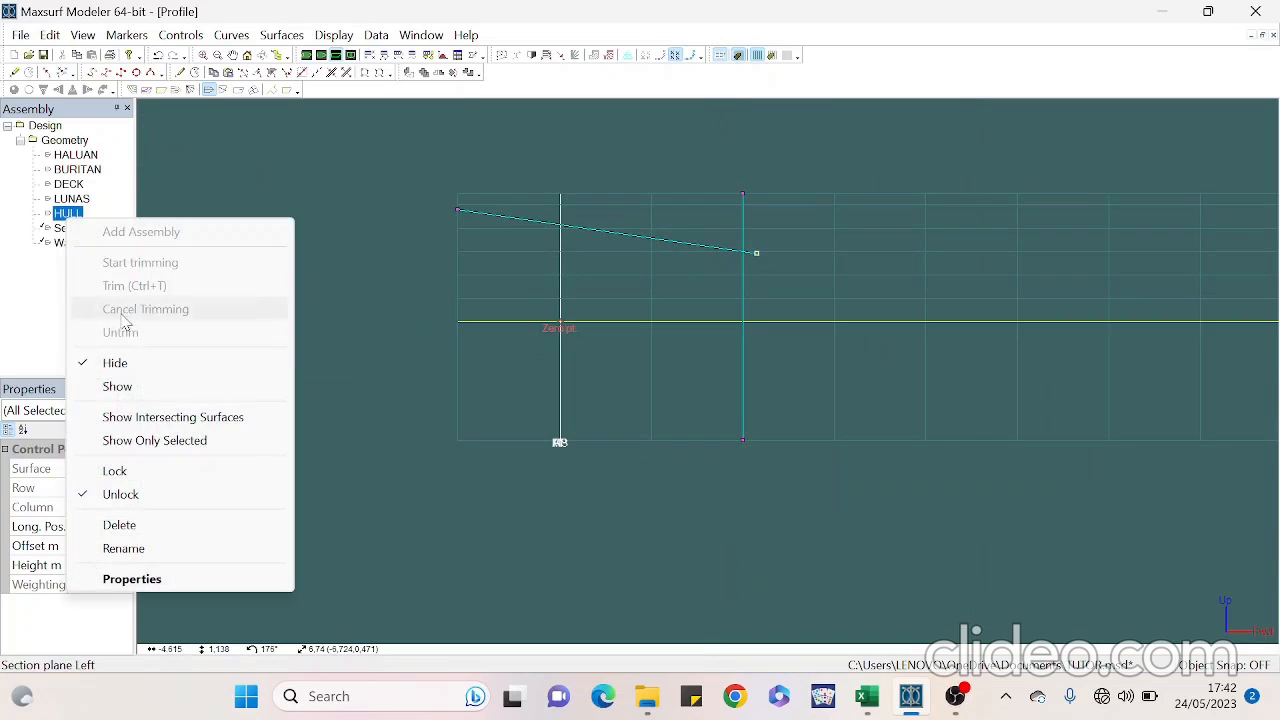
{"action": "left_click", "coordinate": [155, 387]}
{"action": "left_click", "coordinate": [481, 281]}
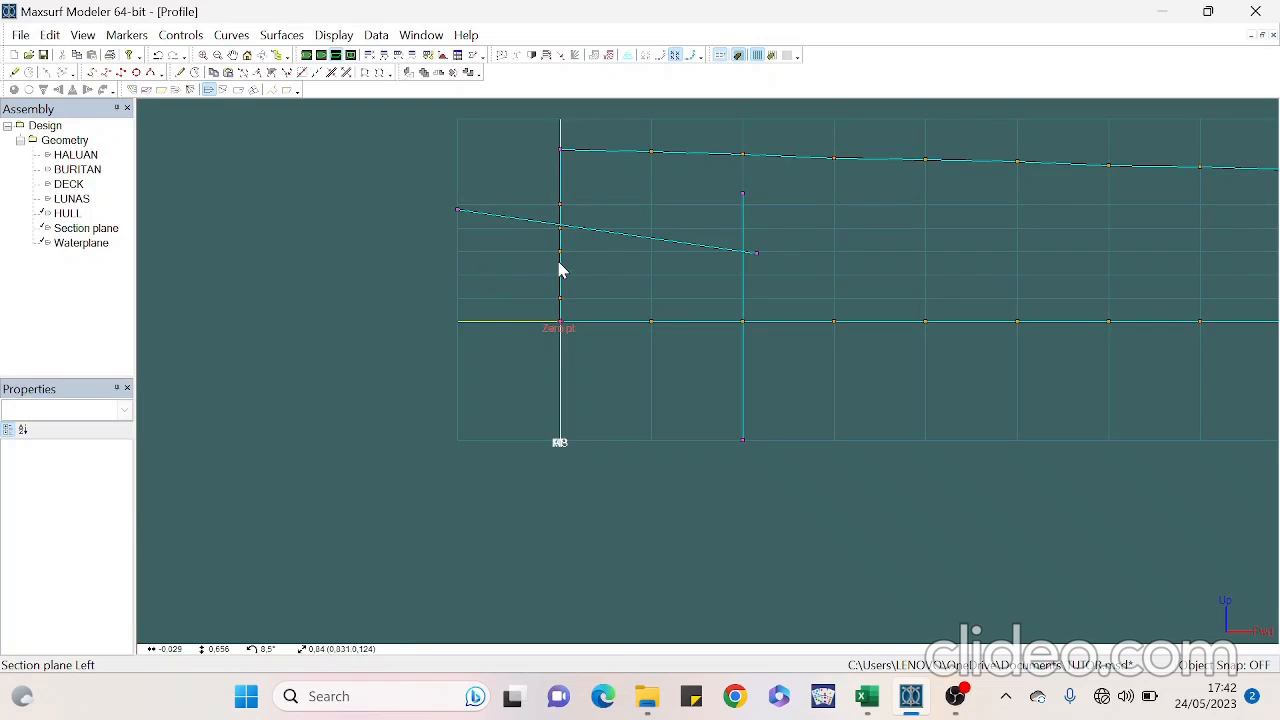
{"action": "scroll", "coordinate": [566, 263], "scroll_direction": "up", "scroll_amount": 2}
{"action": "scroll", "coordinate": [515, 192], "scroll_direction": "up", "scroll_amount": 1}
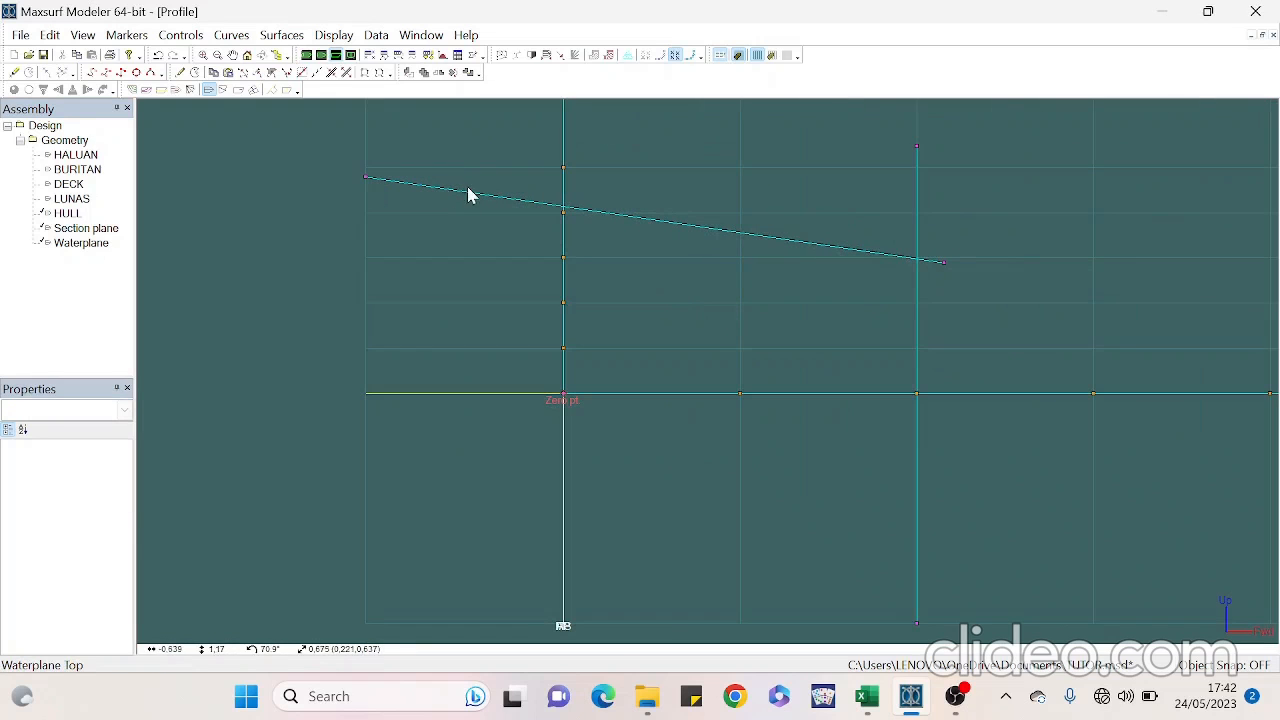
Fine-tune the Waterplane's two ends against the hull, placing the forward end at about 2.17 m with a height of about 0.75 m
{"action": "left_click", "coordinate": [365, 177]}
{"action": "left_click", "coordinate": [365, 177]}
{"action": "left_click_drag", "start_coordinate": [366, 177], "coordinate": [371, 188]}
{"action": "left_click", "coordinate": [446, 250]}
{"action": "scroll", "coordinate": [1004, 258], "scroll_direction": "up", "scroll_amount": 5}
{"action": "left_click_drag", "start_coordinate": [859, 300], "coordinate": [862, 279]}
{"action": "scroll", "coordinate": [691, 307], "scroll_direction": "down", "scroll_amount": 3}
{"action": "scroll", "coordinate": [461, 318], "scroll_direction": "down", "scroll_amount": 3}
{"action": "scroll", "coordinate": [782, 350], "scroll_direction": "down", "scroll_amount": 5}
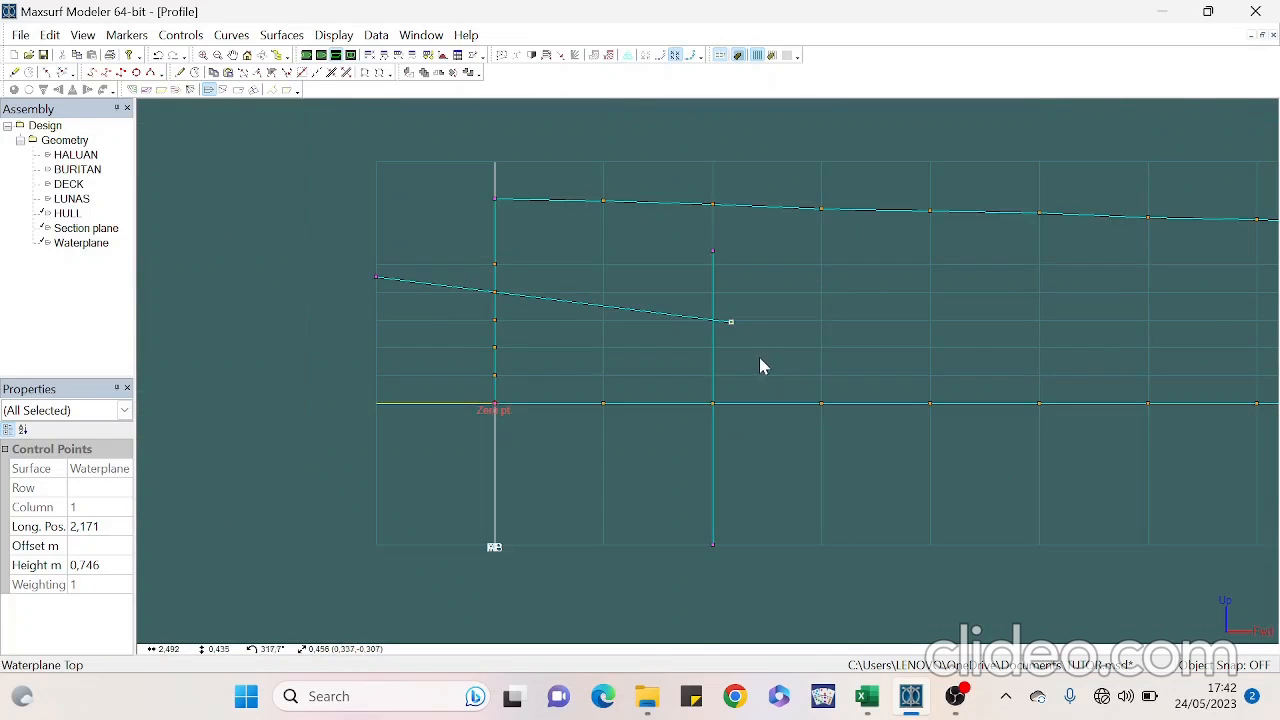
{"action": "left_click", "coordinate": [612, 334]}
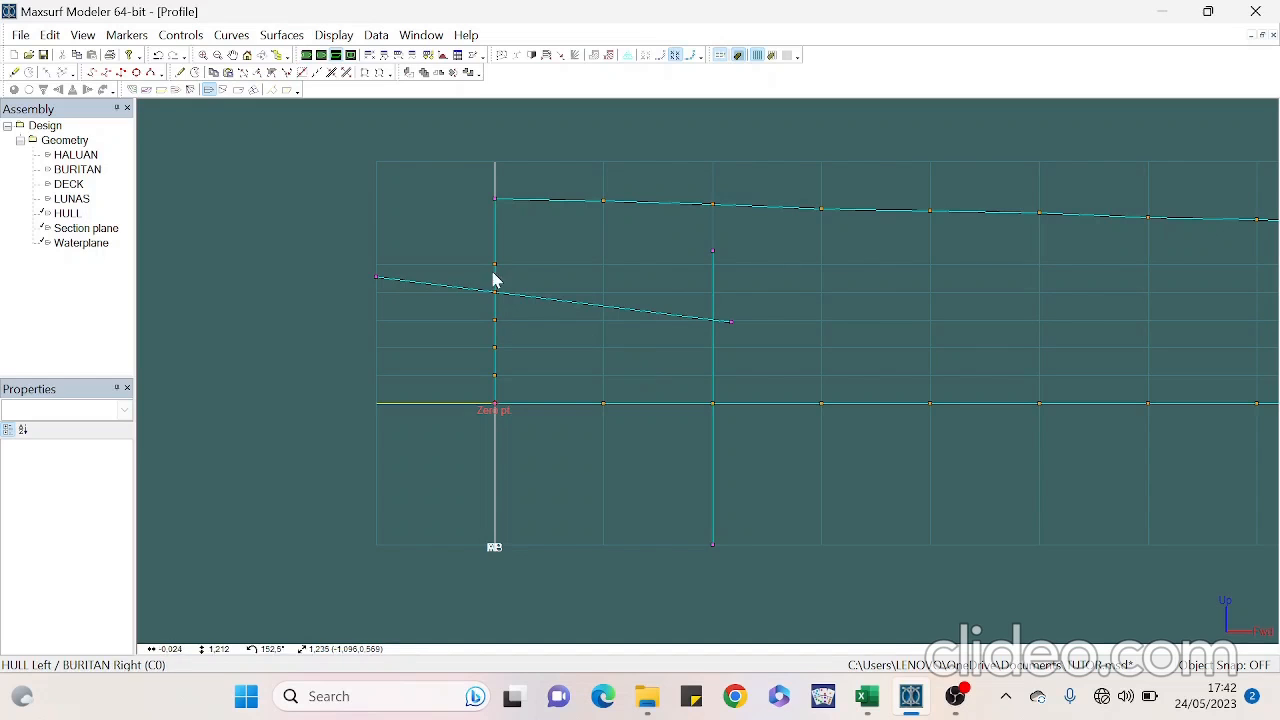
Hide the HULL surface and add a second Section plane surface to the design
{"action": "right_click", "coordinate": [66, 214]}
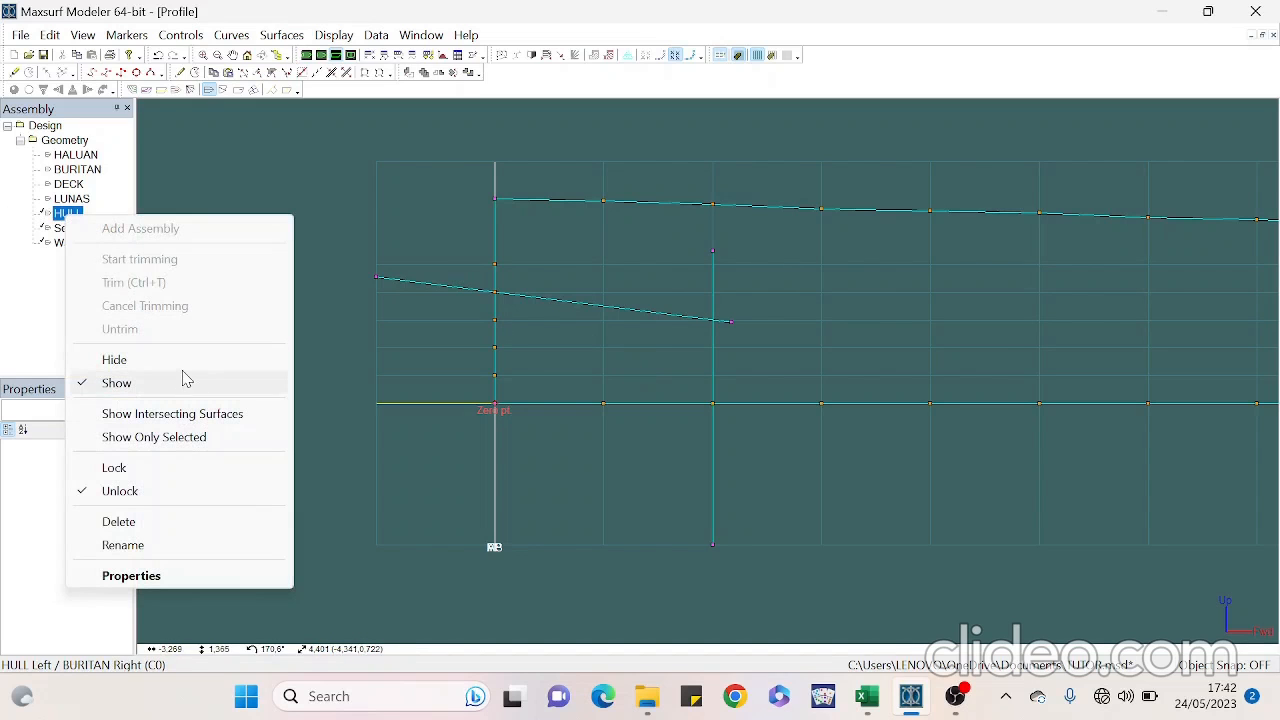
{"action": "left_click", "coordinate": [114, 360]}
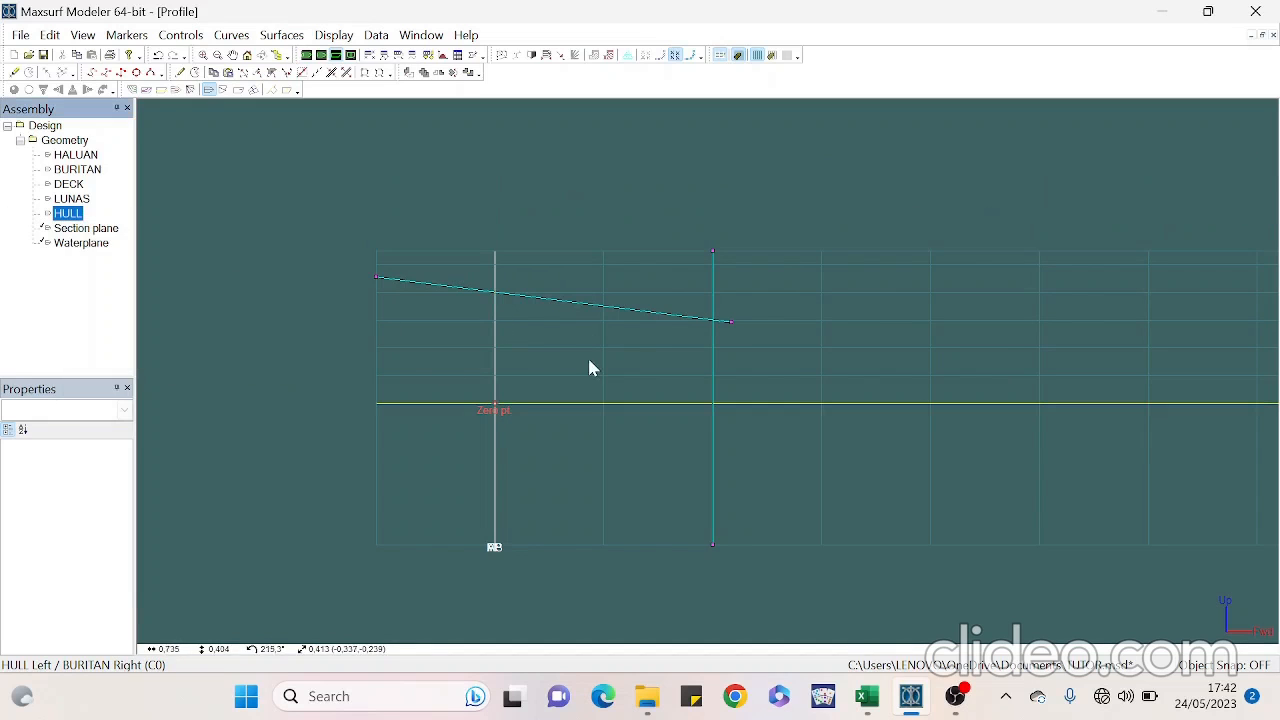
{"action": "left_click", "coordinate": [281, 35]}
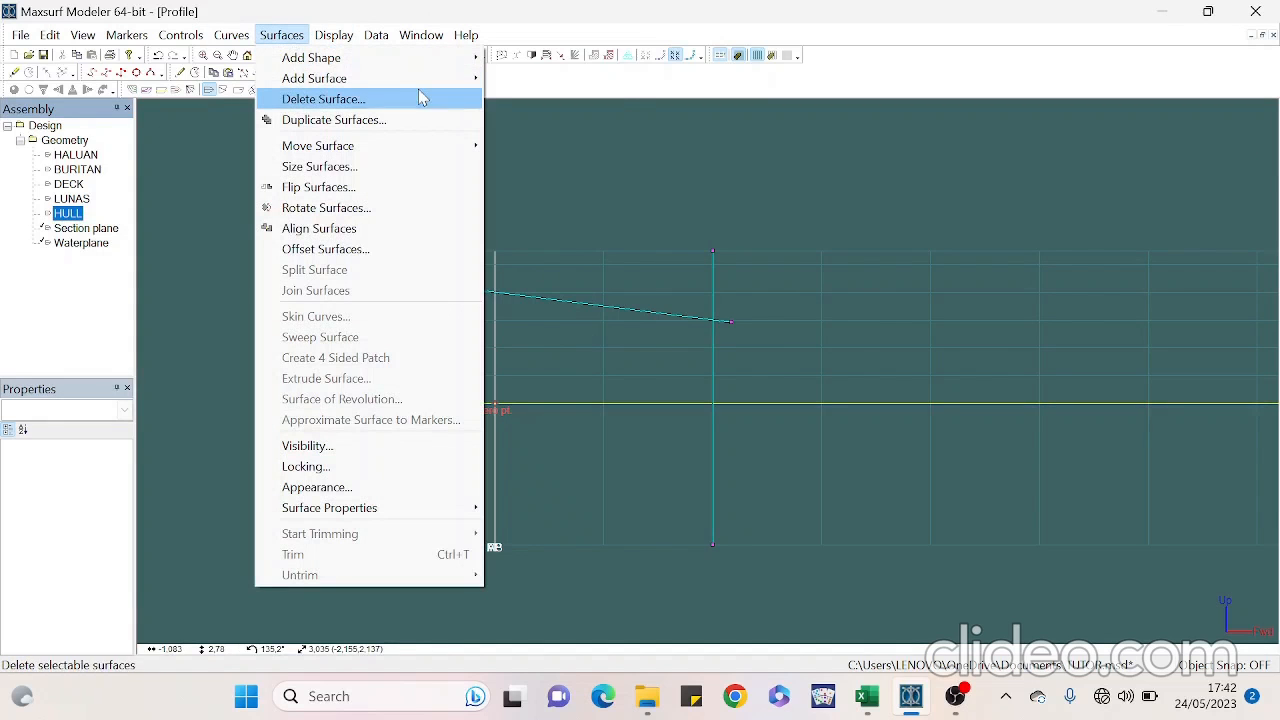
{"action": "mouse_move", "coordinate": [420, 80]}
{"action": "left_click", "coordinate": [546, 117]}
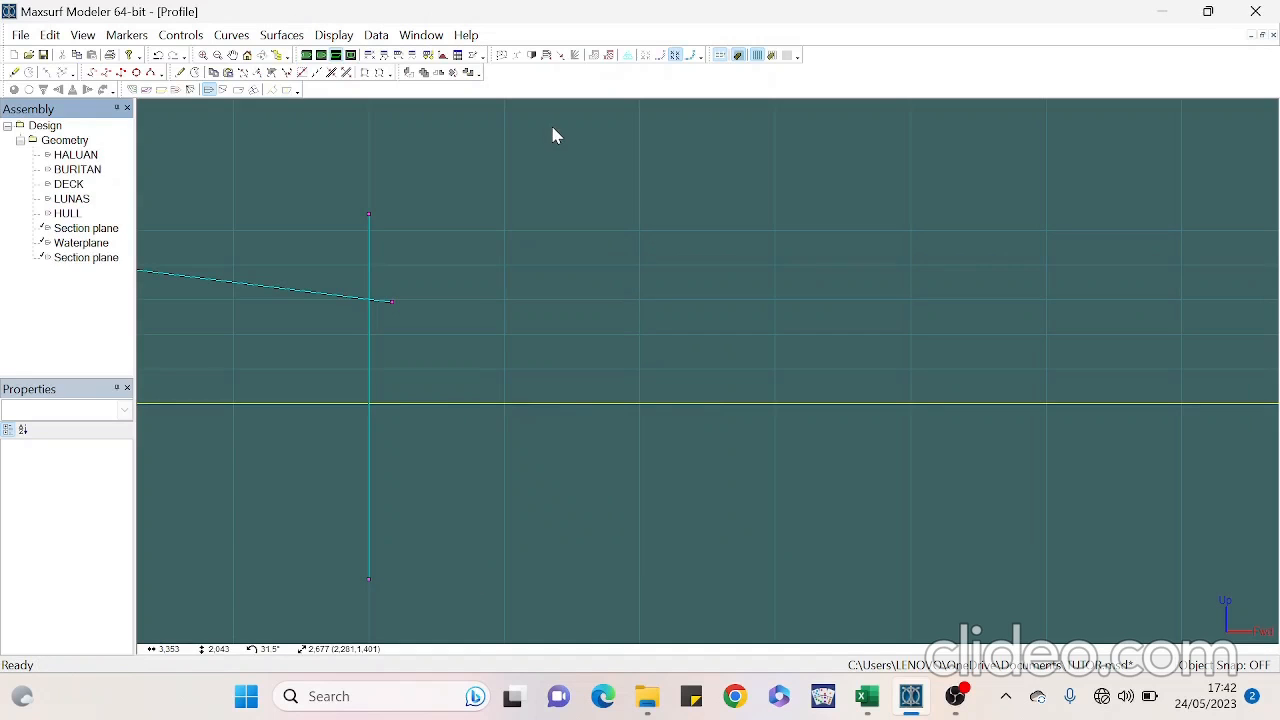
{"action": "scroll", "coordinate": [474, 170], "scroll_direction": "down", "scroll_amount": 4}
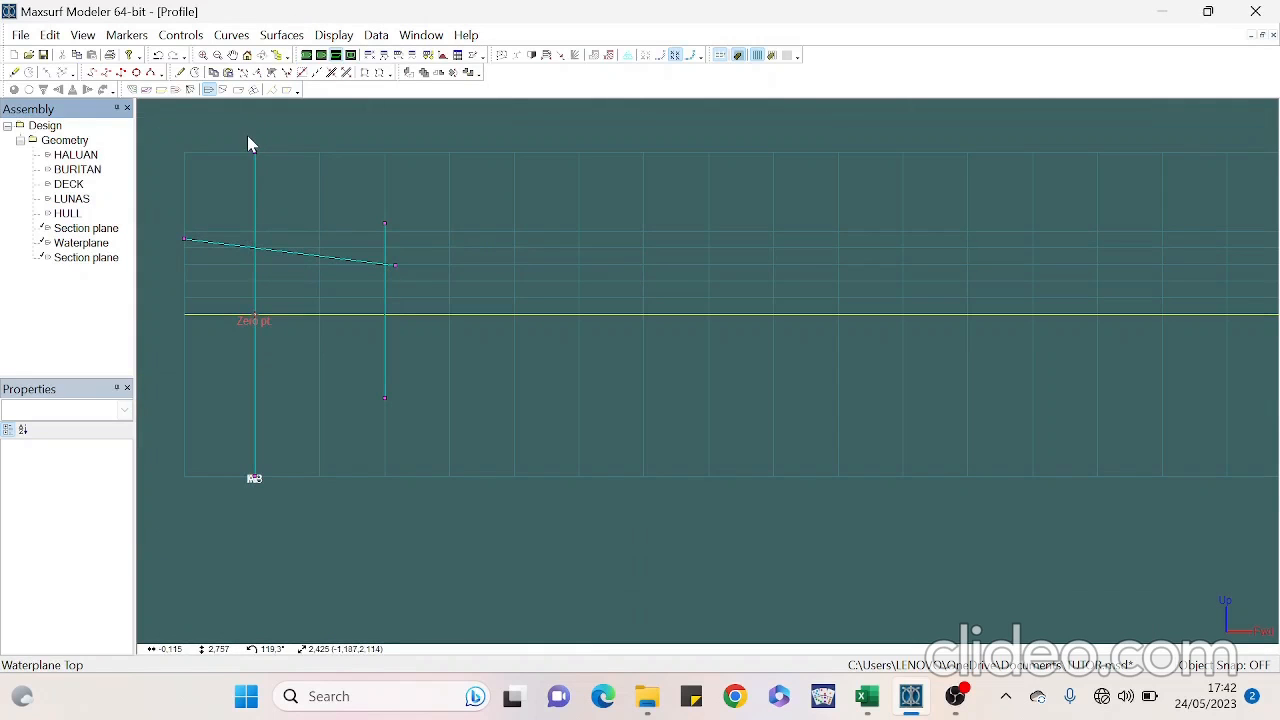
Add a second Waterplane surface and set both ends of the second Section plane to longitudinal position 1.3 m
{"action": "left_click", "coordinate": [281, 35]}
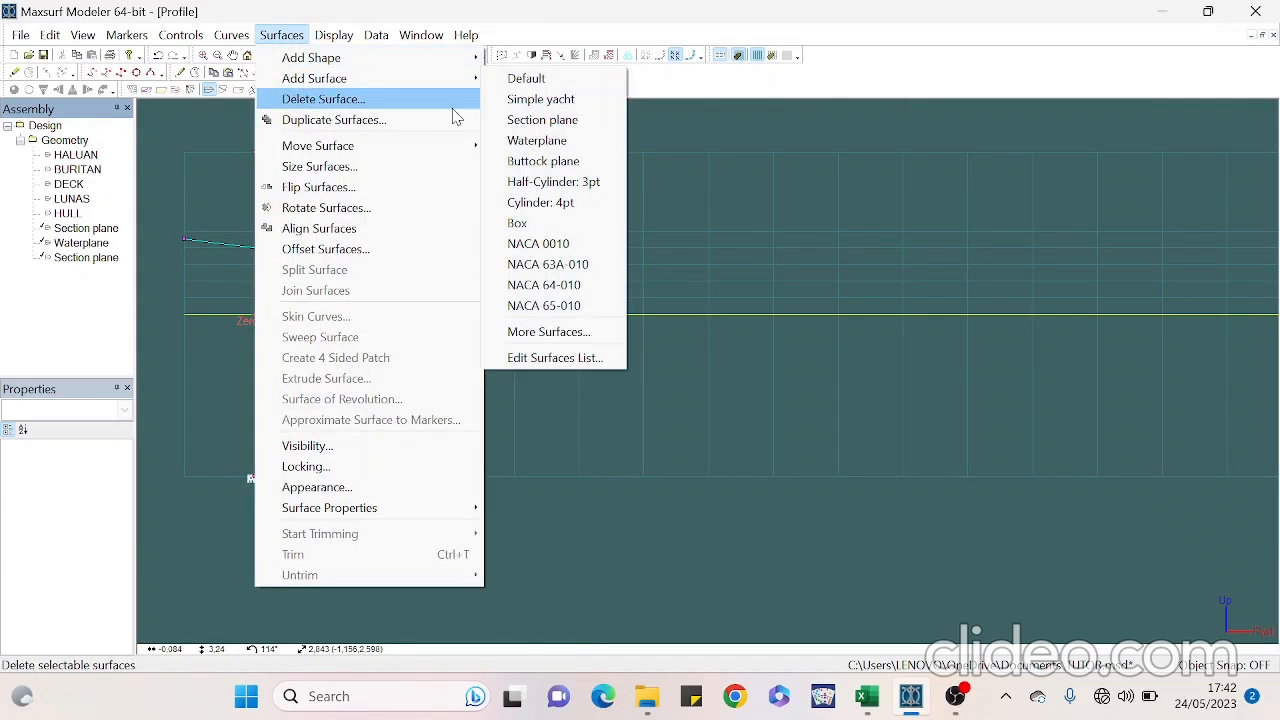
{"action": "left_click", "coordinate": [536, 141]}
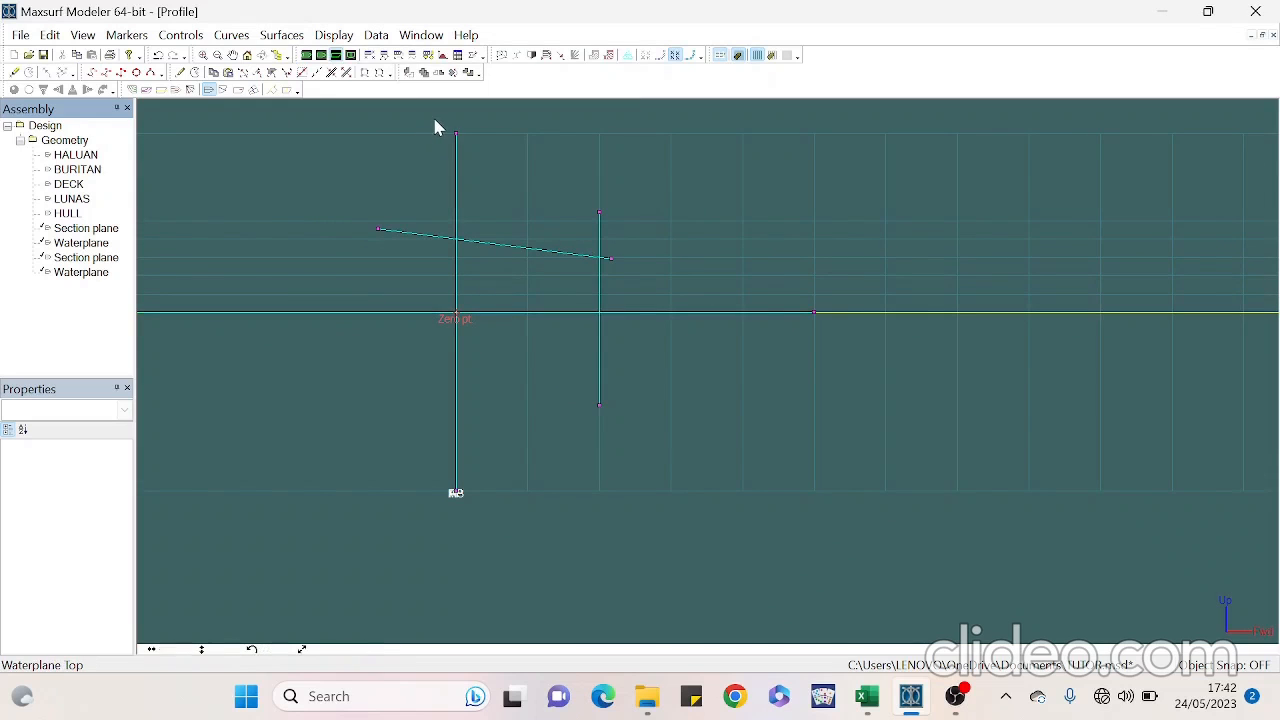
{"action": "left_click_drag", "start_coordinate": [467, 155], "coordinate": [467, 156]}
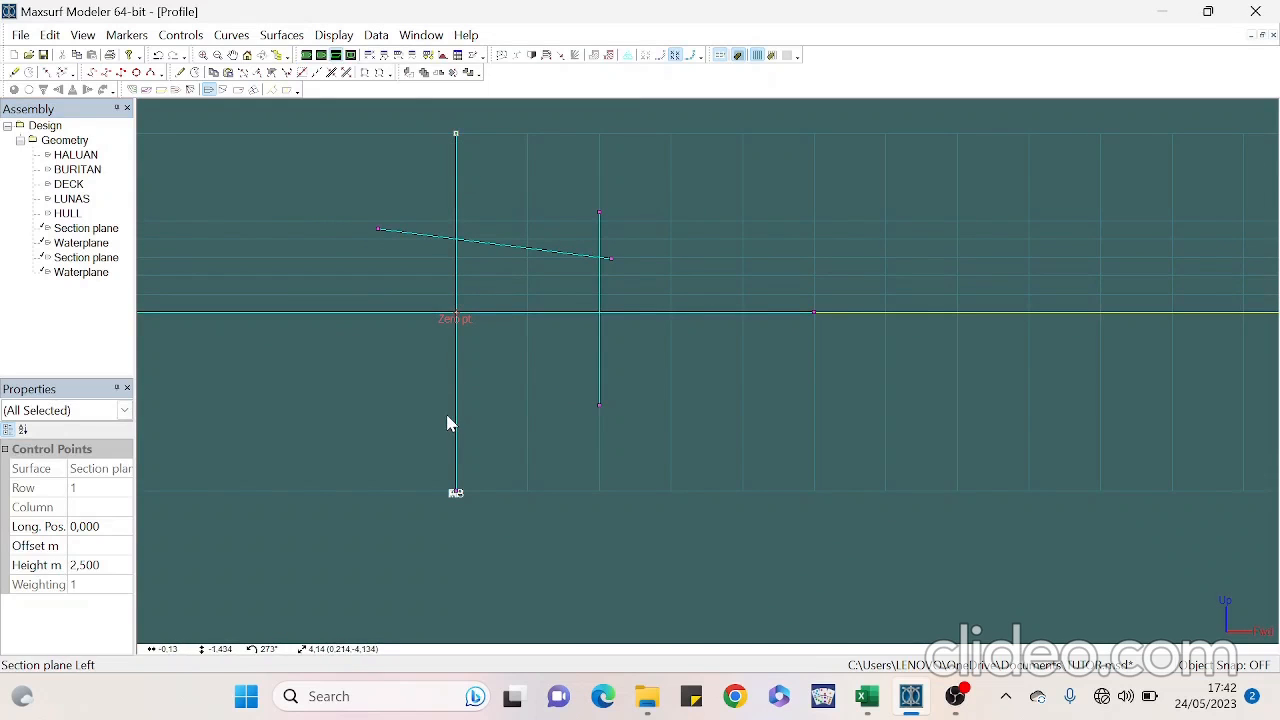
{"action": "left_click_drag", "start_coordinate": [472, 498], "coordinate": [474, 503]}
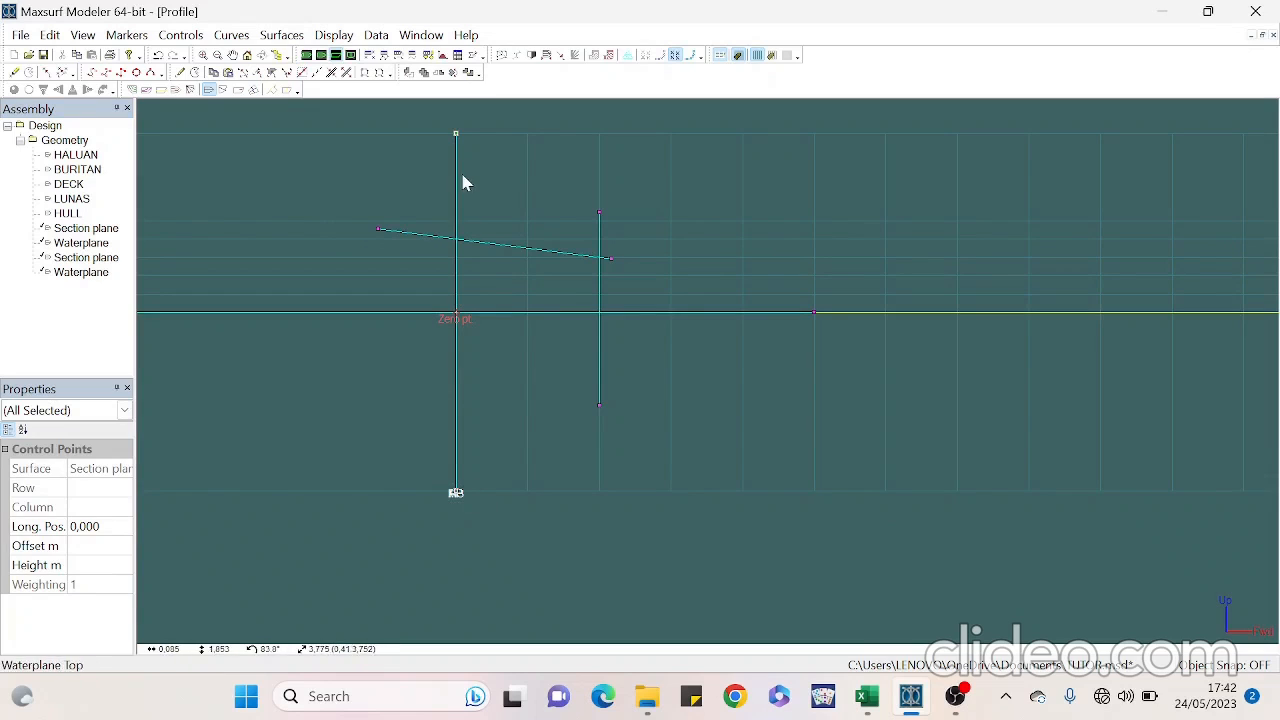
{"action": "left_click", "coordinate": [443, 134]}
{"action": "left_click_drag", "start_coordinate": [487, 160], "coordinate": [486, 160]}
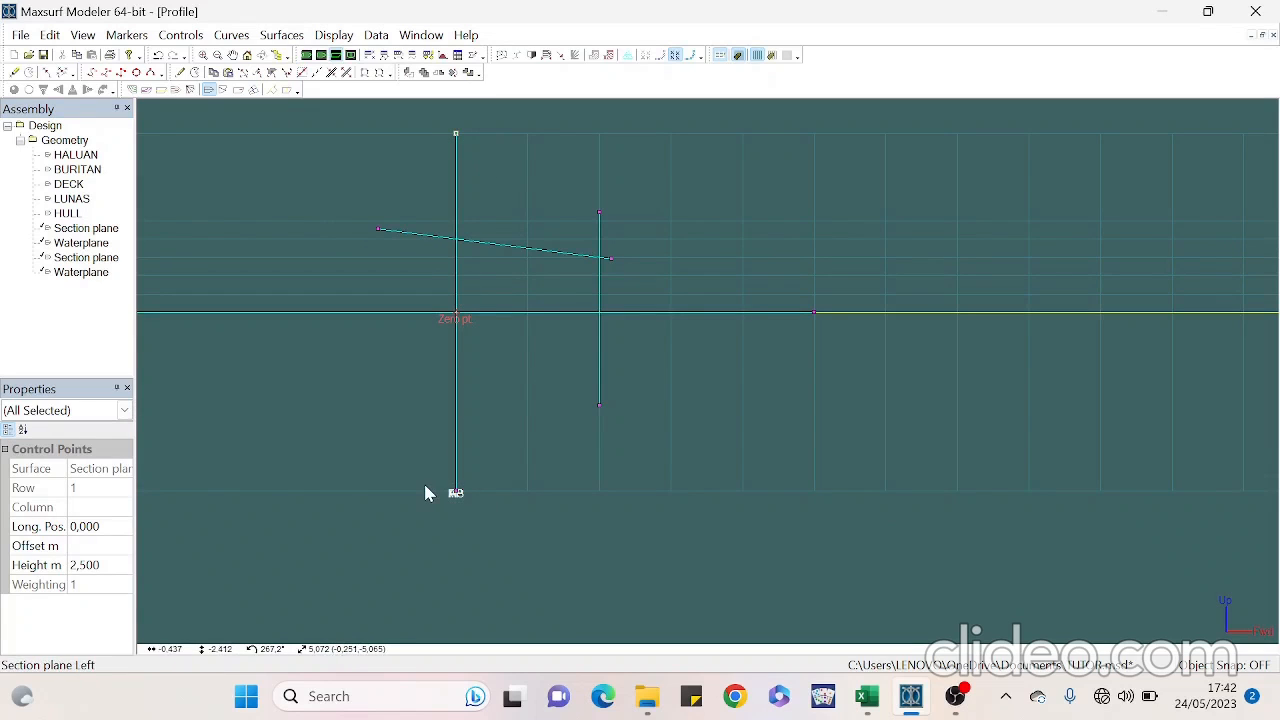
{"action": "left_click_drag", "start_coordinate": [441, 467], "coordinate": [489, 512]}
{"action": "left_click", "coordinate": [98, 527]}
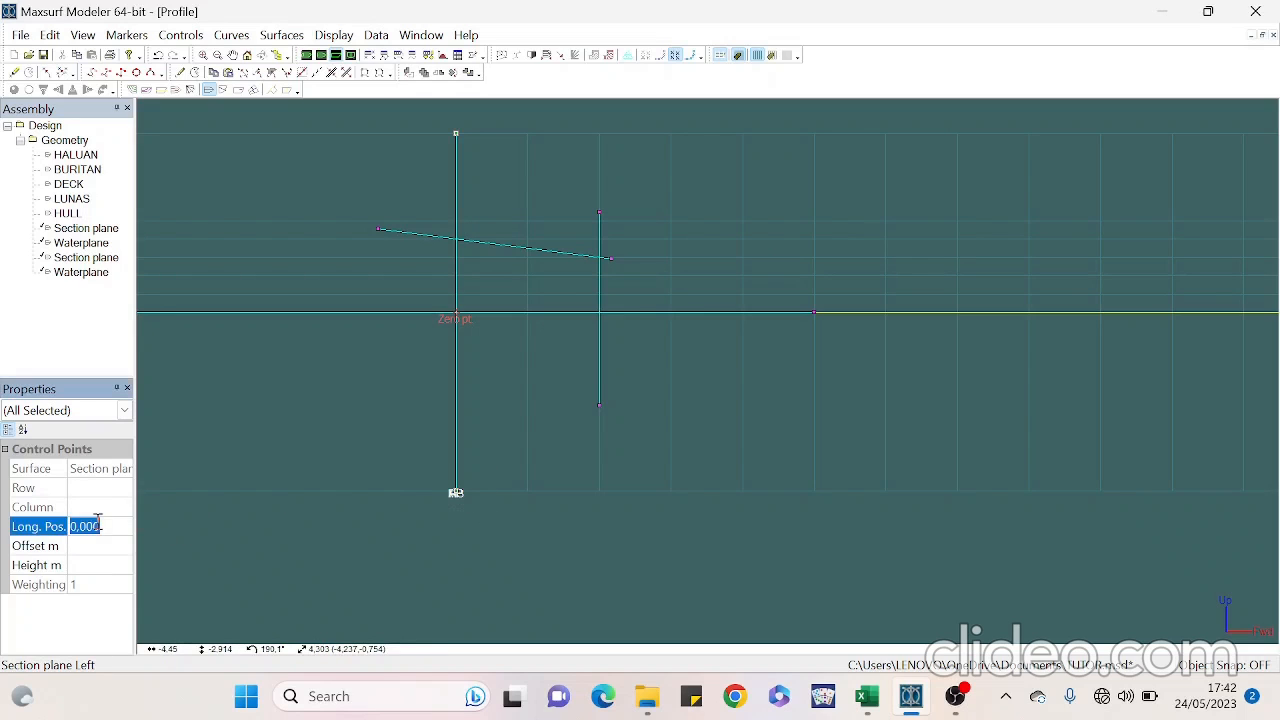
{"action": "type", "text": "1,3"}
{"action": "key", "text": "Return"}
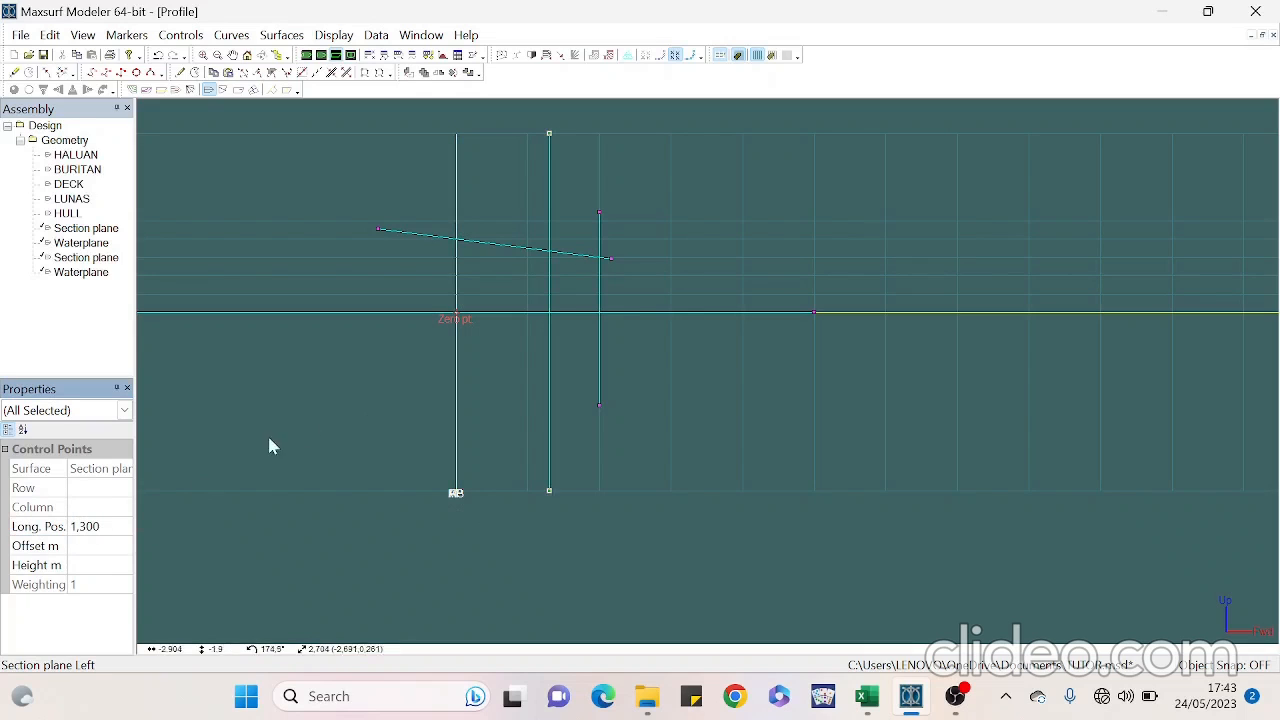
Set the height of the upper end of the Section plane at 1.3 m to 0.3 m and adjust it to 0.4 m
{"action": "left_click", "coordinate": [591, 500]}
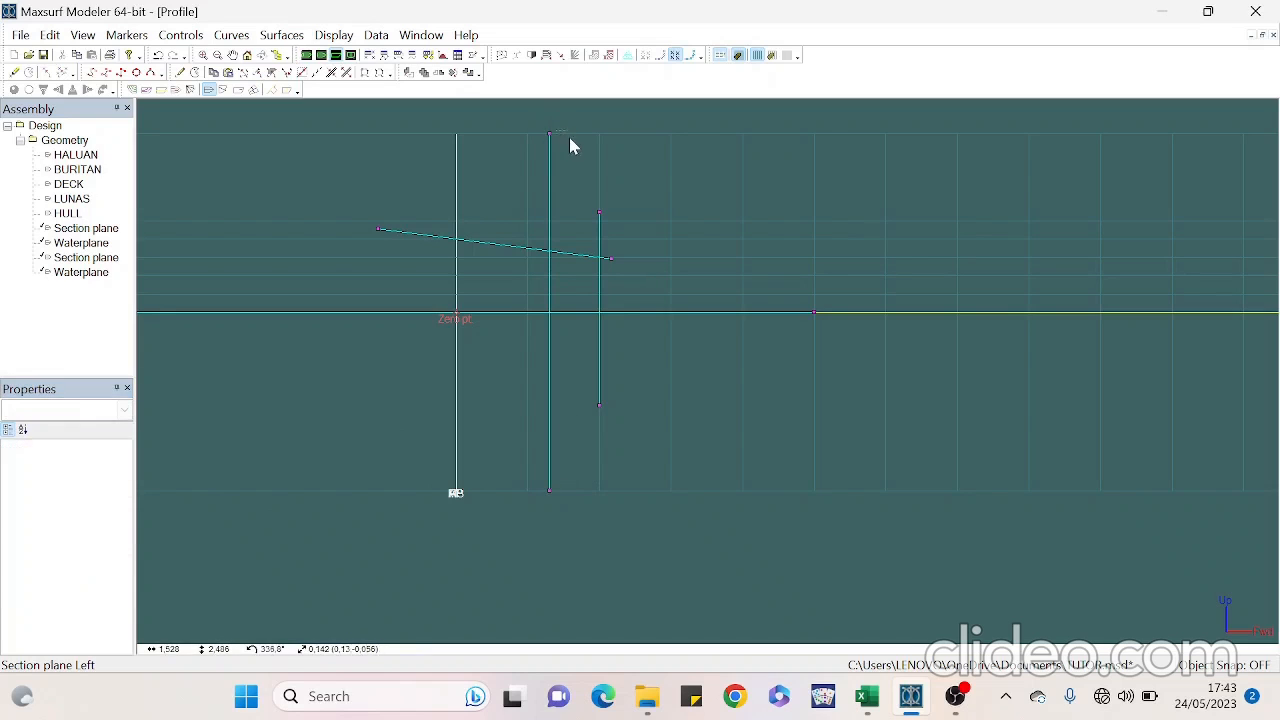
{"action": "left_click_drag", "start_coordinate": [537, 126], "coordinate": [566, 151]}
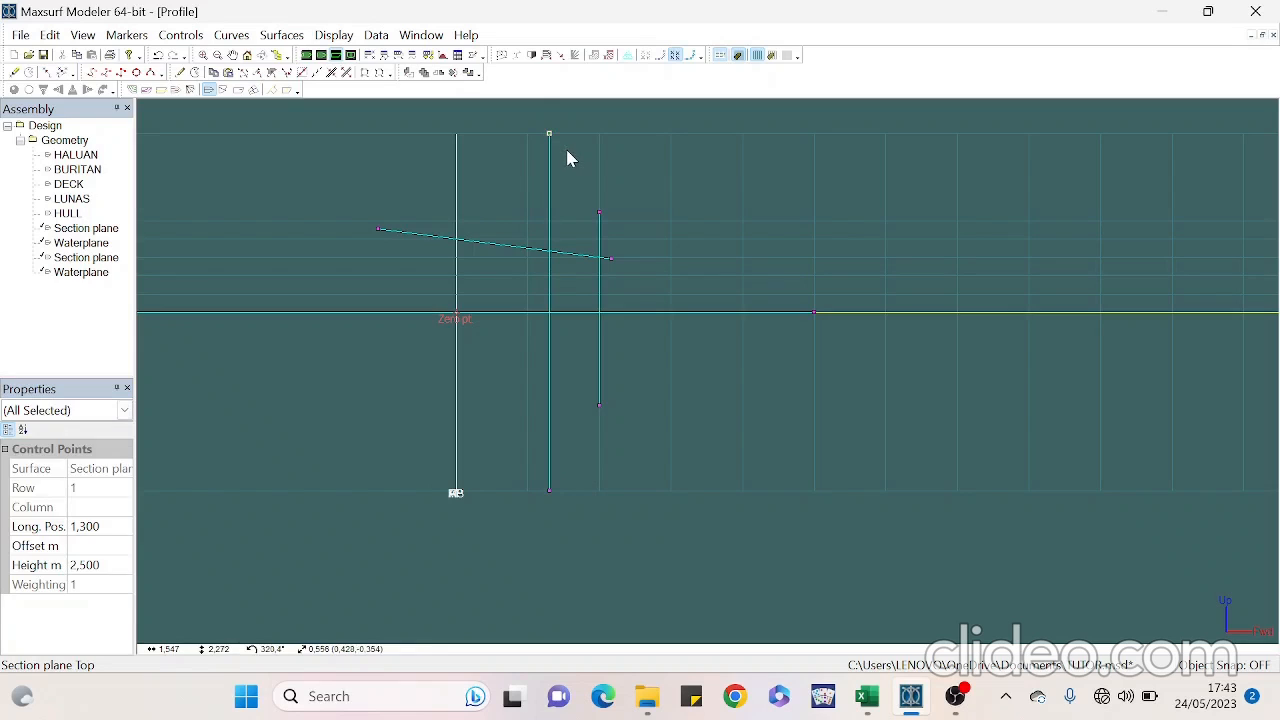
{"action": "left_click", "coordinate": [110, 565]}
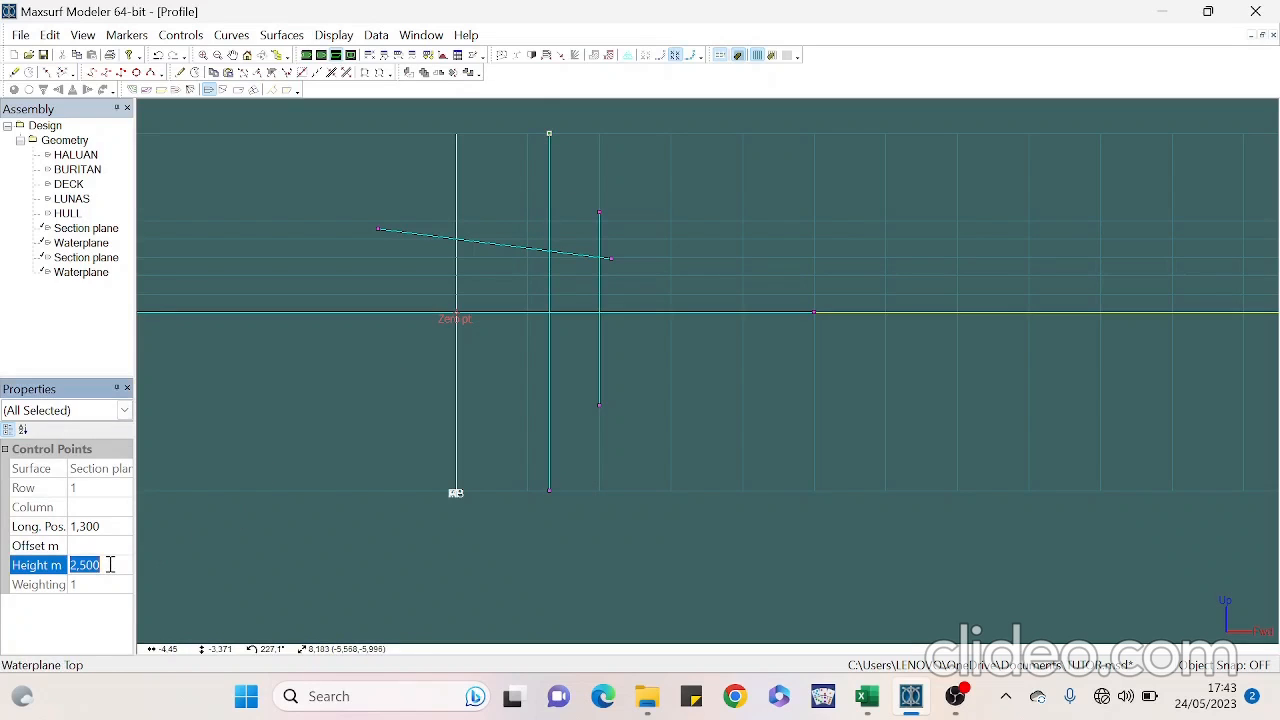
{"action": "type", "text": "0,3"}
{"action": "key", "text": "Return"}
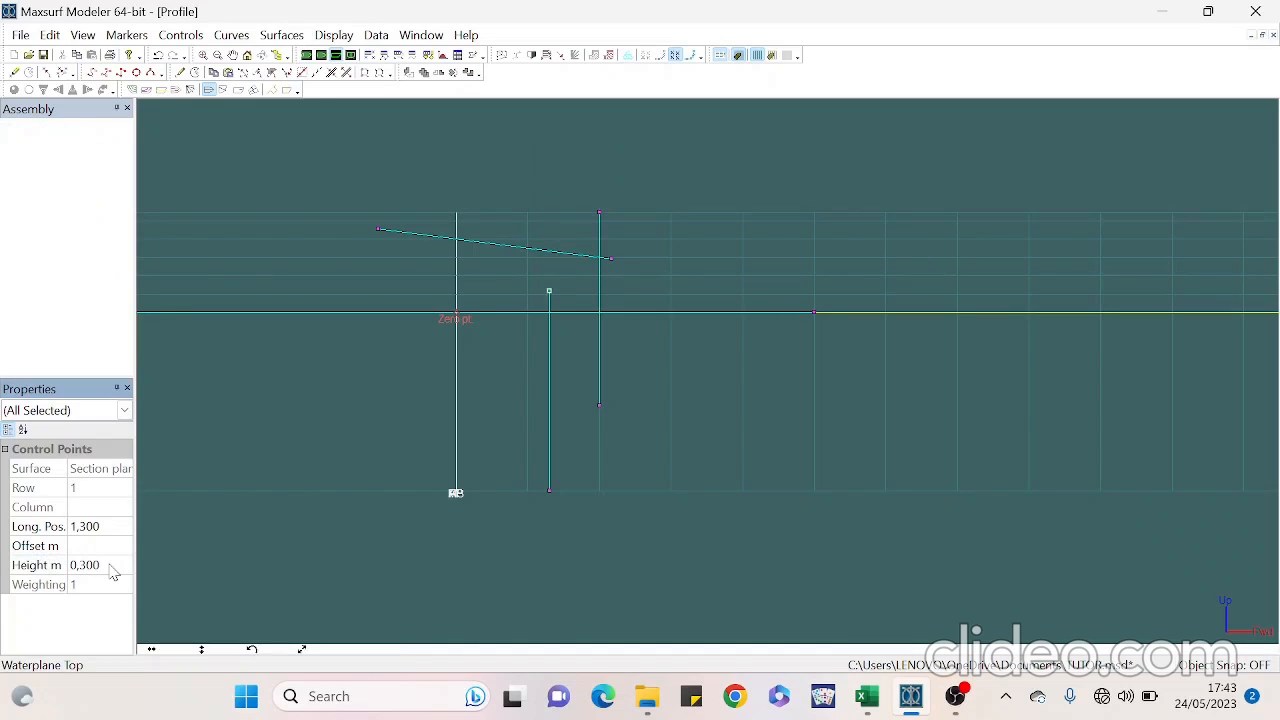
{"action": "left_click", "coordinate": [677, 475]}
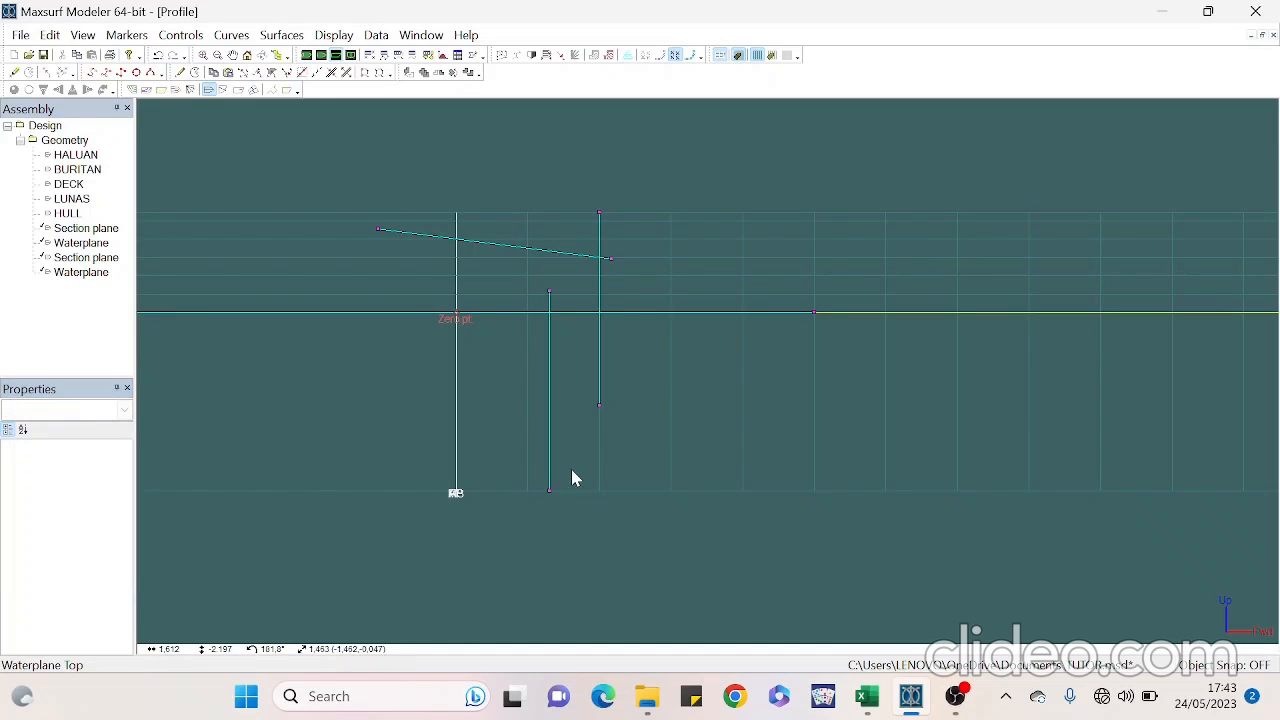
{"action": "left_click", "coordinate": [551, 292]}
{"action": "left_click", "coordinate": [87, 565]}
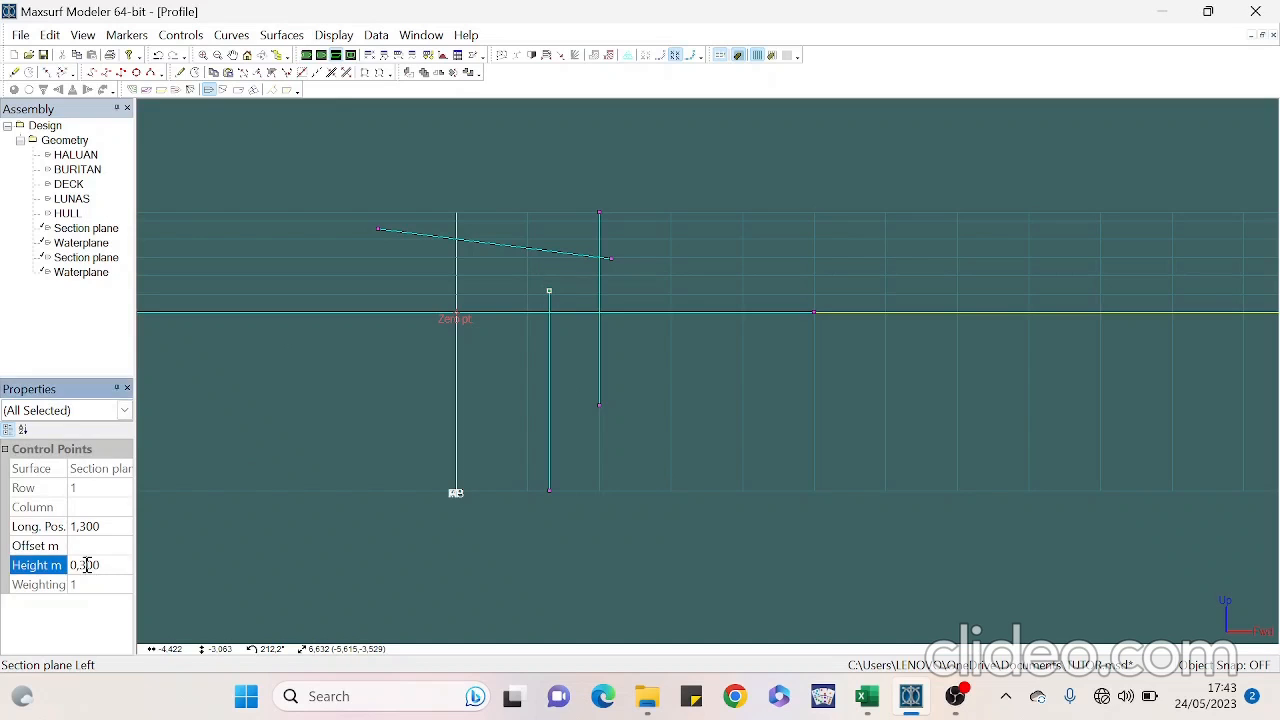
{"action": "key", "text": "Return"}
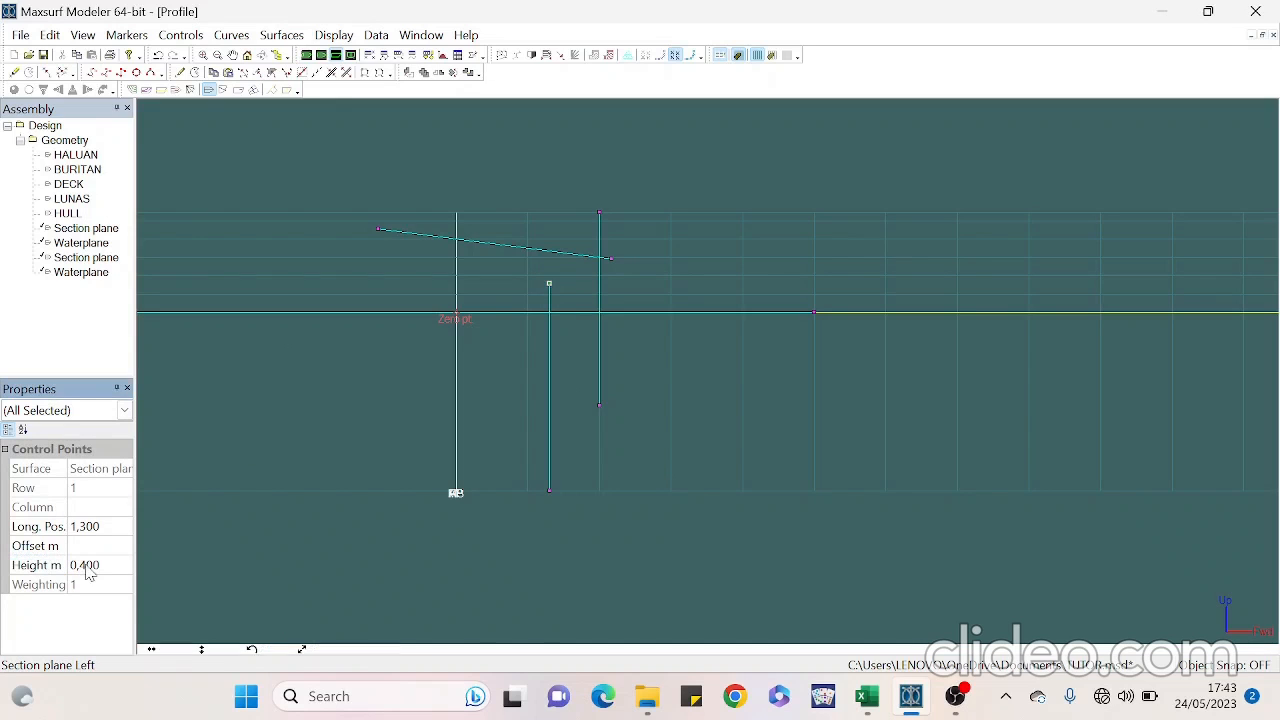
Raise the lower end of the Section plane at 1.3 m to a height of -2 m and further to -1 m
{"action": "left_click", "coordinate": [665, 492]}
{"action": "left_click_drag", "start_coordinate": [541, 480], "coordinate": [566, 500]}
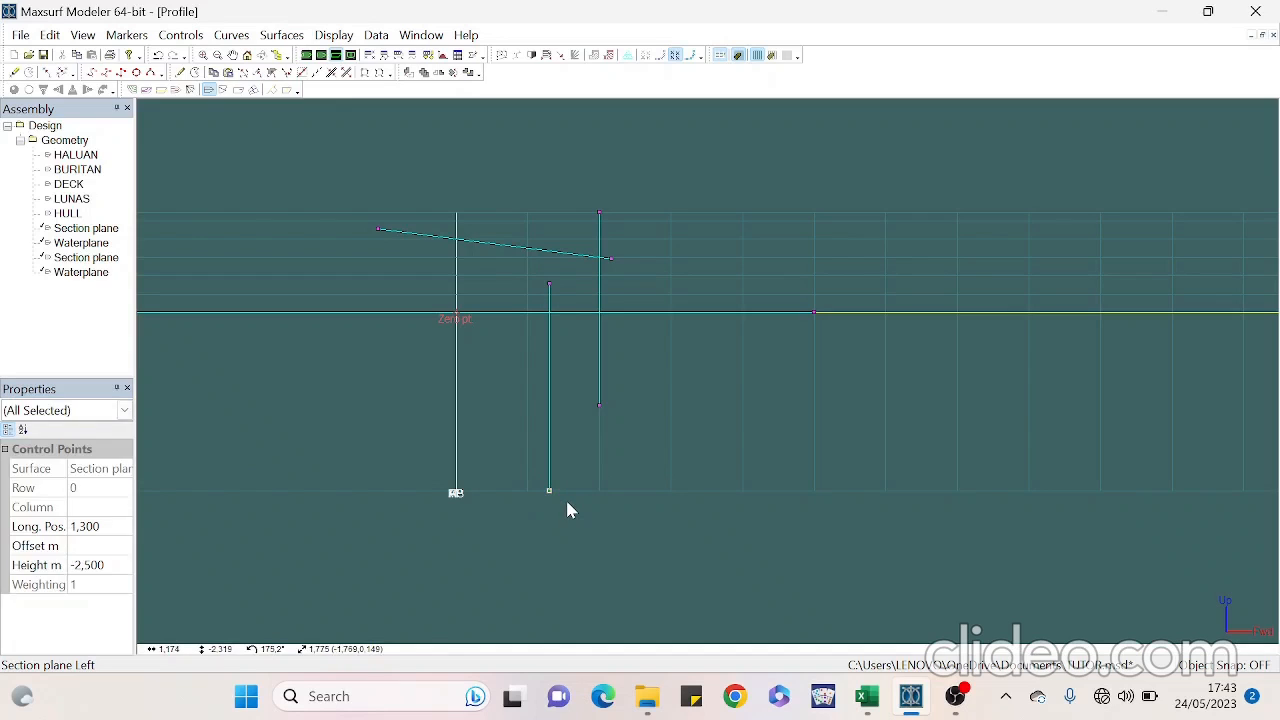
{"action": "left_click", "coordinate": [116, 565]}
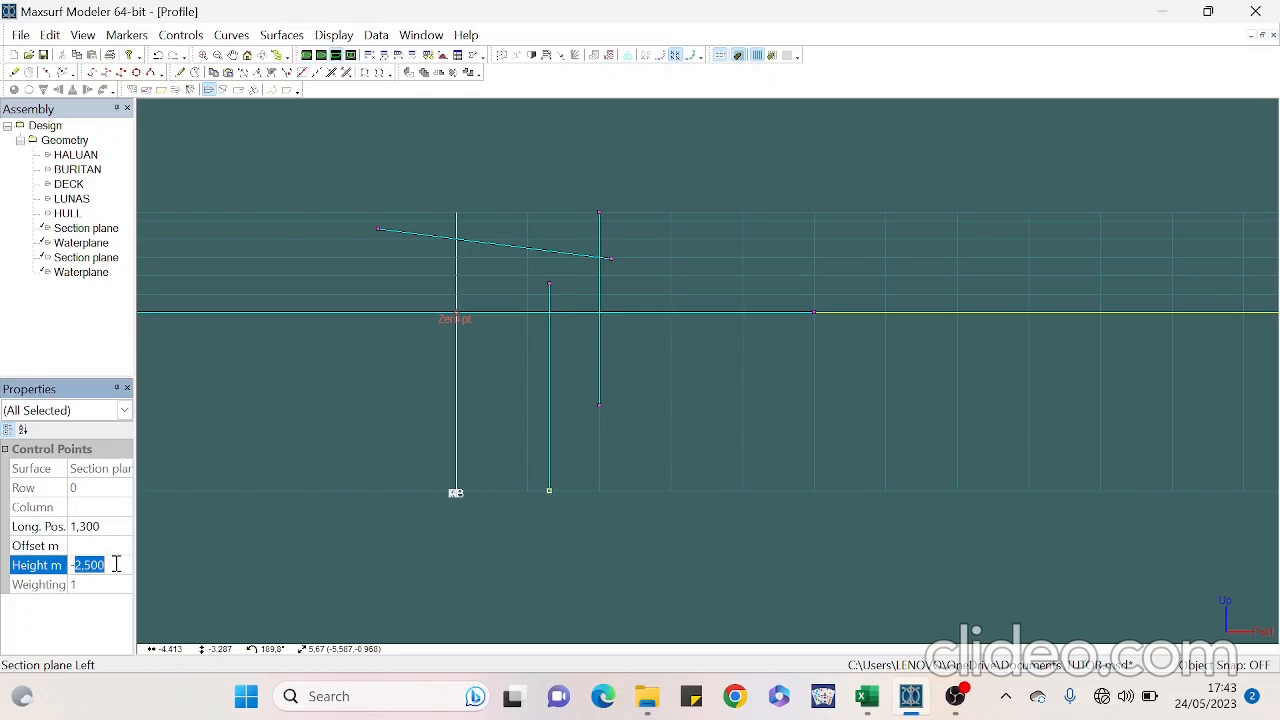
{"action": "type", "text": "-2"}
{"action": "key", "text": "Return"}
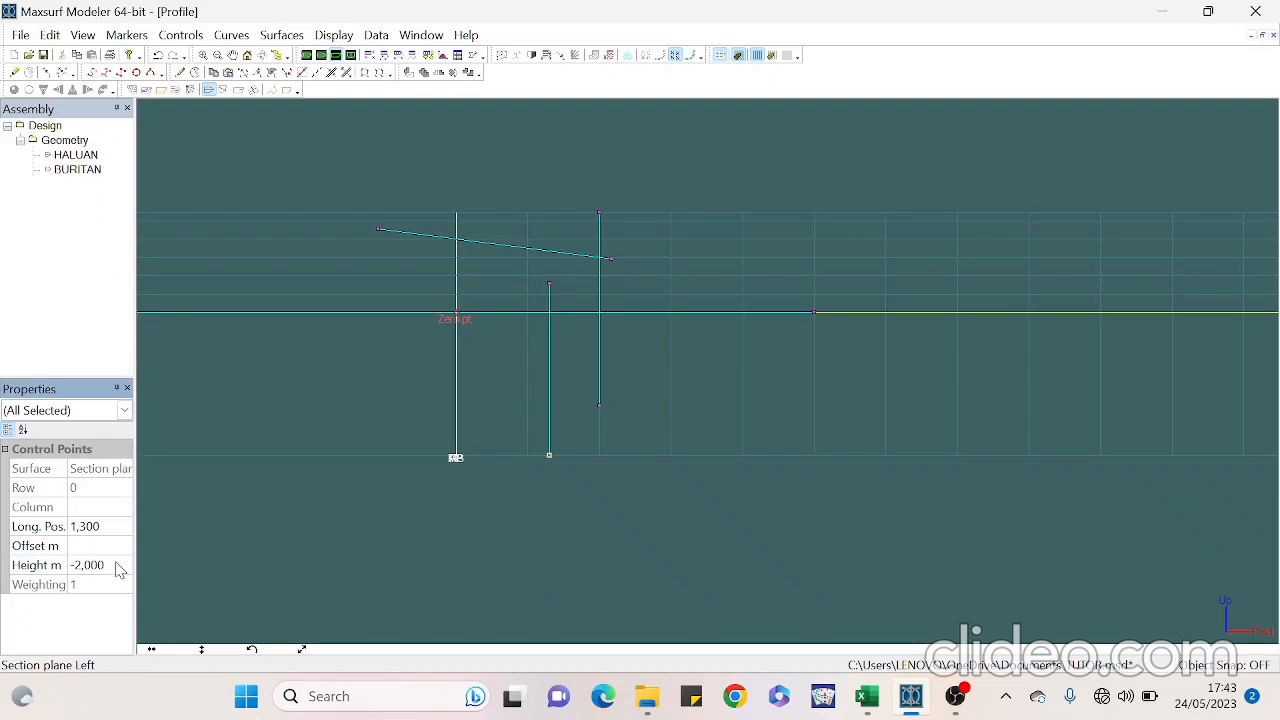
{"action": "left_click", "coordinate": [113, 560]}
{"action": "type", "text": "-1"}
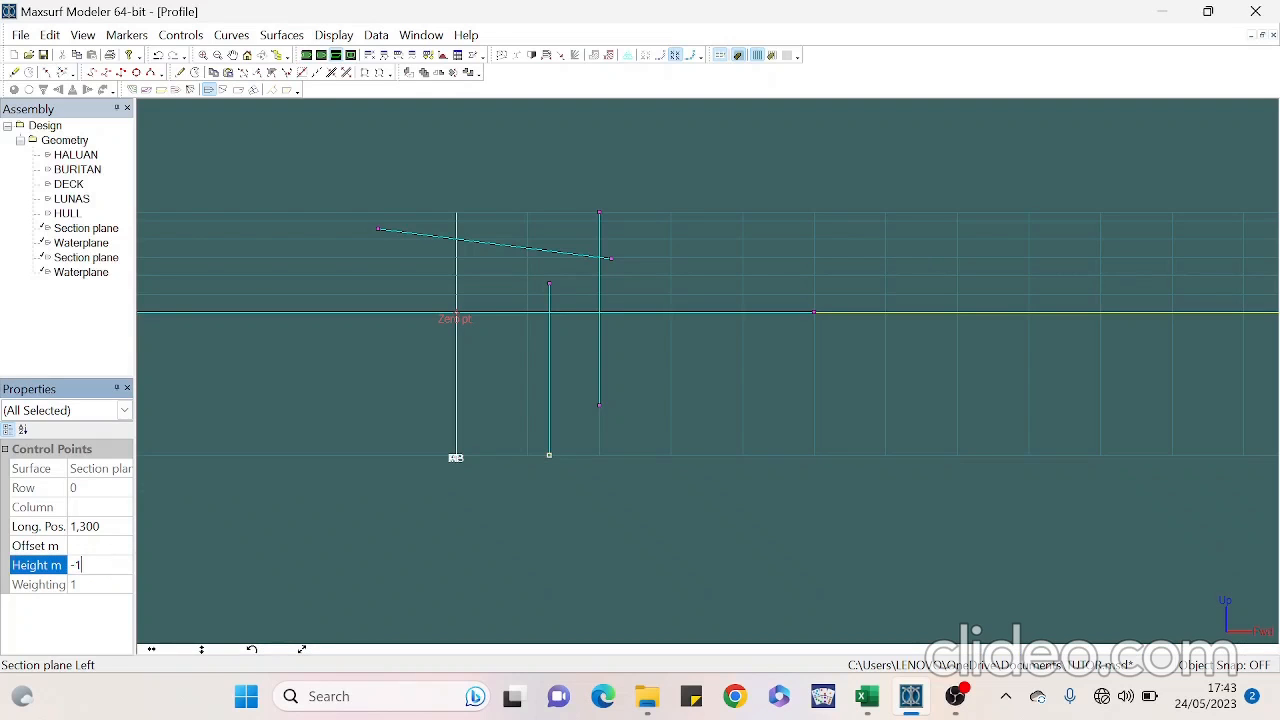
{"action": "key", "text": "Return"}
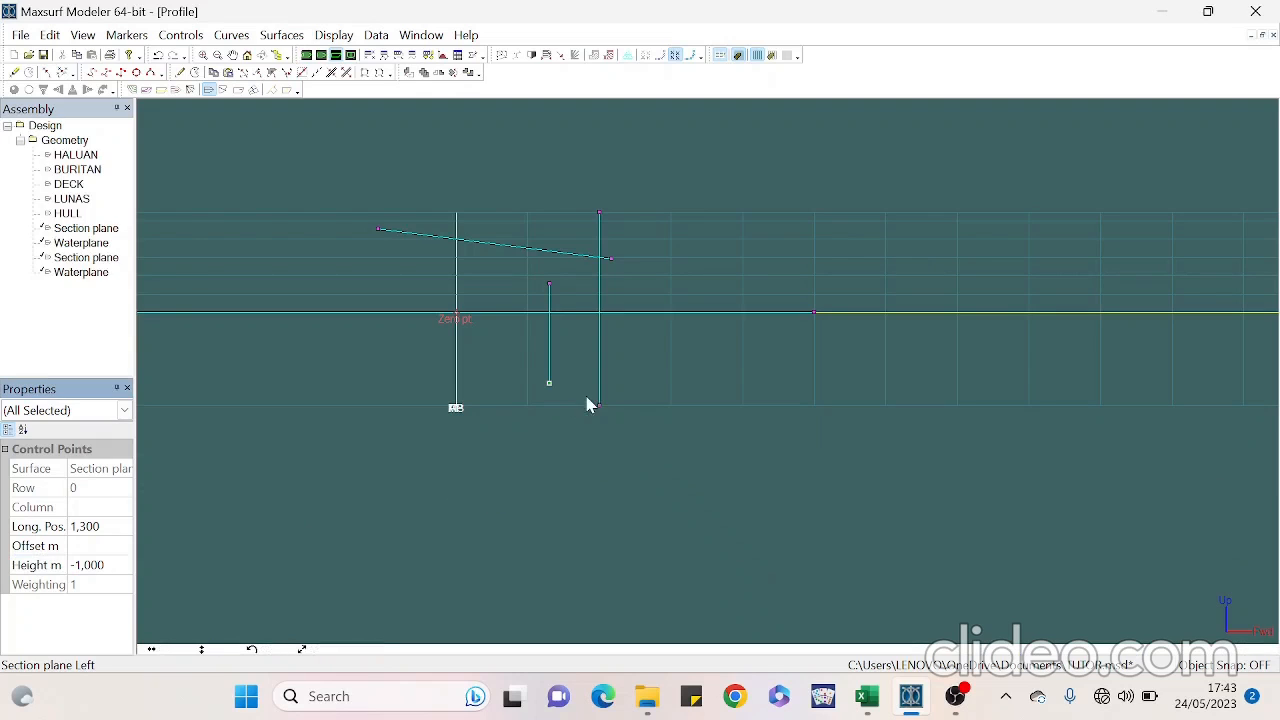
Raise the lower end of the Section plane at 2 m to a height of -1 m, level with the other Section plane
{"action": "left_click", "coordinate": [599, 405]}
{"action": "left_click", "coordinate": [127, 565]}
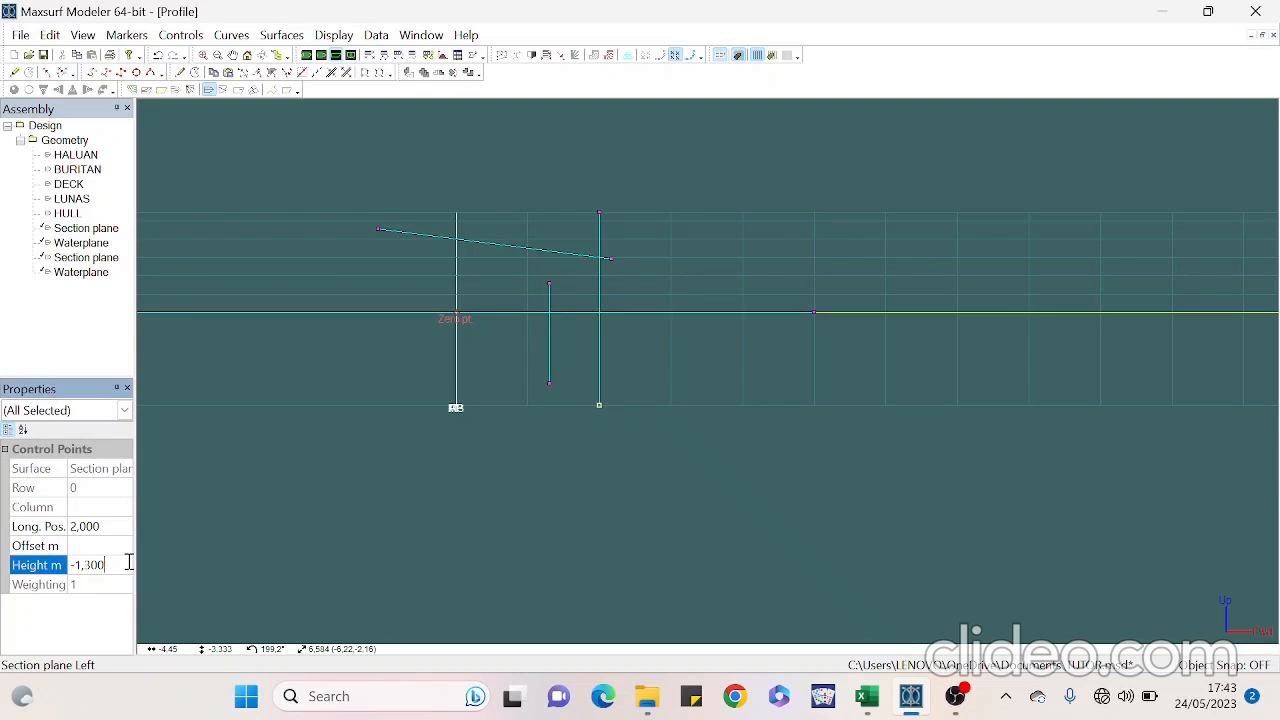
{"action": "key", "text": "Return"}
{"action": "left_click", "coordinate": [568, 452]}
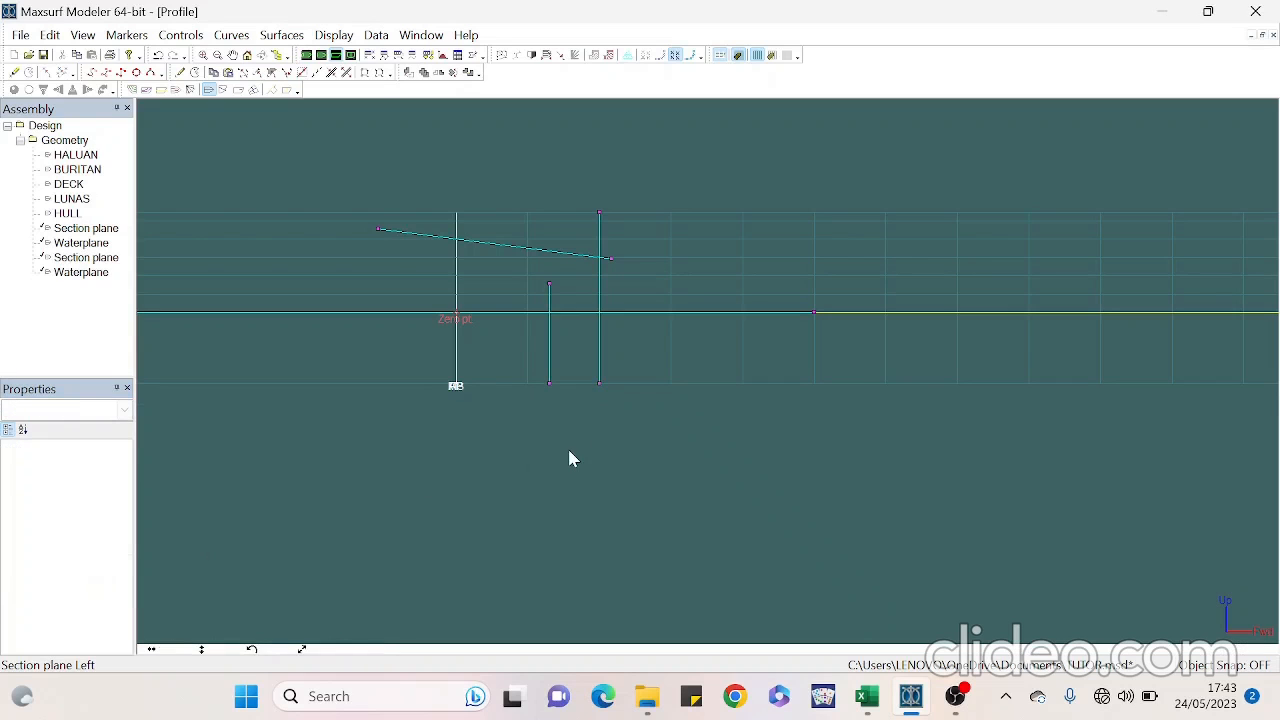
Select both ends of the new horizontal Waterplane and set its height to 0.256 m
{"action": "scroll", "coordinate": [745, 345], "scroll_direction": "up", "scroll_amount": 1}
{"action": "scroll", "coordinate": [744, 349], "scroll_direction": "up", "scroll_amount": 1}
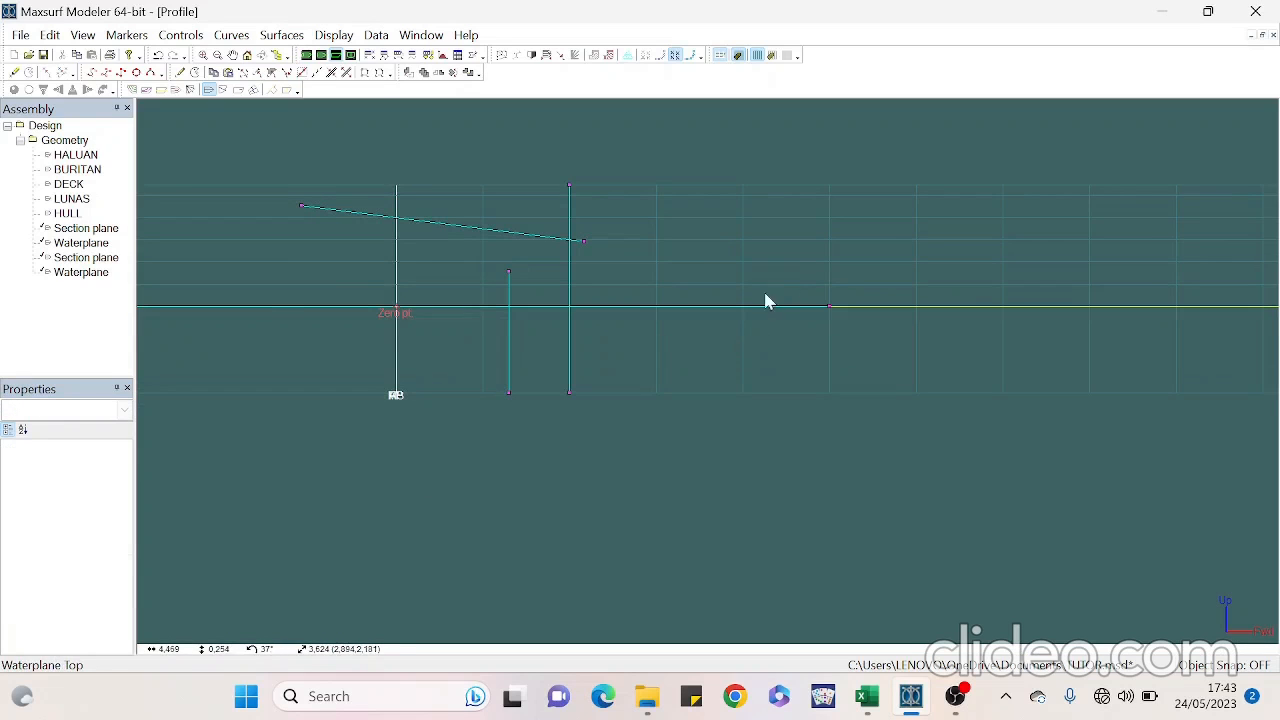
{"action": "scroll", "coordinate": [299, 318], "scroll_direction": "down", "scroll_amount": 2}
{"action": "scroll", "coordinate": [481, 340], "scroll_direction": "down", "scroll_amount": 2}
{"action": "scroll", "coordinate": [544, 381], "scroll_direction": "down", "scroll_amount": 1}
{"action": "scroll", "coordinate": [220, 295], "scroll_direction": "up", "scroll_amount": 1}
{"action": "left_click_drag", "start_coordinate": [741, 349], "coordinate": [738, 349]}
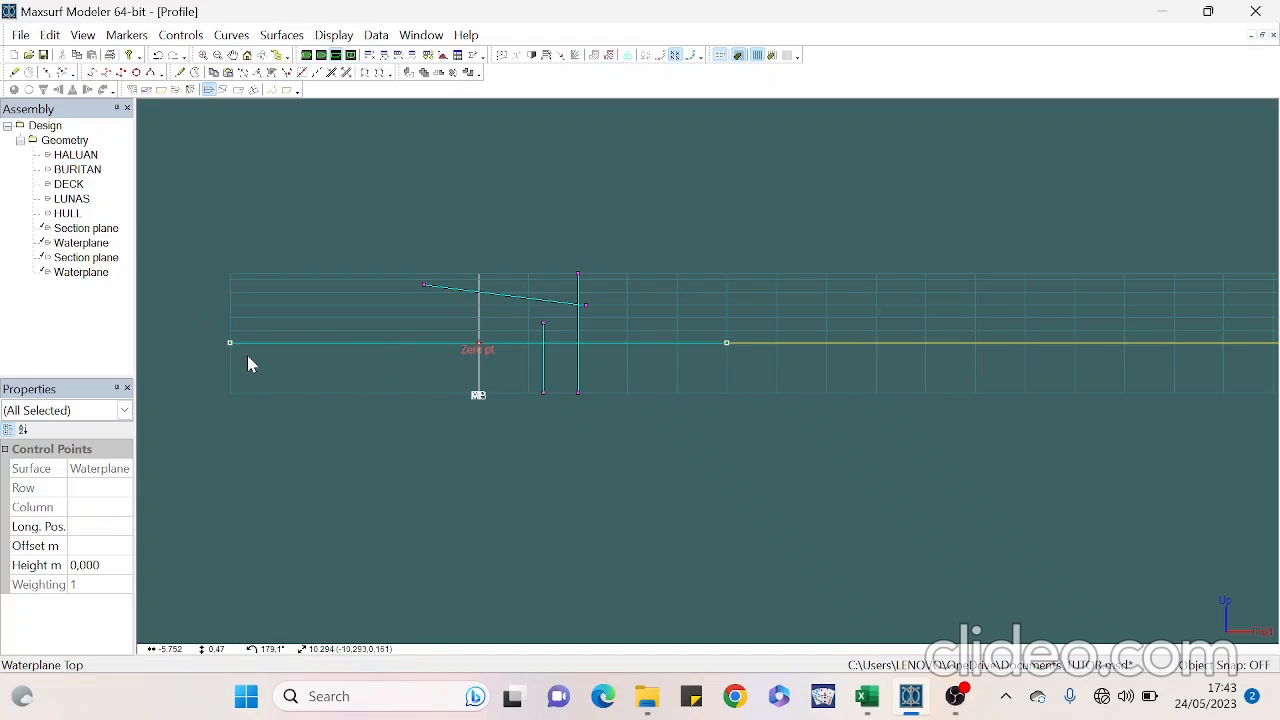
{"action": "left_click", "coordinate": [109, 567]}
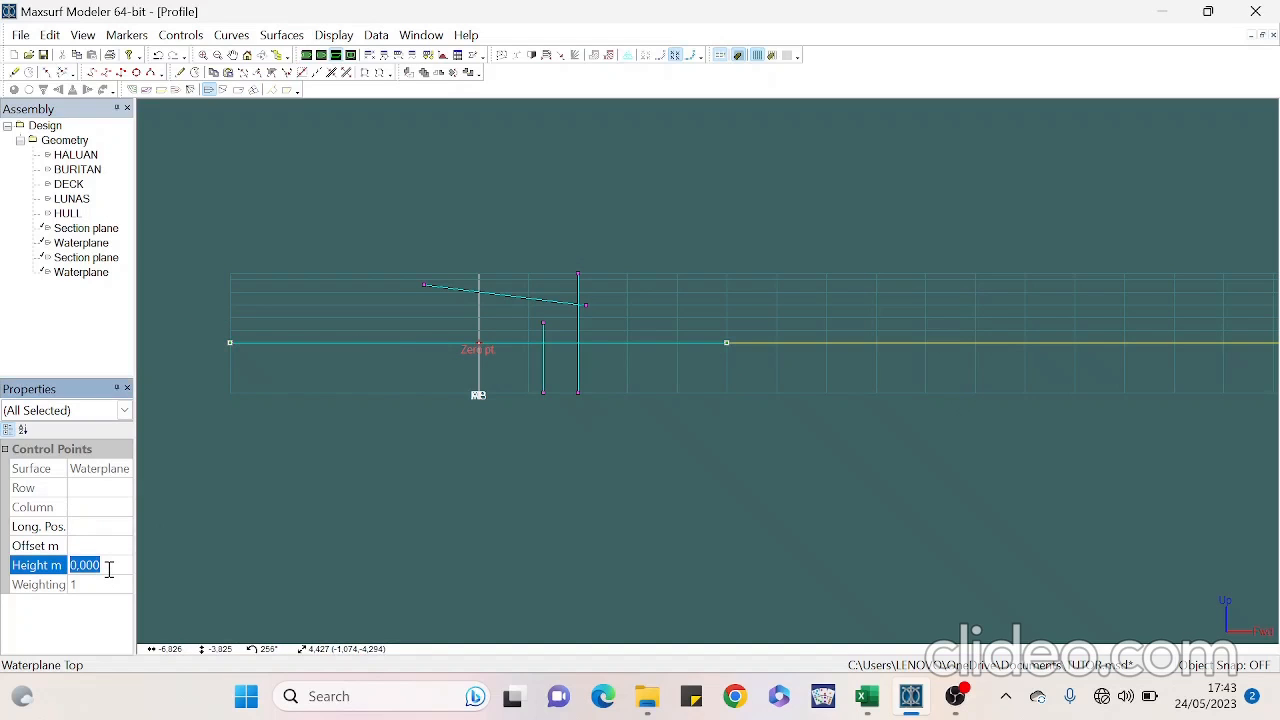
{"action": "type", "text": "0,256"}
{"action": "key", "text": "Return"}
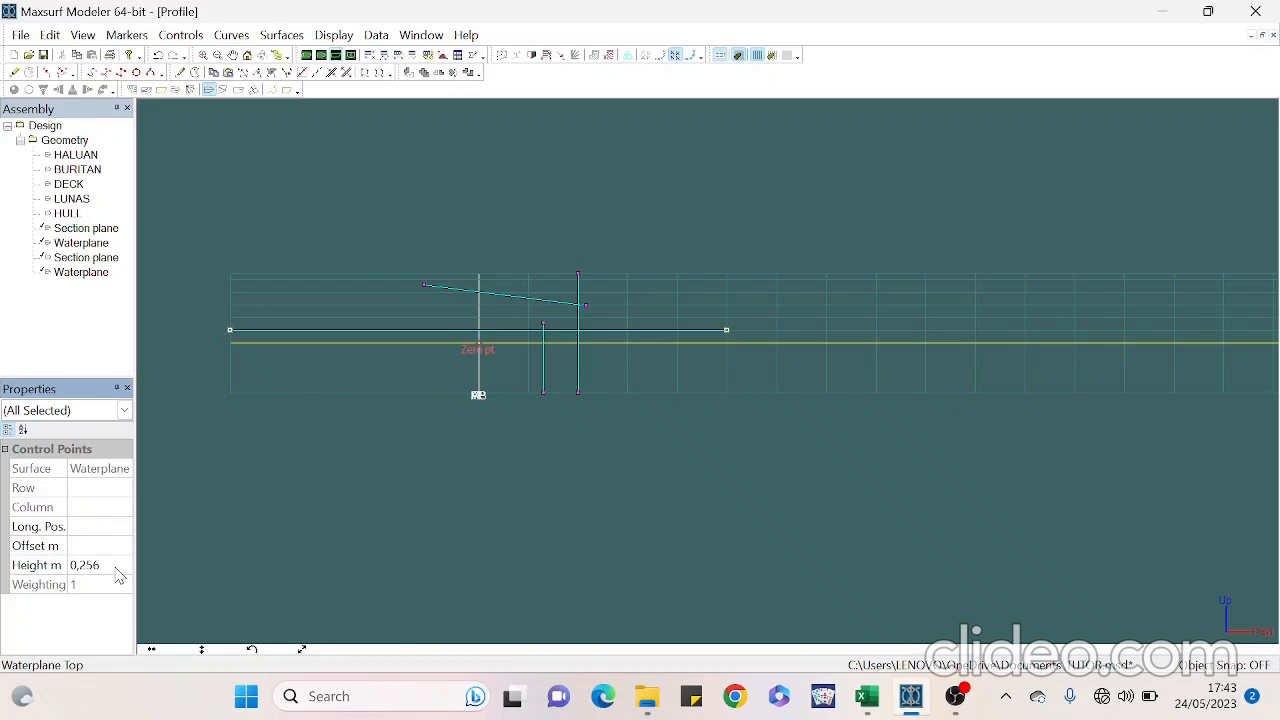
{"action": "left_click", "coordinate": [673, 318]}
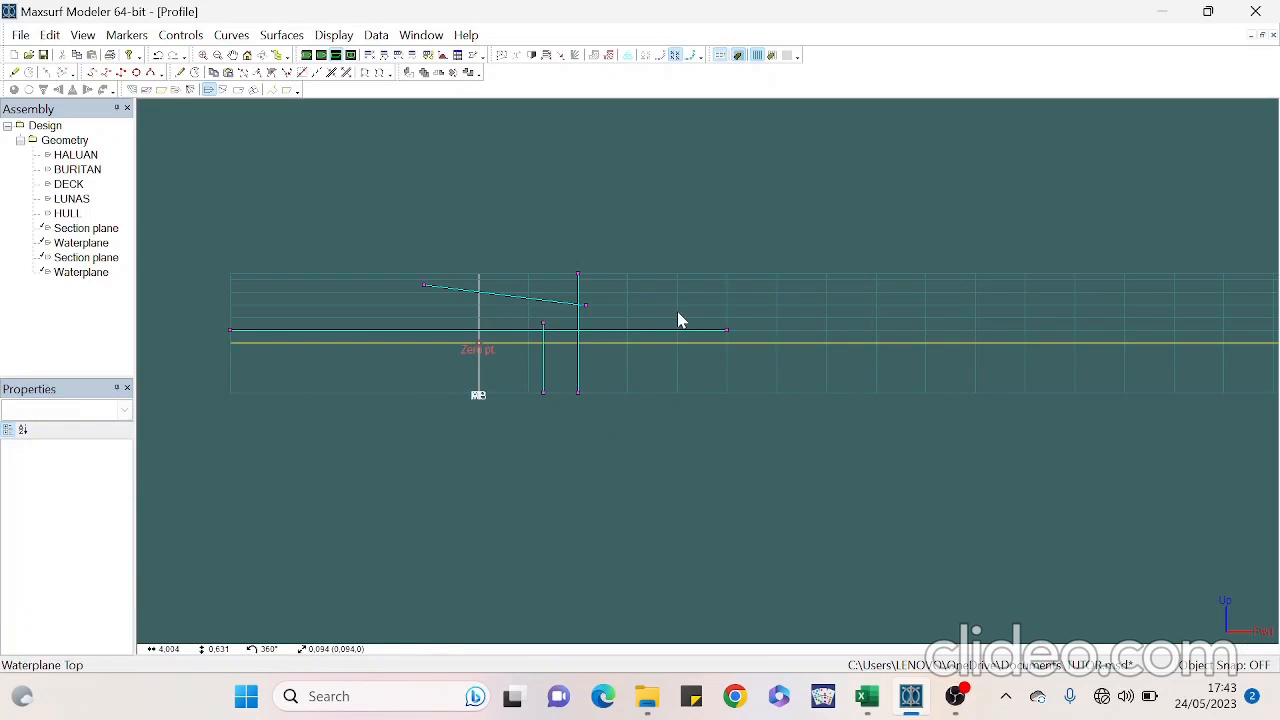
Shorten the horizontal Waterplane by setting its forward end's longitudinal position to about 2.2 m
{"action": "left_click", "coordinate": [731, 332]}
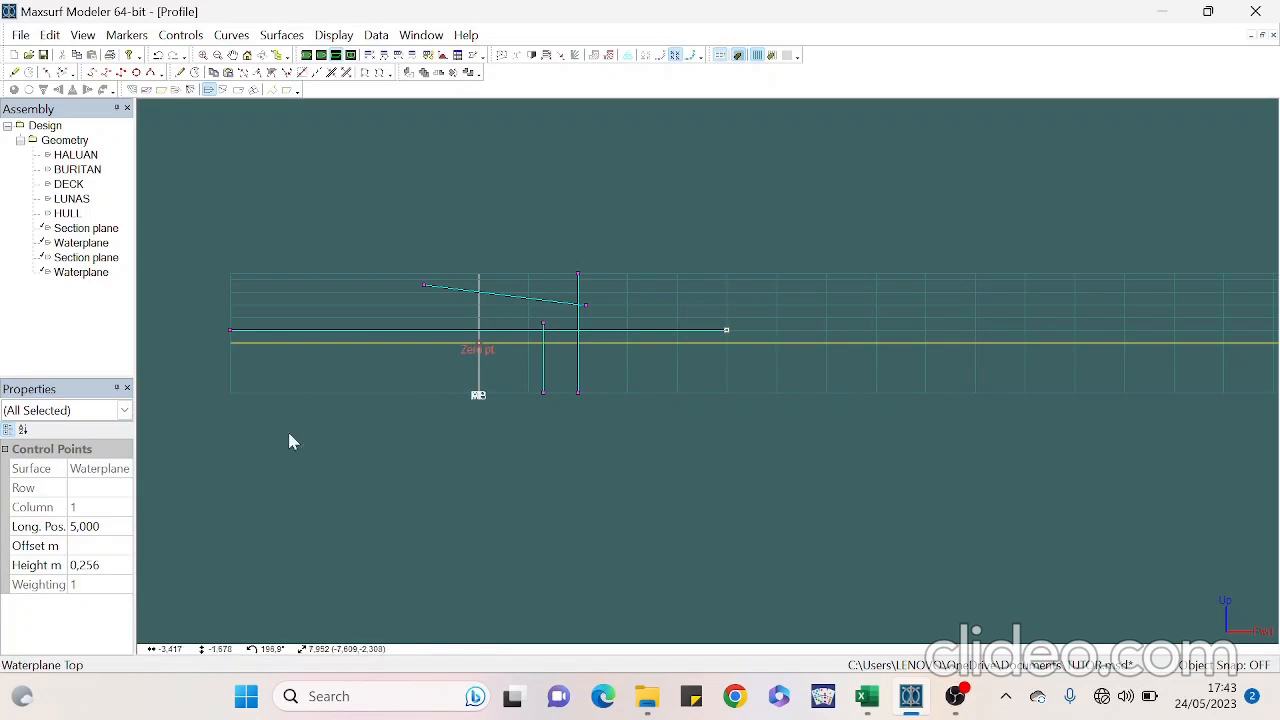
{"action": "left_click", "coordinate": [74, 527]}
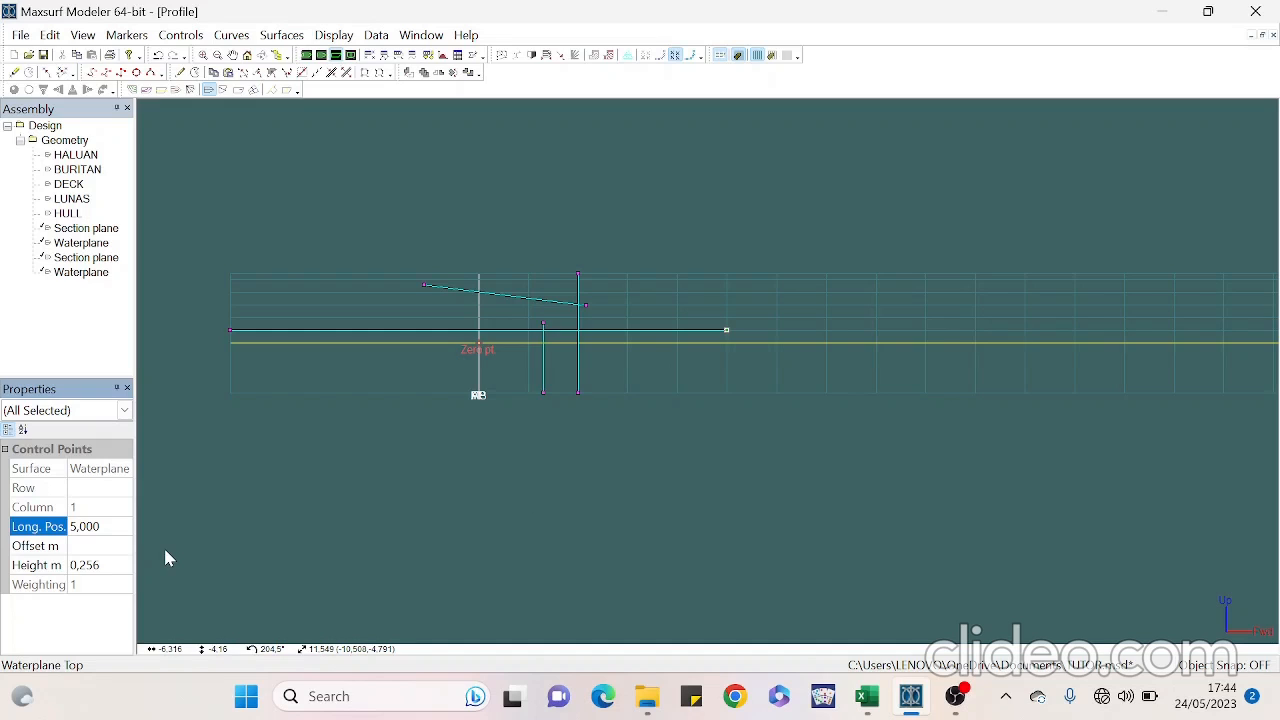
{"action": "key", "text": "Delete"}
{"action": "key", "text": "Delete"}
{"action": "type", "text": "2"}
{"action": "key", "text": "Return"}
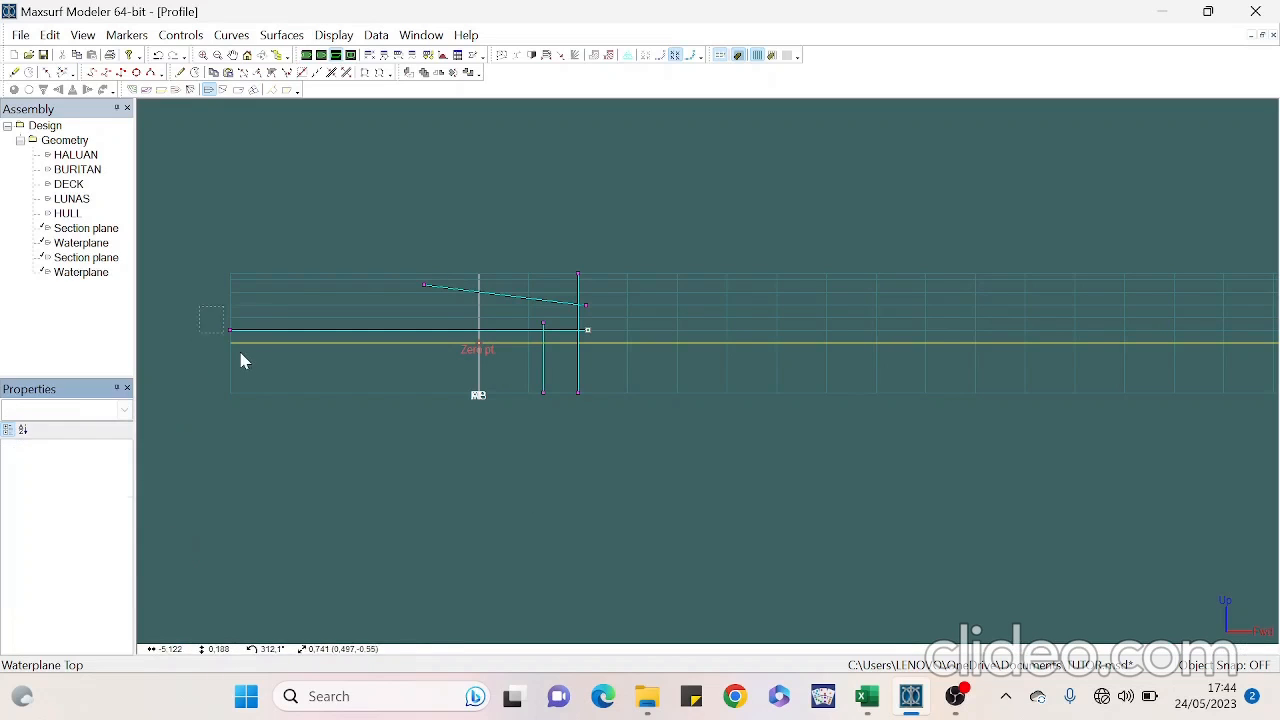
Set the longitudinal position of the horizontal Waterplane's aft end to -1 m
{"action": "left_click", "coordinate": [228, 330]}
{"action": "left_click", "coordinate": [82, 526]}
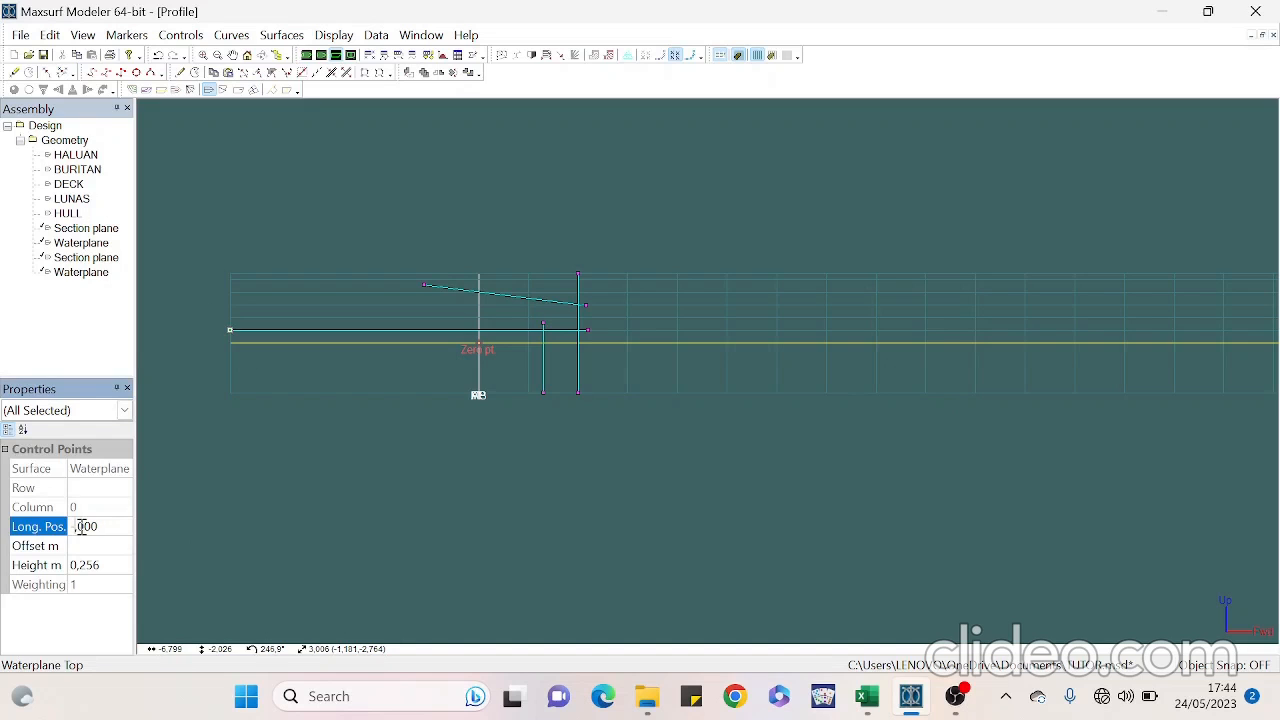
{"action": "key", "text": "Return"}
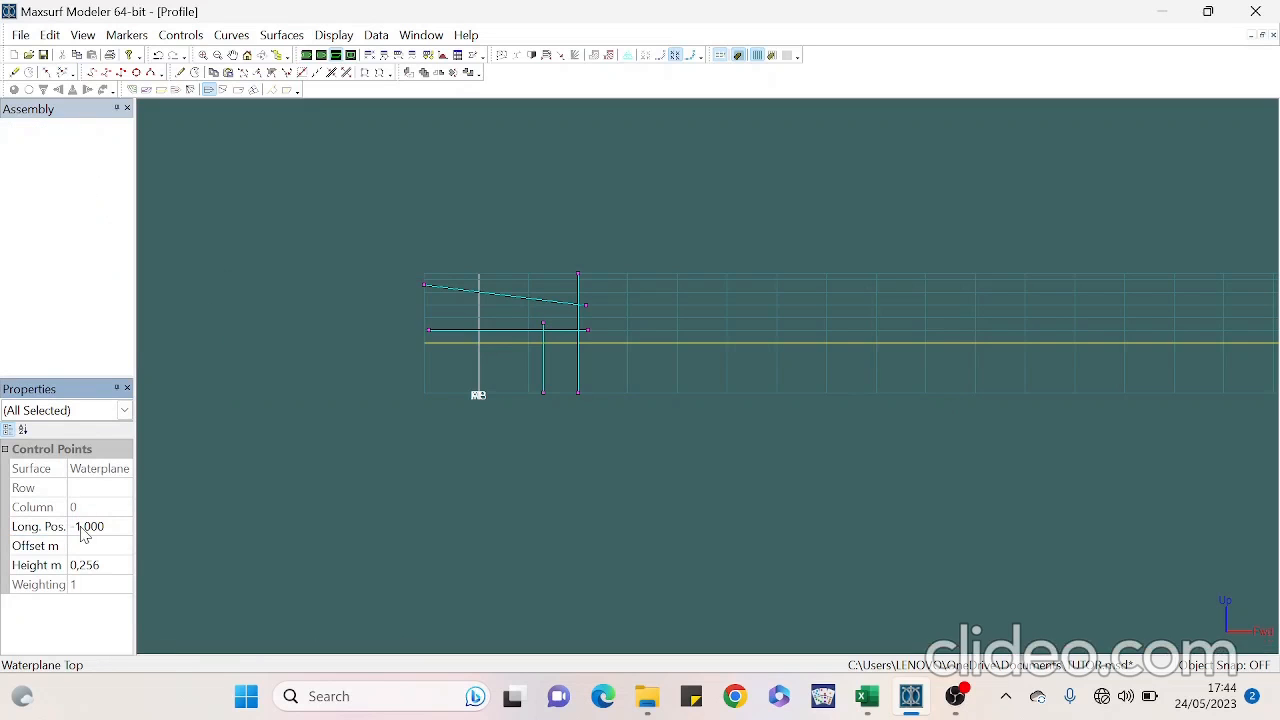
{"action": "scroll", "coordinate": [614, 350], "scroll_direction": "up", "scroll_amount": 3}
{"action": "left_click", "coordinate": [622, 347]}
{"action": "scroll", "coordinate": [622, 353], "scroll_direction": "up", "scroll_amount": 4}
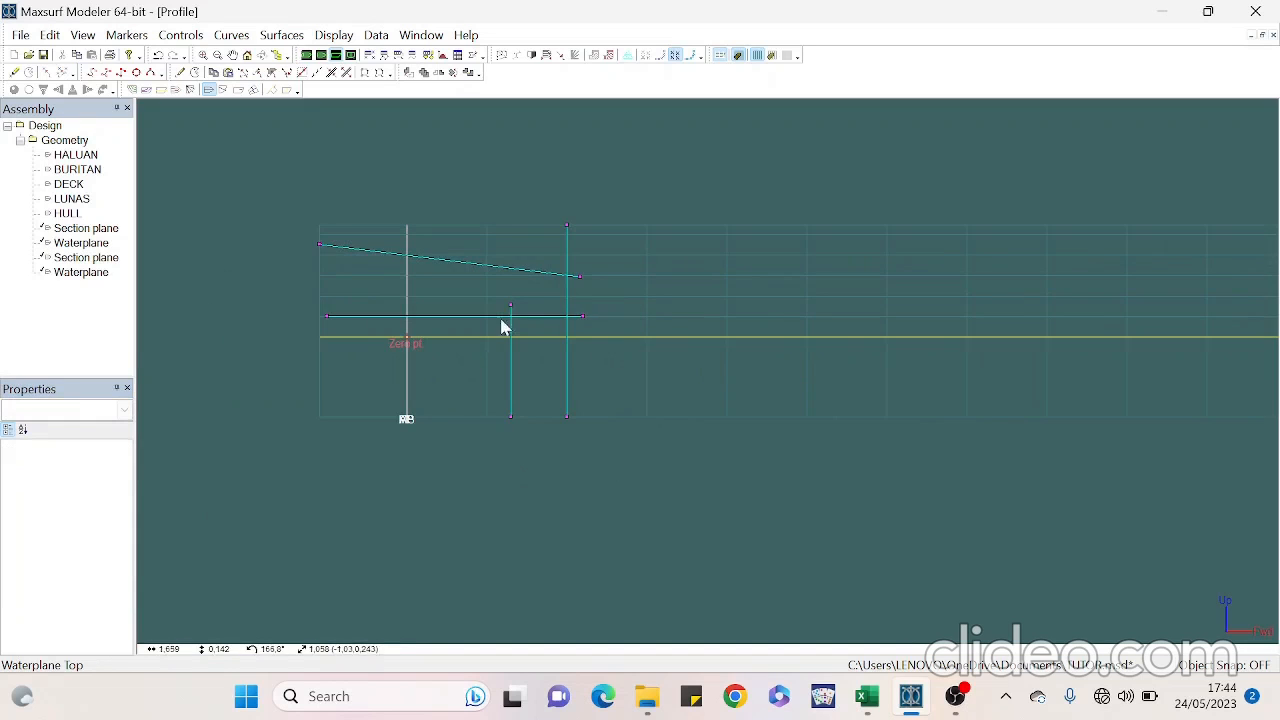
Switch to the Perspective view and show all surfaces of the Geometry assembly
{"action": "left_click", "coordinate": [306, 56]}
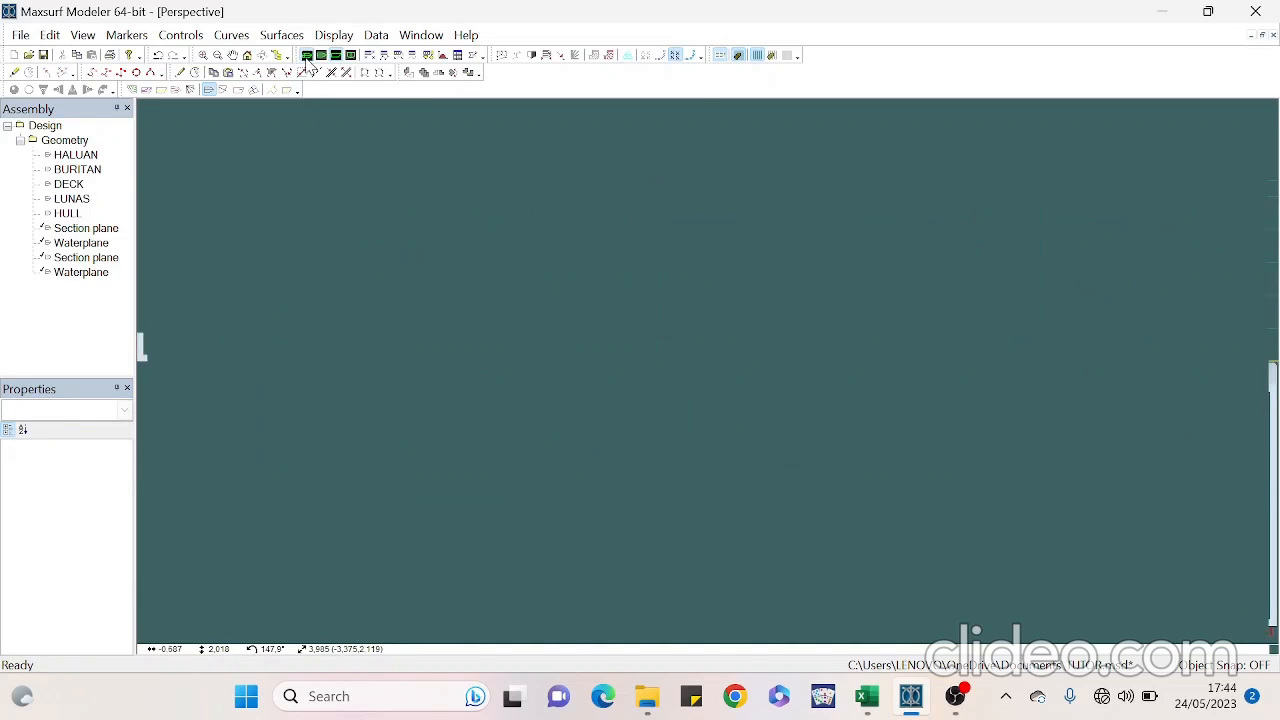
{"action": "right_click", "coordinate": [68, 141]}
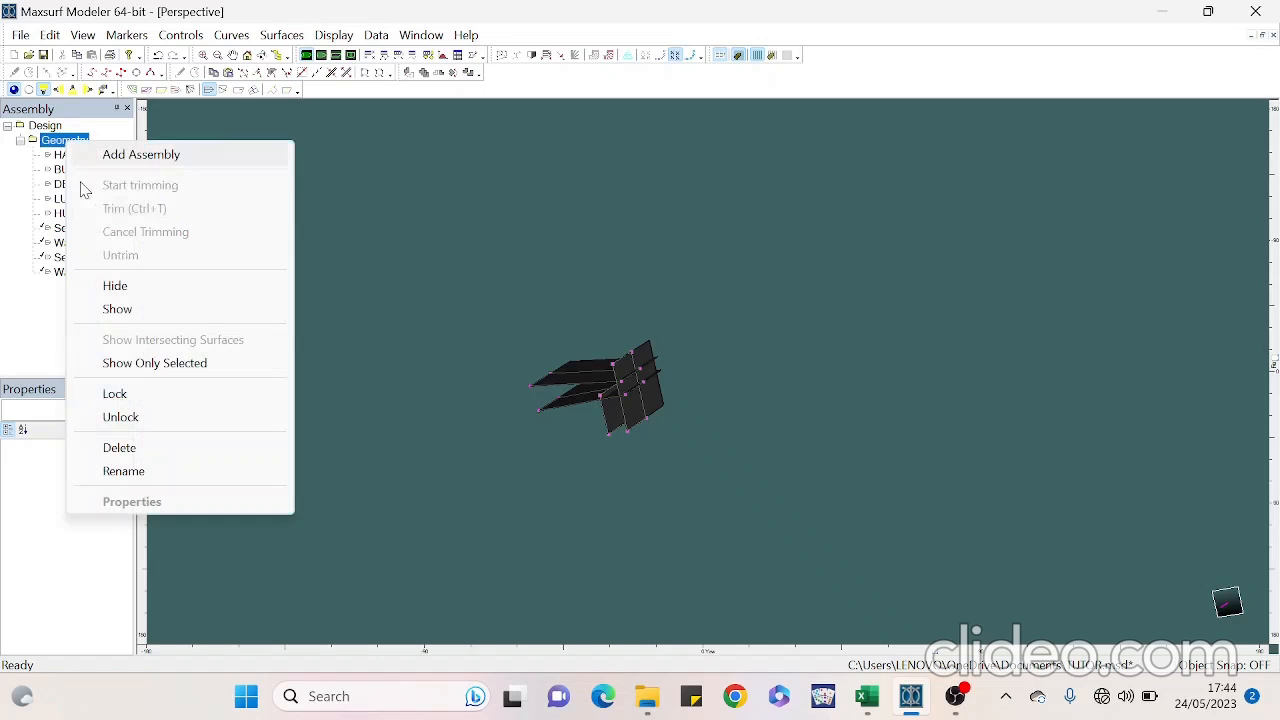
{"action": "left_click", "coordinate": [134, 309]}
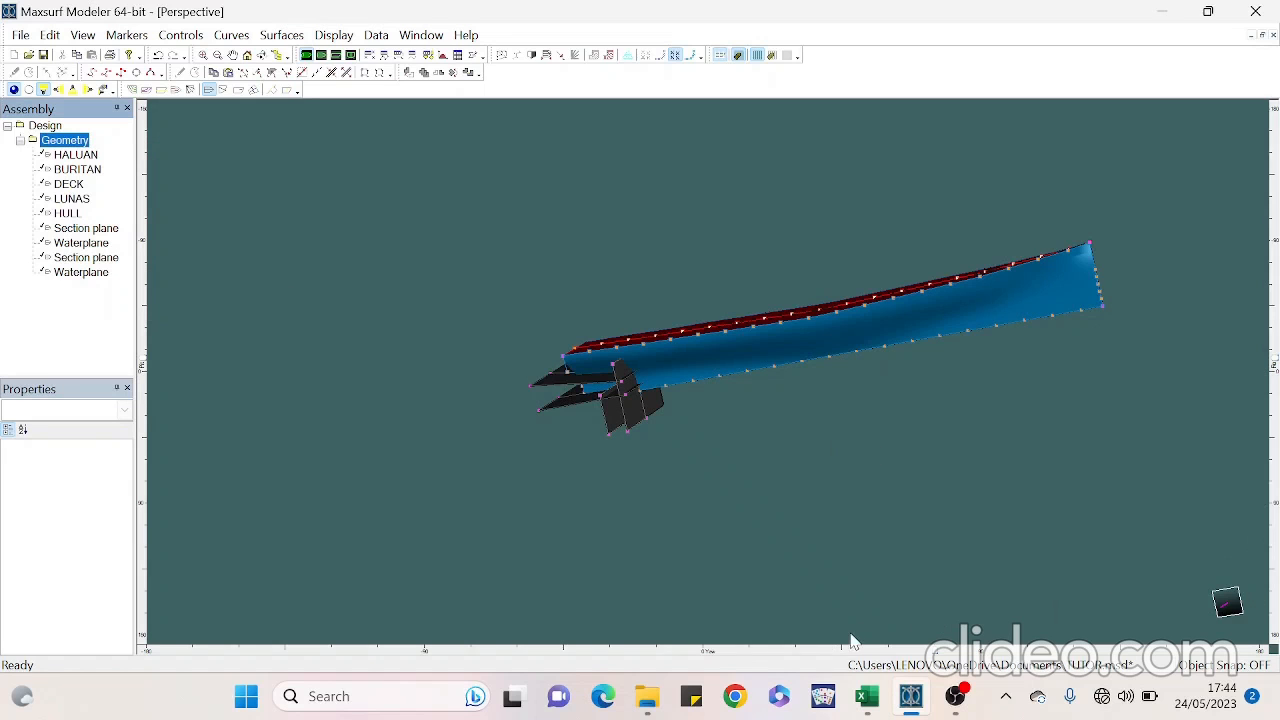
Return to the Profile view and add another Section plane surface to the design
{"action": "left_click_drag", "start_coordinate": [935, 651], "coordinate": [978, 607]}
{"action": "left_click", "coordinate": [336, 54]}
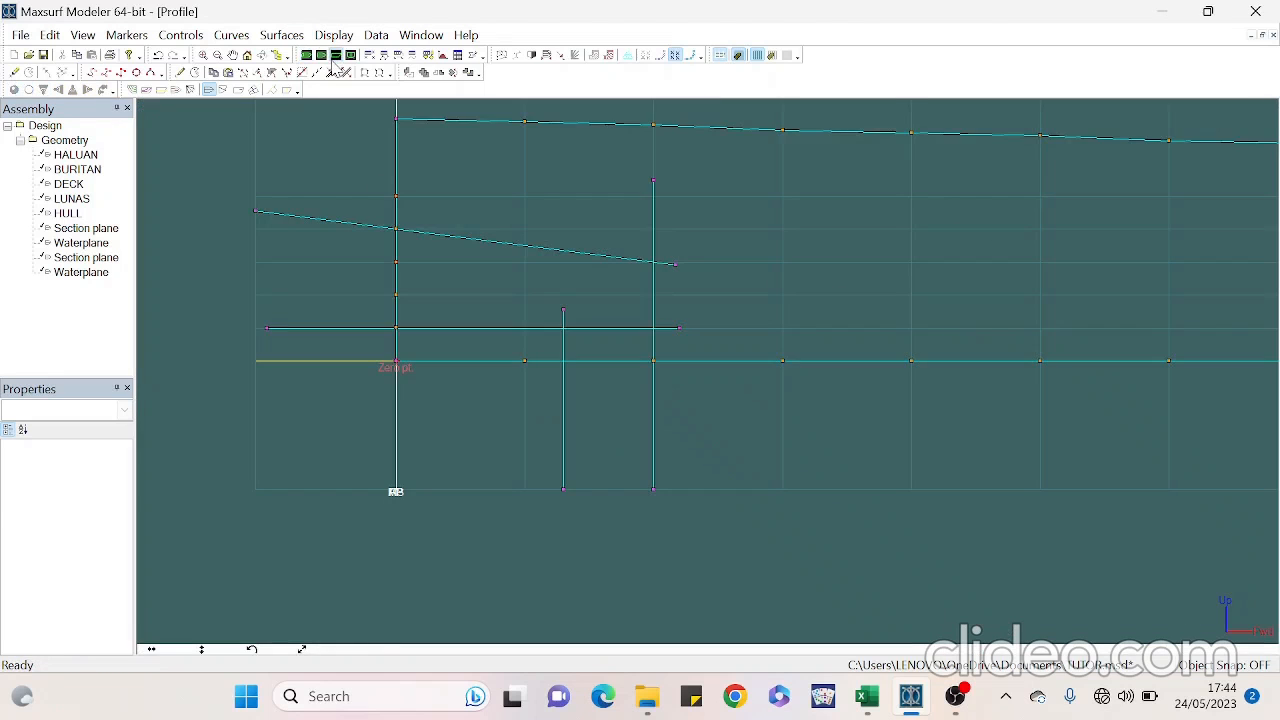
{"action": "scroll", "coordinate": [217, 366], "scroll_direction": "down", "scroll_amount": 5}
{"action": "scroll", "coordinate": [1105, 310], "scroll_direction": "up", "scroll_amount": 3}
{"action": "scroll", "coordinate": [1052, 326], "scroll_direction": "up", "scroll_amount": 1}
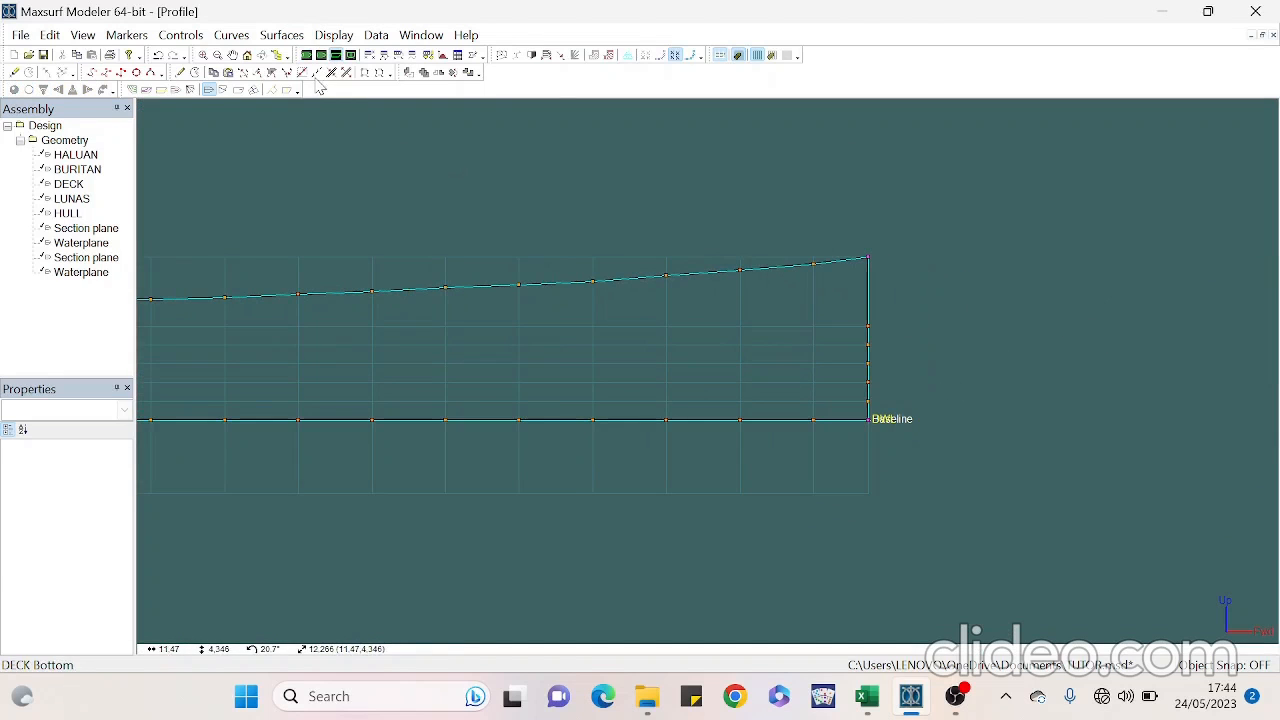
{"action": "left_click", "coordinate": [271, 40]}
{"action": "mouse_move", "coordinate": [358, 80]}
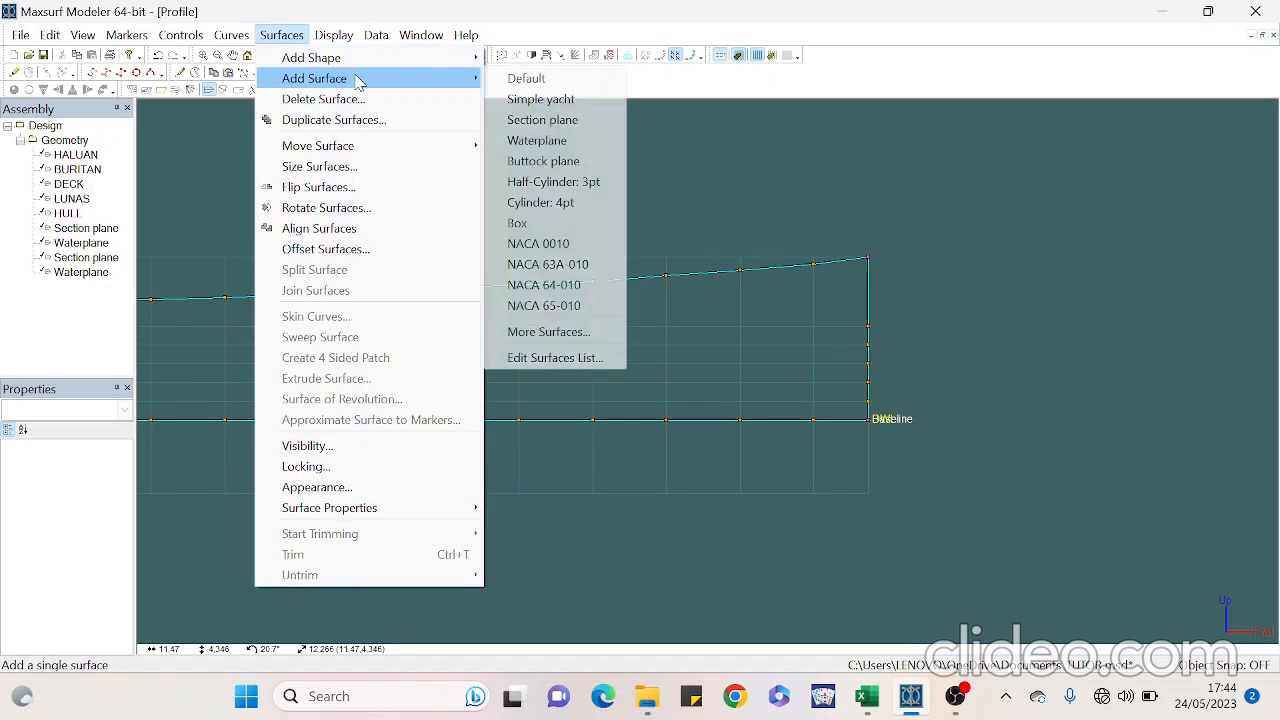
{"action": "left_click", "coordinate": [516, 120]}
{"action": "scroll", "coordinate": [1058, 312], "scroll_direction": "down", "scroll_amount": 3}
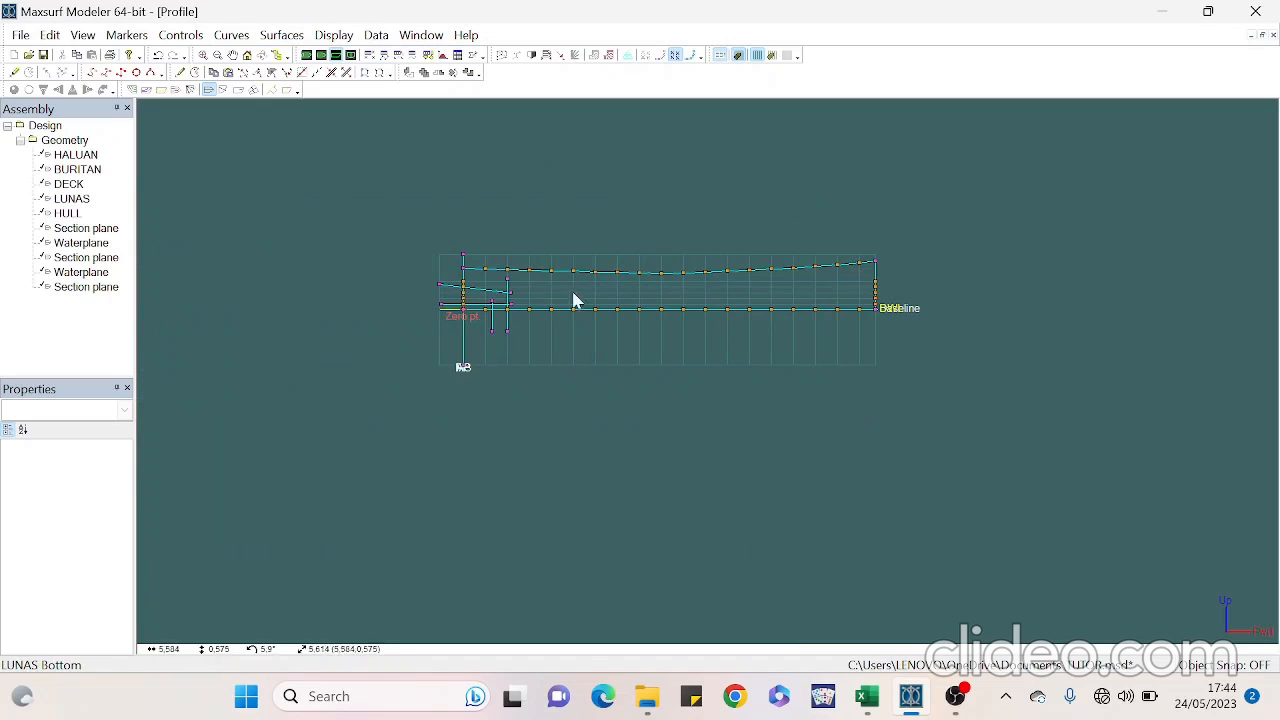
Select both ends of the new Section plane and set their longitudinal position to 18.74 m
{"action": "left_click_drag", "start_coordinate": [448, 252], "coordinate": [474, 266]}
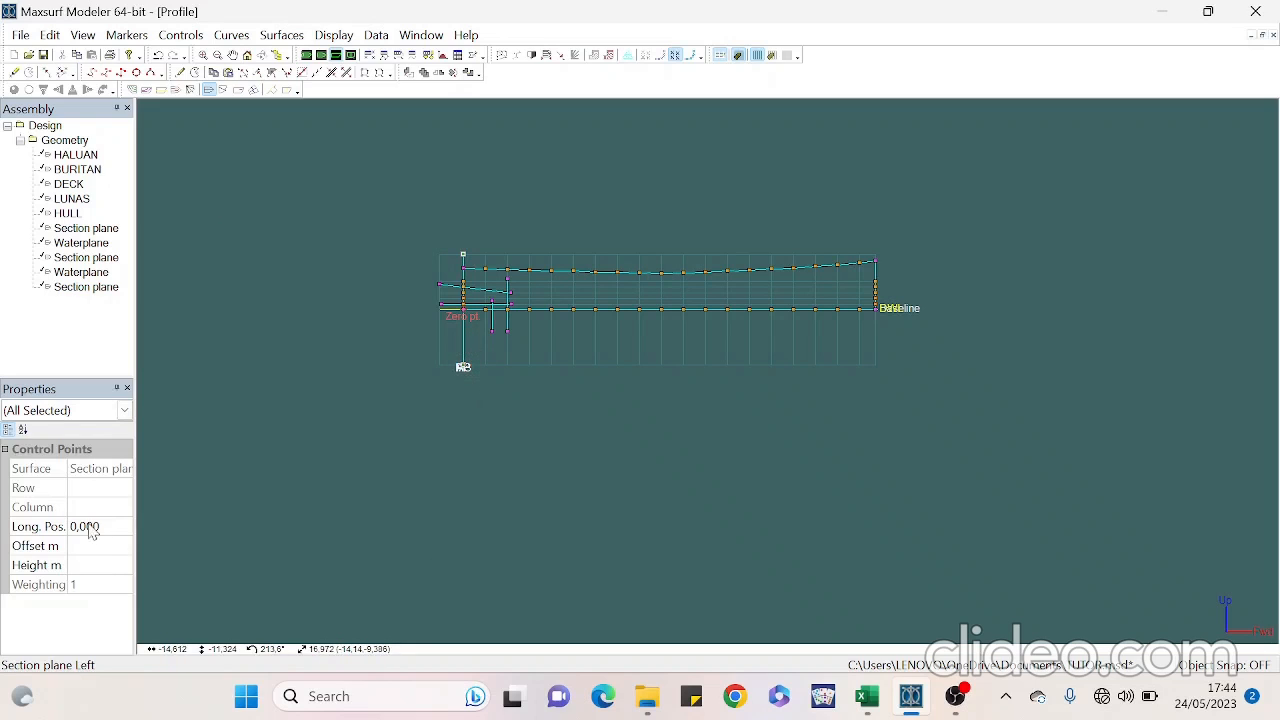
{"action": "left_click", "coordinate": [88, 526]}
{"action": "type", "text": "18"}
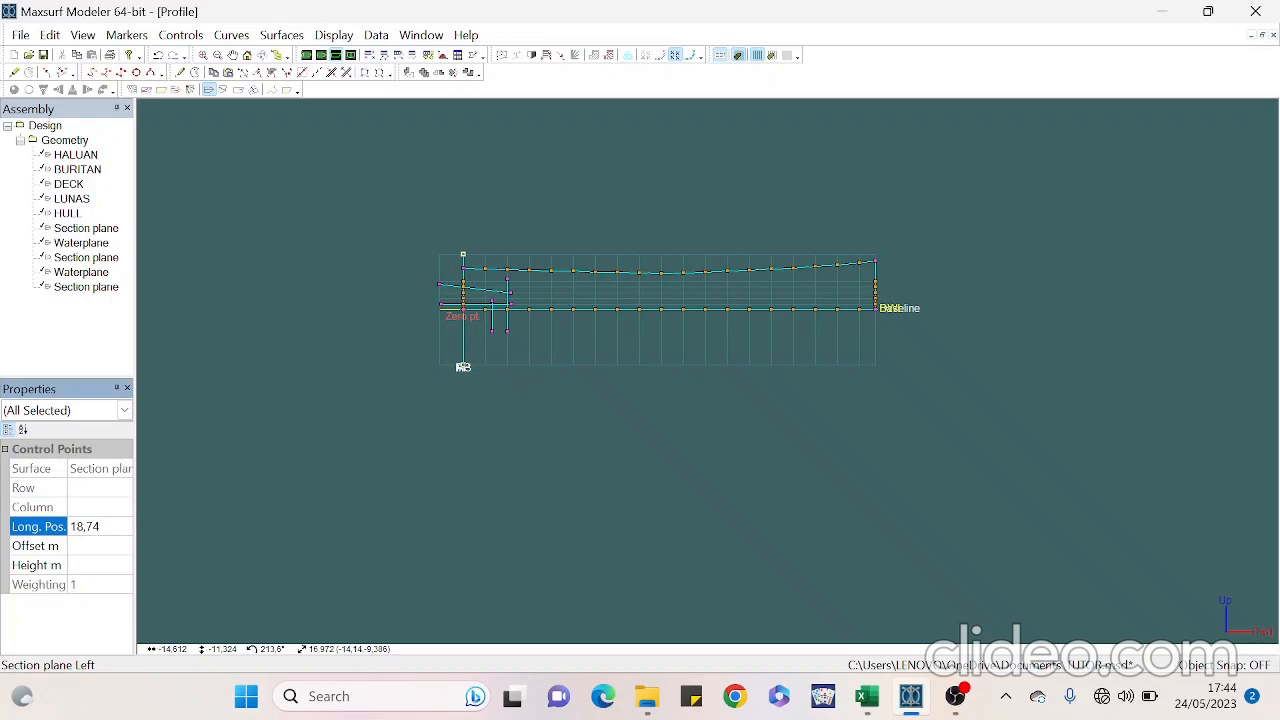
{"action": "type", "text": ",74"}
{"action": "key", "text": "Return"}
Set the height of the bow Section plane's upper end to 2.22 m to match the deck's forward corner
{"action": "scroll", "coordinate": [1060, 229], "scroll_direction": "up", "scroll_amount": 3}
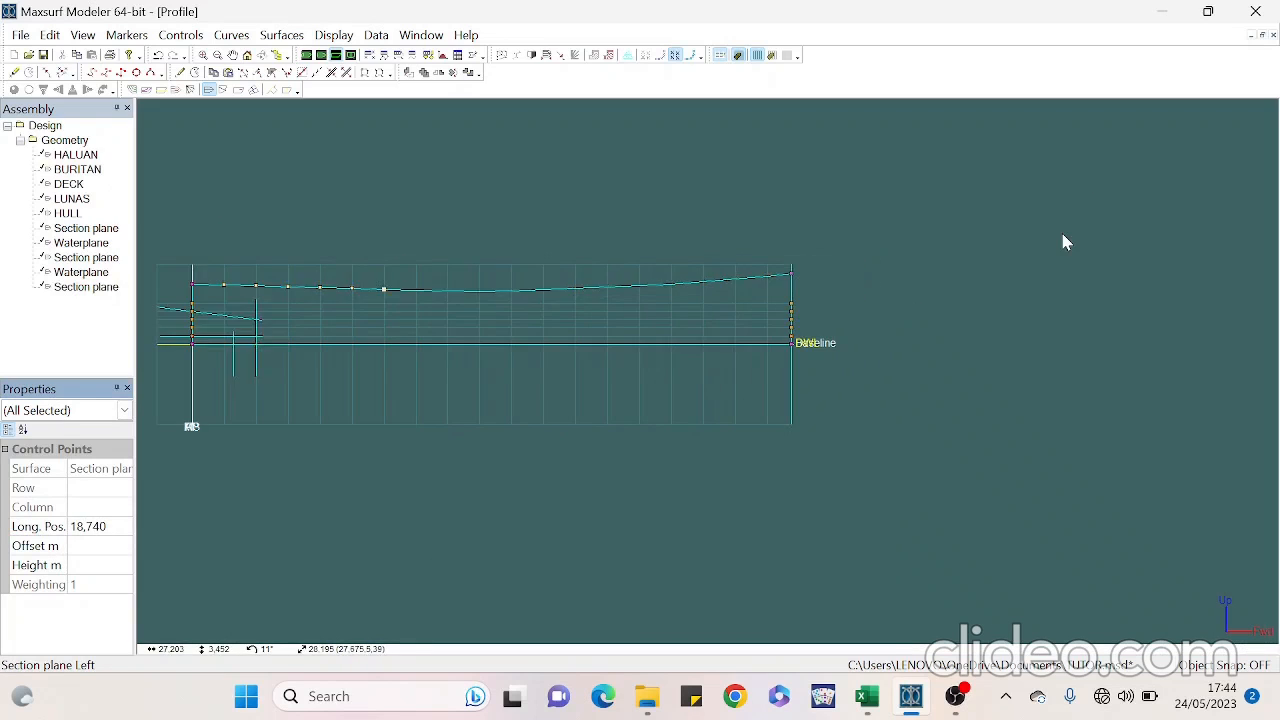
{"action": "left_click", "coordinate": [887, 352]}
{"action": "scroll", "coordinate": [820, 290], "scroll_direction": "up", "scroll_amount": 4}
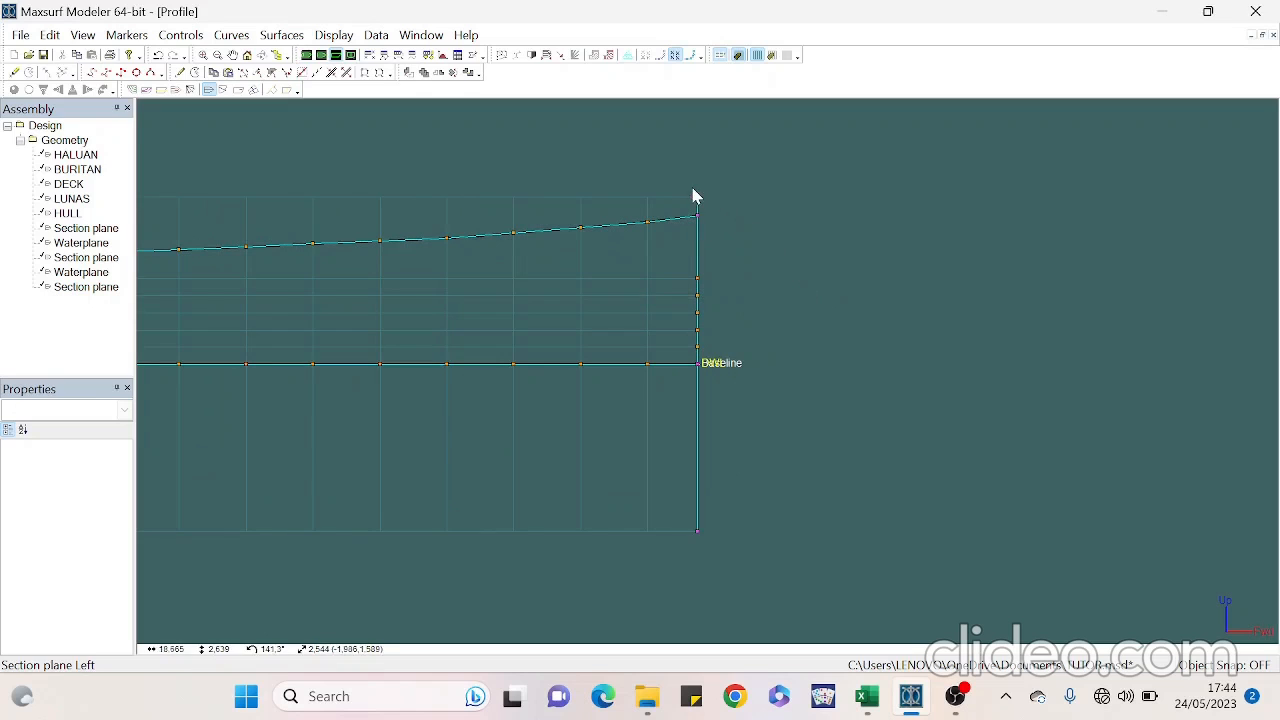
{"action": "left_click_drag", "start_coordinate": [705, 198], "coordinate": [706, 220]}
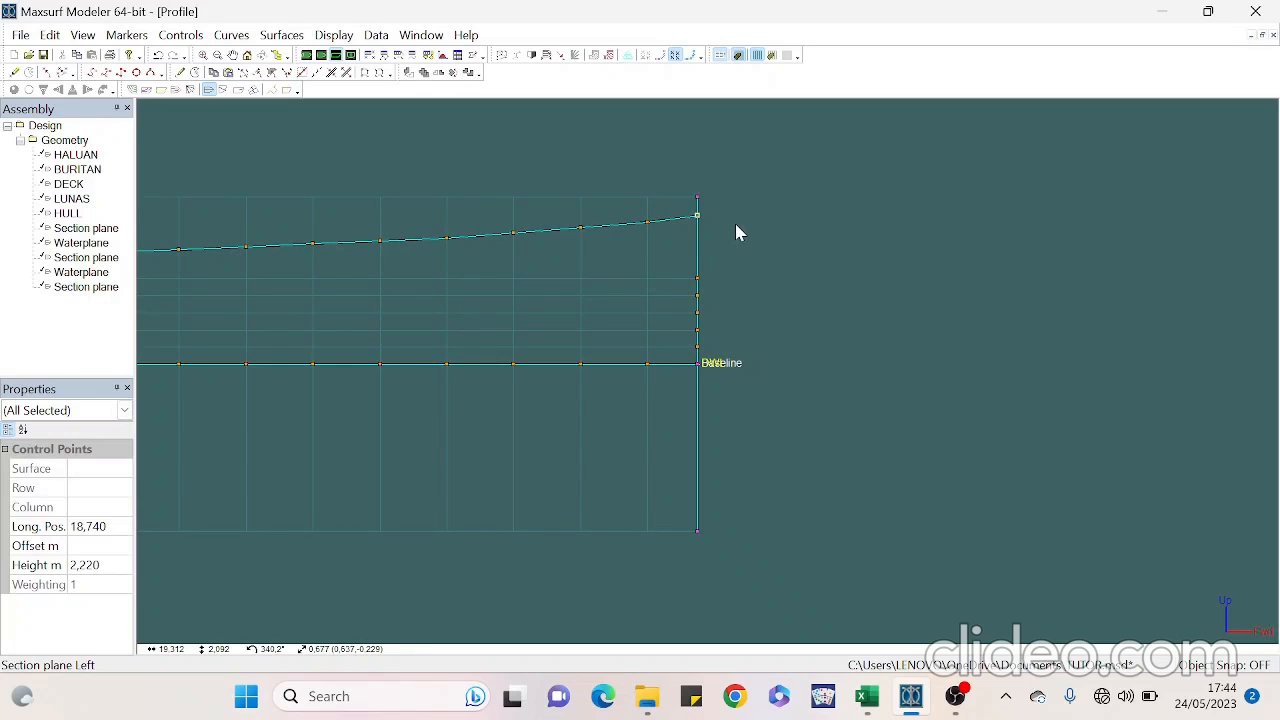
{"action": "left_click", "coordinate": [736, 232]}
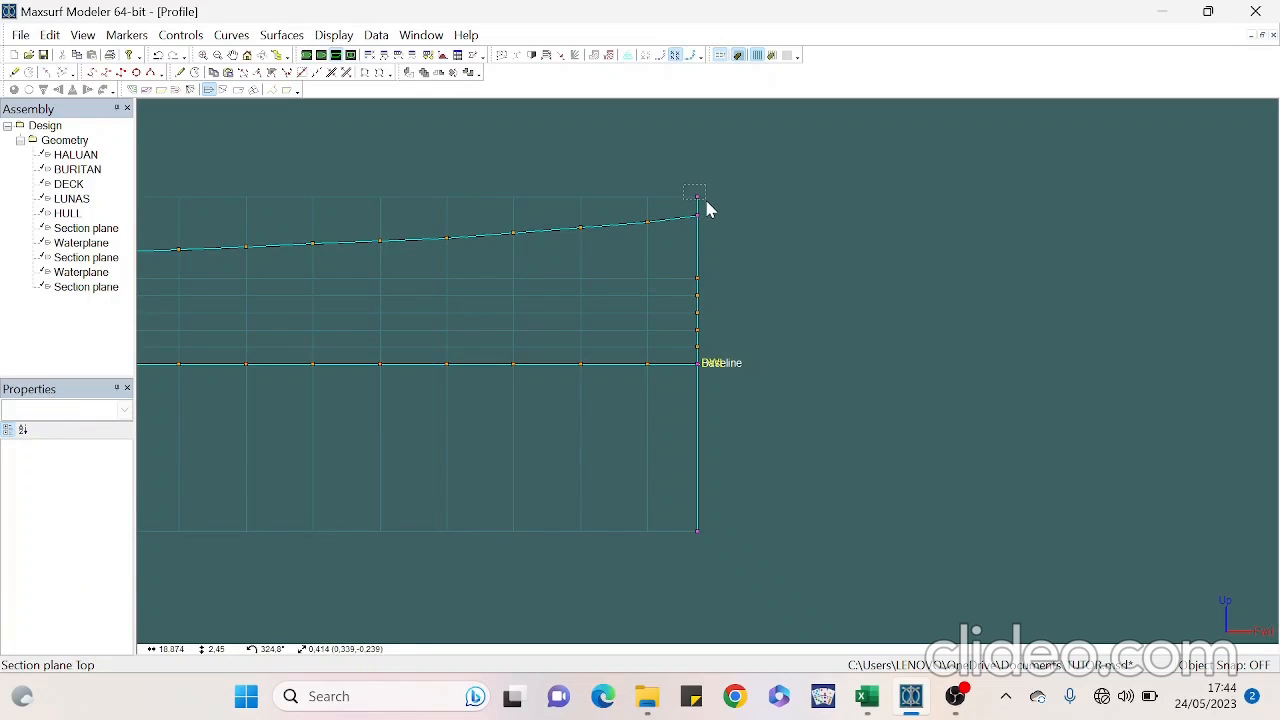
{"action": "left_click_drag", "start_coordinate": [707, 208], "coordinate": [707, 209]}
{"action": "left_click", "coordinate": [113, 563]}
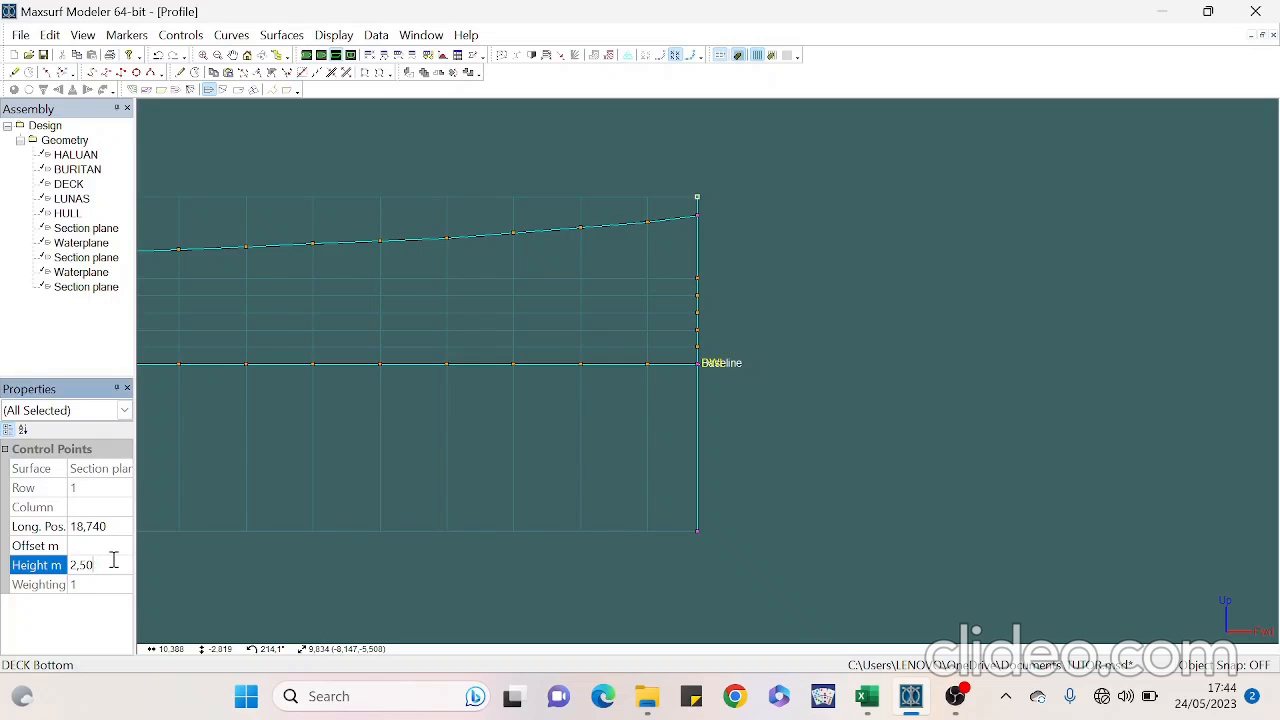
{"action": "type", "text": "2"}
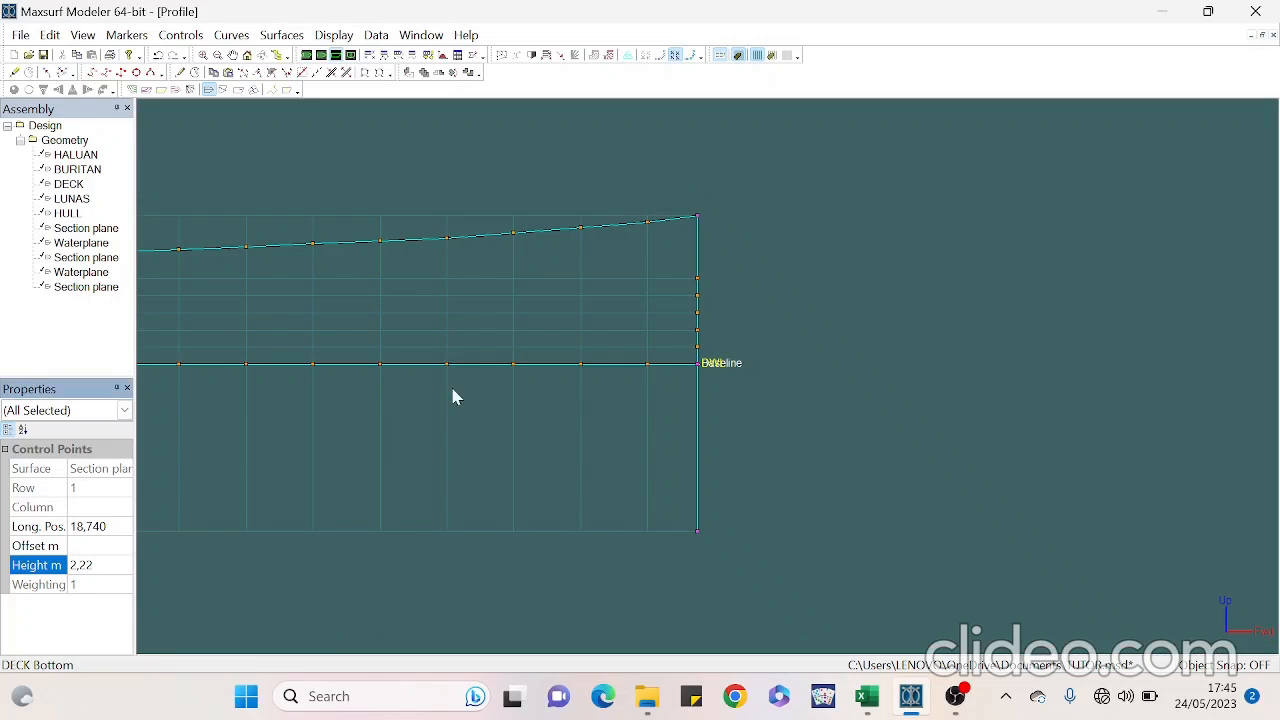
{"action": "type", "text": "2"}
{"action": "key", "text": "Return"}
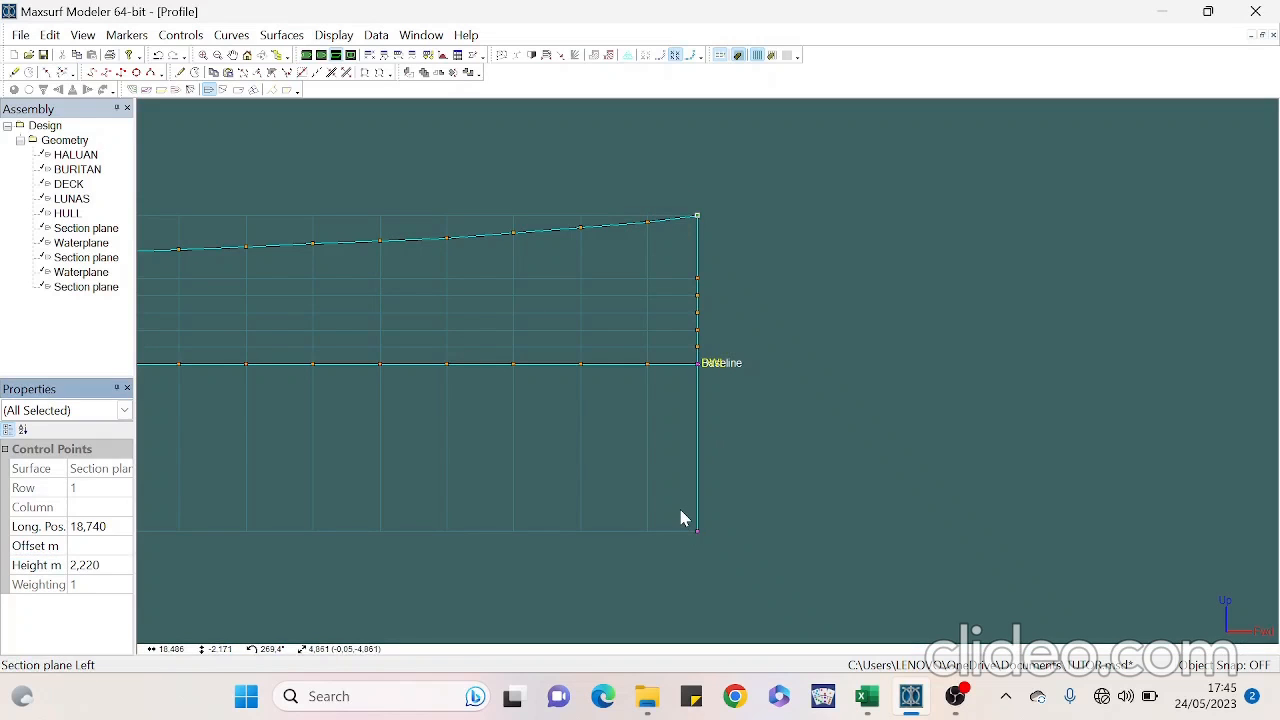
Move the bow Section plane's lower end aft and up to just below the baseline, giving the plane a diagonal rake
{"action": "left_click", "coordinate": [704, 543]}
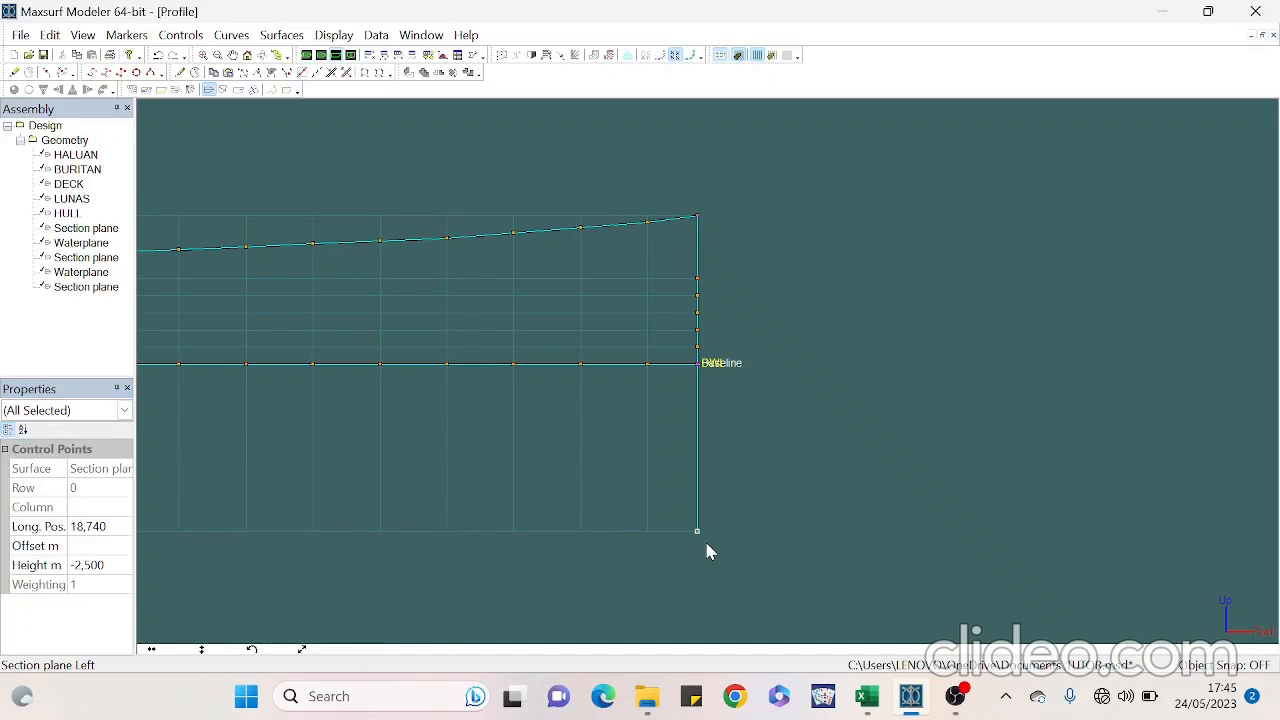
{"action": "left_click", "coordinate": [698, 529]}
{"action": "left_click_drag", "start_coordinate": [698, 531], "coordinate": [540, 377]}
{"action": "left_click", "coordinate": [698, 533]}
{"action": "left_click", "coordinate": [795, 380]}
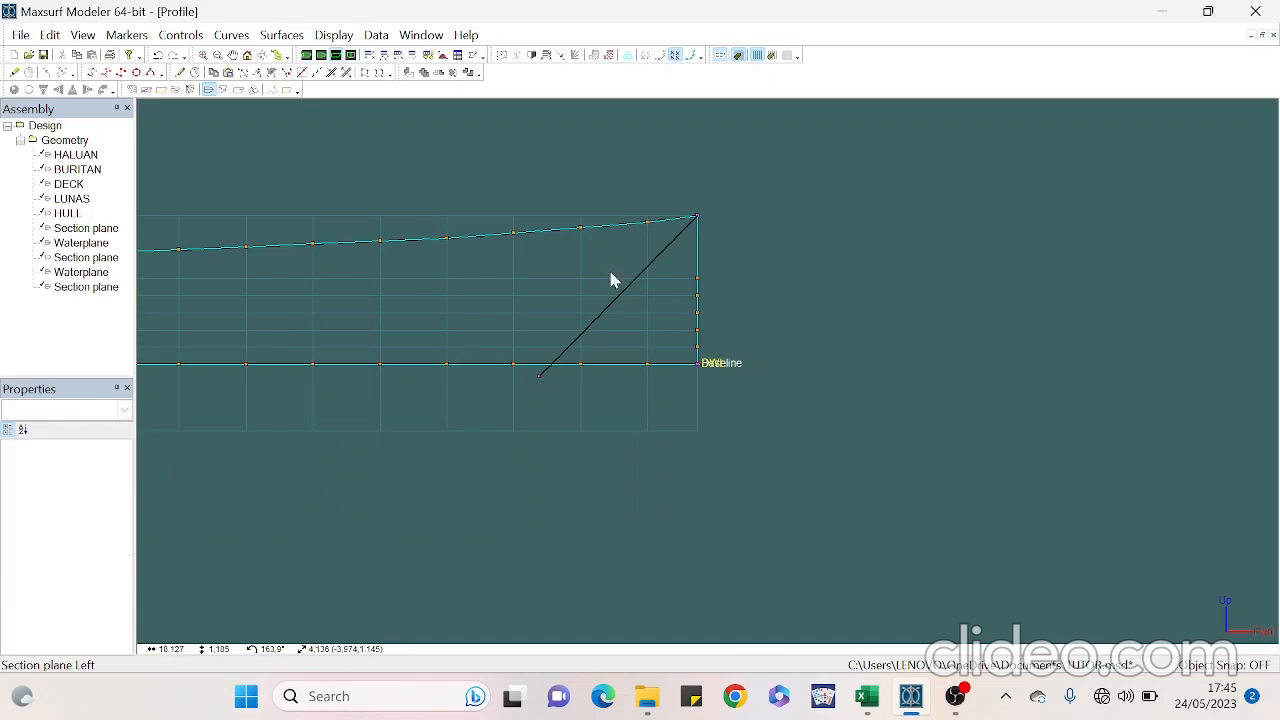
In the Perspective view, trim HULL along the raked bow Section plane, removing the triangular region forward of it
{"action": "left_click", "coordinate": [306, 55]}
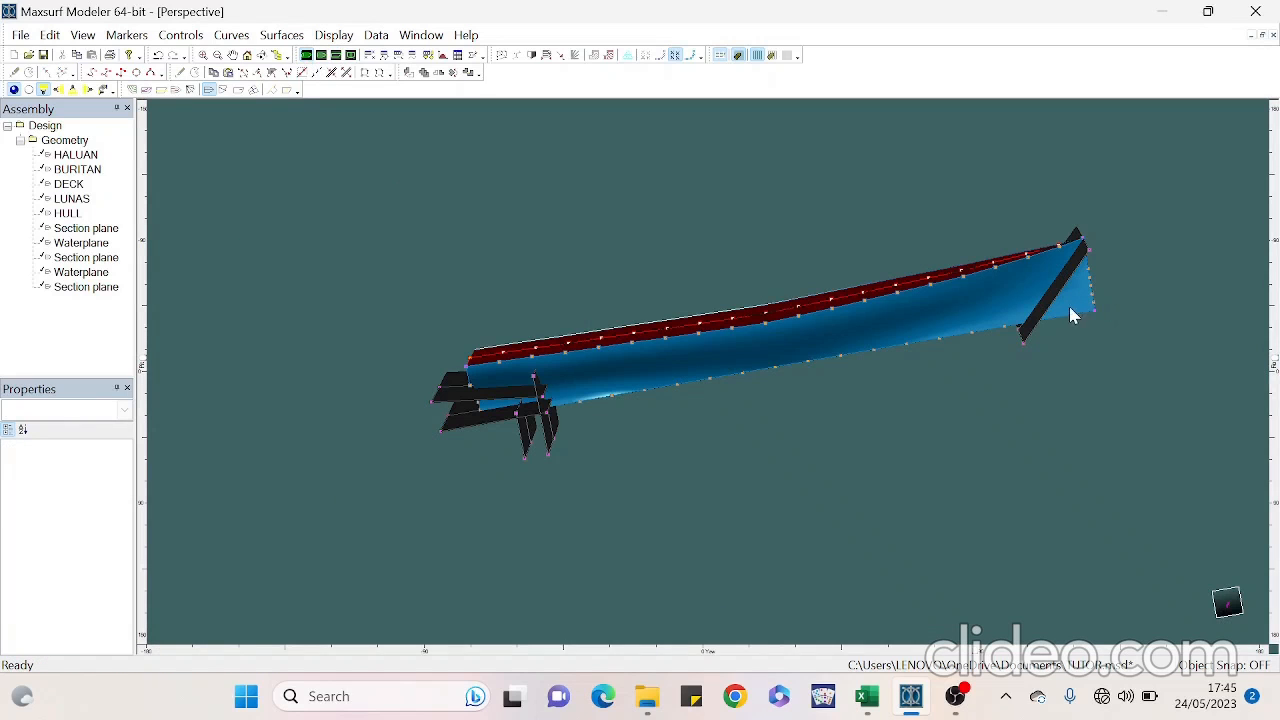
{"action": "mouse_move", "coordinate": [977, 653]}
{"action": "left_mouse_down"}
{"action": "mouse_move", "coordinate": [688, 651]}
{"action": "mouse_move", "coordinate": [763, 627]}
{"action": "mouse_move", "coordinate": [1117, 597]}
{"action": "mouse_move", "coordinate": [975, 635]}
{"action": "left_mouse_up"}
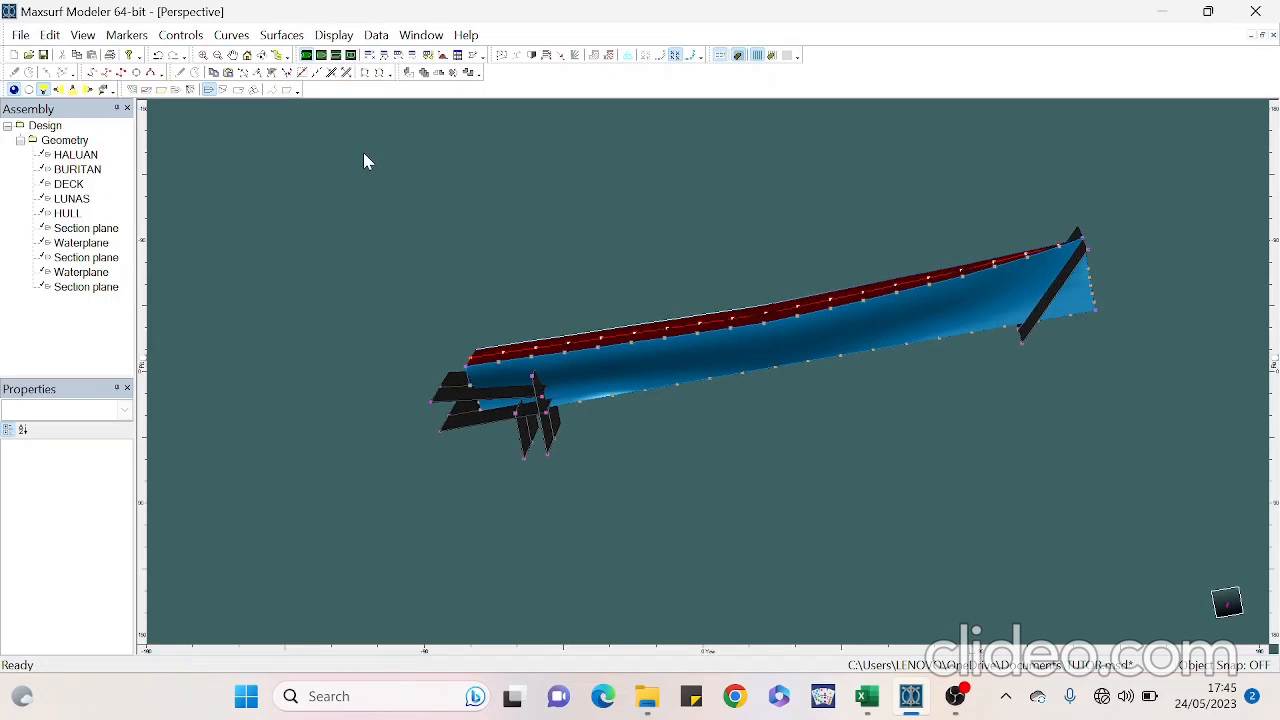
{"action": "left_click", "coordinate": [340, 36]}
{"action": "mouse_move", "coordinate": [392, 142]}
{"action": "scroll", "coordinate": [1262, 414], "scroll_direction": "up", "scroll_amount": 1}
{"action": "scroll", "coordinate": [1200, 243], "scroll_direction": "up", "scroll_amount": 2}
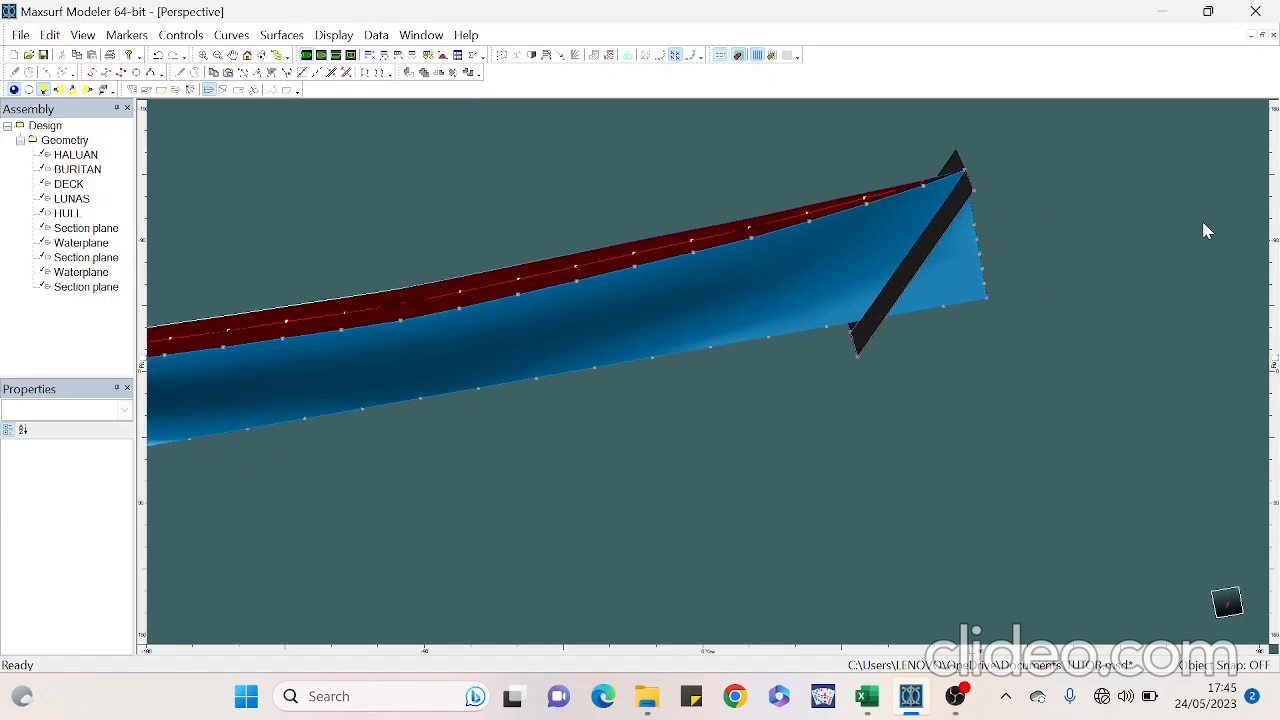
{"action": "double_click", "coordinate": [711, 297]}
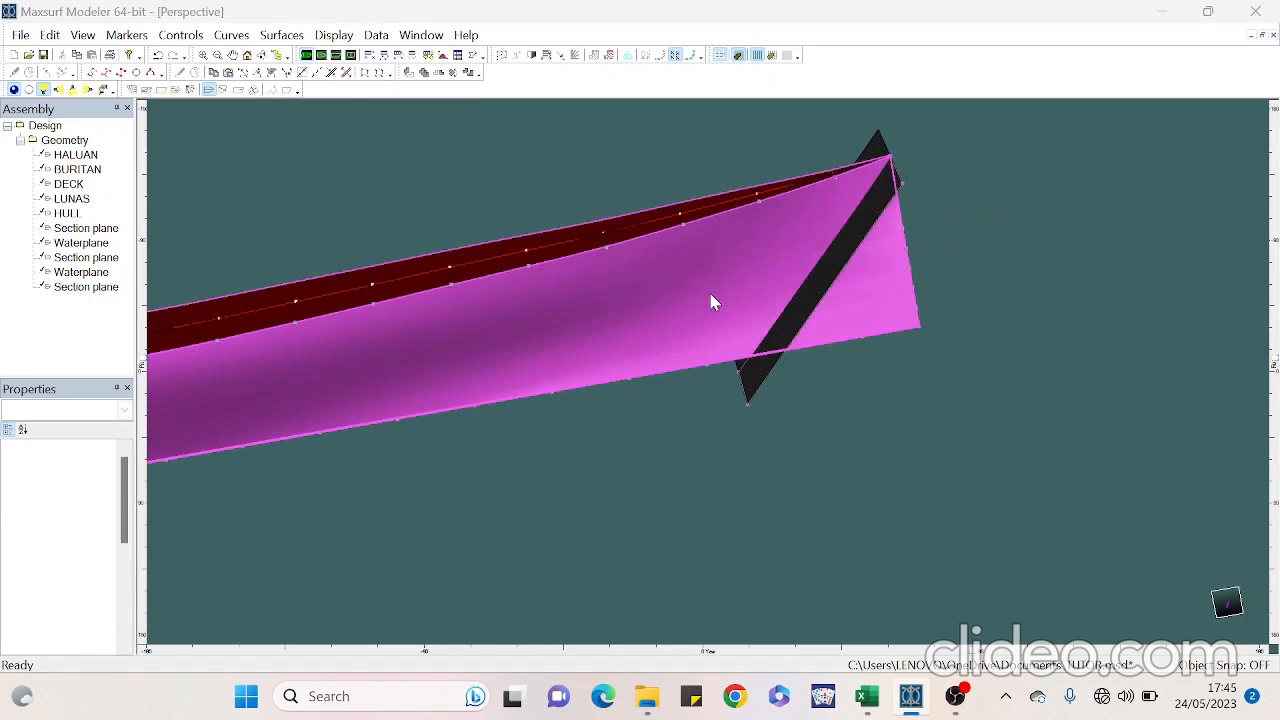
{"action": "left_click", "coordinate": [893, 158]}
{"action": "right_click", "coordinate": [714, 280]}
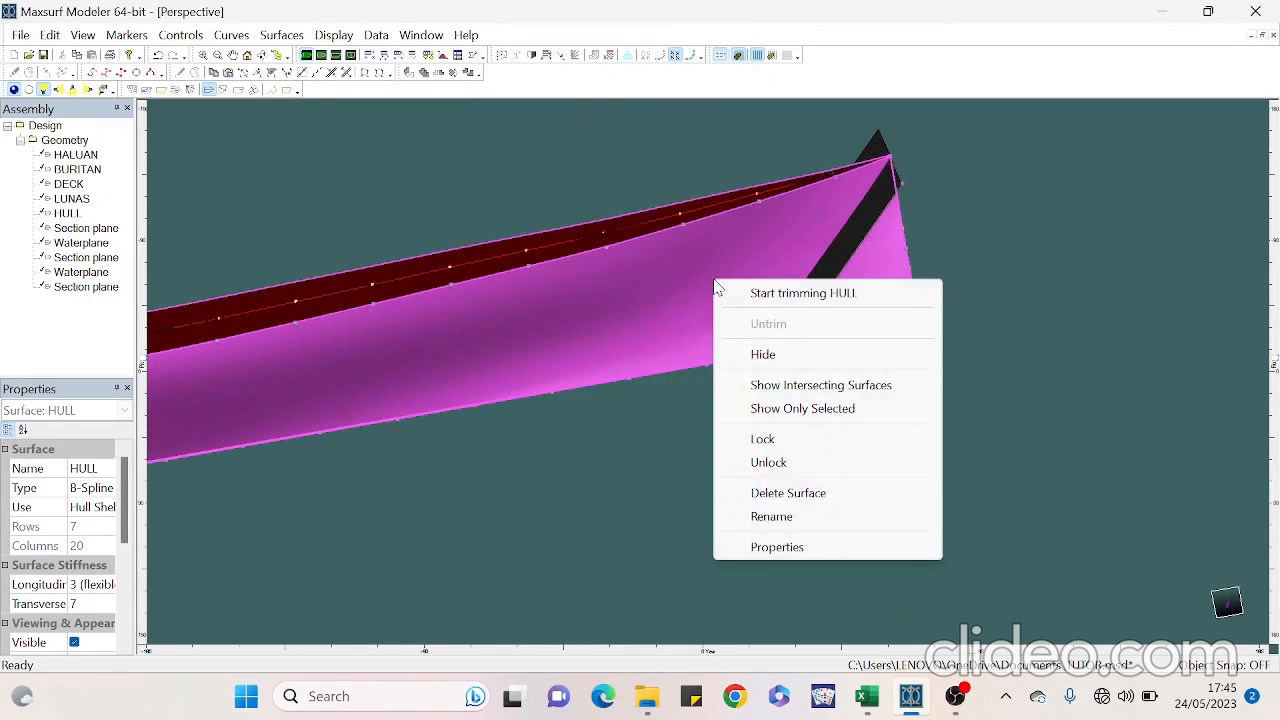
{"action": "left_click", "coordinate": [934, 237]}
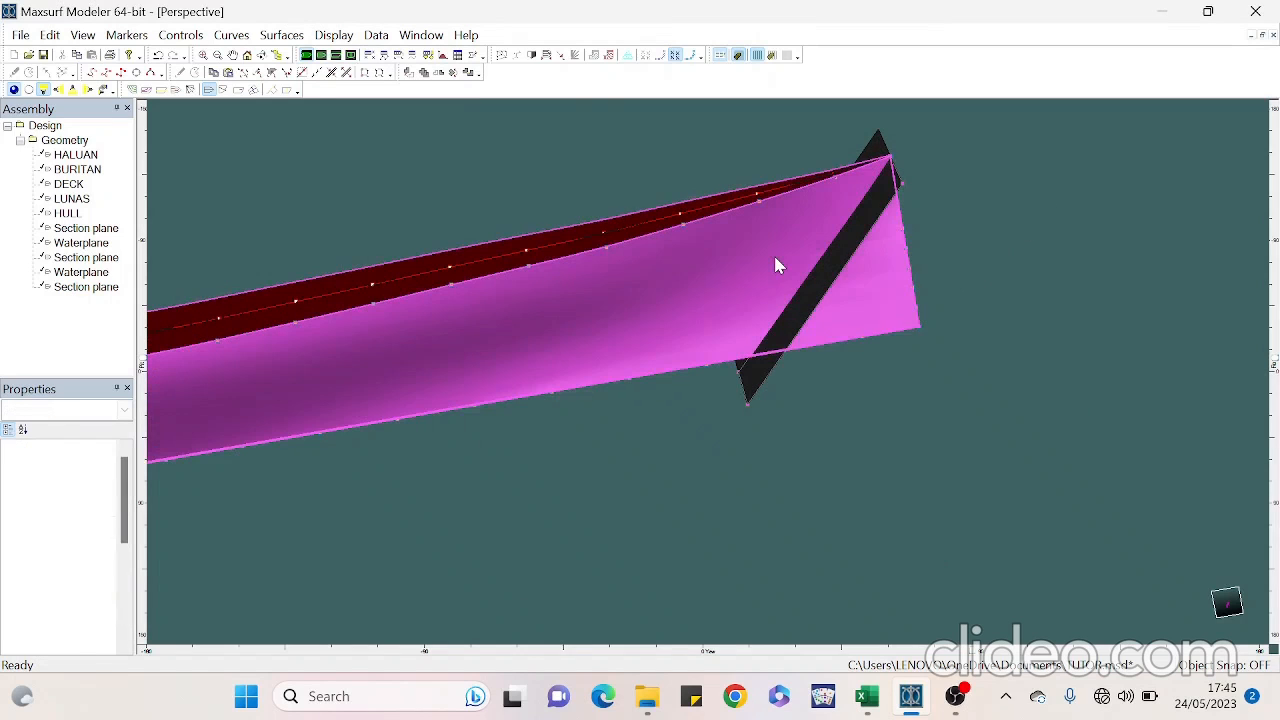
{"action": "right_click", "coordinate": [777, 262]}
{"action": "left_click", "coordinate": [800, 272]}
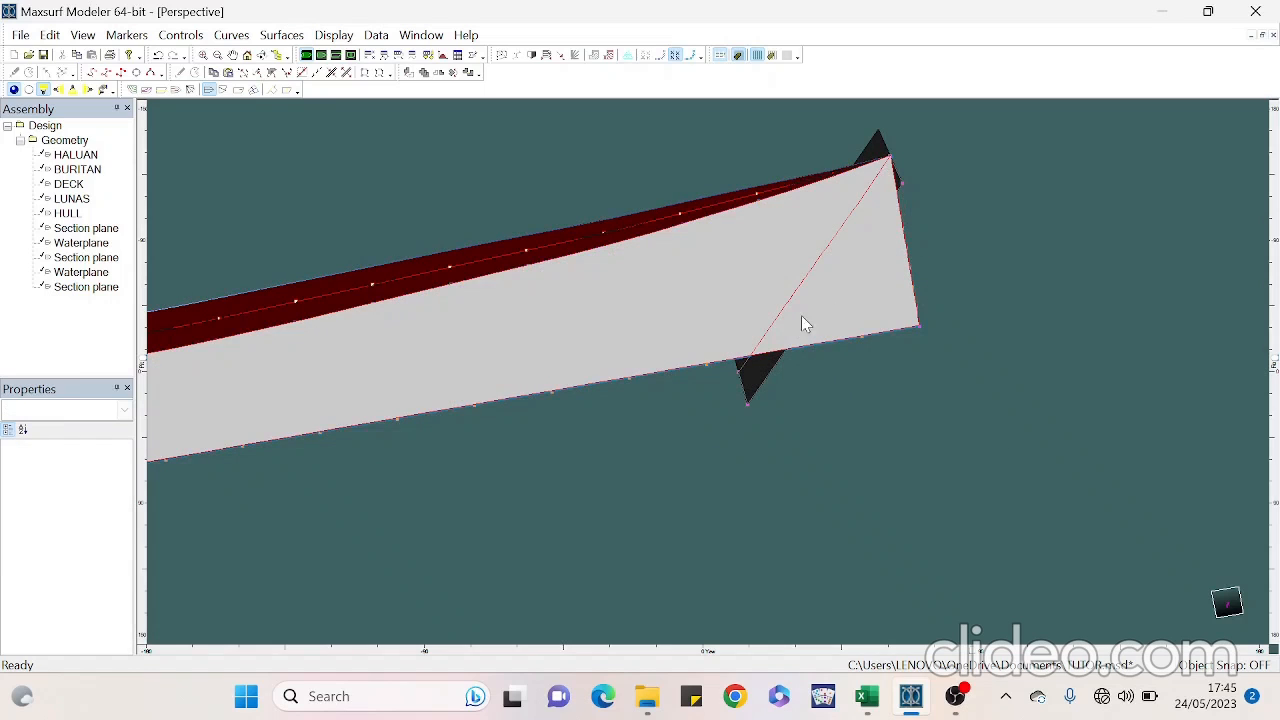
{"action": "left_click", "coordinate": [876, 268]}
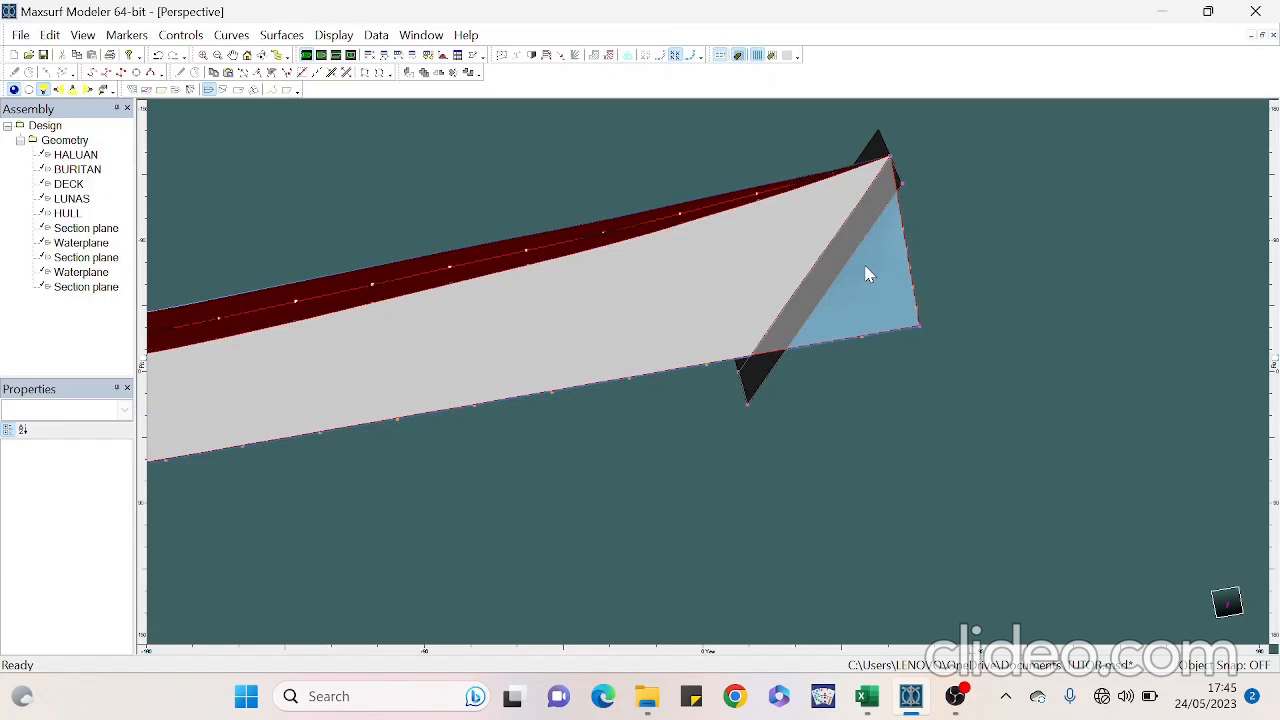
{"action": "left_click", "coordinate": [868, 275]}
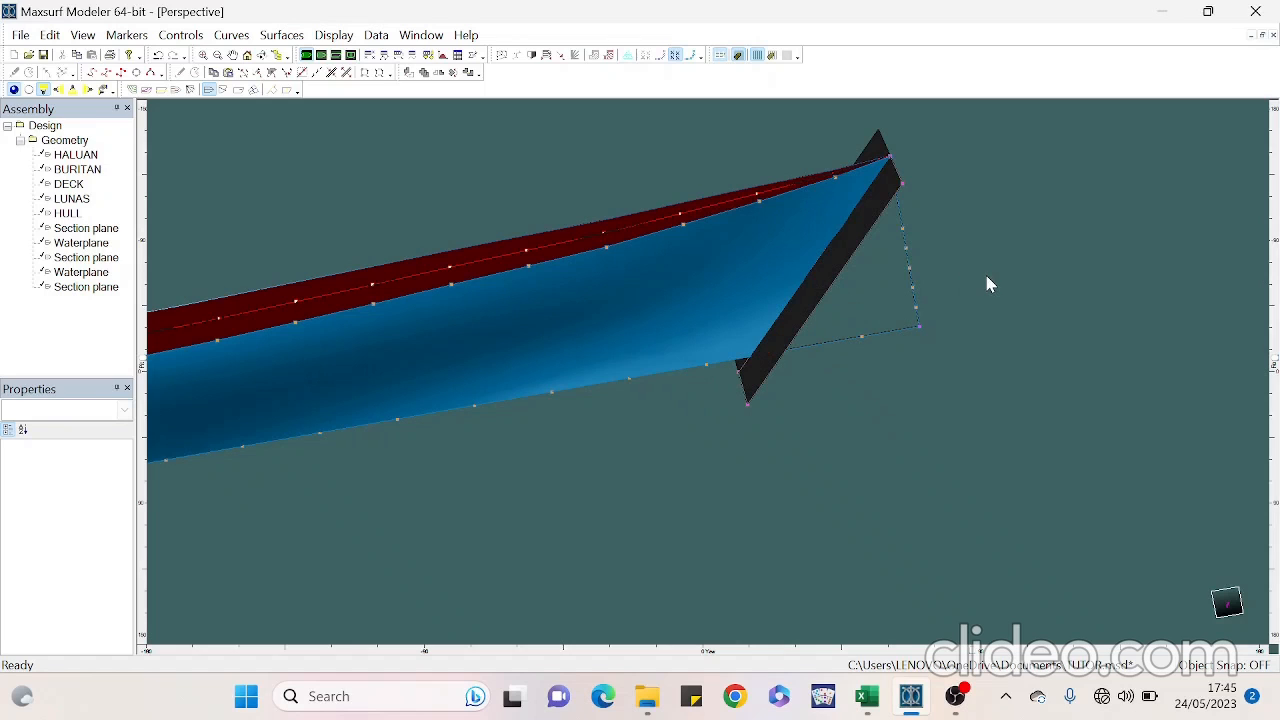
Trim the raked bow Section plane, removing its part that projects outside the hull
{"action": "left_click", "coordinate": [846, 247]}
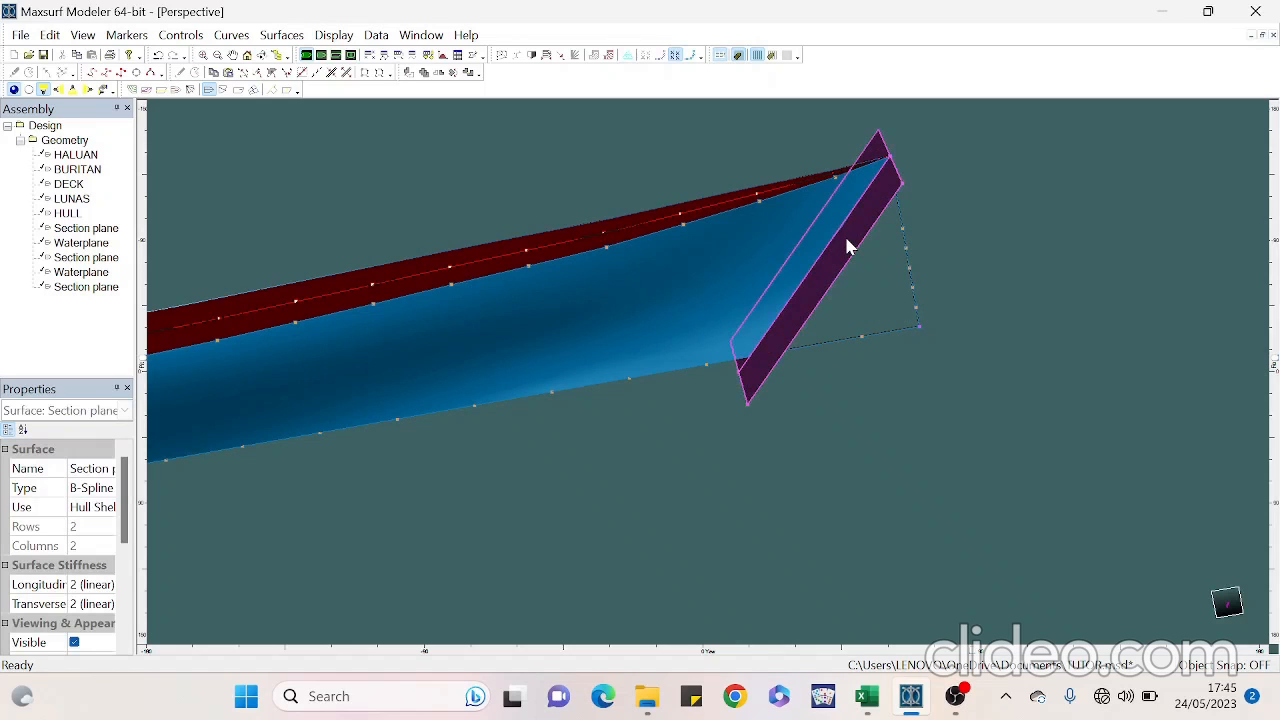
{"action": "right_click", "coordinate": [846, 247]}
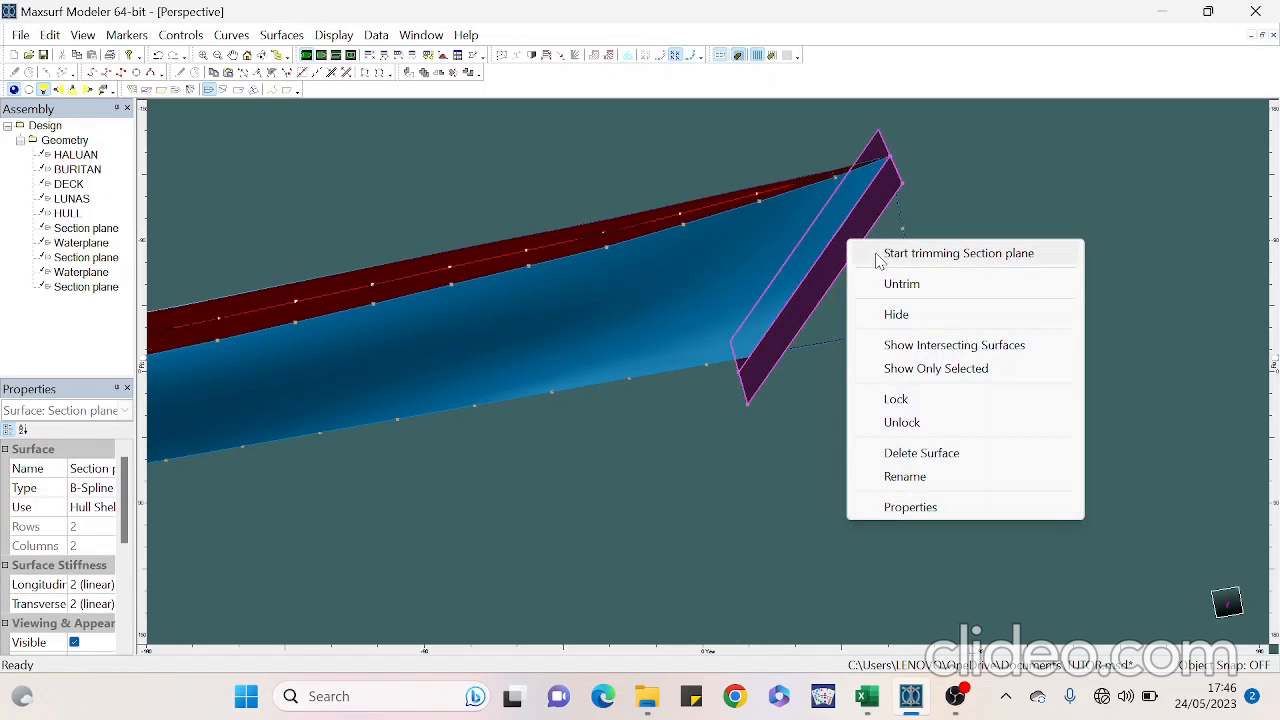
{"action": "left_click", "coordinate": [875, 254]}
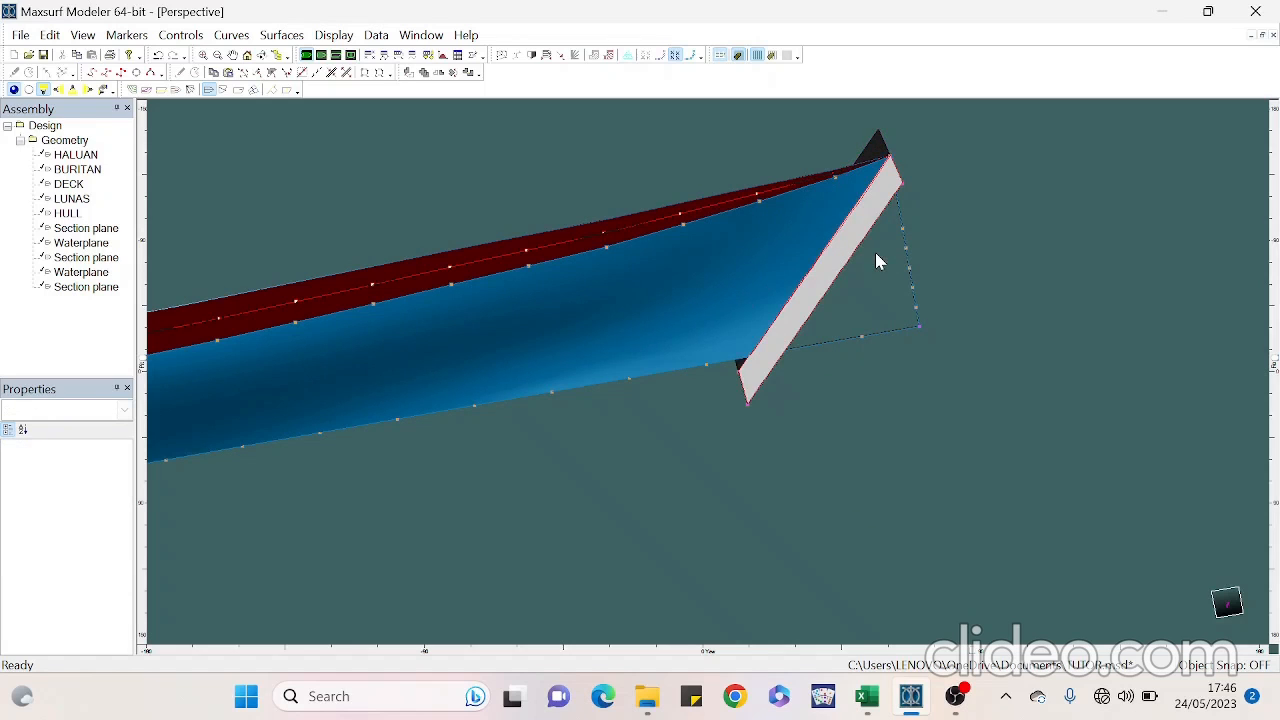
{"action": "left_click", "coordinate": [825, 284]}
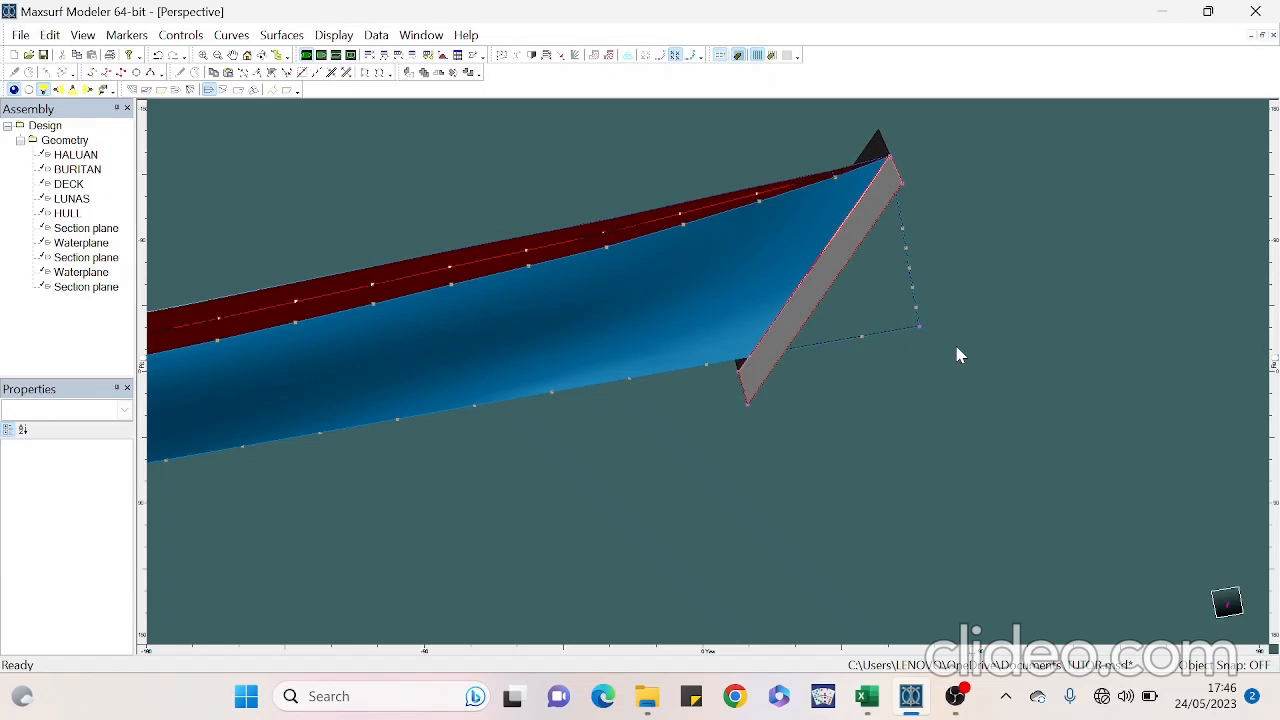
{"action": "key", "text": "Return"}
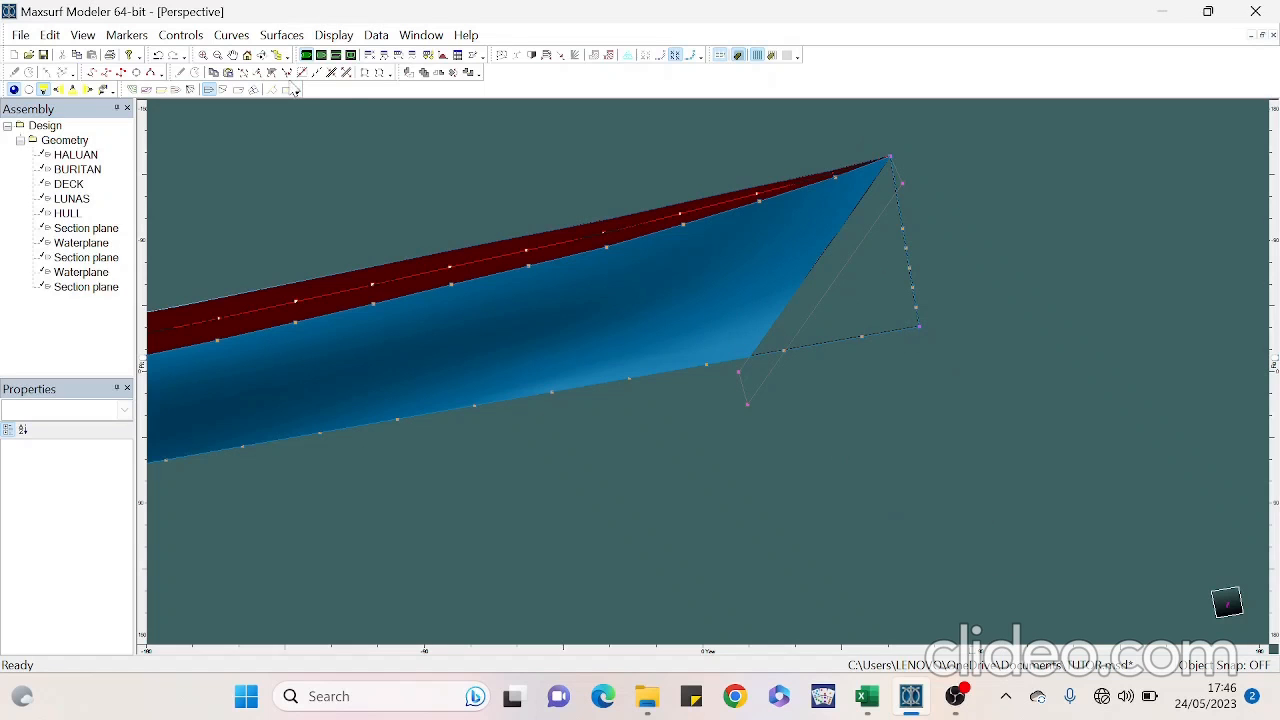
Trim HULL at the stern, removing the region between the two Waterplanes and the strip below the lower Waterplane aft of the aft Section plane
{"action": "left_click", "coordinate": [232, 55]}
{"action": "left_click_drag", "start_coordinate": [342, 382], "coordinate": [1169, 288]}
{"action": "left_click_drag", "start_coordinate": [832, 308], "coordinate": [830, 305]}
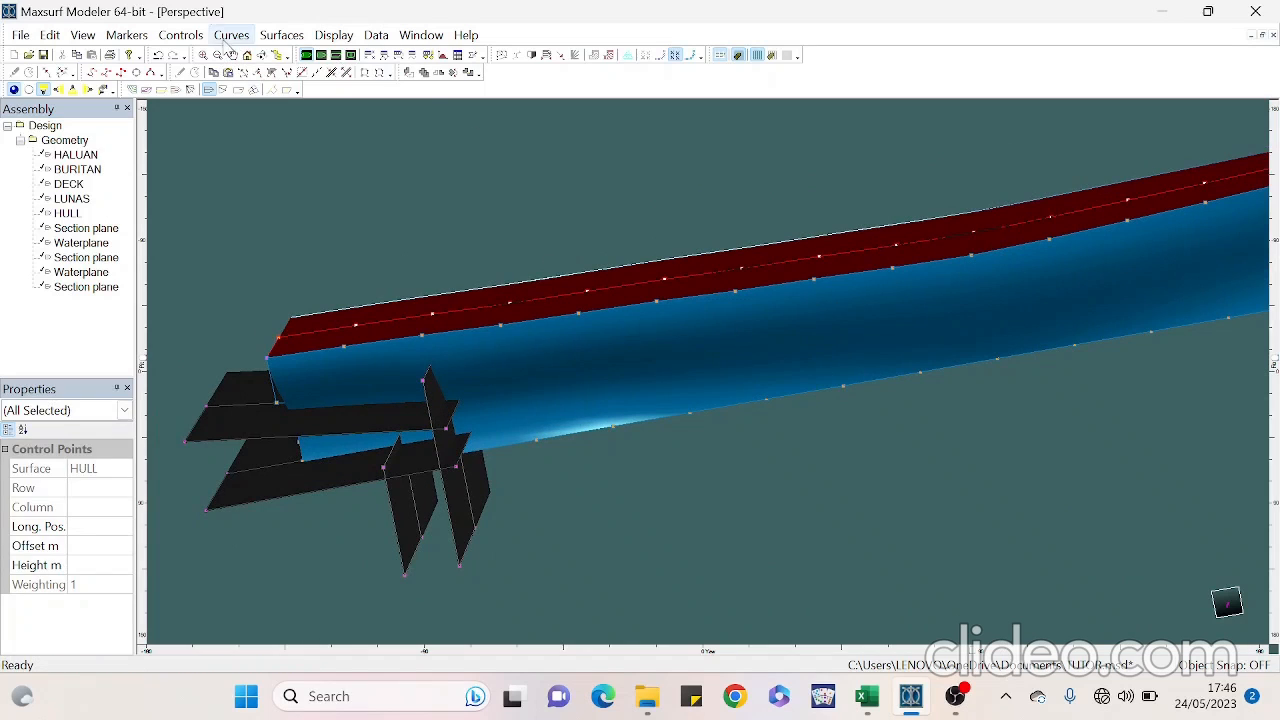
{"action": "left_click", "coordinate": [232, 55]}
{"action": "left_click_drag", "start_coordinate": [500, 409], "coordinate": [710, 308]}
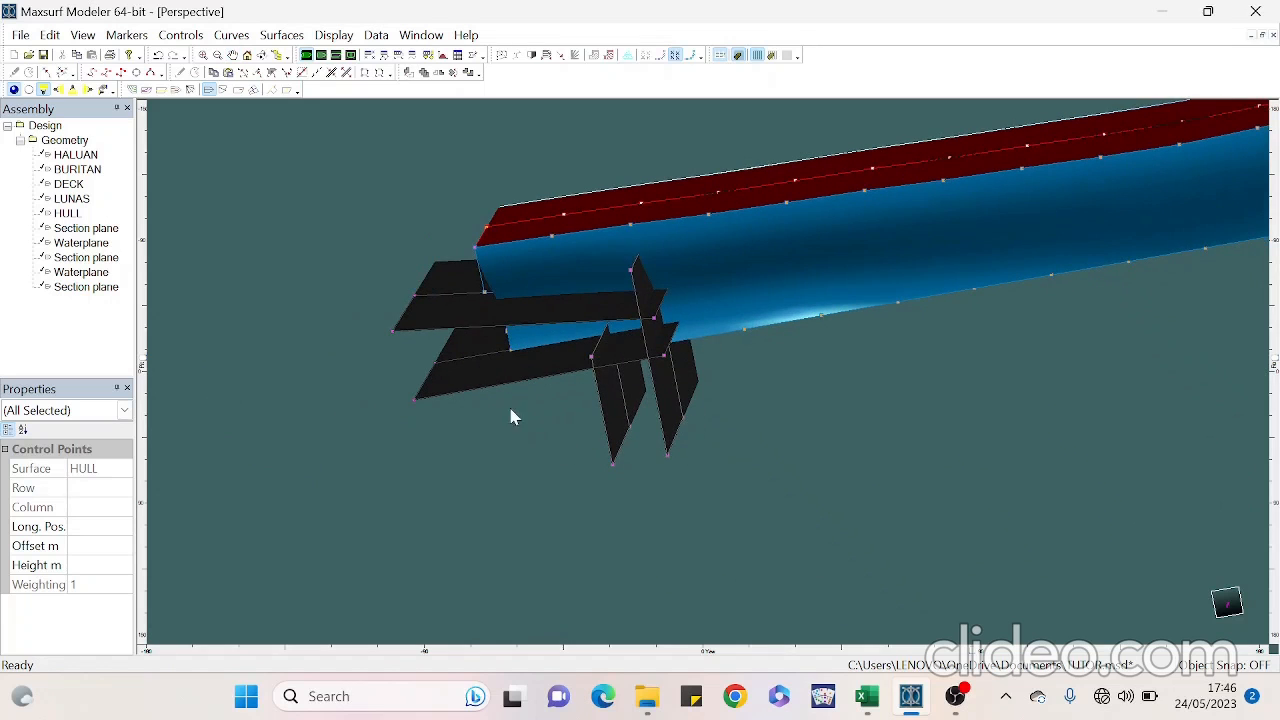
{"action": "right_click", "coordinate": [549, 277]}
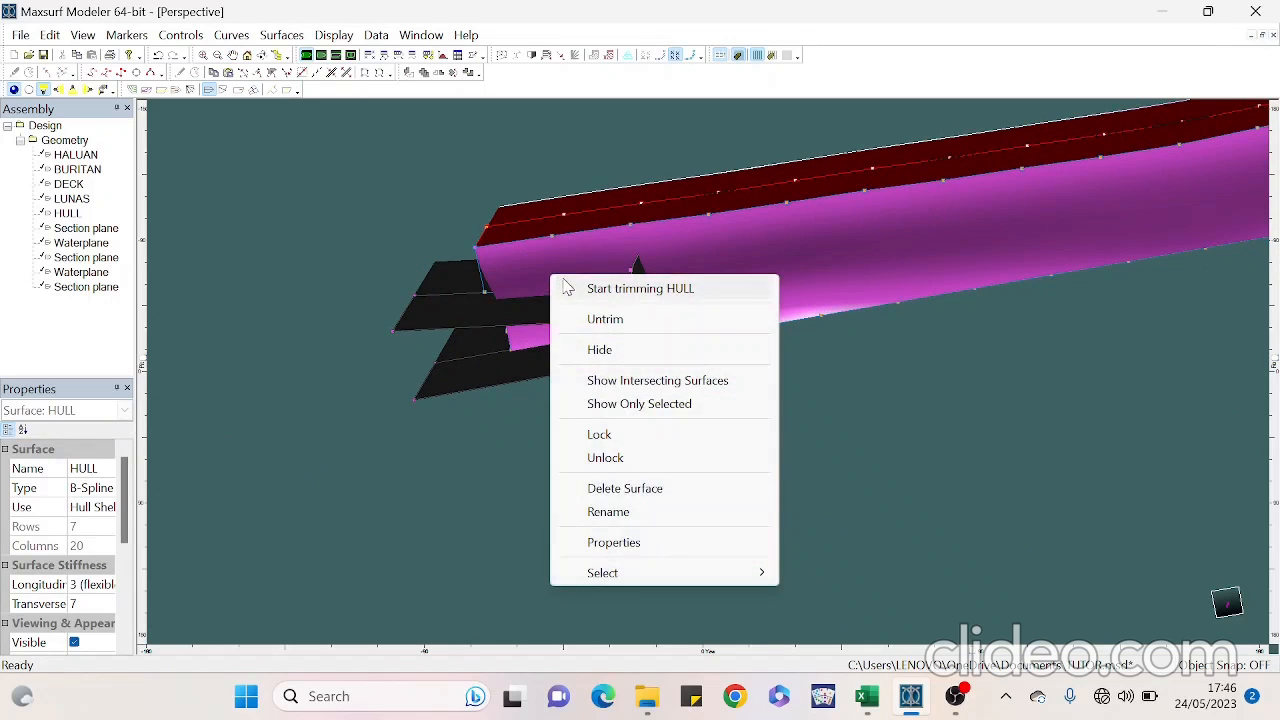
{"action": "left_click", "coordinate": [566, 288]}
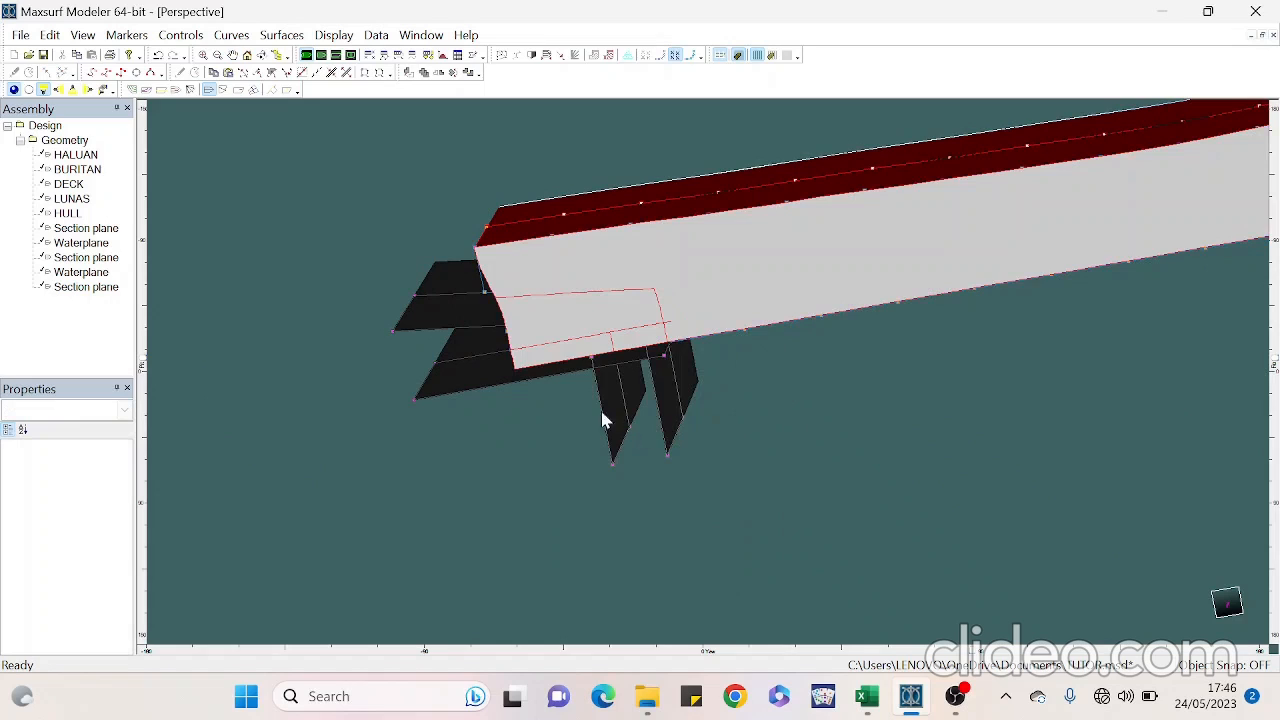
{"action": "left_click", "coordinate": [536, 320]}
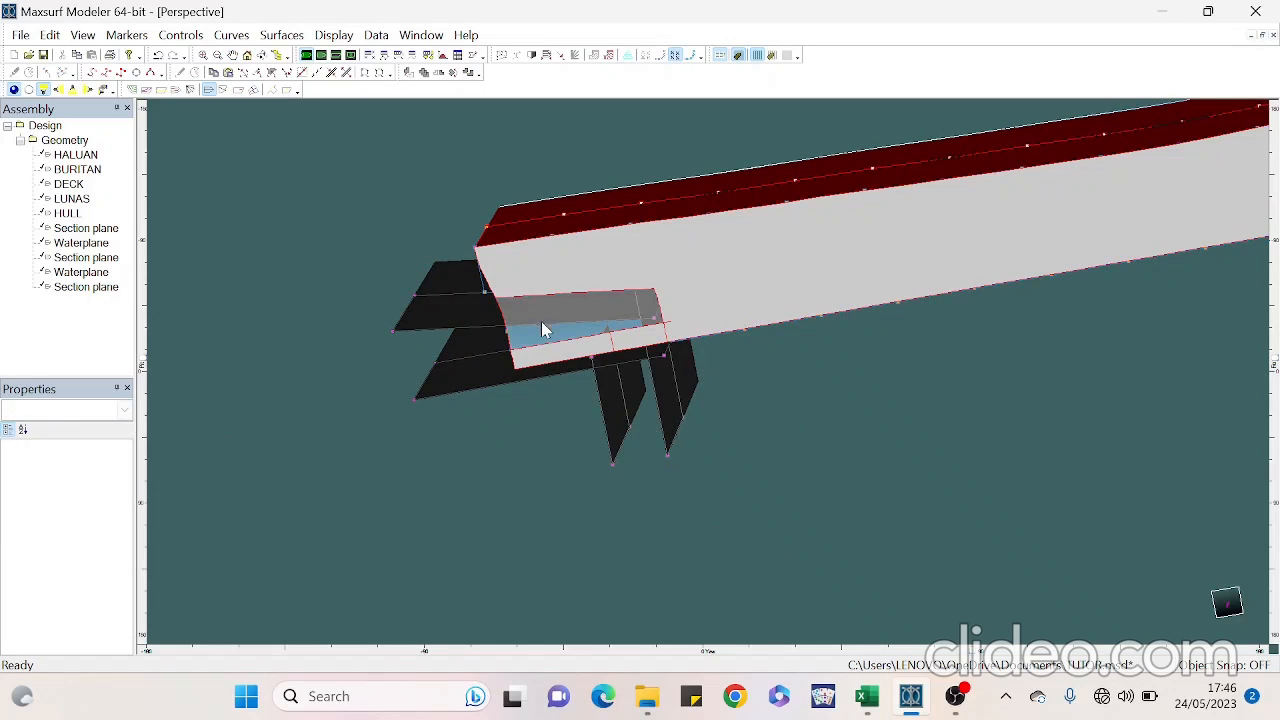
{"action": "left_click", "coordinate": [548, 363]}
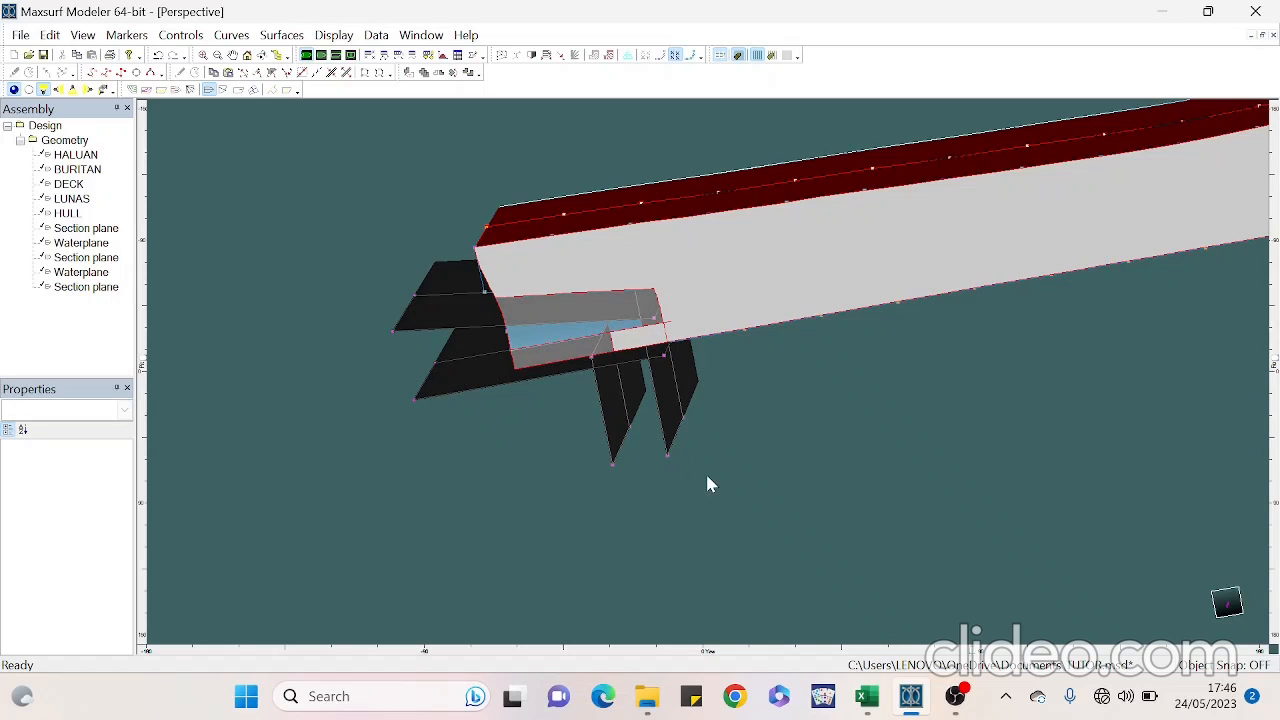
{"action": "key", "text": "Return"}
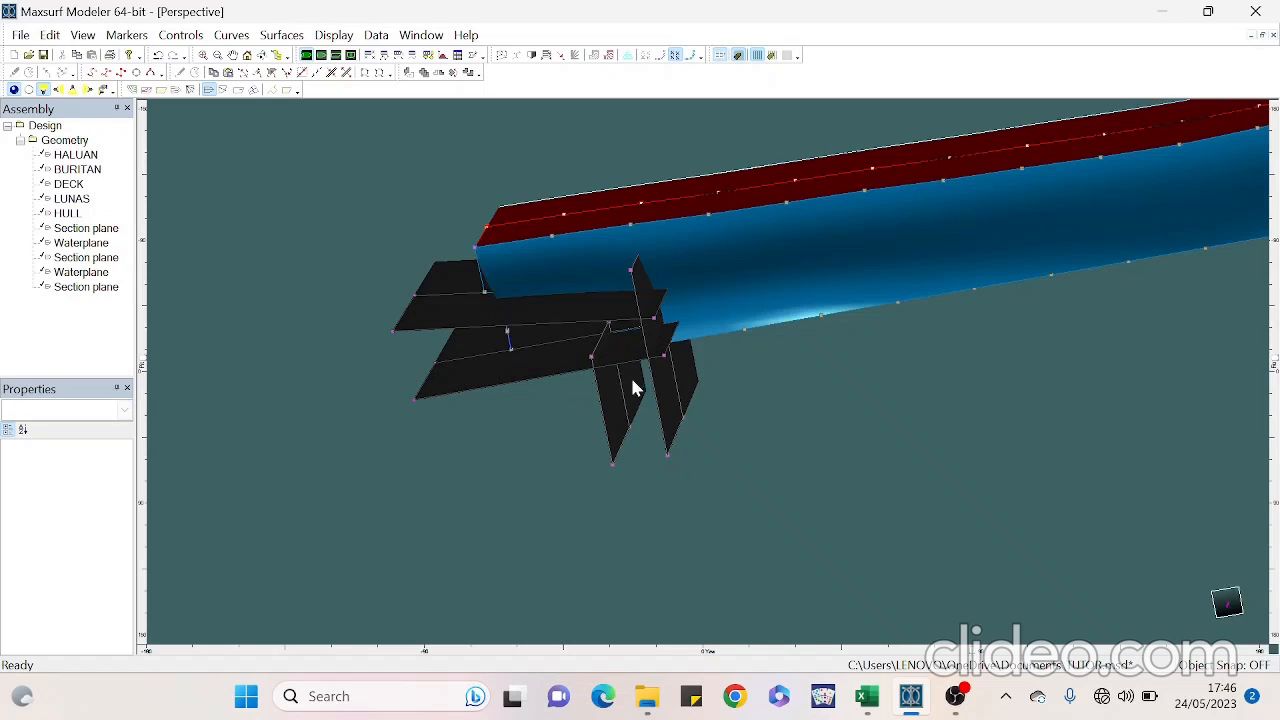
Trim the upper stern Waterplane, removing its parts that project outside the hull and forward of the Section plane
{"action": "left_click", "coordinate": [573, 314]}
{"action": "right_click", "coordinate": [573, 310]}
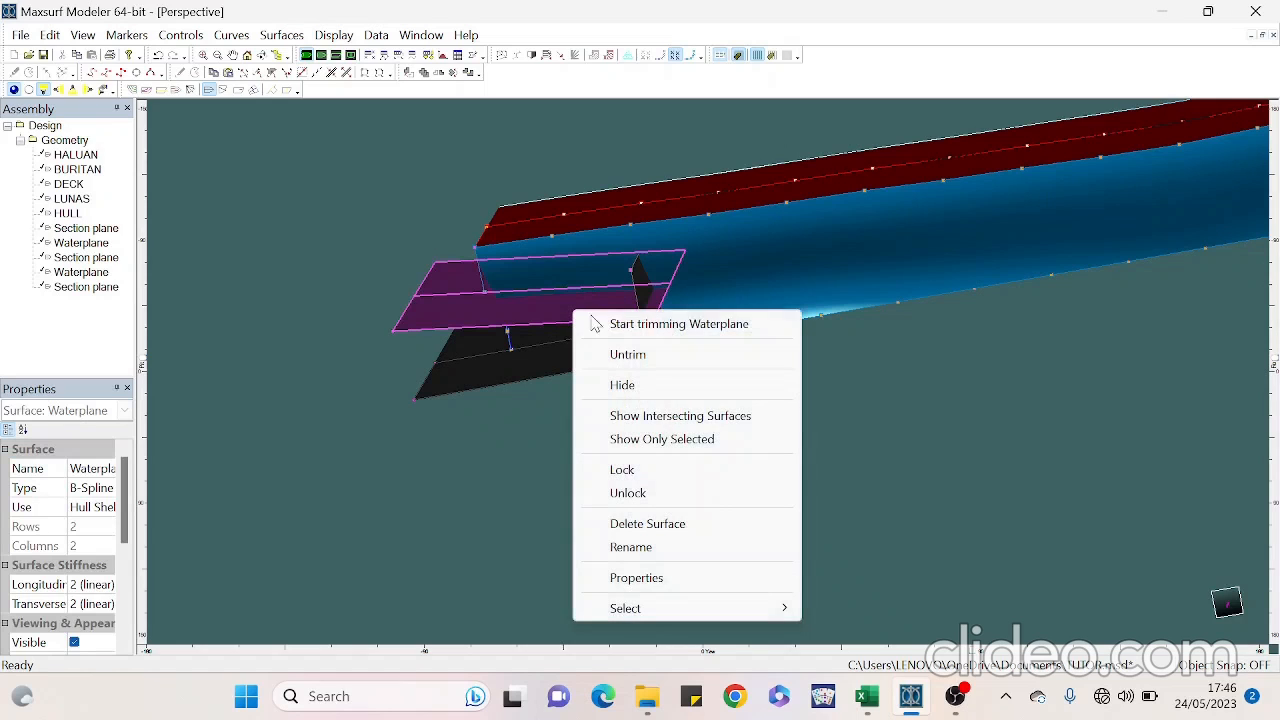
{"action": "left_click", "coordinate": [595, 323]}
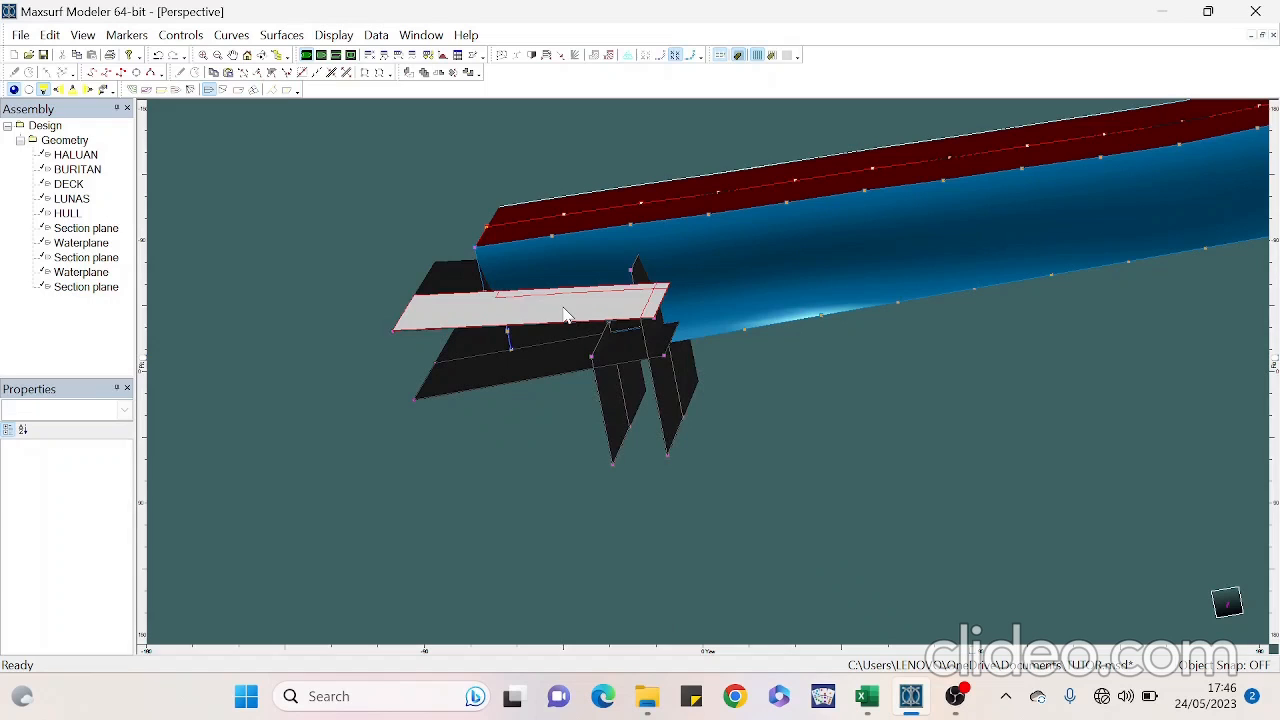
{"action": "left_click", "coordinate": [565, 316]}
{"action": "left_click", "coordinate": [652, 314]}
{"action": "key", "text": "Return"}
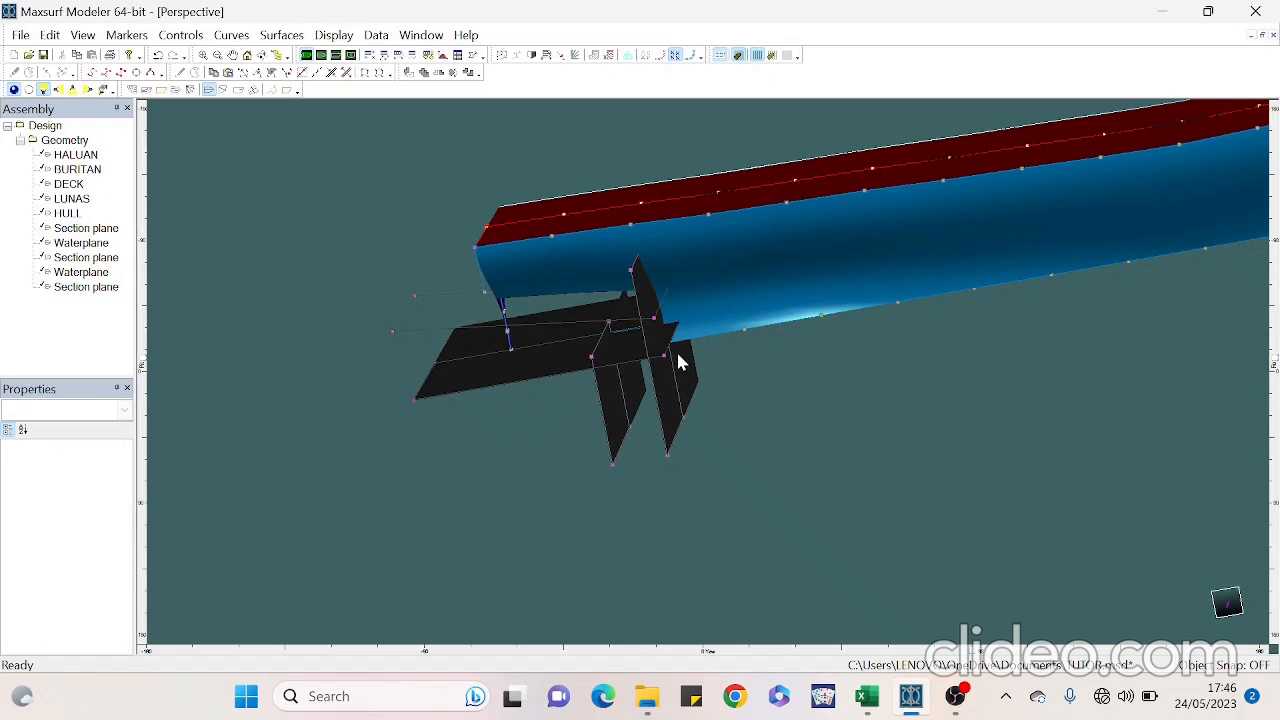
Trim the forward stern Section plane, keeping only the part that closes the hull opening between the two Waterplanes
{"action": "right_click", "coordinate": [646, 302]}
{"action": "left_click", "coordinate": [690, 311]}
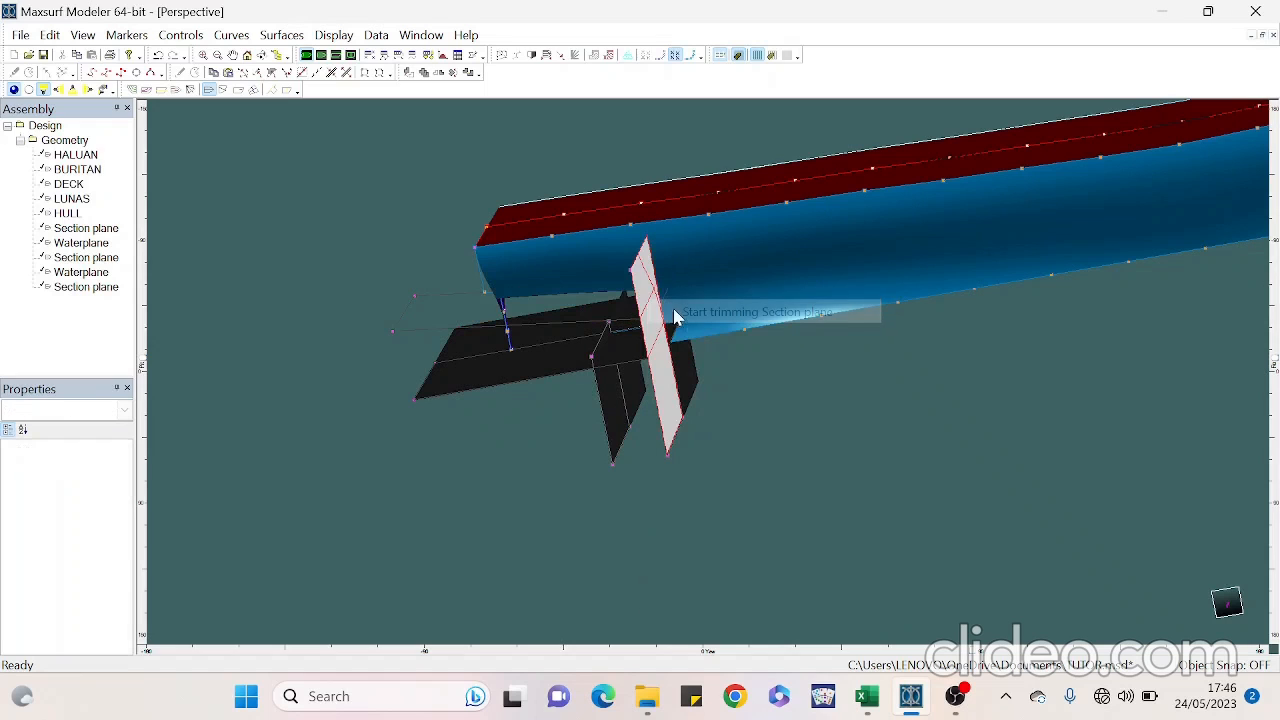
{"action": "left_click", "coordinate": [650, 318]}
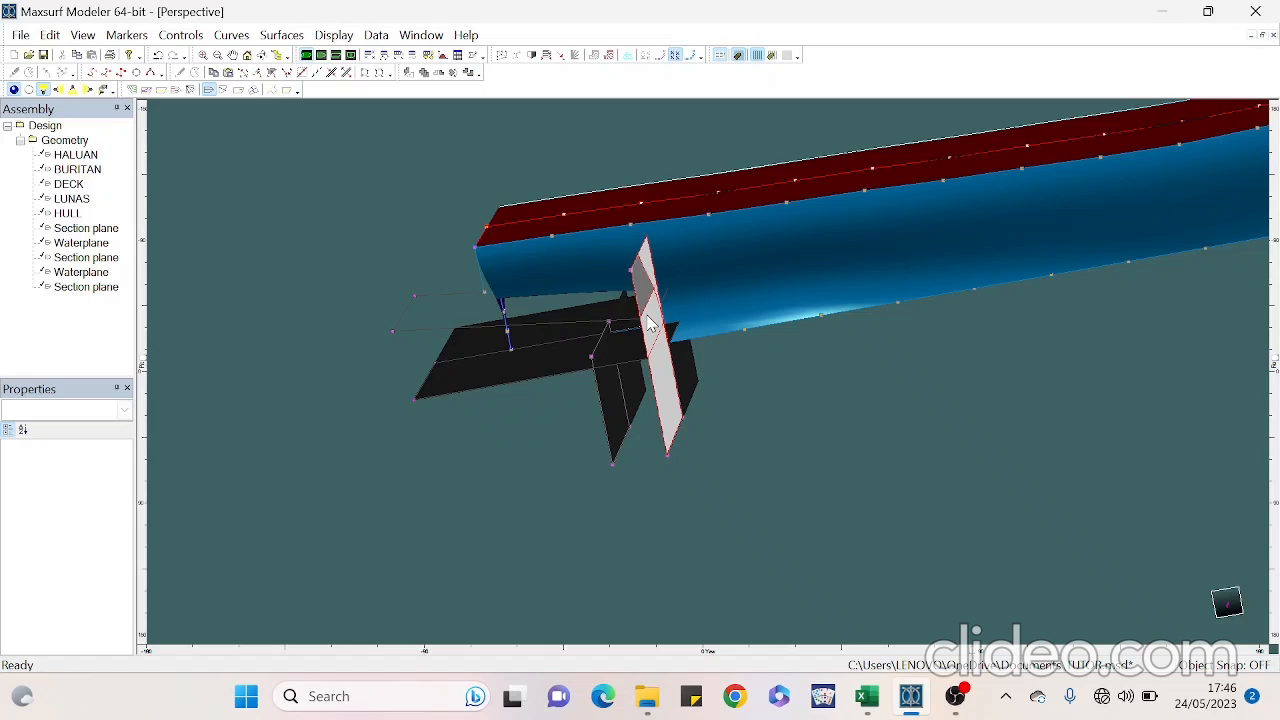
{"action": "left_click", "coordinate": [656, 345]}
{"action": "left_click", "coordinate": [678, 387]}
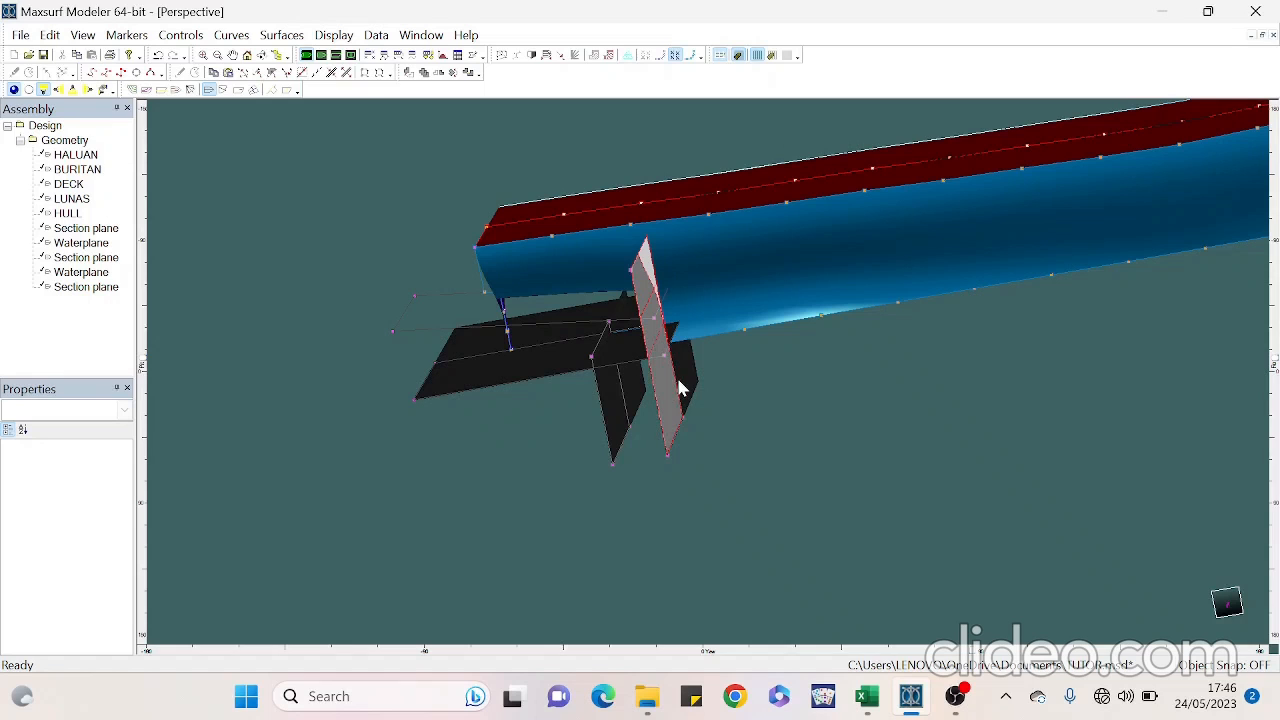
{"action": "left_click", "coordinate": [722, 404]}
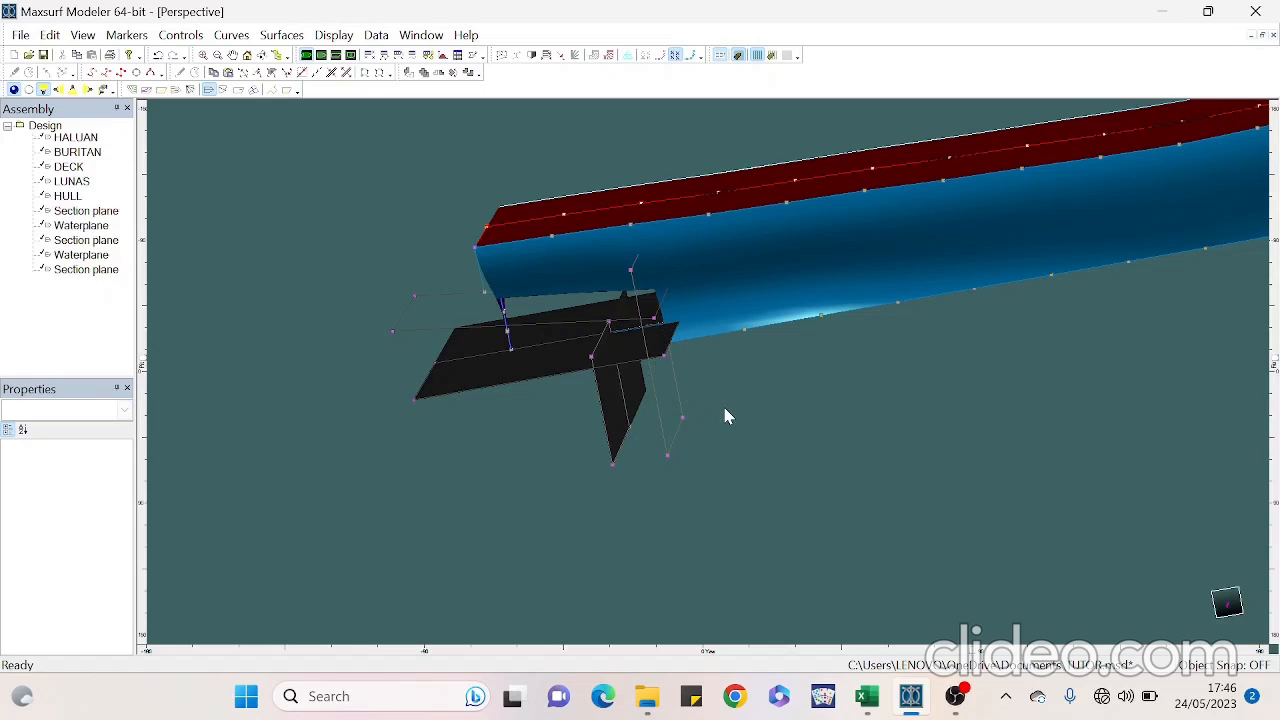
Trim the lower stern Waterplane, removing its regions that extend outside the narrow hull strip
{"action": "left_click", "coordinate": [532, 361]}
{"action": "right_click", "coordinate": [533, 363]}
{"action": "left_click", "coordinate": [572, 372]}
{"action": "left_click", "coordinate": [567, 347]}
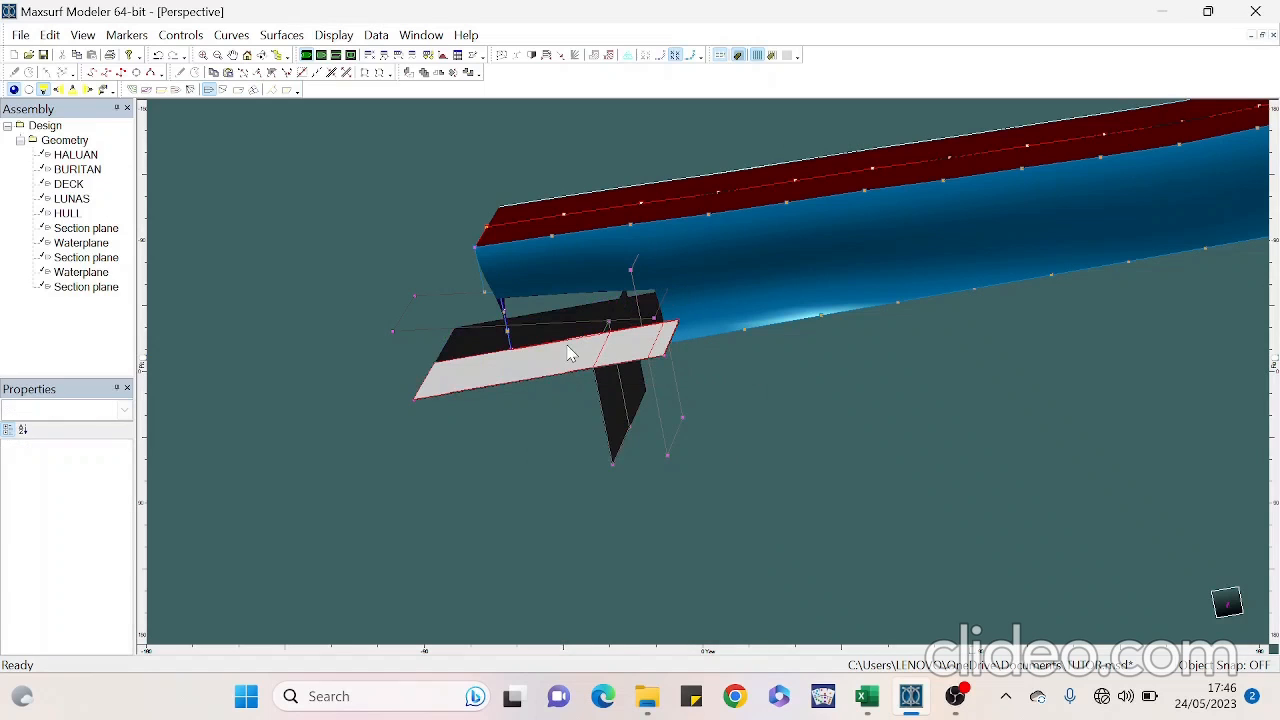
{"action": "left_click", "coordinate": [636, 351]}
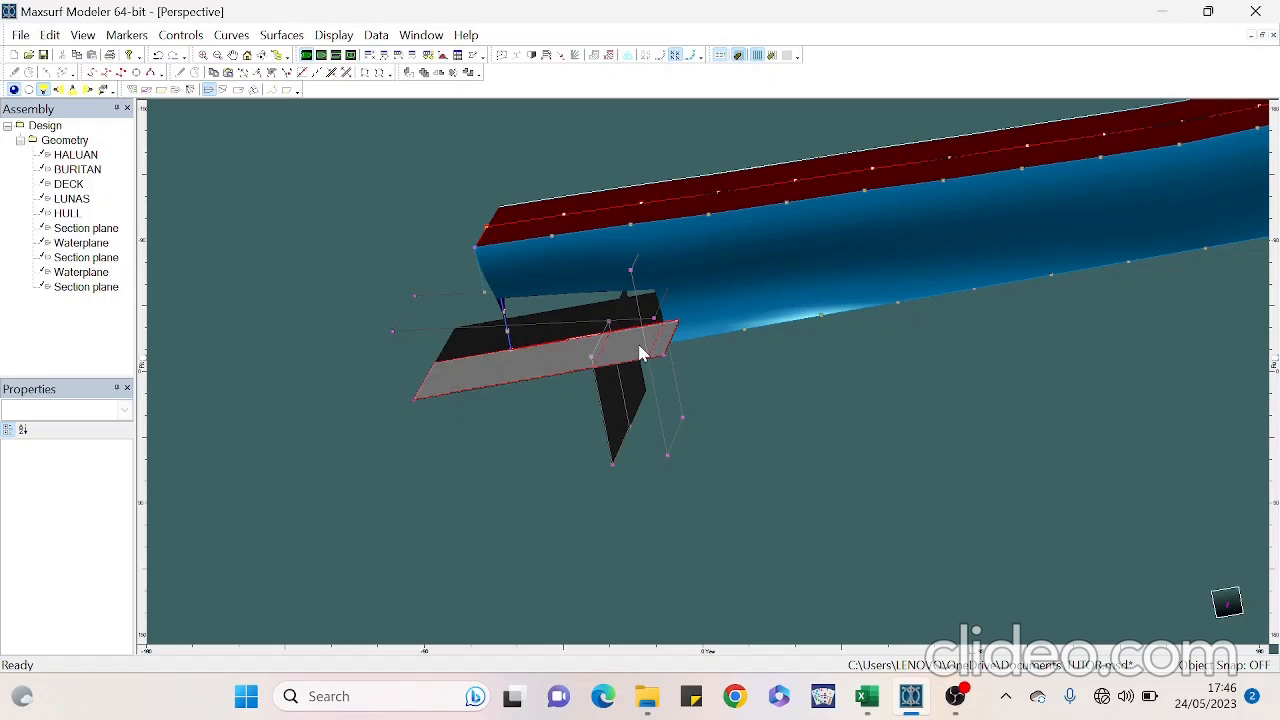
{"action": "key", "text": "Return"}
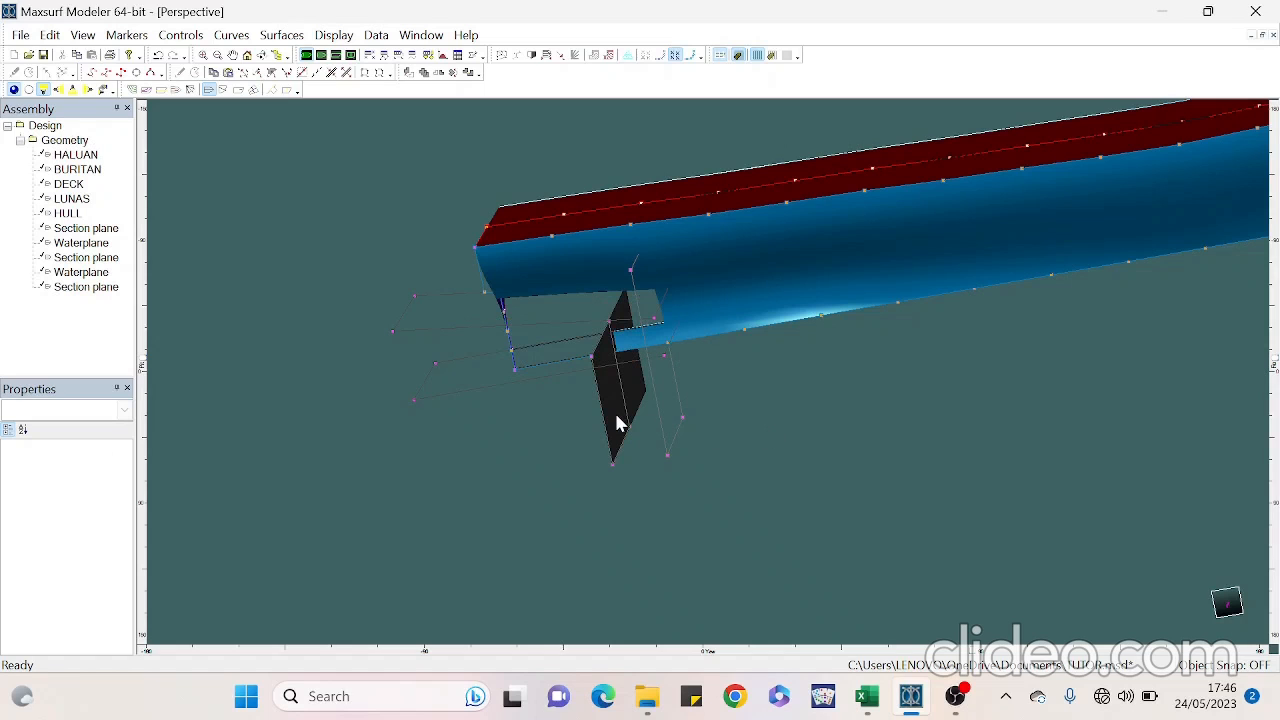
Trim the aft stern Section plane, removing its large region outside and below the hull
{"action": "right_click", "coordinate": [617, 424]}
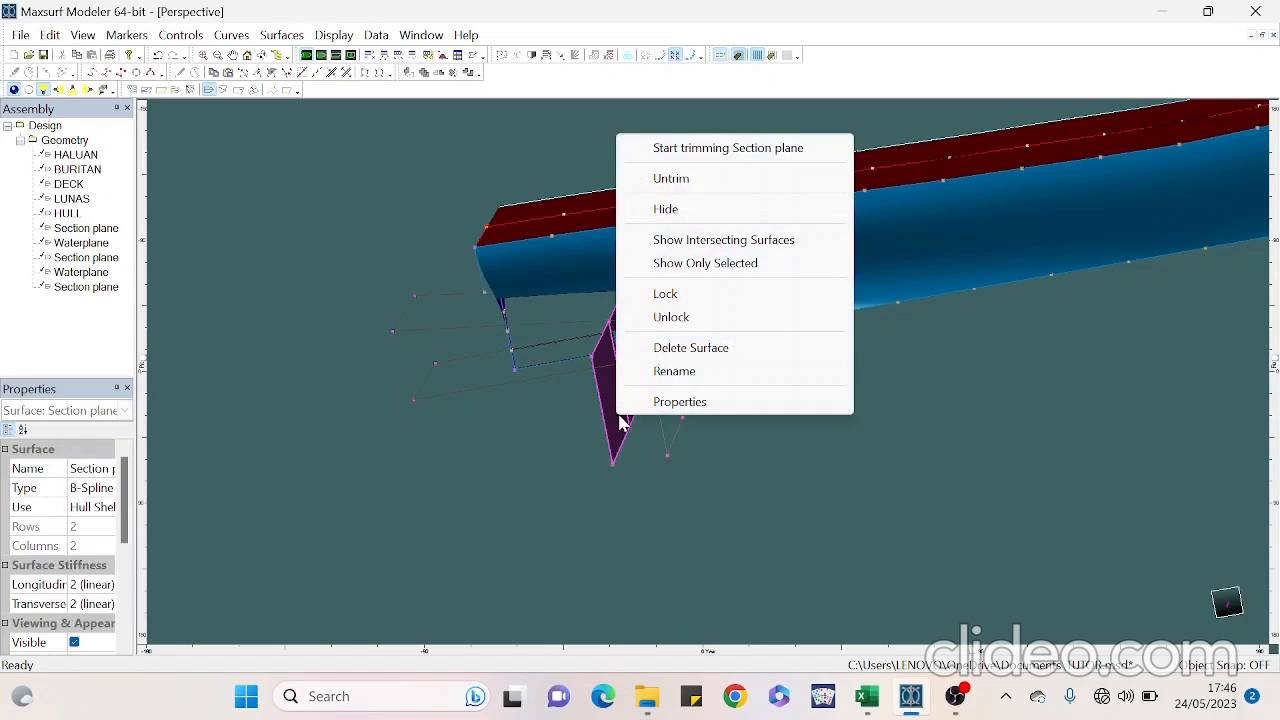
{"action": "left_click", "coordinate": [693, 149]}
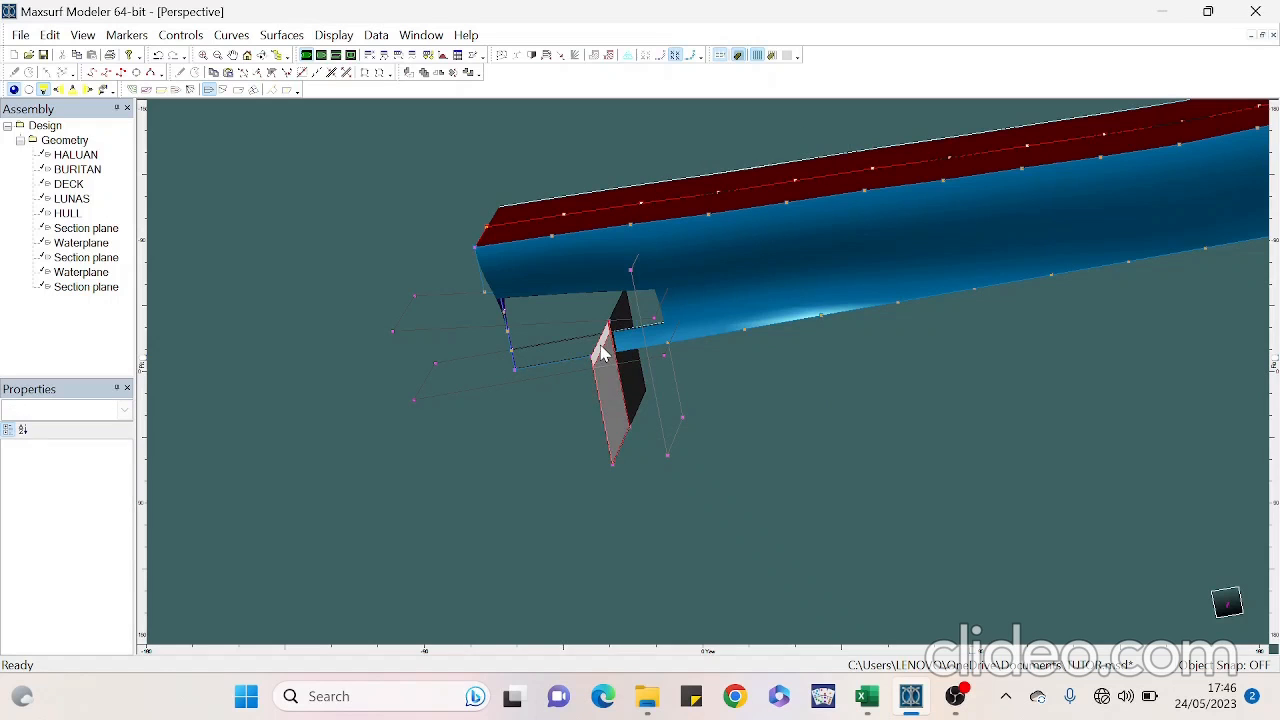
{"action": "left_click_drag", "start_coordinate": [972, 651], "coordinate": [1096, 636]}
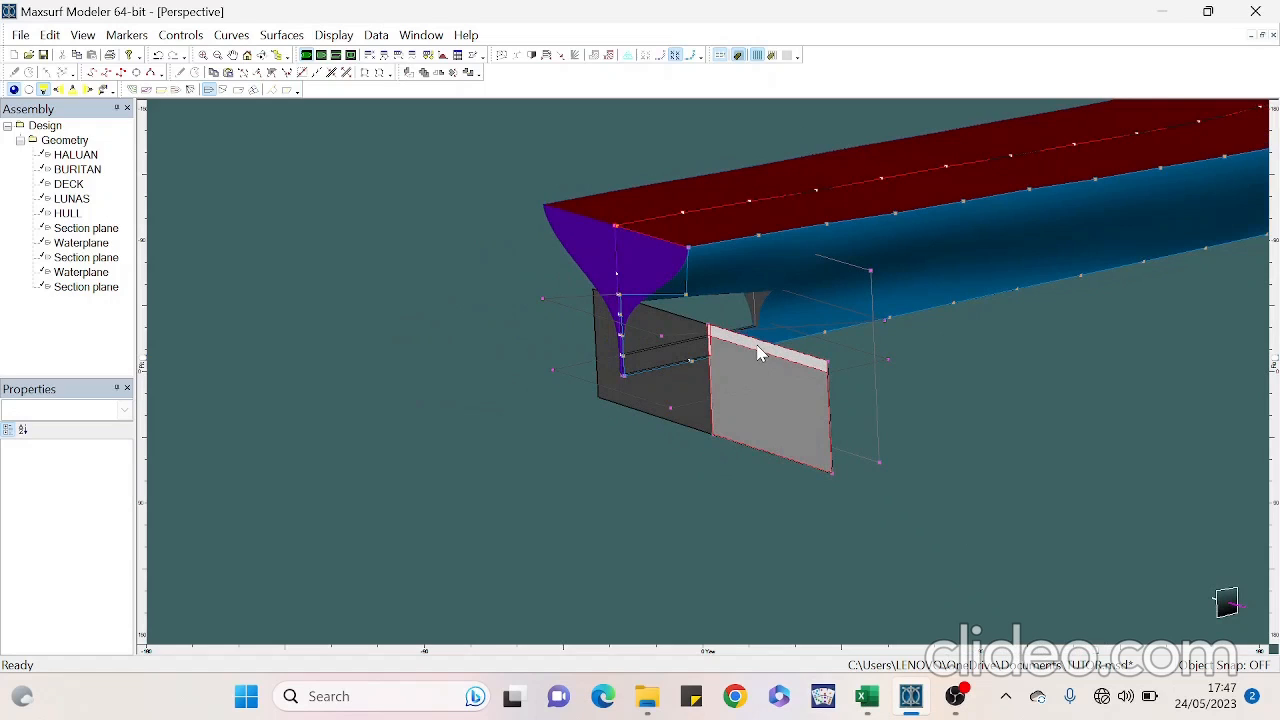
{"action": "key", "text": "Return"}
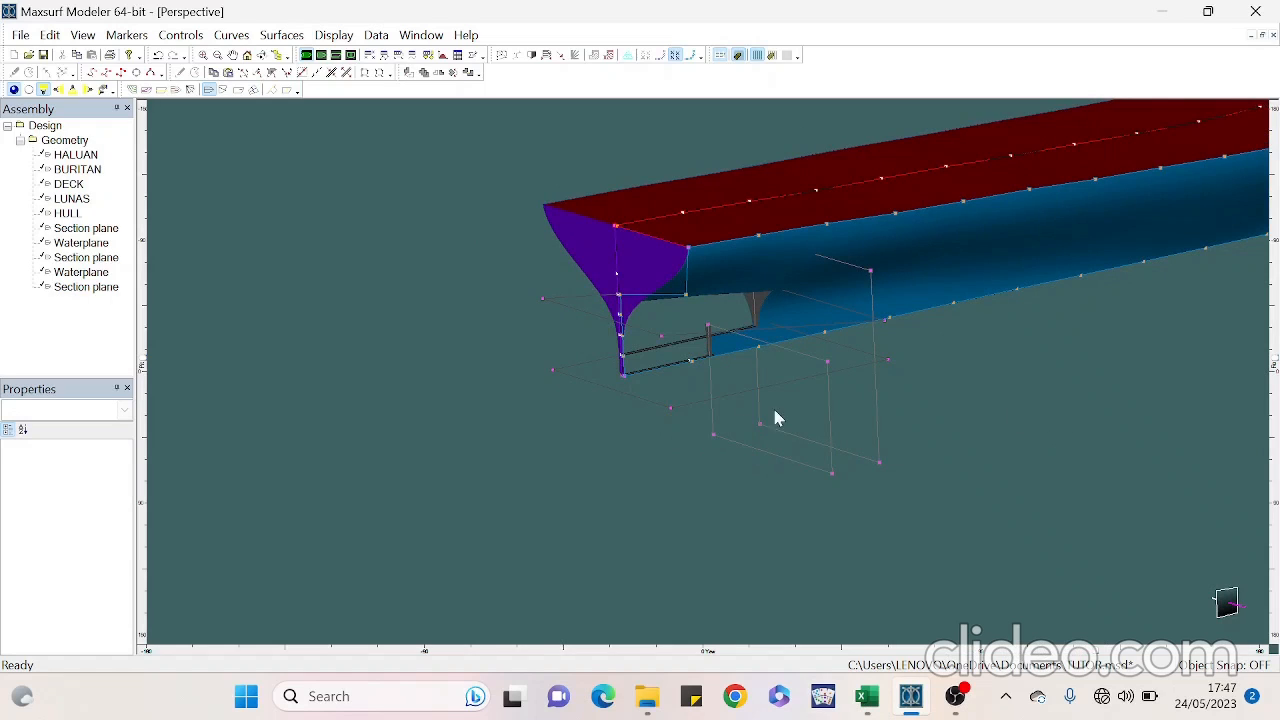
Trim the BURITAN transom, removing its narrow region between the upper and lower Waterplanes
{"action": "right_click", "coordinate": [636, 273]}
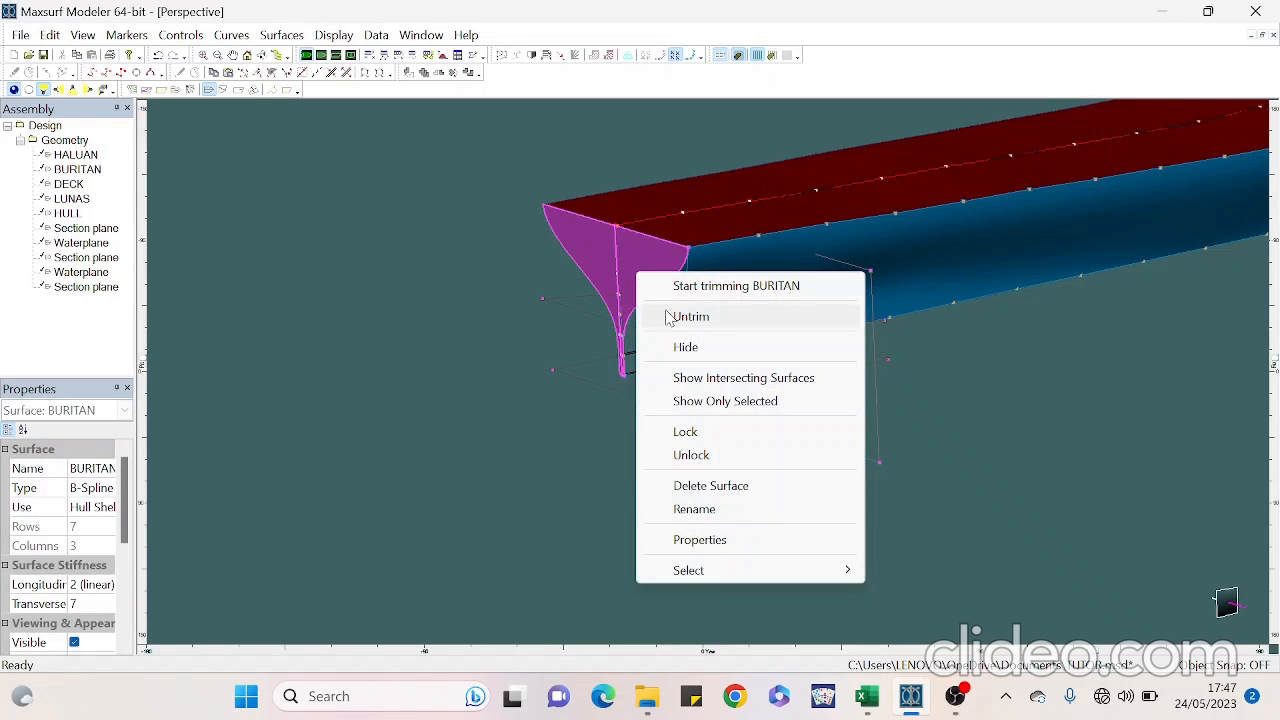
{"action": "left_click", "coordinate": [670, 292]}
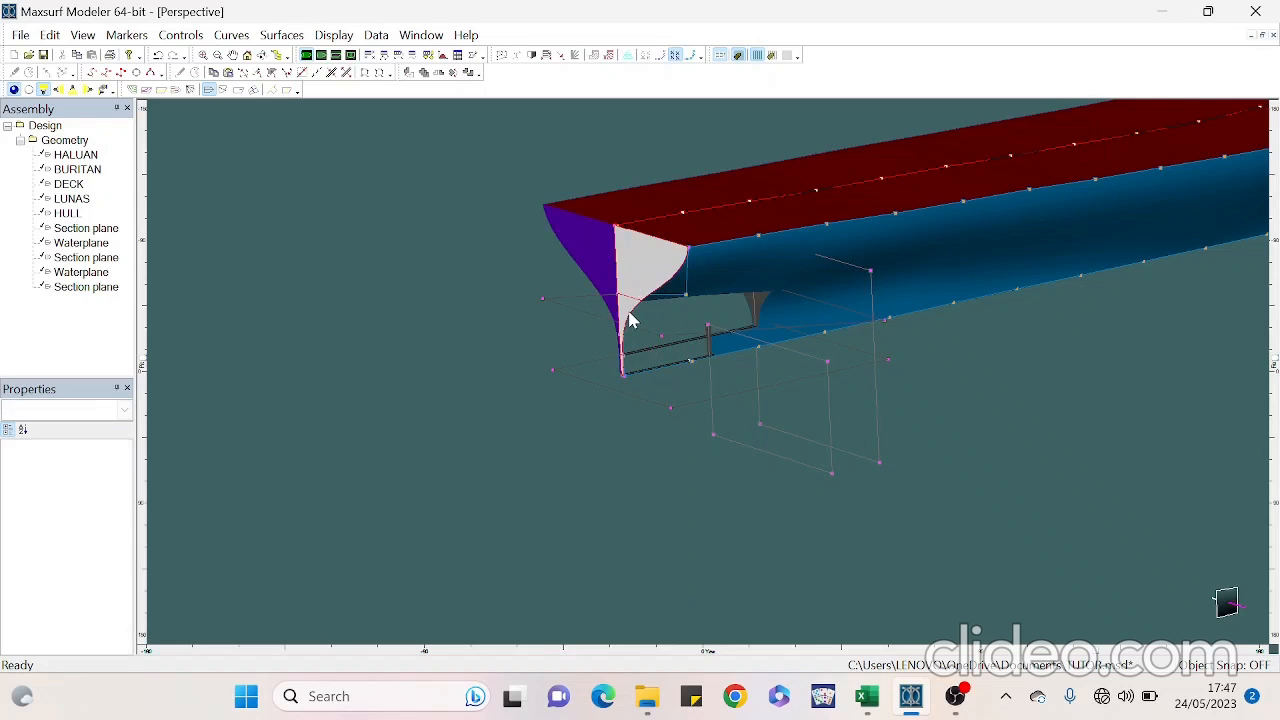
{"action": "left_click", "coordinate": [624, 305]}
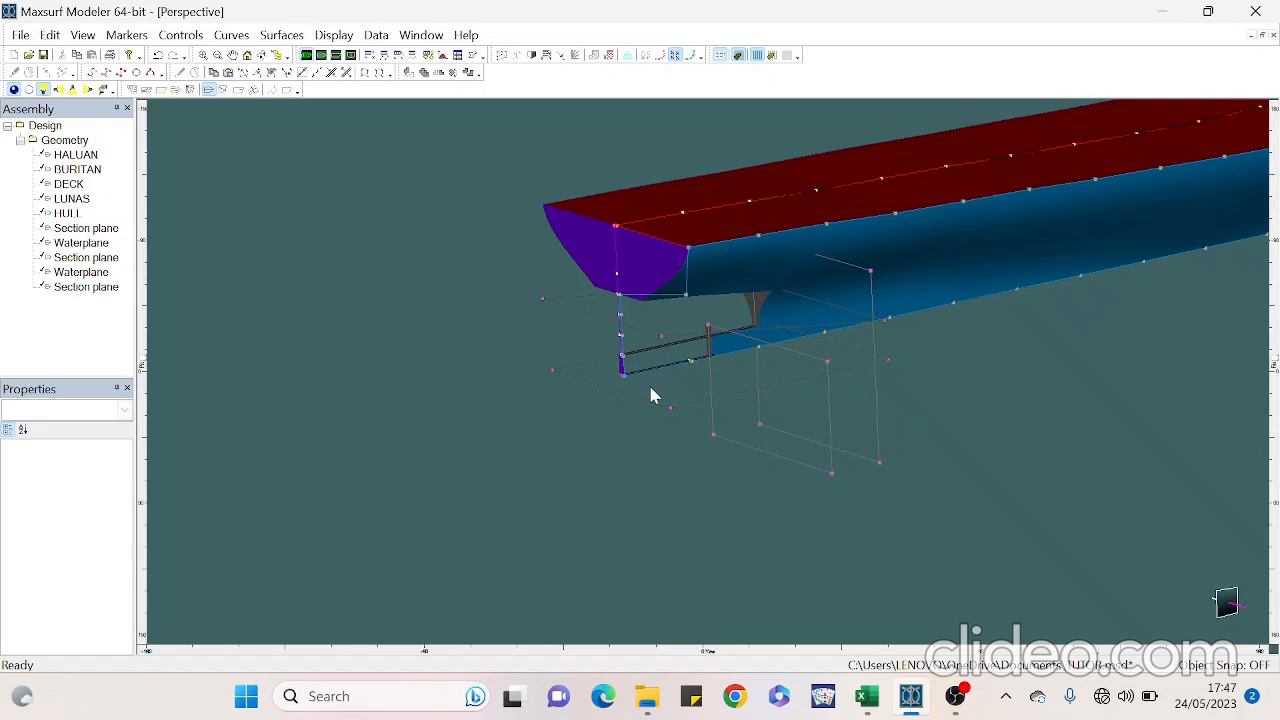
Trim BURITAN again, removing the remaining small strip below the lower Waterplane
{"action": "right_click", "coordinate": [624, 372]}
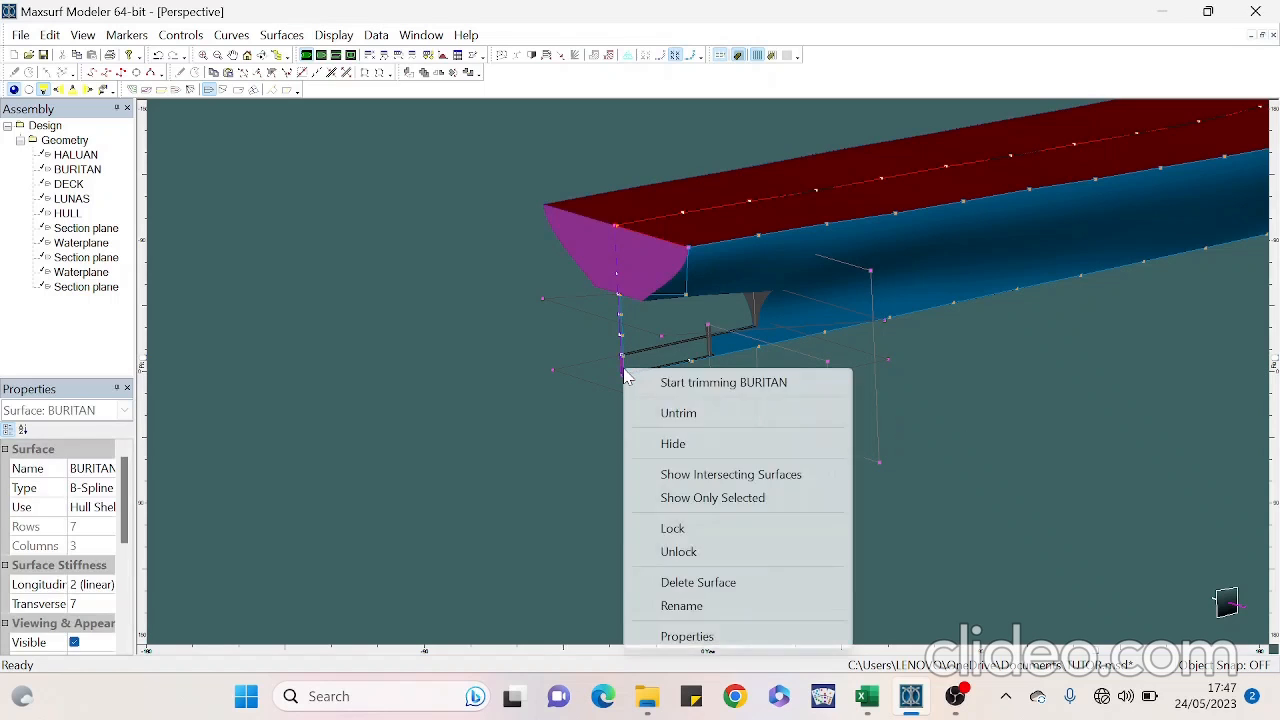
{"action": "left_click", "coordinate": [655, 380]}
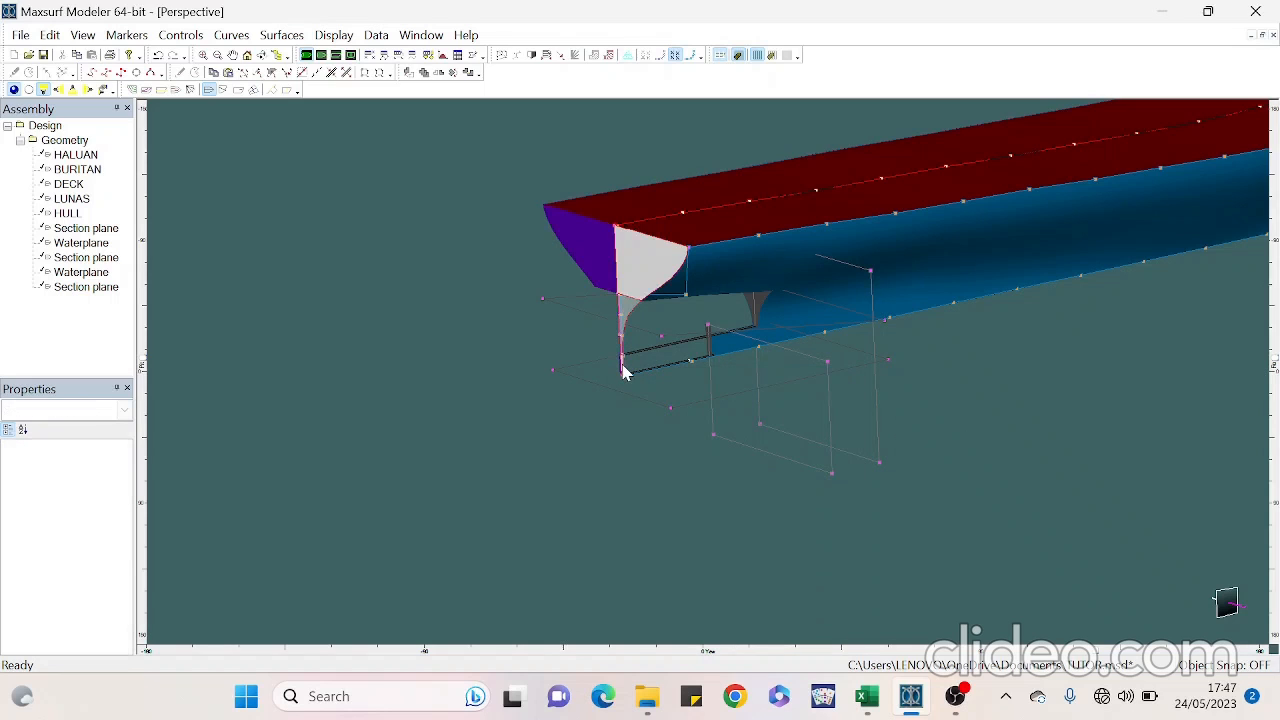
{"action": "scroll", "coordinate": [624, 366], "scroll_direction": "up", "scroll_amount": 2}
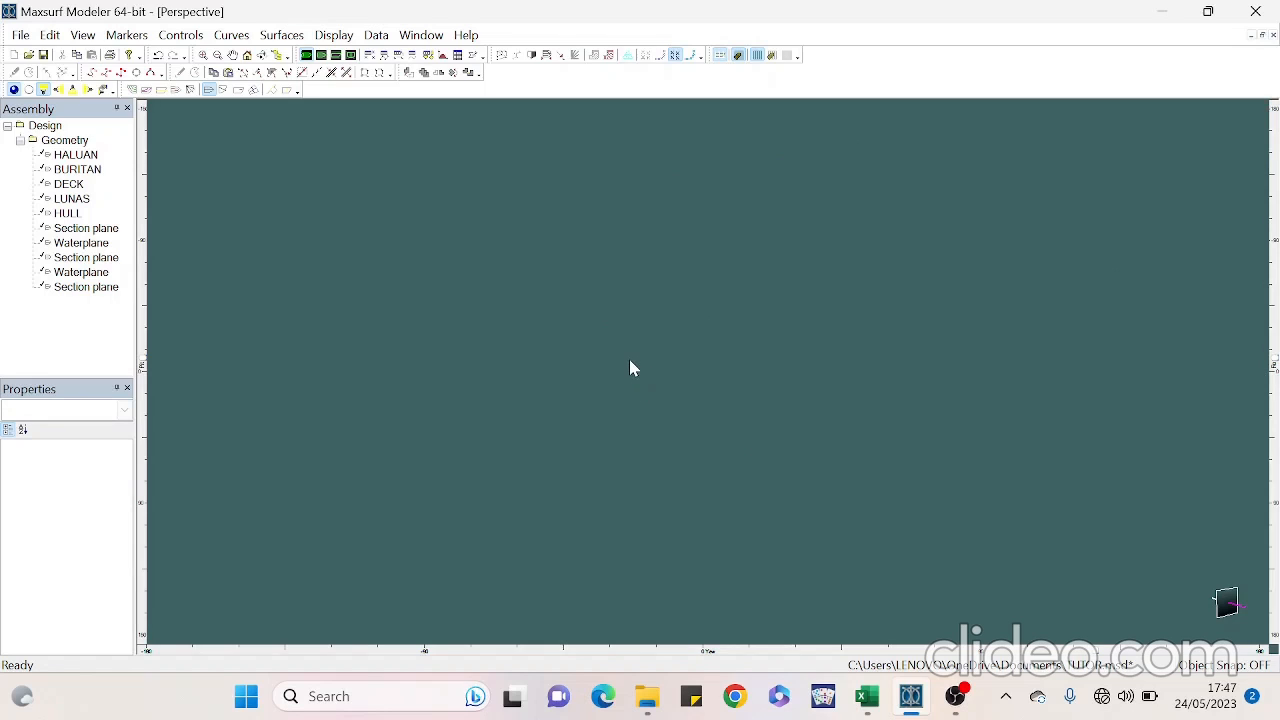
{"action": "left_click", "coordinate": [321, 55]}
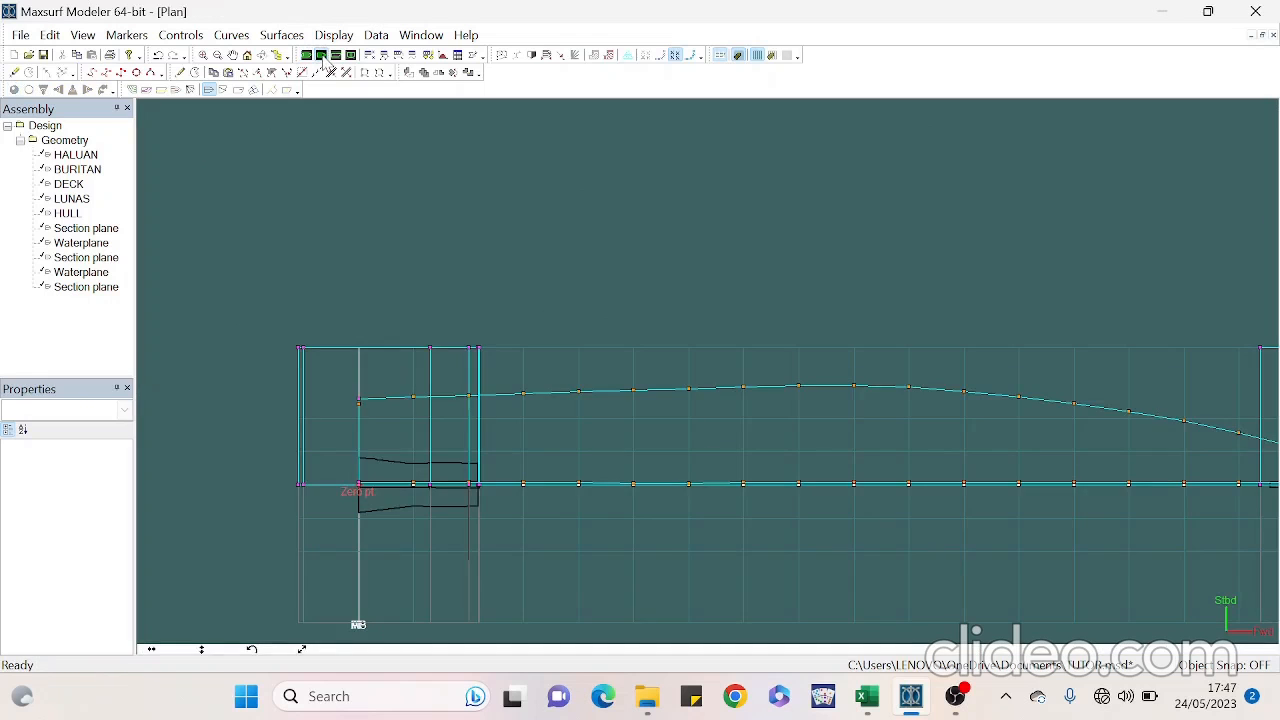
{"action": "left_click", "coordinate": [306, 55]}
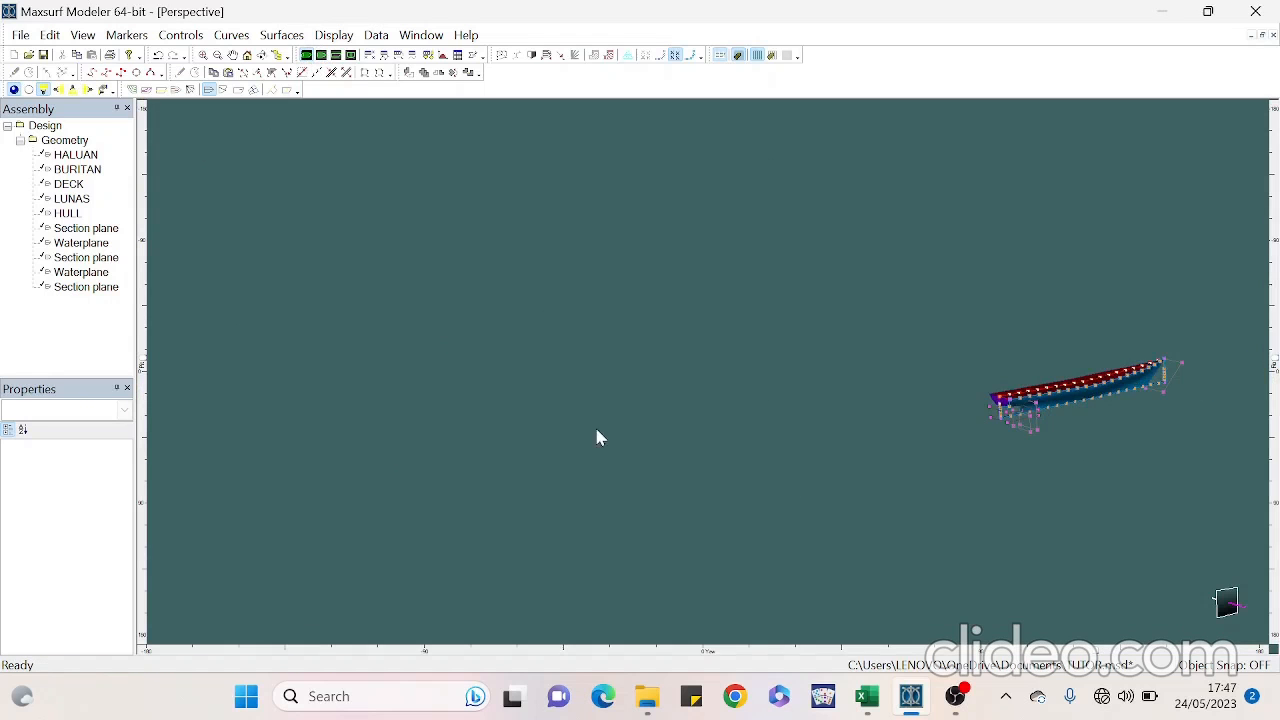
{"action": "scroll", "coordinate": [1006, 421], "scroll_direction": "up", "scroll_amount": 10}
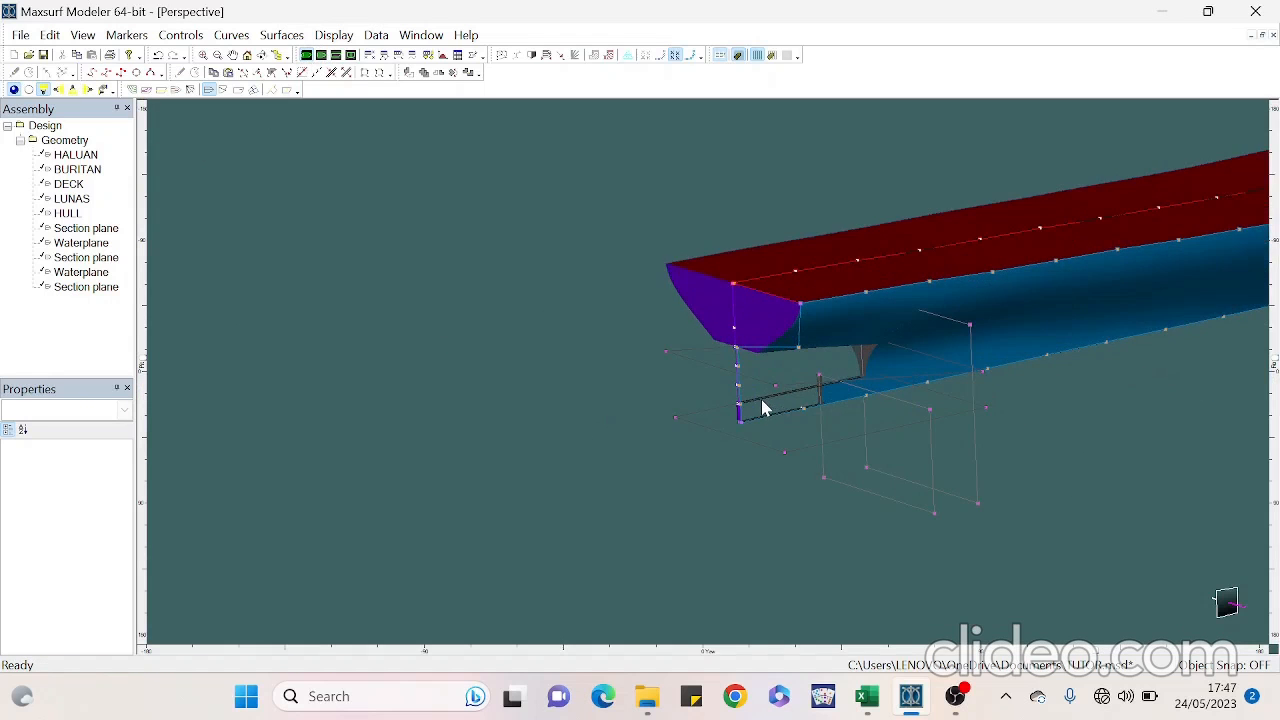
{"action": "scroll", "coordinate": [740, 415], "scroll_direction": "up", "scroll_amount": 5}
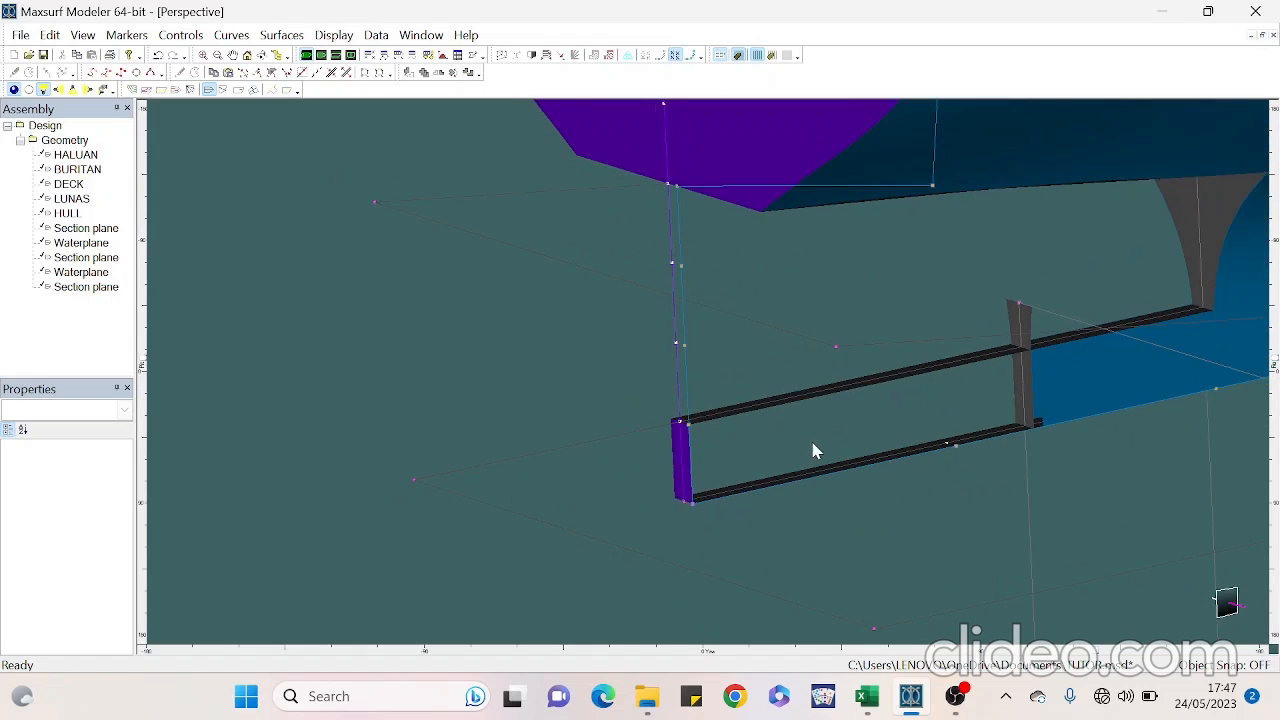
{"action": "left_click", "coordinate": [684, 438]}
{"action": "right_click", "coordinate": [684, 438]}
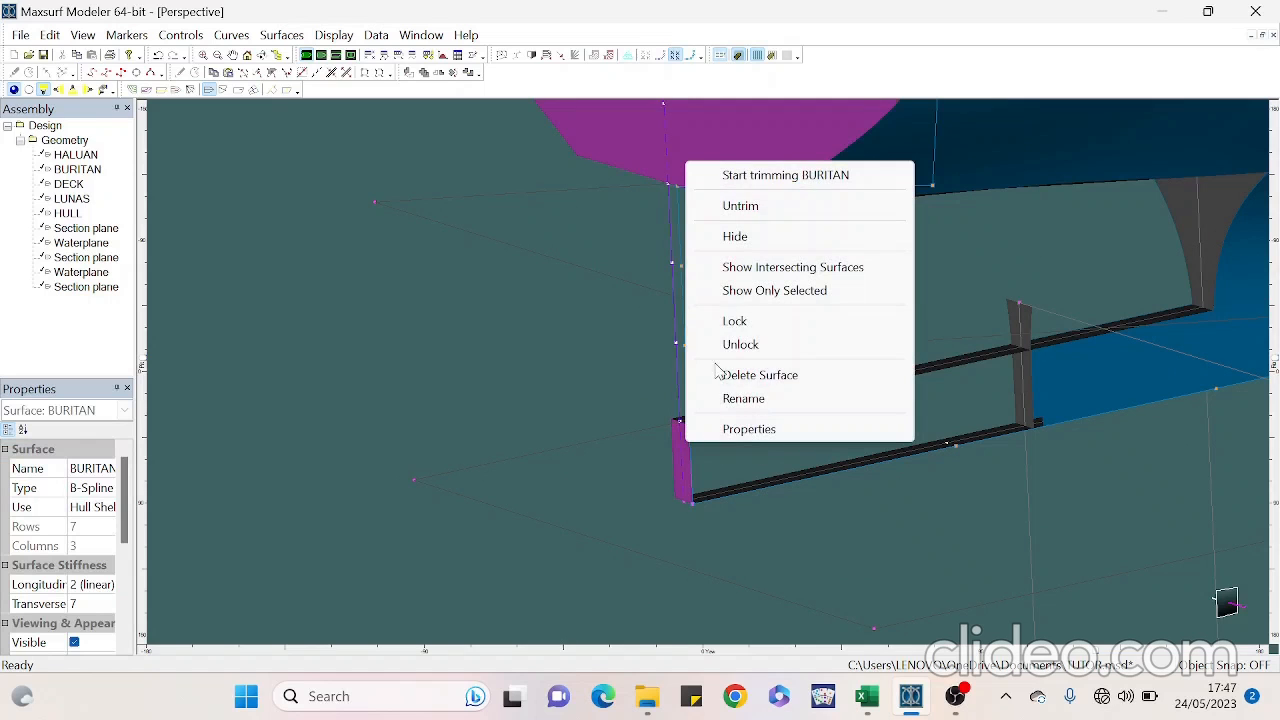
{"action": "left_click", "coordinate": [767, 172]}
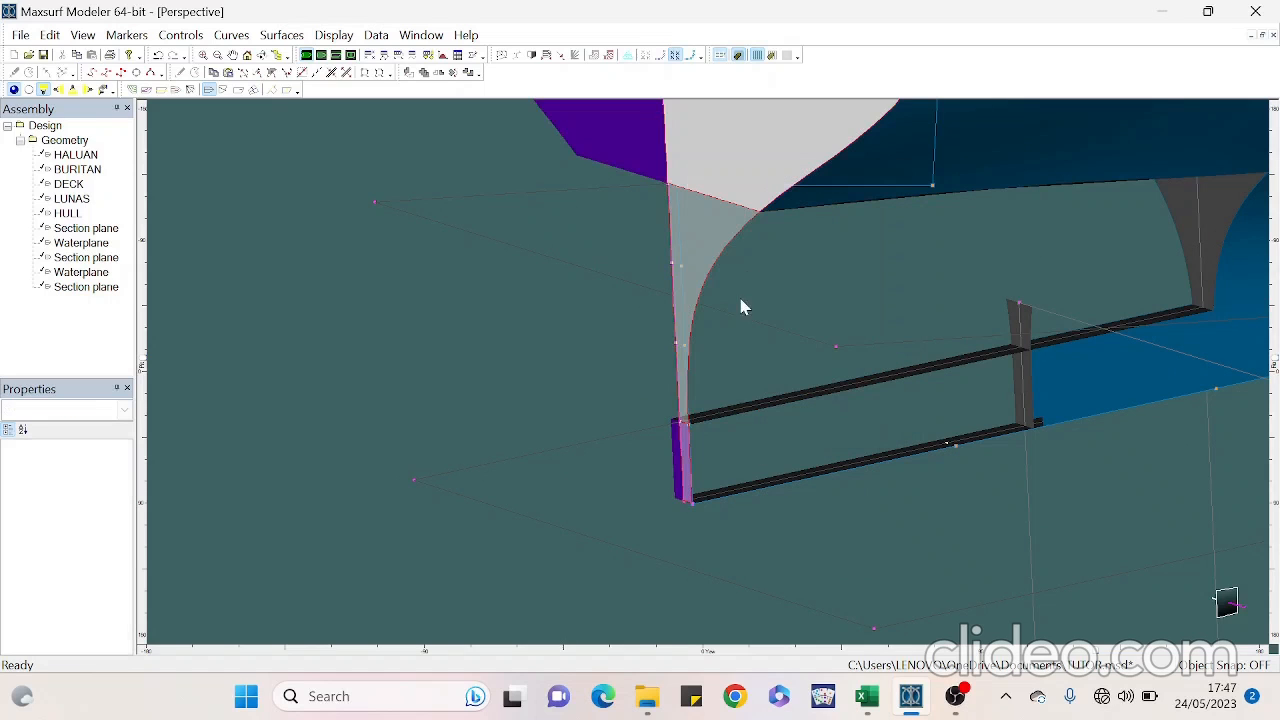
{"action": "left_click", "coordinate": [686, 457]}
{"action": "key", "text": "Return"}
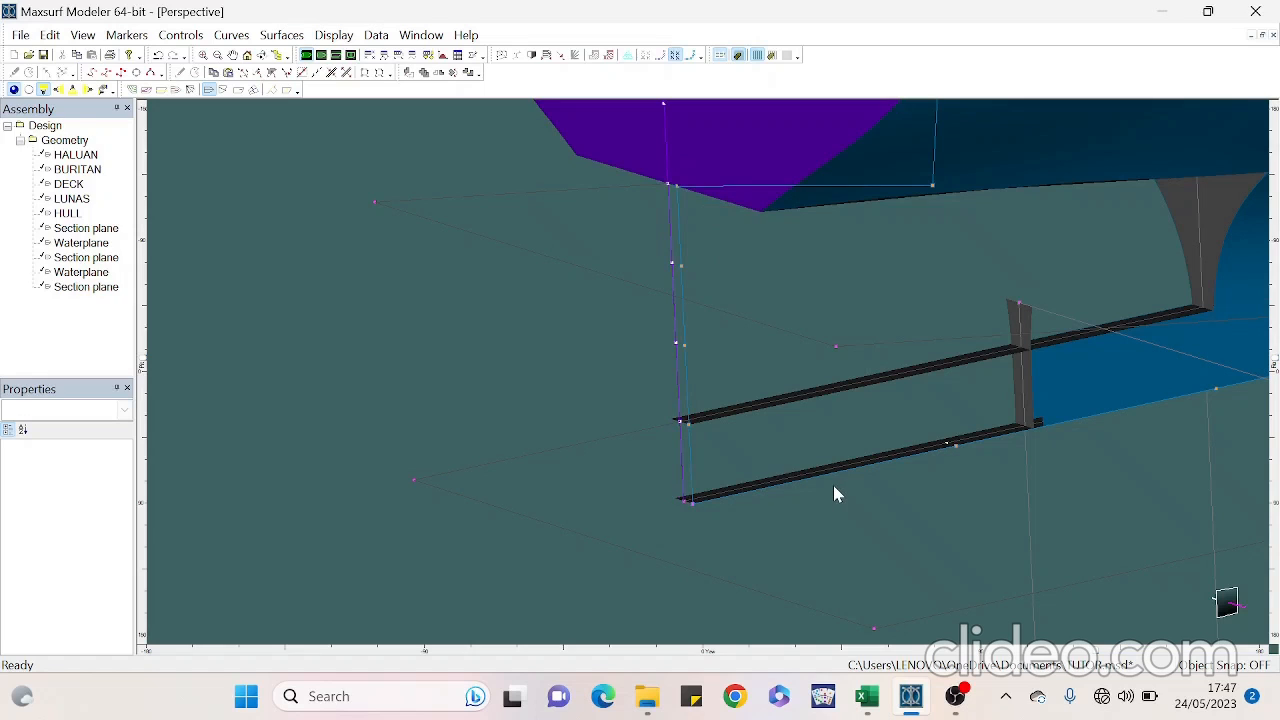
Trim the aft stern Section plane, removing its short region above the upper Waterplane
{"action": "right_click", "coordinate": [1022, 316]}
{"action": "left_click", "coordinate": [1036, 334]}
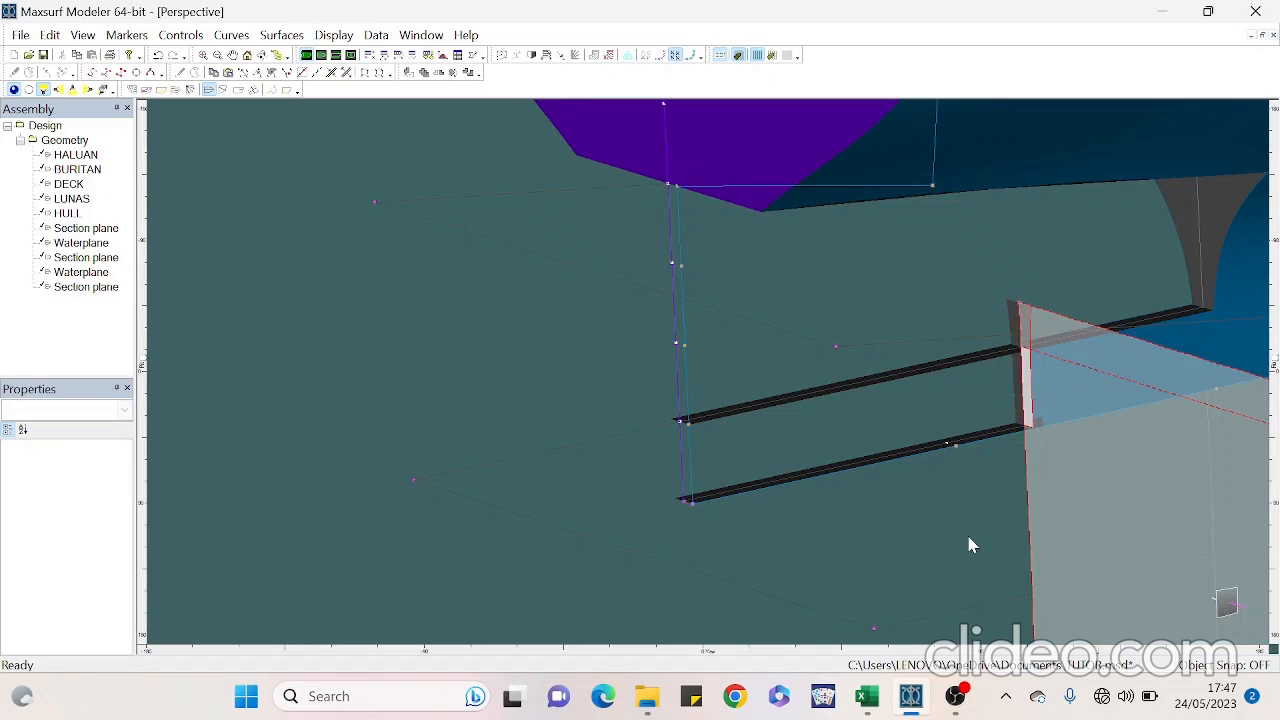
{"action": "left_click", "coordinate": [943, 554]}
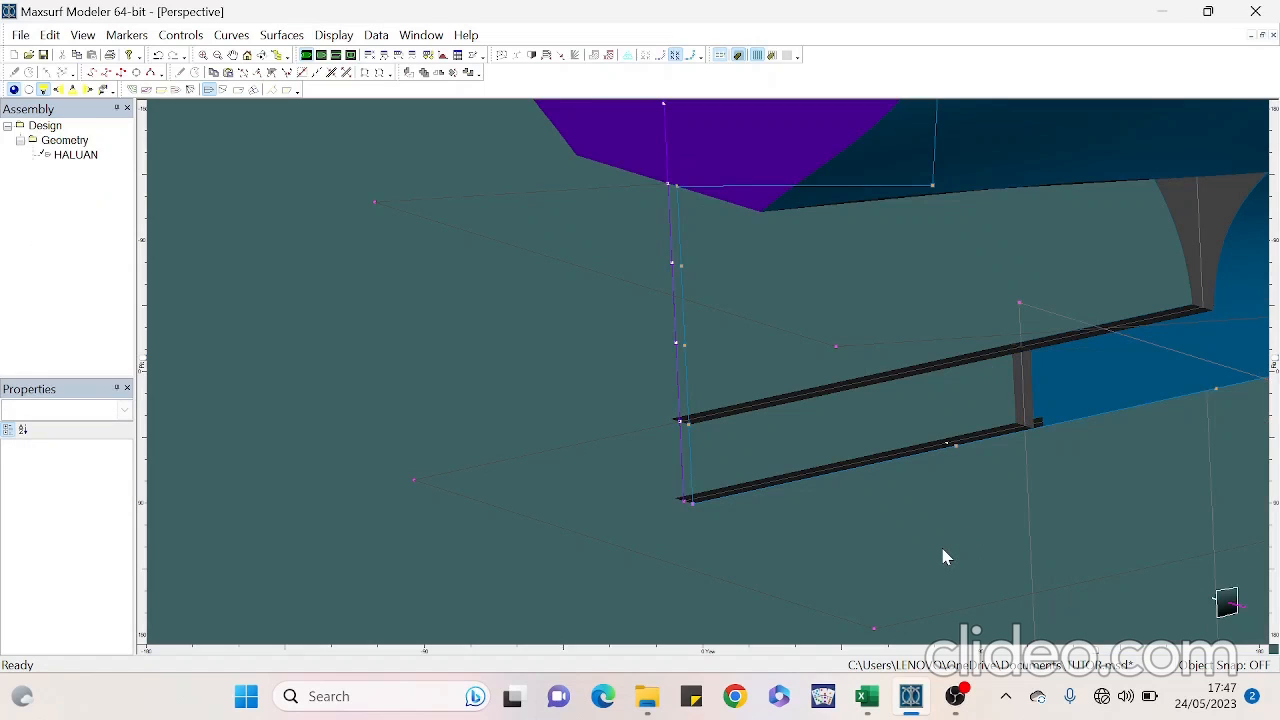
Trim the LUNAS keel surface, removing its portion aft of the aft stern Section plane
{"action": "left_click", "coordinate": [924, 451]}
{"action": "right_click", "coordinate": [924, 451]}
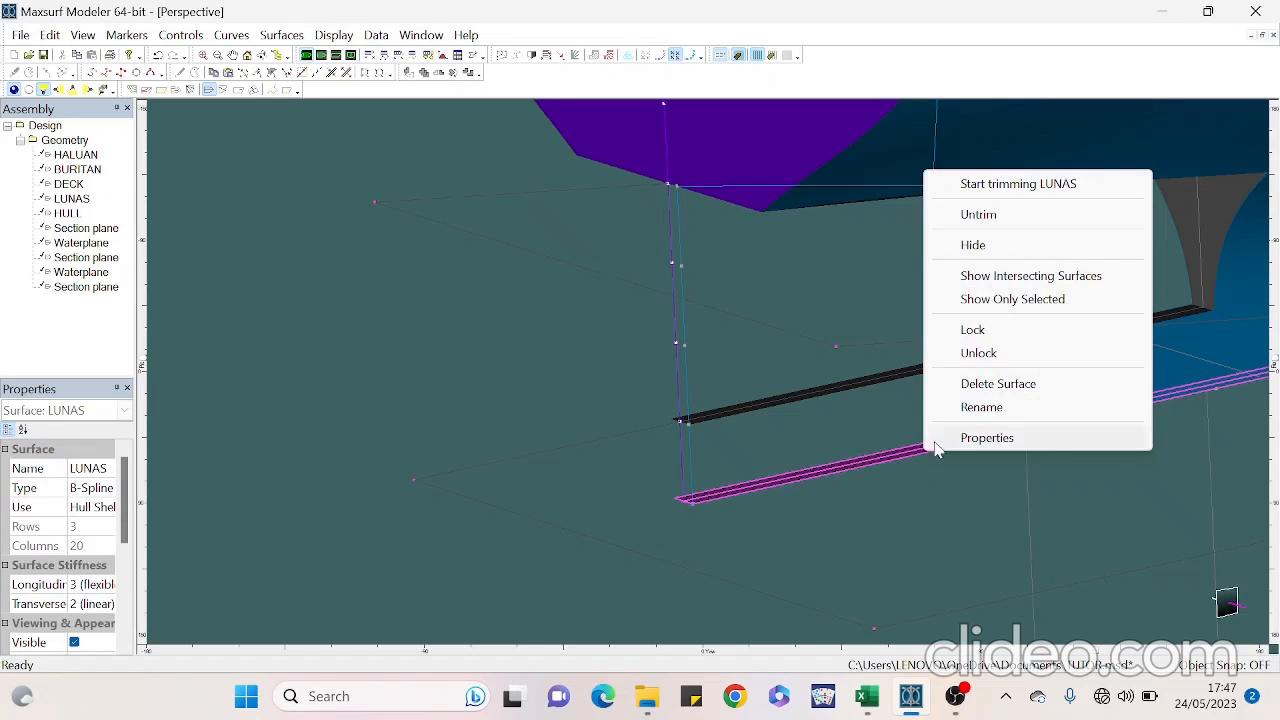
{"action": "left_click", "coordinate": [997, 188]}
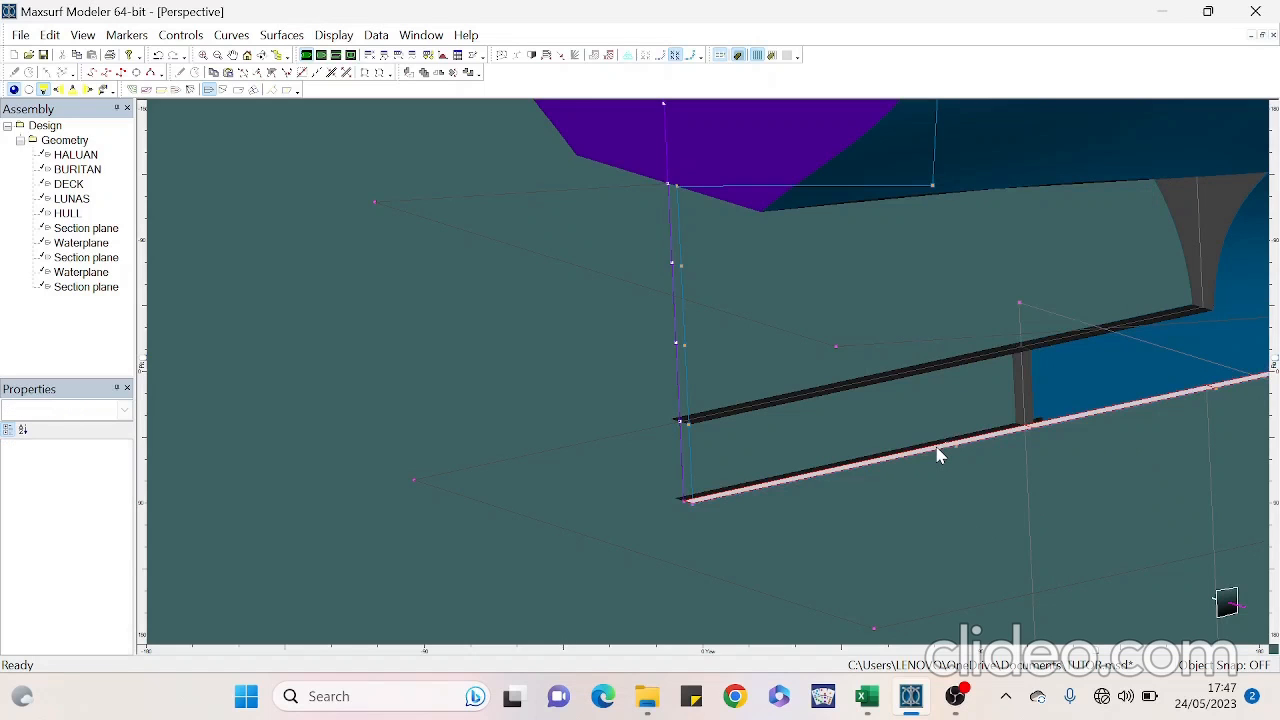
{"action": "left_click", "coordinate": [938, 455]}
{"action": "left_click", "coordinate": [938, 455]}
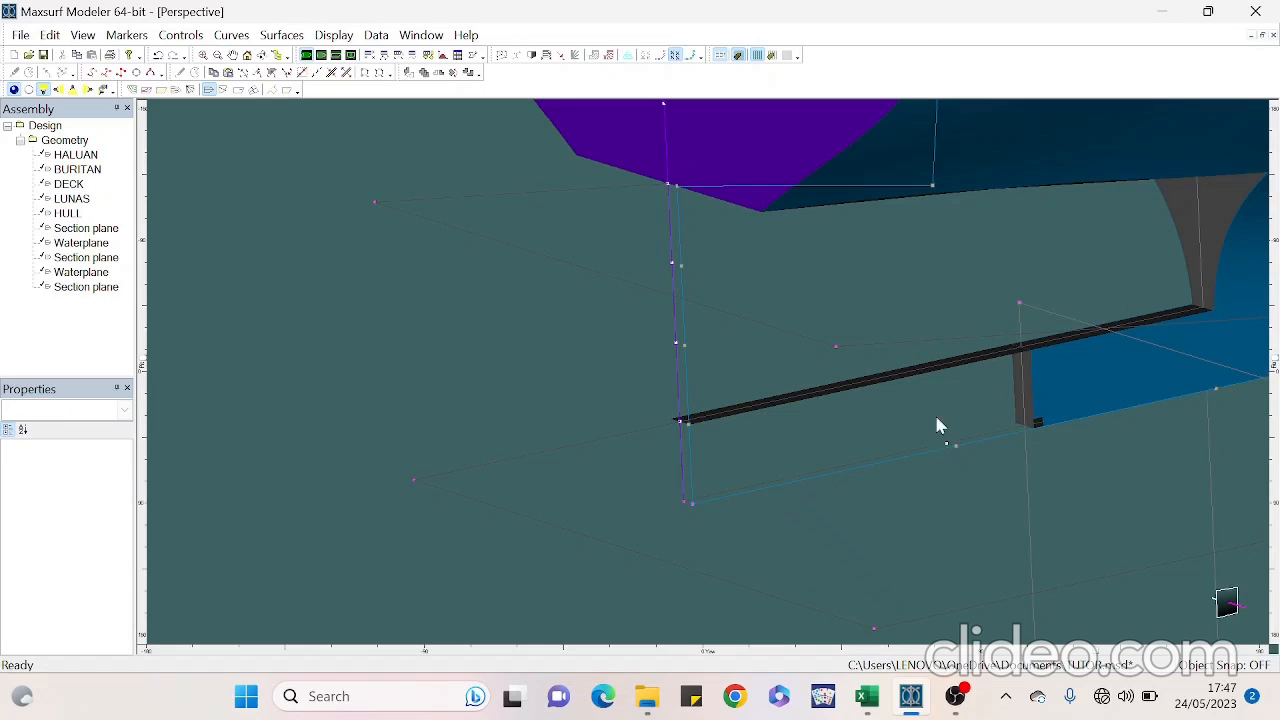
Trim the upper stern Waterplane, removing its narrow strip aft of the aft stern Section plane
{"action": "right_click", "coordinate": [935, 372]}
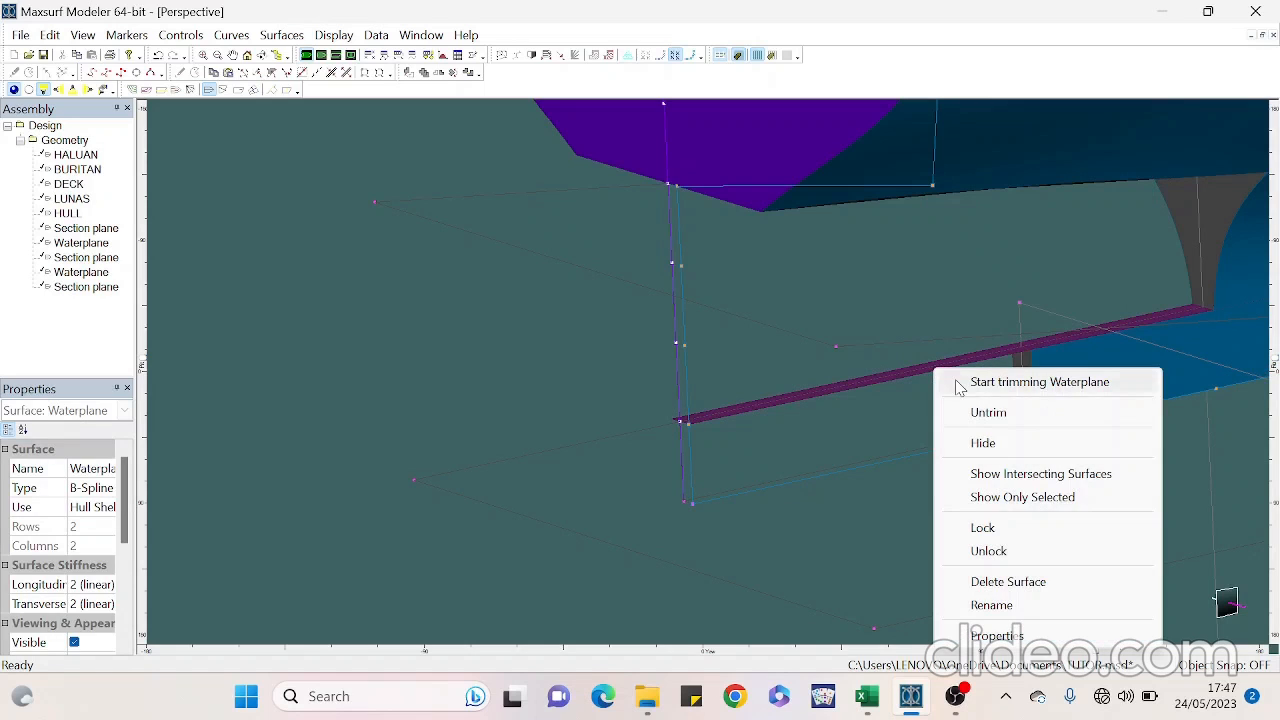
{"action": "left_click", "coordinate": [957, 381]}
{"action": "left_click", "coordinate": [932, 377]}
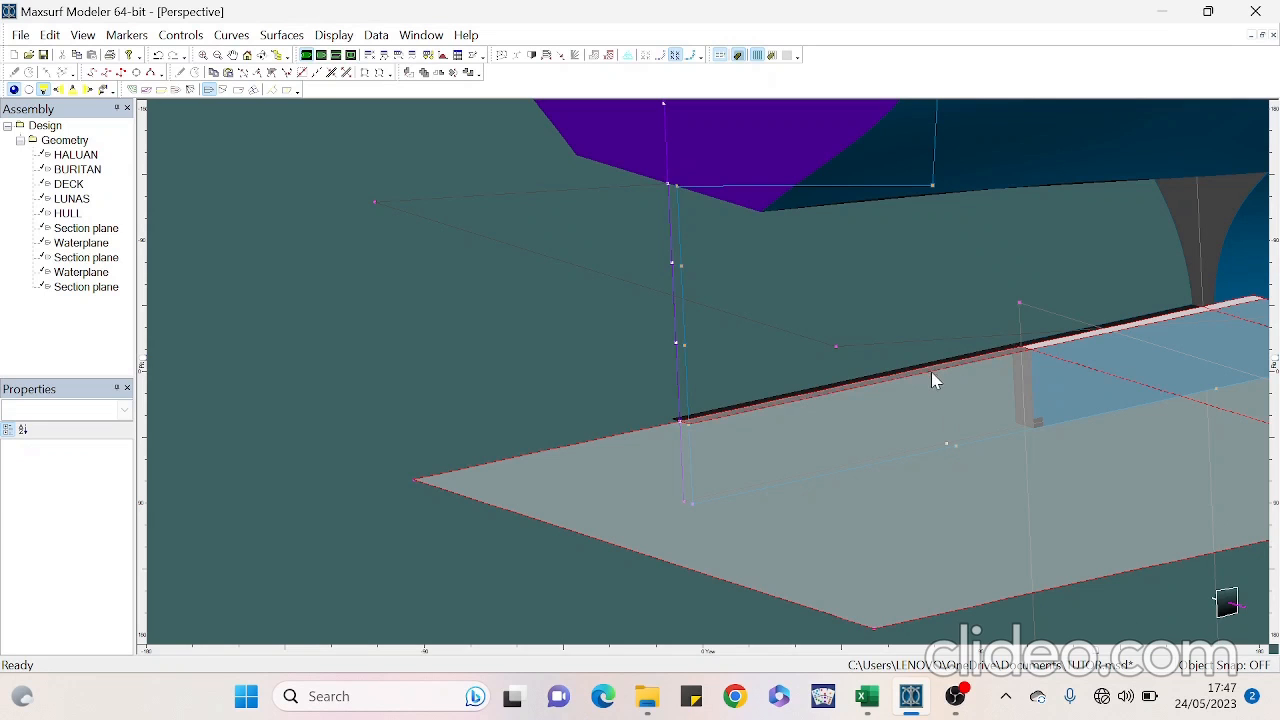
{"action": "left_click", "coordinate": [1023, 598]}
{"action": "scroll", "coordinate": [1050, 420], "scroll_direction": "up", "scroll_amount": 5}
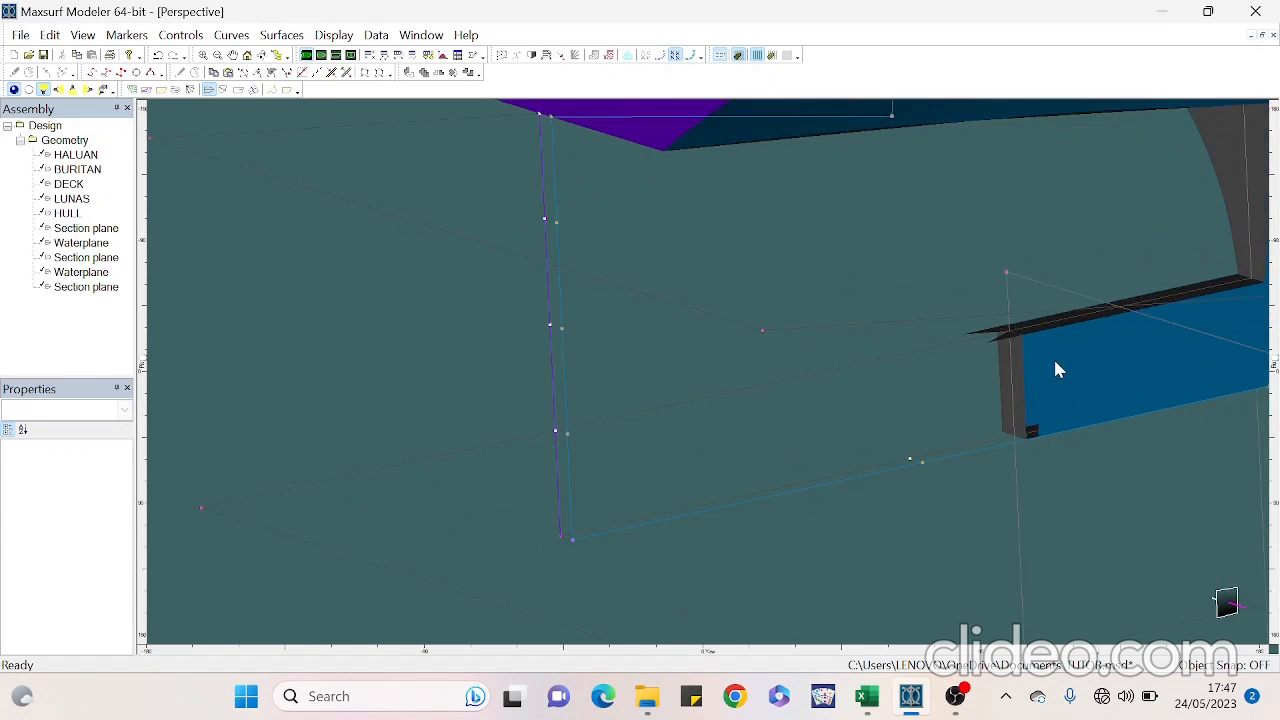
Try to trim the leftover pointed slivers of the upper stern Waterplane just aft of the Section plane
{"action": "left_click", "coordinate": [980, 334]}
{"action": "right_click", "coordinate": [980, 334]}
{"action": "left_click", "coordinate": [993, 353]}
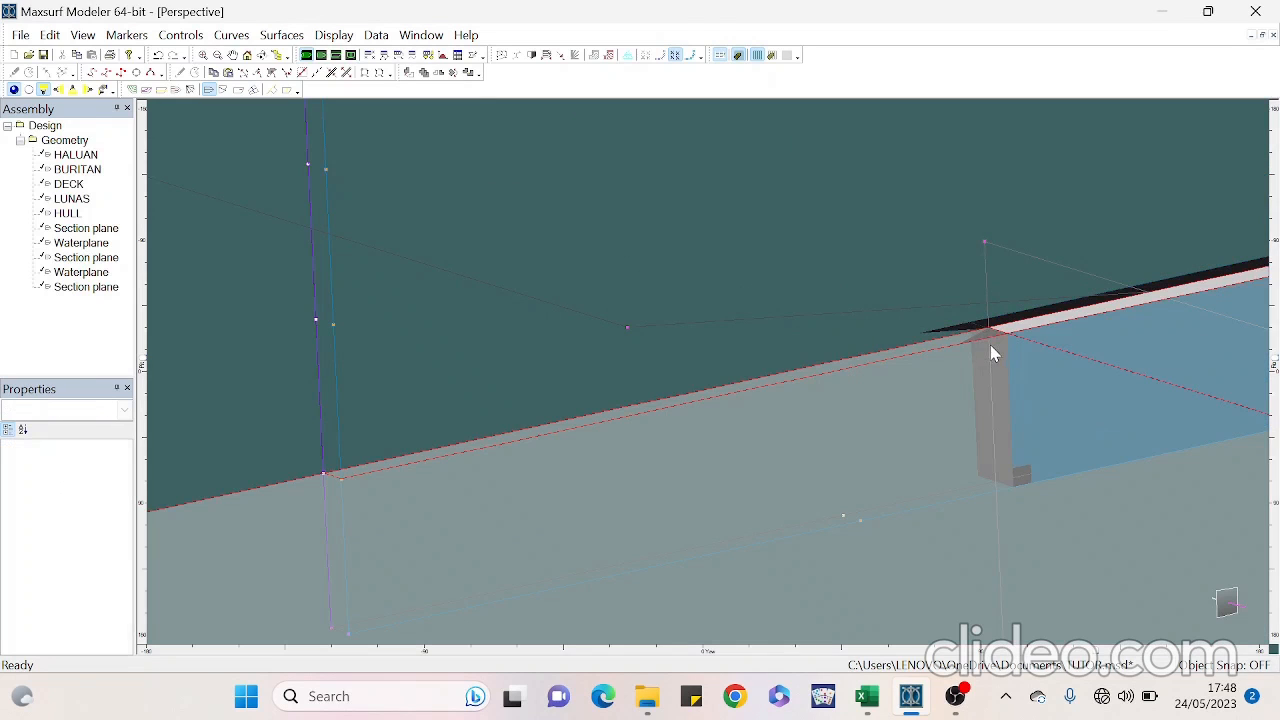
{"action": "left_click", "coordinate": [851, 323]}
{"action": "mouse_move", "coordinate": [1097, 650]}
{"action": "left_mouse_down"}
{"action": "mouse_move", "coordinate": [1112, 650]}
{"action": "mouse_move", "coordinate": [1095, 650]}
{"action": "left_mouse_up"}
{"action": "scroll", "coordinate": [675, 404], "scroll_direction": "down", "scroll_amount": 5}
{"action": "scroll", "coordinate": [818, 362], "scroll_direction": "up", "scroll_amount": 5}
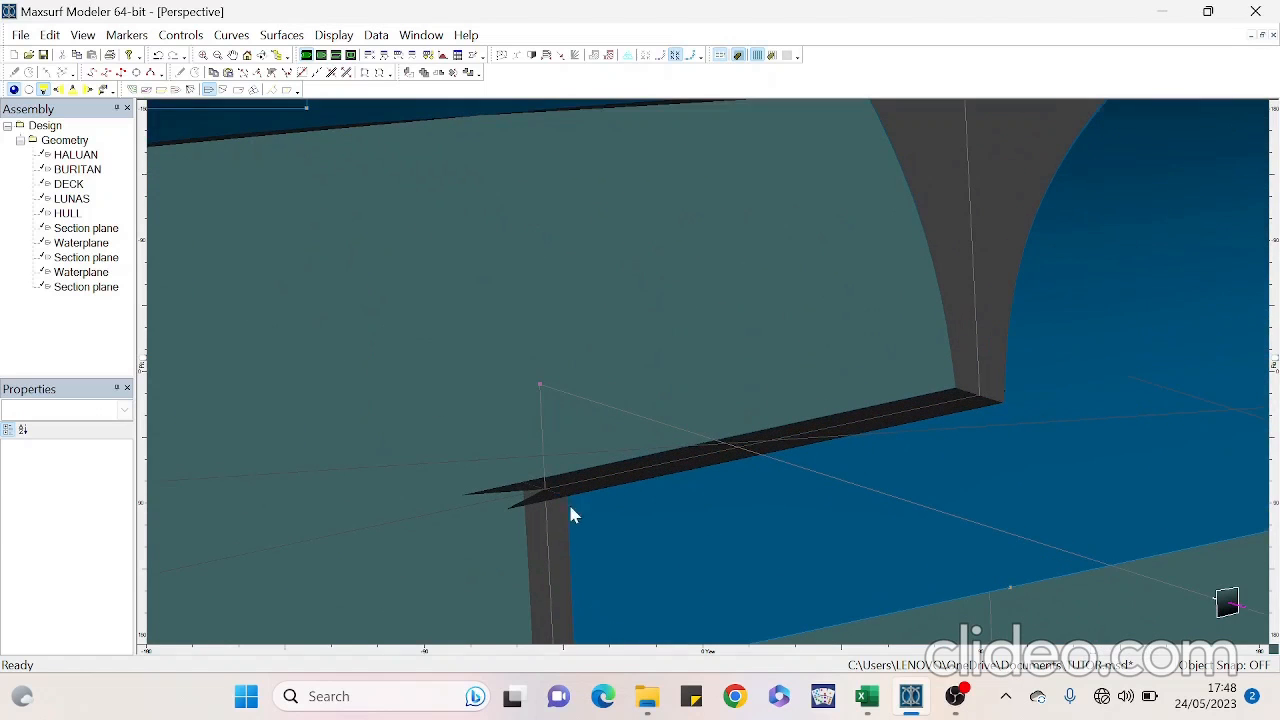
{"action": "scroll", "coordinate": [535, 518], "scroll_direction": "up", "scroll_amount": 3}
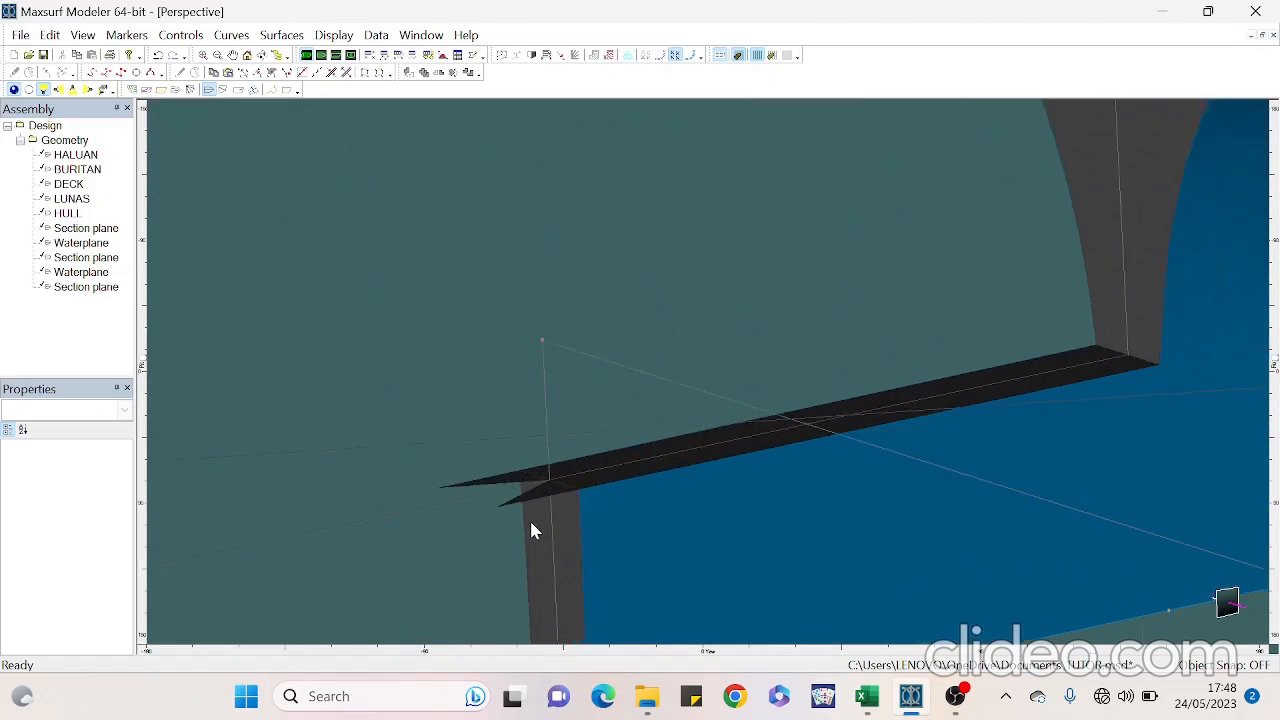
{"action": "left_click", "coordinate": [577, 476]}
{"action": "right_click", "coordinate": [577, 474]}
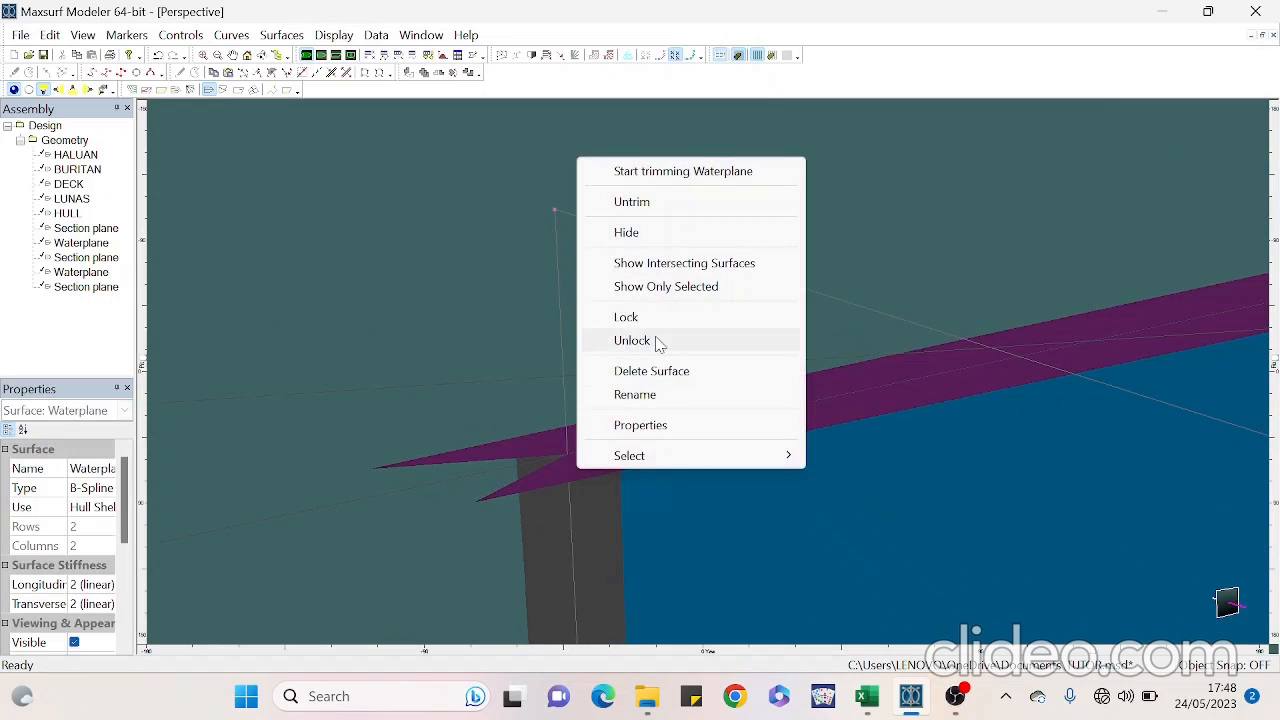
{"action": "left_click", "coordinate": [672, 172]}
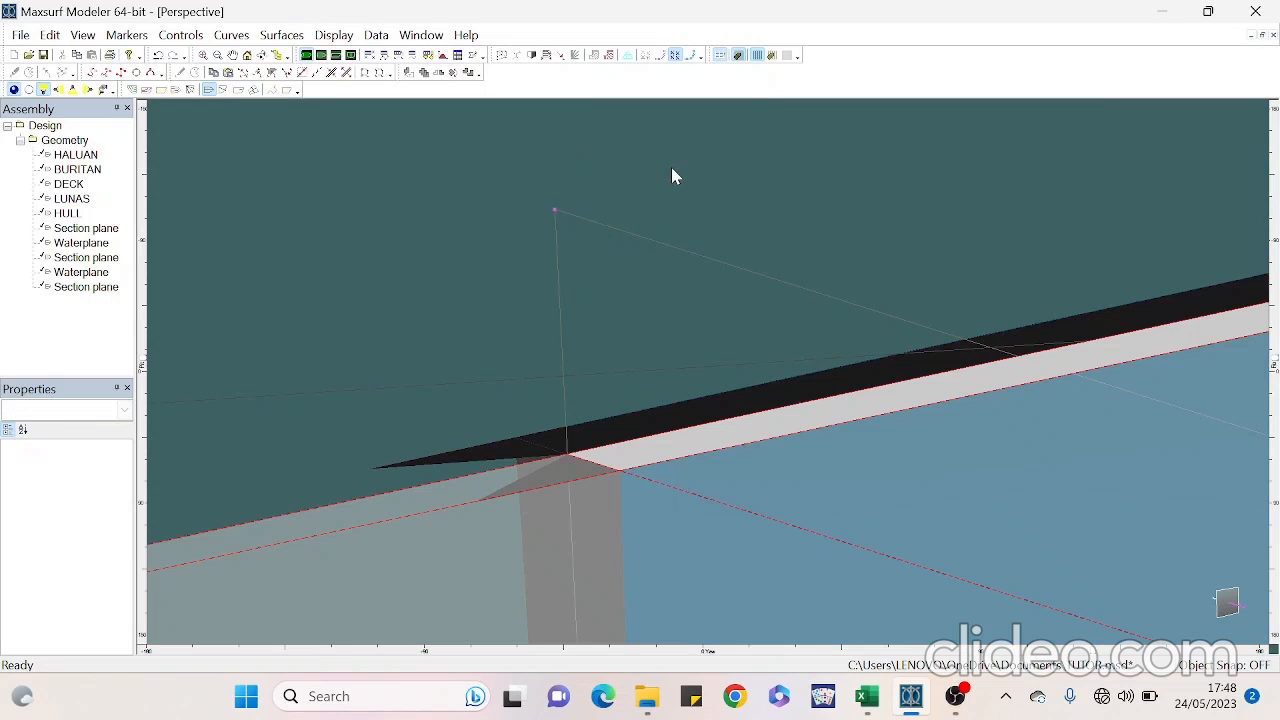
{"action": "left_click", "coordinate": [697, 258]}
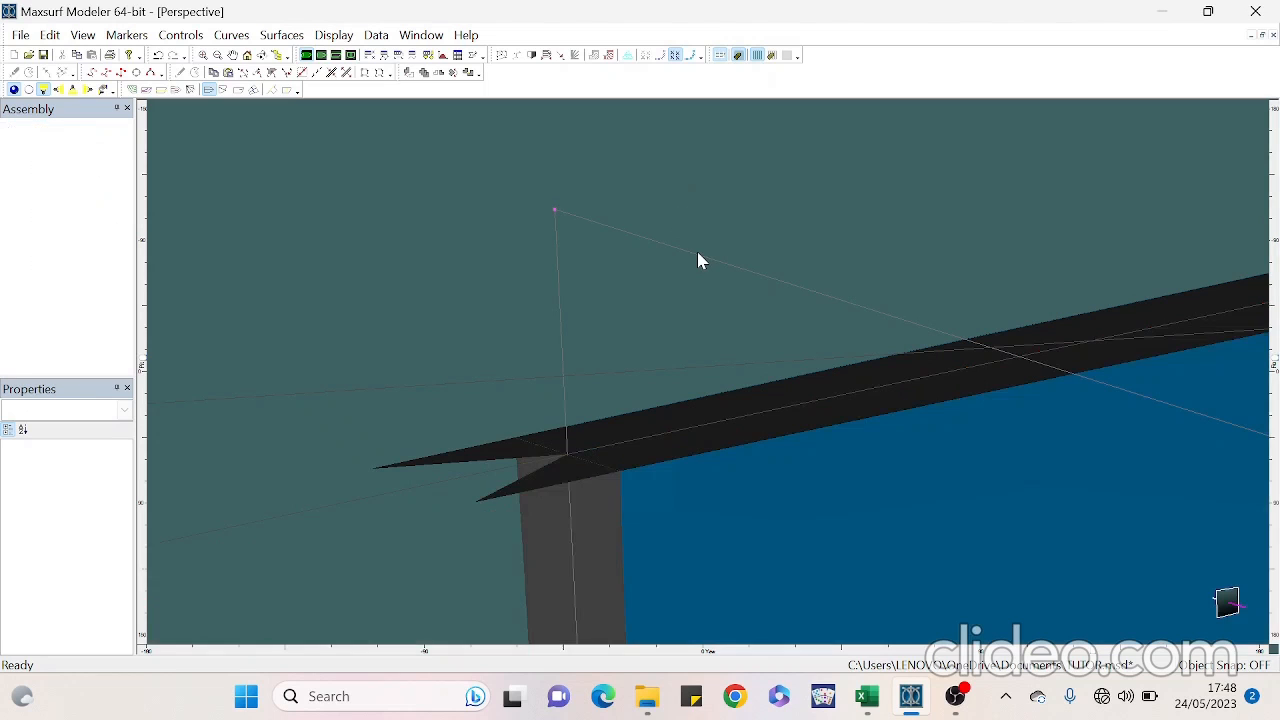
Examine the trimmed stern and the whole hull in the perspective view
{"action": "left_click", "coordinate": [321, 55]}
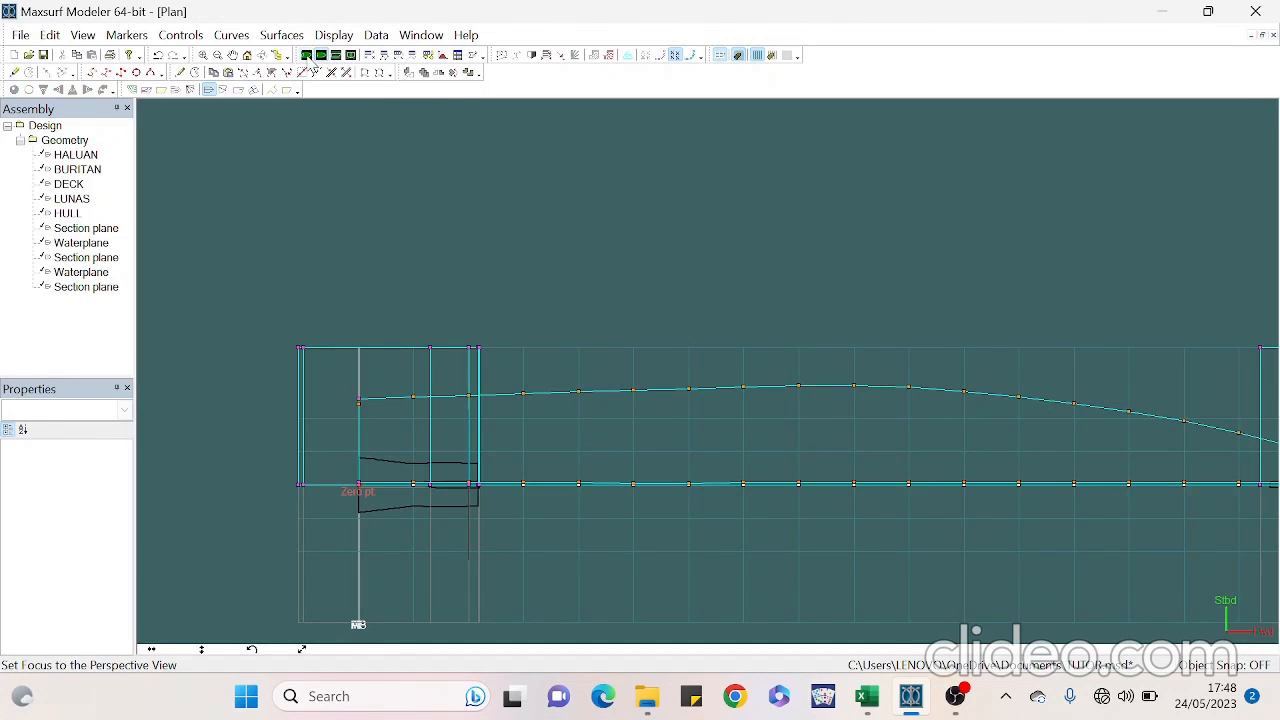
{"action": "left_click", "coordinate": [307, 55]}
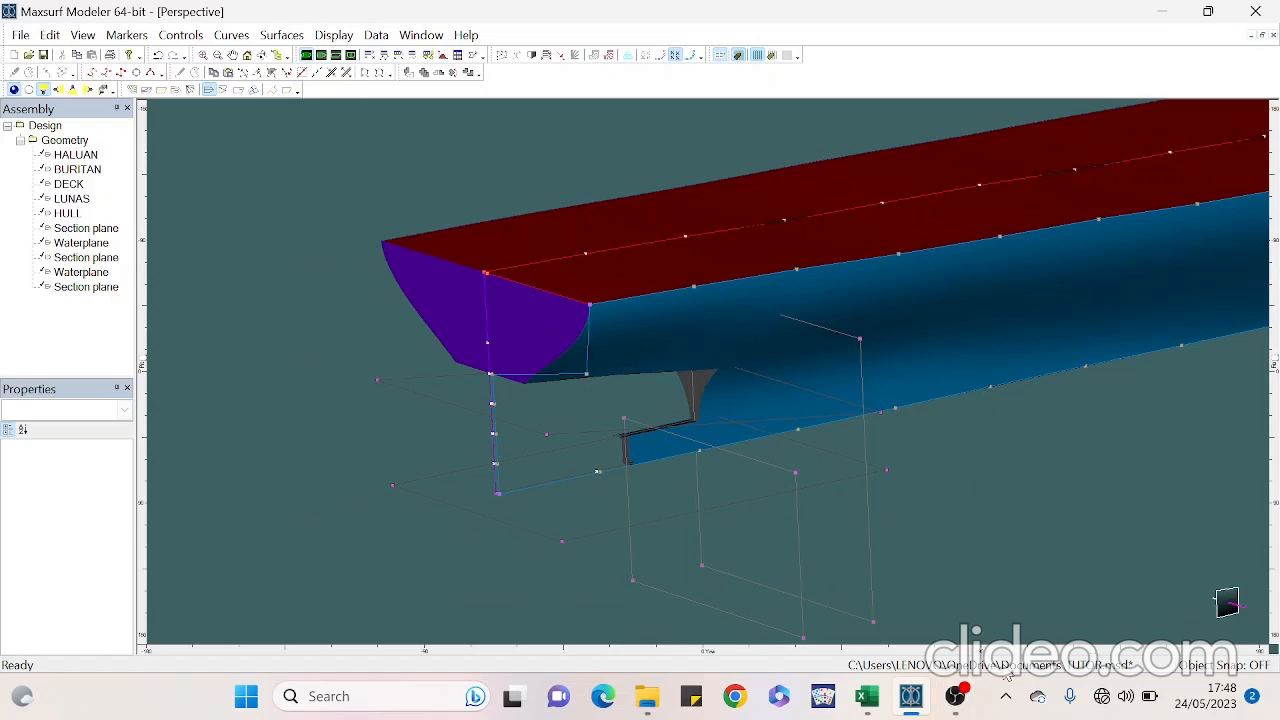
{"action": "left_click_drag", "start_coordinate": [1090, 652], "coordinate": [903, 611]}
{"action": "scroll", "coordinate": [337, 394], "scroll_direction": "down", "scroll_amount": 5}
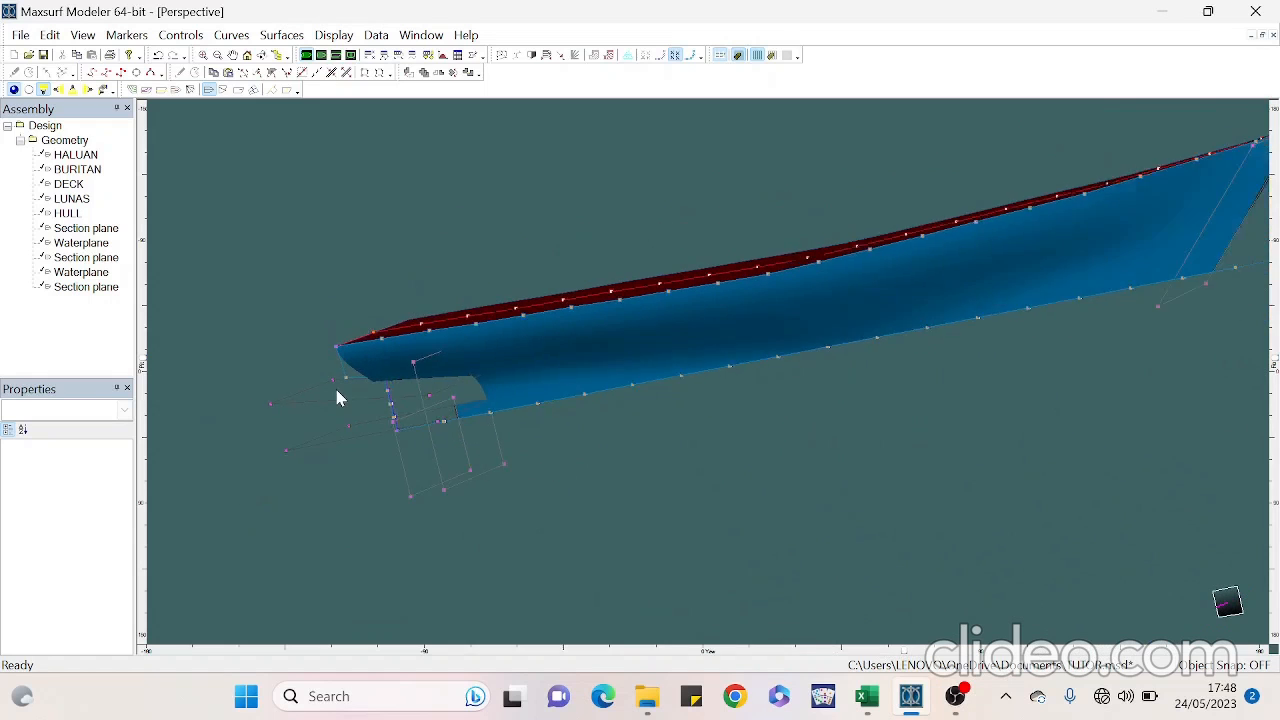
{"action": "scroll", "coordinate": [375, 377], "scroll_direction": "up", "scroll_amount": 5}
{"action": "scroll", "coordinate": [667, 393], "scroll_direction": "down", "scroll_amount": 4}
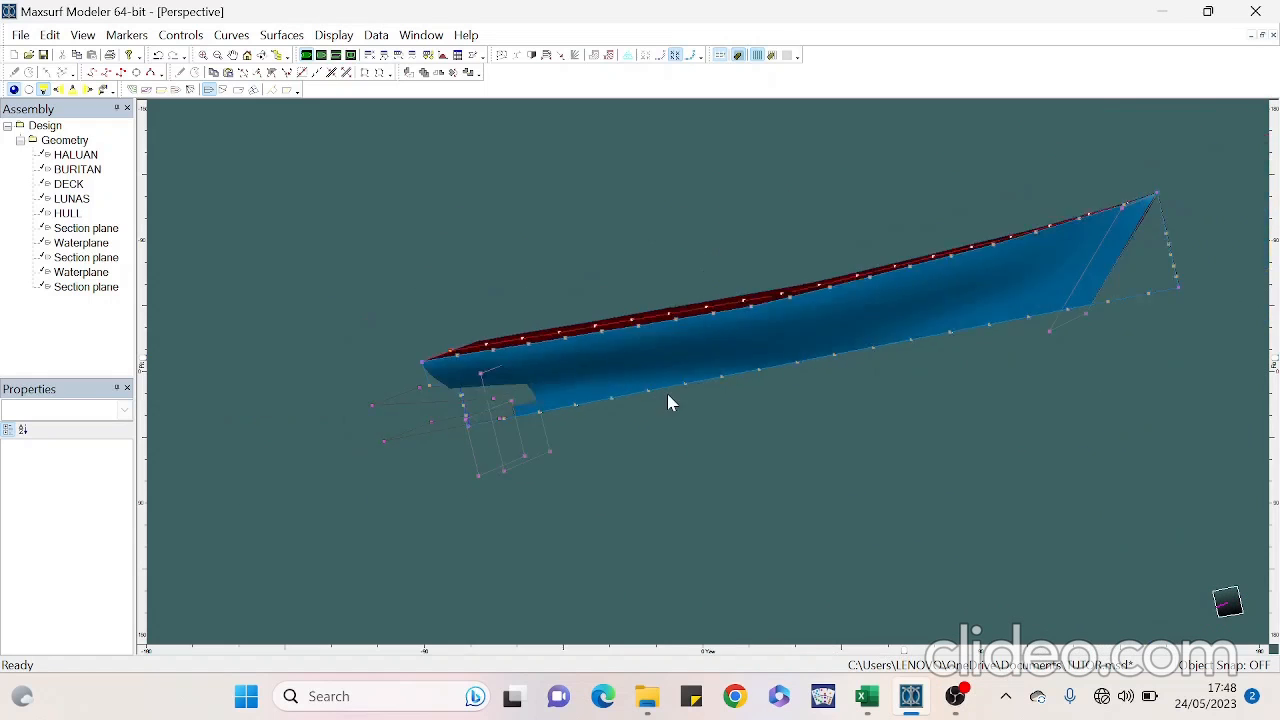
{"action": "scroll", "coordinate": [1070, 297], "scroll_direction": "down", "scroll_amount": 2}
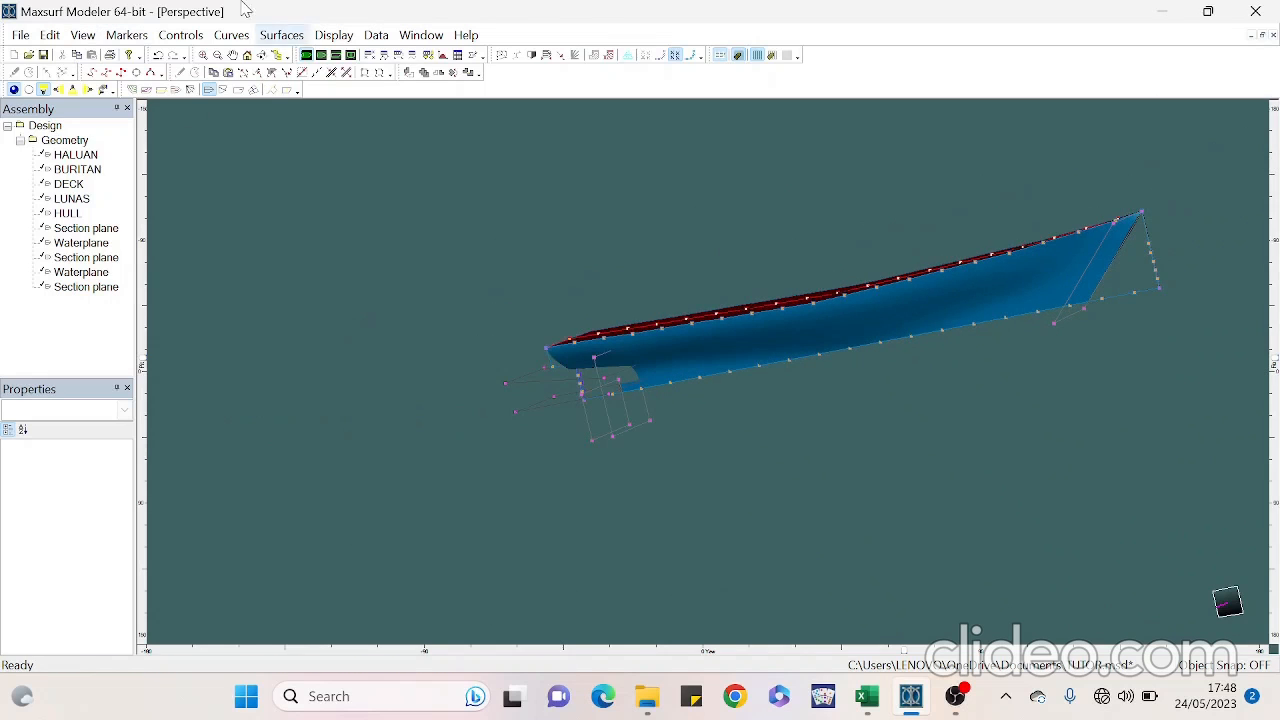
{"action": "scroll", "coordinate": [291, 329], "scroll_direction": "down", "scroll_amount": 3}
{"action": "scroll", "coordinate": [713, 322], "scroll_direction": "up", "scroll_amount": 3}
{"action": "scroll", "coordinate": [668, 345], "scroll_direction": "up", "scroll_amount": 3}
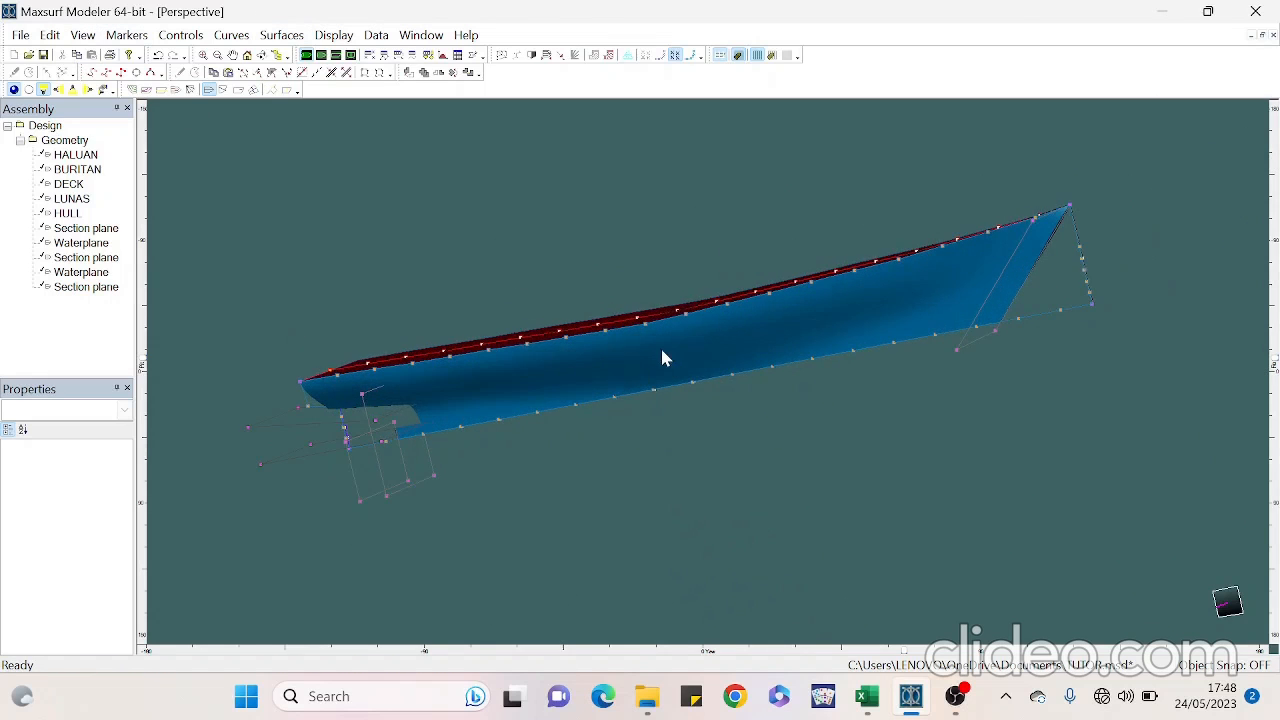
{"action": "scroll", "coordinate": [318, 398], "scroll_direction": "up", "scroll_amount": 1}
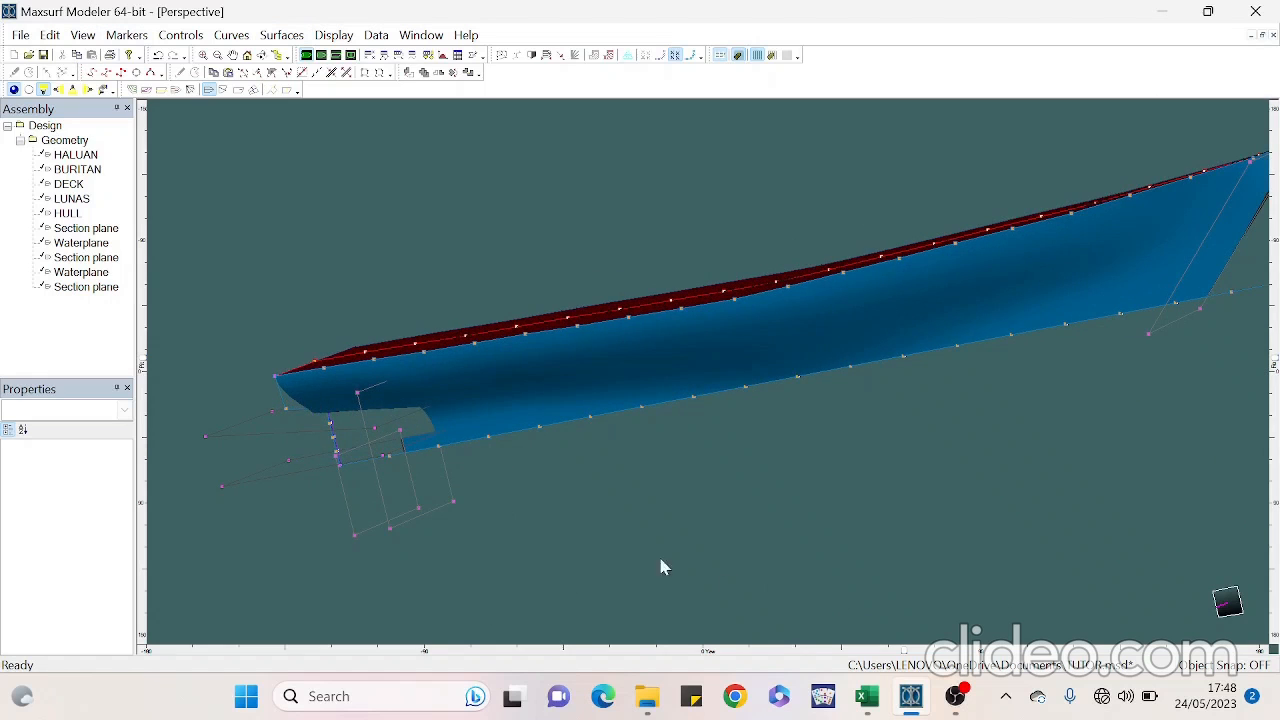
Trim the HALUAN bow surface, removing its narrow strip forward of the inclined bow Section plane
{"action": "middle_click_drag", "start_coordinate": [906, 647], "coordinate": [697, 572]}
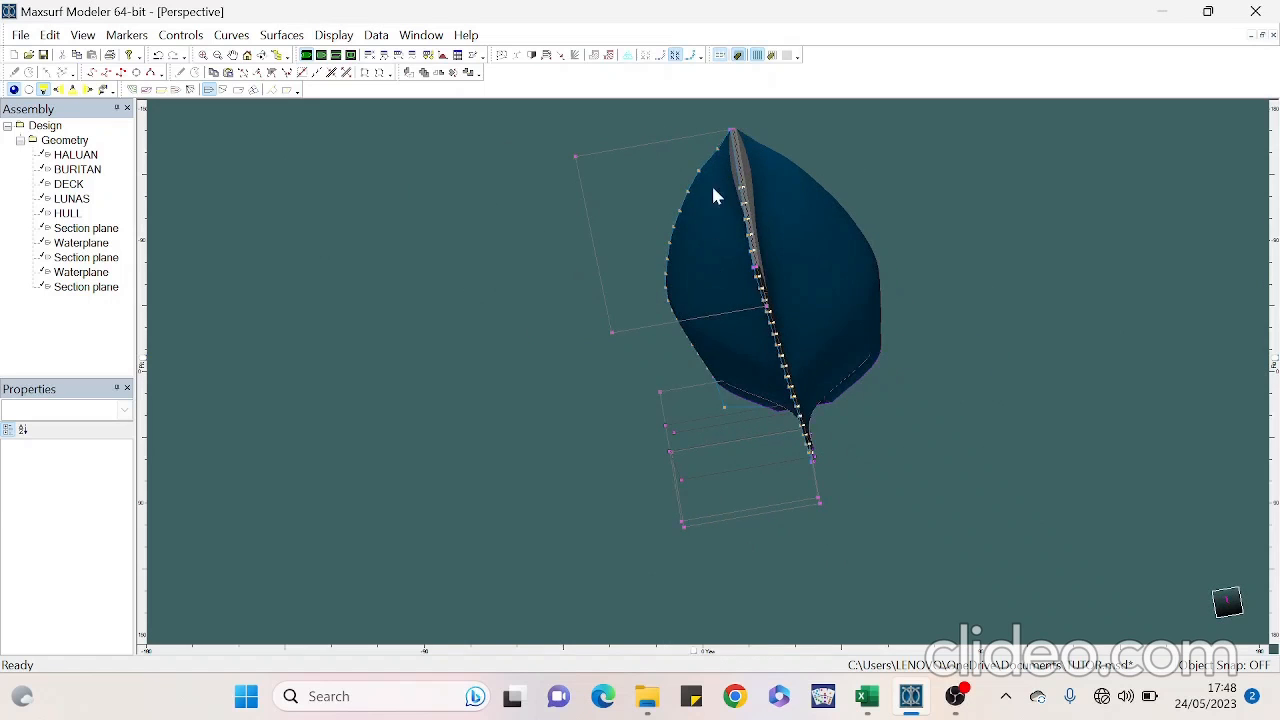
{"action": "scroll", "coordinate": [713, 250], "scroll_direction": "up", "scroll_amount": 5}
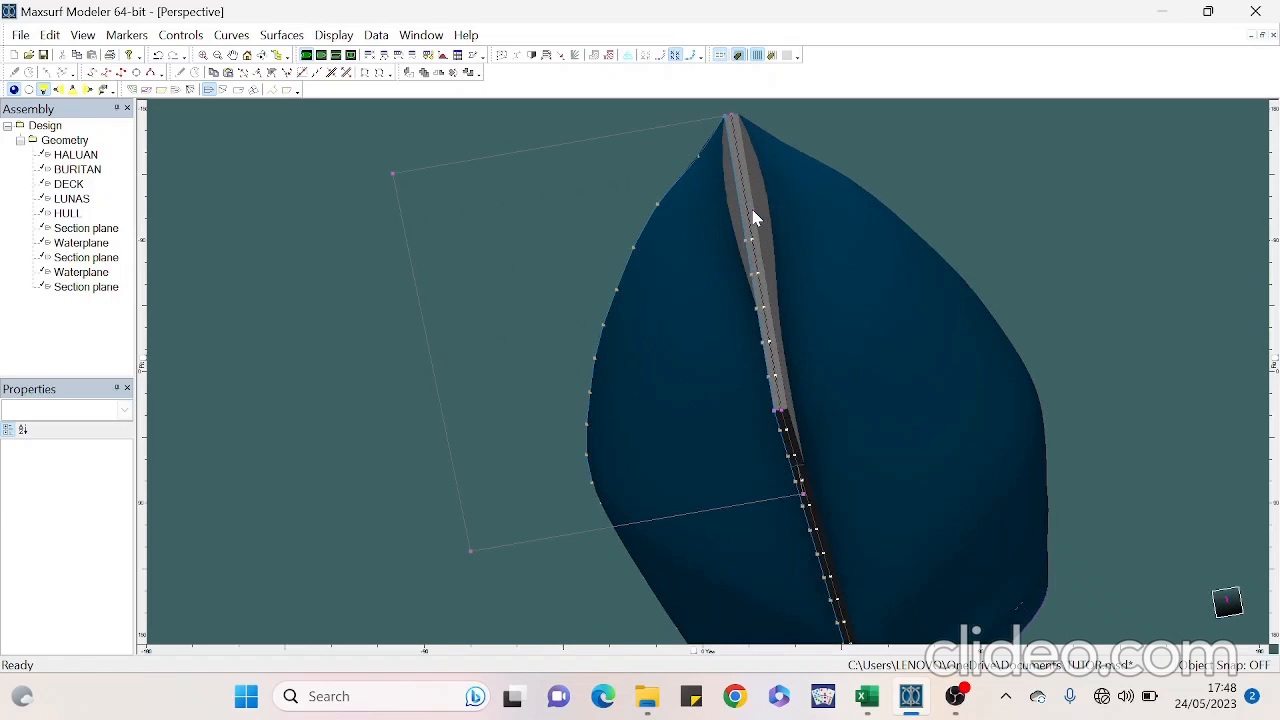
{"action": "right_click", "coordinate": [753, 213]}
{"action": "left_click", "coordinate": [762, 227]}
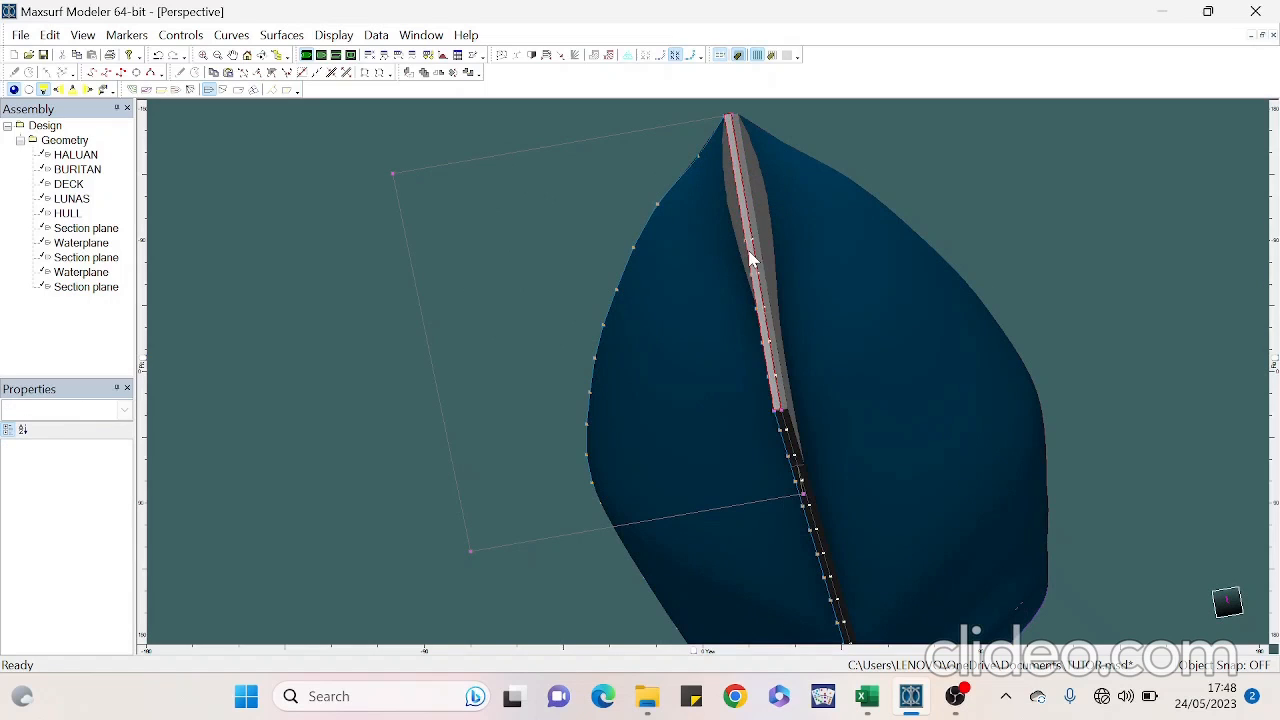
{"action": "scroll", "coordinate": [900, 290], "scroll_direction": "down", "scroll_amount": 2}
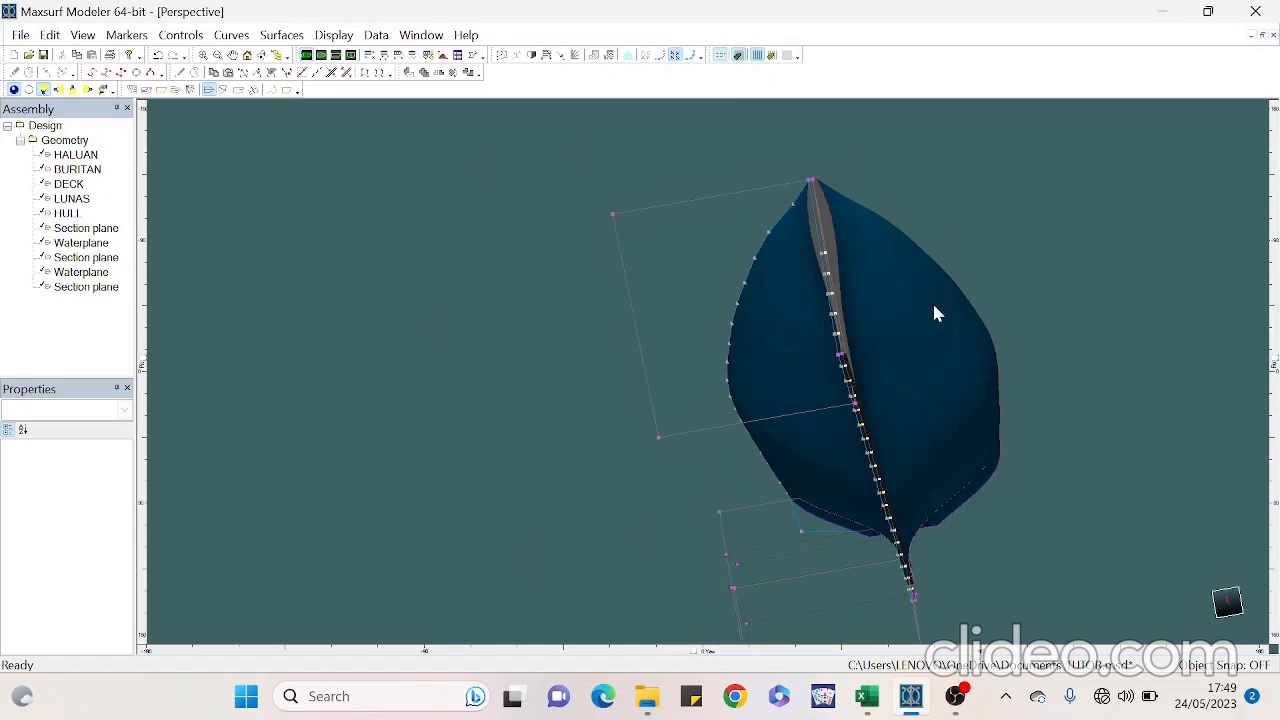
Trim the LUNAS keel surface at the bow, removing its portion forward of the inclined Section plane
{"action": "right_click", "coordinate": [850, 381]}
{"action": "key", "text": "Escape"}
{"action": "left_click_drag", "start_coordinate": [700, 655], "coordinate": [613, 652]}
{"action": "scroll", "coordinate": [595, 360], "scroll_direction": "up", "scroll_amount": 5}
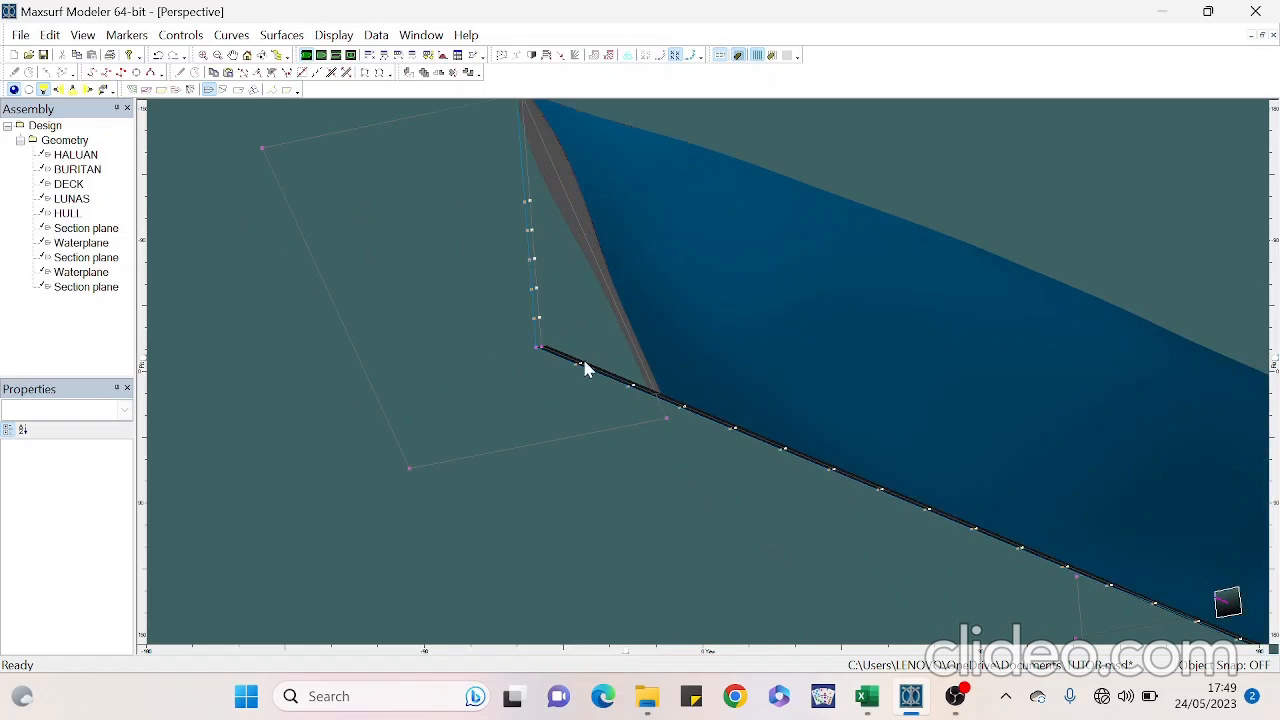
{"action": "left_click", "coordinate": [601, 406]}
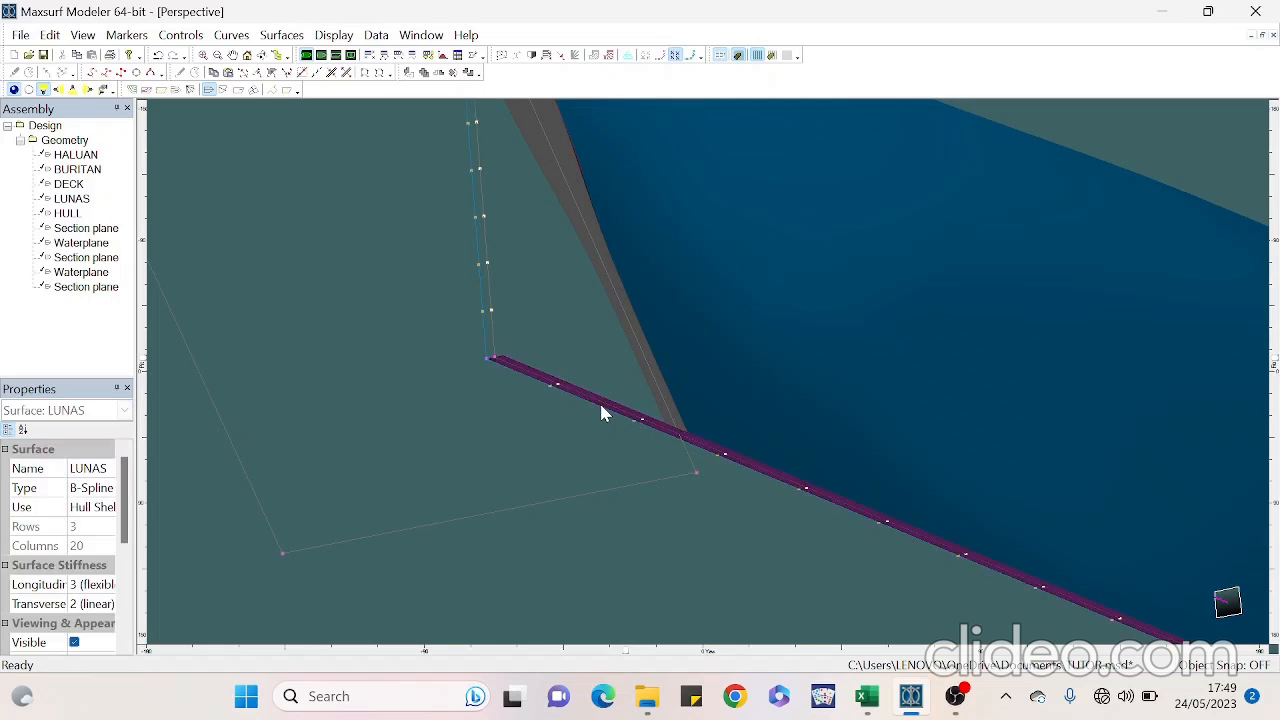
{"action": "right_click", "coordinate": [600, 404]}
{"action": "left_click", "coordinate": [738, 134]}
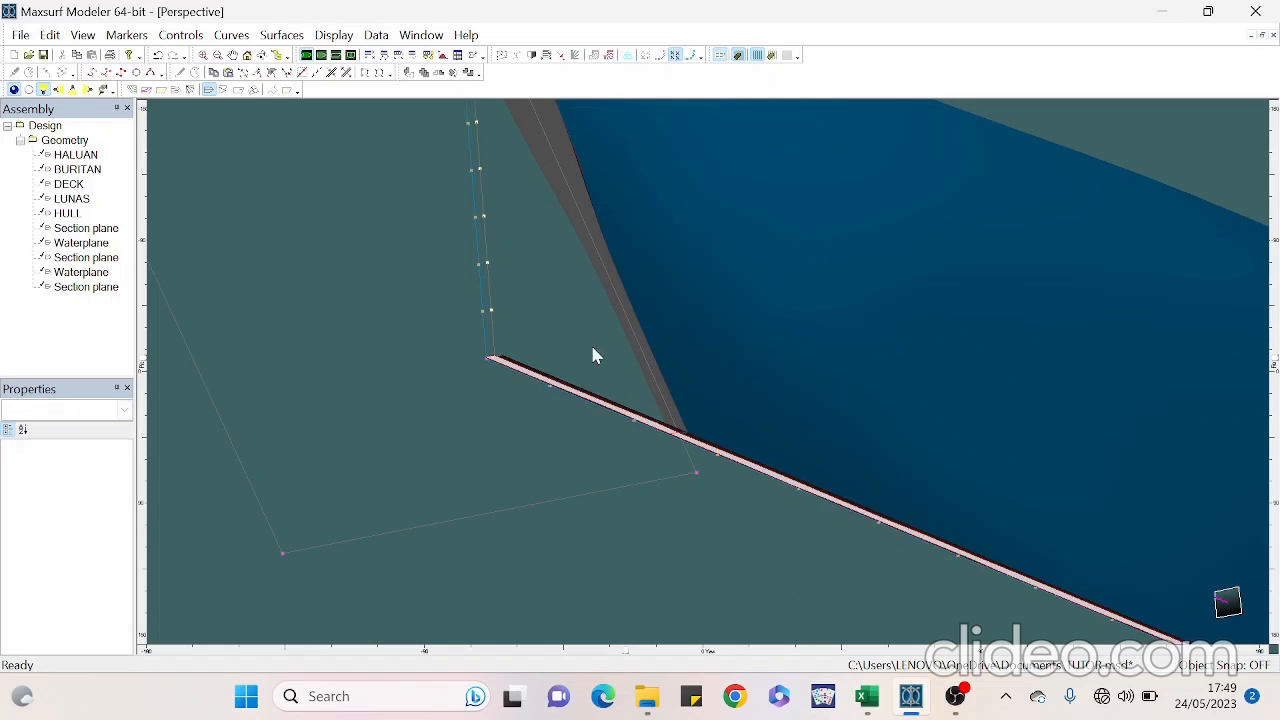
{"action": "left_click", "coordinate": [585, 401]}
{"action": "key", "text": "Return"}
Look over the whole trimmed hull from the bow and the stern quarter, and switch to OBS Studio
{"action": "scroll", "coordinate": [654, 524], "scroll_direction": "down", "scroll_amount": 5}
{"action": "scroll", "coordinate": [519, 375], "scroll_direction": "down", "scroll_amount": 3}
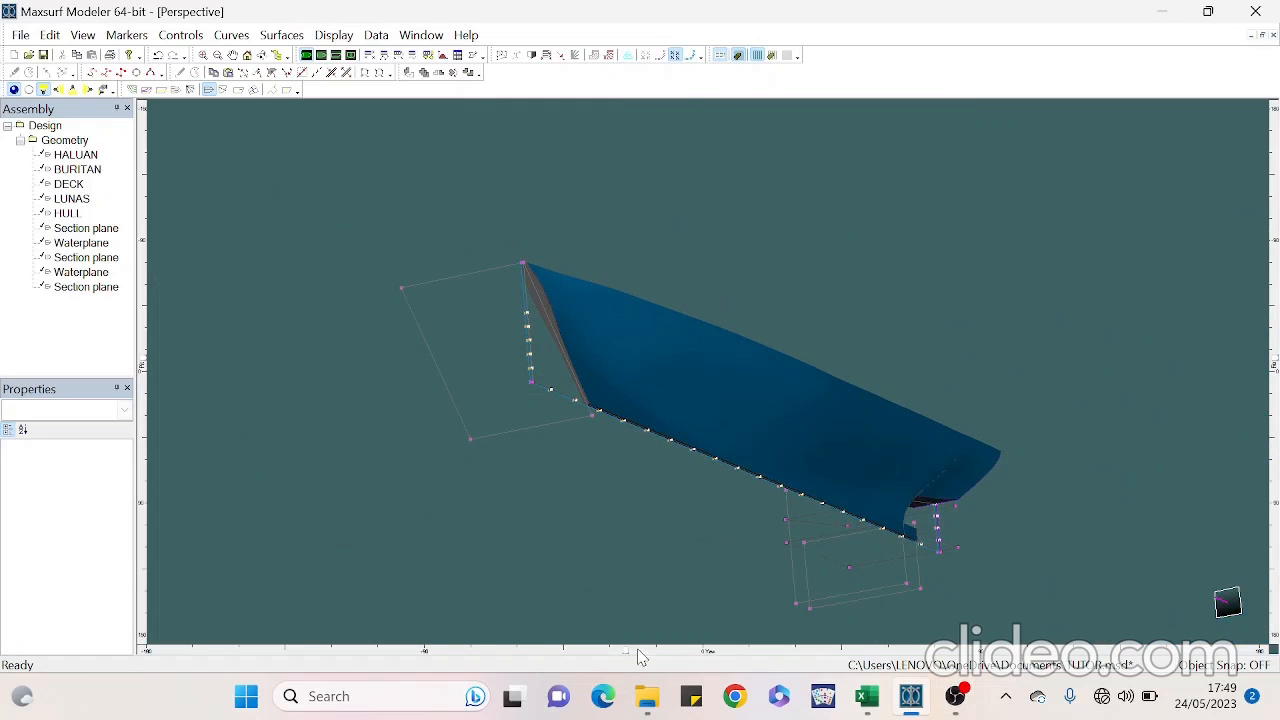
{"action": "left_click_drag", "start_coordinate": [629, 651], "coordinate": [1103, 557]}
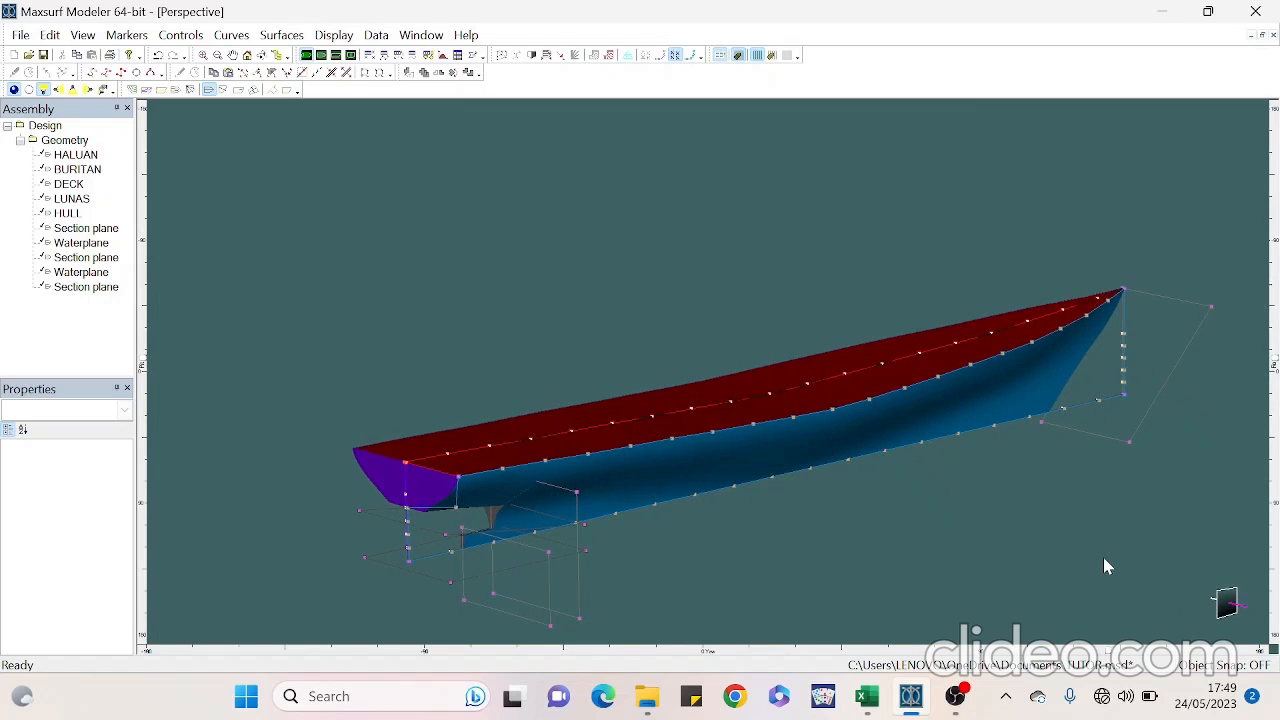
{"action": "left_click", "coordinate": [955, 696]}
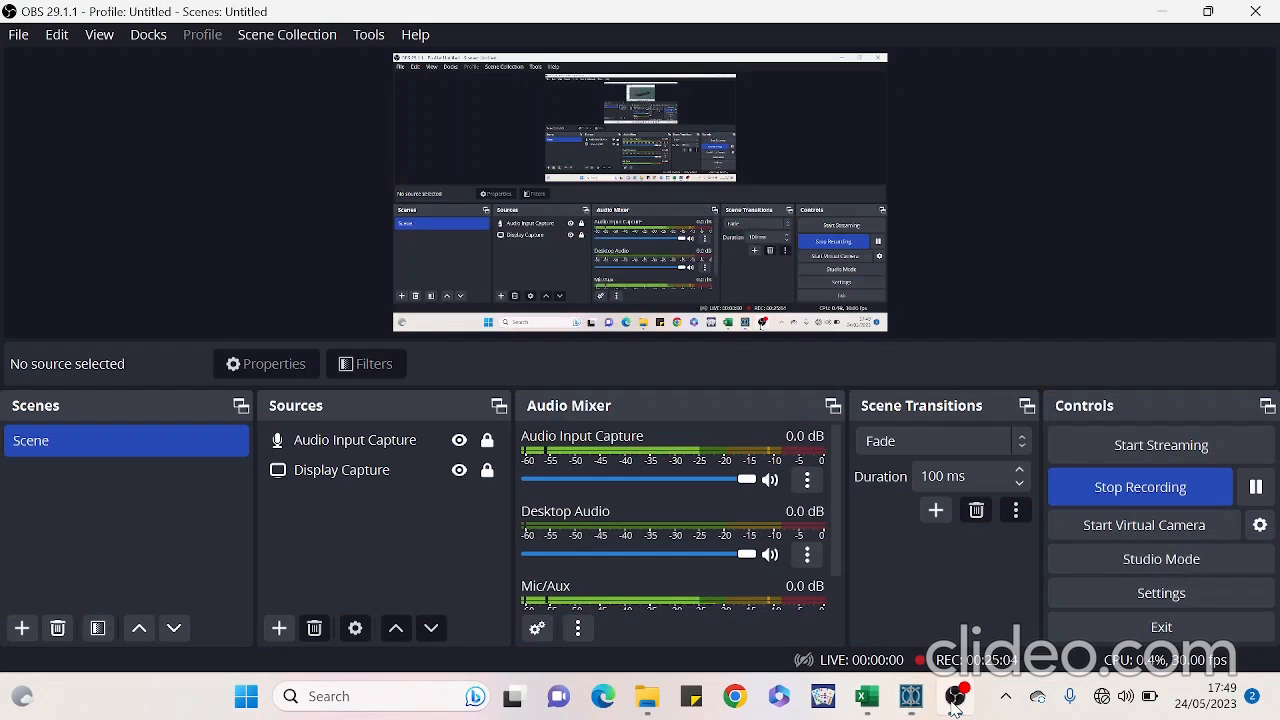